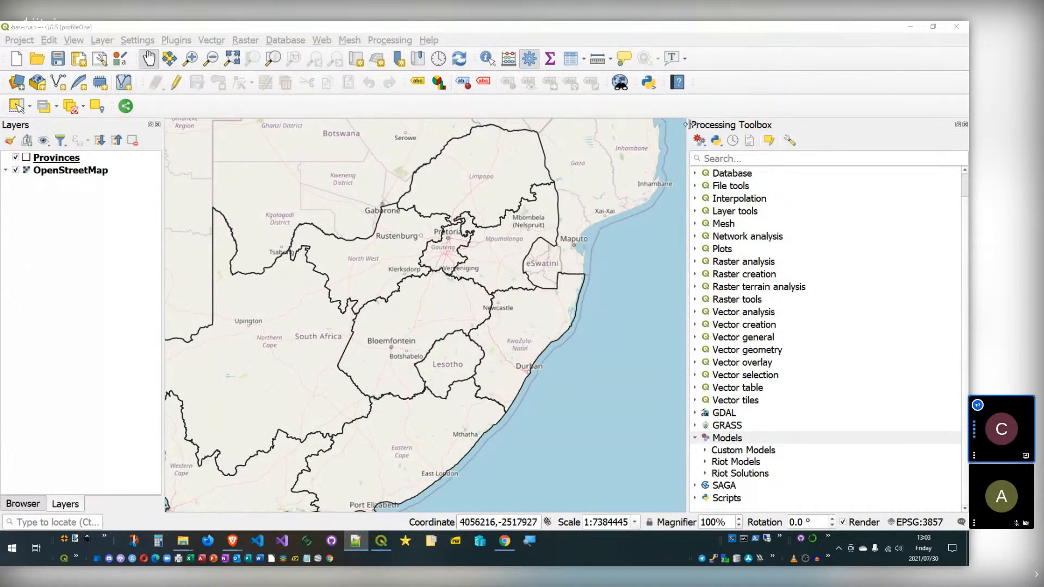
Step: Widen the Processing Toolbox, hide it and show it again, then open the Processing menu
left_click_drag(687, 130, 679, 131)
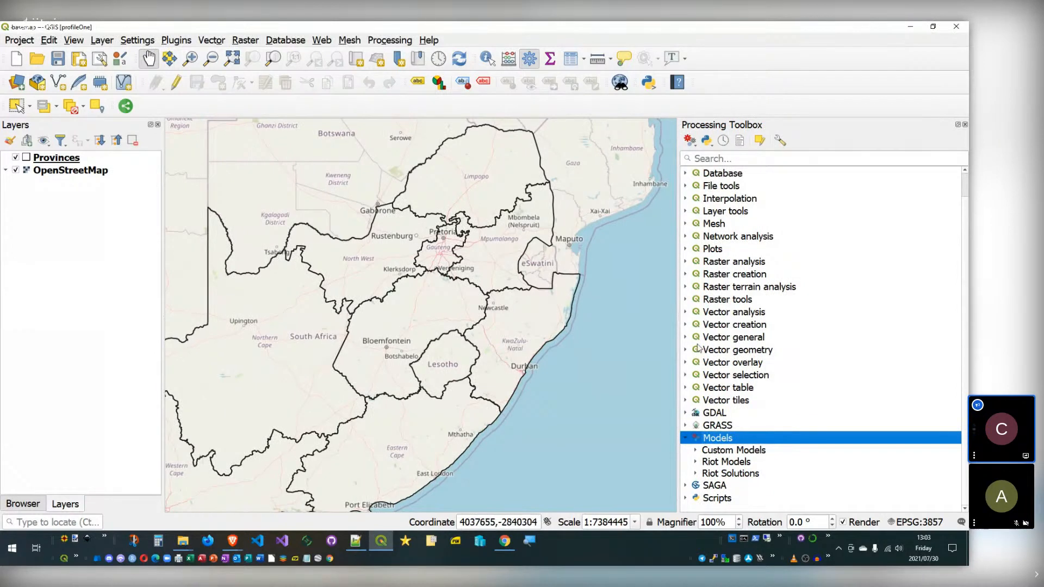
left_click(712, 303)
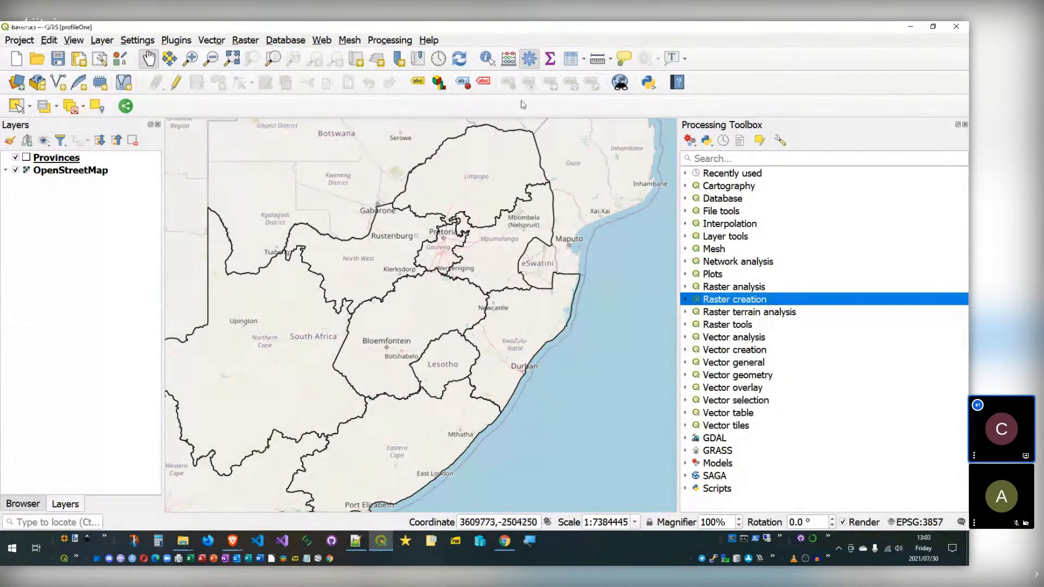
left_click(531, 58)
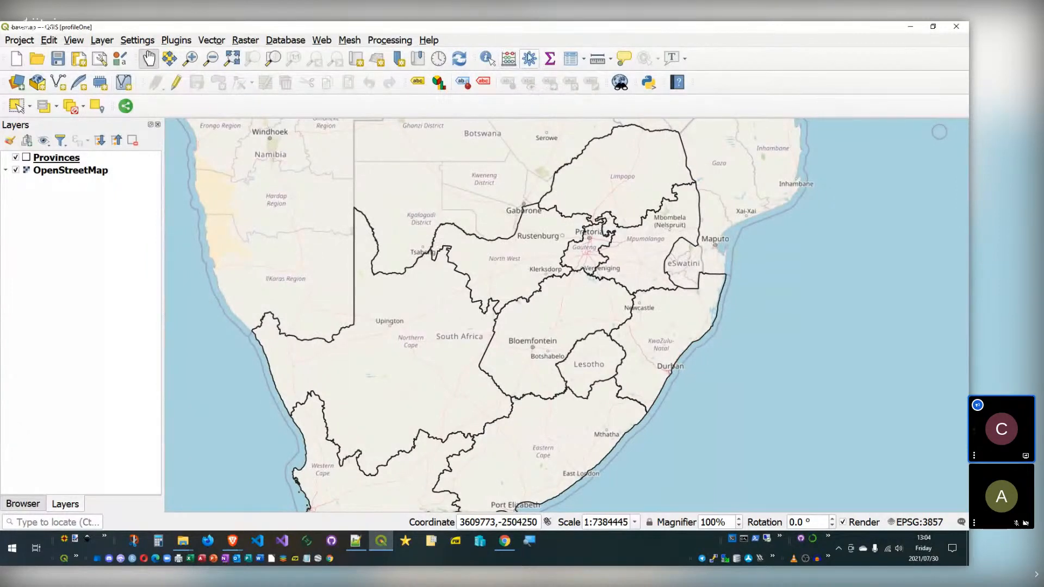
left_click(536, 60)
left_click(390, 39)
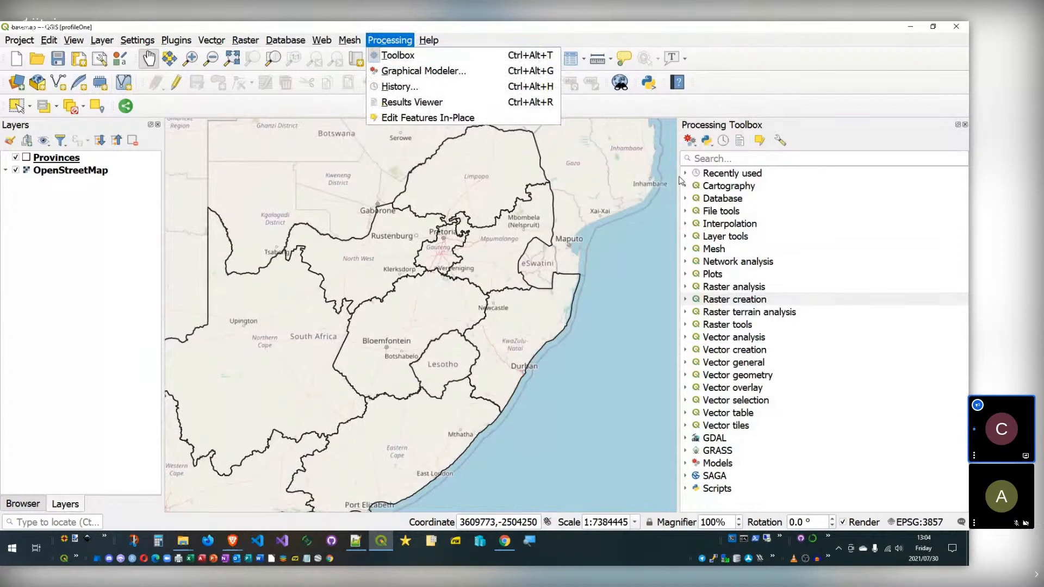
Step: Browse the Mesh, File tools and Plots algorithm groups in the Processing Toolbox
left_click(698, 249)
left_click(686, 250)
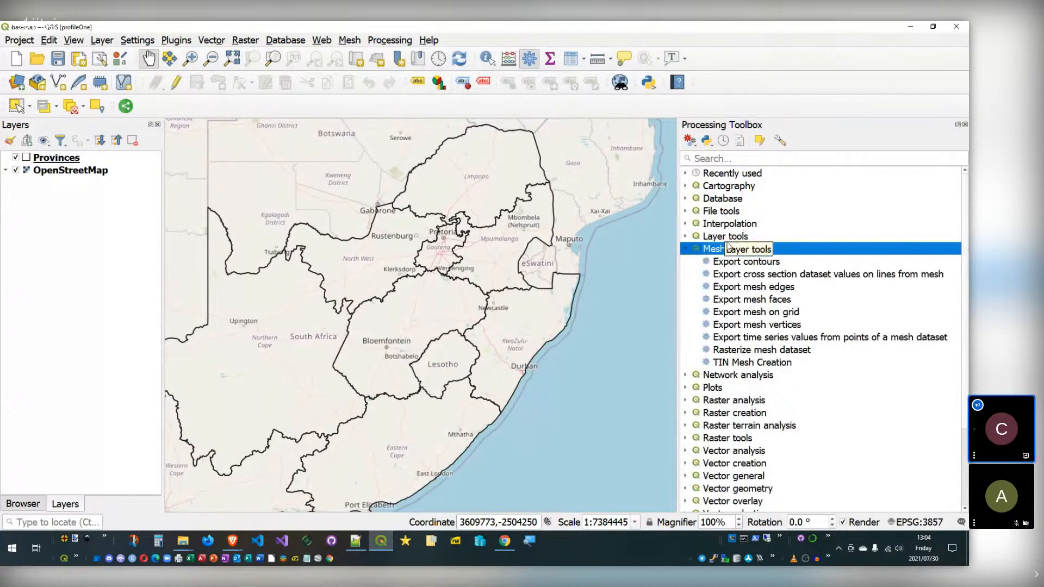
left_click(686, 250)
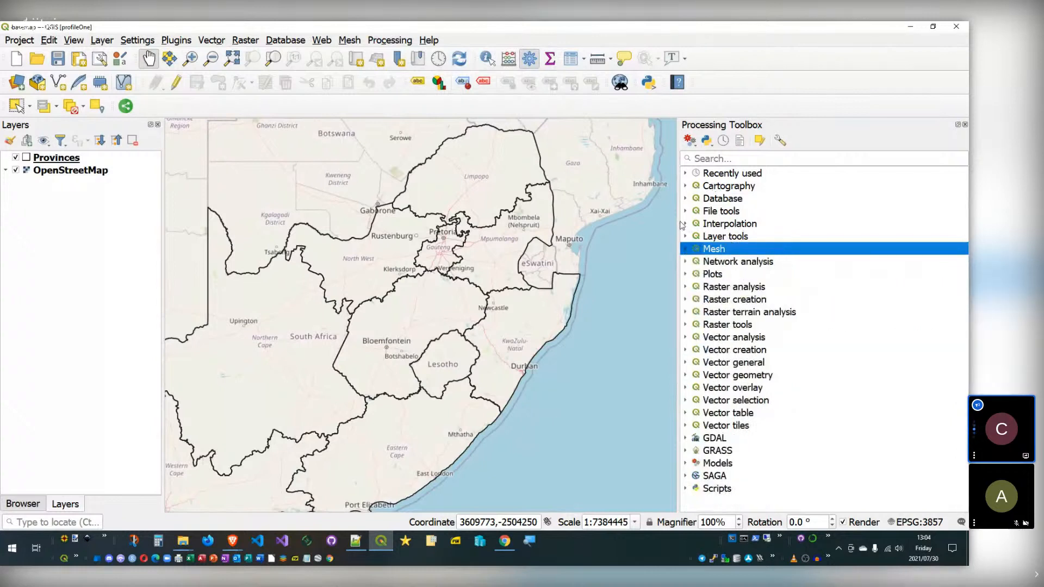
left_click(702, 210)
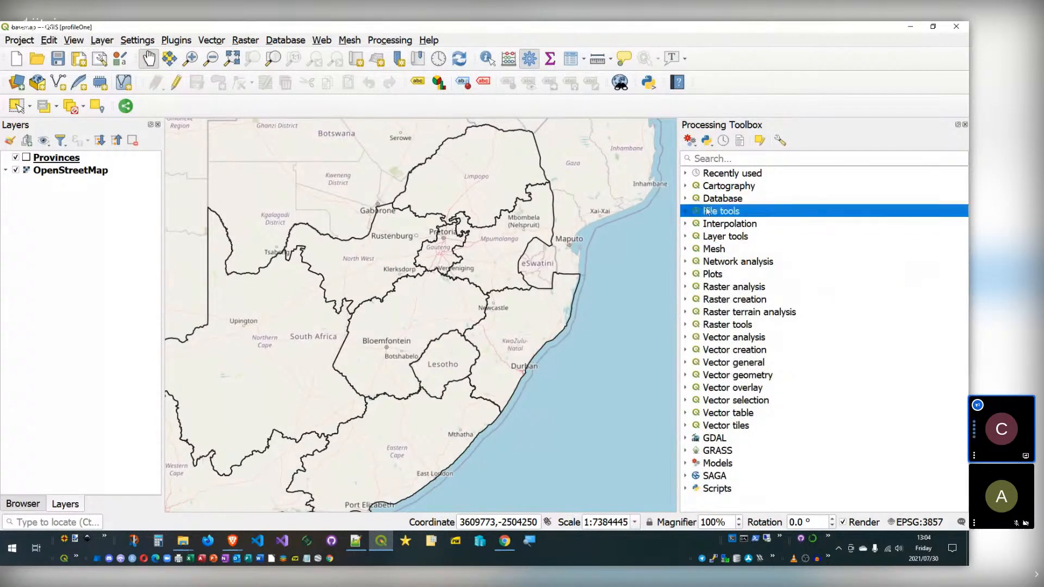
left_click(702, 273)
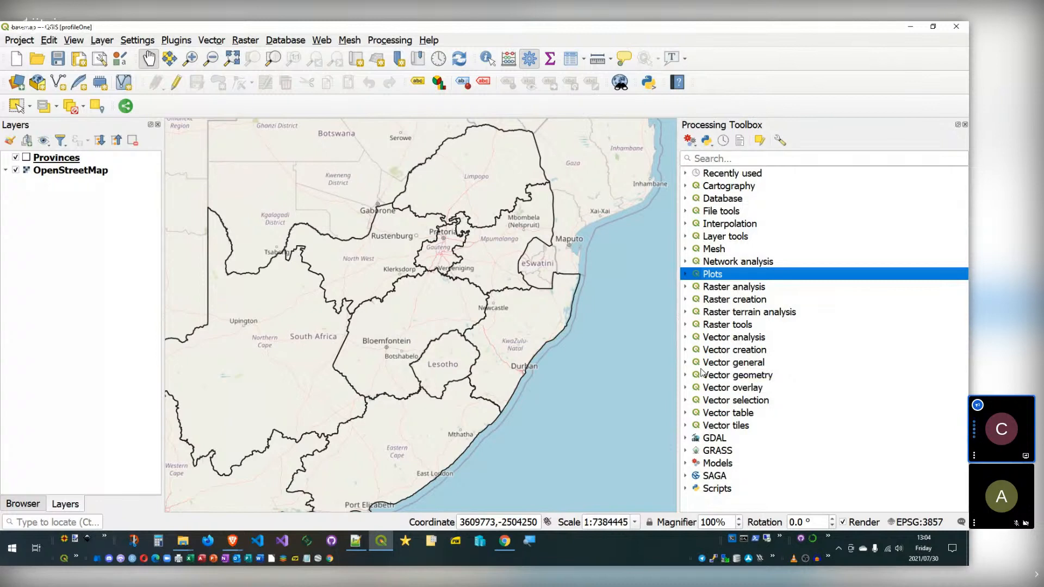
Step: Browse the GDAL, GRASS and SAGA providers, then show File Explorer's pinned folders
left_click(730, 440)
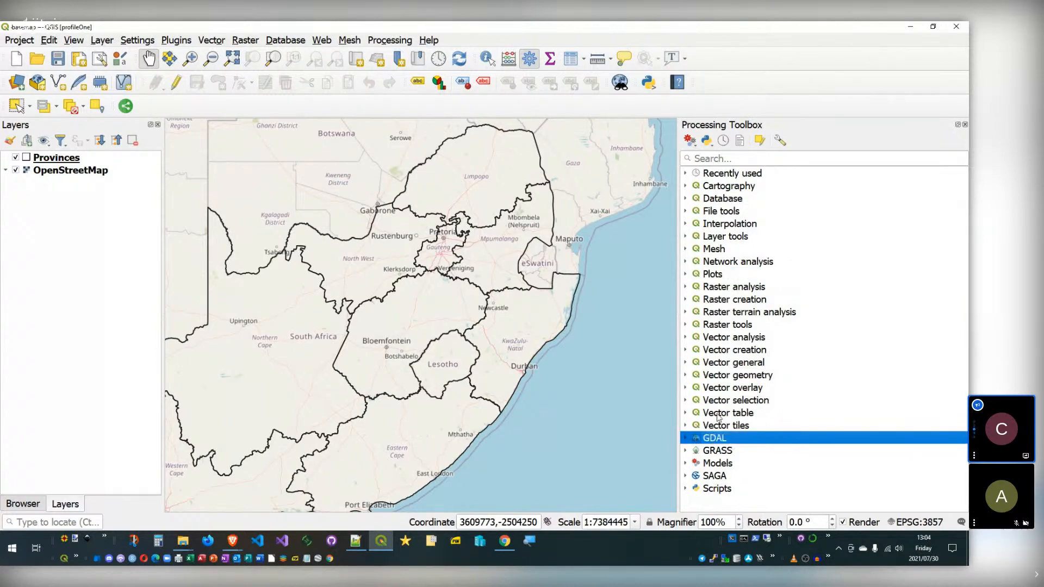
left_click(687, 438)
left_click(686, 438)
left_click(711, 453)
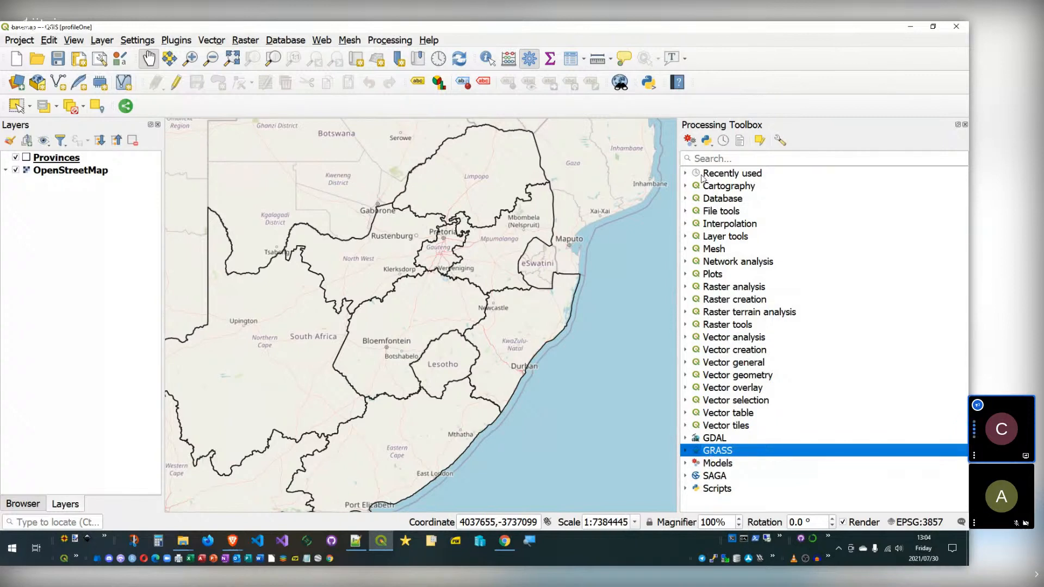
left_click(728, 475)
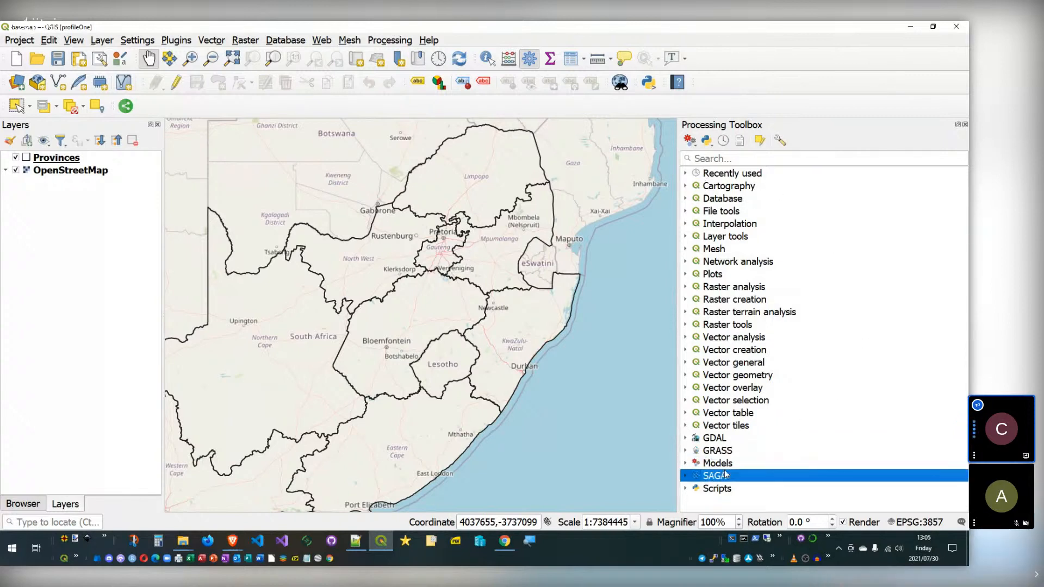
left_click(717, 440)
left_click(716, 452)
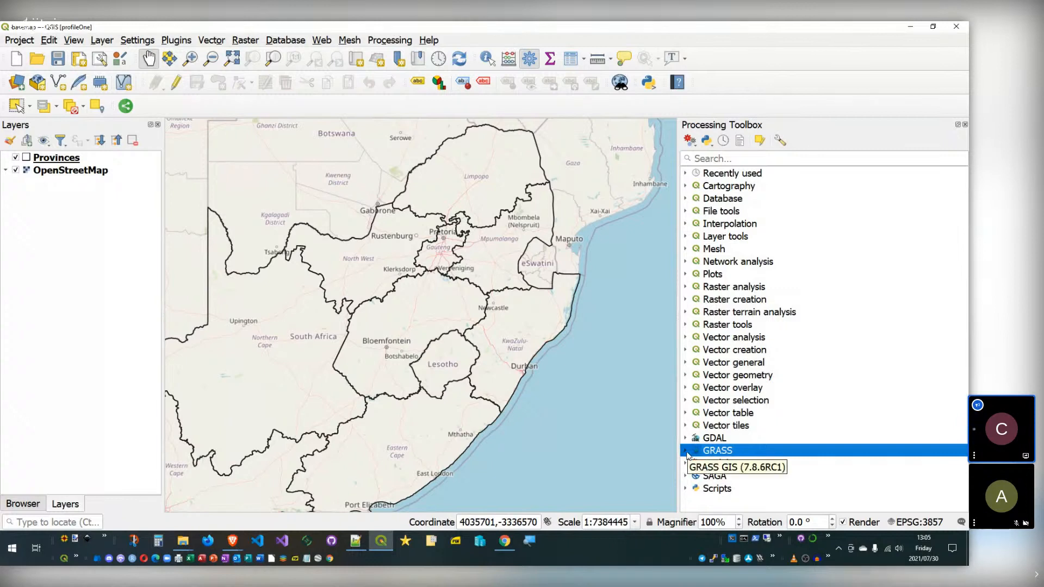
right_click(183, 541)
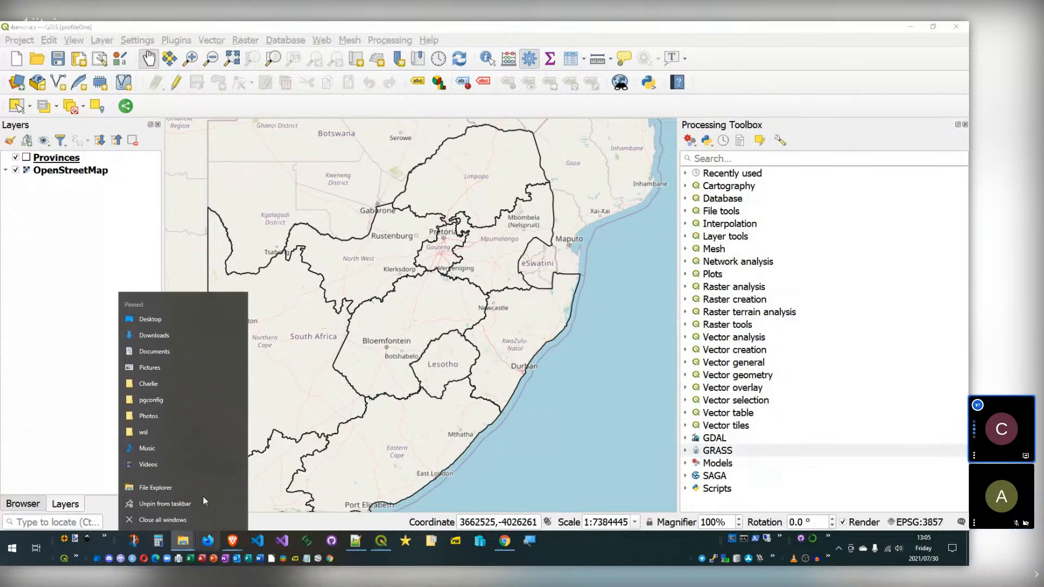
left_click(158, 487)
left_click(336, 387)
double_click(336, 388)
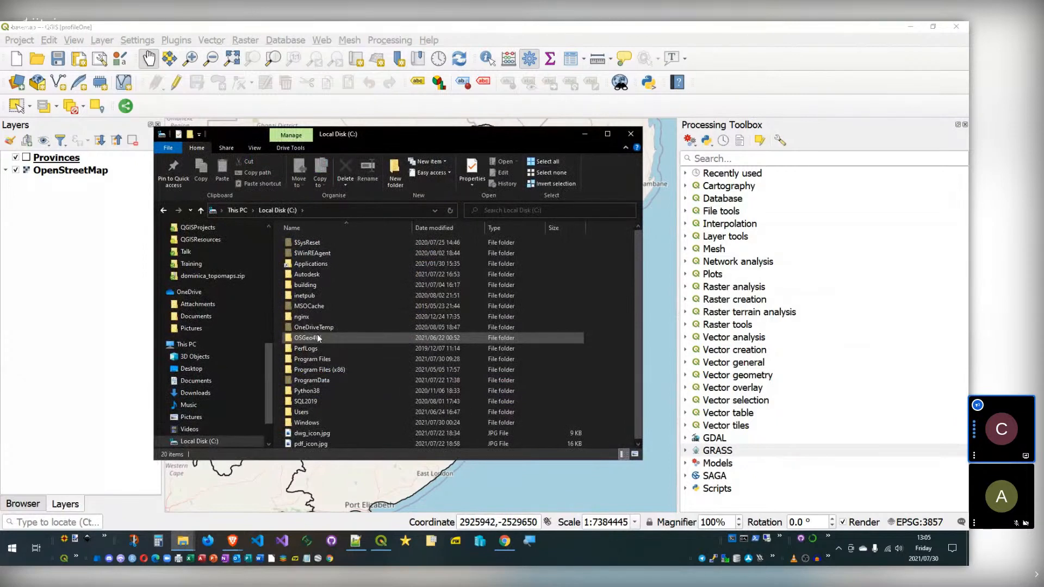
key("Return")
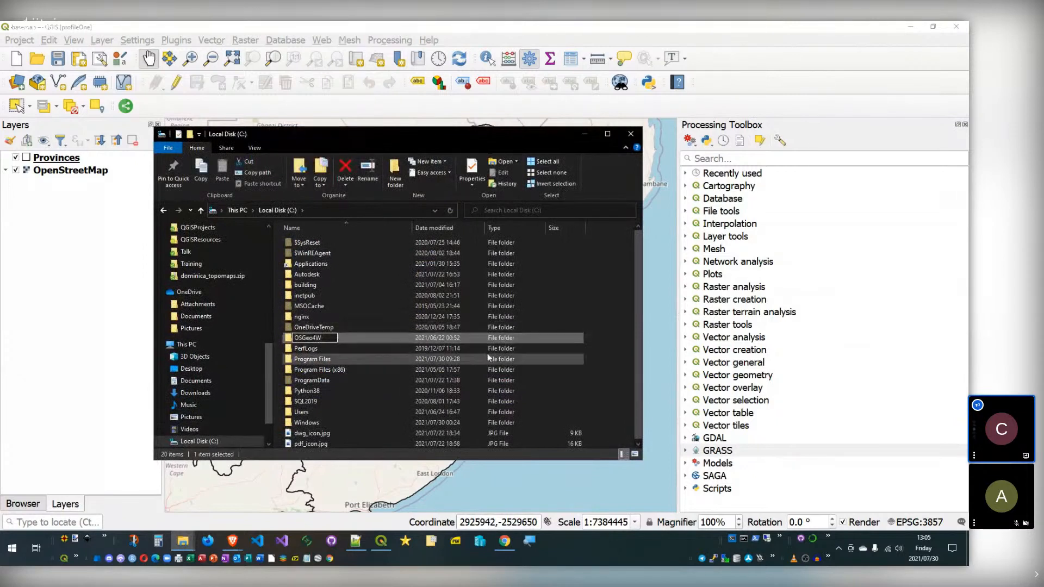
double_click(327, 337)
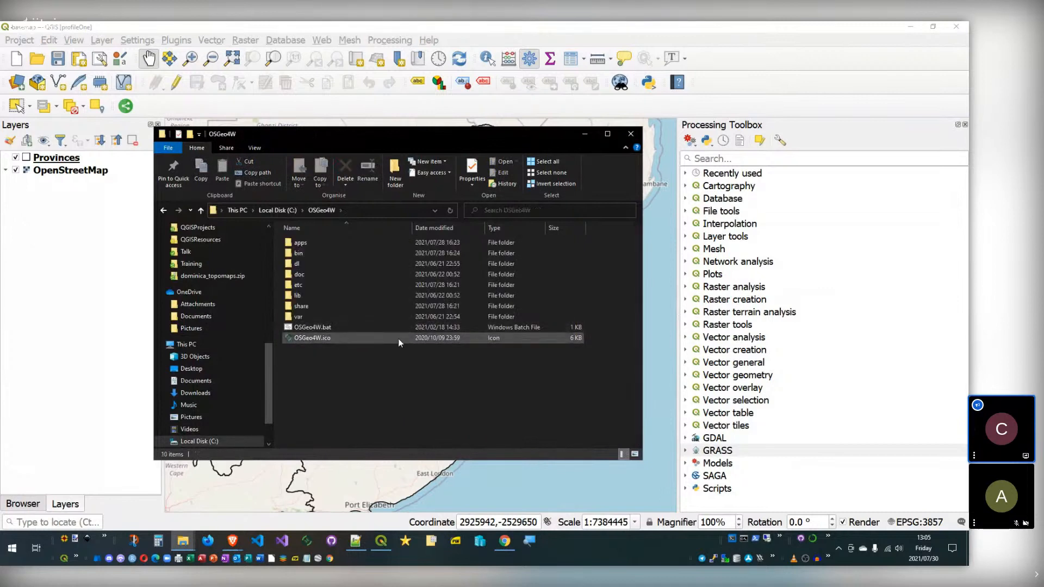
left_click_drag(381, 134, 409, 137)
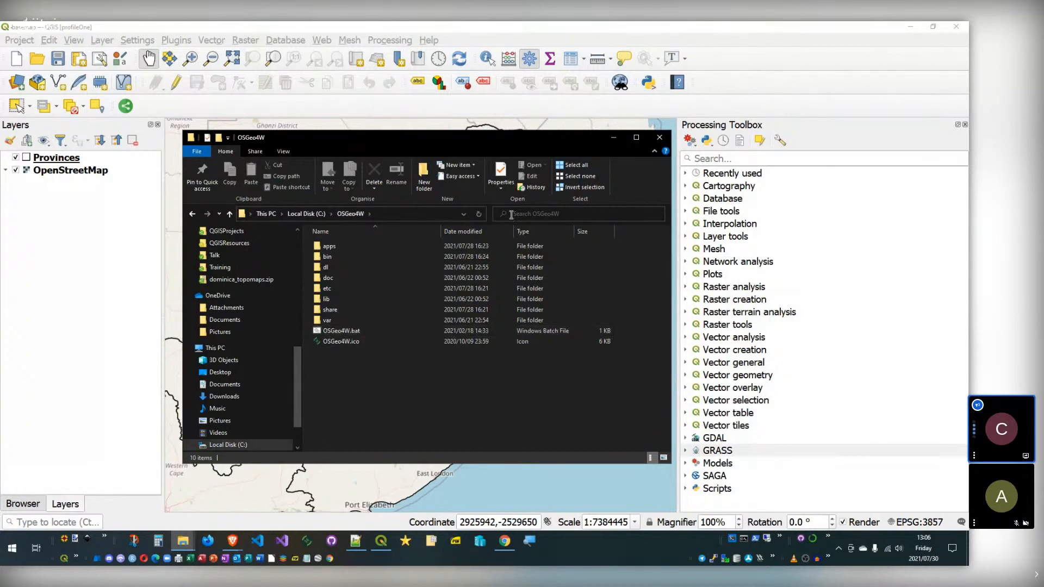
left_click(656, 140)
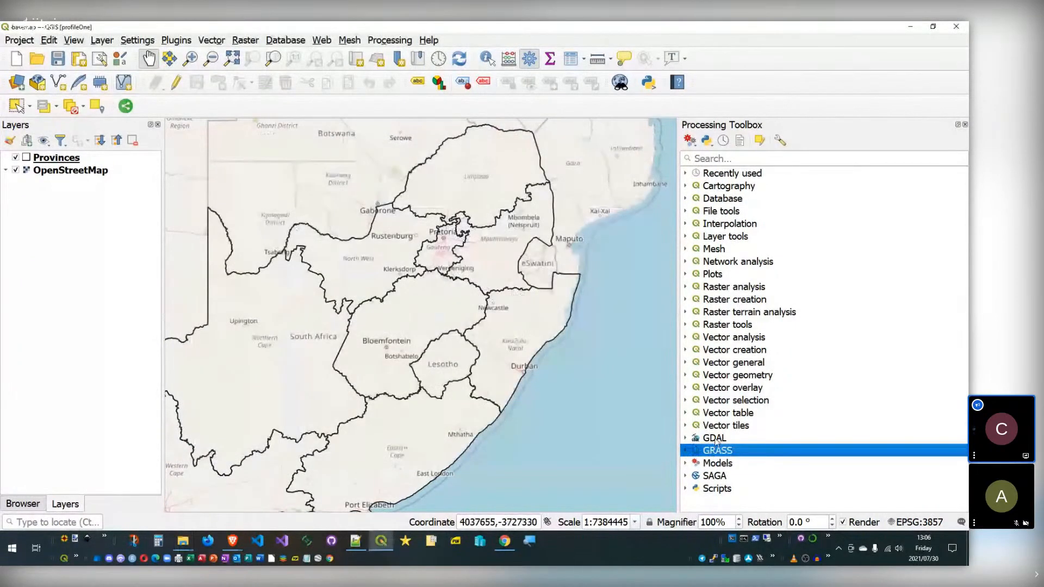
Step: Browse the GRASS, Vector creation and Vector geometry groups, widening the toolbox slightly
left_click(687, 452)
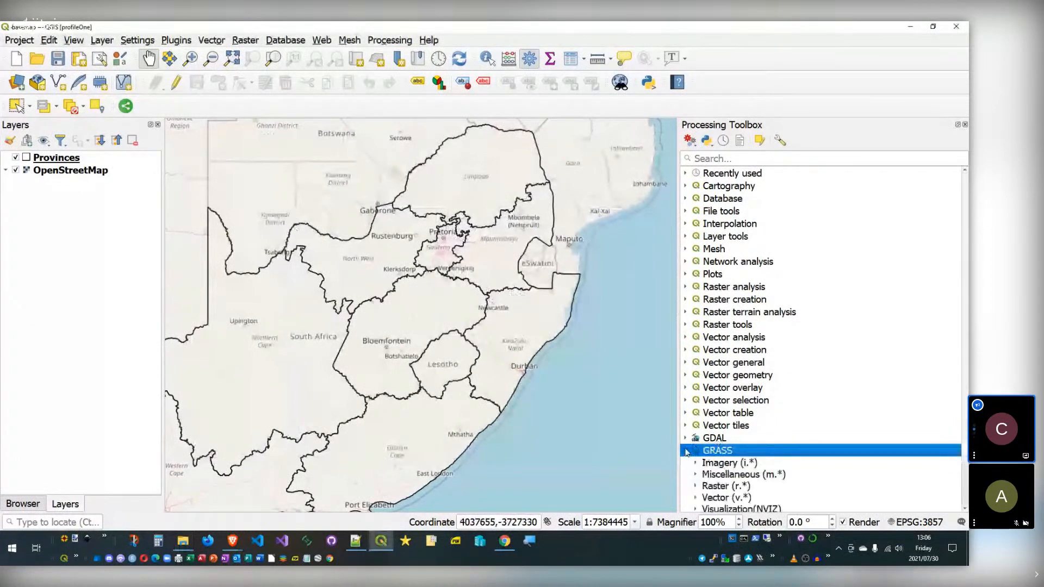
left_click(690, 450)
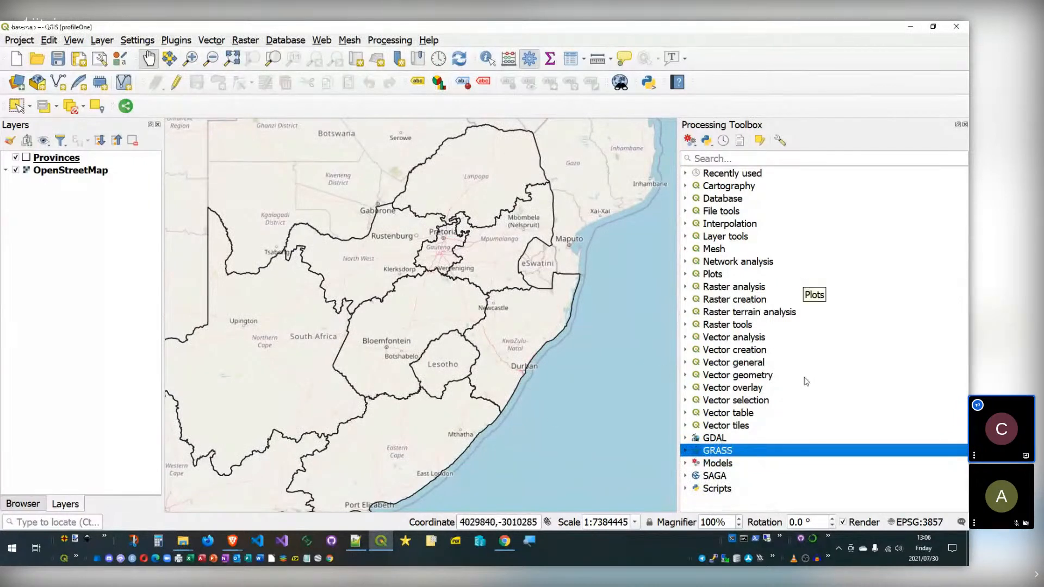
left_click(729, 350)
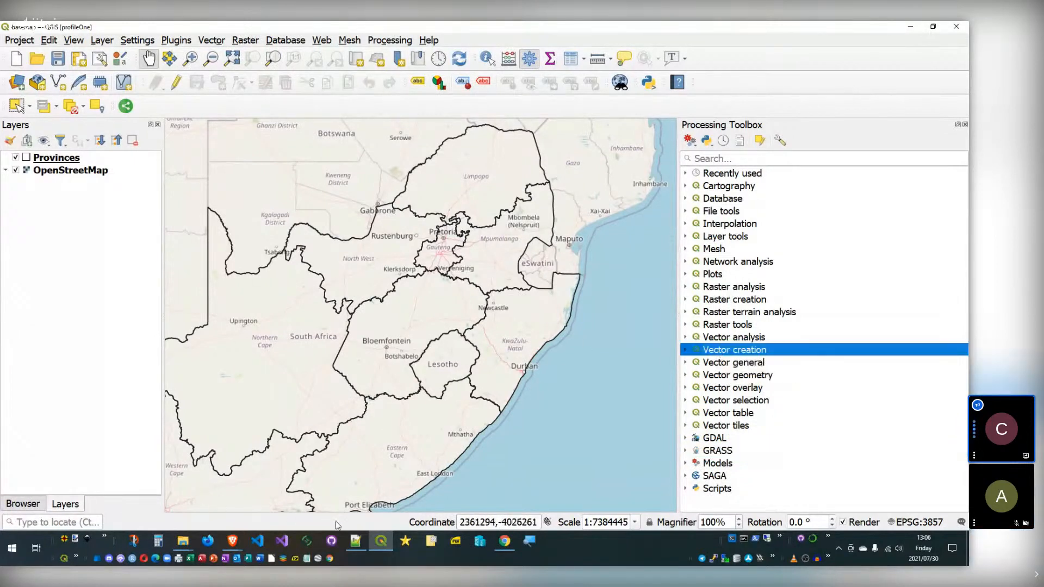
left_click(725, 453)
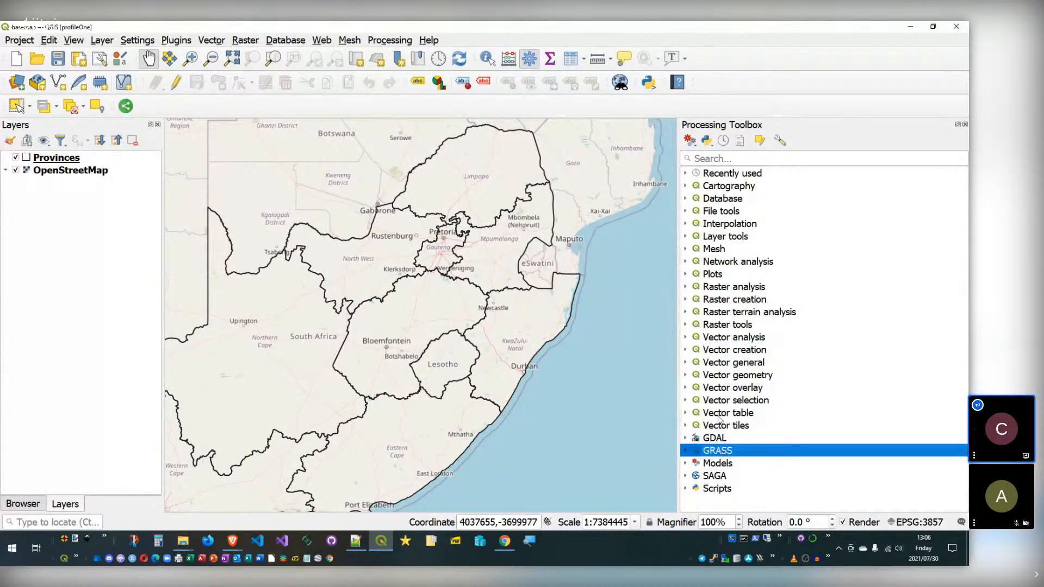
left_click(723, 375)
left_click_drag(674, 261, 664, 261)
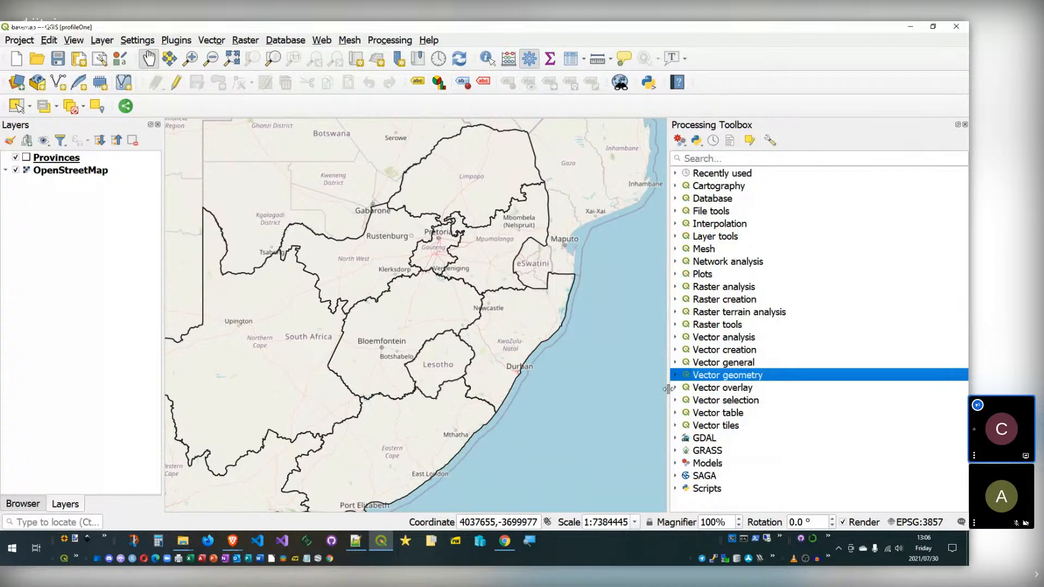
Step: Explore the Models and Scripts groups, including the Demo Algorithm script, then collapse them
left_click(675, 463)
left_click(676, 463)
left_click(676, 488)
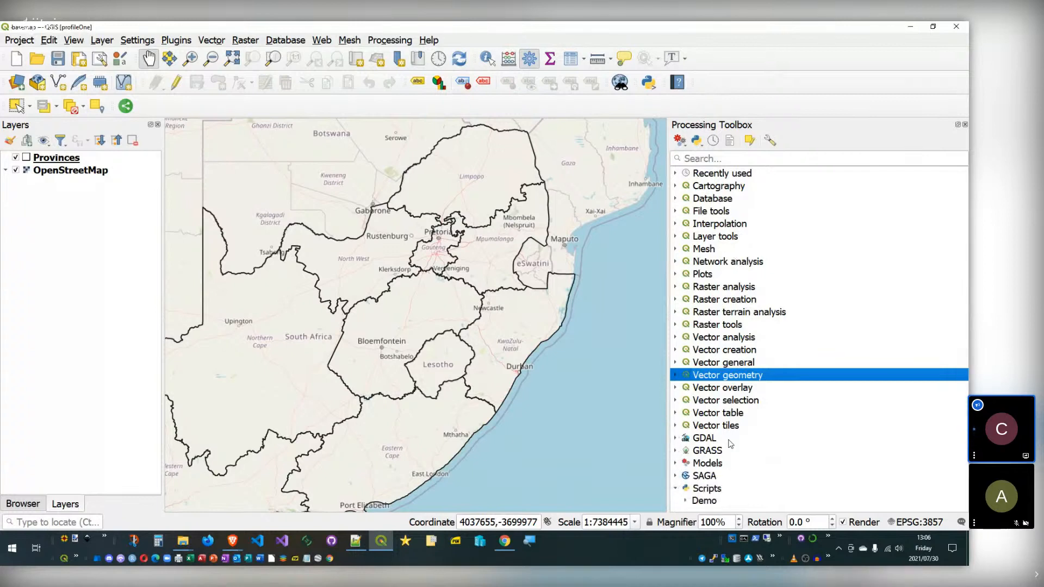
left_click(708, 489)
left_click(686, 501)
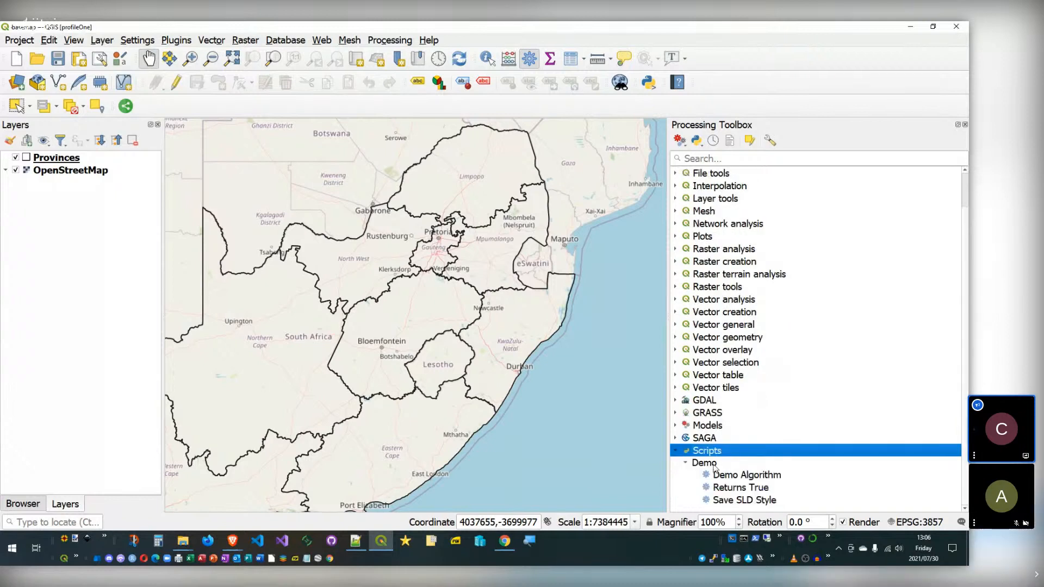
left_click(689, 463)
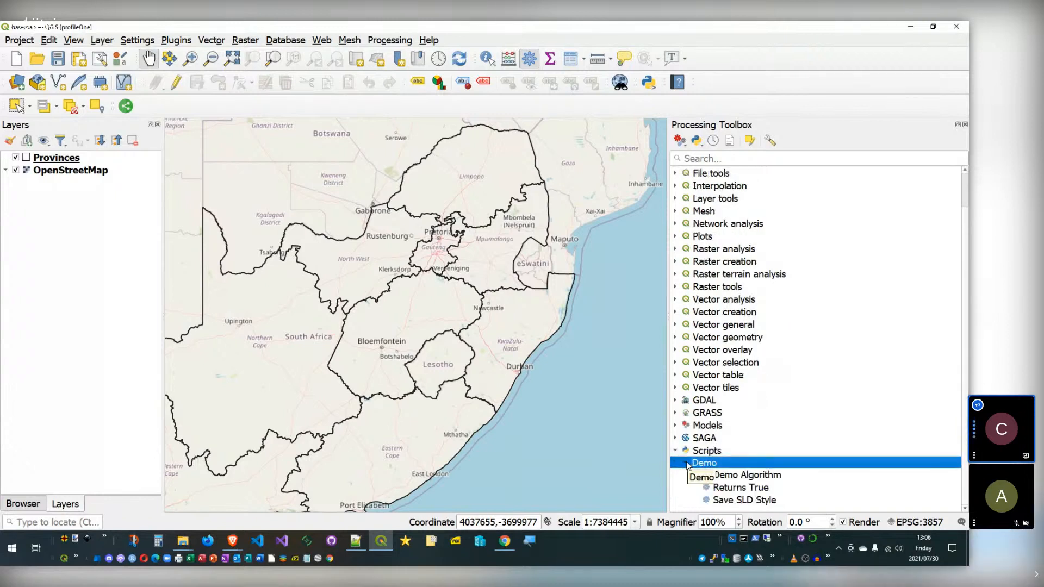
left_click(687, 463)
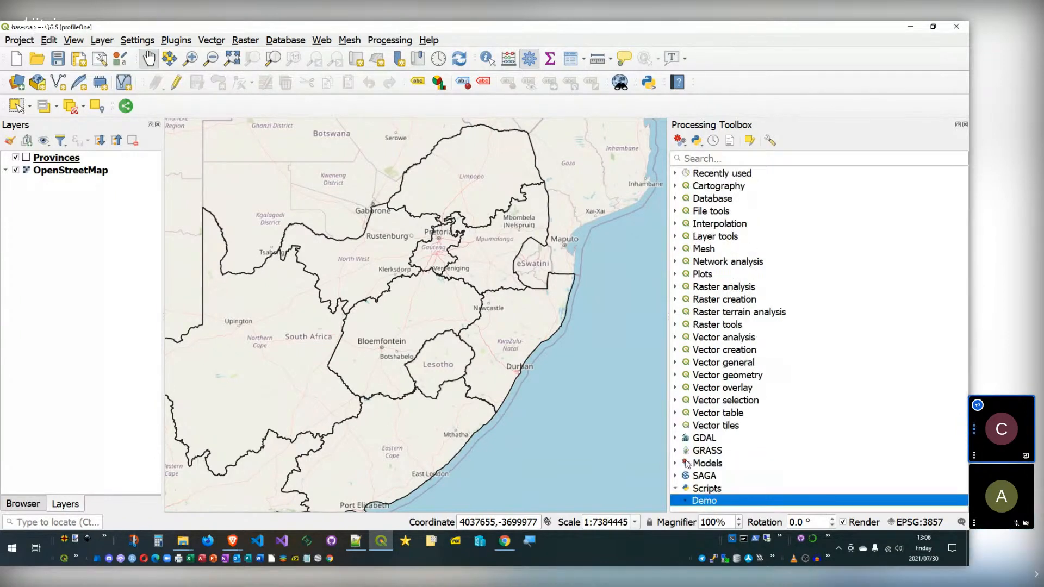
left_click(685, 501)
scroll(701, 451, "down", 1)
left_click(709, 474)
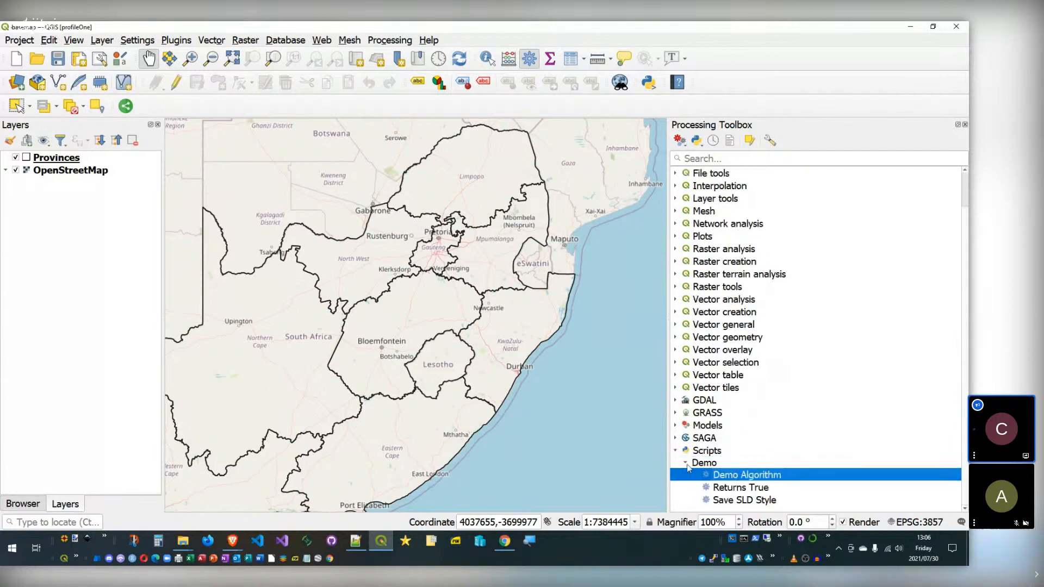
left_click(685, 463)
left_click(676, 489)
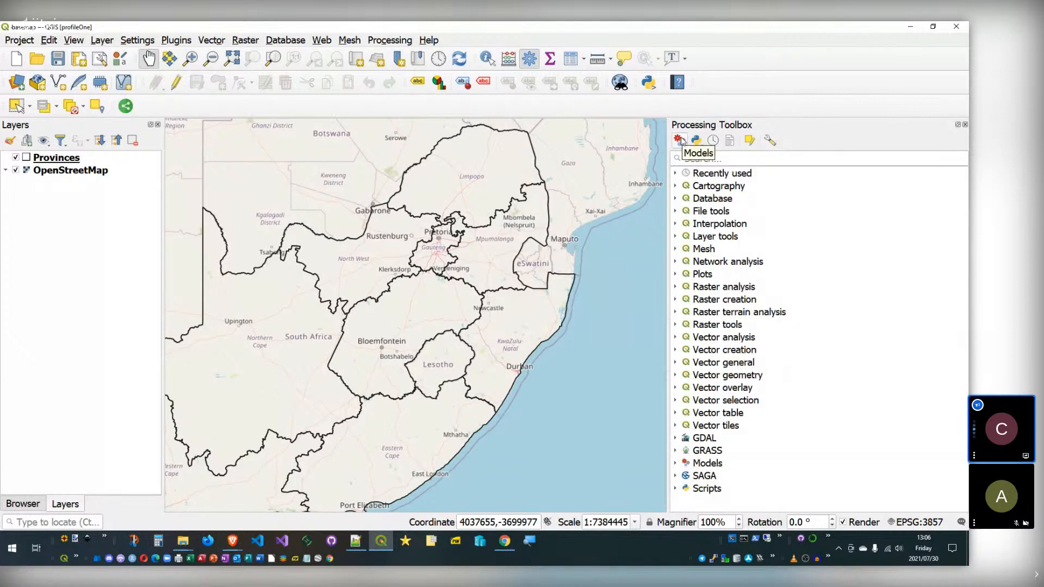
Step: Check the Models collections, then show the Create New, Open Existing and Add Model options
double_click(685, 465)
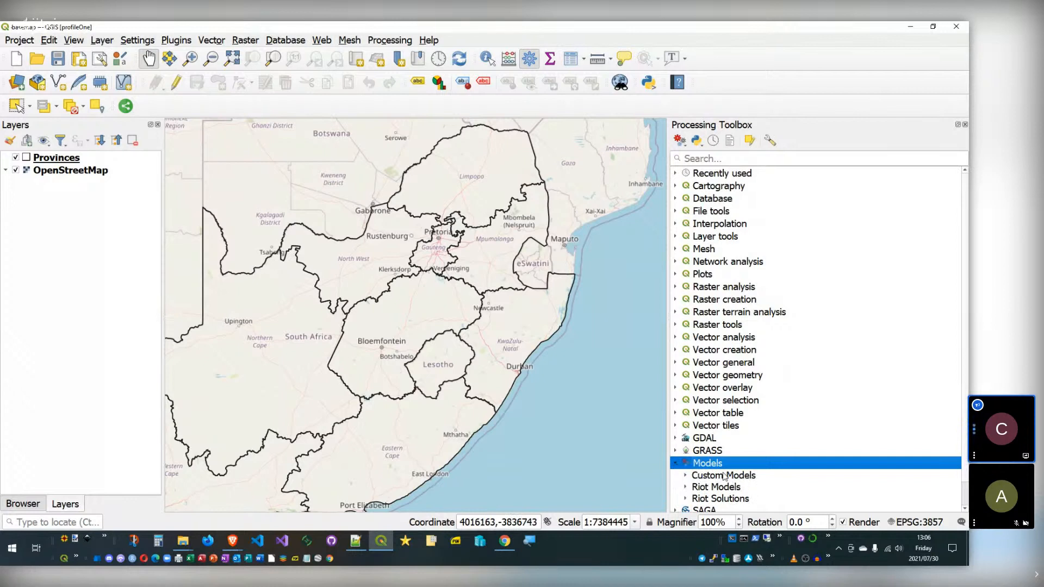
left_click(674, 466)
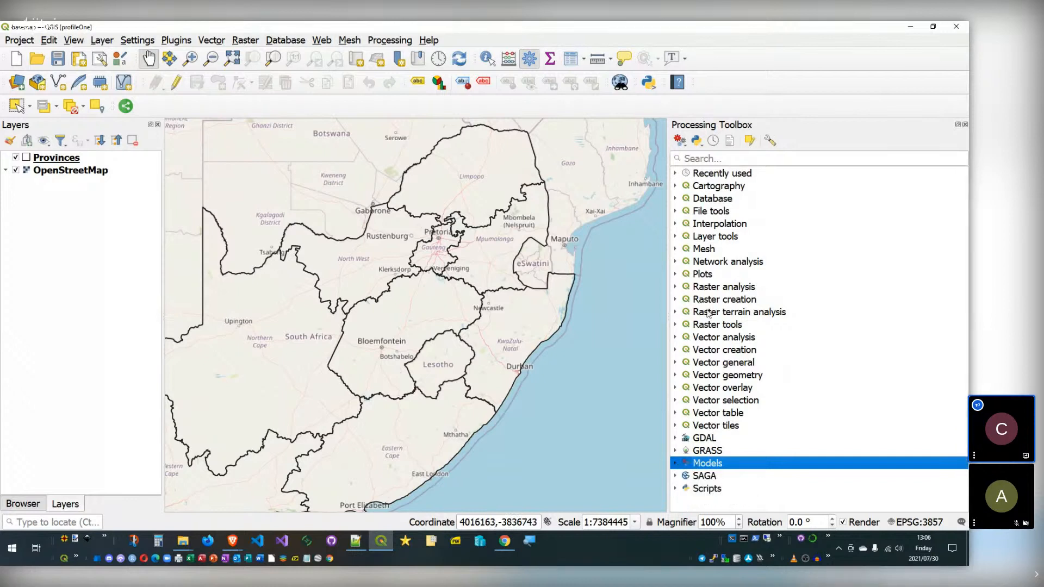
left_click(680, 139)
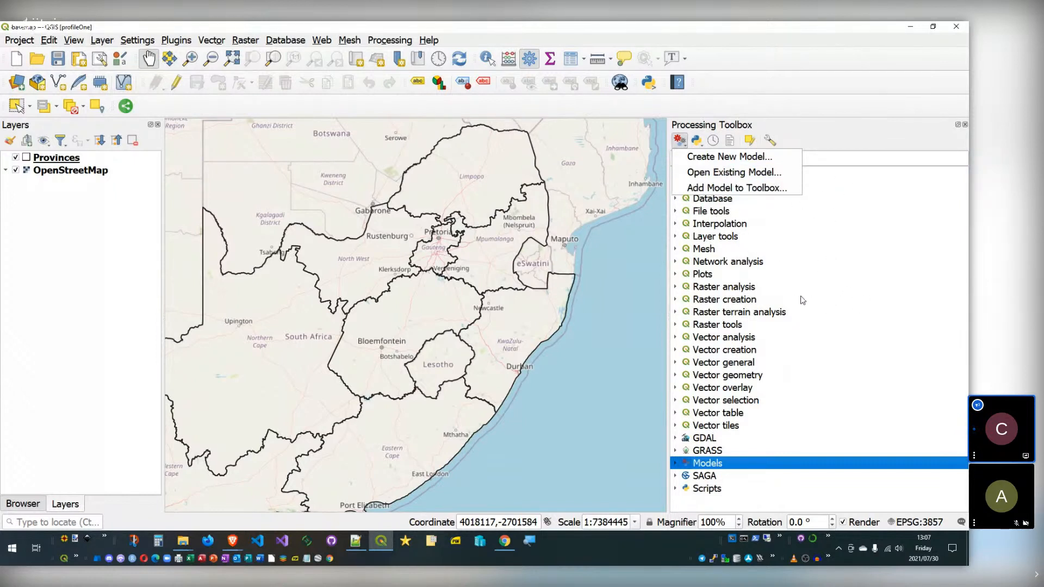
Step: Dismiss the model options list and launch Processing > Graphical Modeler
left_click(751, 277)
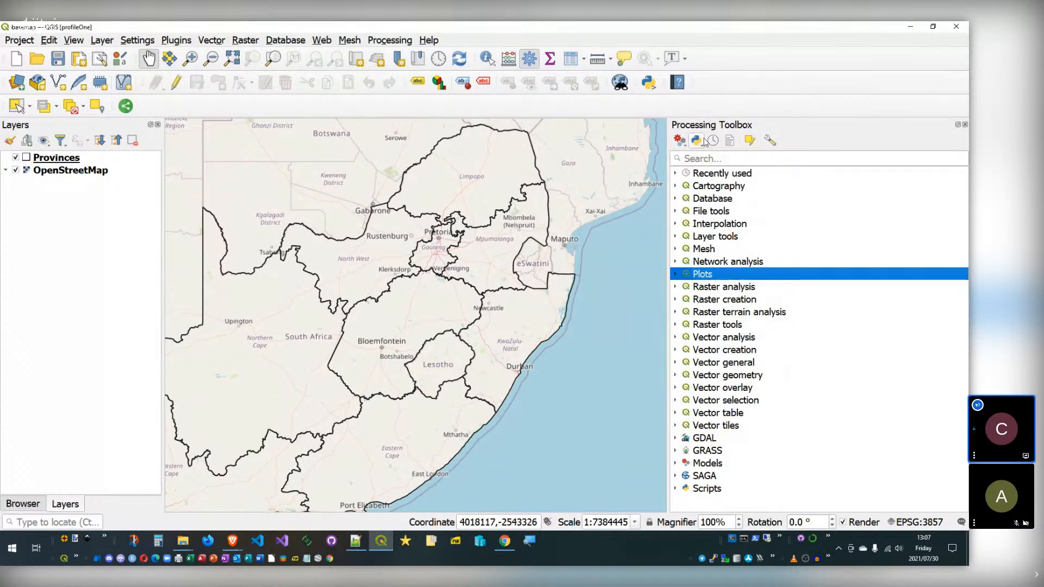
left_click(380, 42)
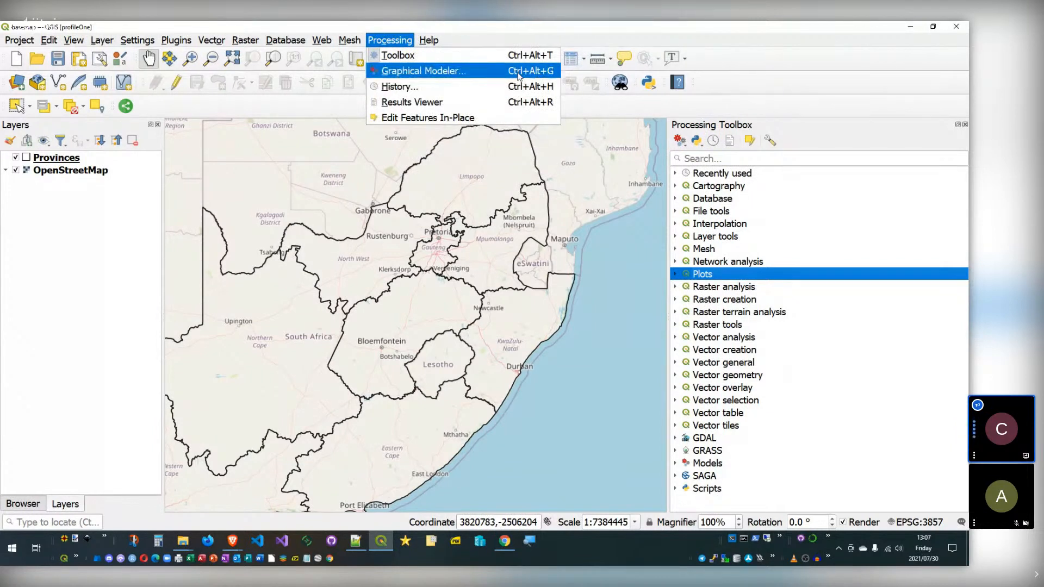
left_click(499, 72)
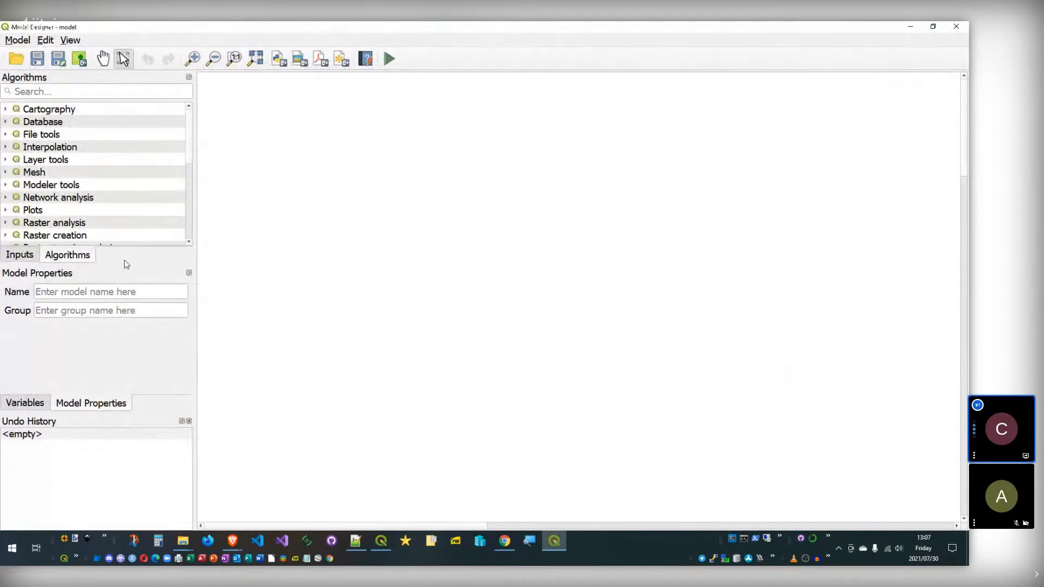
Step: Switch the Model Designer side panels between Inputs, Algorithms and Variables
left_click(22, 259)
left_click(86, 260)
left_click(31, 256)
left_click(75, 257)
left_click(23, 402)
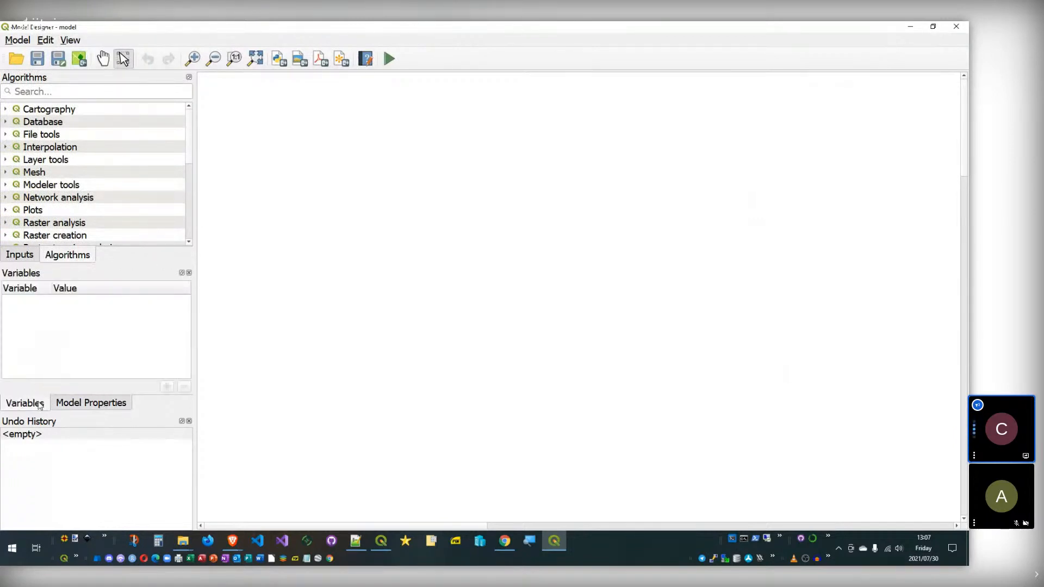
Step: Float the Undo History panel and dock it, widened, on the right of the canvas
left_click(181, 422)
left_click_drag(79, 410, 955, 145)
left_click_drag(835, 117, 806, 119)
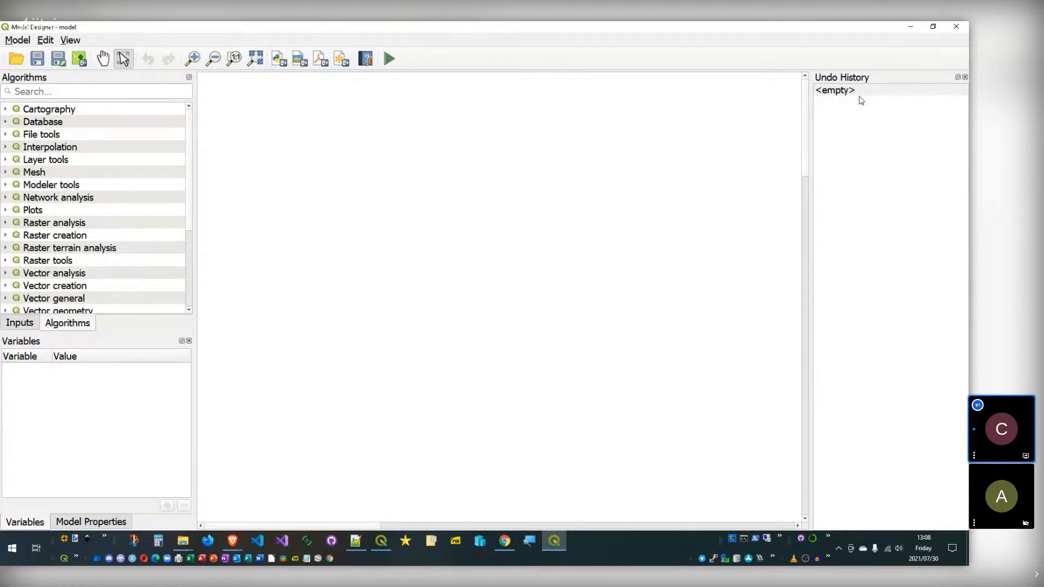
left_click_drag(811, 195, 806, 194)
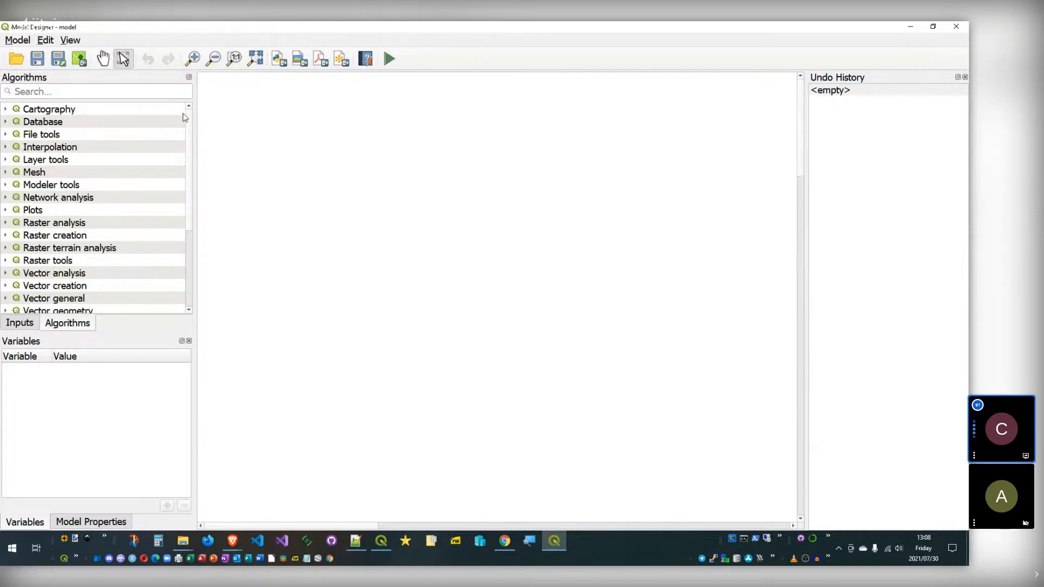
Step: Look through the Model menu, then show the Inputs list of parameter types
left_click(22, 41)
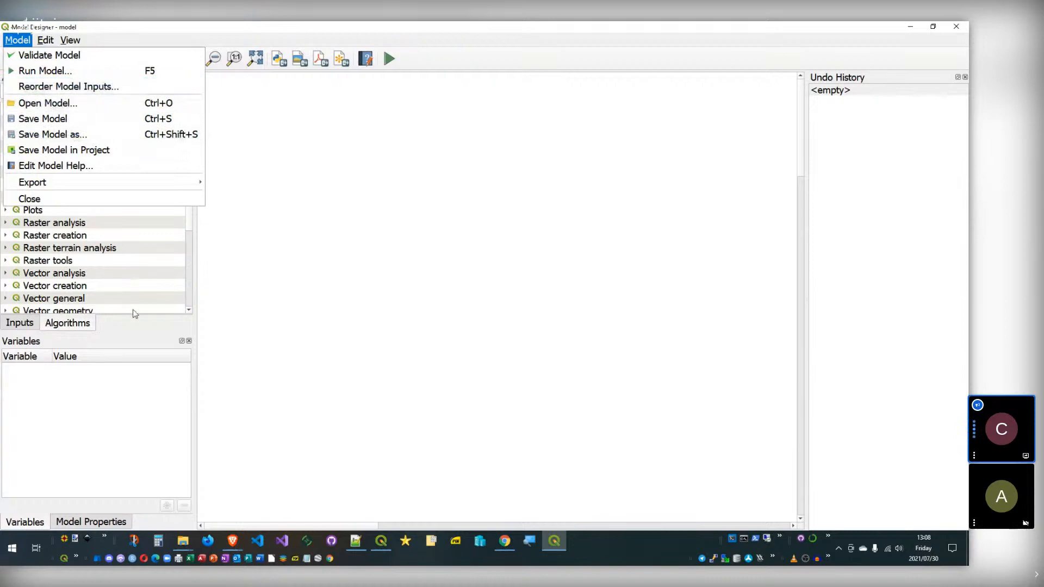
left_click(136, 328)
left_click(20, 322)
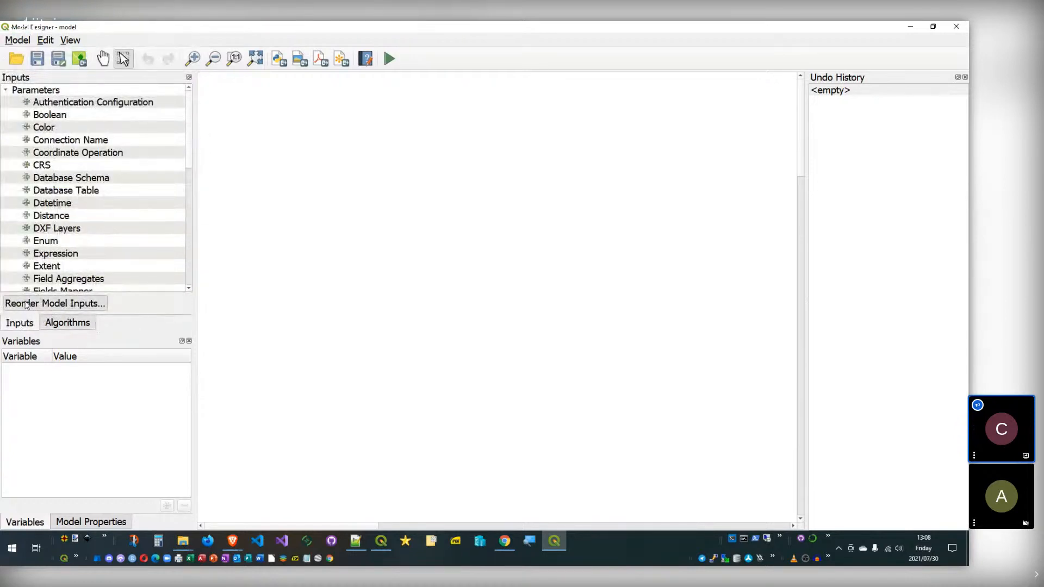
Step: Browse the Edit and View menus and toggle Enable Snapping off and back on
left_click(45, 40)
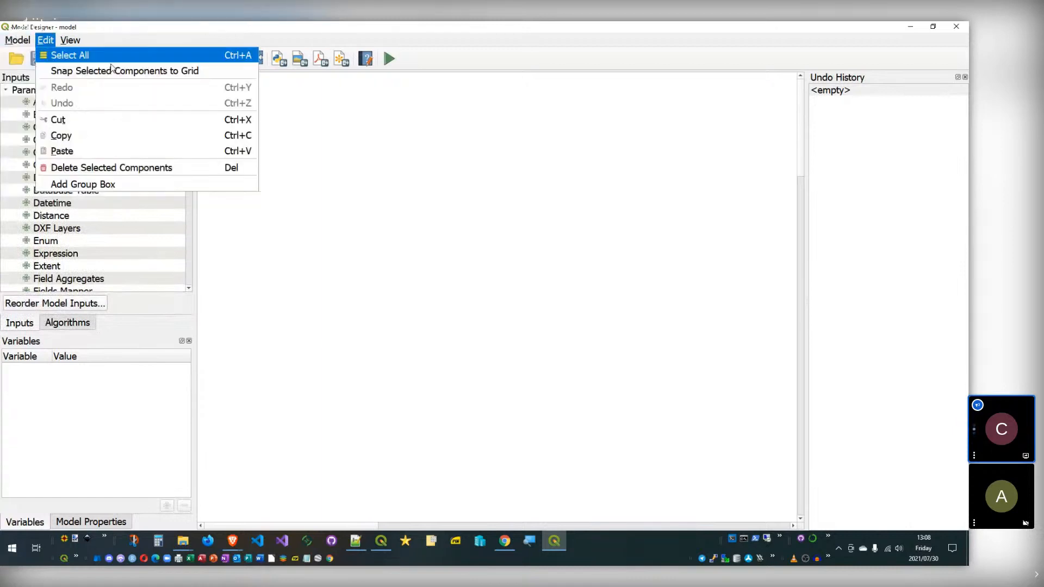
mouse_move(18, 40)
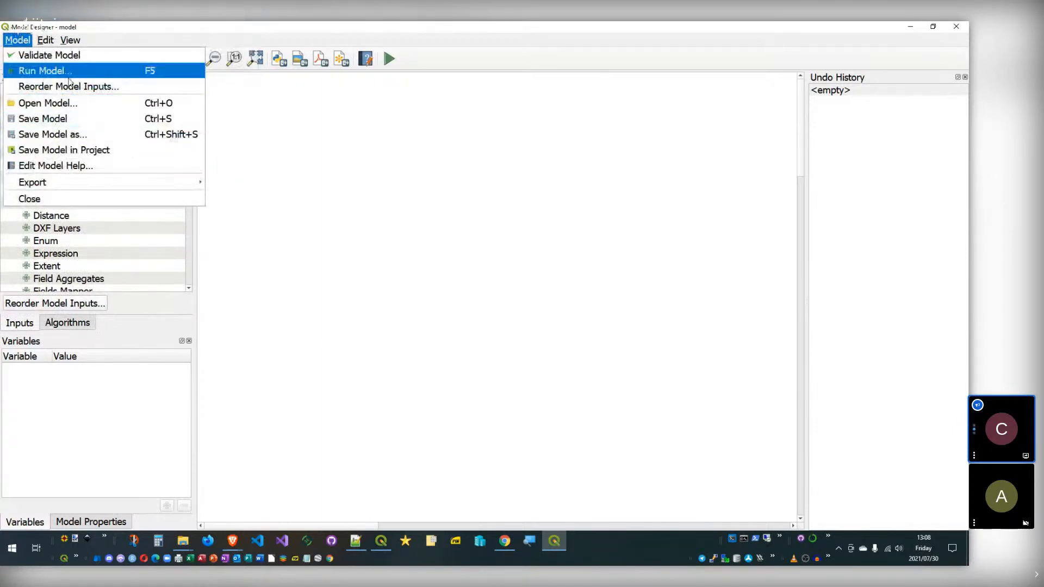
mouse_move(76, 179)
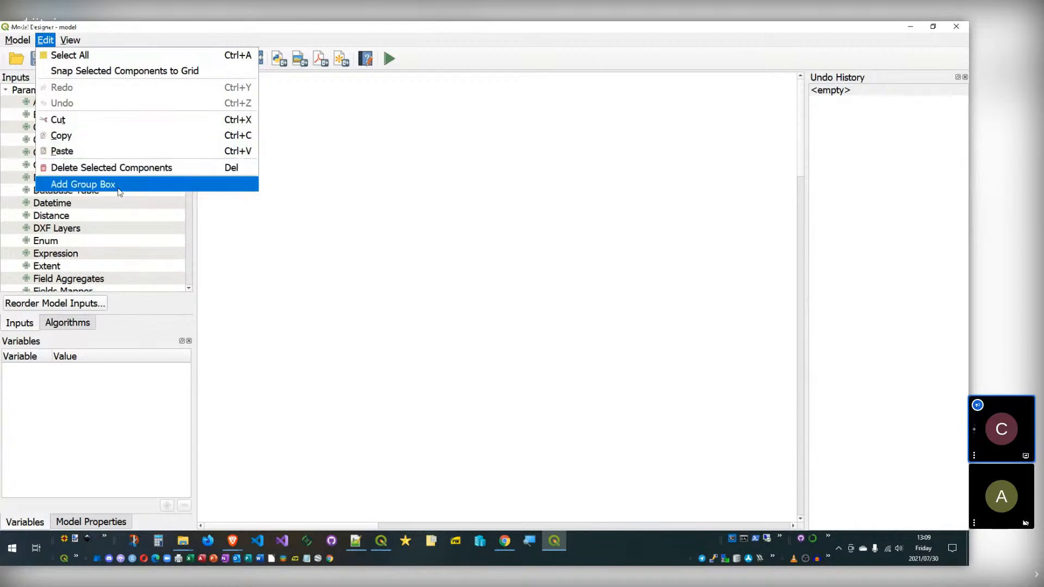
mouse_move(69, 38)
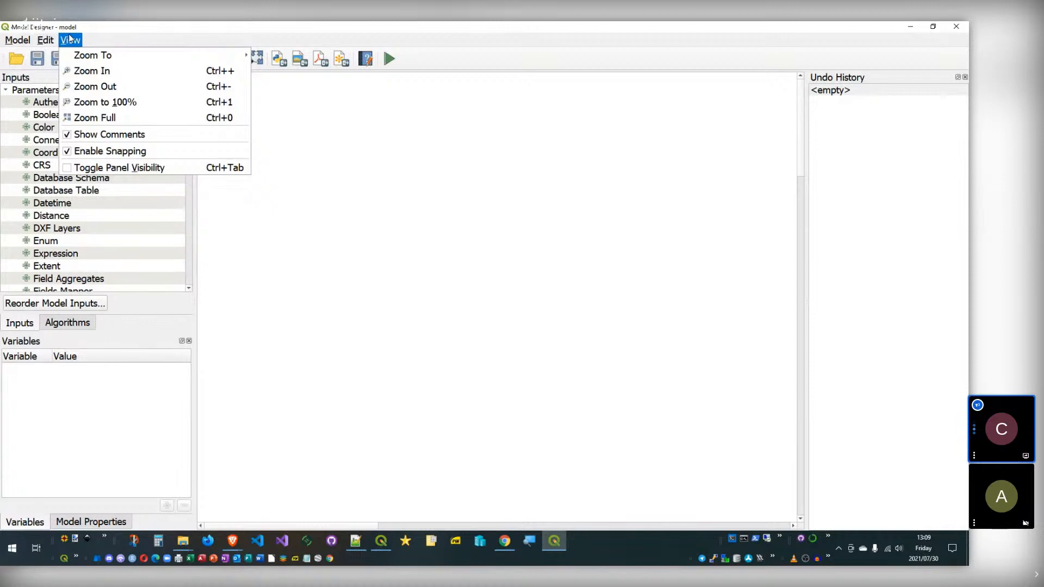
left_click(109, 151)
left_click(75, 43)
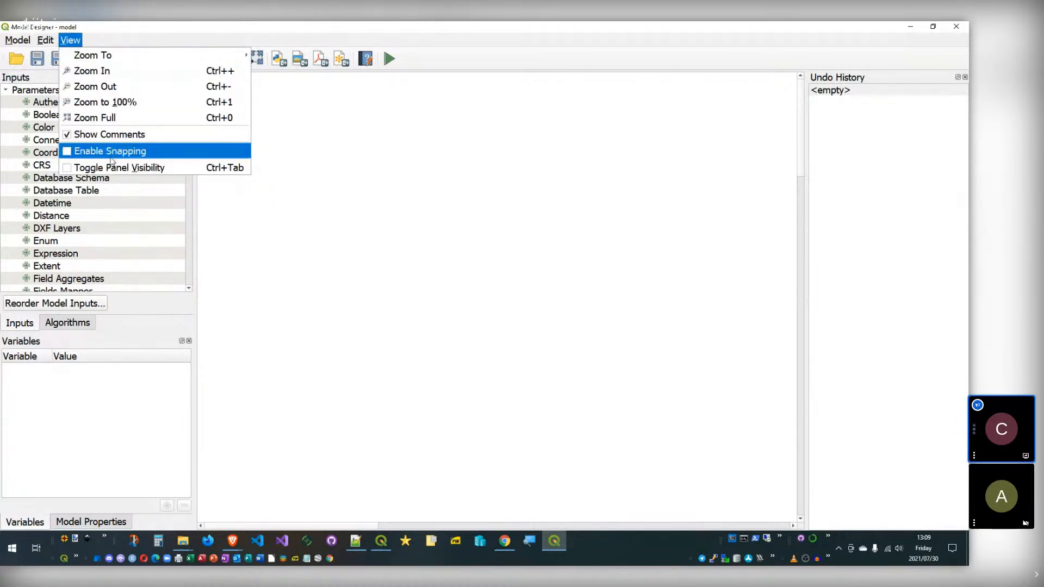
left_click(69, 152)
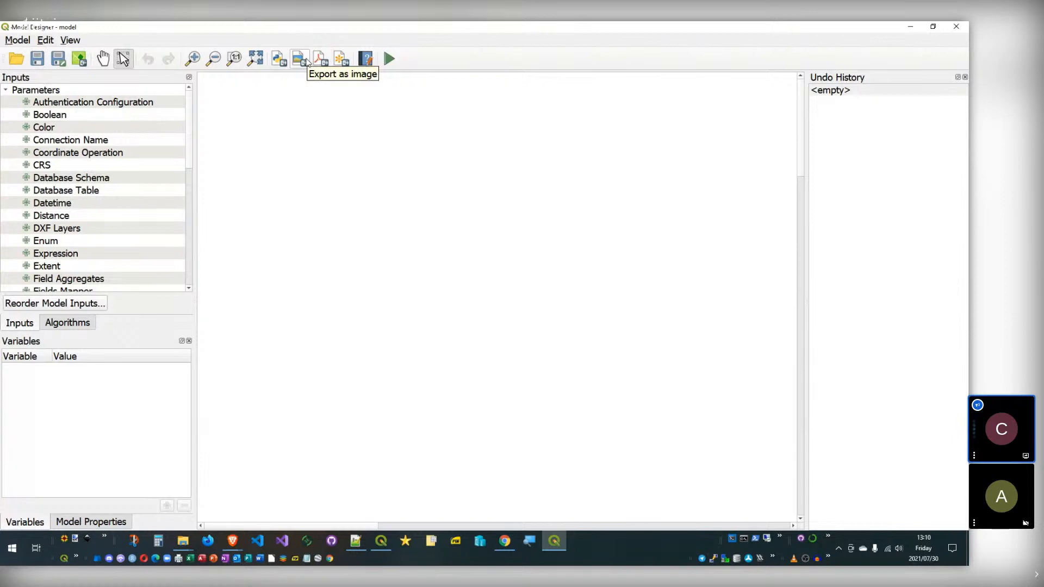
left_click(369, 61)
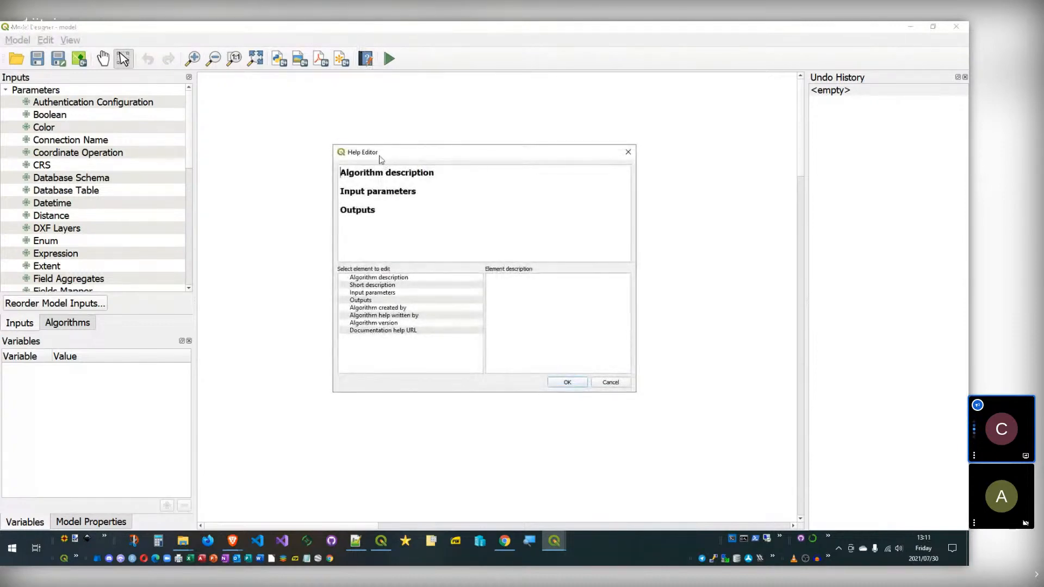
left_click(392, 280)
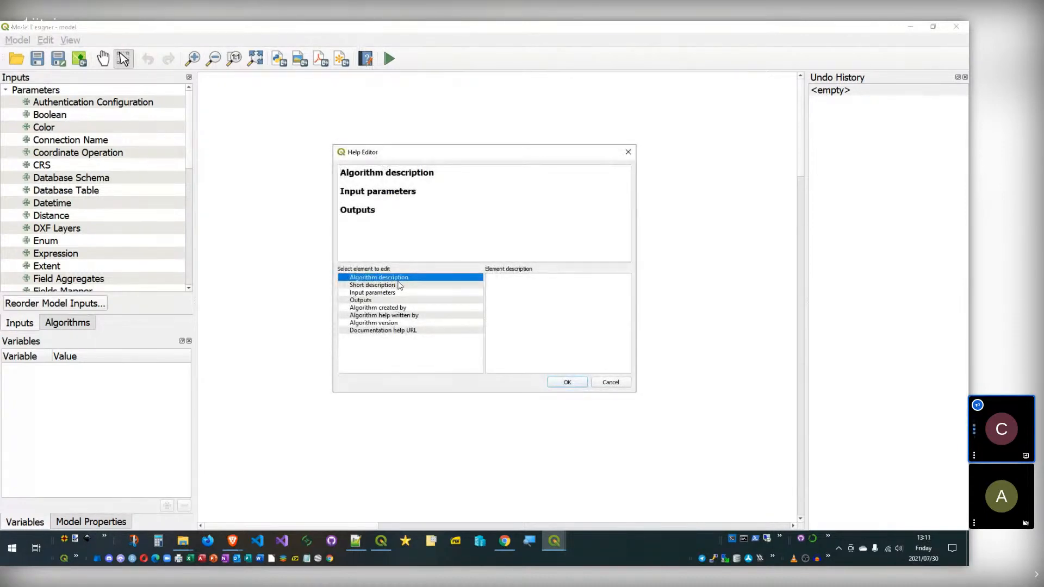
left_click(400, 285)
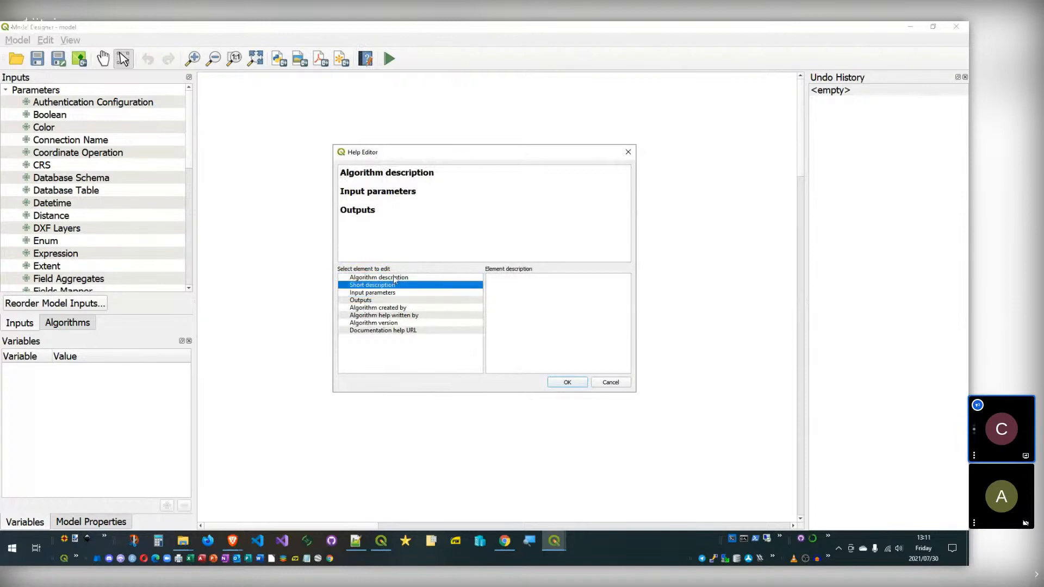
left_click(398, 293)
left_click(400, 301)
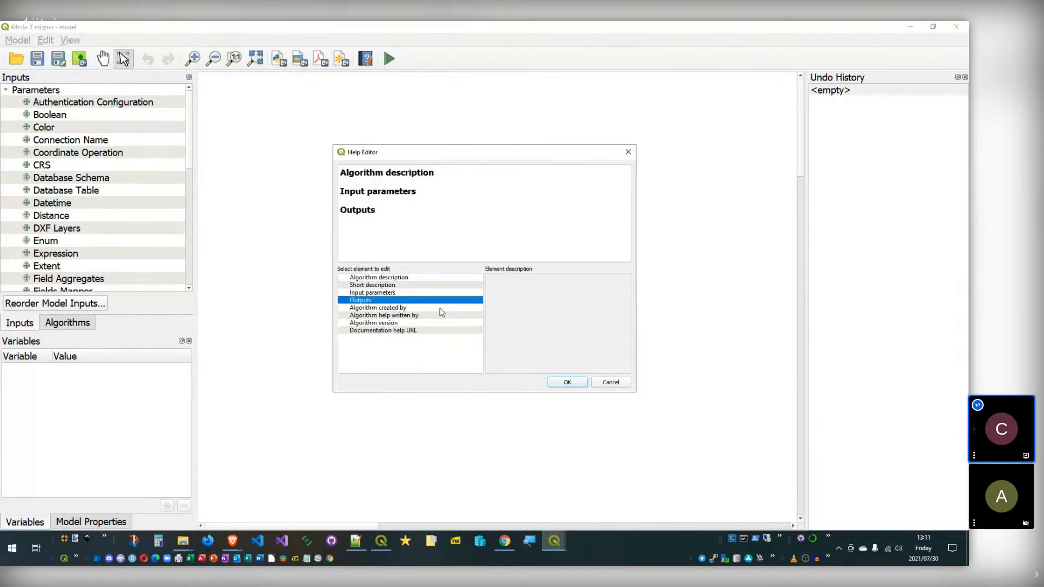
left_click(374, 316)
left_click(384, 323)
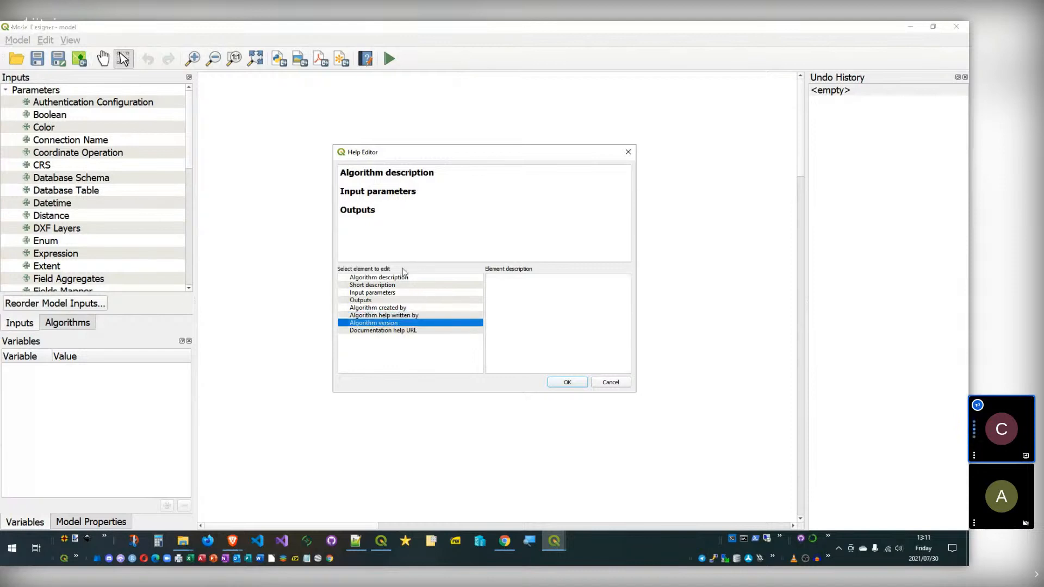
left_click(598, 384)
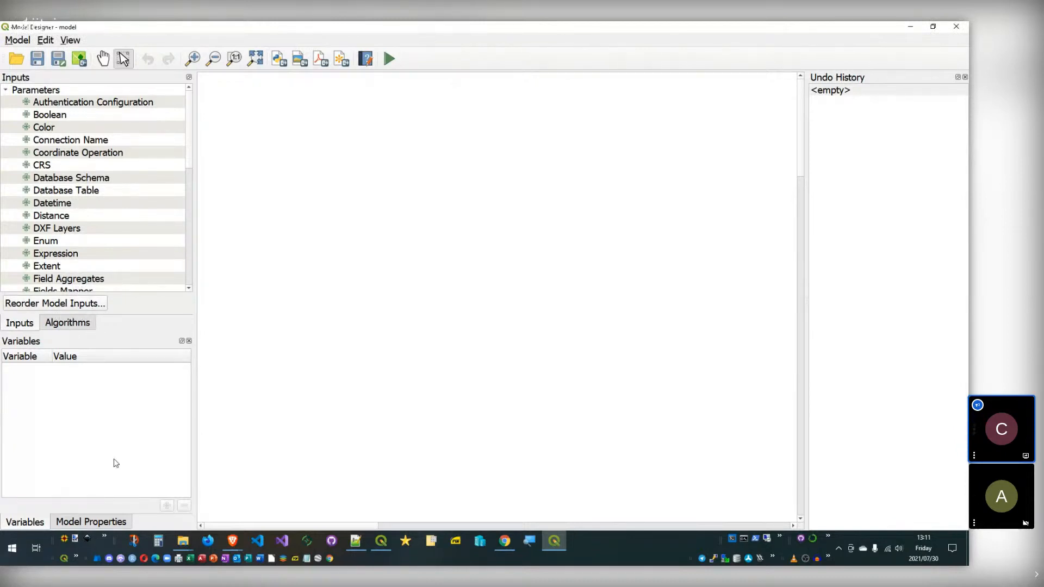
Step: Enter 'Buffer Operation' as the model name, then return to the main QGIS window
left_click(103, 521)
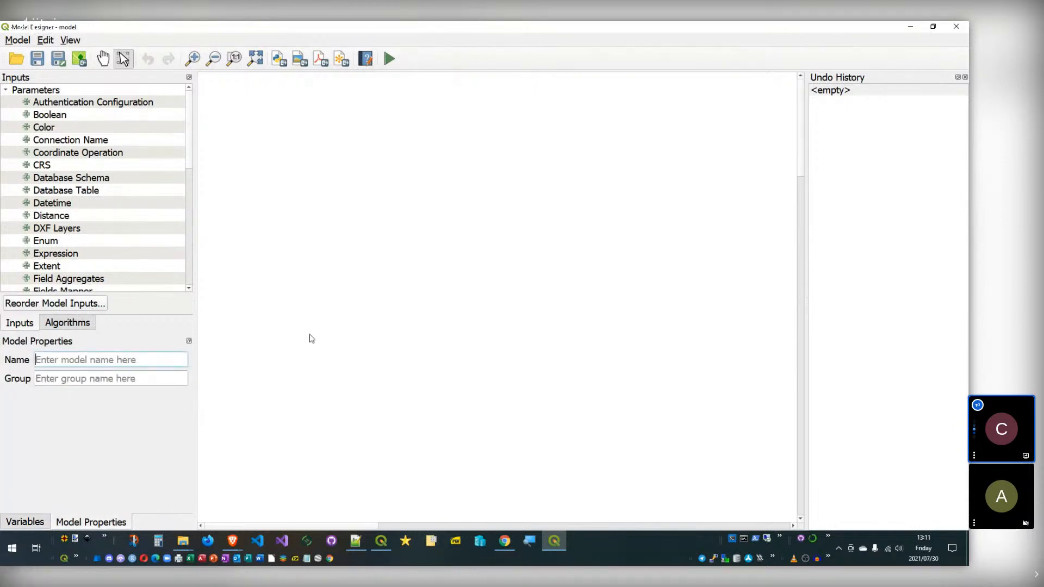
type("Buffer")
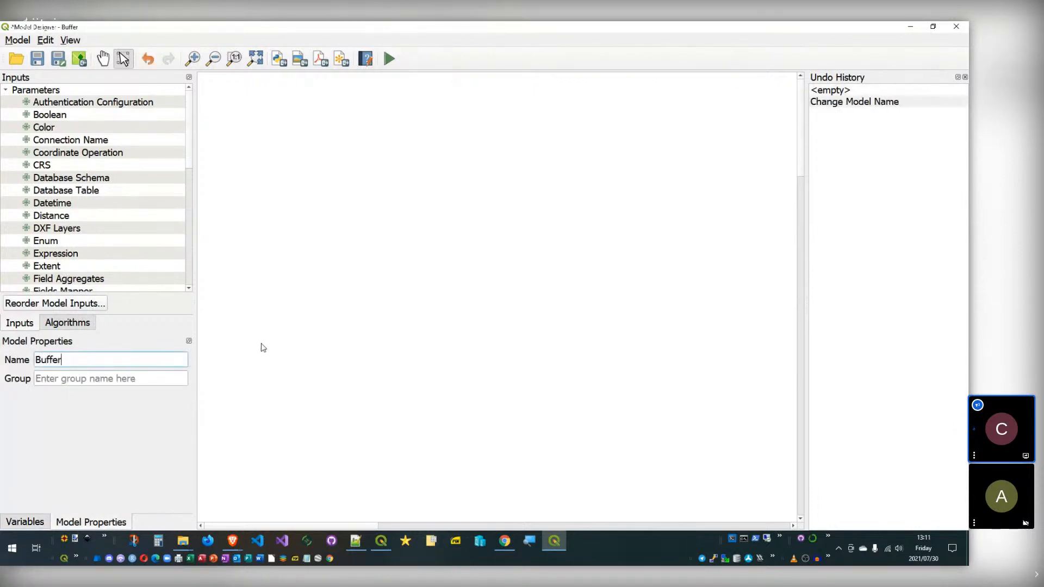
type(" Operation")
left_click(153, 379)
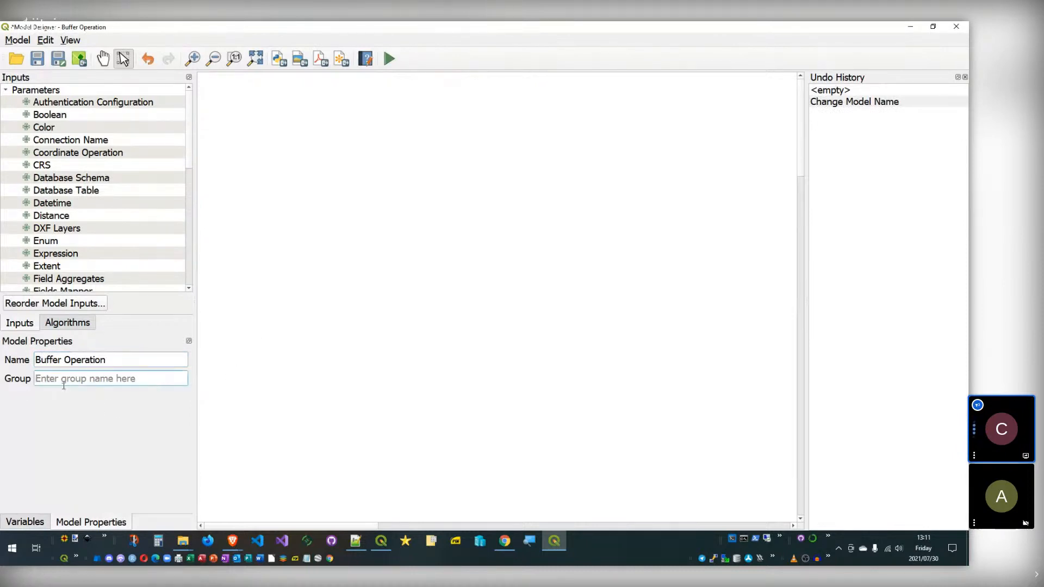
left_click(391, 542)
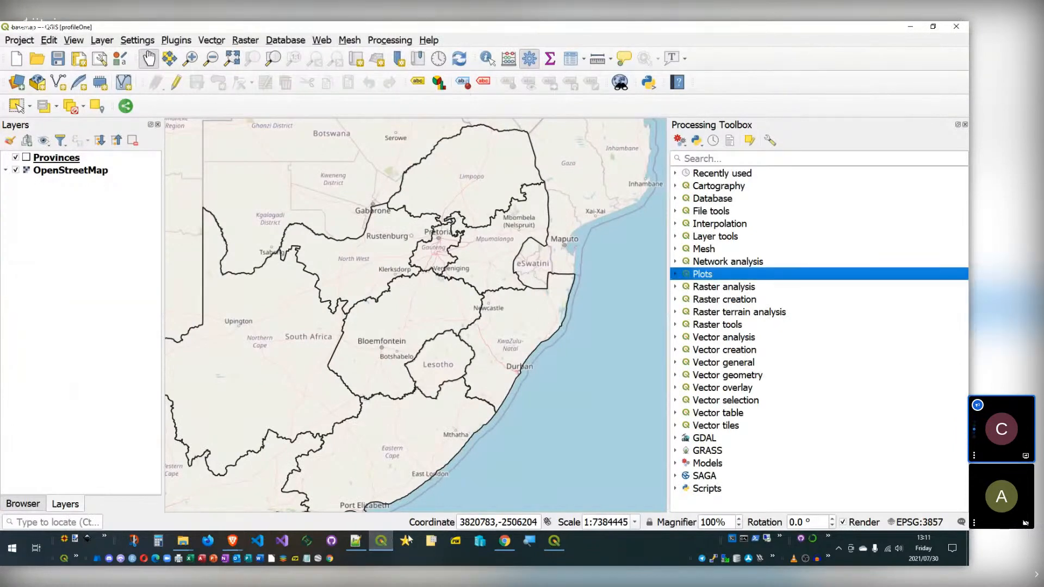
Step: Expand the Models, Custom Models, Riot Models and Riot Solutions groups in the toolbox
double_click(706, 463)
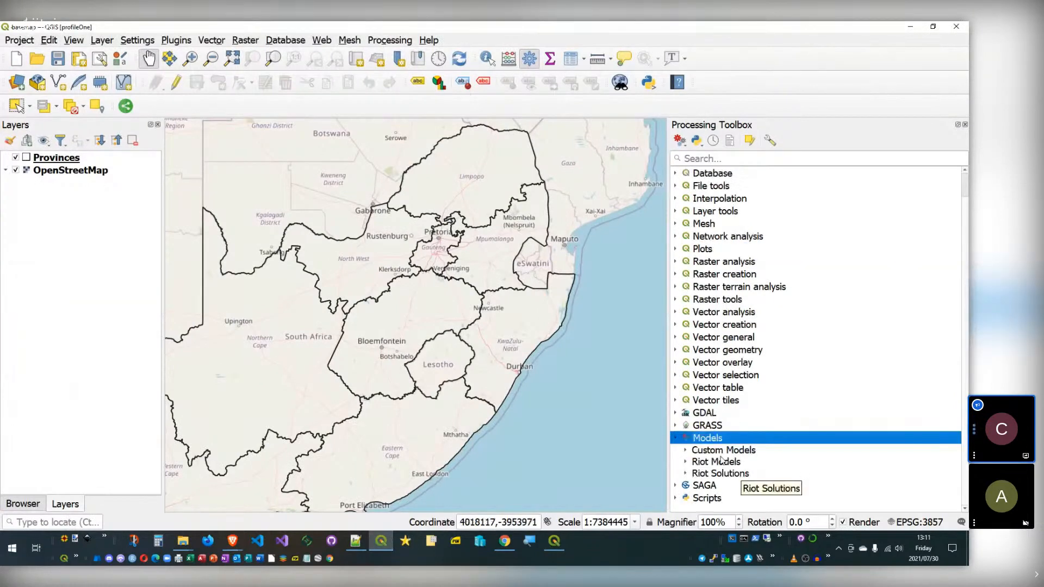
double_click(693, 456)
double_click(693, 460)
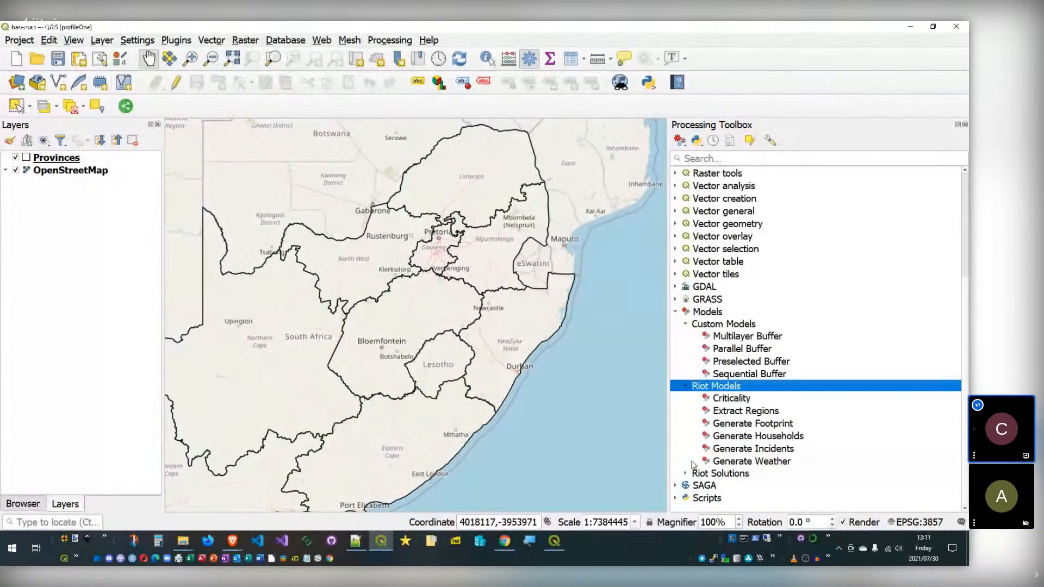
double_click(694, 472)
scroll(717, 326, "up", 4)
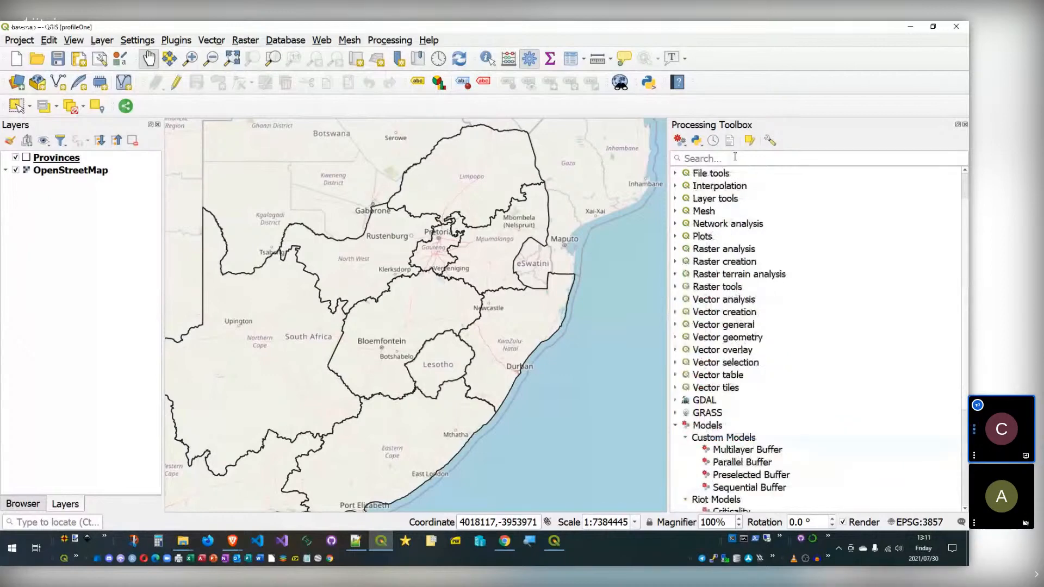
Step: Search 'buffer' and inspect the Multilayer, Parallel and Sequential Buffer custom models
left_click(735, 156)
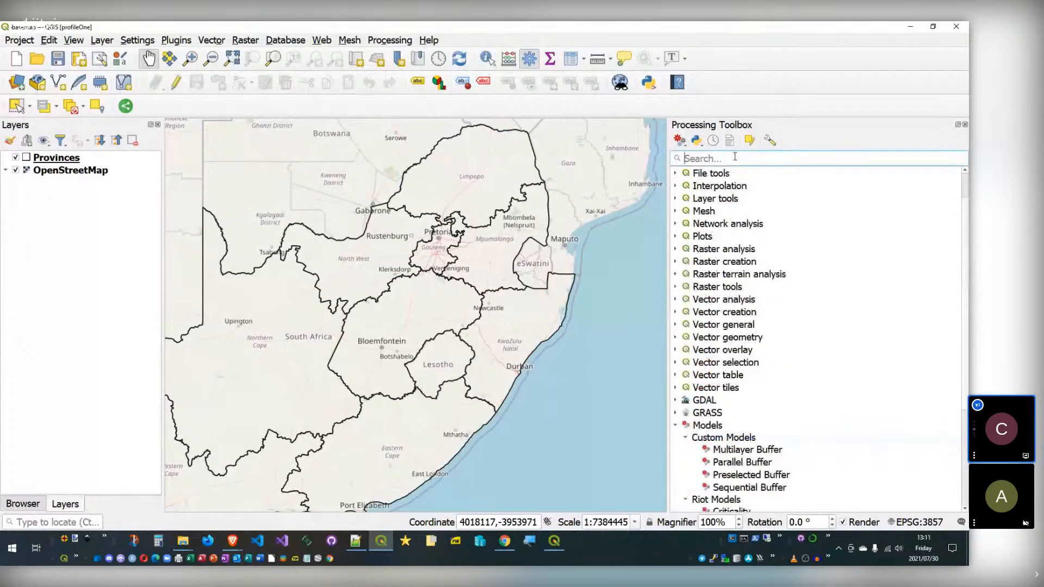
type("buffer")
left_click_drag(712, 158, 671, 150)
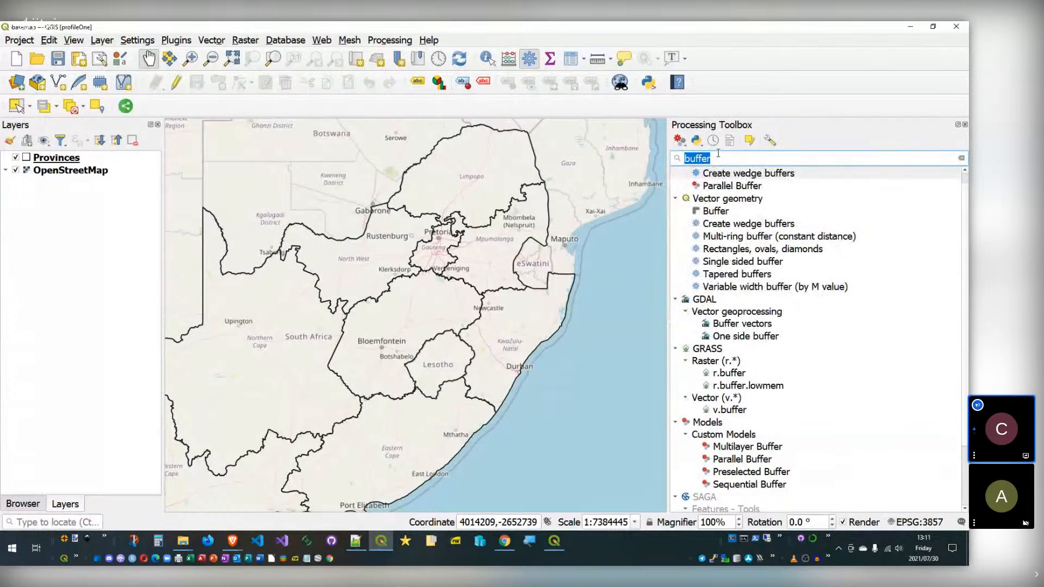
scroll(751, 457, "down", 2)
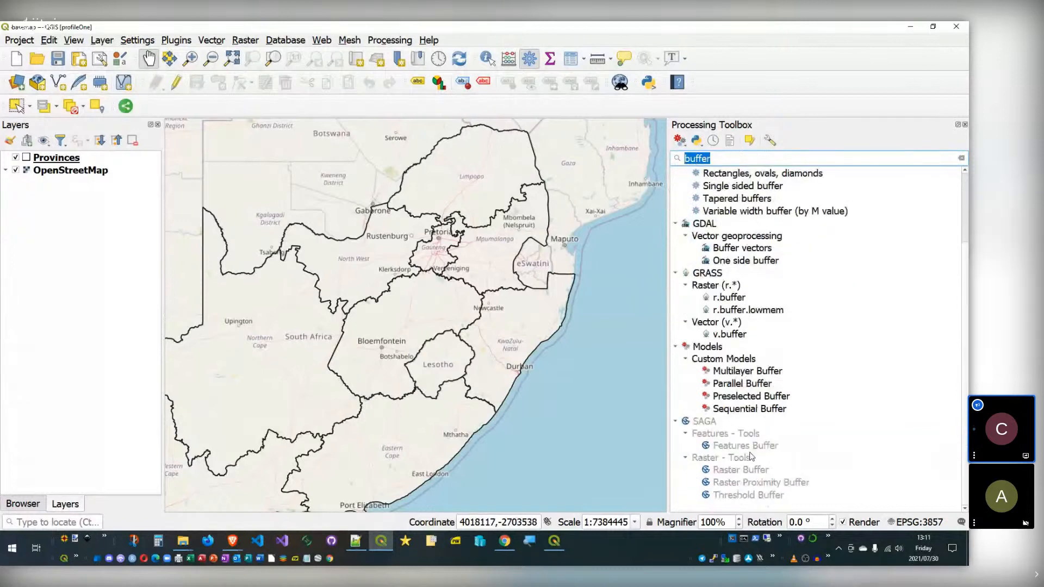
left_click(751, 371)
left_click(769, 385)
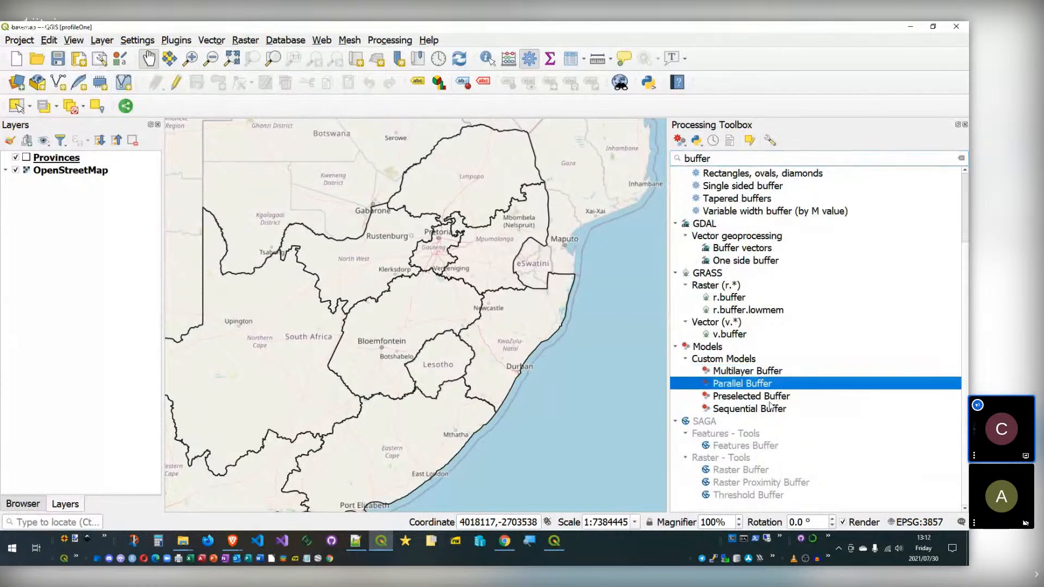
left_click(771, 411)
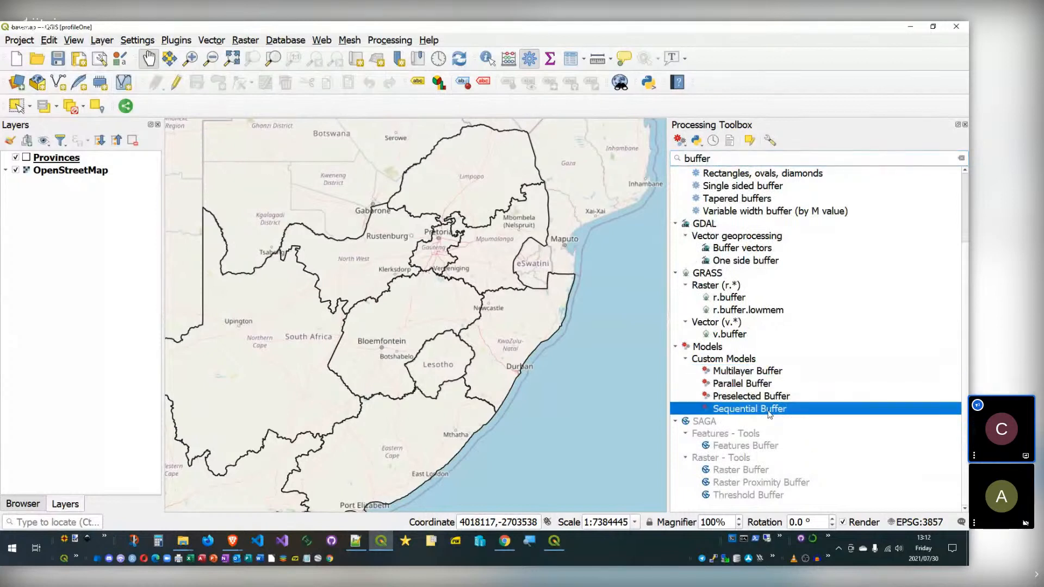
Step: Clear the search, check the Models and Riot Models groups, and return to the Buffer Operation designer
left_click(961, 159)
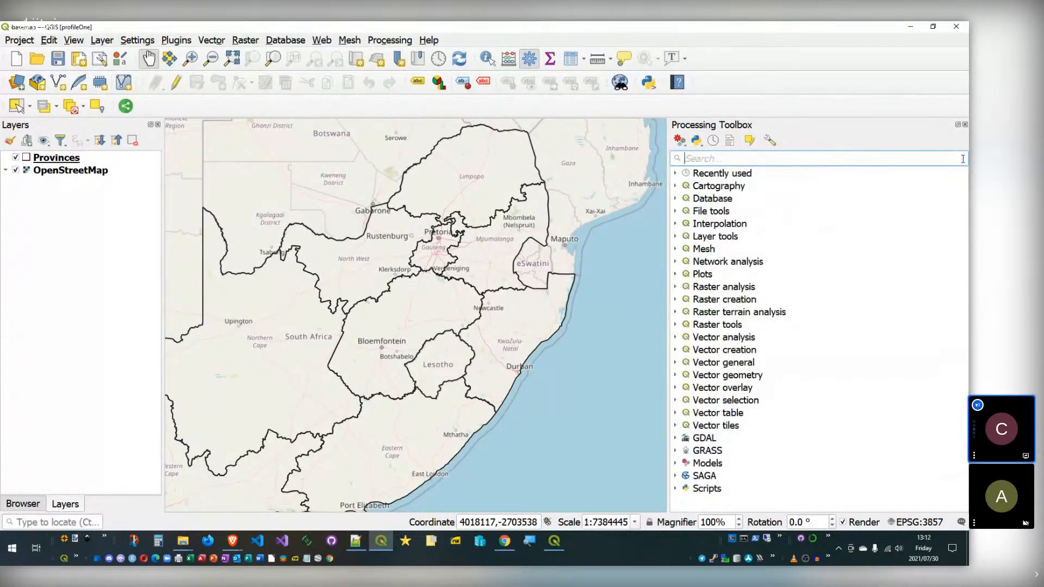
left_click(676, 464)
scroll(683, 459, "down", 1)
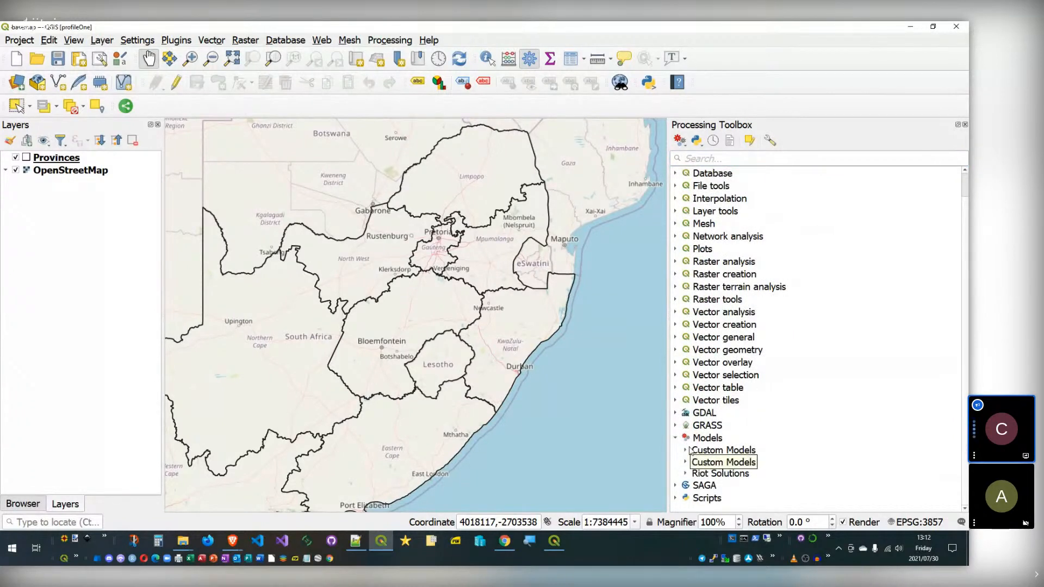
left_click(686, 461)
left_click(686, 462)
left_click(553, 540)
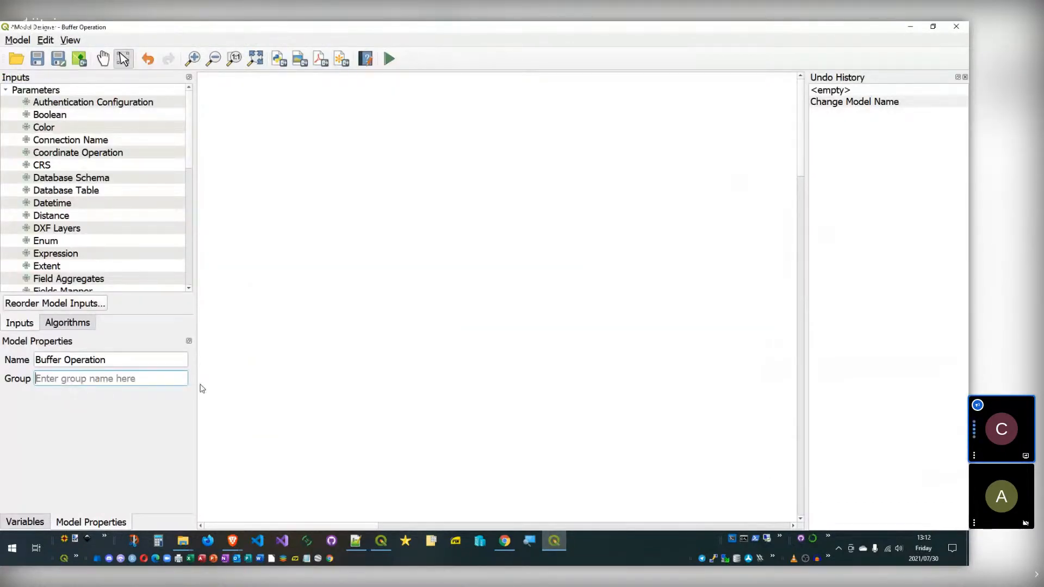
Step: Set the Buffer Operation model's group to 'Custom Models' in Model Properties
left_click(381, 544)
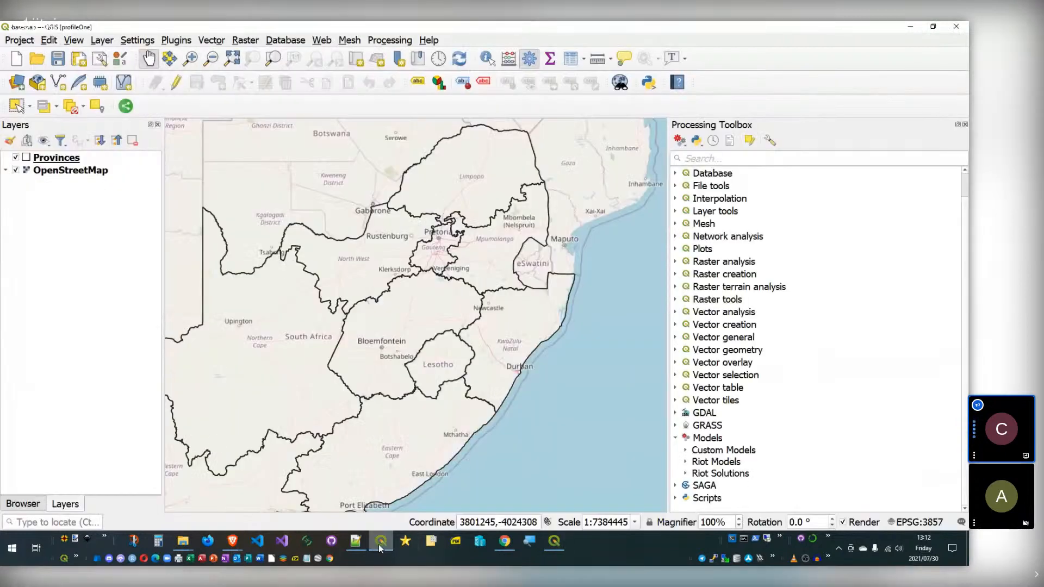
left_click(554, 540)
left_click(116, 377)
type("Custom KM")
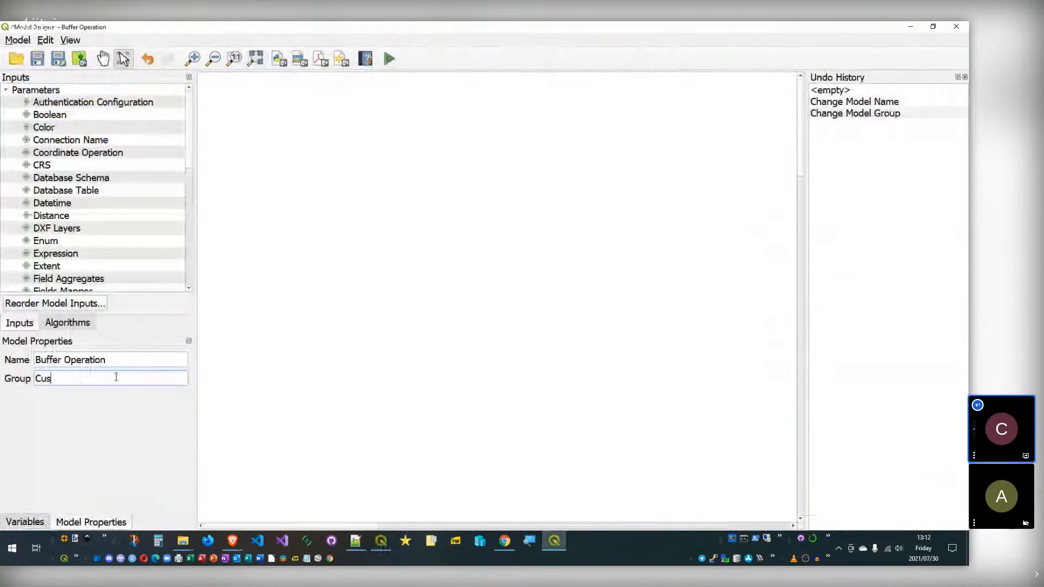
key("BackSpace")
key("BackSpace")
type("Models")
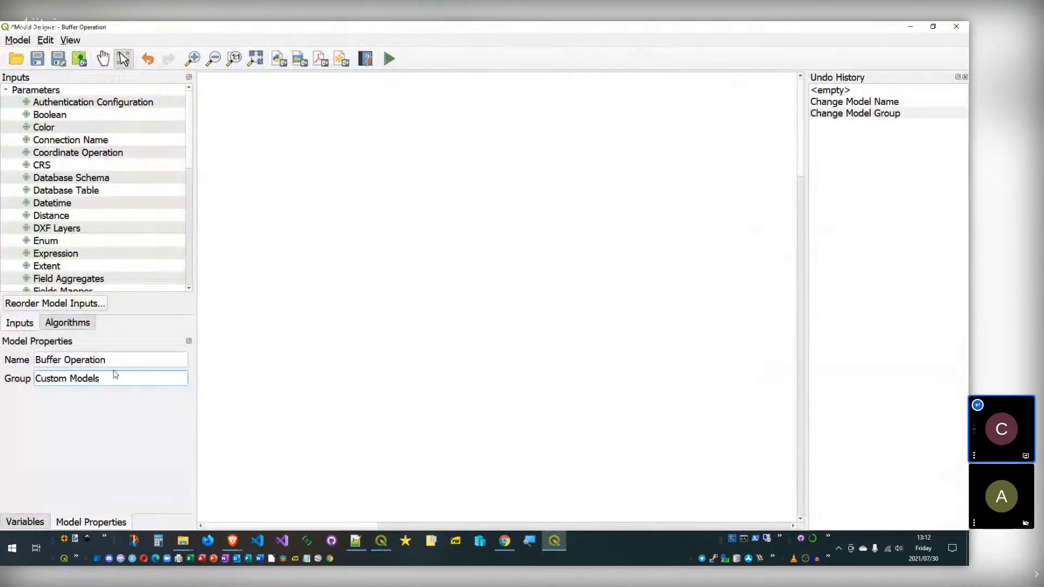
triple_click(109, 378)
left_click(157, 373)
Step: Review the model's variables, properties, algorithms and inputs, then return to the main map window
left_click(24, 520)
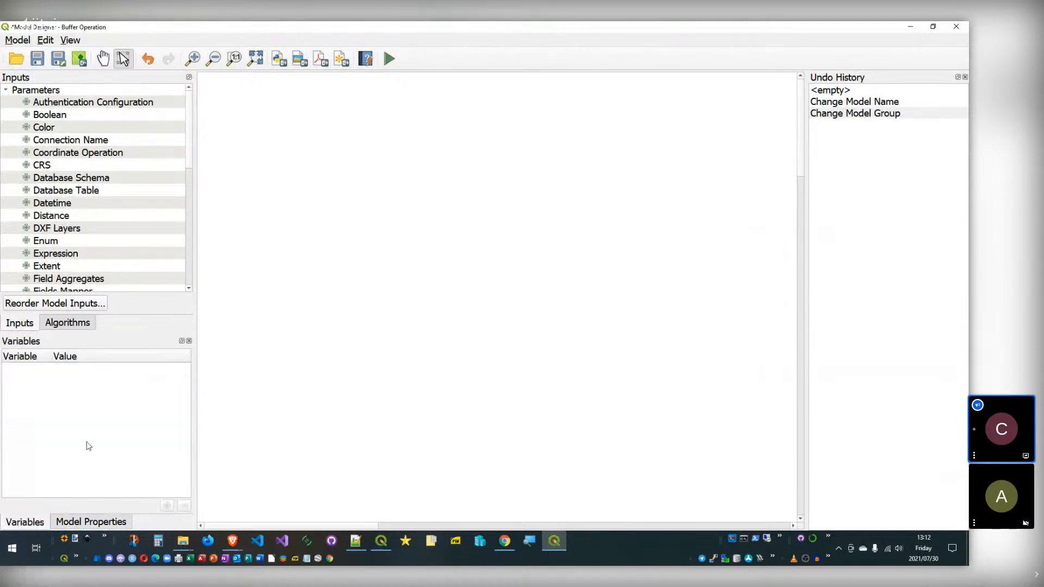
left_click(93, 521)
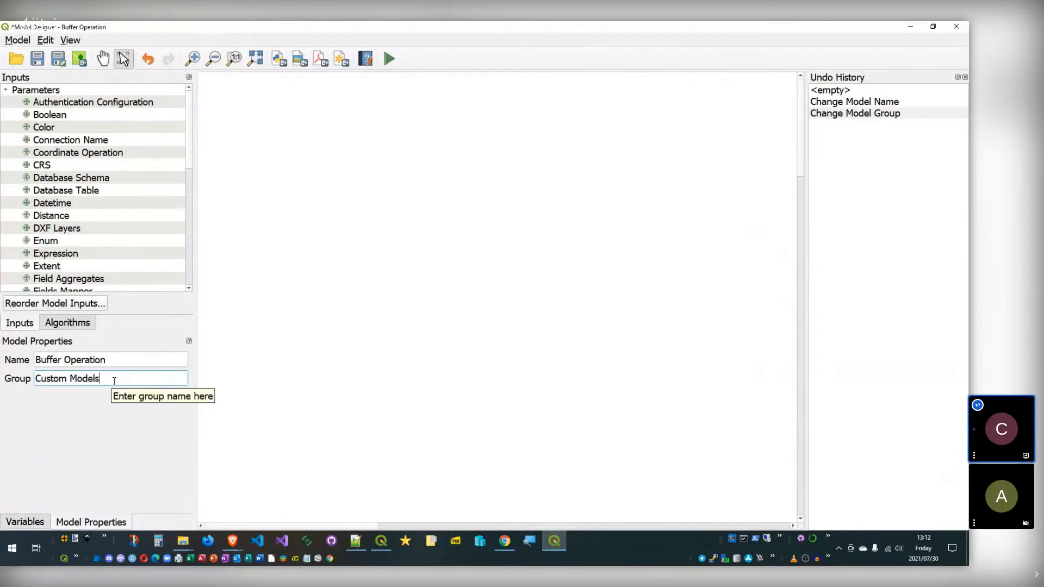
triple_click(69, 375)
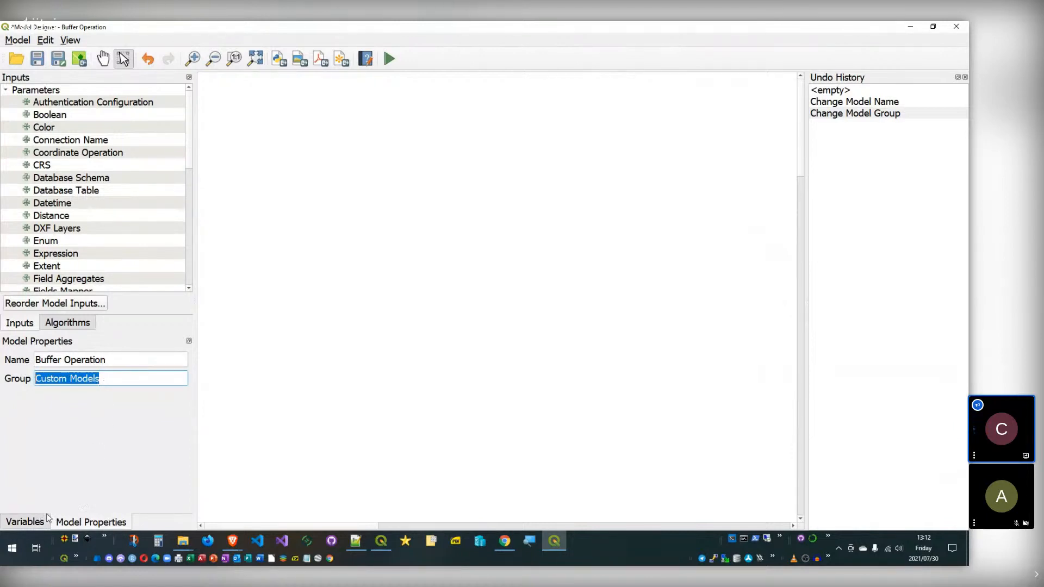
left_click(68, 323)
left_click(21, 323)
scroll(122, 201, "down", 7)
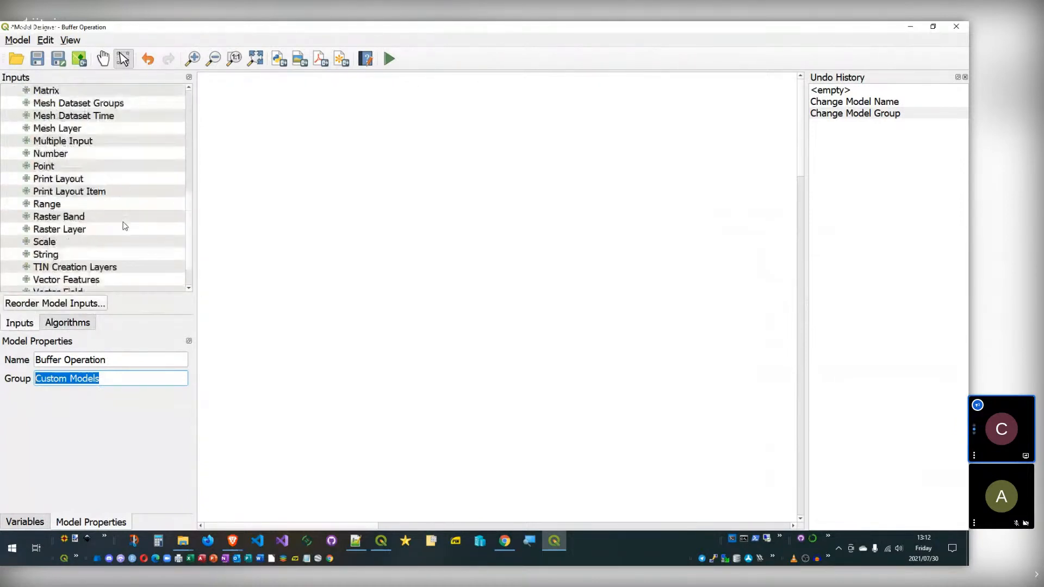
scroll(123, 217, "up", 7)
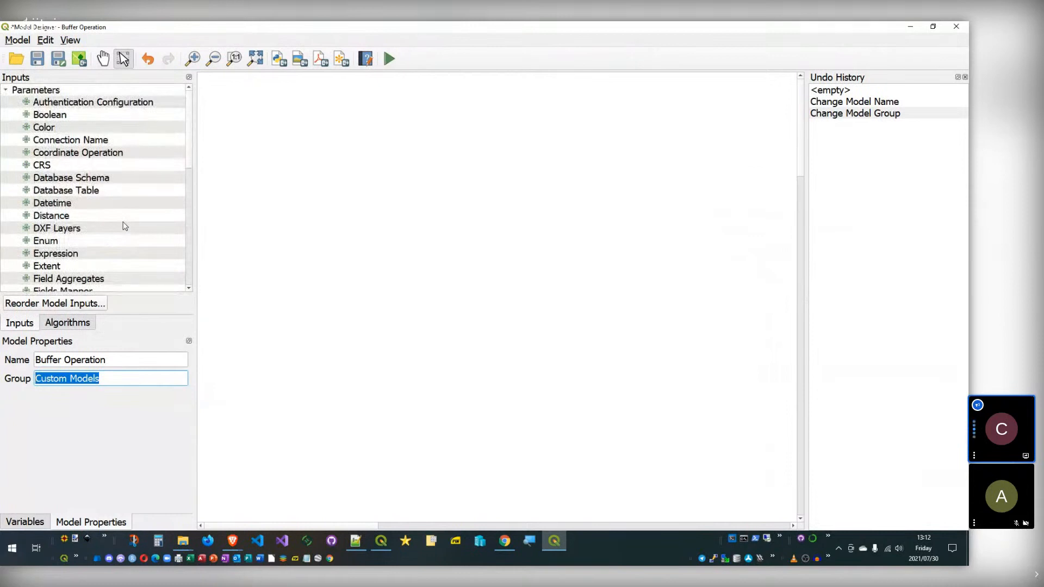
left_click(382, 543)
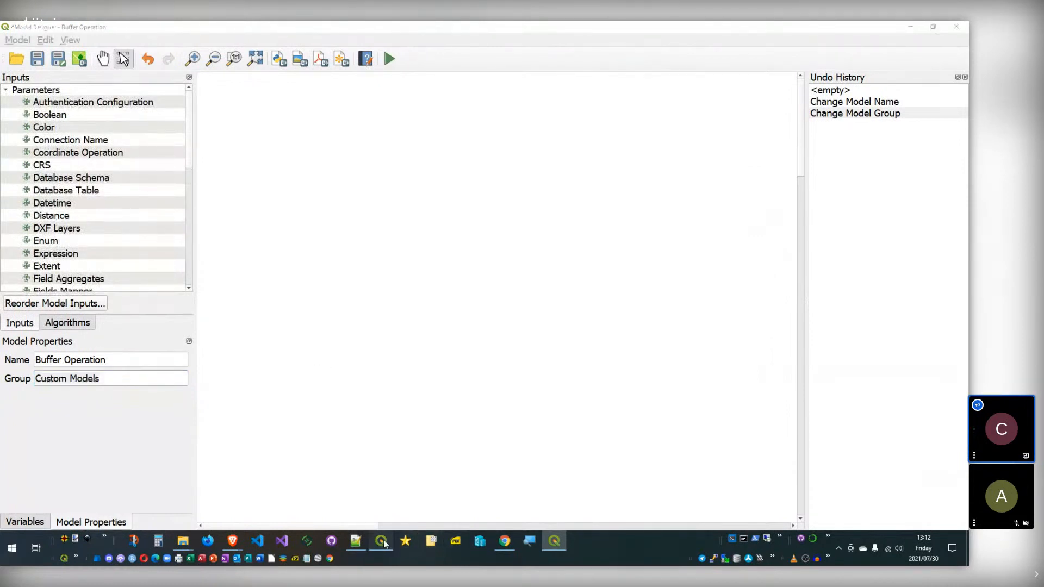
left_click(384, 543)
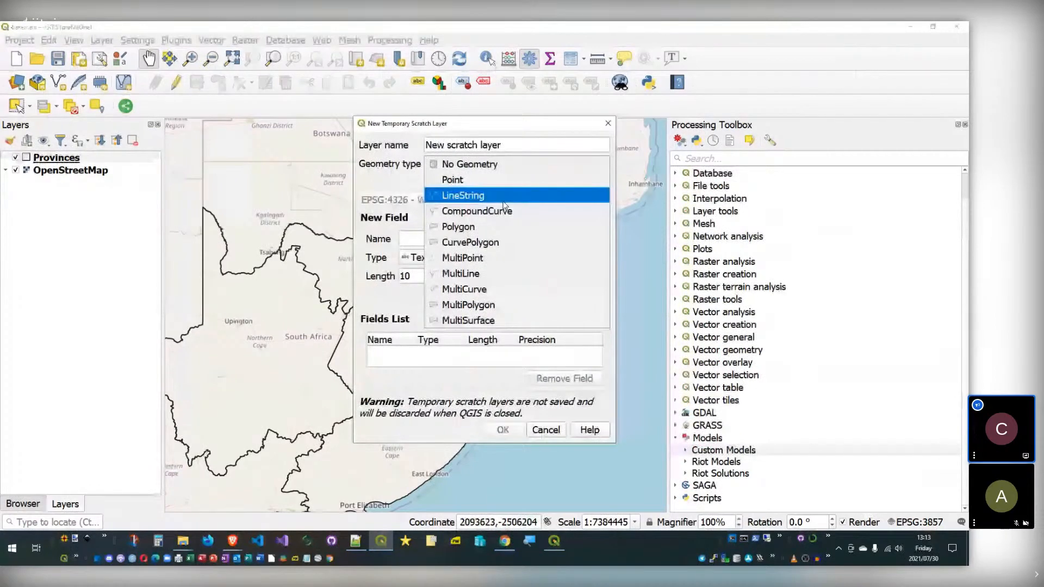
Step: Set up a Point scratch layer named points_layer using the project CRS EPSG:3857
left_click(453, 179)
key("shift+Tab")
type("points_layer")
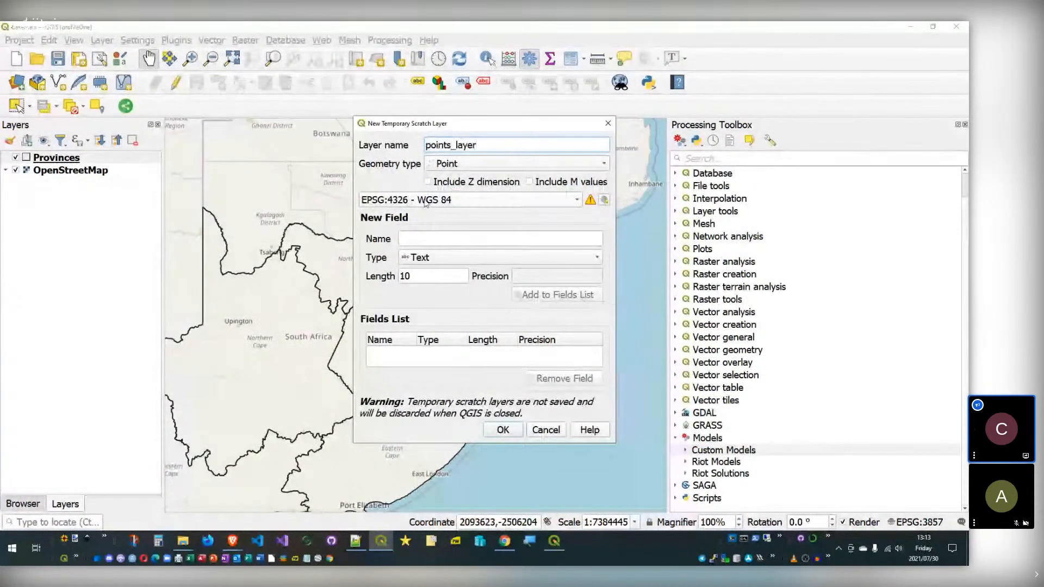
left_click(434, 201)
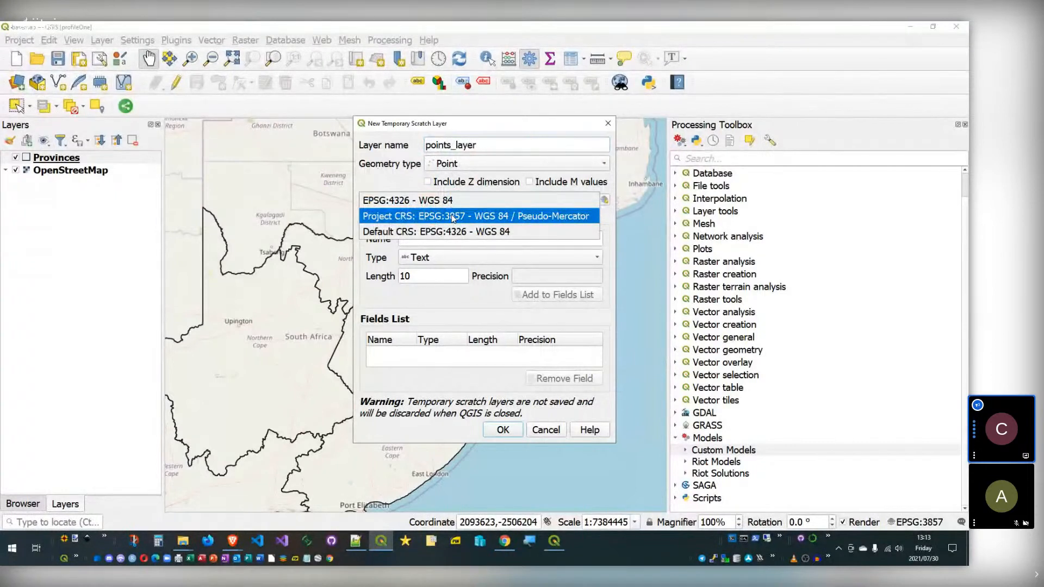
left_click(471, 216)
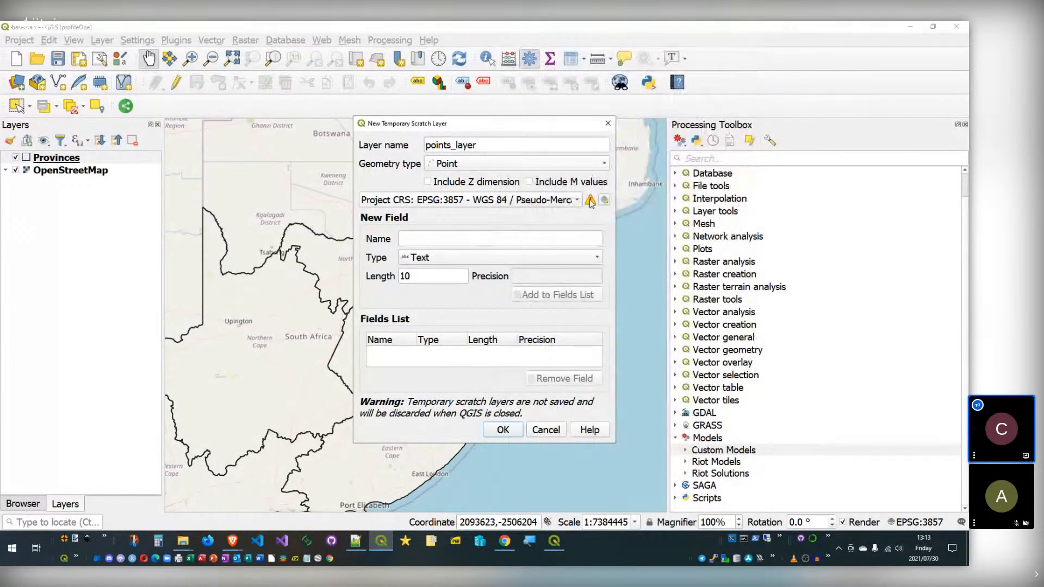
Step: Confirm the project CRS, create points_layer, and add a point in KwaZulu-Natal
mouse_move(591, 203)
mouse_move(471, 206)
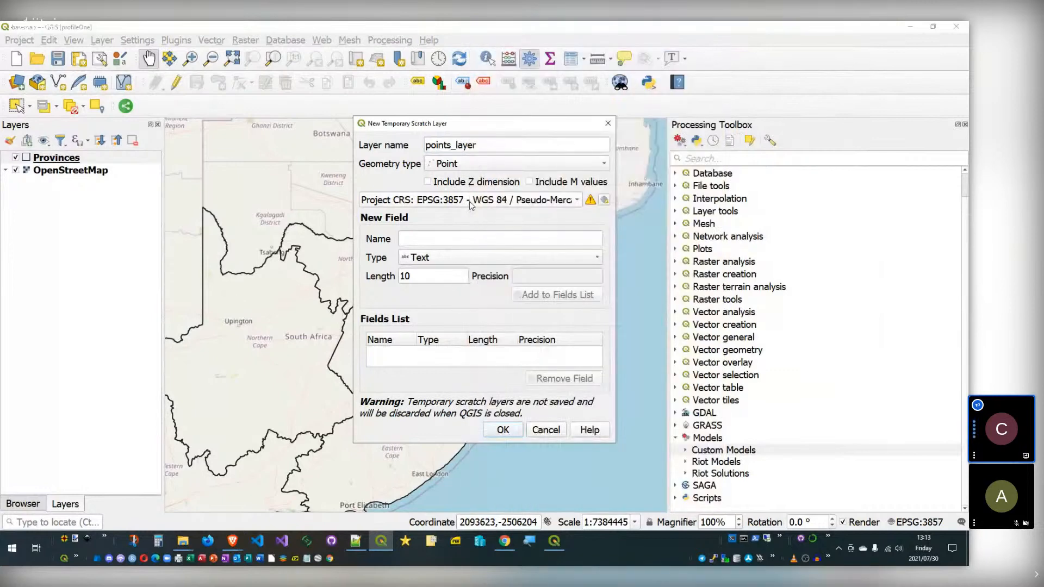
left_click(470, 202)
left_click(488, 202)
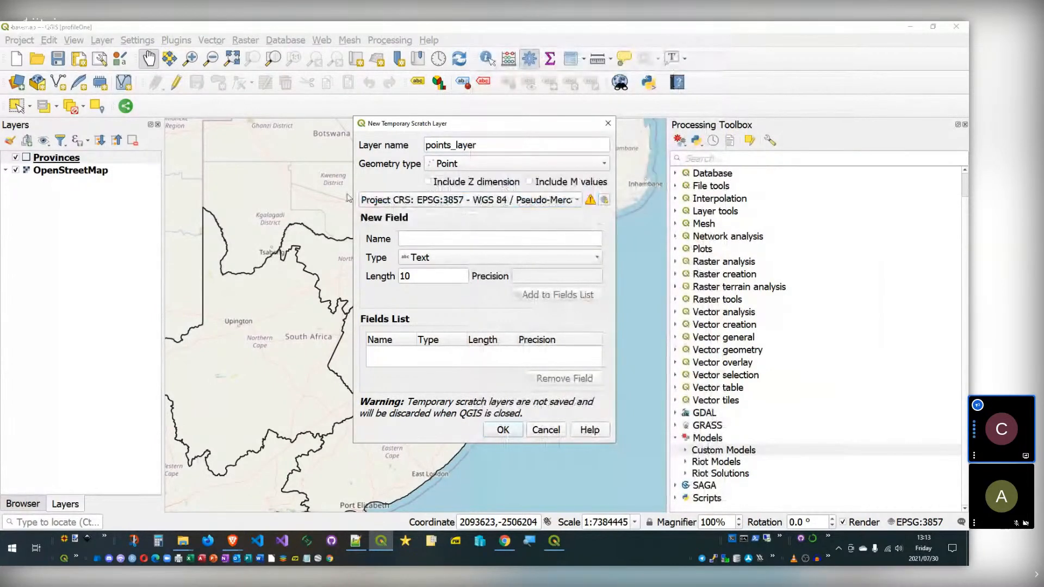
left_click(501, 433)
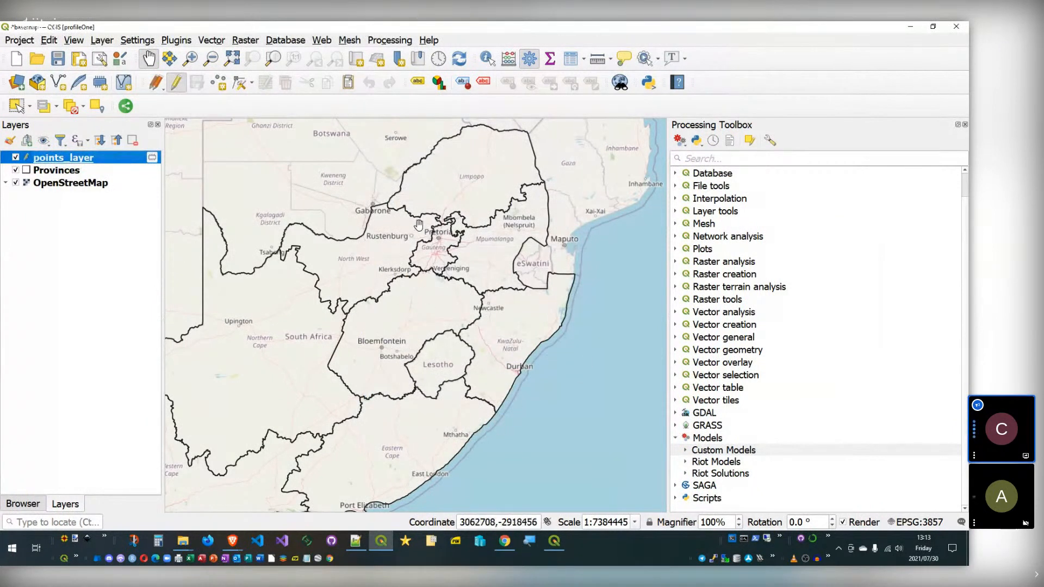
left_click(218, 82)
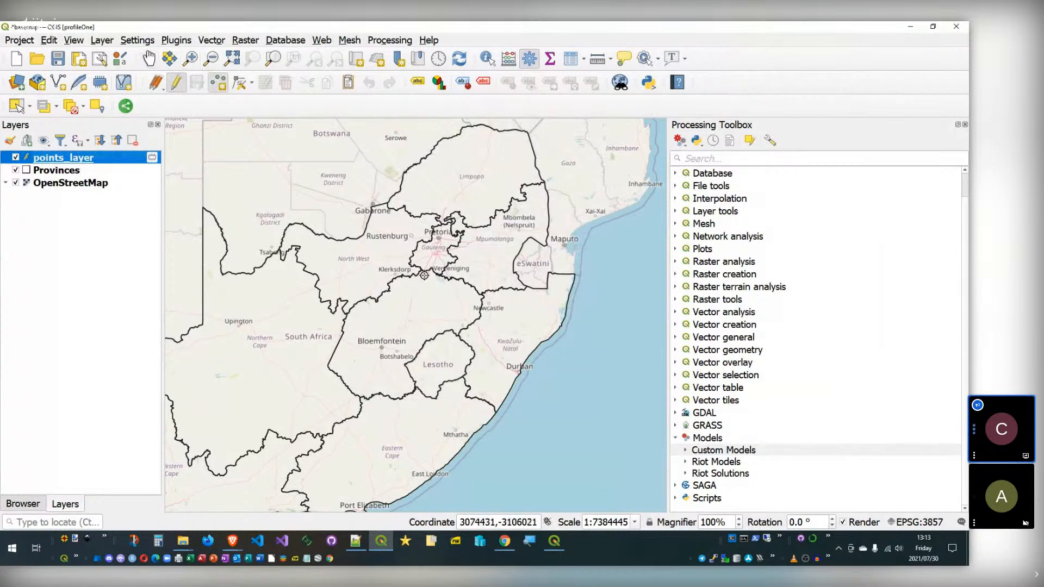
left_click(512, 335)
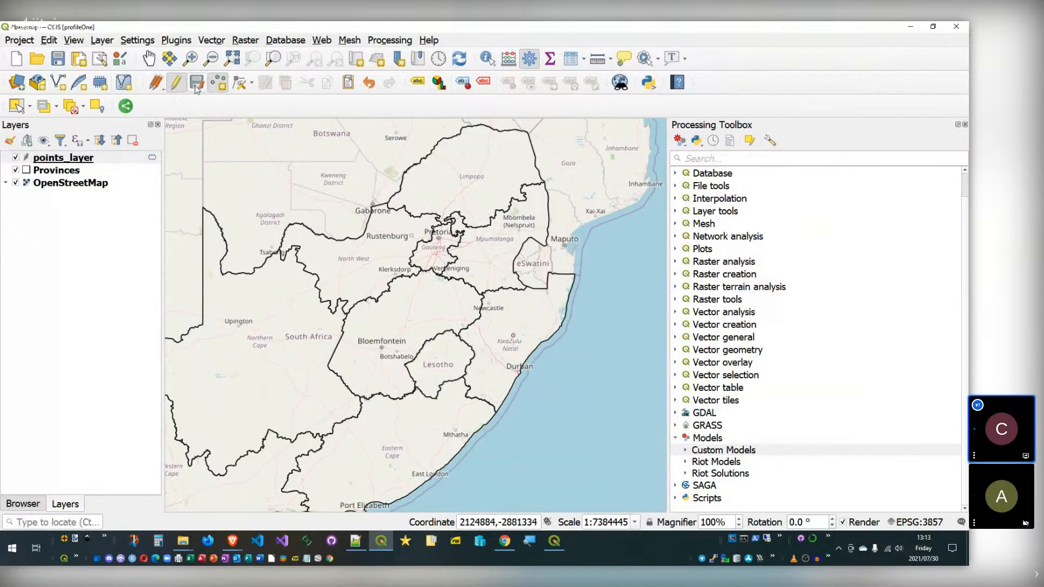
Step: Give points_layer a green dot marker symbol
double_click(58, 158)
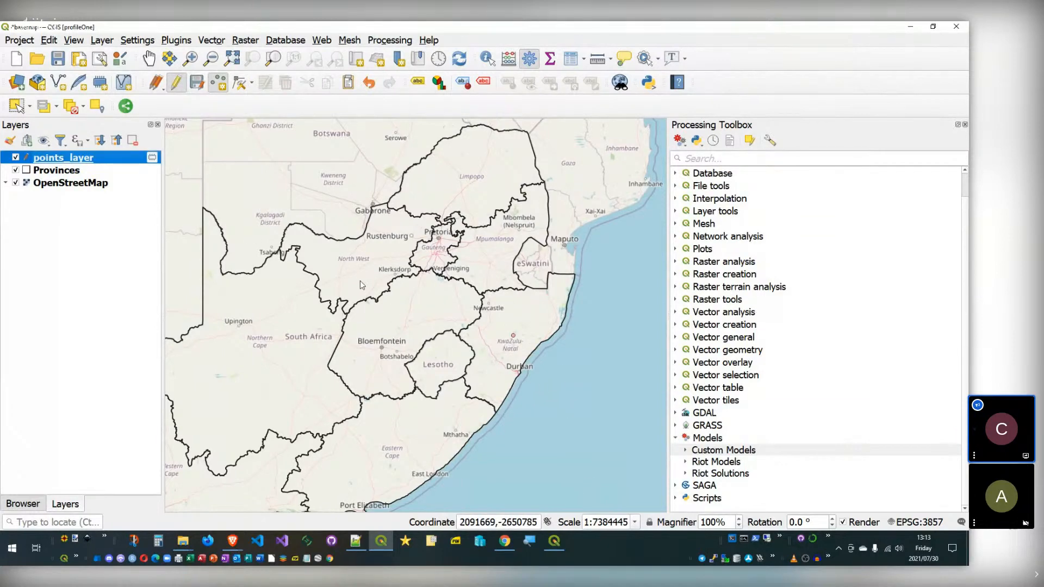
left_click(419, 359)
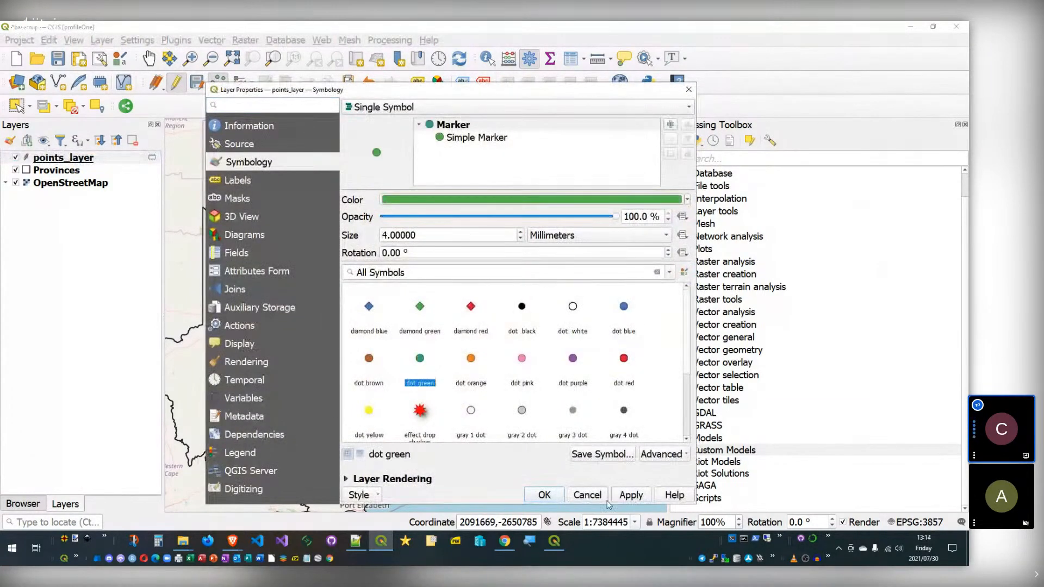
left_click(544, 495)
Step: Zoom out and pan the map to show the green point with Lesotho and eSwatini
scroll(510, 360, "up", 1)
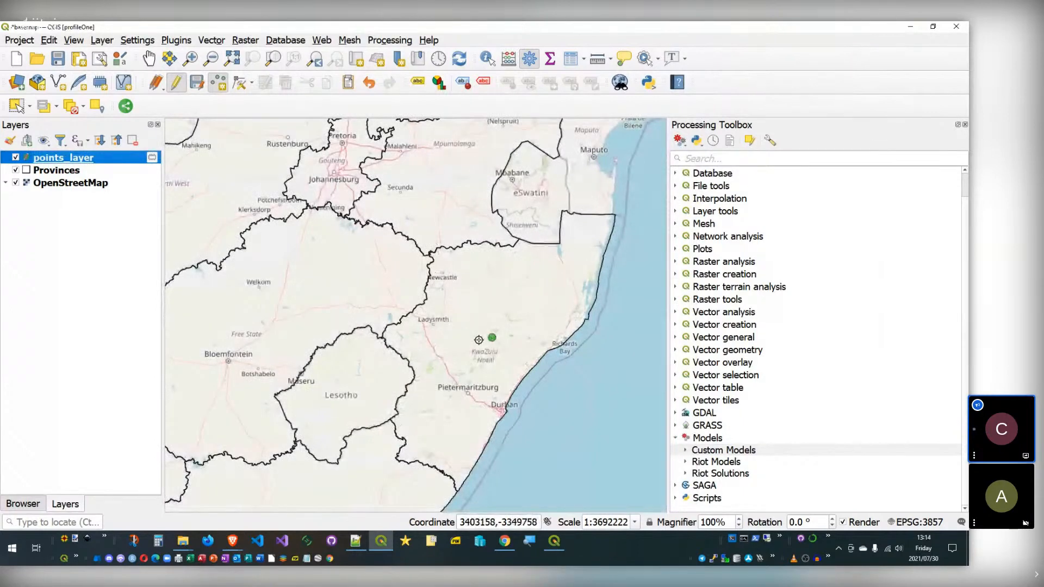
scroll(402, 347, "down", 4)
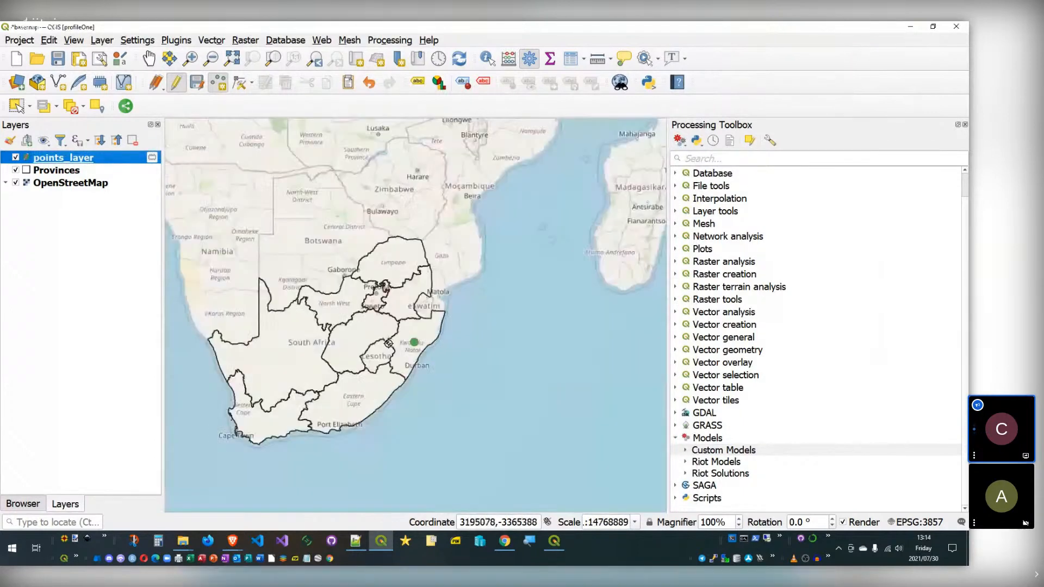
scroll(400, 346, "up", 4)
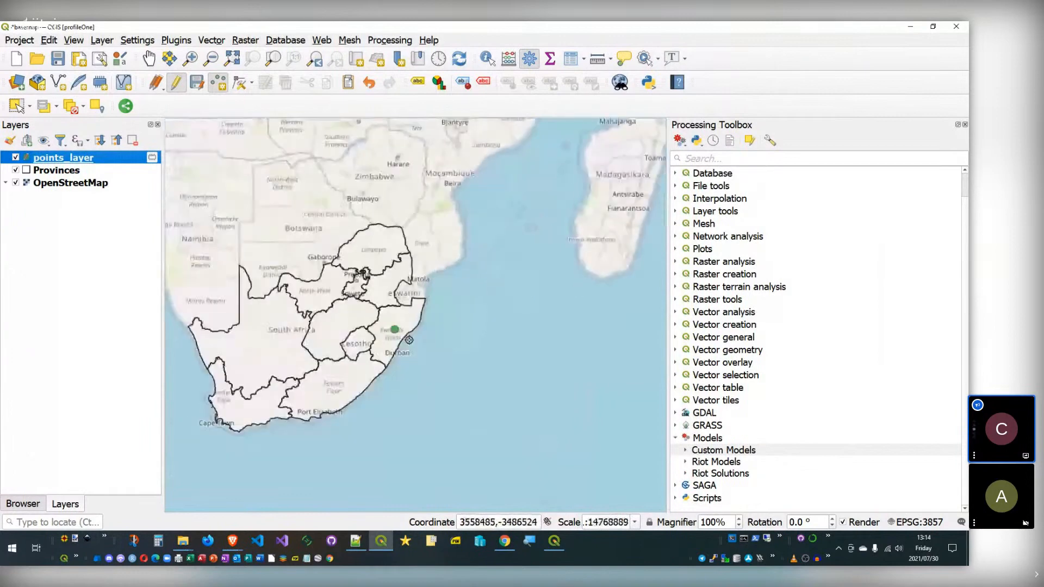
left_click_drag(454, 381, 521, 308)
scroll(478, 368, "up", 1)
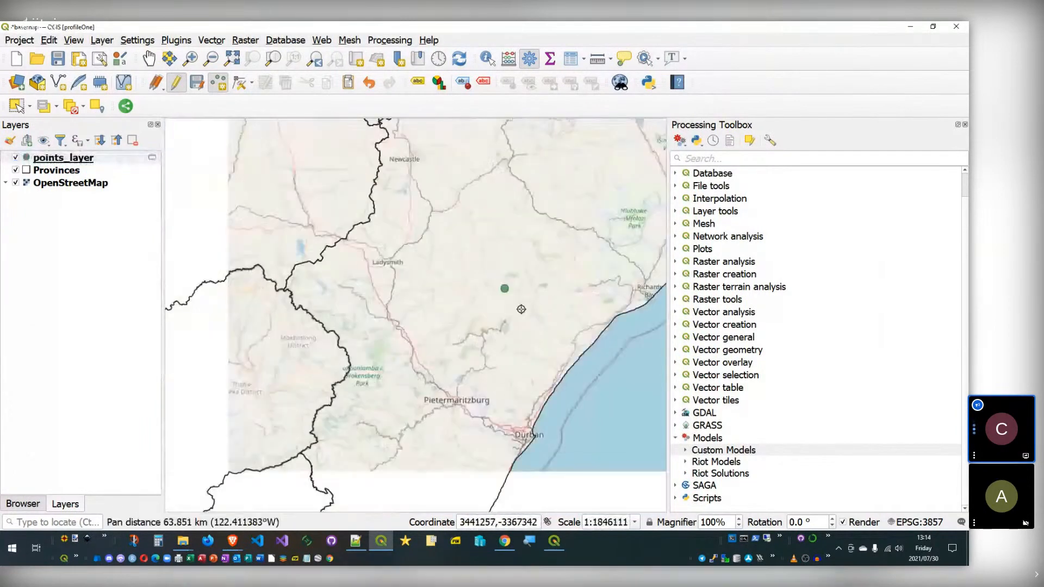
scroll(520, 308, "down", 1)
left_click(705, 158)
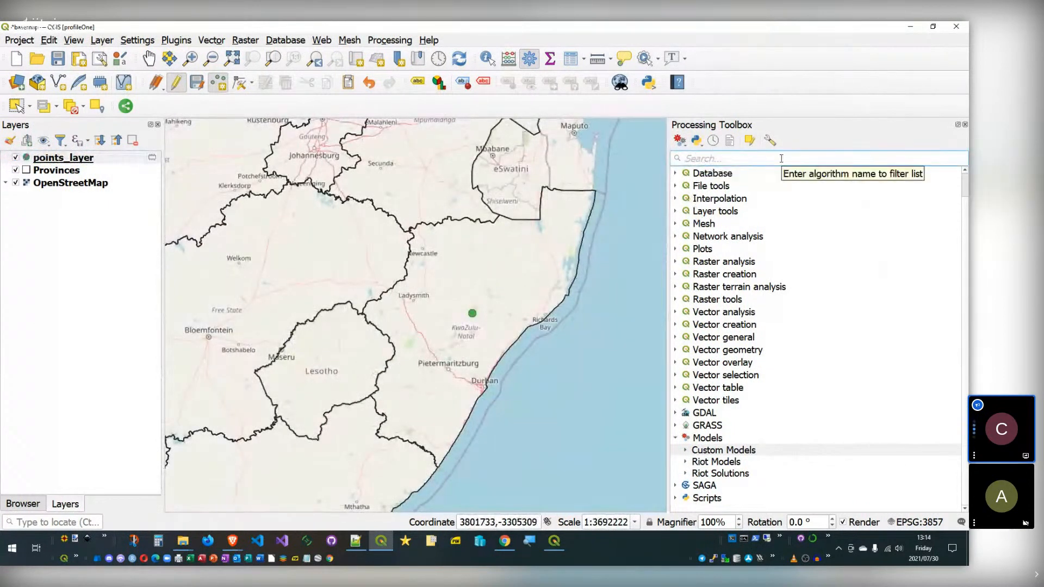
Step: Open the Buffer algorithm from the toolbox with points_layer as input and a 10 metre distance
type("buffer")
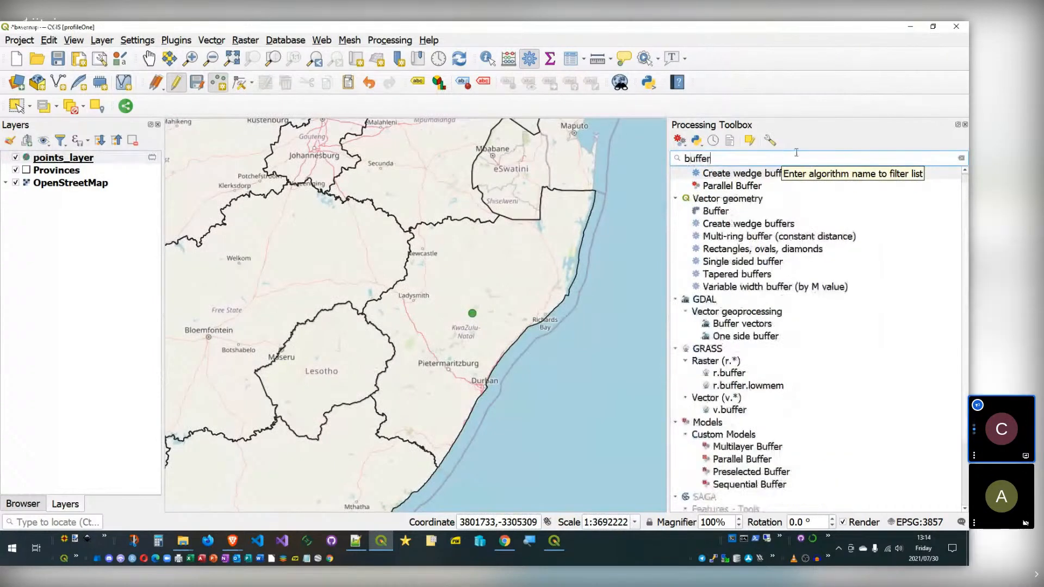
left_click(725, 226)
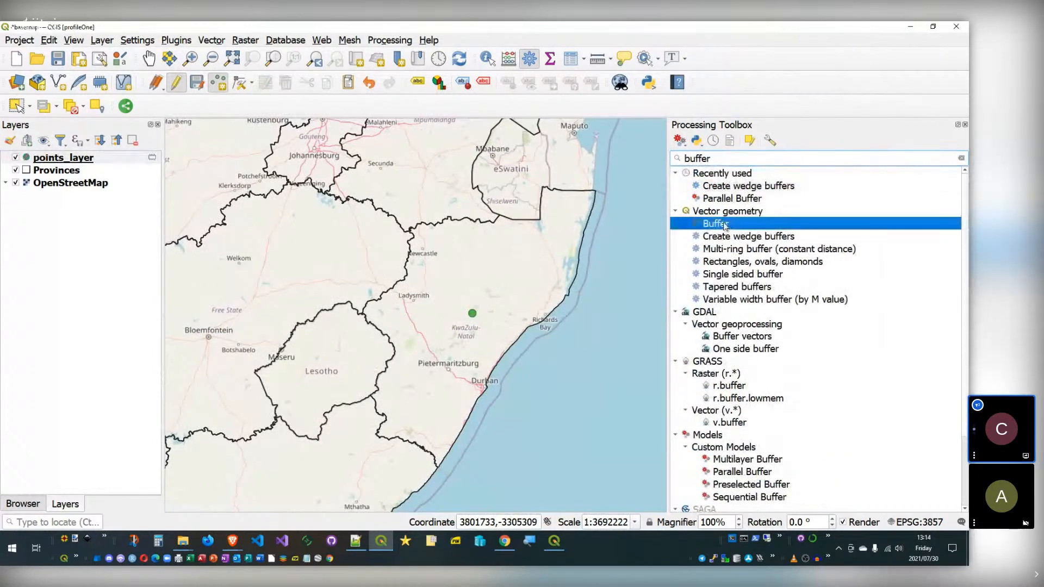
double_click(725, 224)
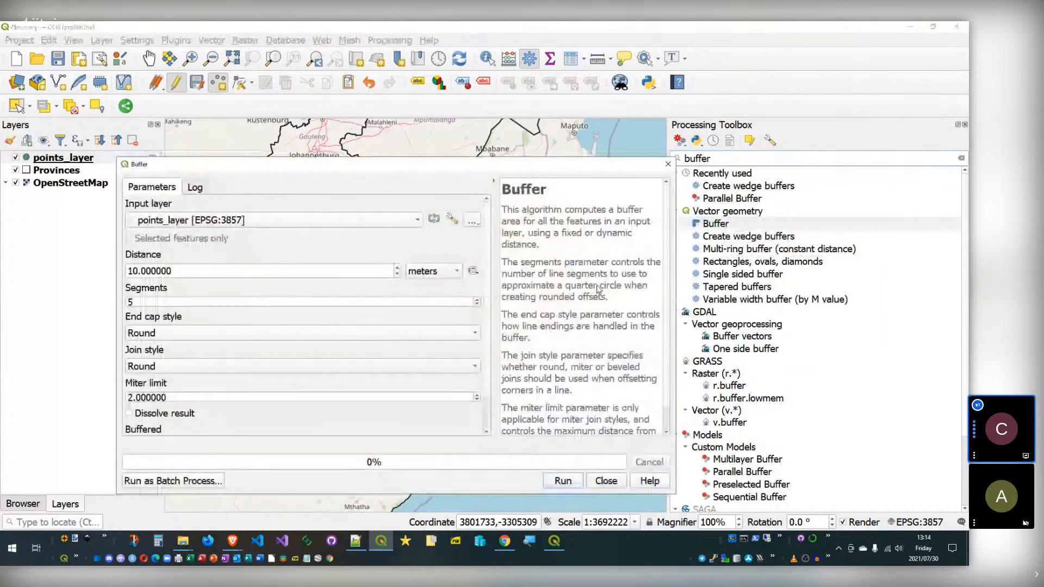
left_click(285, 221)
left_click(285, 220)
left_click(275, 219)
left_click(275, 219)
left_click(220, 271)
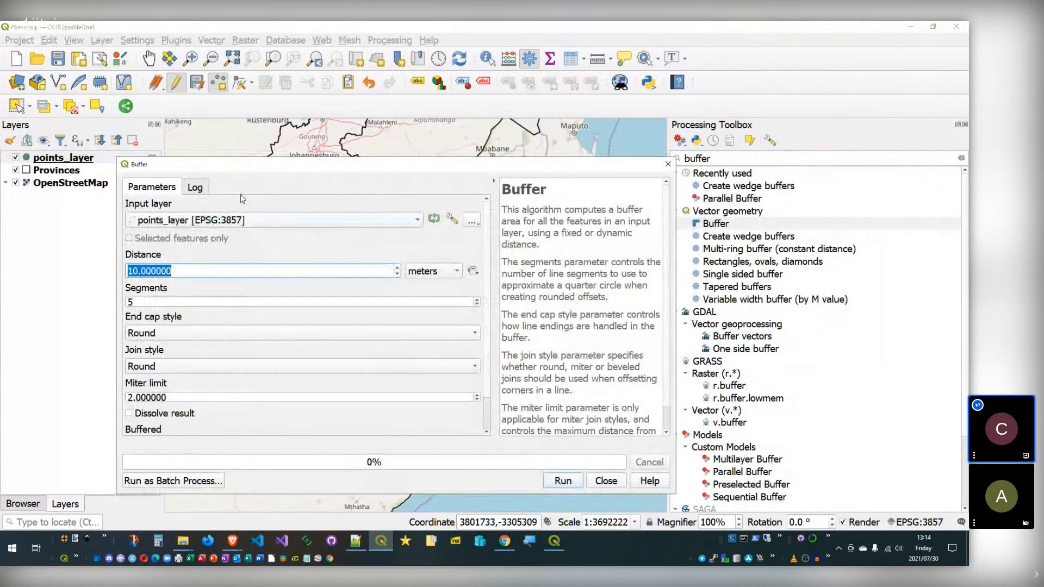
Step: Reposition the Buffer window and read through its help description, hiding and restoring it
left_click_drag(244, 163, 269, 146)
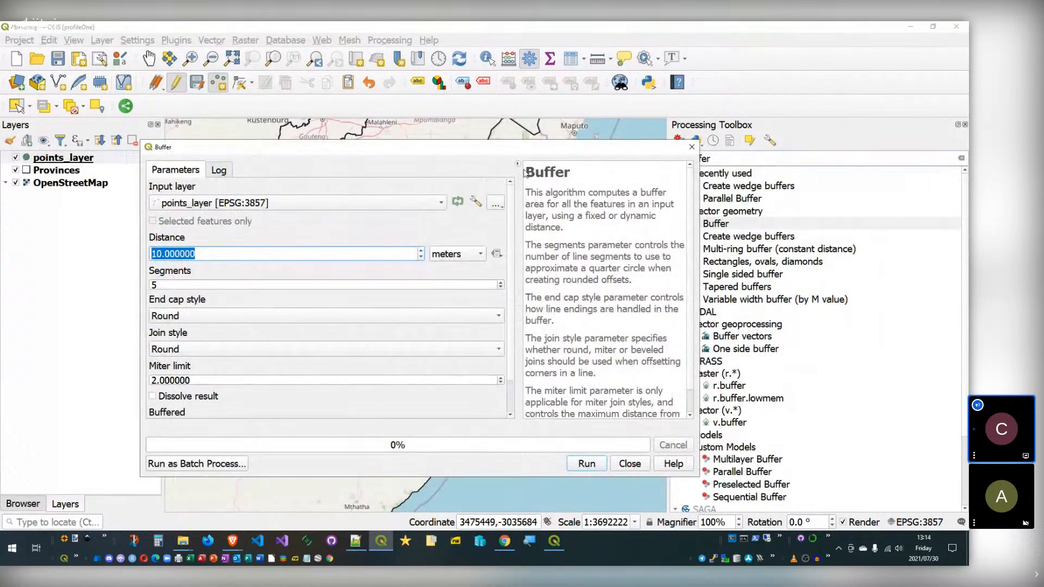
left_click_drag(534, 172, 637, 321)
left_click(640, 295)
scroll(692, 234, "down", 1)
left_click_drag(603, 414, 530, 164)
left_click(531, 194)
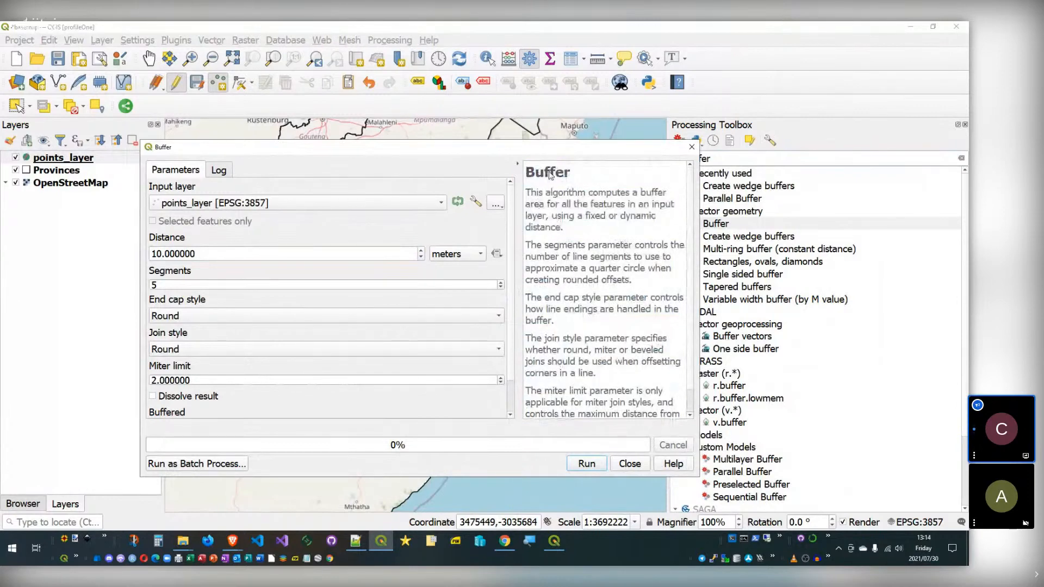
left_click_drag(529, 175, 563, 199)
left_click(563, 199)
scroll(588, 239, "down", 1)
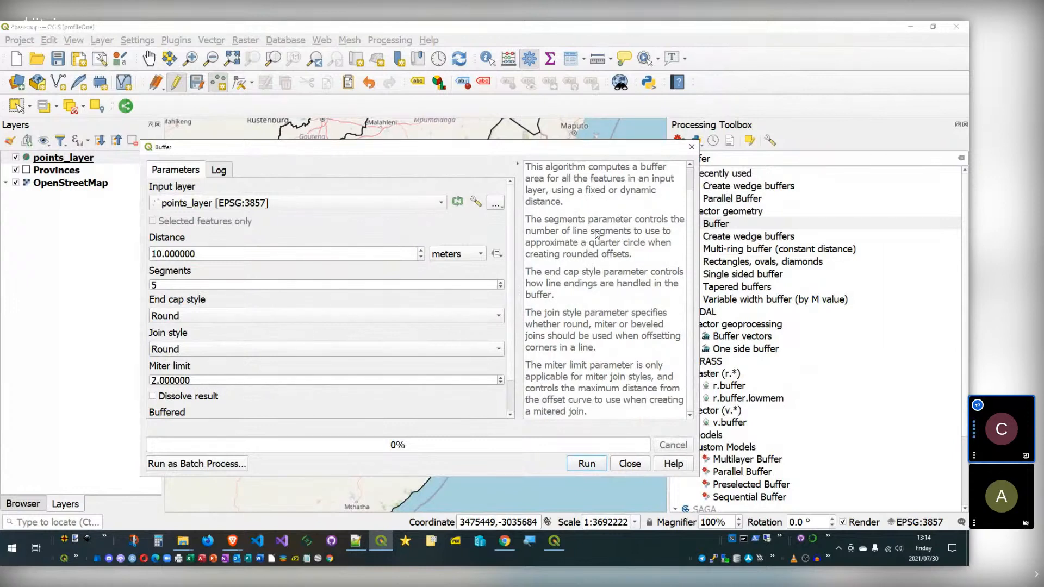
scroll(593, 255, "up", 1)
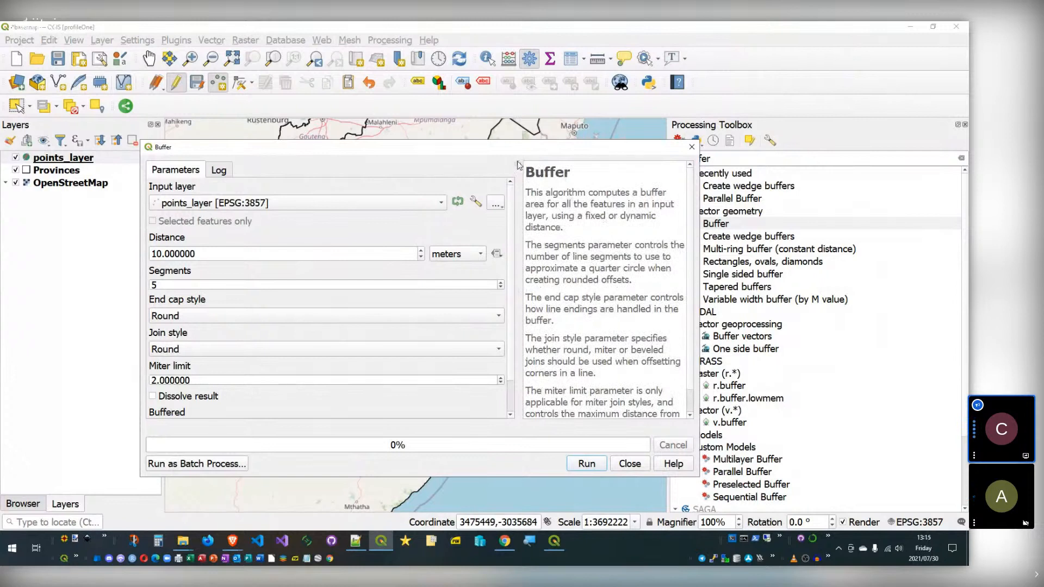
left_click_drag(519, 166, 689, 172)
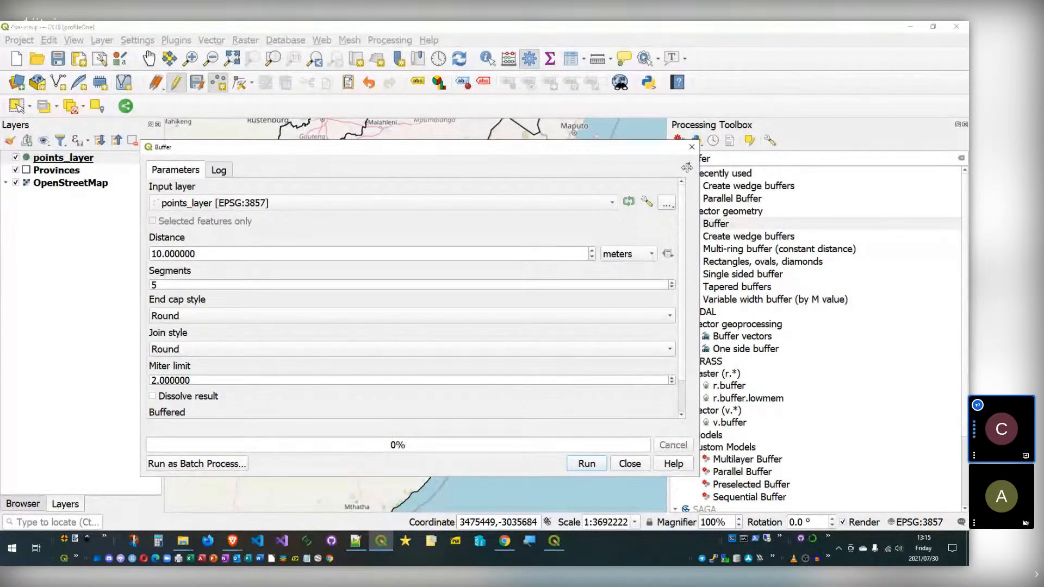
left_click(690, 165)
Step: In the model's help editor, enter '# Header info' and 'Some conten' as the algorithm description
left_click(554, 540)
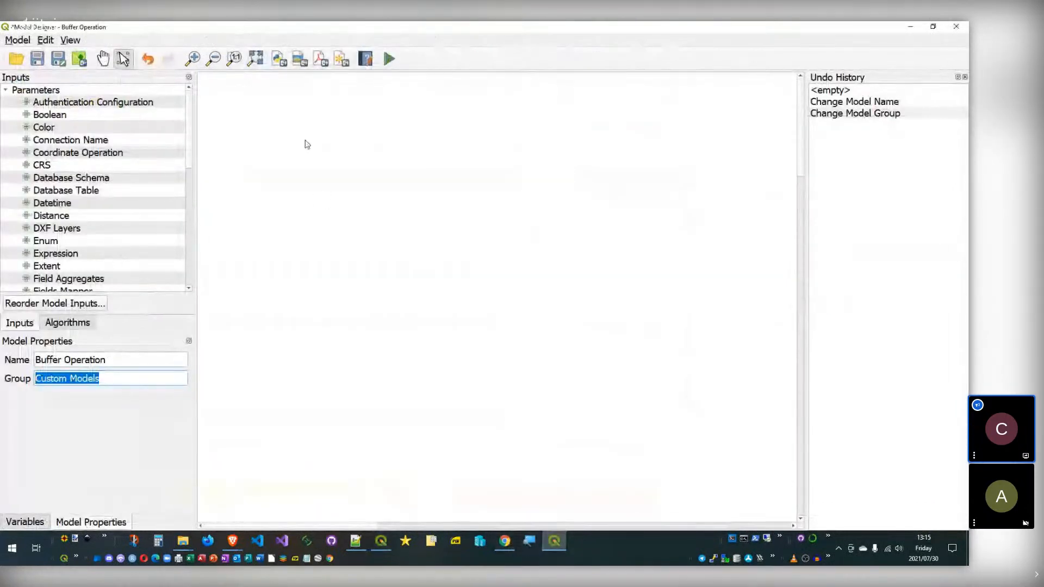
left_click(366, 58)
left_click(374, 291)
left_click(533, 298)
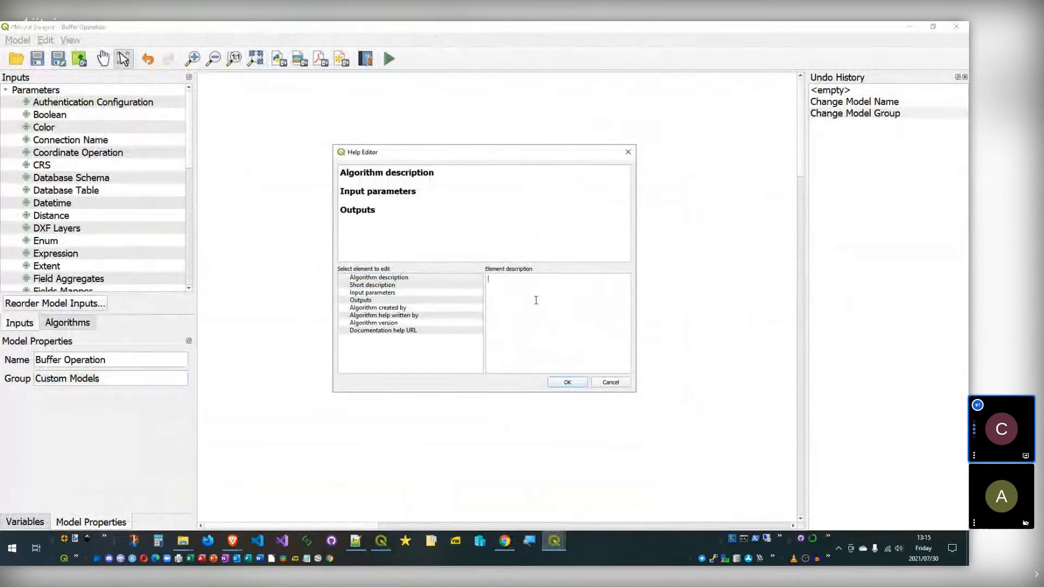
type("# Header info")
key("Return")
key("Return")
type("Some conten")
Step: Rewrite the heading line as '<h1>Header info<h1>' in the Algorithm description
left_click(401, 293)
left_click(402, 286)
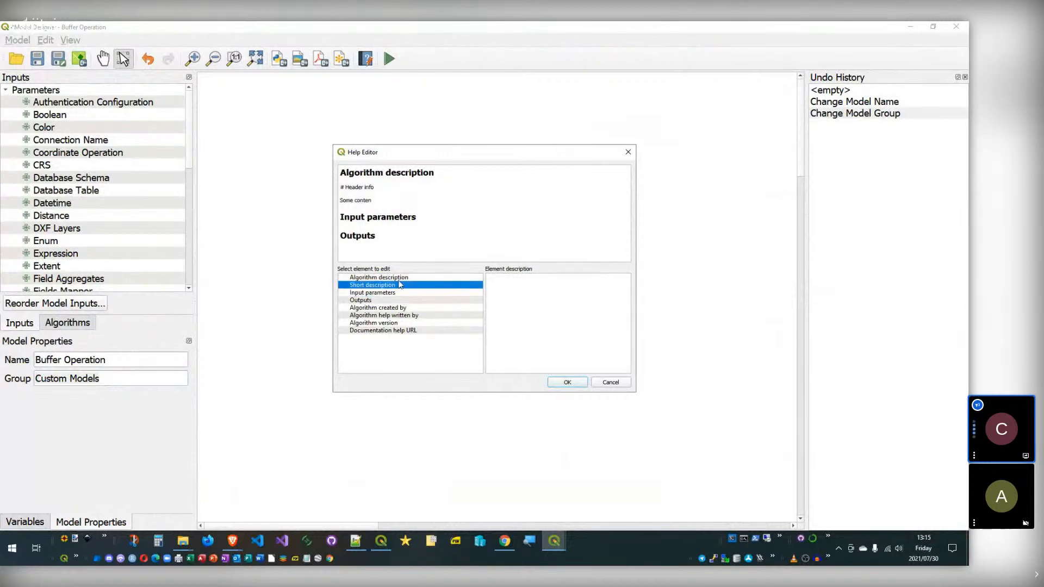
left_click(396, 278)
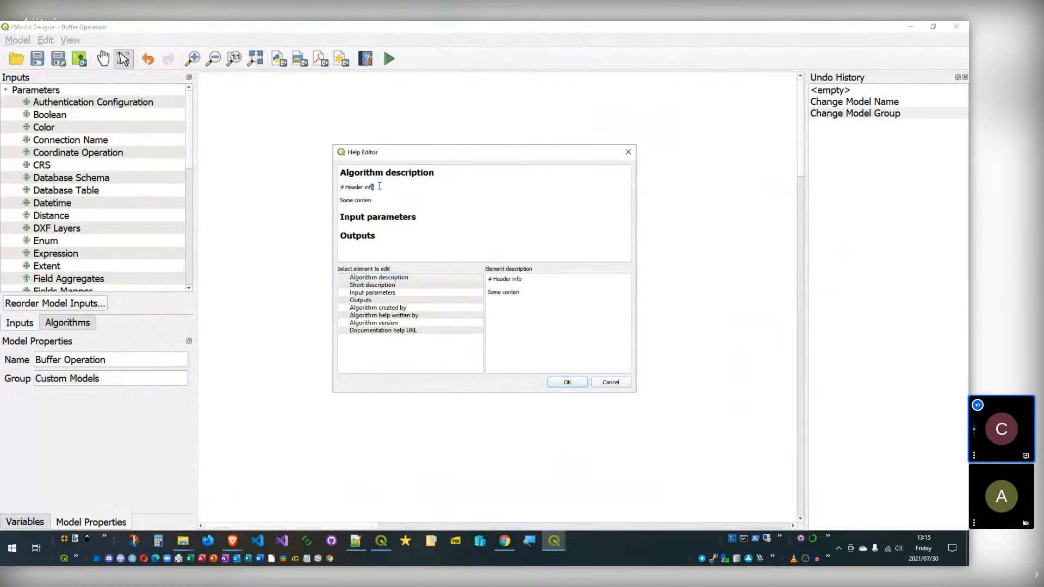
left_click_drag(374, 187, 337, 186)
left_click(494, 279)
key("shift+Home")
type("<>")
key("Left")
type("h1")
key("shift+Left")
key("shift+Left")
key("shift+Left")
key("shift+Left")
key("ctrl+c")
left_click(542, 278)
key("ctrl+v")
Step: Review the help preview across the Algorithm description, Input parameters and Outputs sections
left_click_drag(426, 217, 341, 218)
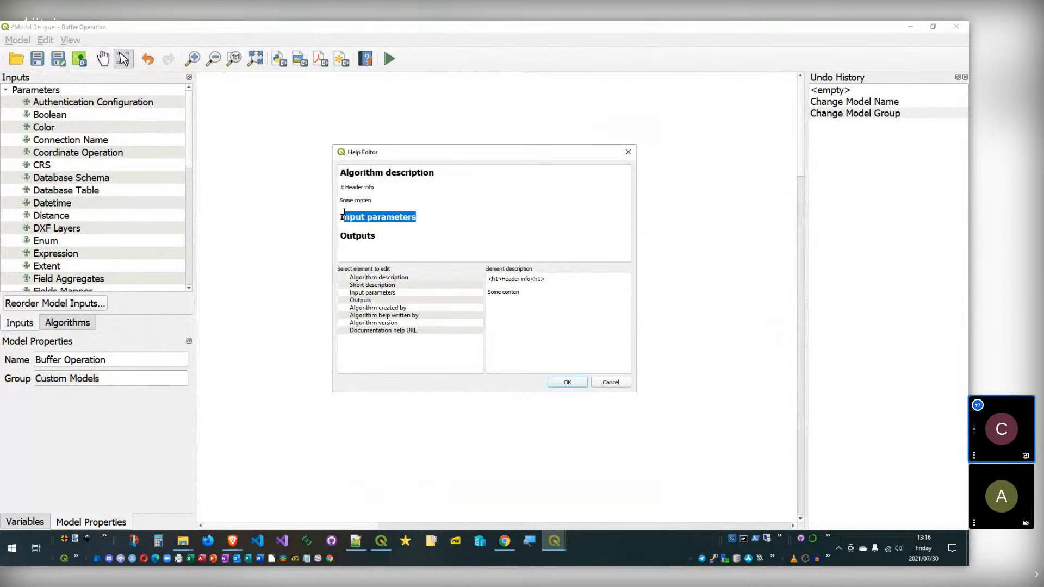
left_click(345, 218)
left_click_drag(435, 172, 339, 168)
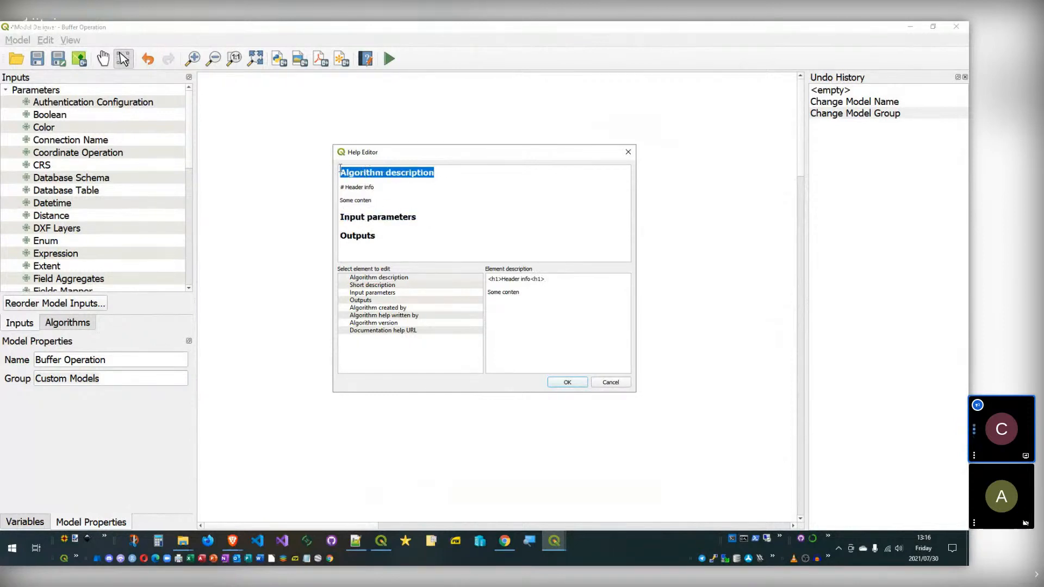
left_click_drag(446, 175, 341, 171)
left_click(418, 217)
left_click_drag(425, 219, 341, 235)
left_click(340, 235)
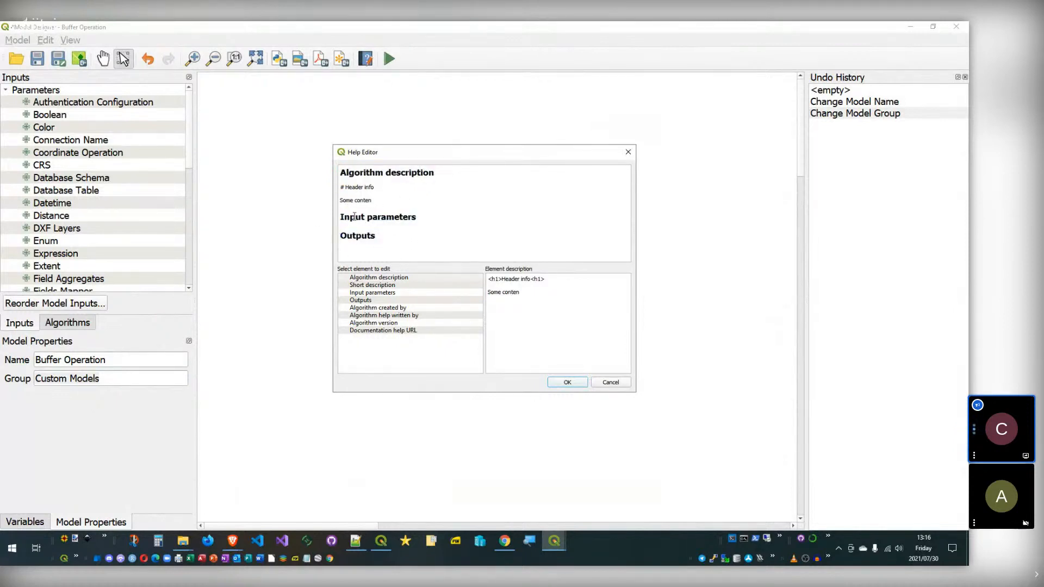
left_click(415, 300)
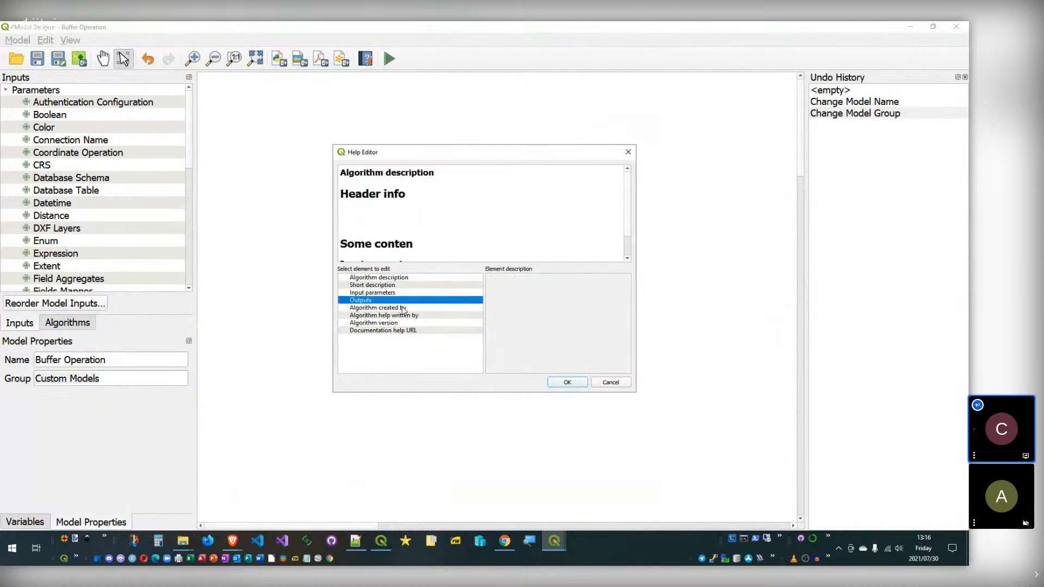
left_click(409, 207)
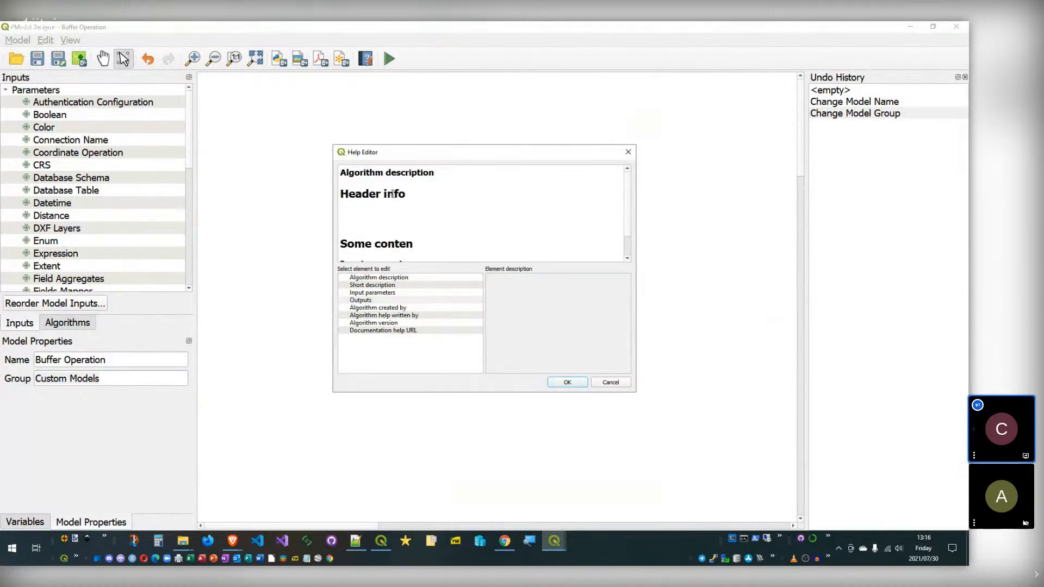
left_click(401, 278)
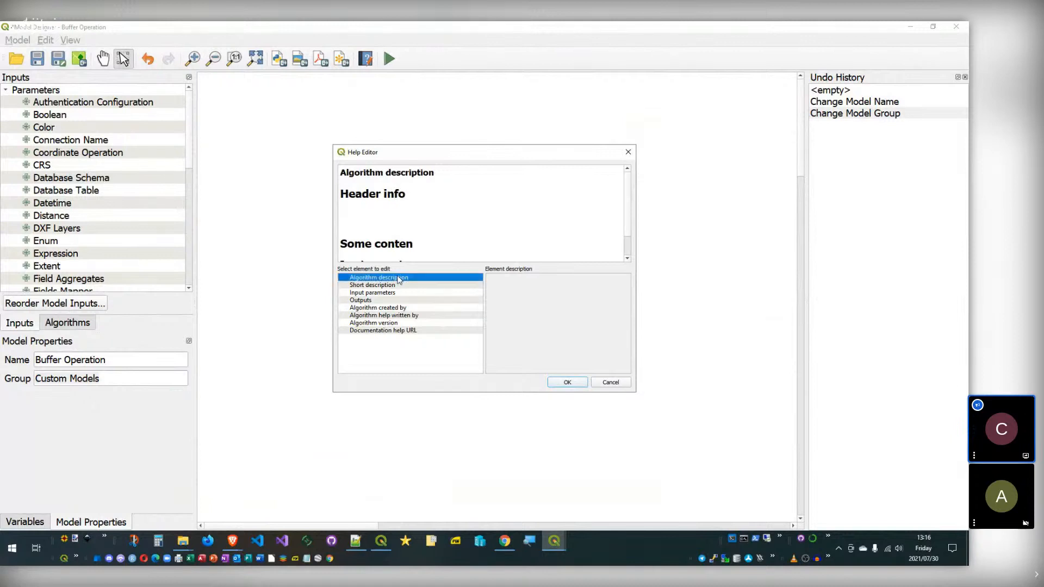
Step: Replace the algorithm description with <h1></h1> and <p></p> tag lines
left_click(536, 294)
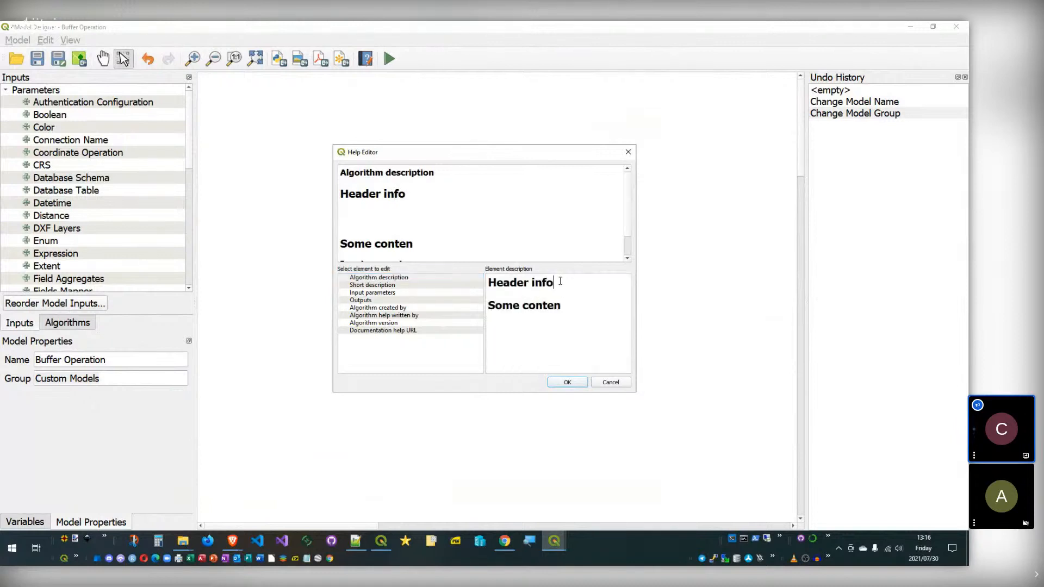
key("ctrl+a")
type("<>")
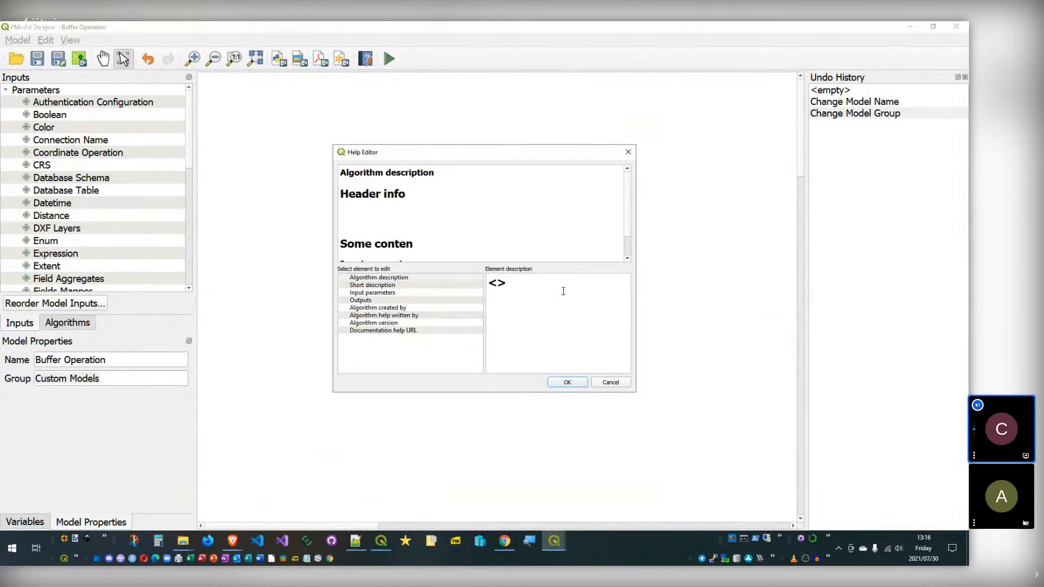
type("h1")
key("Return")
key("Return")
type("<>")
key("Left")
type("/h")
type("1>  ")
type("<p>")
key("Left")
type("p")
key("shift+Left")
key("shift+Left")
key("shift+Left")
key("ctrl+c")
key("End")
key("Return")
key("ctrl+v")
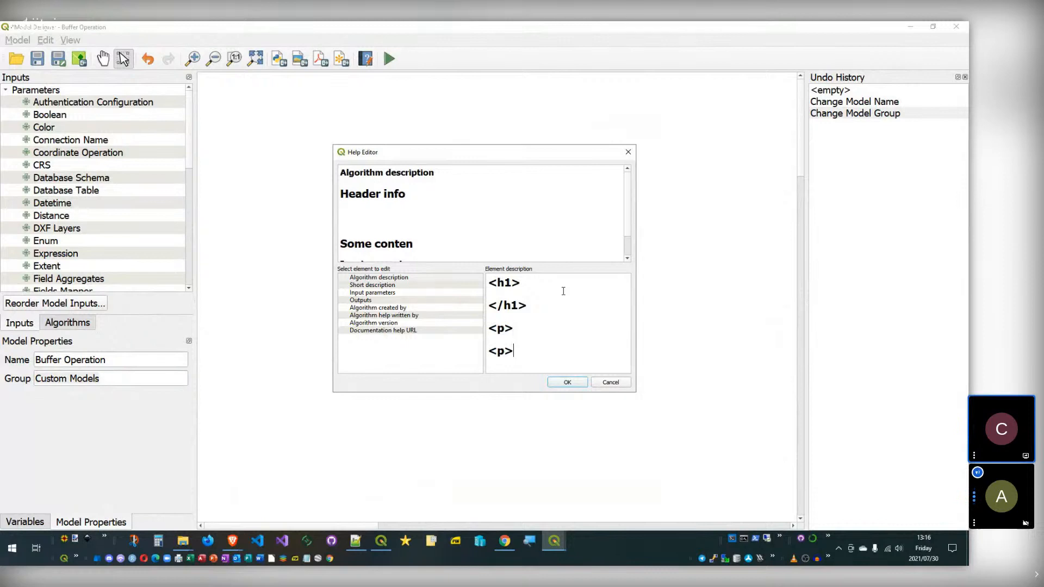
key("Left")
type("/")
Step: Fill the tags with 'Some Content' as paragraph and 'Header' as heading
key("Up")
key("End")
type("Some Content")
left_click(547, 280)
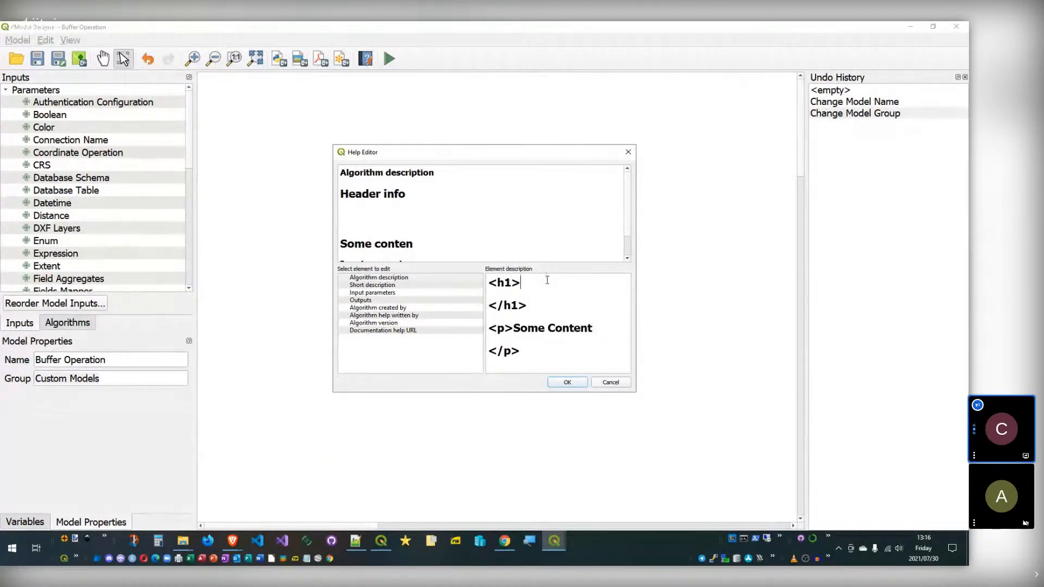
type("Header")
Step: Tidy the description's blank lines, close the help editor, and return to the Buffer dialog
left_click(415, 292)
left_click(401, 284)
left_click(394, 201)
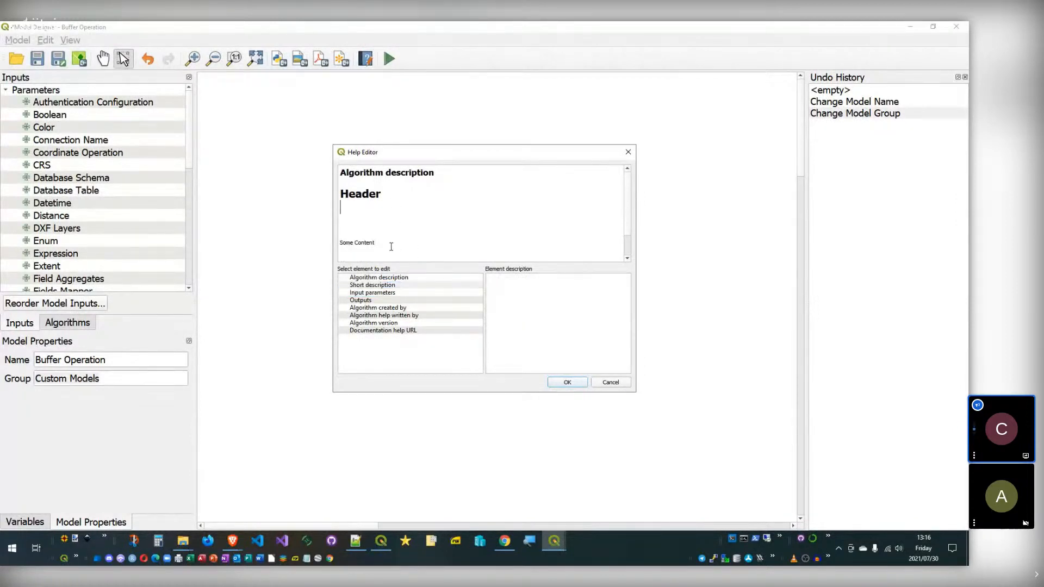
key("Delete")
key("Delete")
key("Delete")
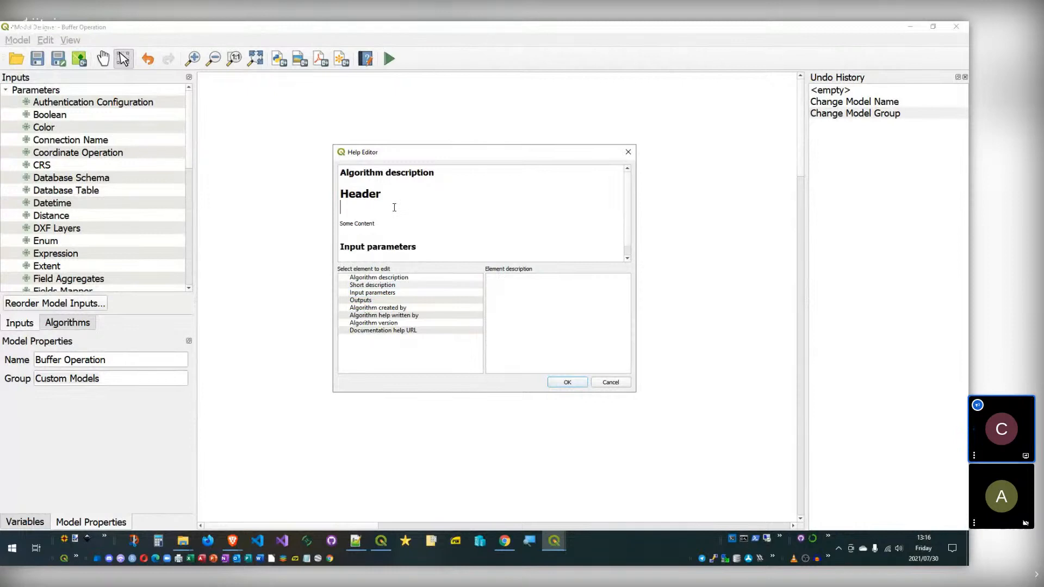
left_click_drag(373, 200, 383, 201)
left_click(389, 204)
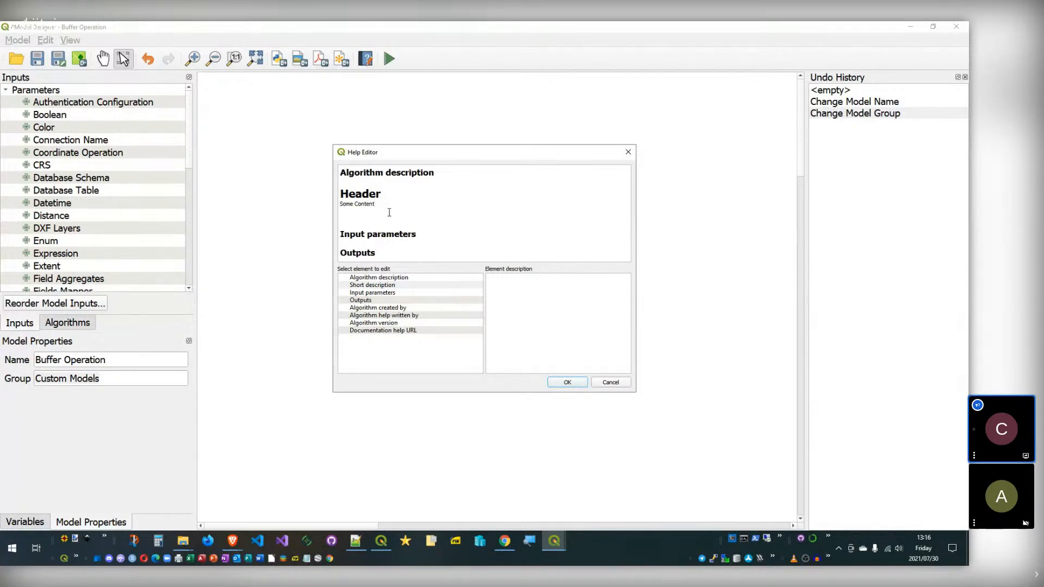
key("Return")
key("shift+Down")
key("shift+Down")
key("shift+Down")
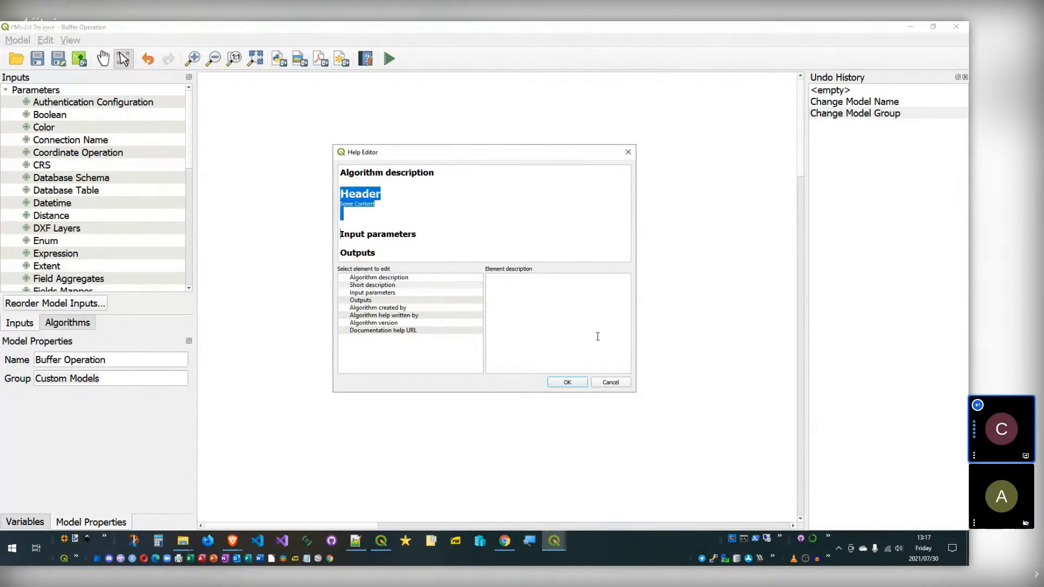
left_click(602, 385)
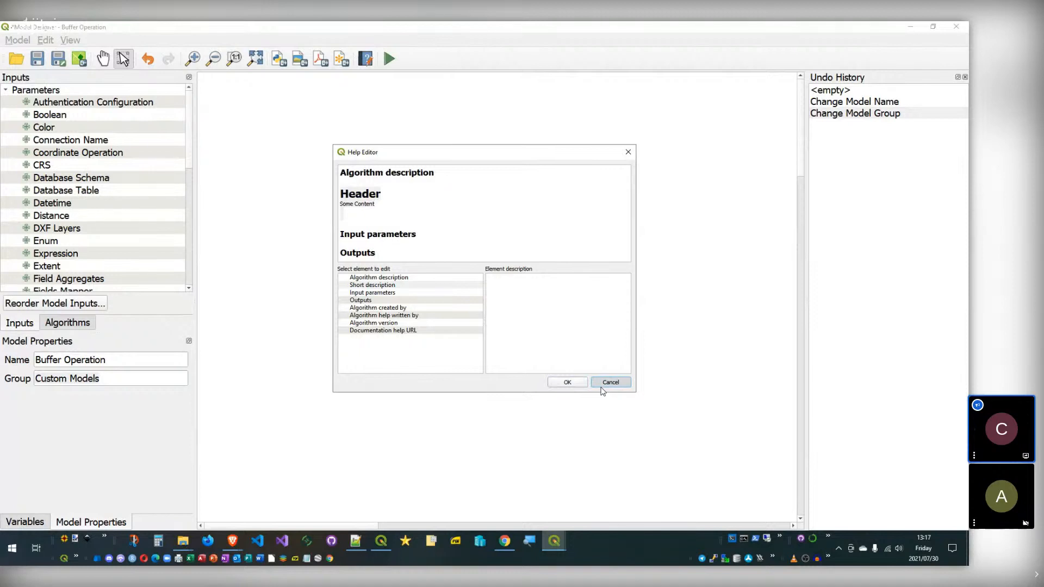
left_click(601, 389)
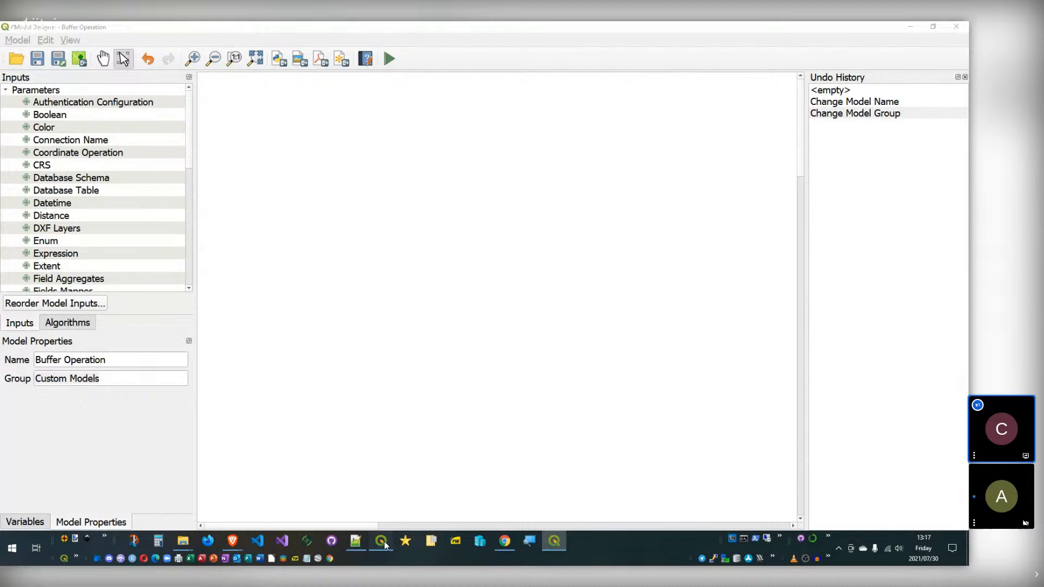
left_click(381, 541)
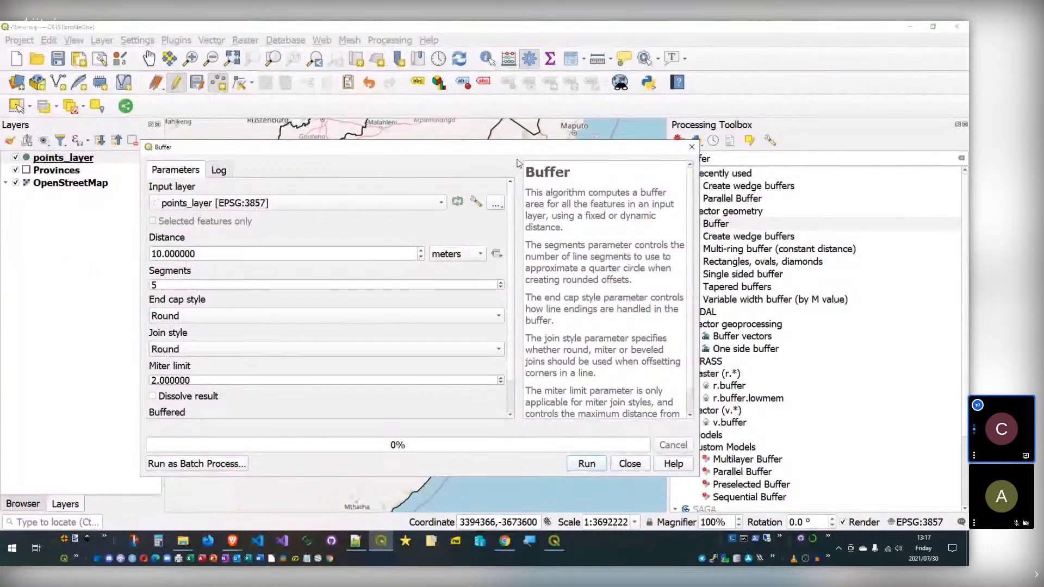
Step: Browse the Buffer help text, collapsing and restoring the help panel
left_click_drag(527, 171, 592, 261)
left_click(592, 260)
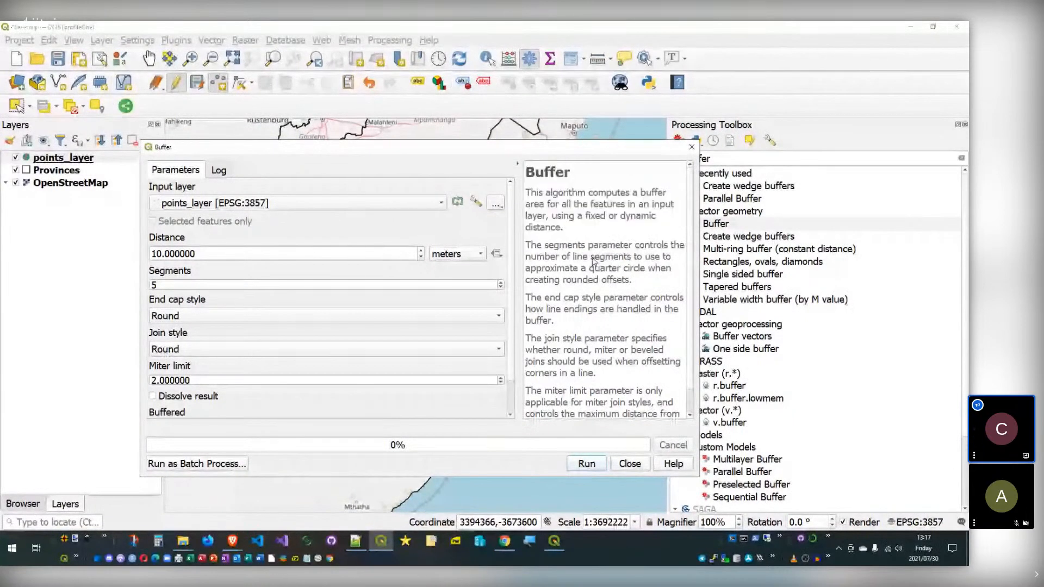
left_click(518, 165)
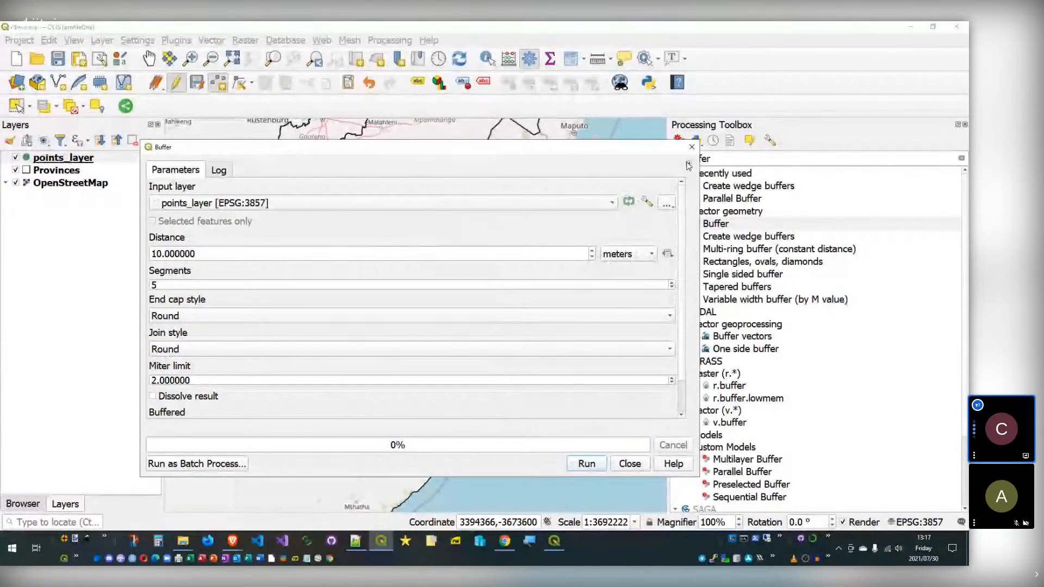
left_click(688, 166)
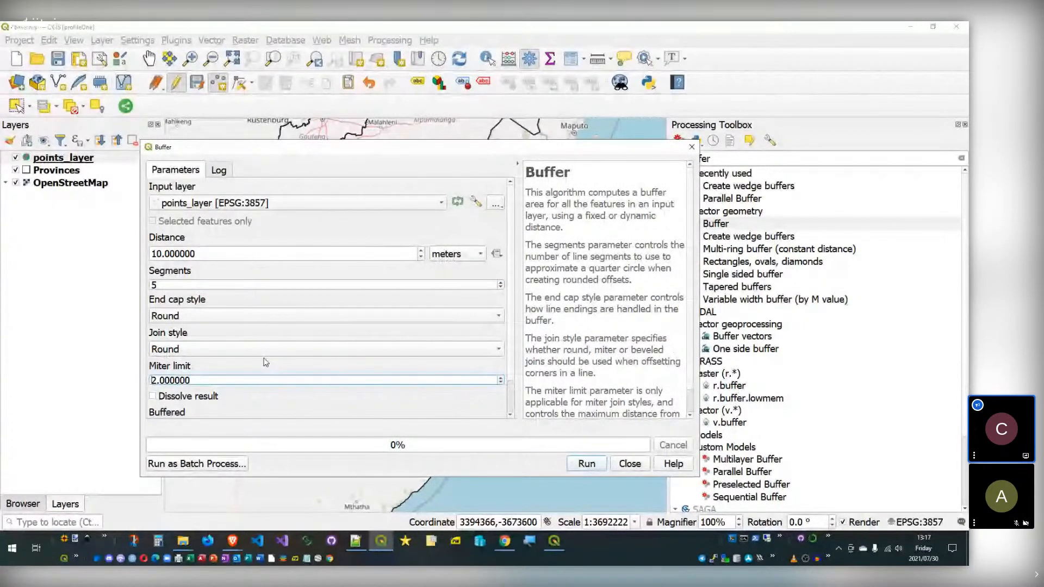
Step: Set the Buffer Distance to 5000 meters
left_click(237, 255)
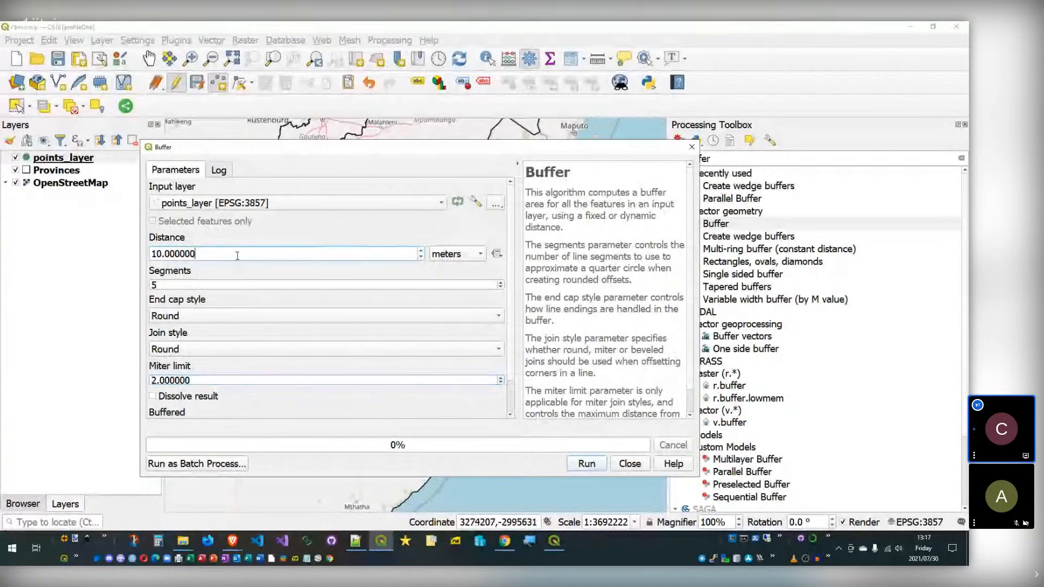
key("ctrl+a")
type("1500")
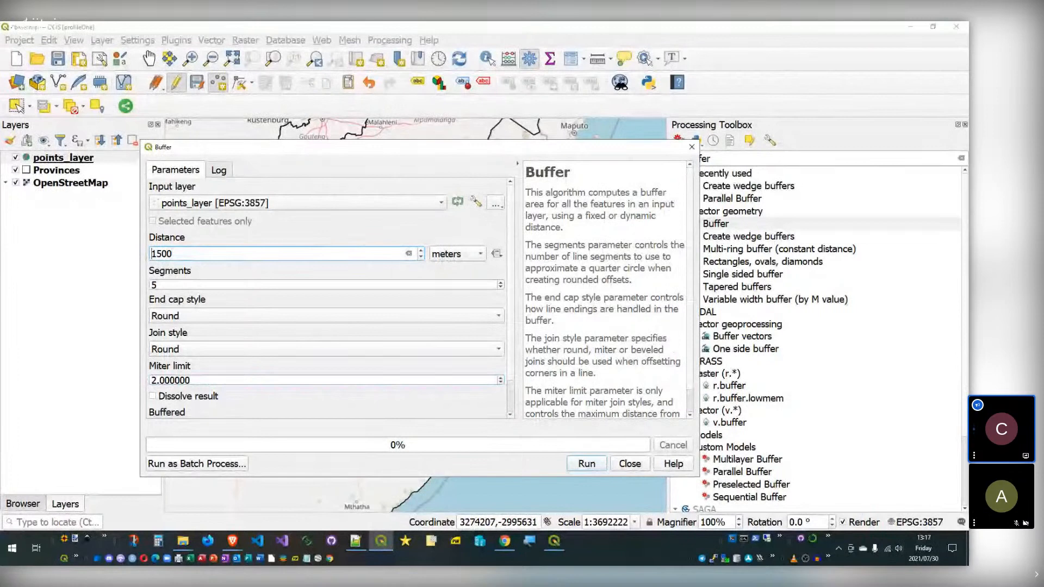
key("ctrl+a")
type("2000")
key("Home")
key("shift+Right")
type("5")
Step: Check the Buffered output choices, leaving it as a temporary layer
left_click_drag(509, 247, 530, 354)
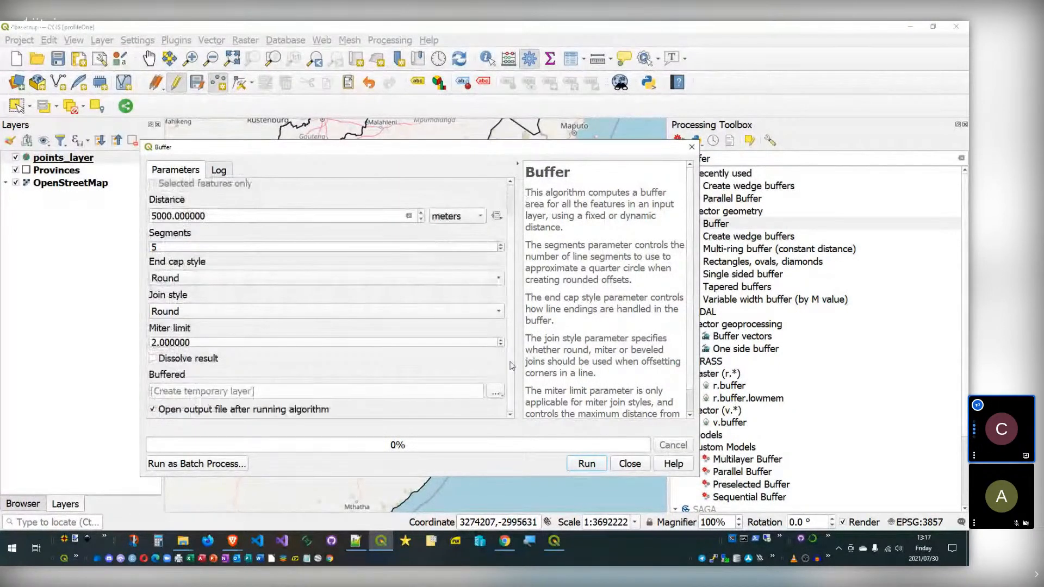
left_click(496, 392)
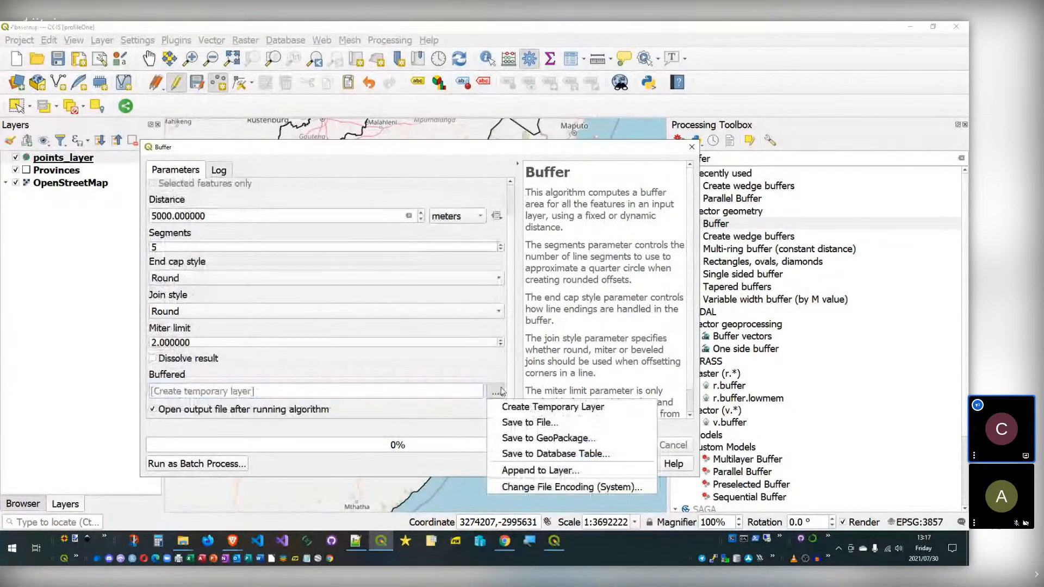
left_click(298, 378)
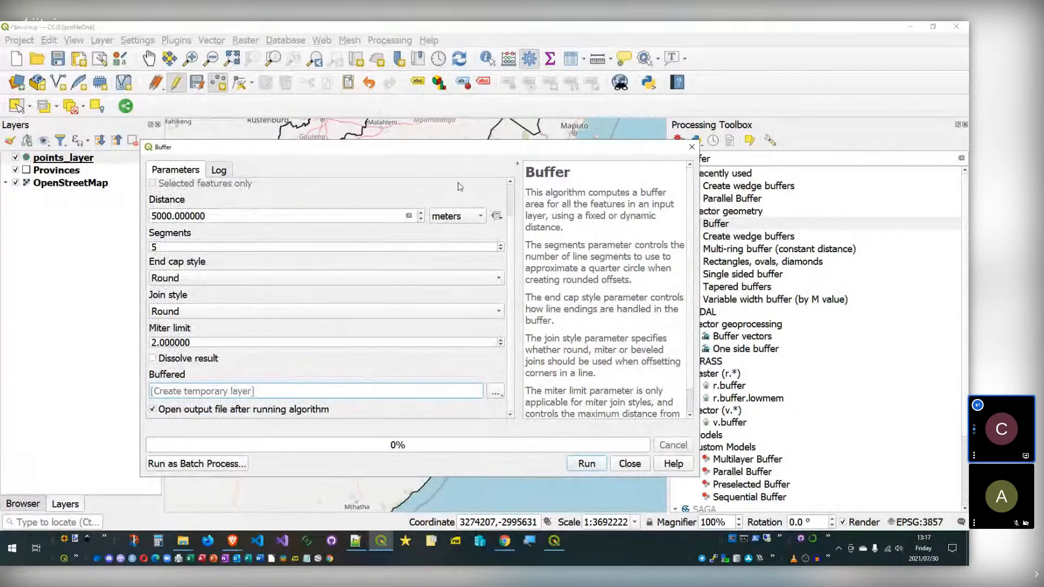
left_click_drag(510, 250, 510, 205)
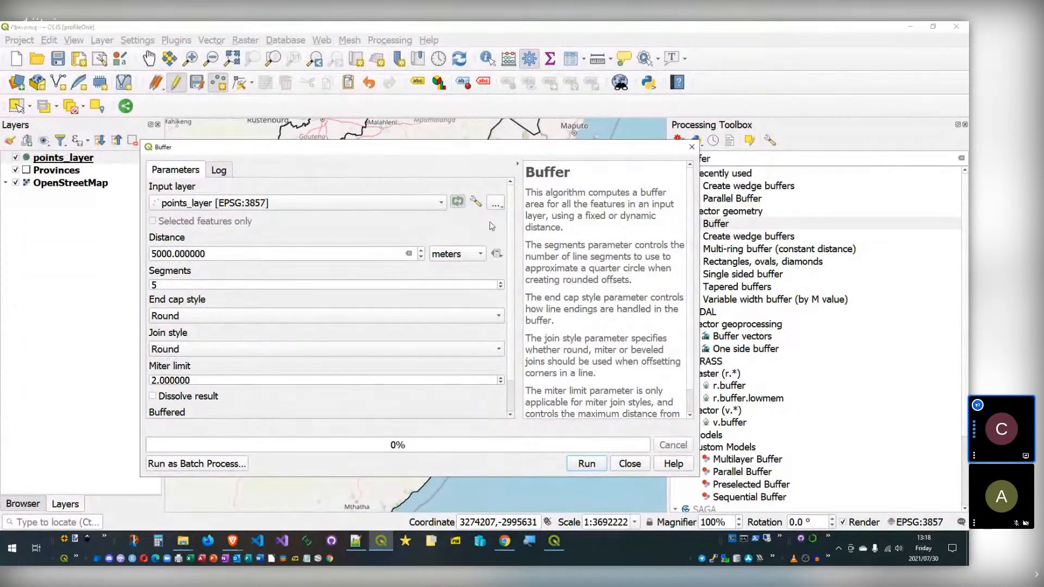
Step: Review the input layer's advanced options, keeping Use Default for invalid feature filtering
left_click(458, 202)
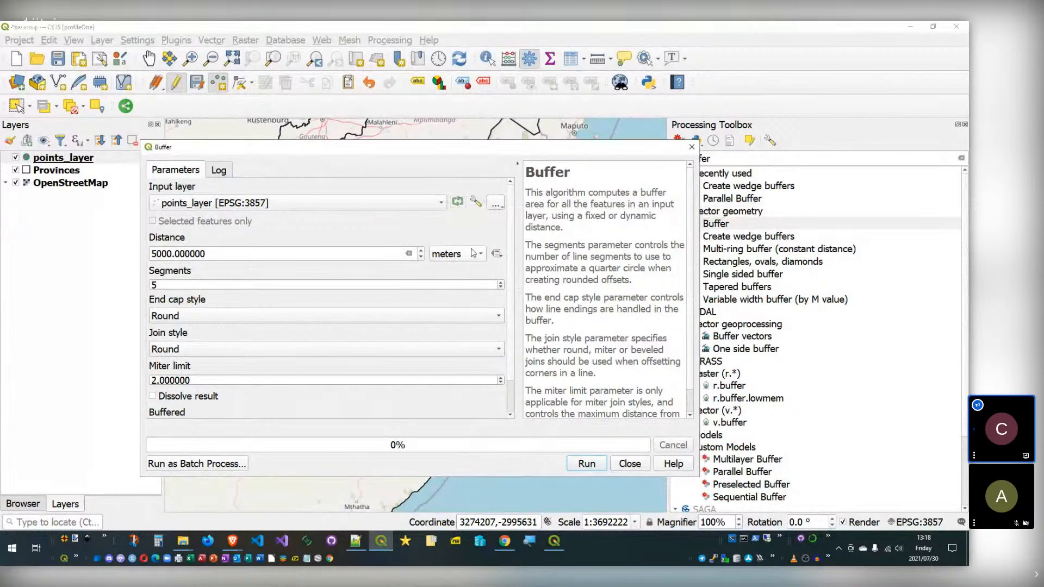
left_click(473, 207)
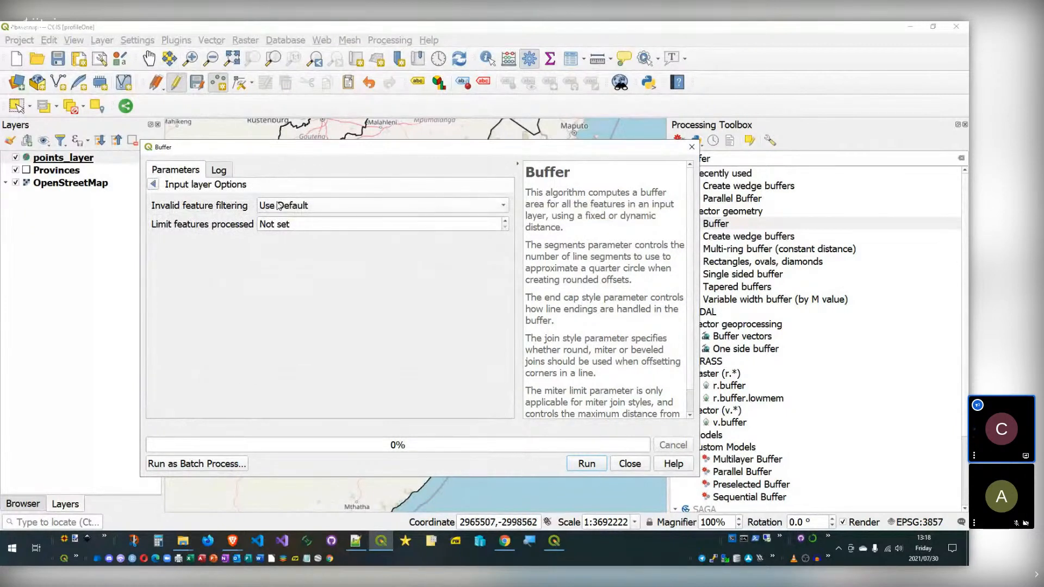
left_click(332, 205)
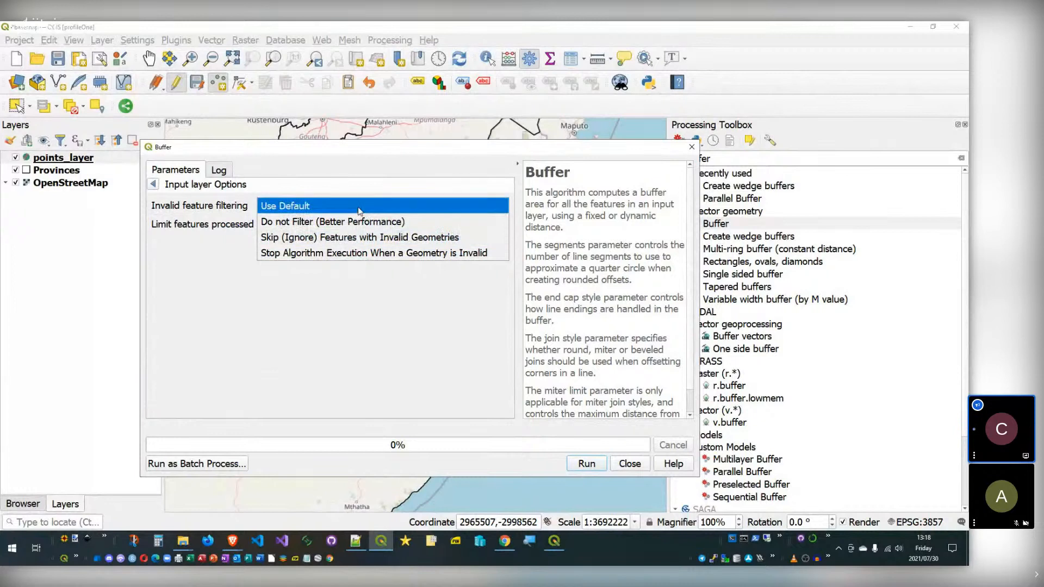
left_click(302, 187)
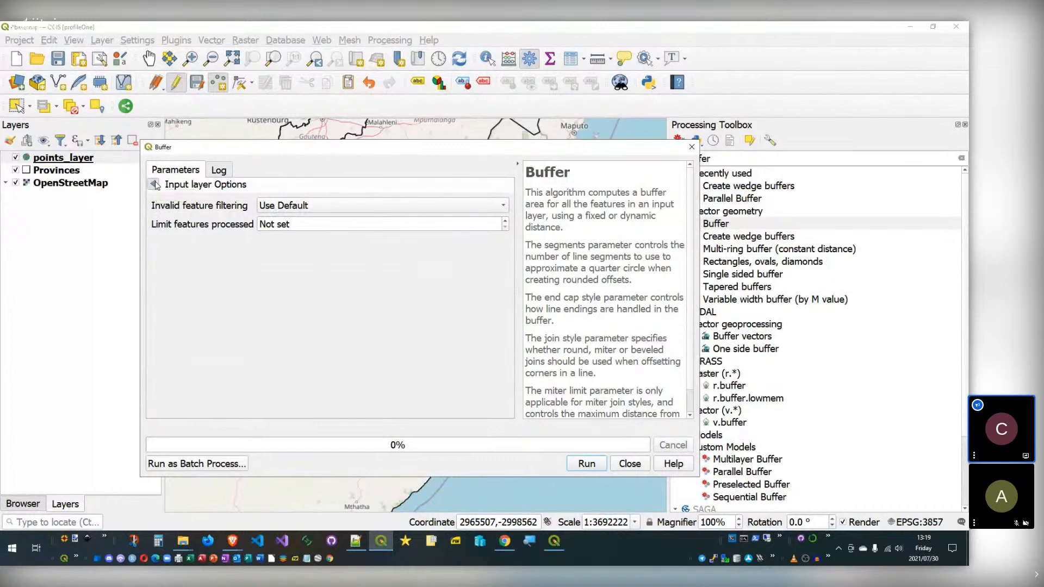
left_click(155, 186)
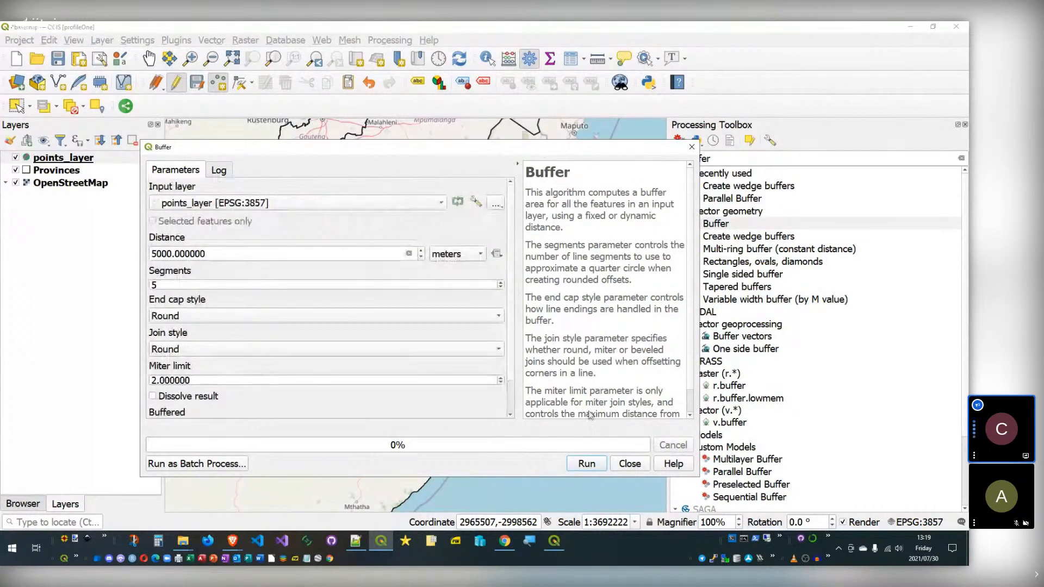
Step: Run the 5000-meter Buffer on points_layer with the default input source
left_click(497, 204)
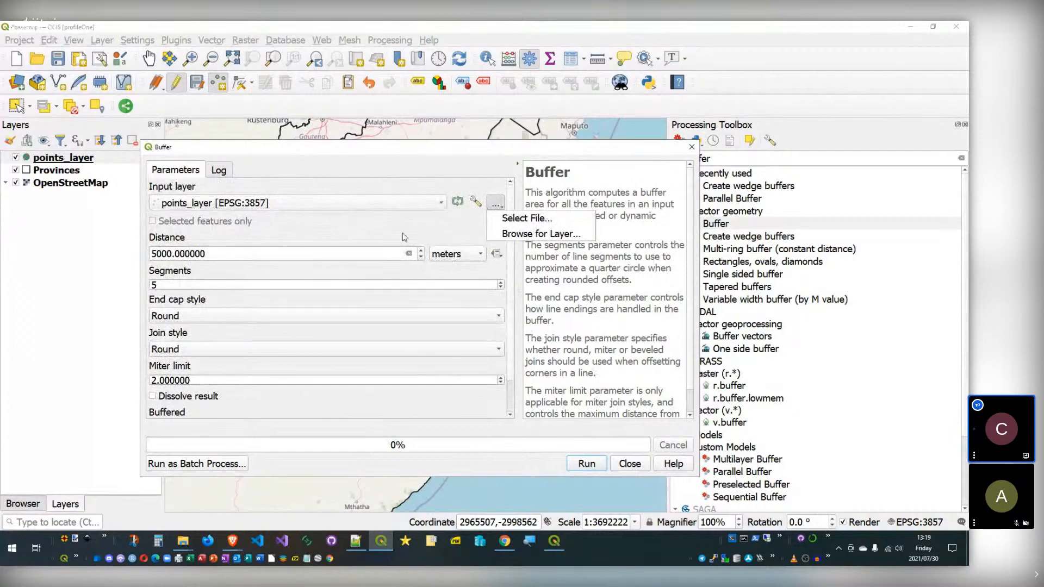
left_click(598, 471)
left_click(591, 466)
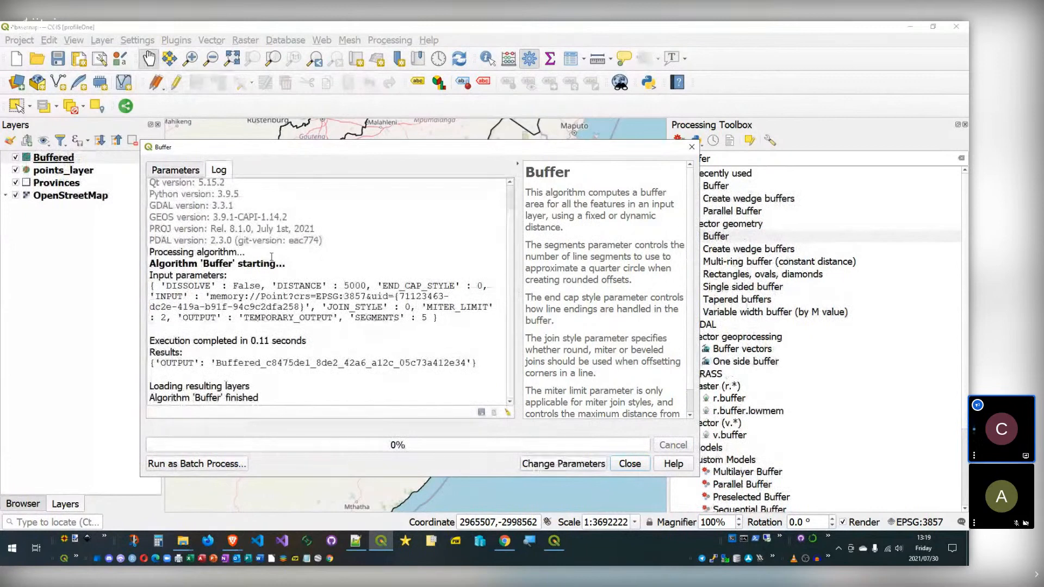
Step: Read the logged Buffer input parameters, return to Parameters, and close the Buffer dialog
left_click_drag(150, 180, 296, 305)
left_click(296, 307)
scroll(272, 304, "down", 1)
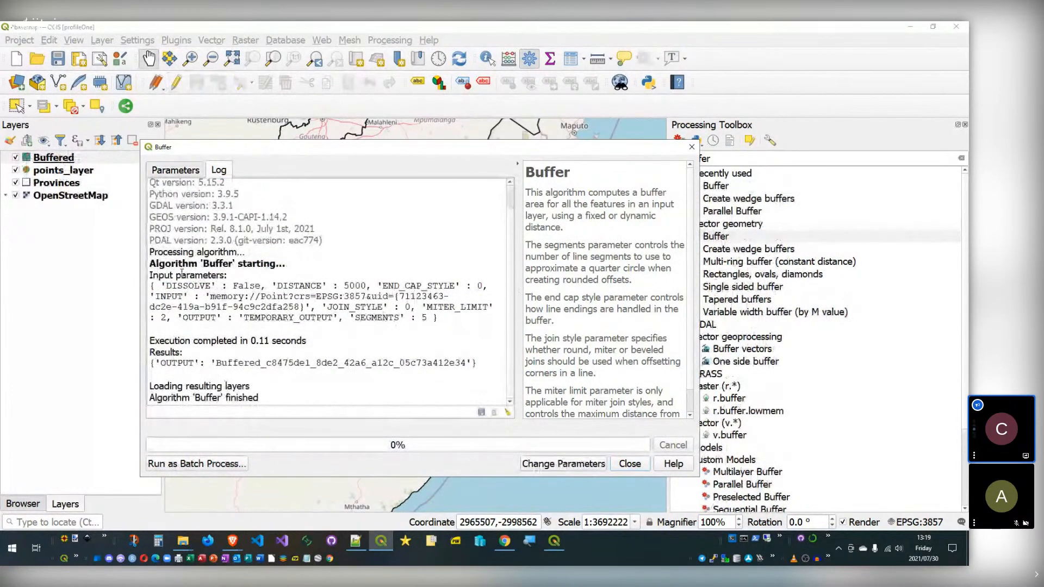
left_click_drag(155, 286, 398, 328)
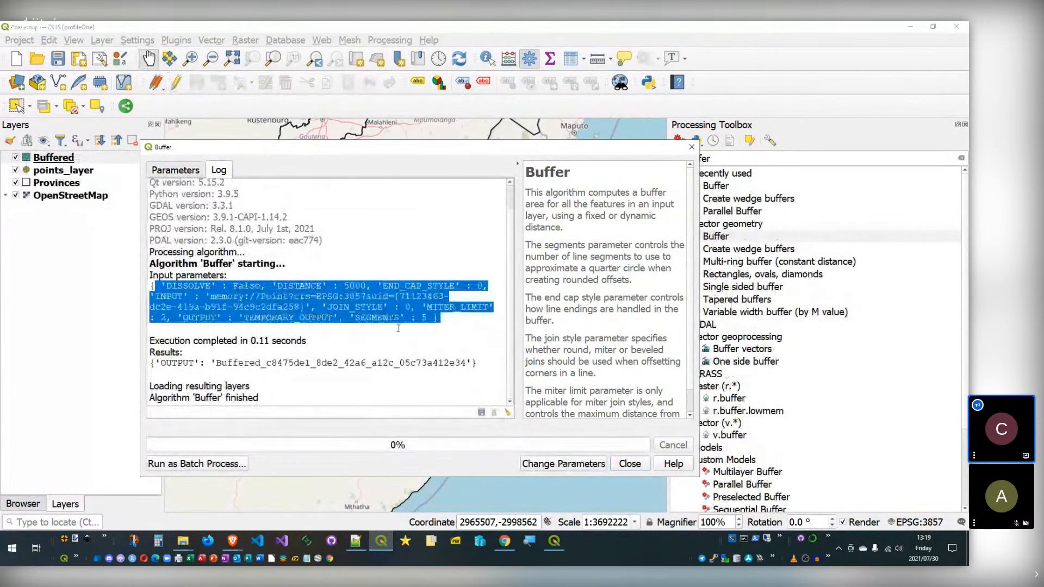
left_click(392, 329)
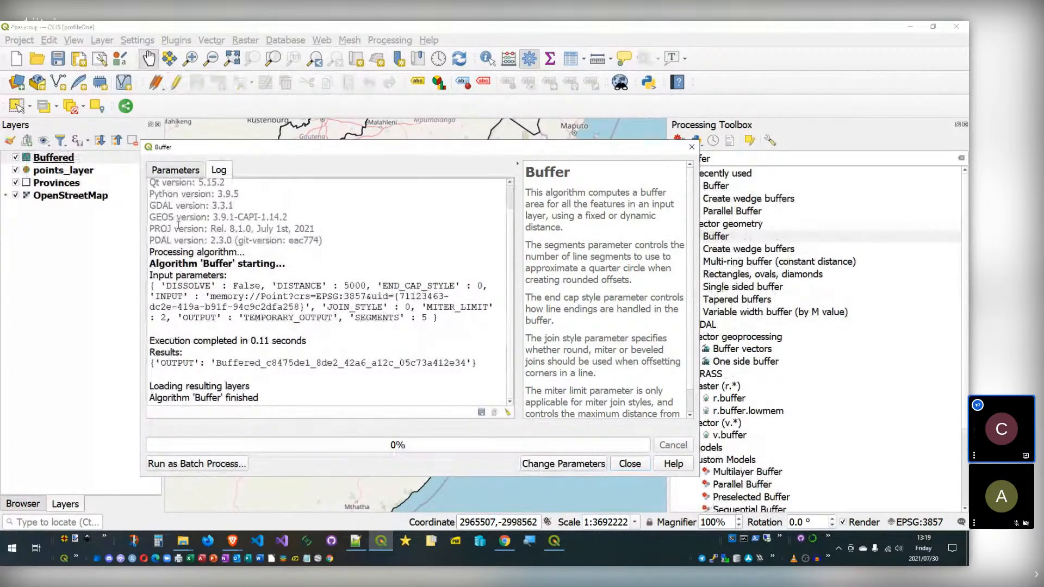
left_click(176, 171)
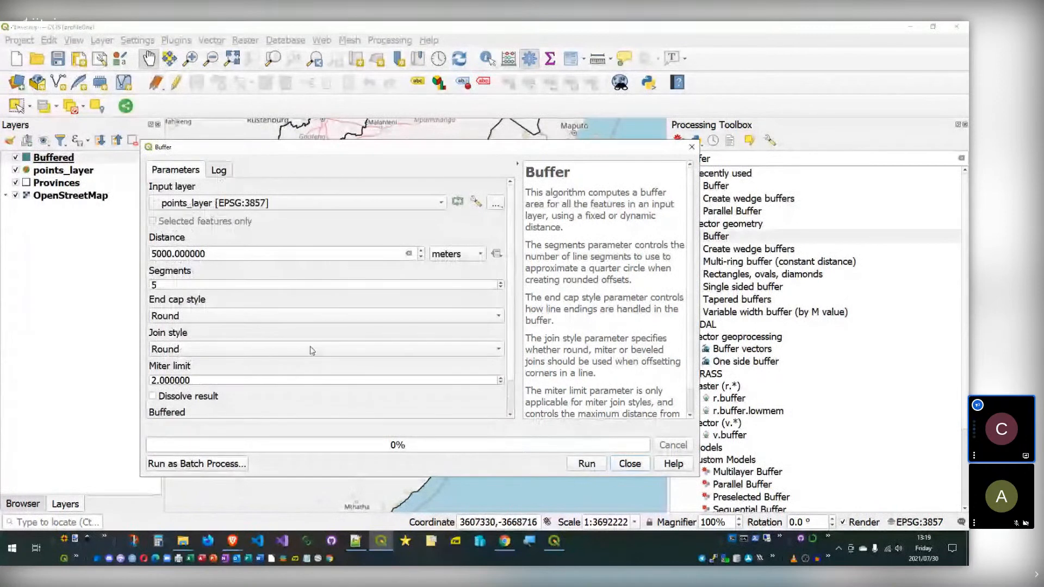
scroll(271, 393, "down", 3)
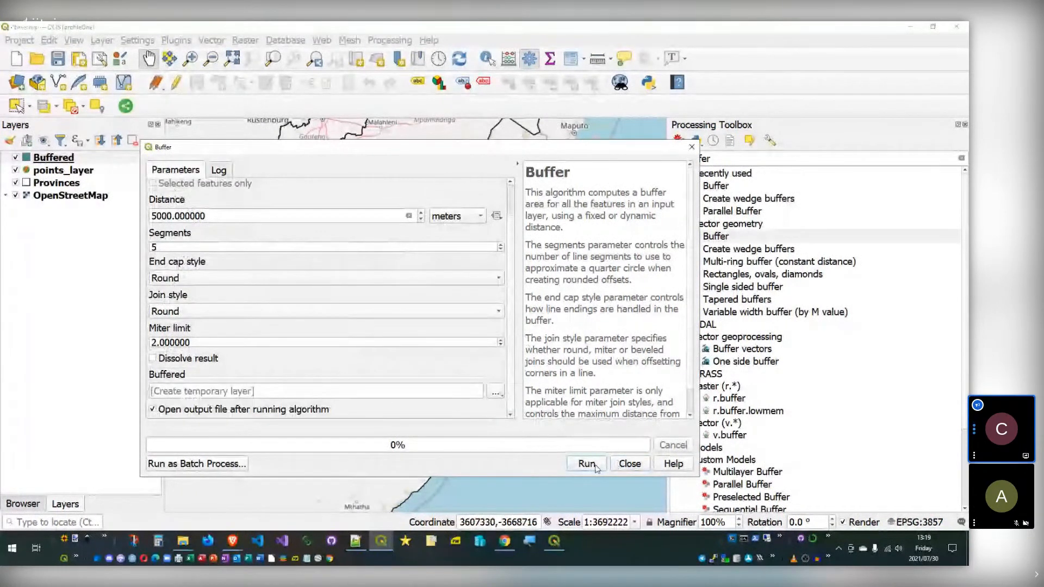
left_click(629, 463)
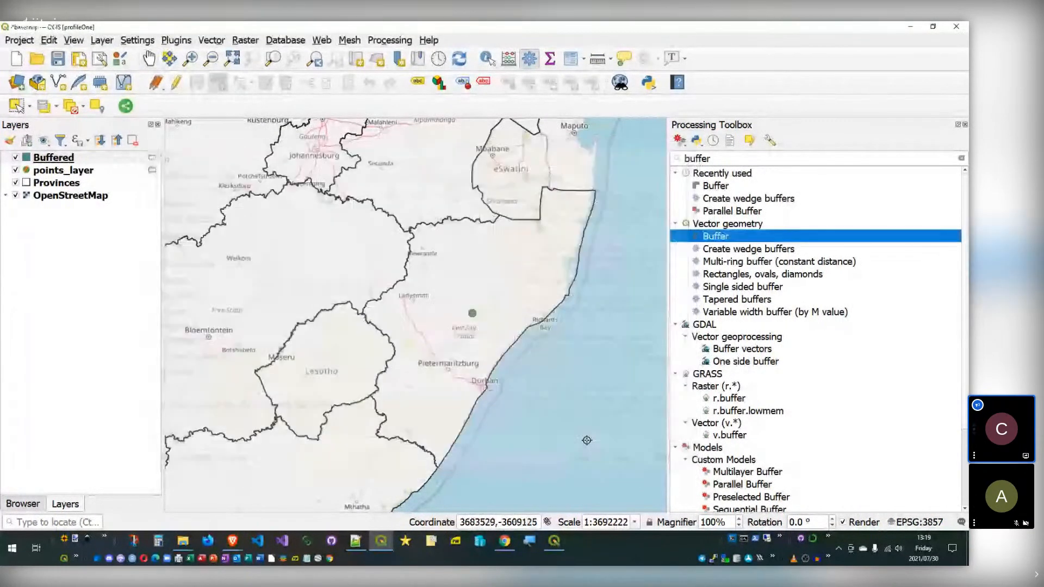
Step: Remove the Buffered layer from the project
scroll(482, 317, "up", 3)
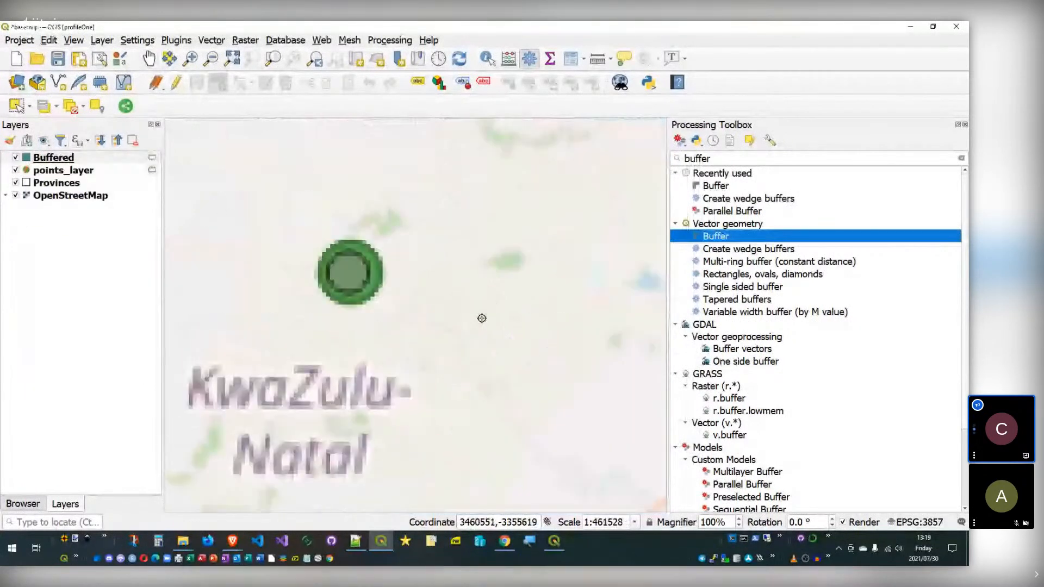
scroll(339, 279, "up", 1)
left_click_drag(38, 159, 73, 157)
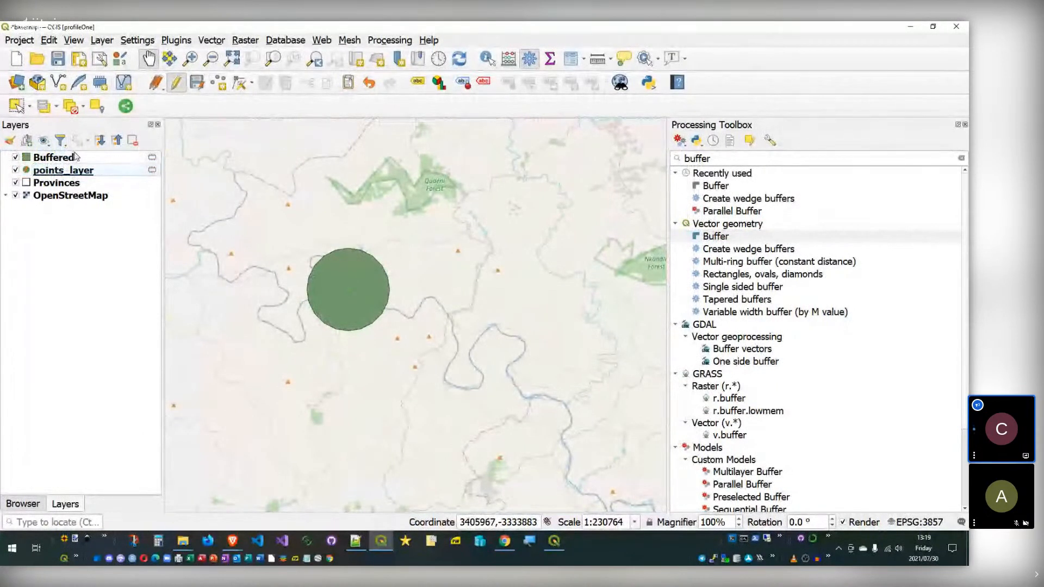
right_click(75, 157)
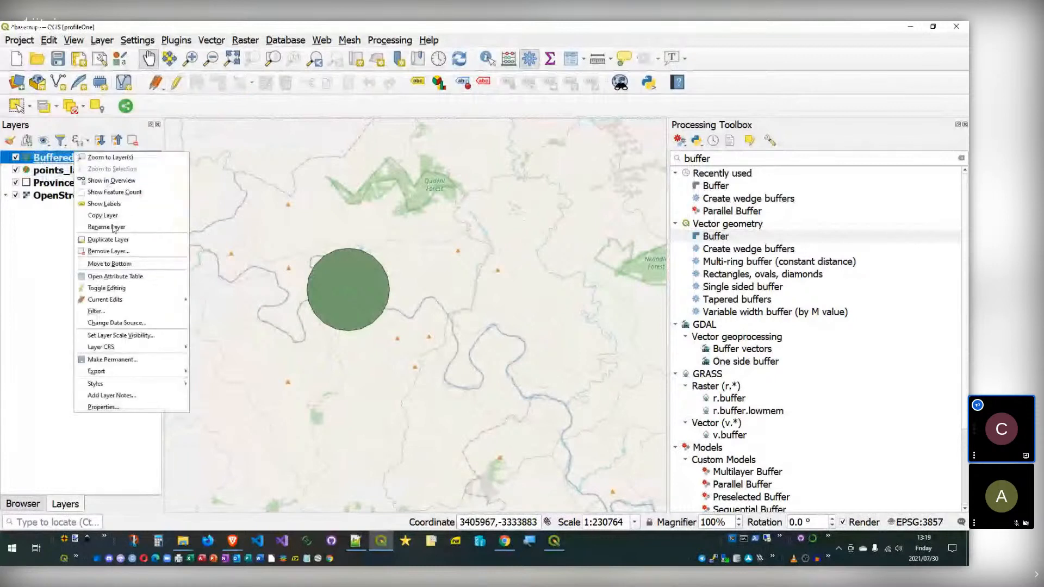
left_click(109, 252)
left_click(487, 292)
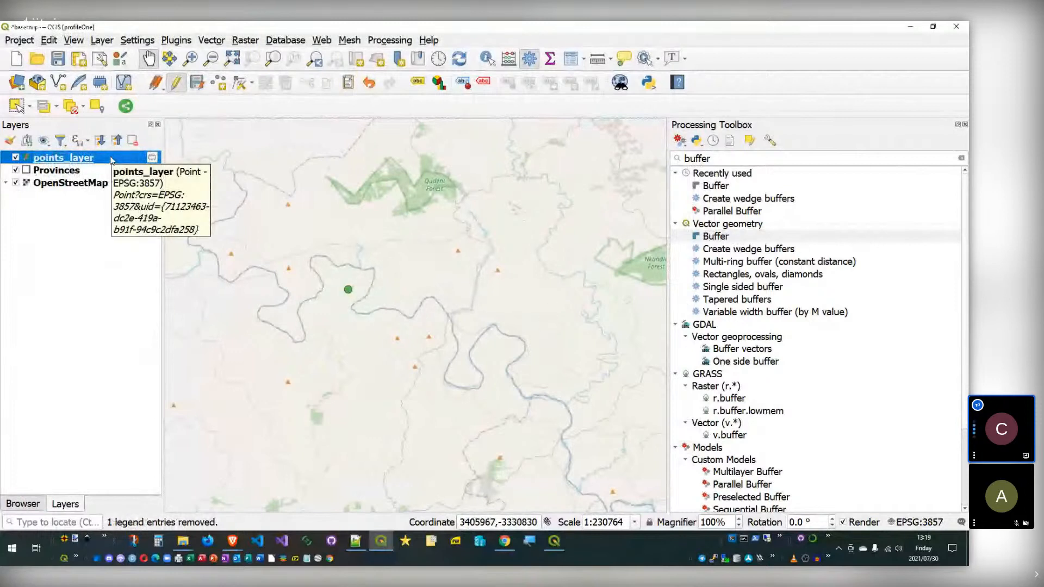
Step: Switch the current layer between Provinces and points_layer, ending on Provinces
left_click(71, 170)
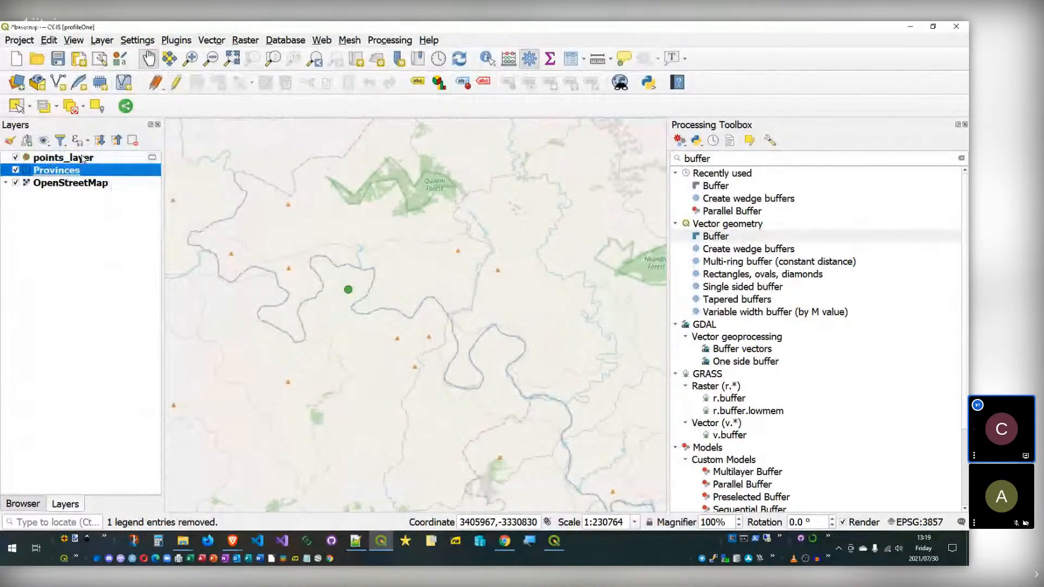
left_click(82, 158)
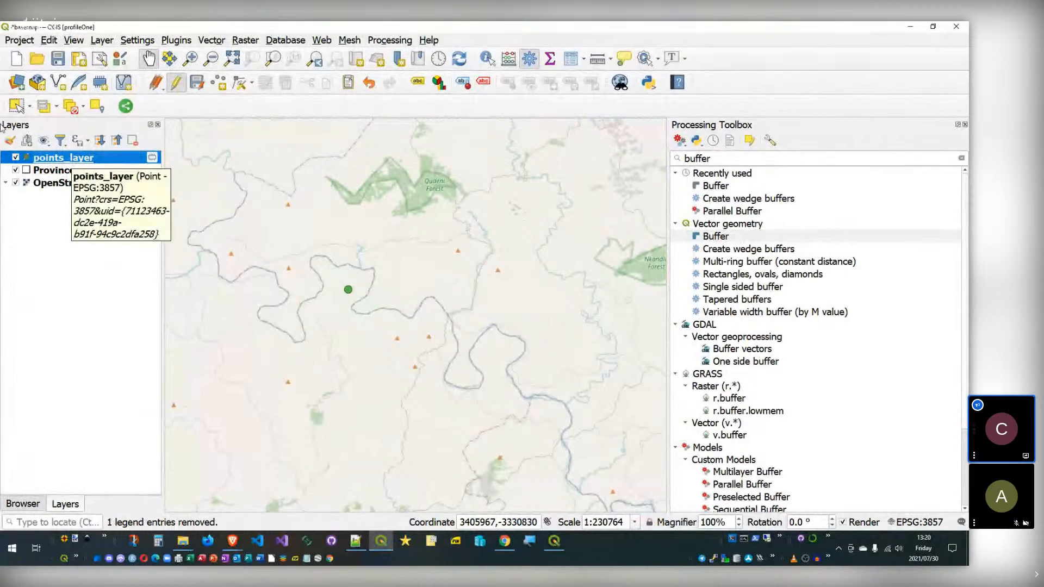
left_click(61, 171)
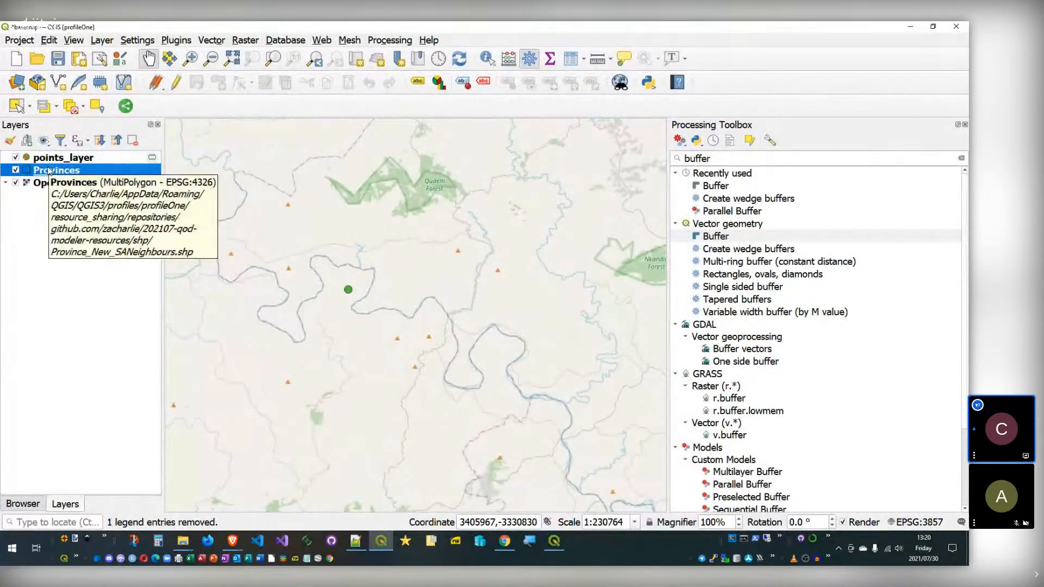
Step: Run Buffer on points_layer with a 5000 distance, then close the Buffer tool
double_click(716, 236)
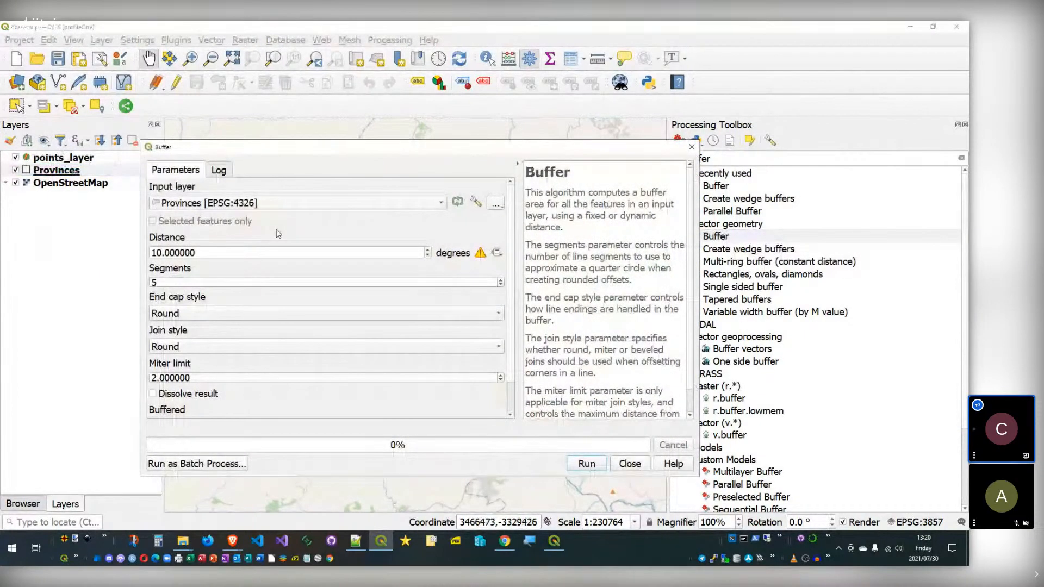
left_click_drag(272, 253, 59, 227)
type("5000")
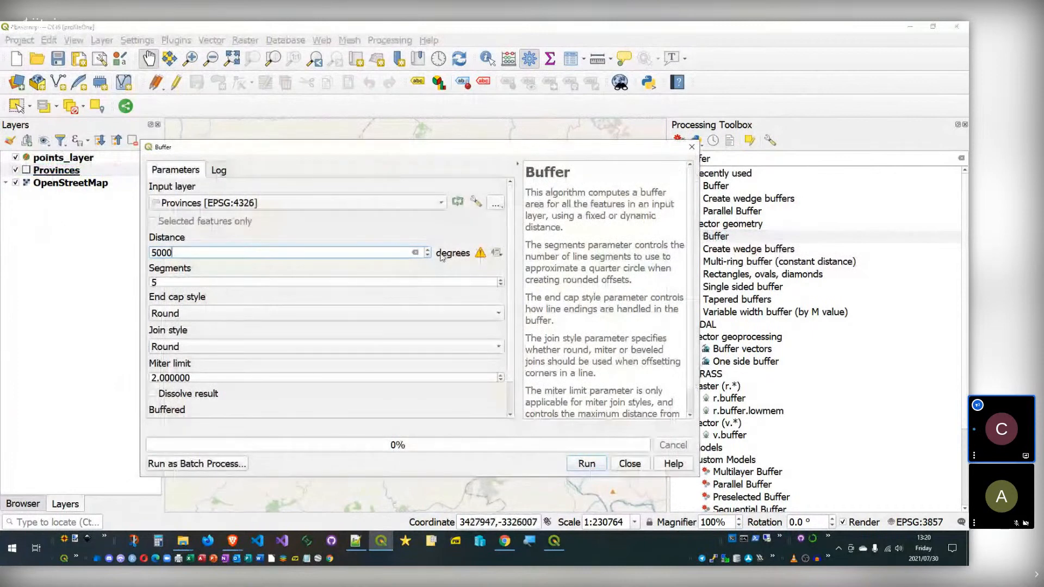
left_click(342, 203)
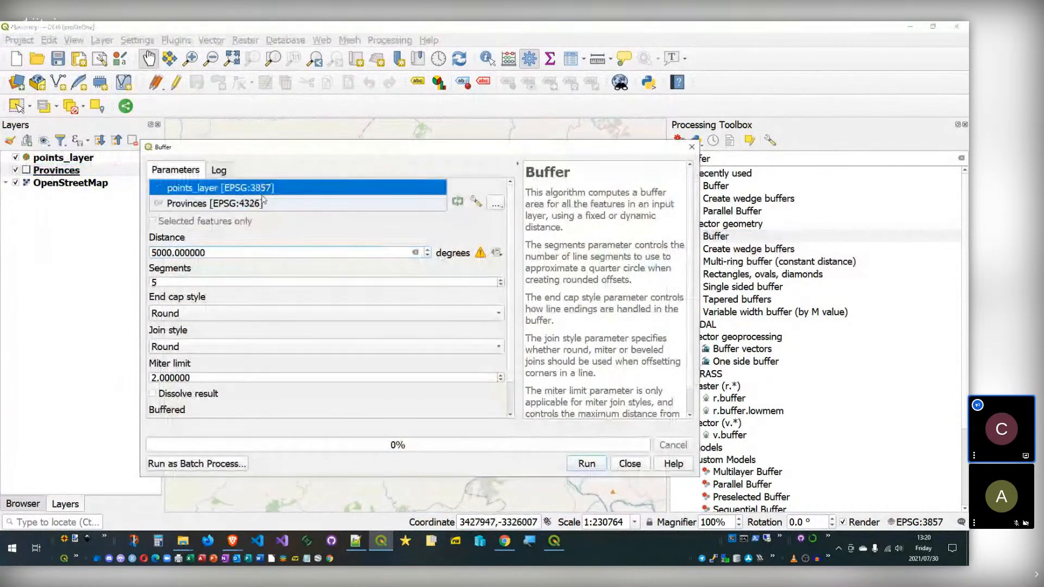
left_click(362, 186)
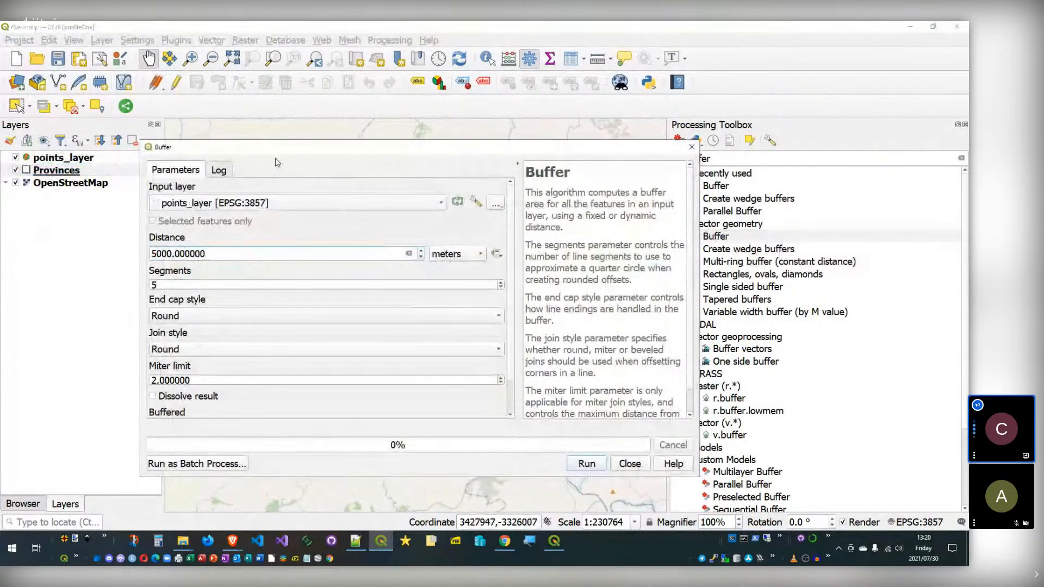
left_click(587, 464)
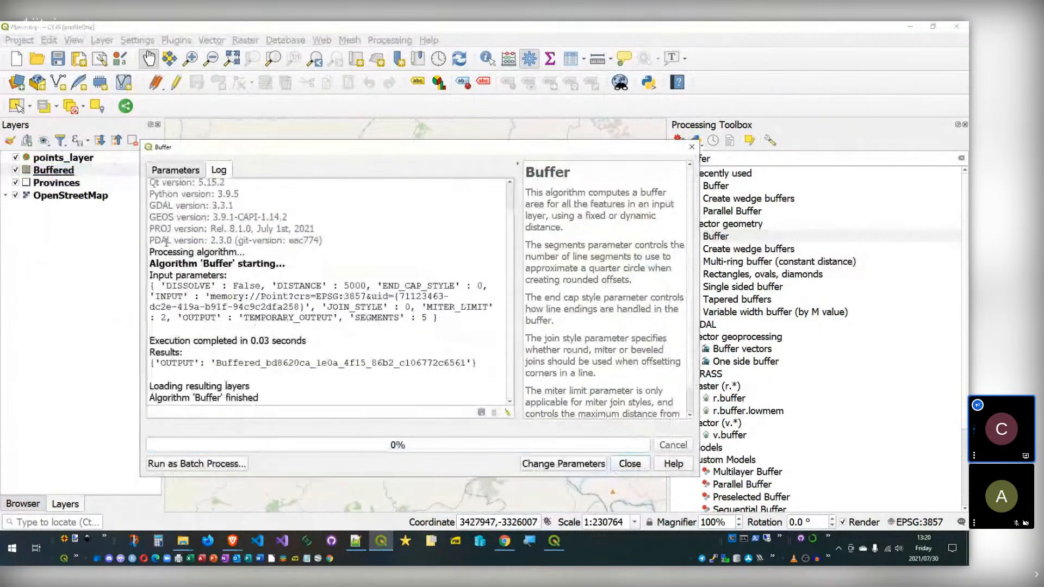
left_click(36, 172)
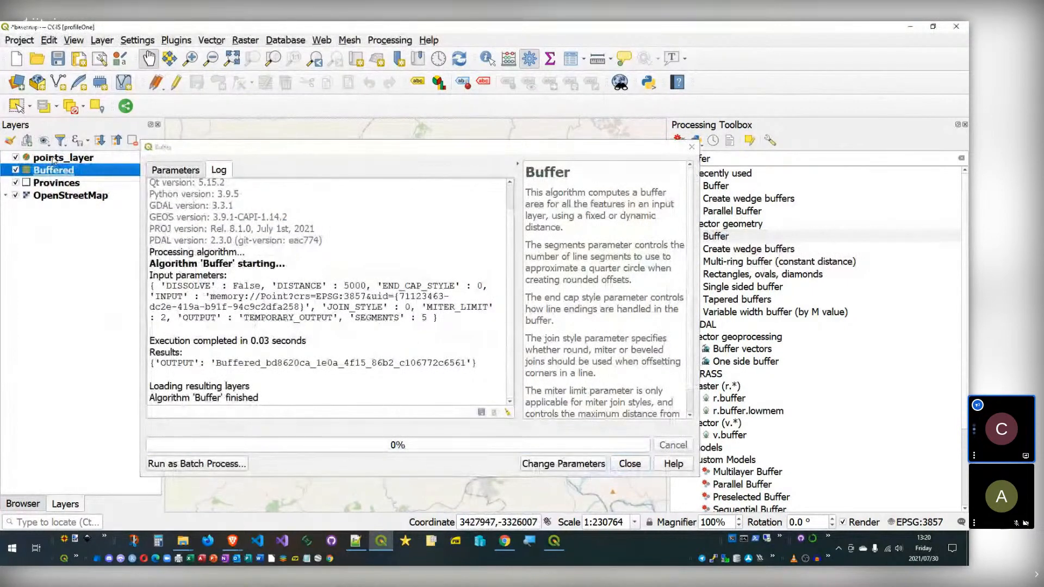
left_click(630, 464)
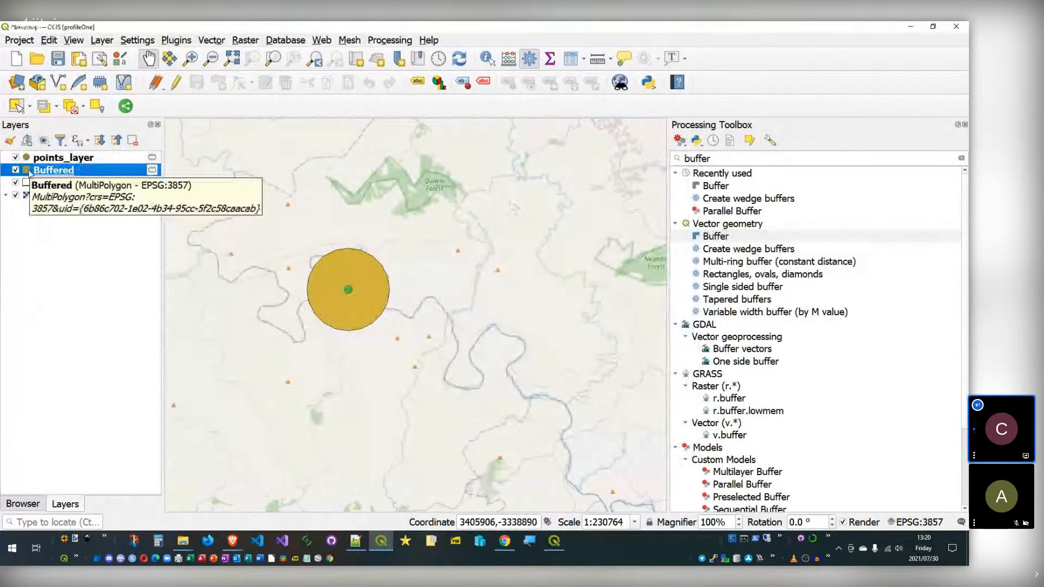
Step: Zoom out and pan to recentre the map on the yellow buffer circle
scroll(294, 289, "down", 1)
left_click_drag(311, 288, 416, 350)
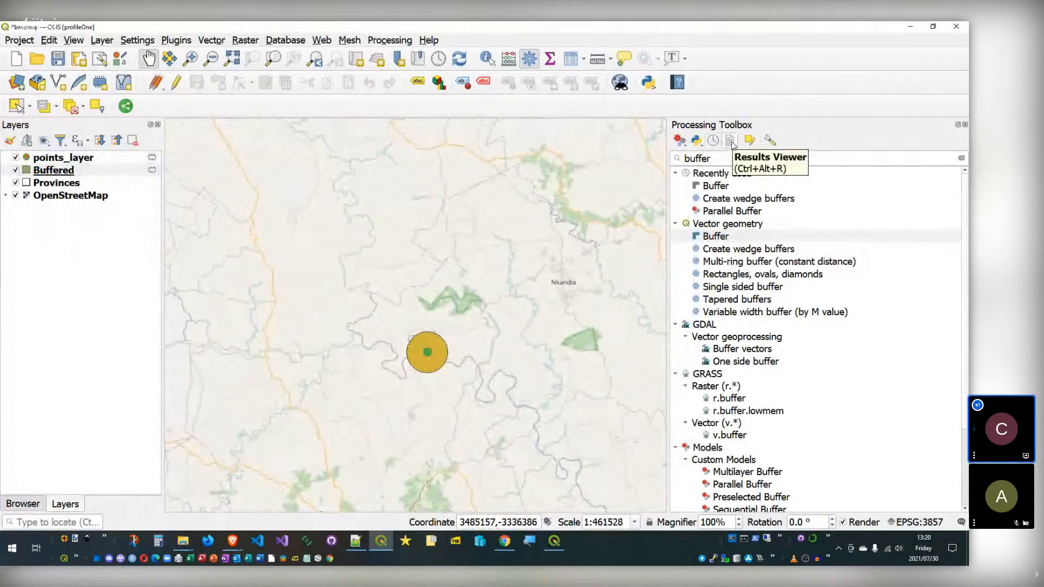
left_click(960, 524)
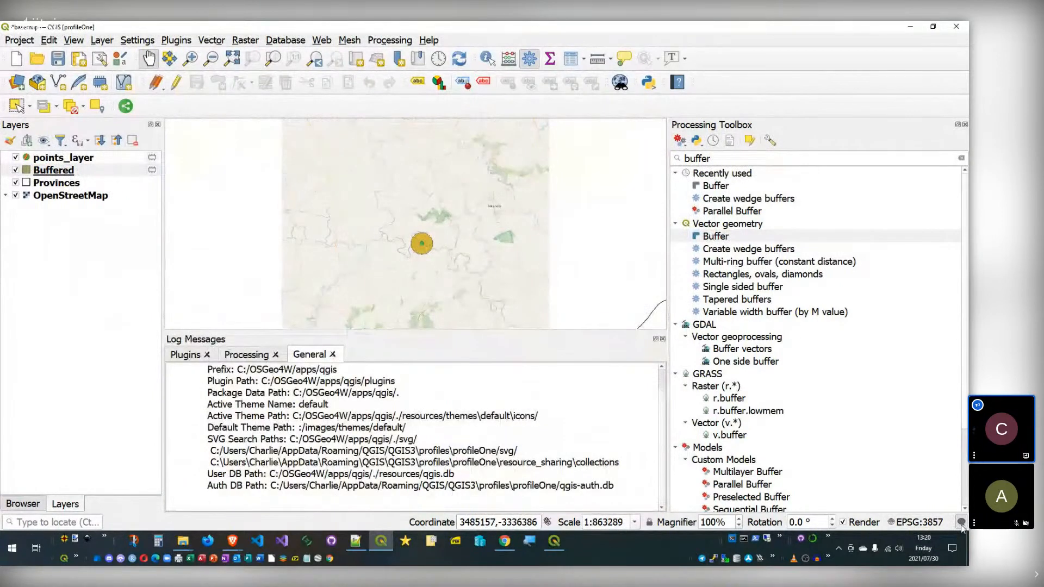
left_click(246, 354)
left_click_drag(600, 396, 258, 385)
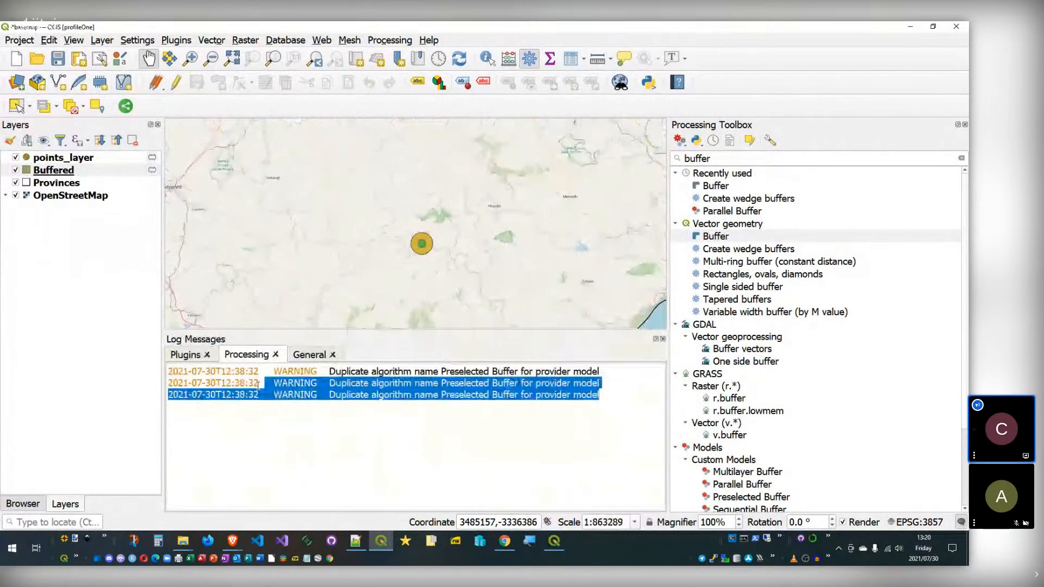
left_click(185, 355)
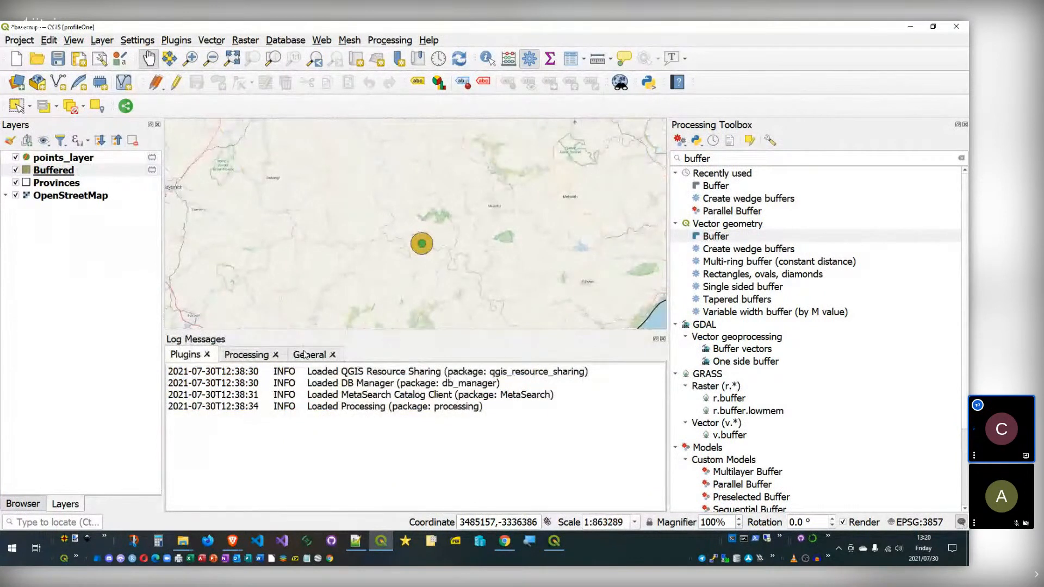
left_click(257, 355)
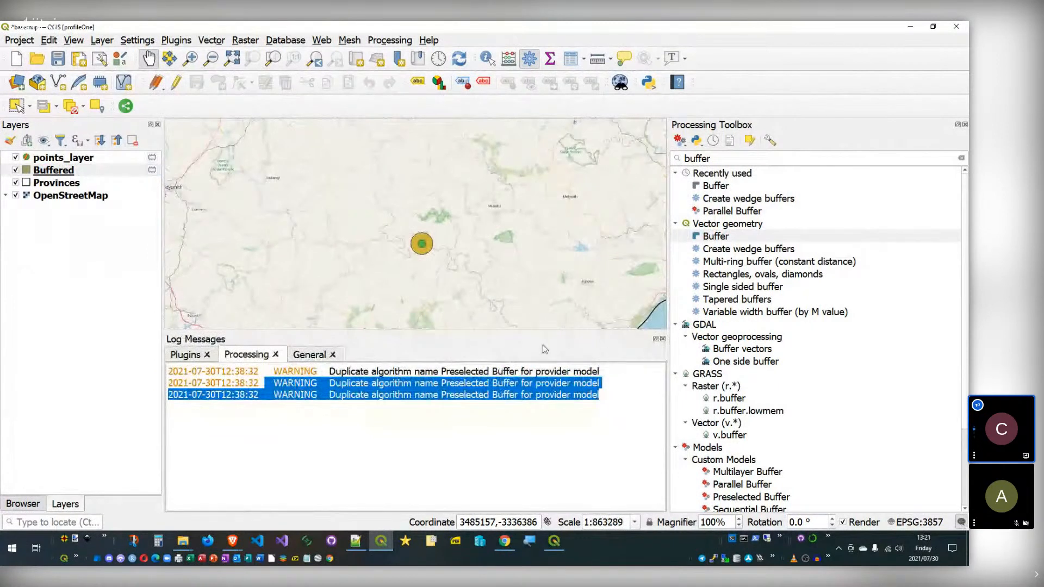
left_click(663, 339)
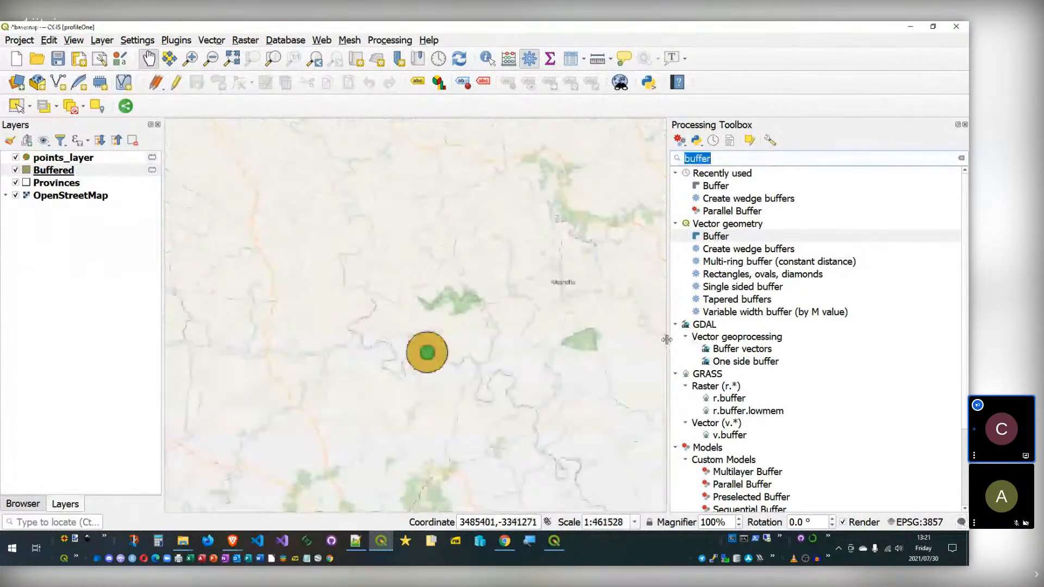
left_click(713, 140)
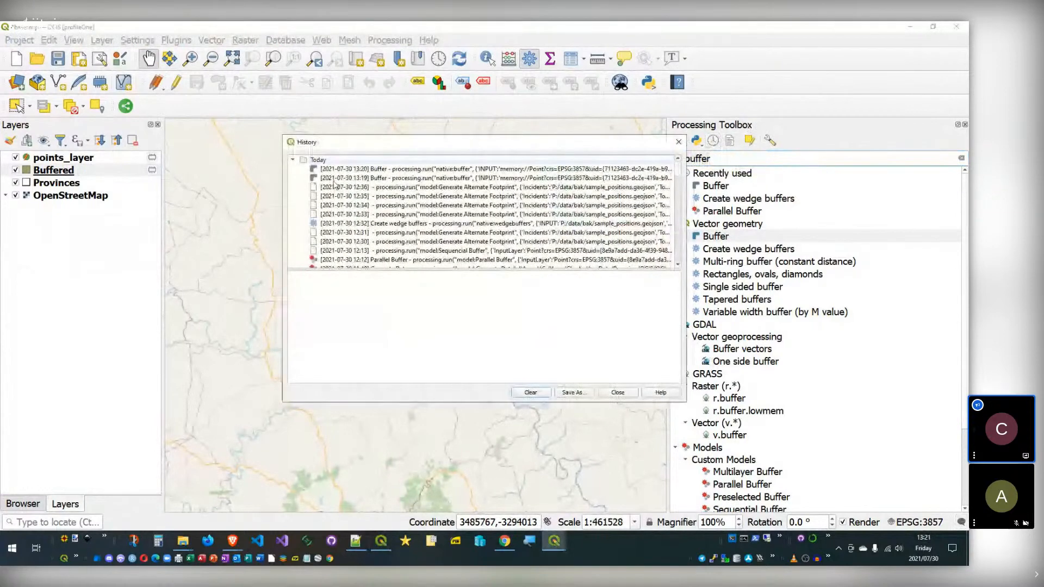
Step: Browse the processing history entries and display the latest Buffer run's command
left_click(360, 188)
scroll(375, 223, "down", 5)
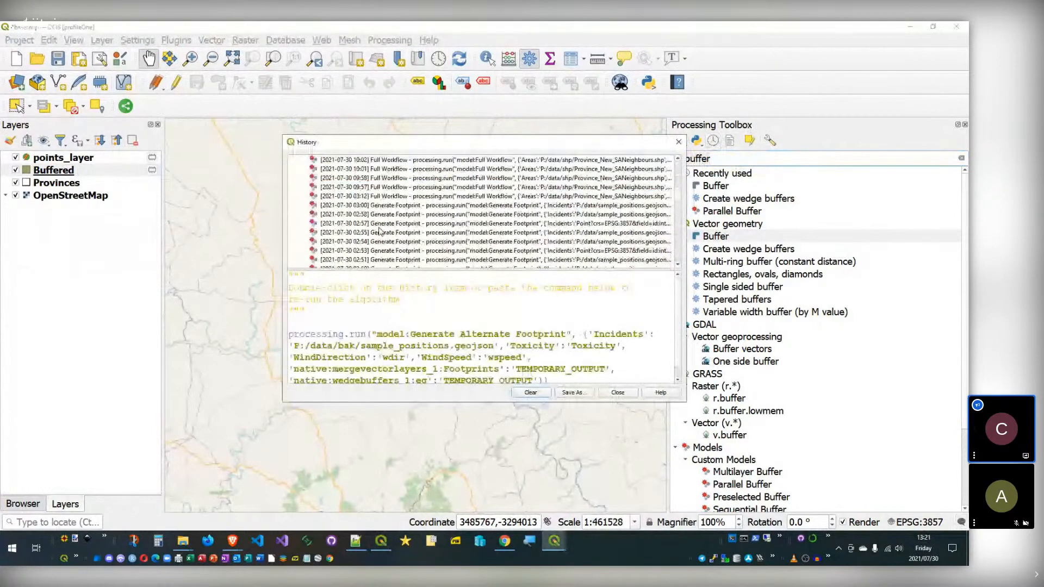
scroll(379, 231, "up", 5)
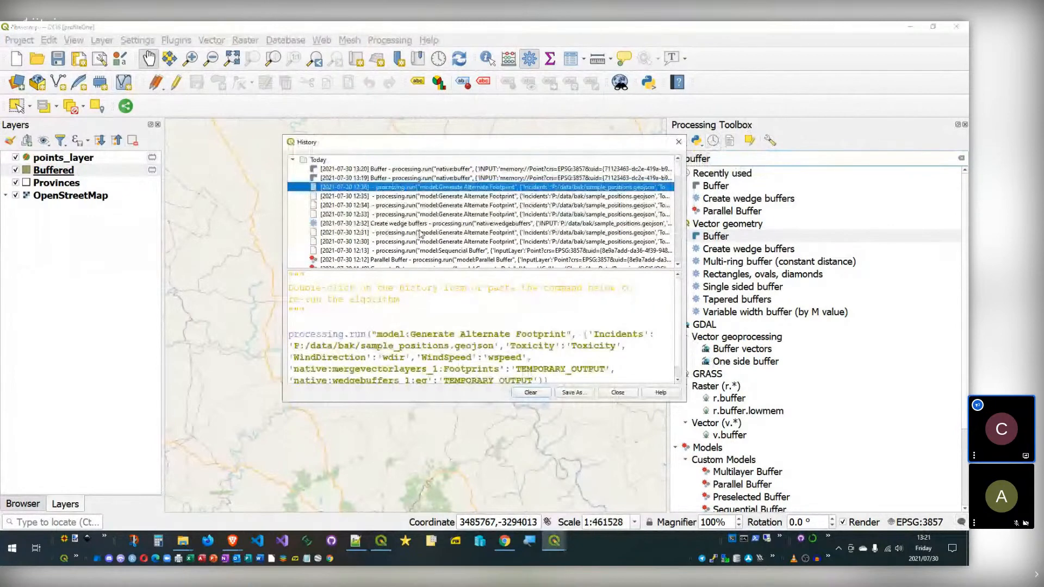
left_click(368, 264)
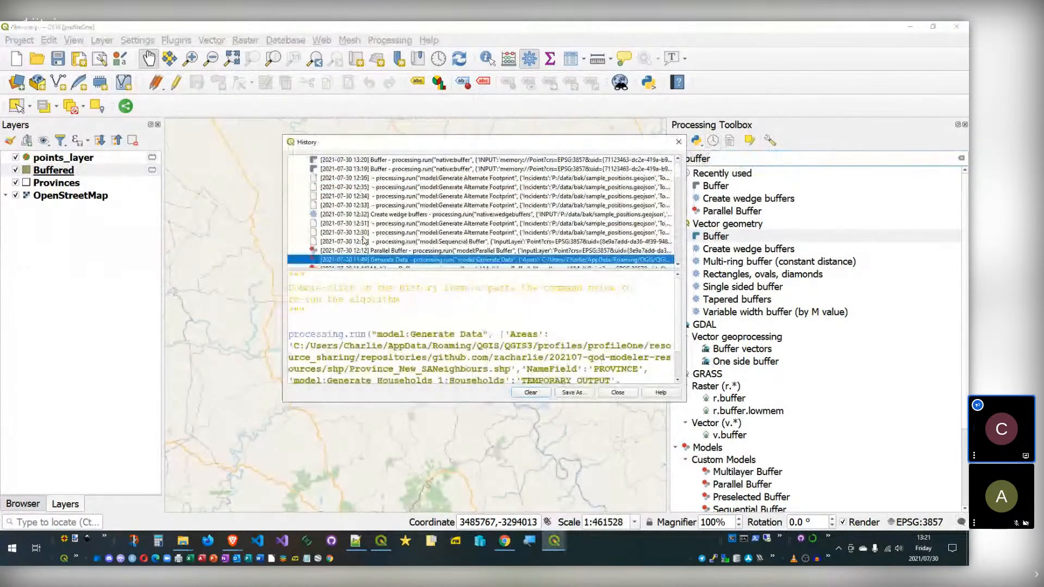
left_click(395, 169)
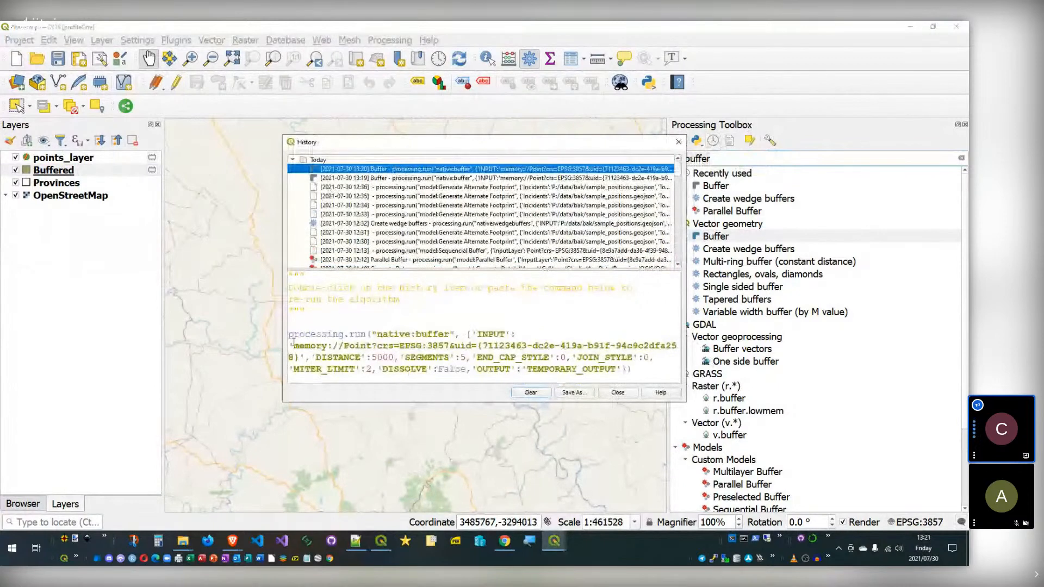
Step: Copy the full native:buffer command and close the History dialog
left_click_drag(293, 338, 654, 369)
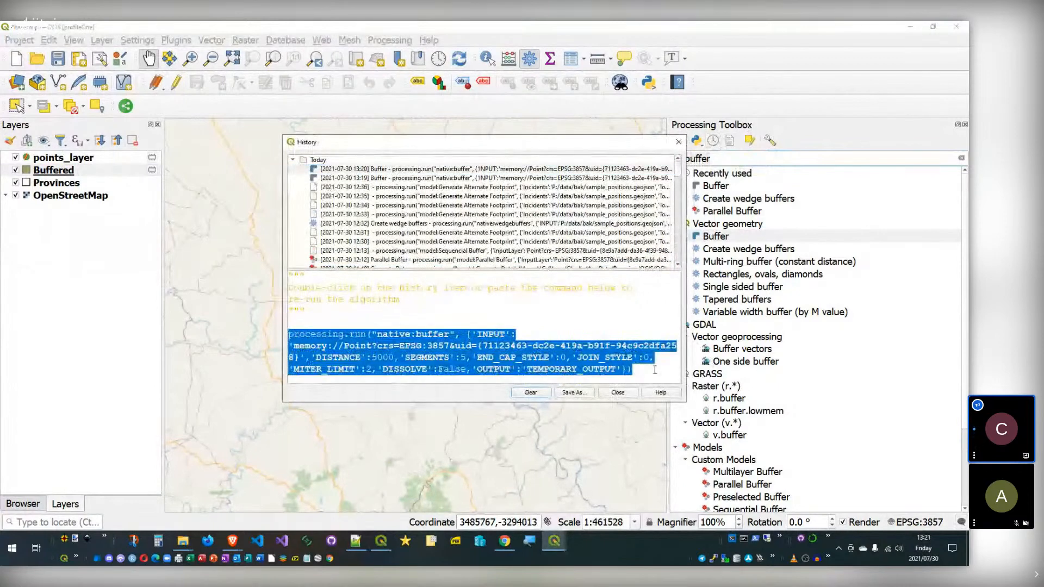
right_click(320, 335)
left_click(344, 340)
left_click(504, 346)
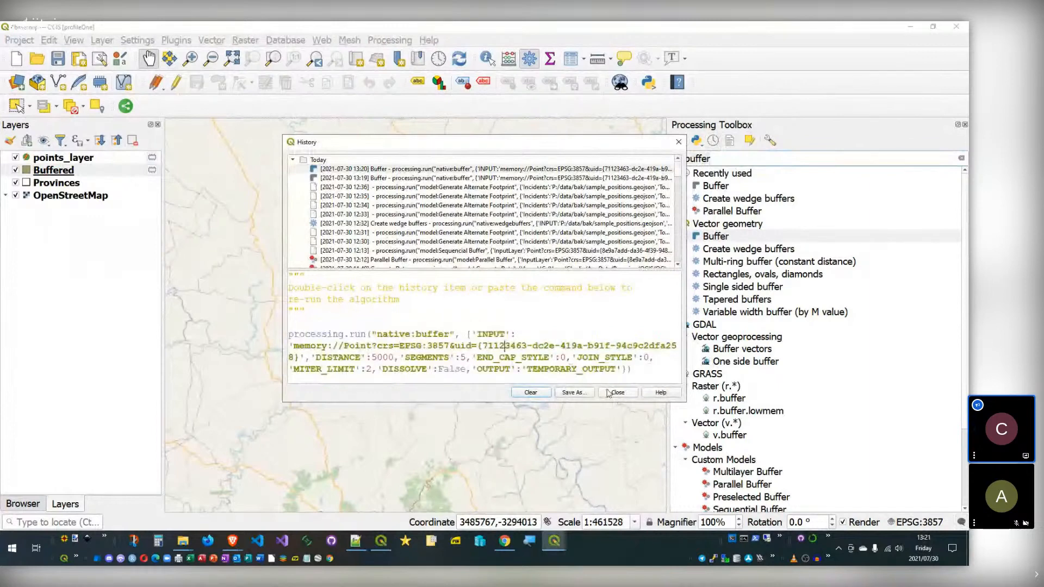
left_click(621, 393)
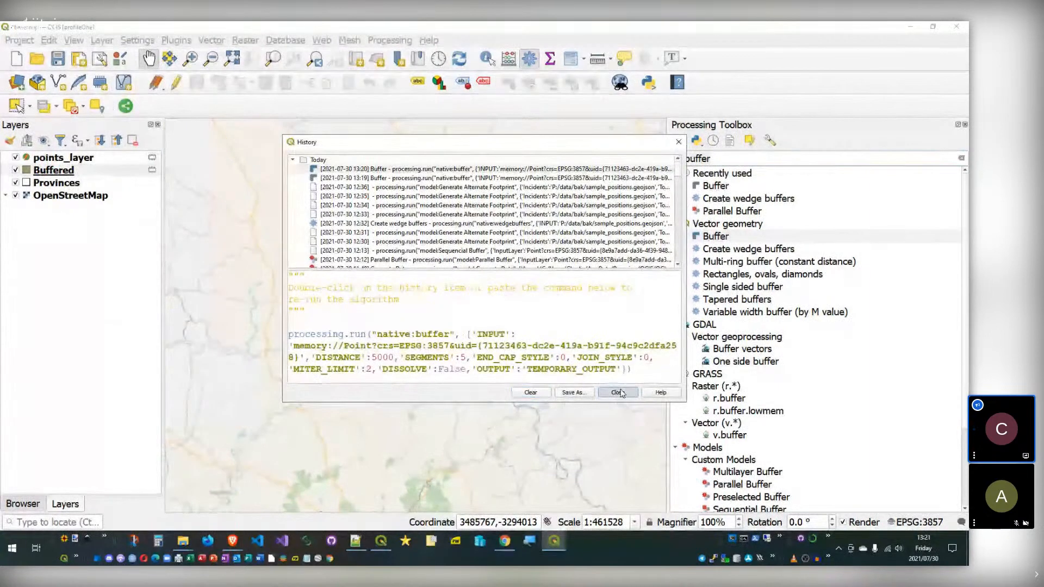
left_click(621, 393)
Step: Paste the copied native:buffer command into the Python Console and run it
key("ctrl+alt+p")
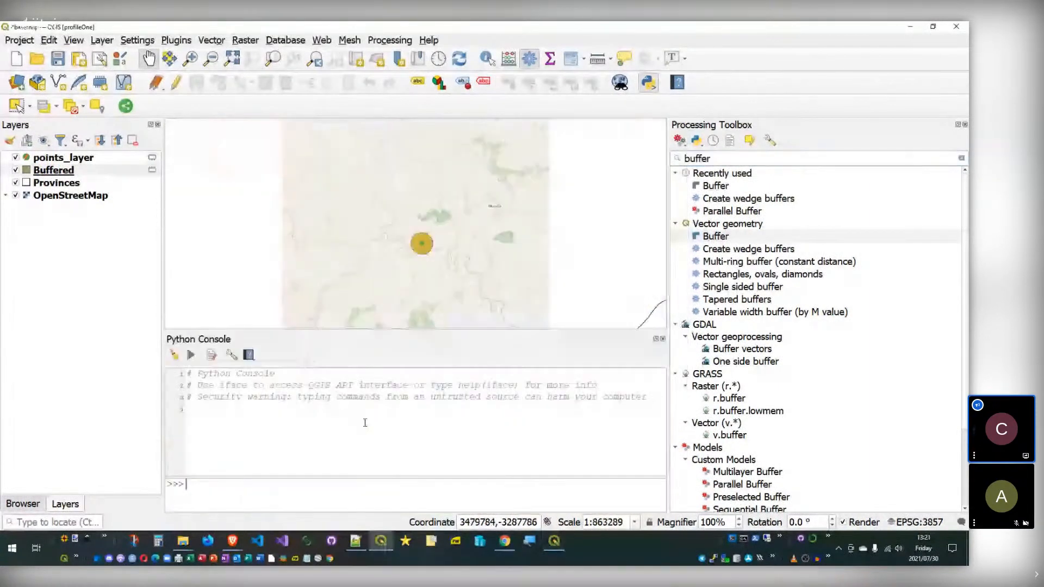
key("ctrl+v")
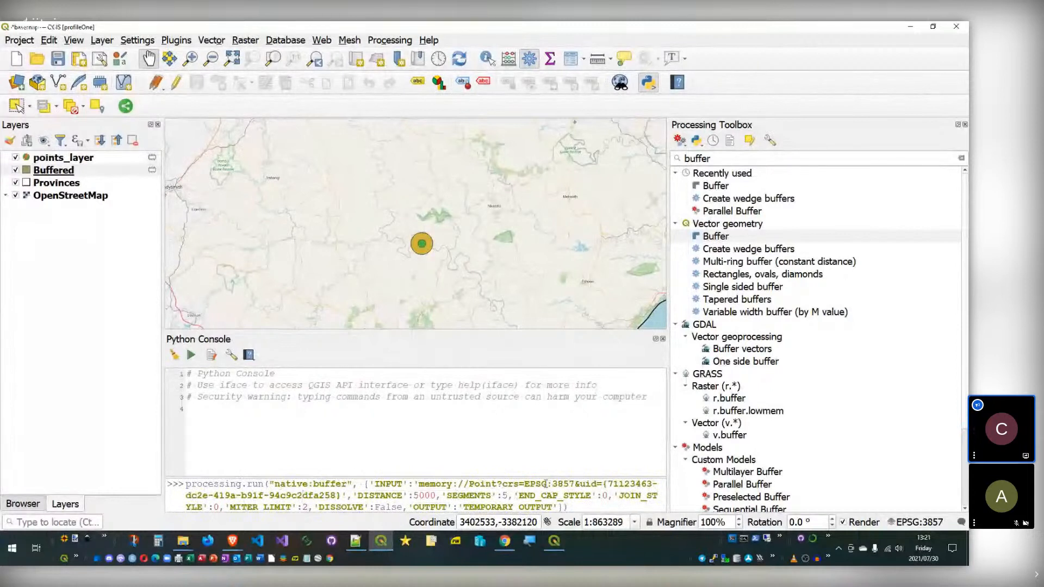
left_click(583, 508)
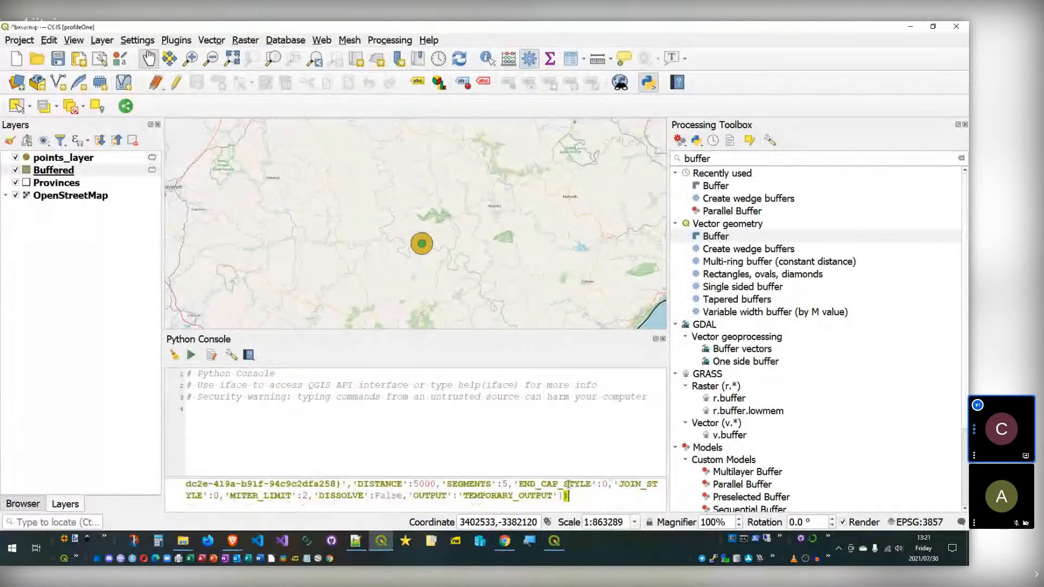
key("Return")
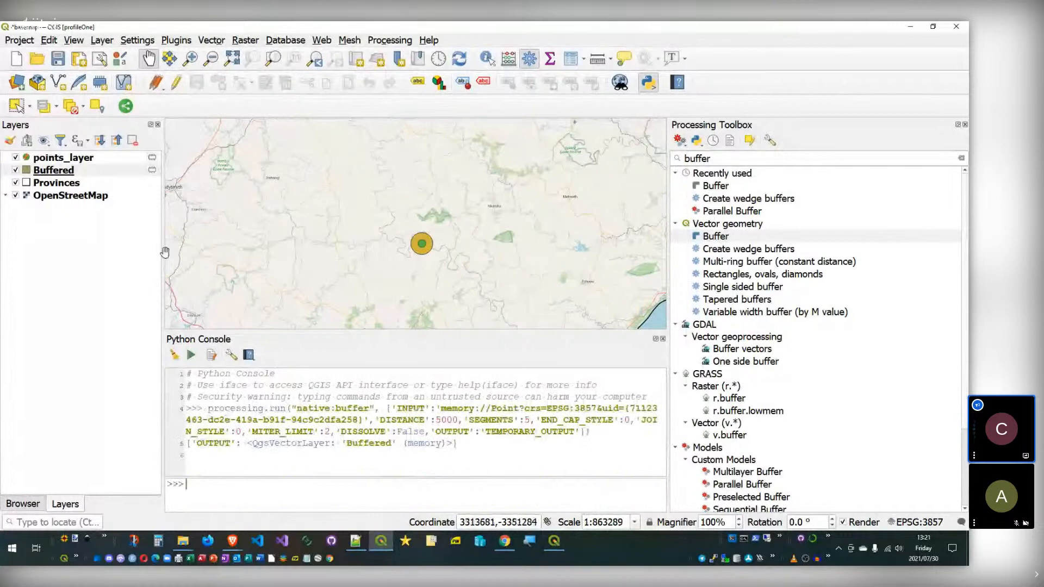
Step: Recall the previous processing.run buffer command and enlarge the console's input area
left_click(80, 170)
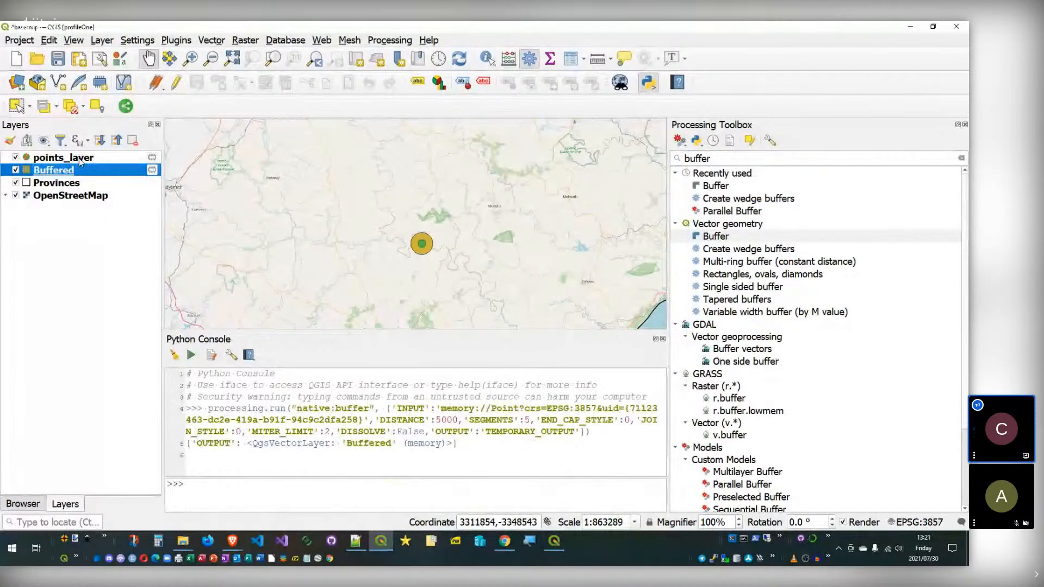
left_click(64, 158)
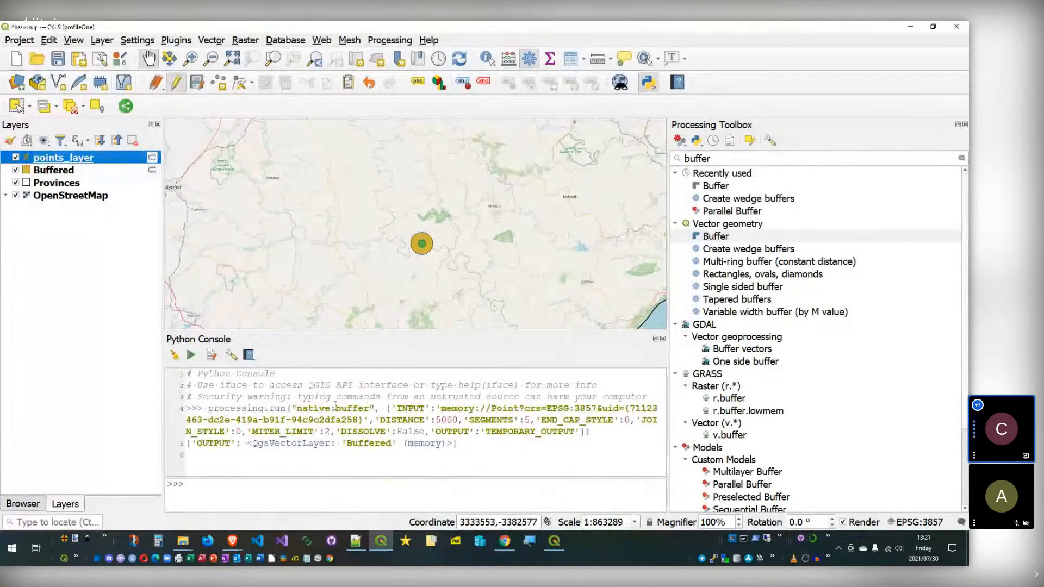
left_click_drag(208, 408, 288, 409)
left_click(279, 467)
left_click(274, 487)
key("Up")
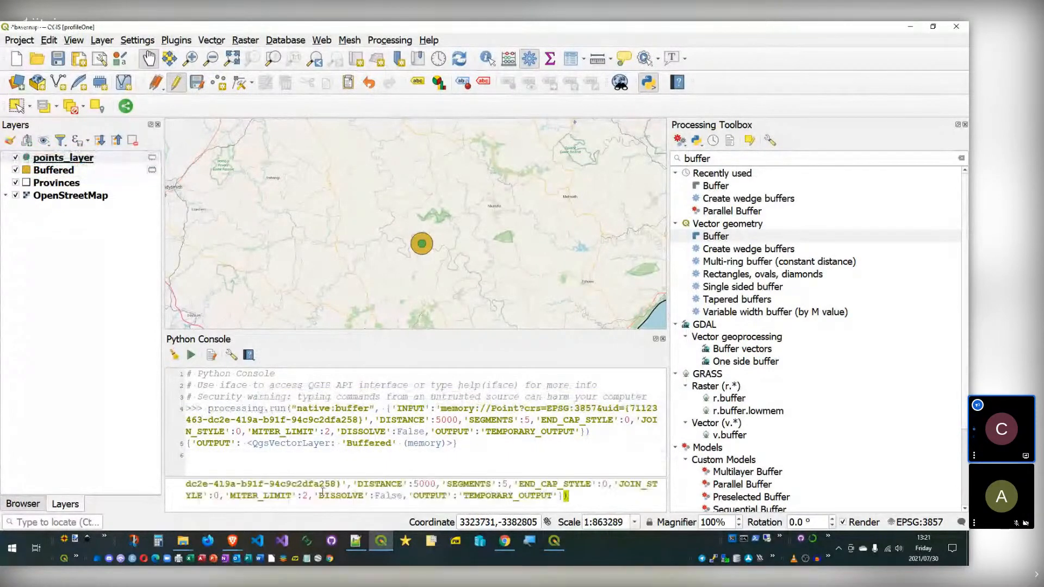
scroll(342, 485, "up", 1)
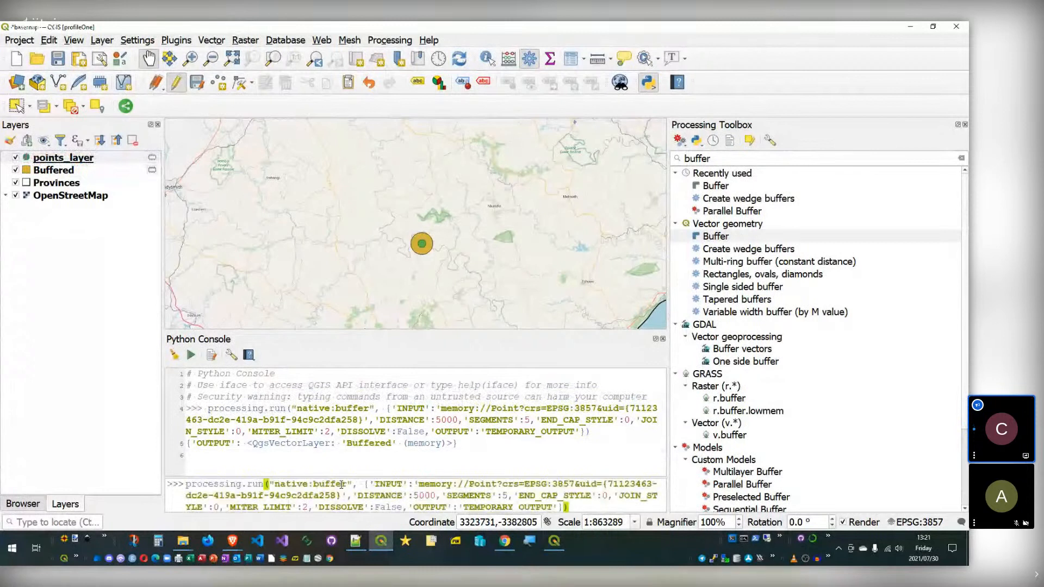
scroll(341, 484, "down", 1)
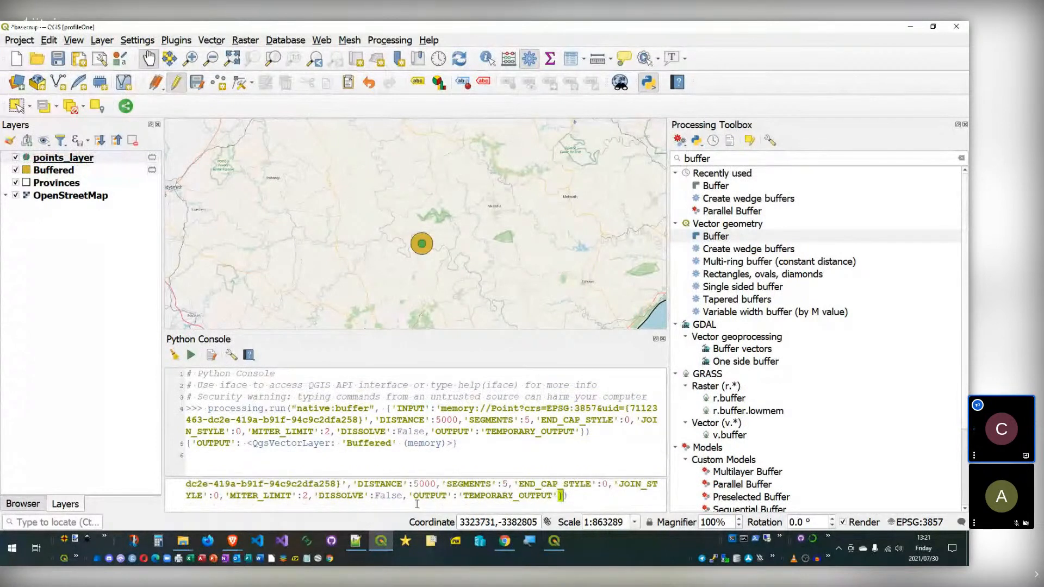
left_click_drag(422, 477, 420, 438)
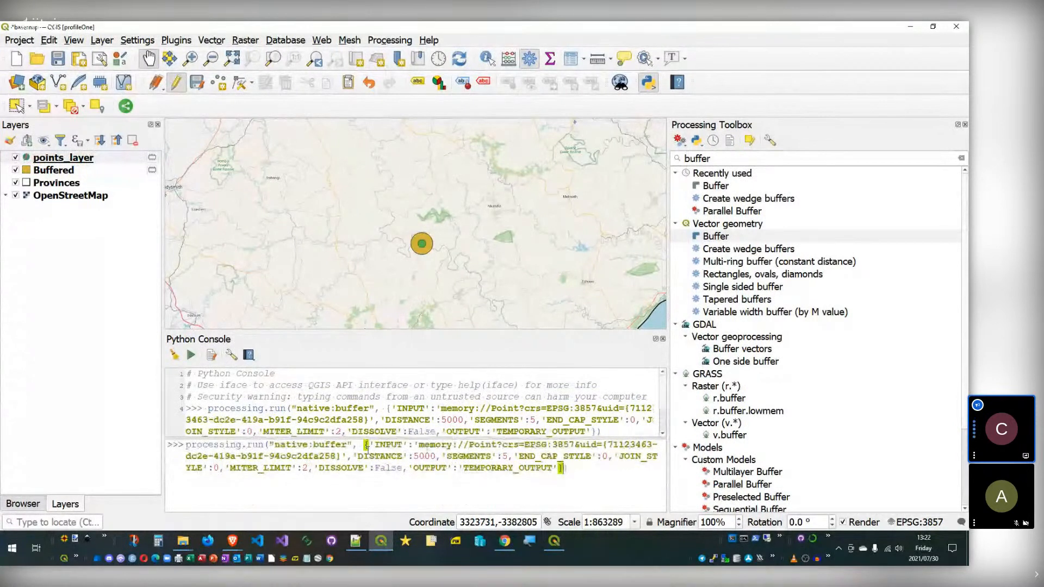
Step: Change processing.run to processing.runAndLoad in the buffer command and execute it
left_click(270, 445)
type("AndI")
key("BackSpace")
key("BackSpace")
key("BackSpace")
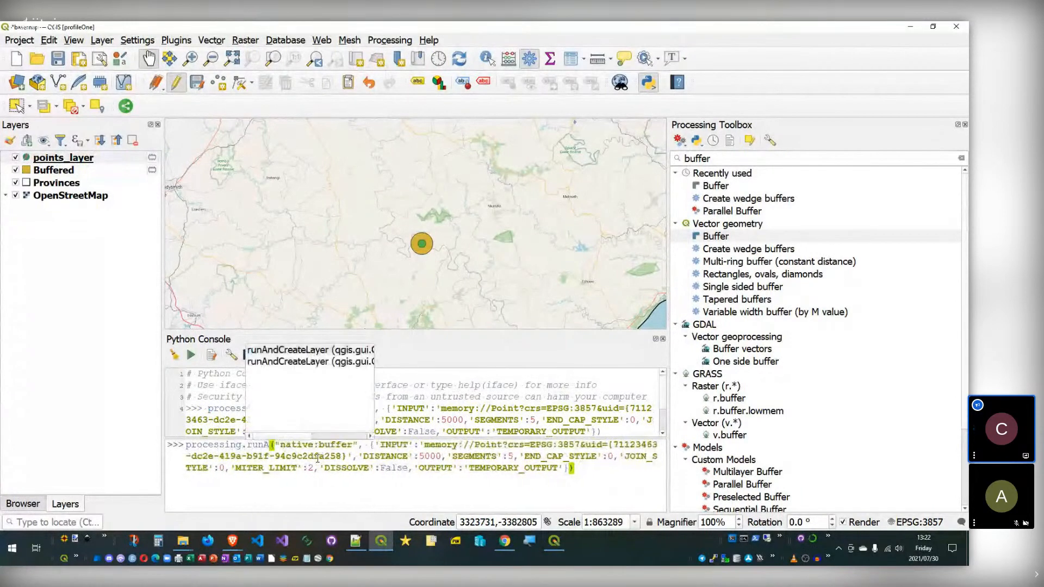
type("ndLo")
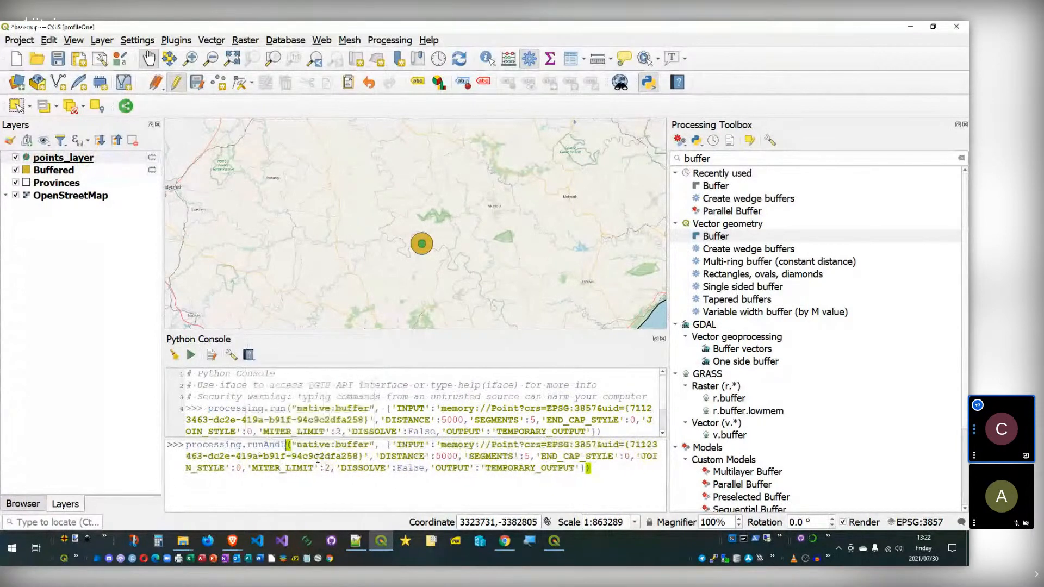
type("ad")
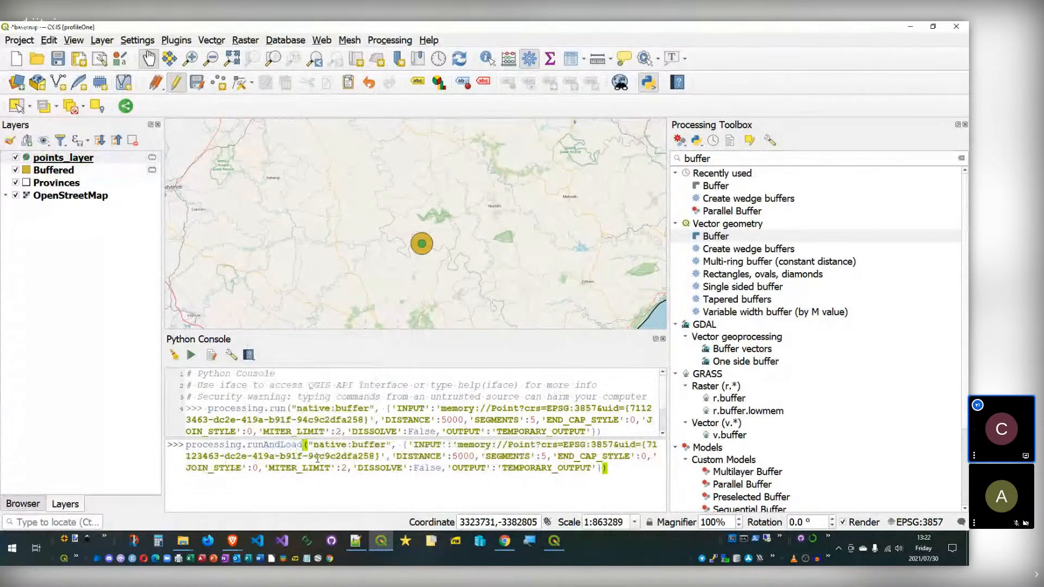
key("Return")
Step: Review the resulting traceback, clear the console output, and close the Python Console
scroll(279, 405, "up", 2)
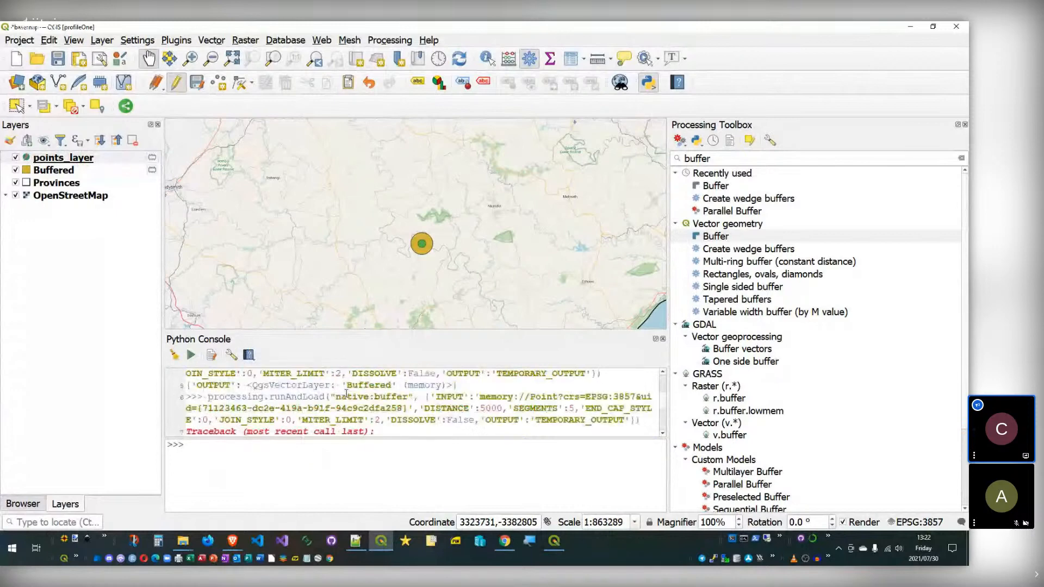
scroll(359, 400, "down", 1)
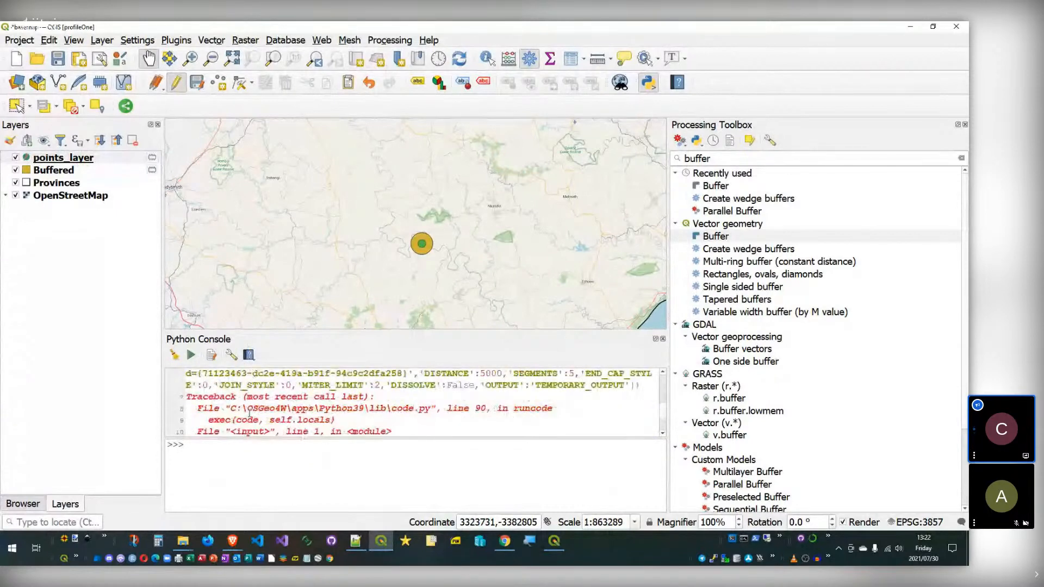
scroll(334, 392, "up", 1)
scroll(334, 391, "up", 2)
scroll(315, 389, "down", 3)
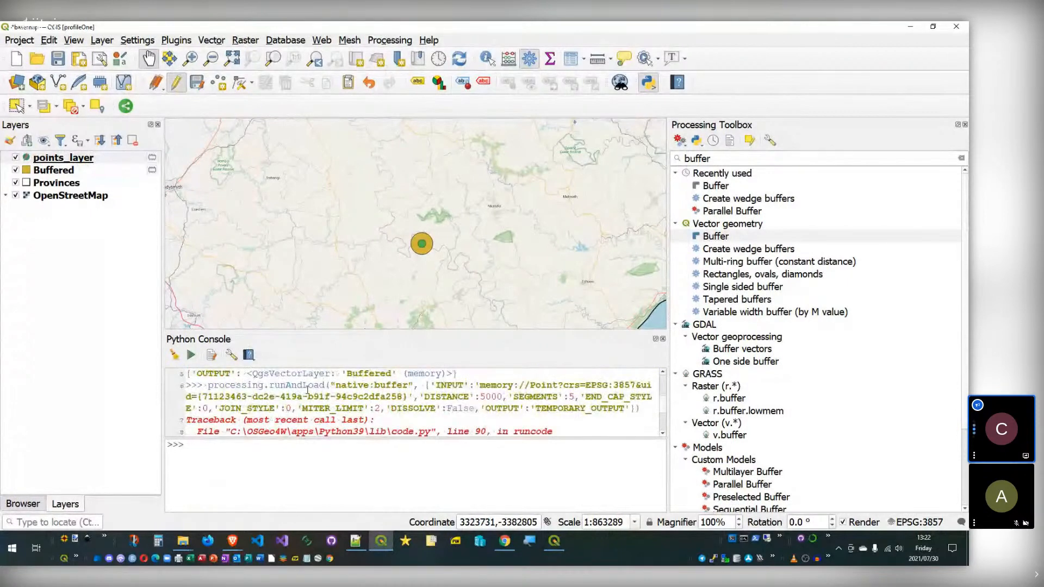
left_click_drag(325, 384, 219, 373)
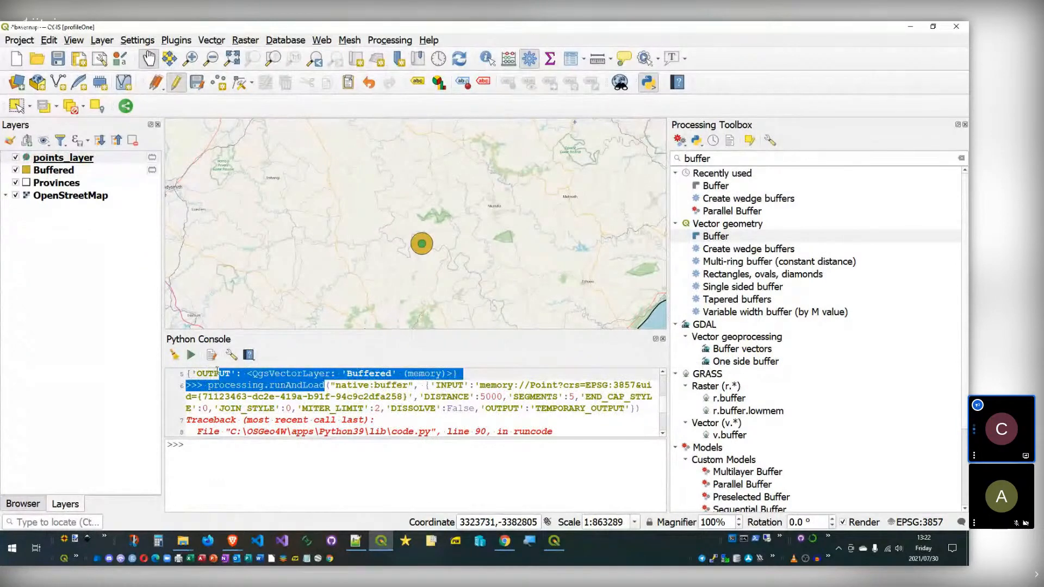
left_click(174, 355)
left_click(662, 339)
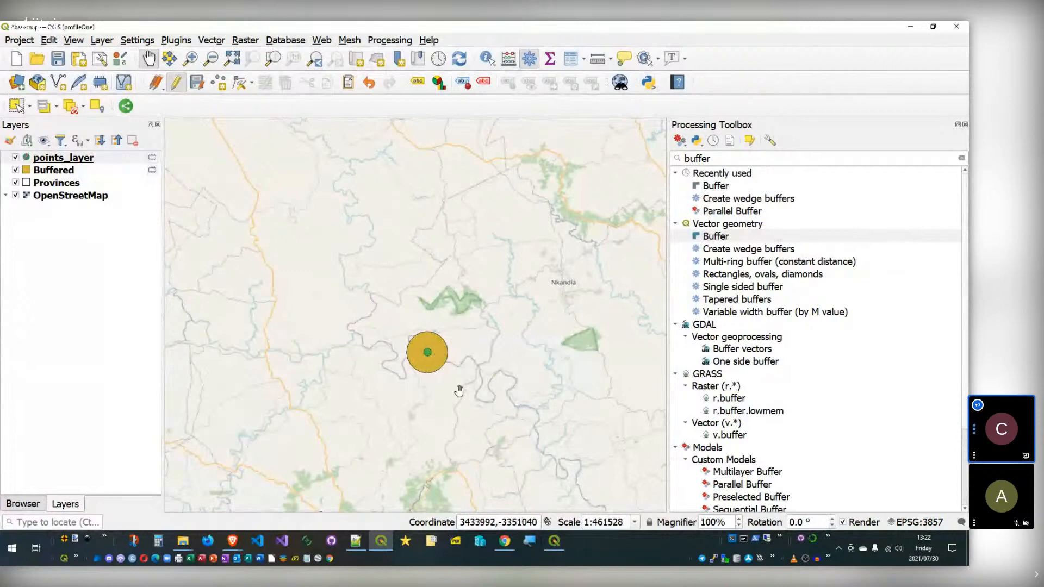
Step: Clear the 'buffer' search from the Processing Toolbox in the main QGIS window
left_click(553, 544)
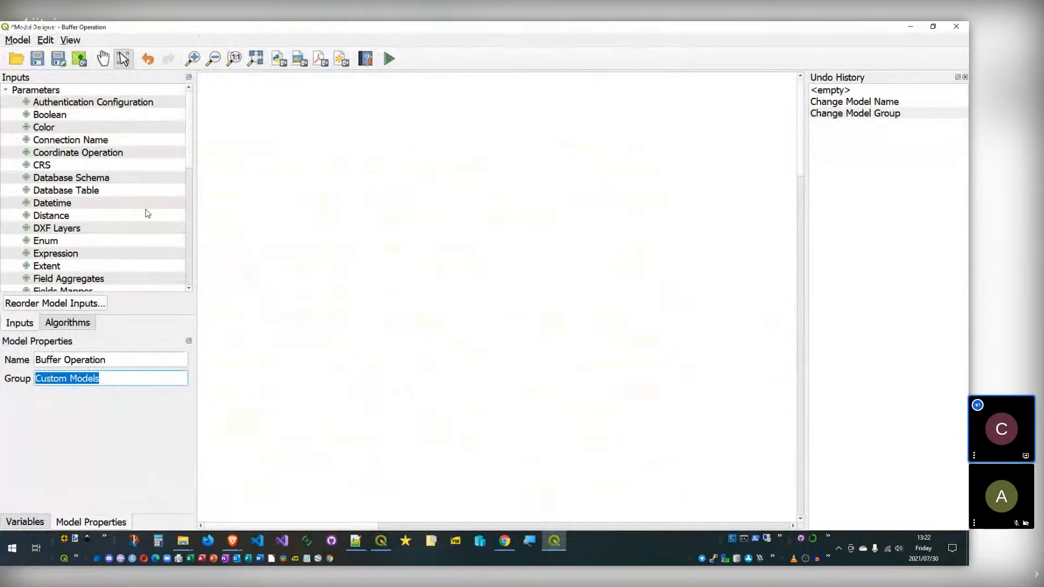
scroll(146, 194, "down", 6)
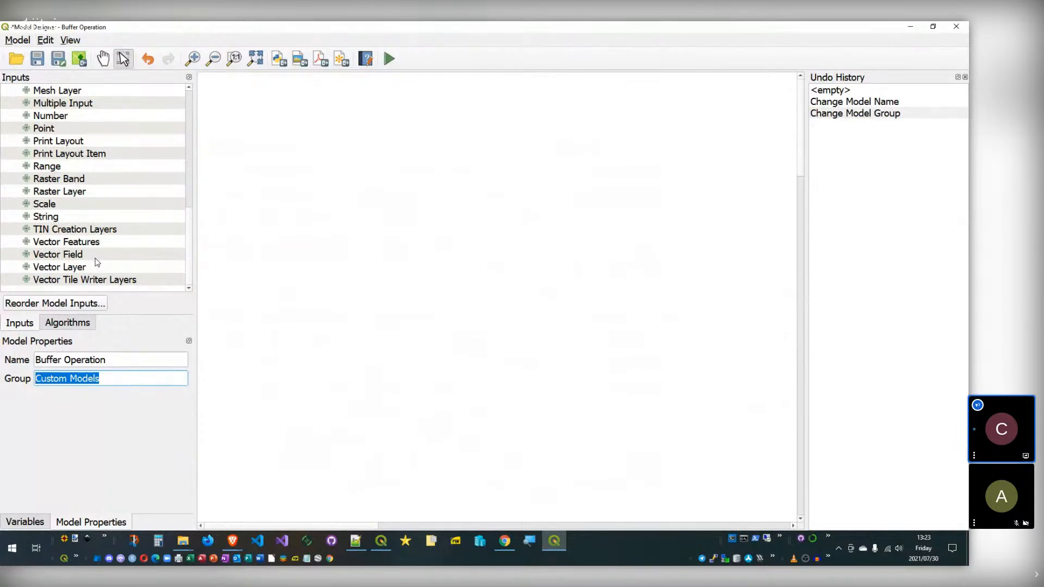
left_click(382, 540)
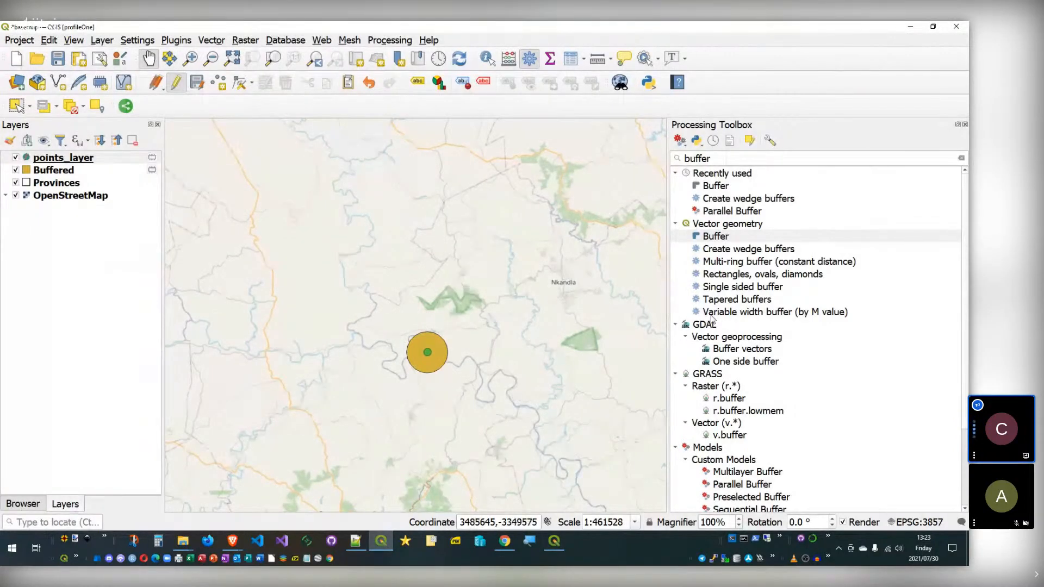
left_click(962, 159)
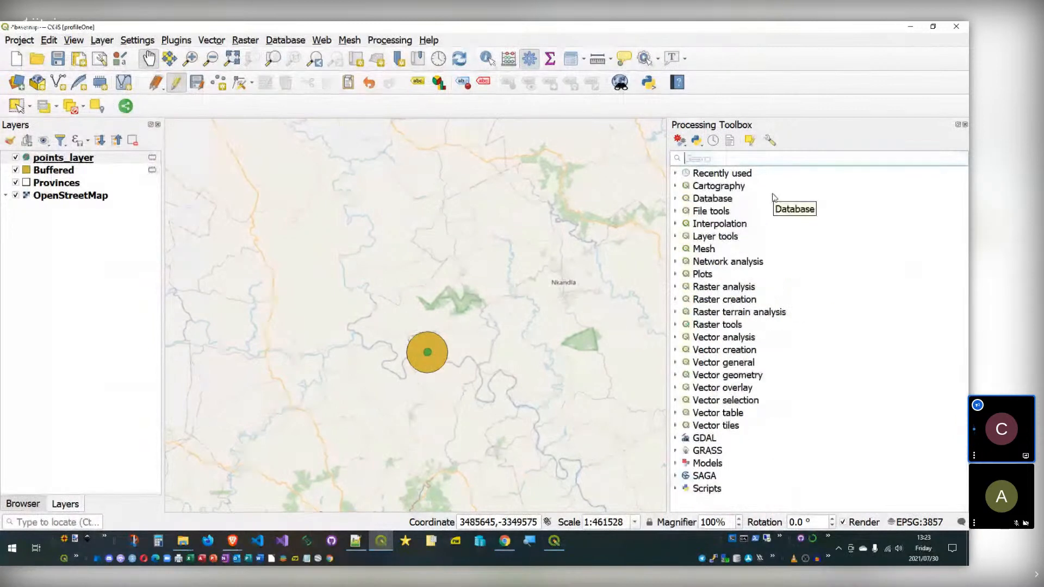
Step: Go back to the Buffer Operation model designer and scroll its inputs panel
left_click(554, 540)
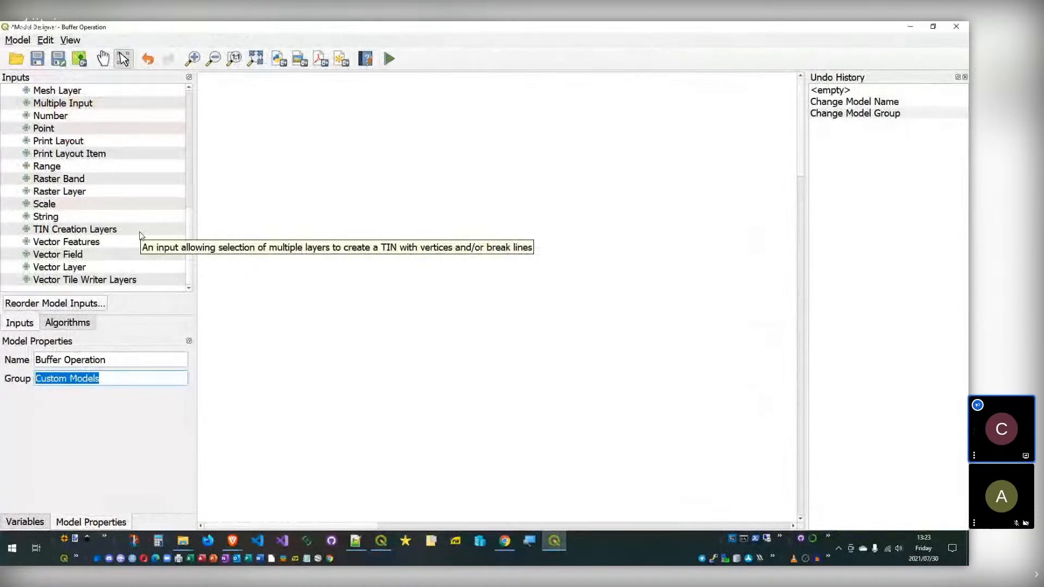
left_click_drag(188, 222, 200, 105)
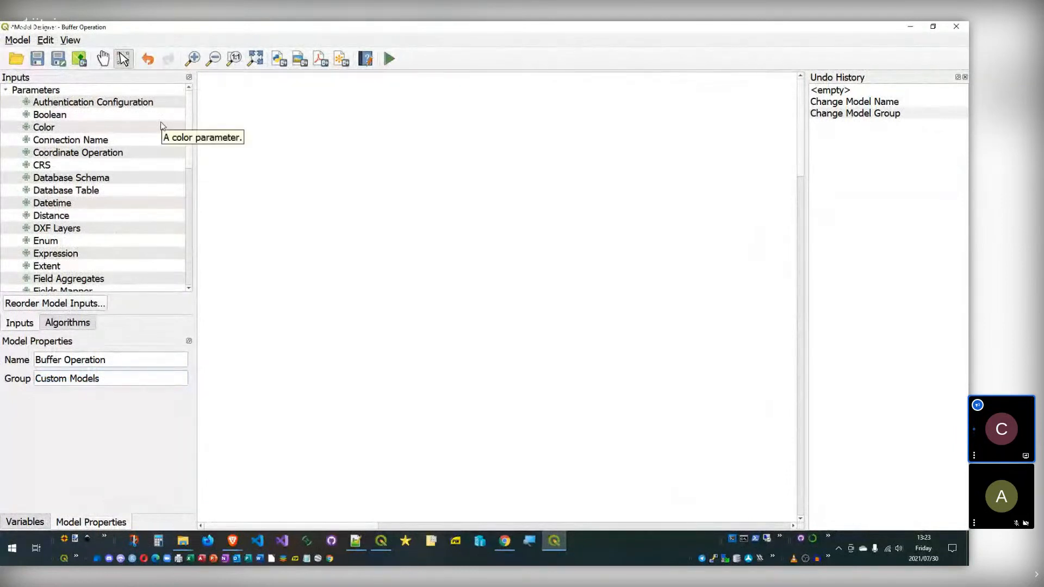
scroll(189, 217, "down", 8)
scroll(185, 272, "down", 1)
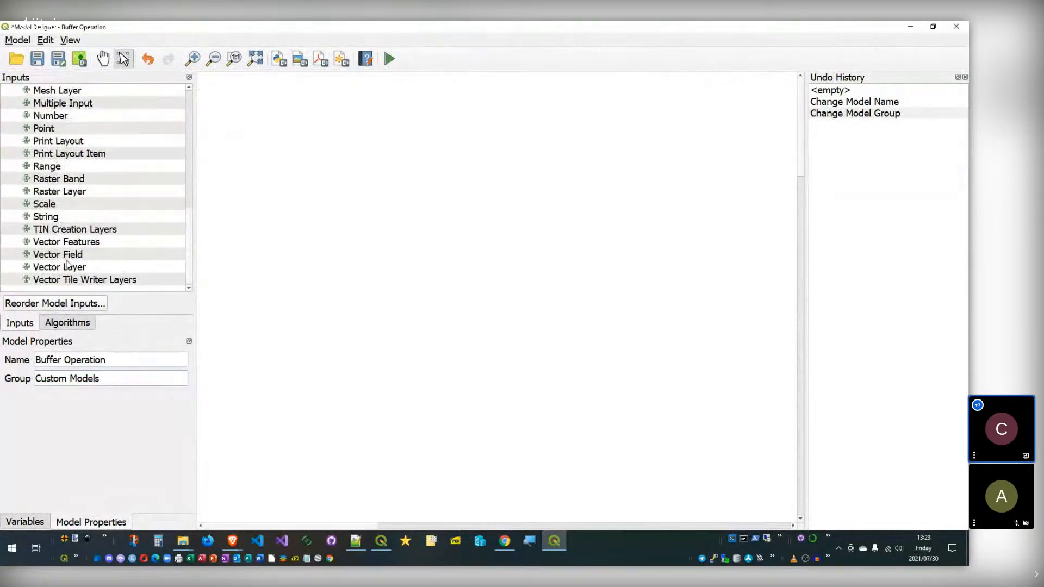
Step: Create a Vector Layer input described as 'Input' with Any Geometry Type
double_click(71, 267)
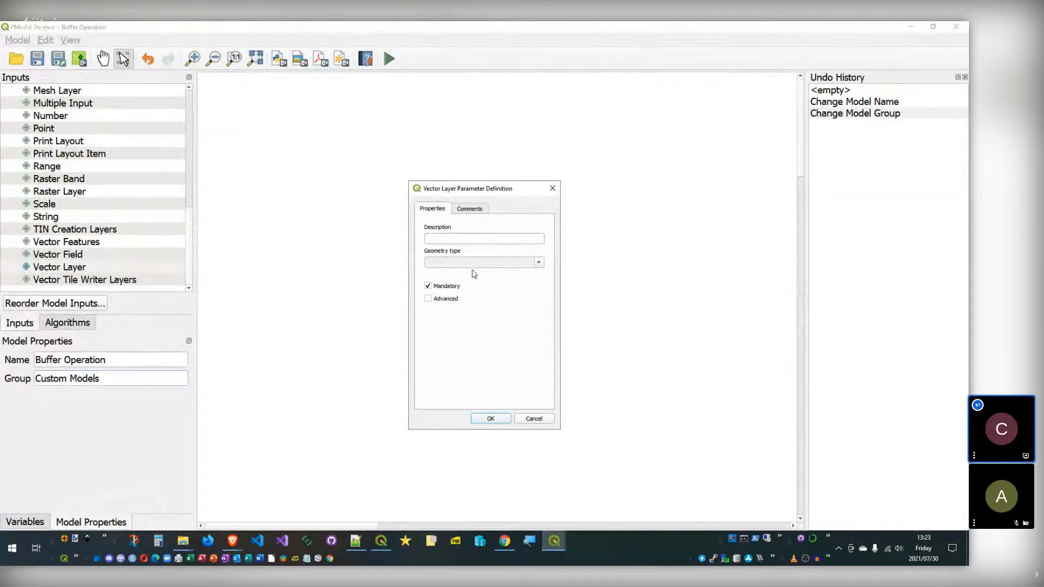
left_click(538, 264)
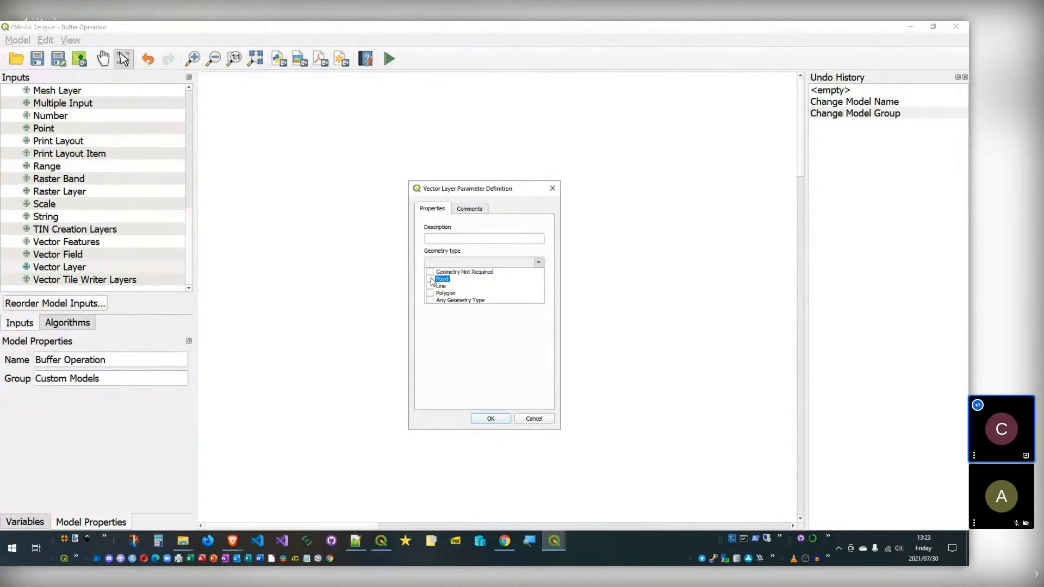
left_click(462, 239)
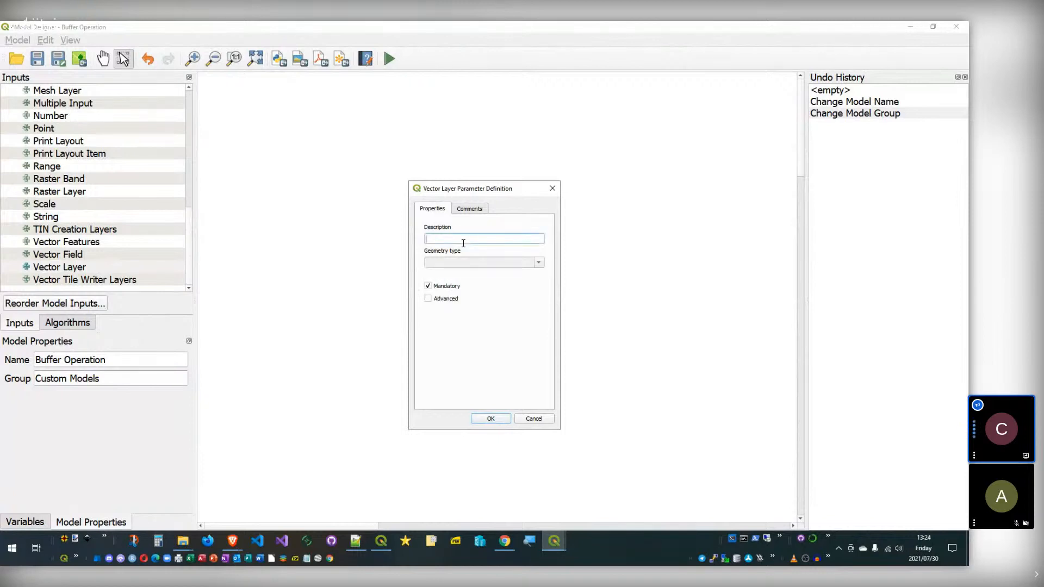
type("Input")
left_click(539, 263)
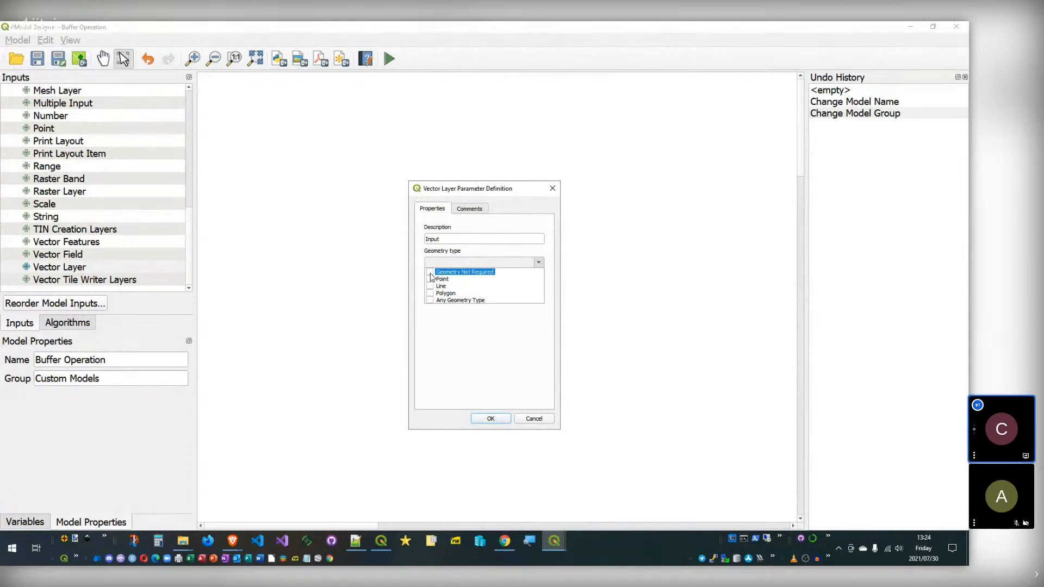
left_click(430, 301)
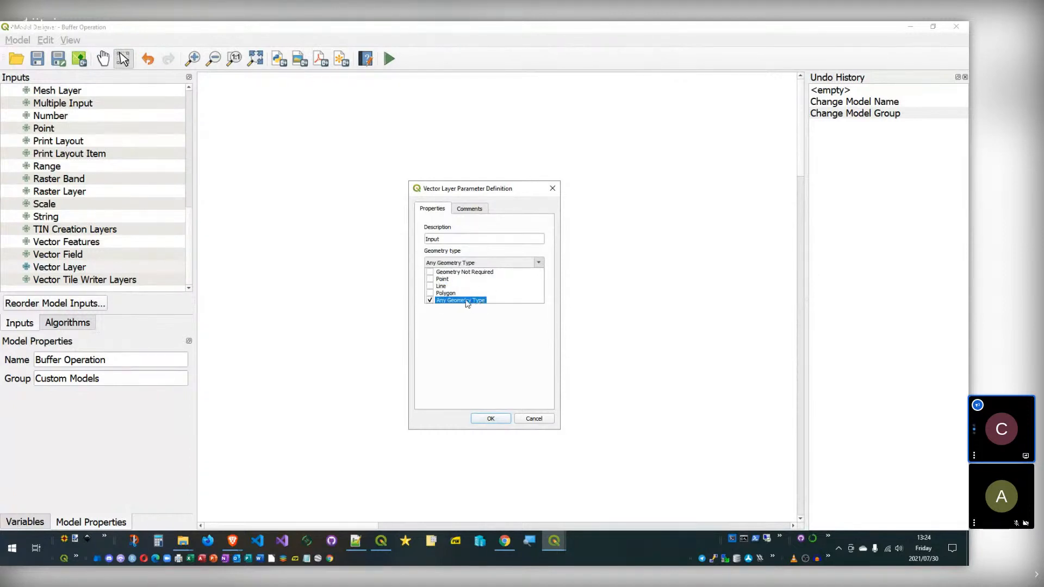
left_click(472, 364)
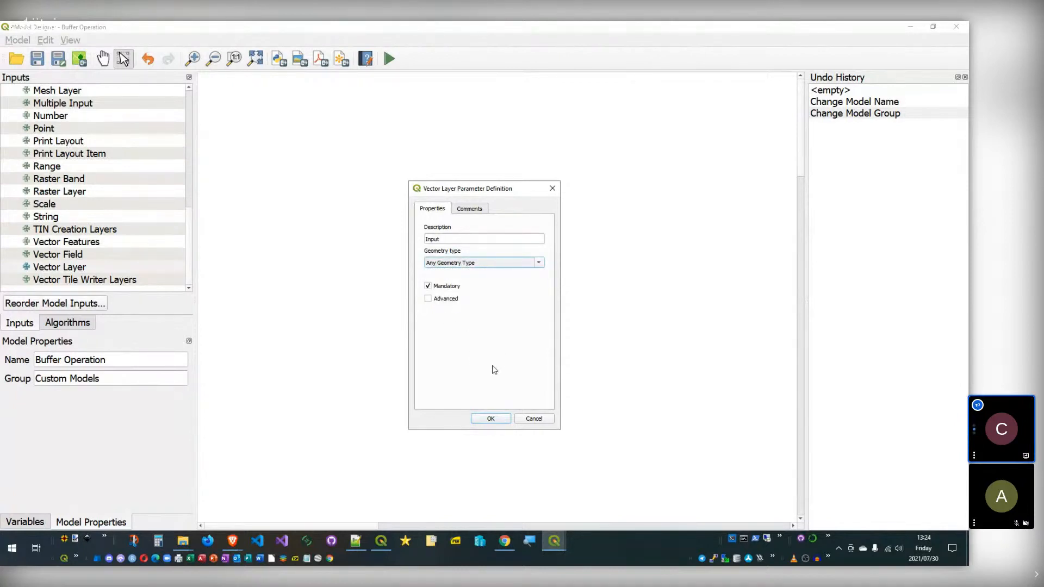
left_click(495, 418)
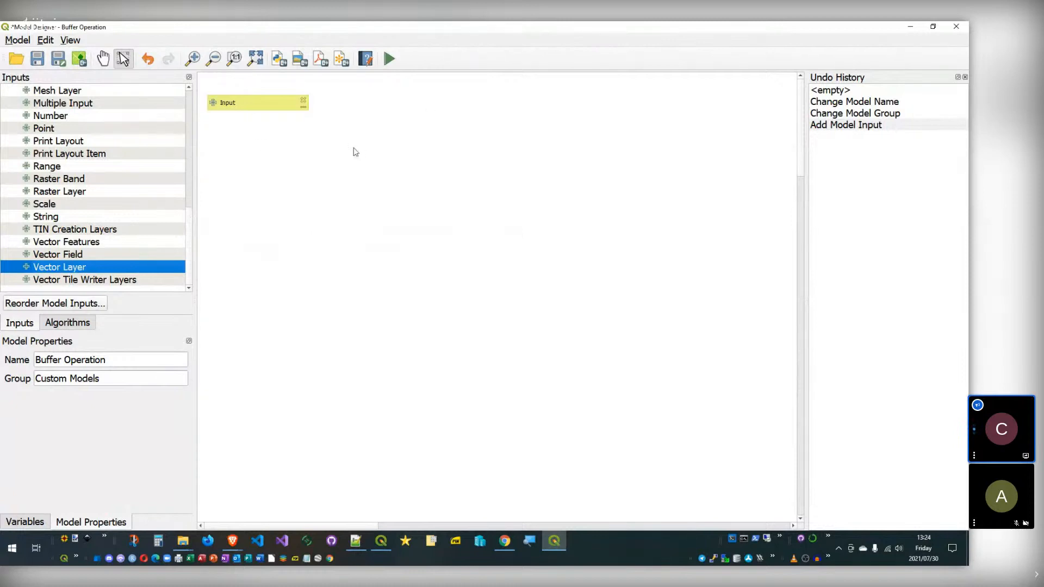
scroll(128, 221, "up", 8)
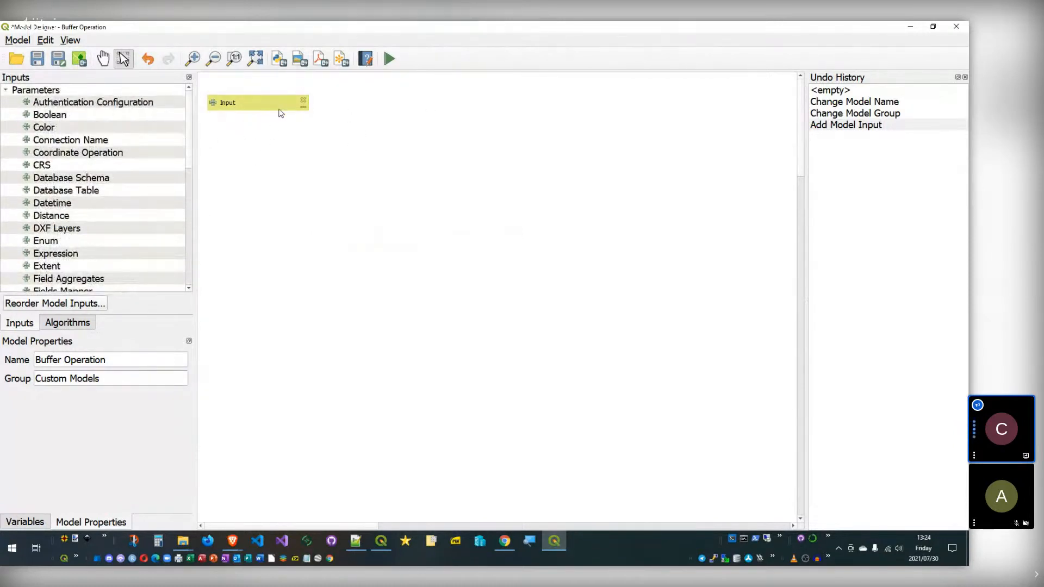
scroll(189, 157, "down", 1)
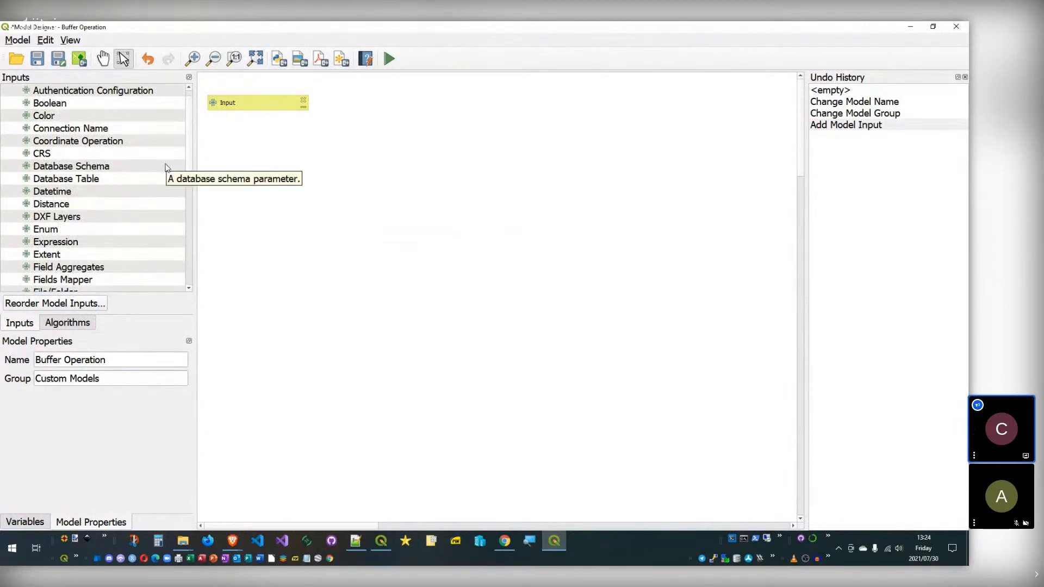
scroll(168, 168, "down", 1)
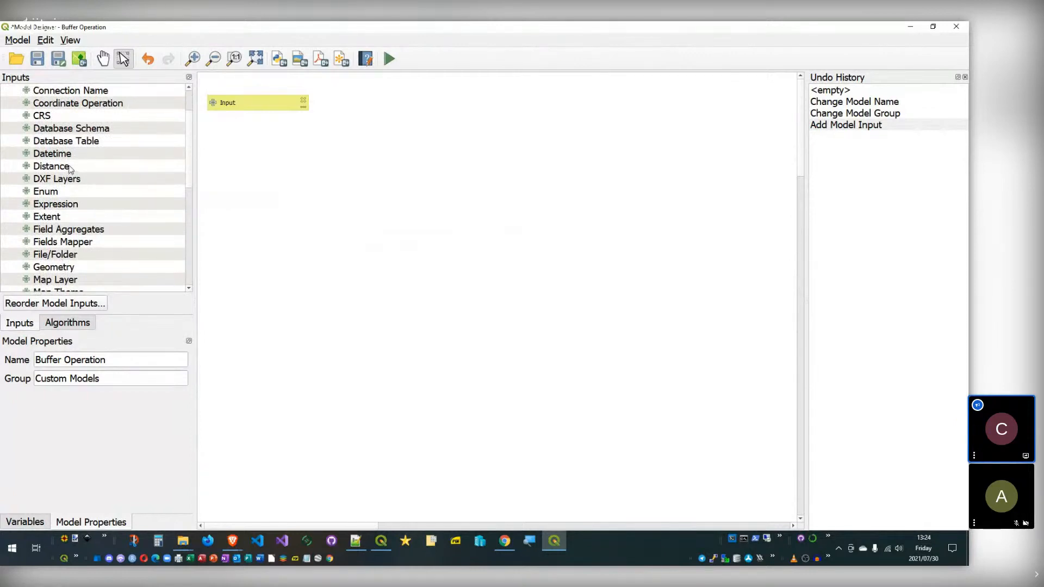
scroll(84, 209, "down", 1)
scroll(86, 210, "up", 1)
scroll(74, 216, "down", 1)
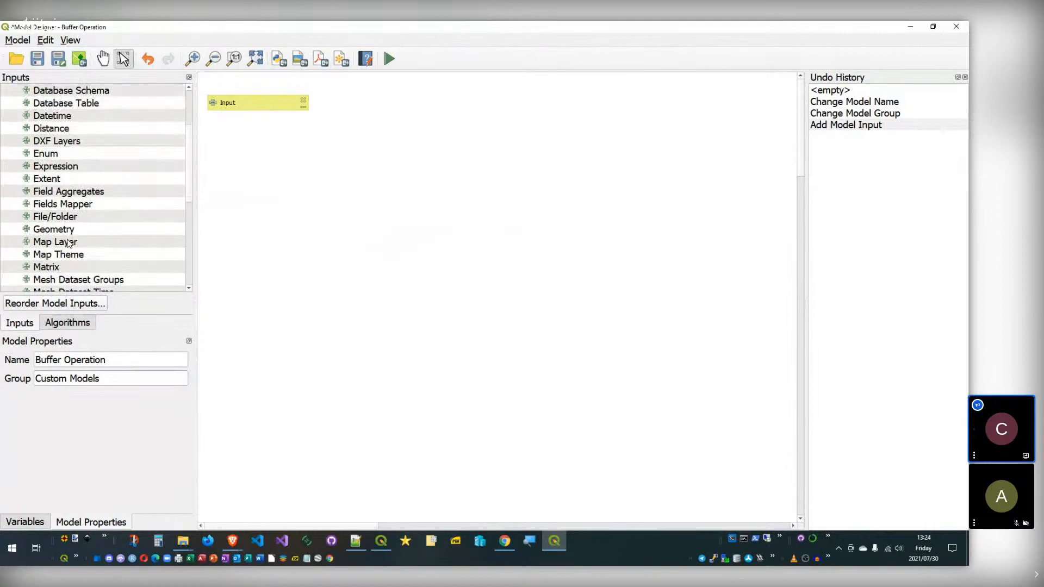
scroll(106, 260, "up", 1)
left_click(62, 167)
scroll(91, 174, "up", 2)
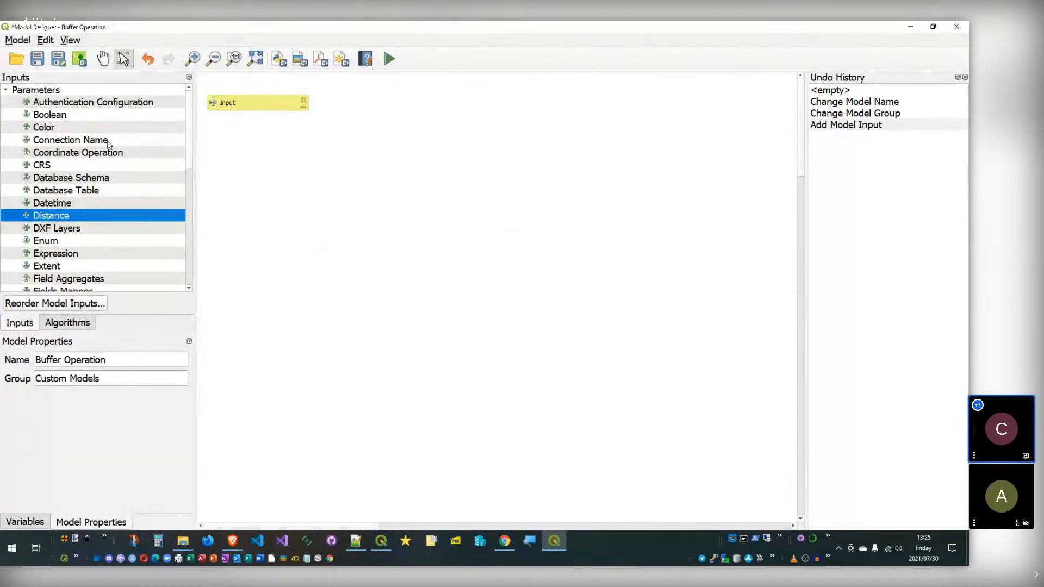
Step: Start adding a CRS input to the model, then cancel it
left_click(53, 167)
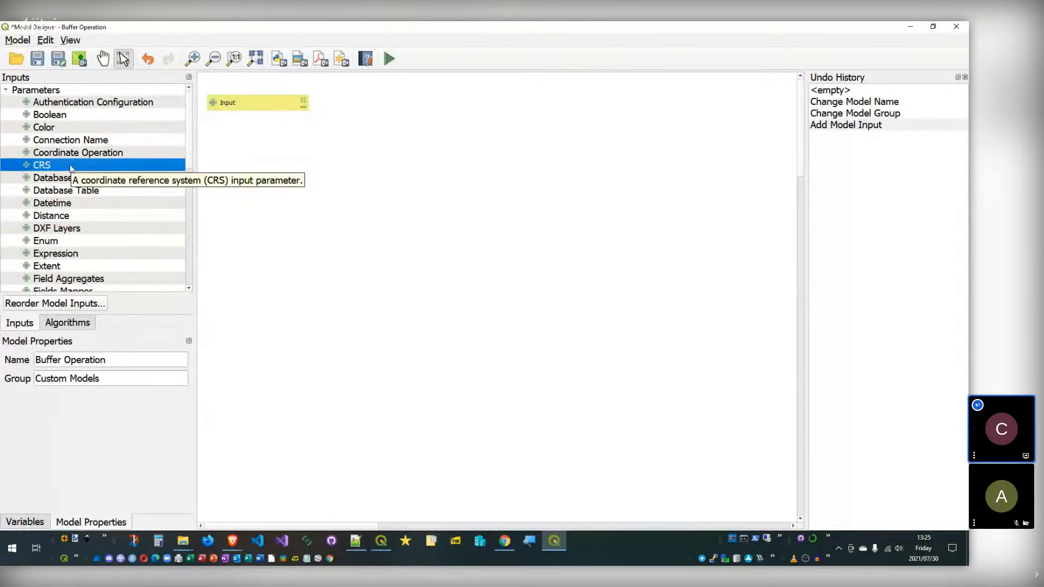
left_click_drag(76, 165, 356, 251)
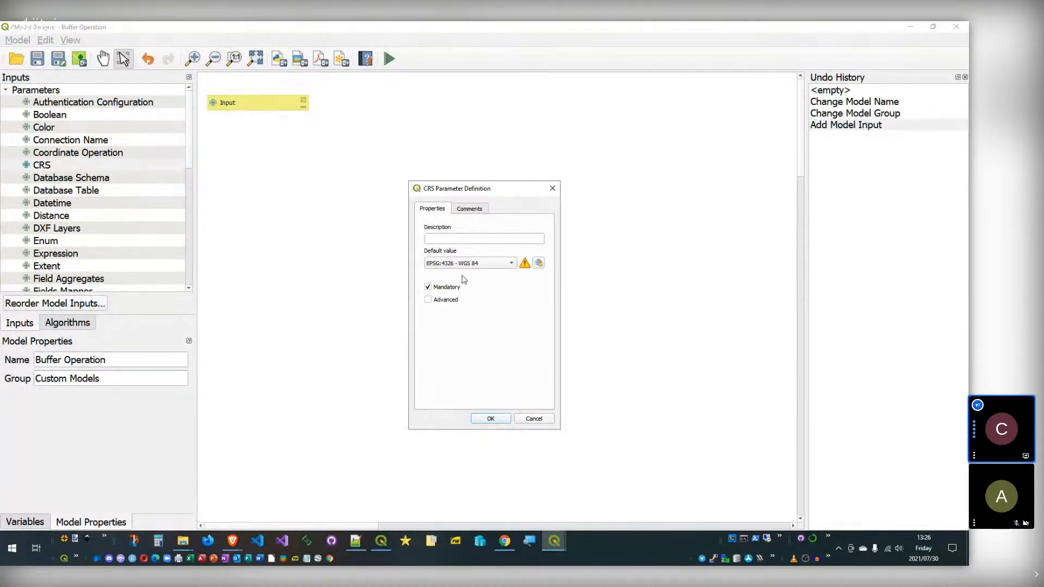
left_click(533, 418)
scroll(87, 179, "down", 2)
scroll(87, 179, "down", 2)
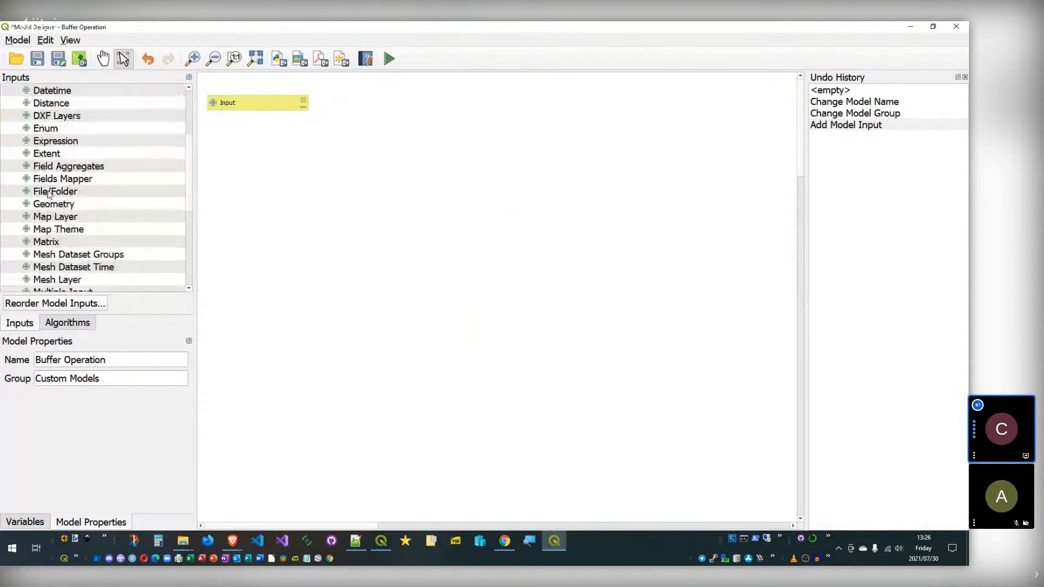
scroll(48, 197, "down", 3)
Step: Add an Integer Number input described as 'Buffer Distance'
left_click(55, 195)
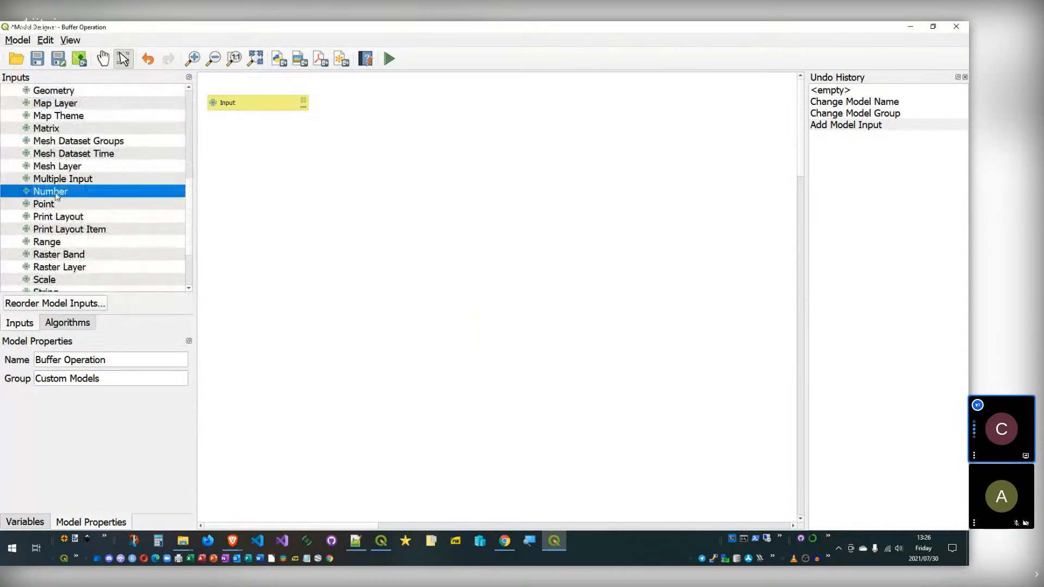
double_click(56, 193)
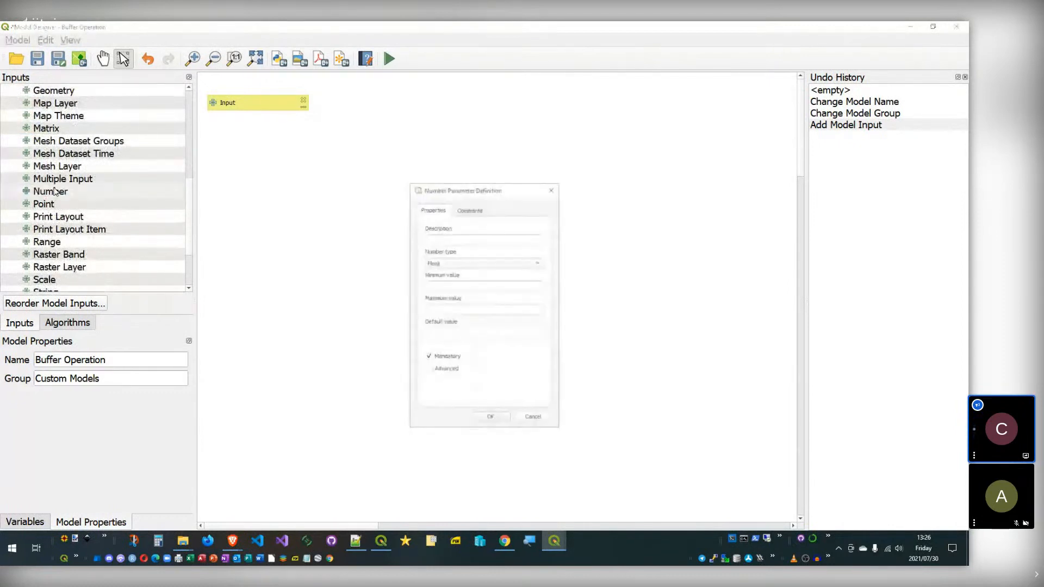
left_click(478, 263)
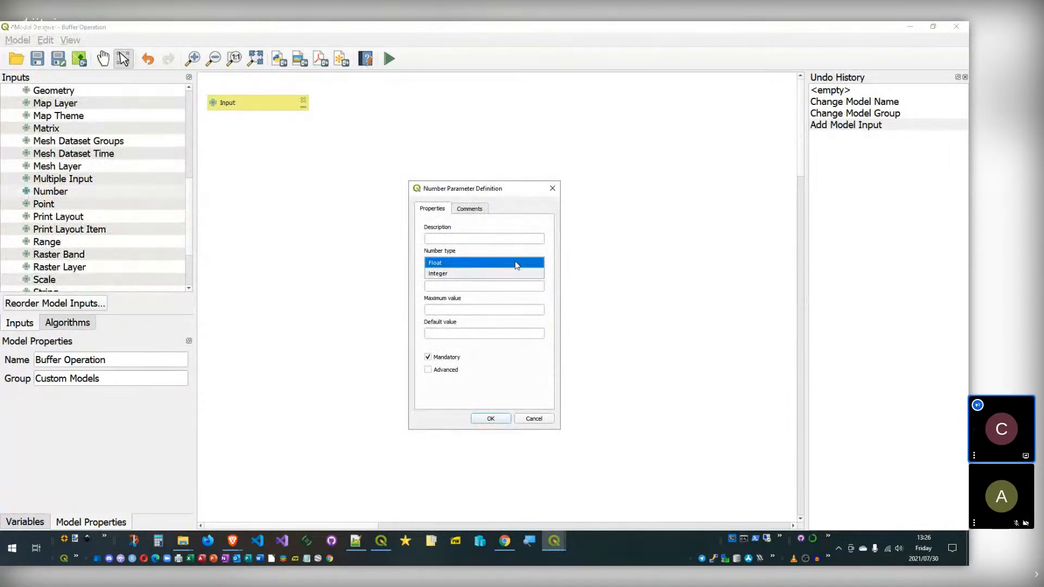
left_click(430, 273)
left_click(472, 237)
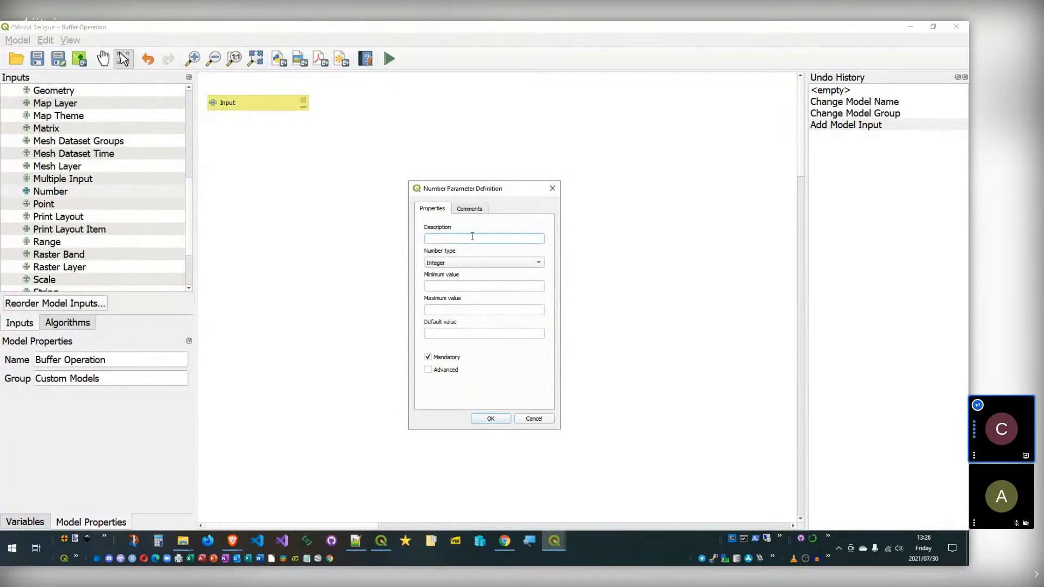
type("Buffer Distance")
left_click(481, 266)
left_click(480, 263)
Step: Give Buffer Distance minimum 1000, maximum 10000 and default 5000, and add it
left_click(479, 287)
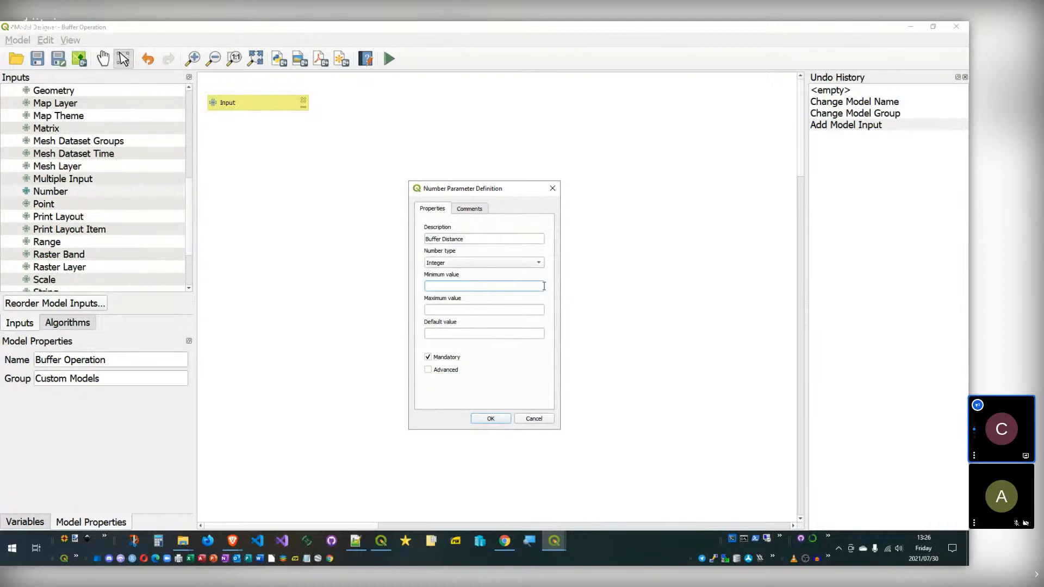
type("1000")
left_click(490, 310)
type("1000")
left_click(435, 331)
type("5000")
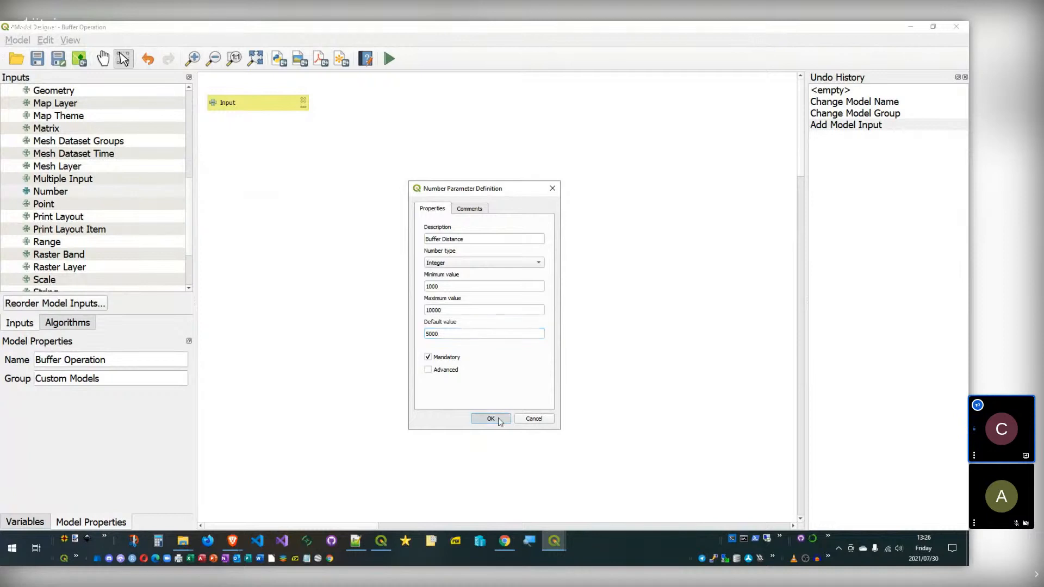
left_click(464, 309)
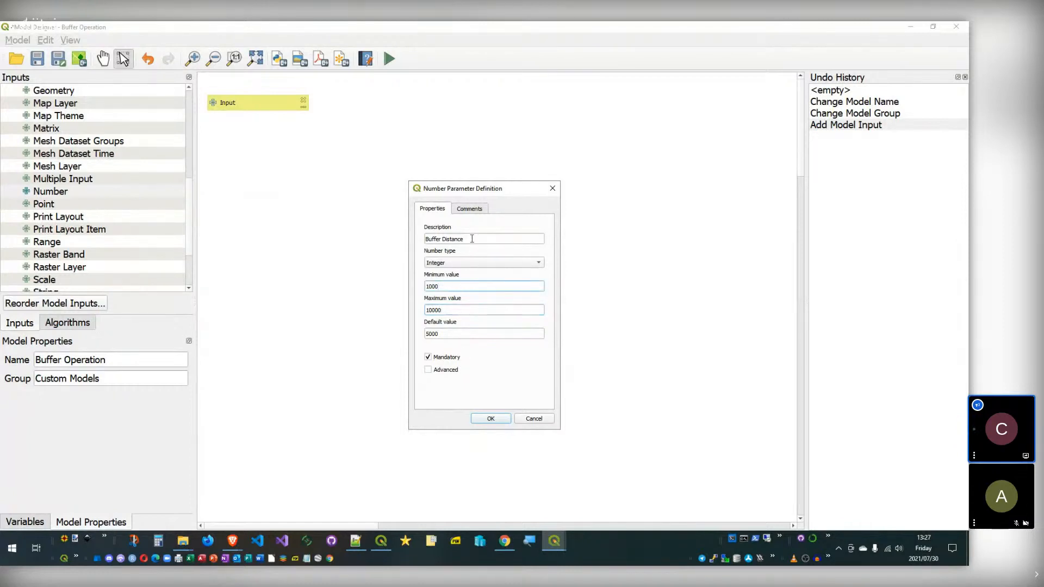
left_click(491, 418)
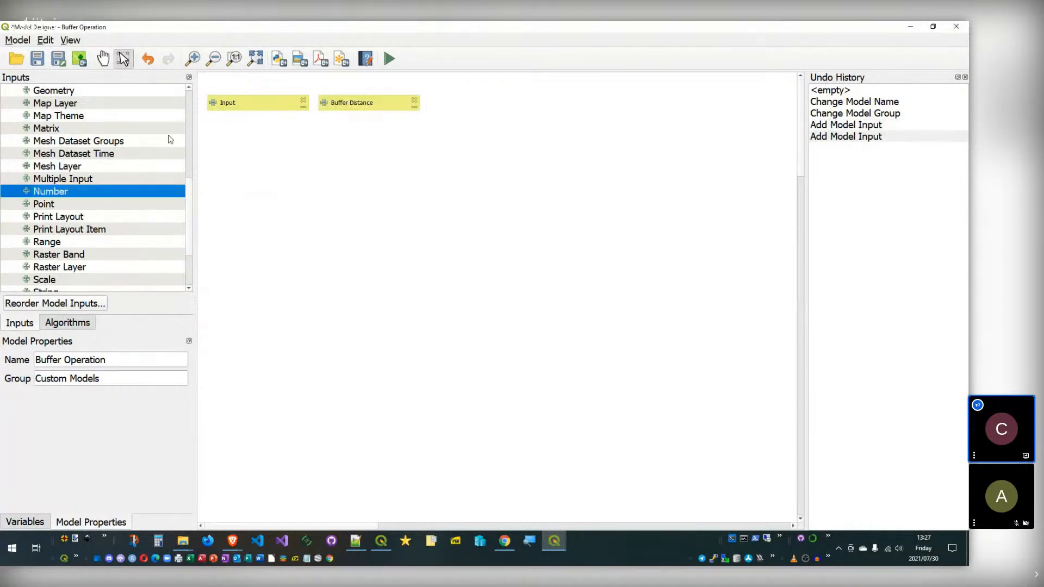
Step: Filter the Algorithms list beside the model canvas by 'buffer'
scroll(82, 182, "up", 6)
left_click(79, 323)
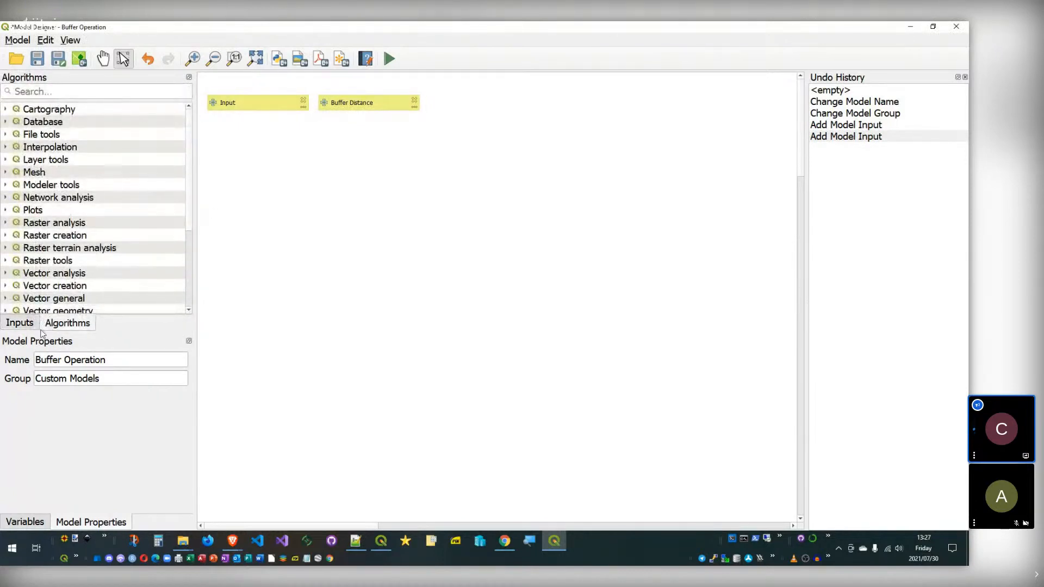
left_click(55, 91)
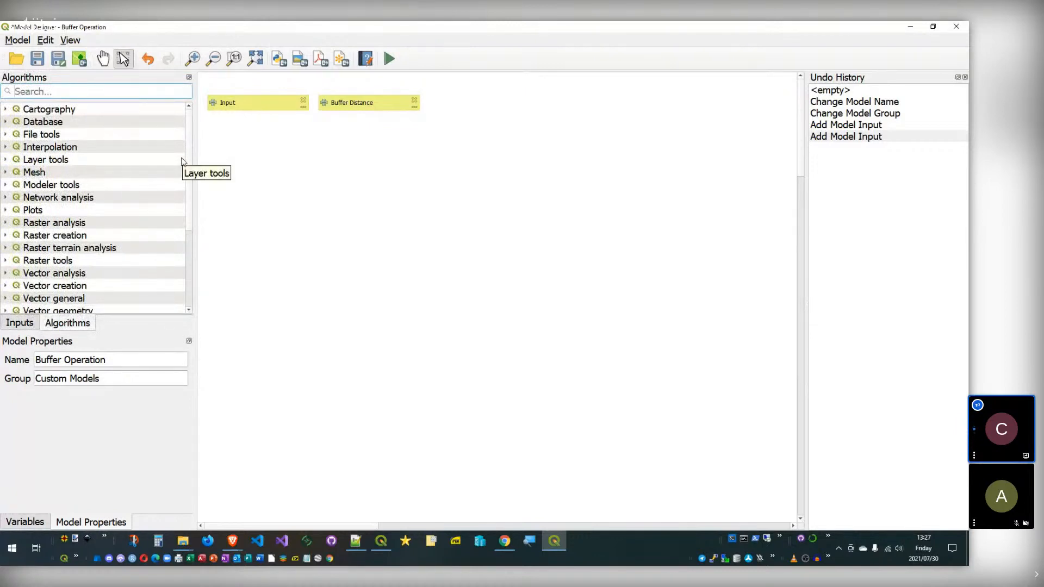
type("pr")
key("BackSpace")
key("BackSpace")
type("buffer")
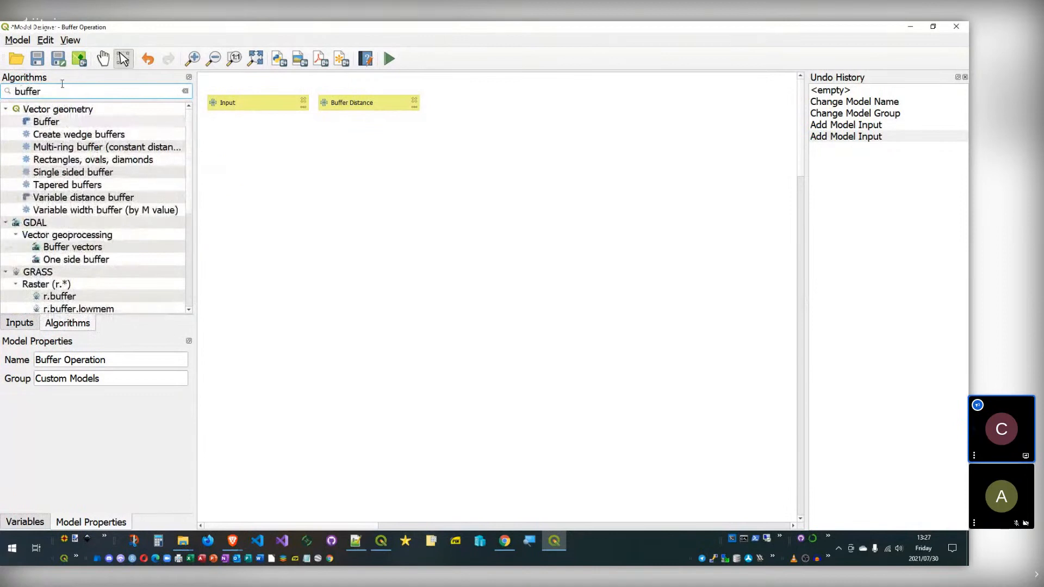
left_click_drag(90, 332, 87, 384)
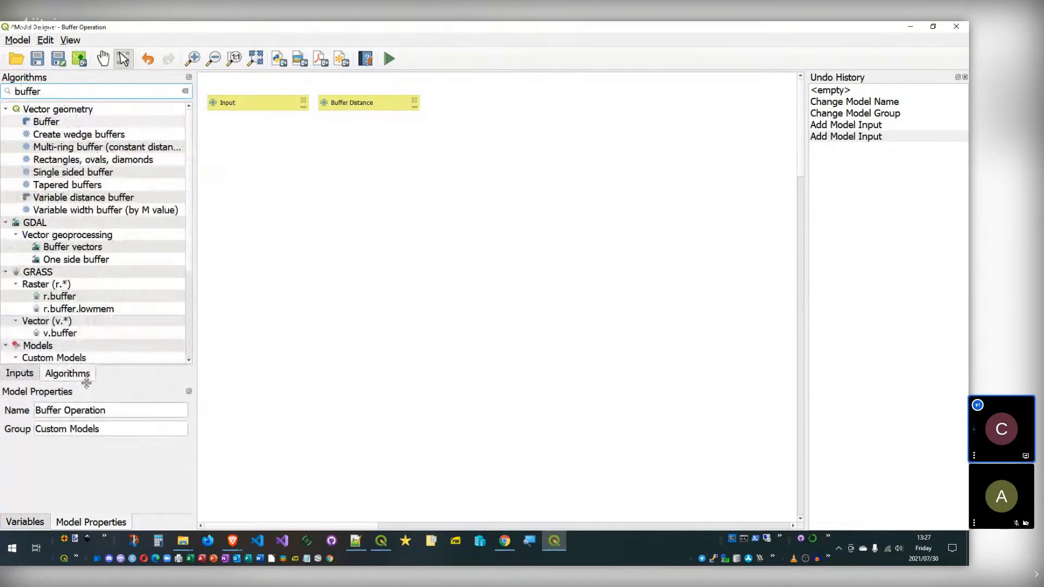
left_click(32, 374)
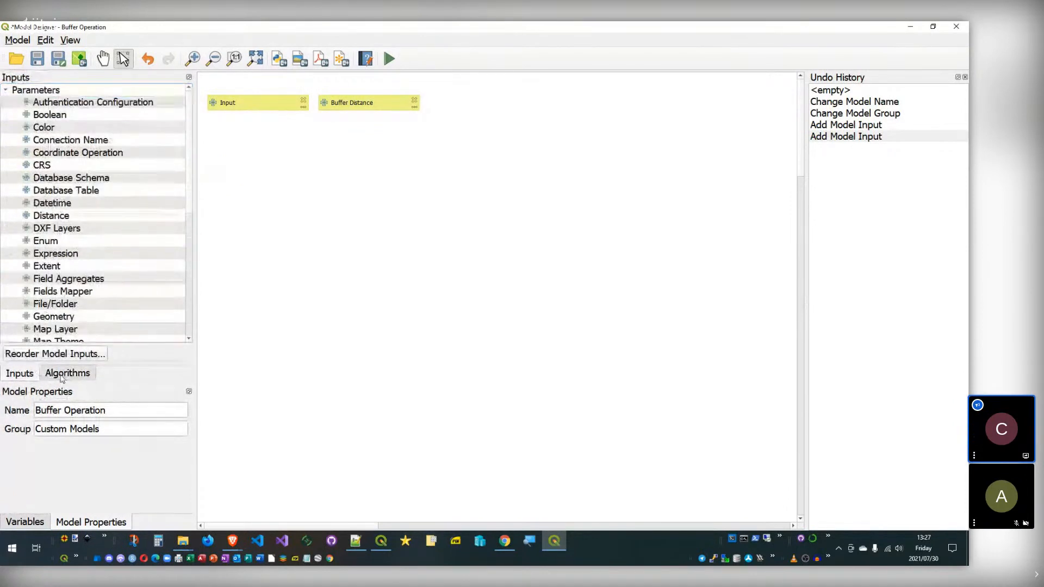
left_click(63, 375)
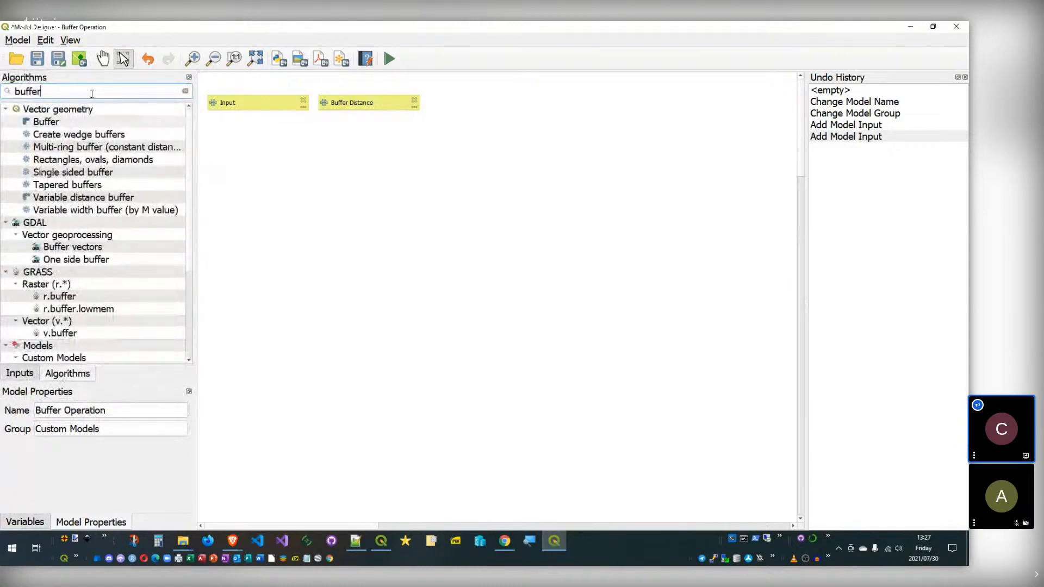
Step: Clear the 'buffer' search to show all algorithm categories and widen the canvas slightly
left_click_drag(53, 95, 14, 90)
key("BackSpace")
scroll(116, 206, "down", 2)
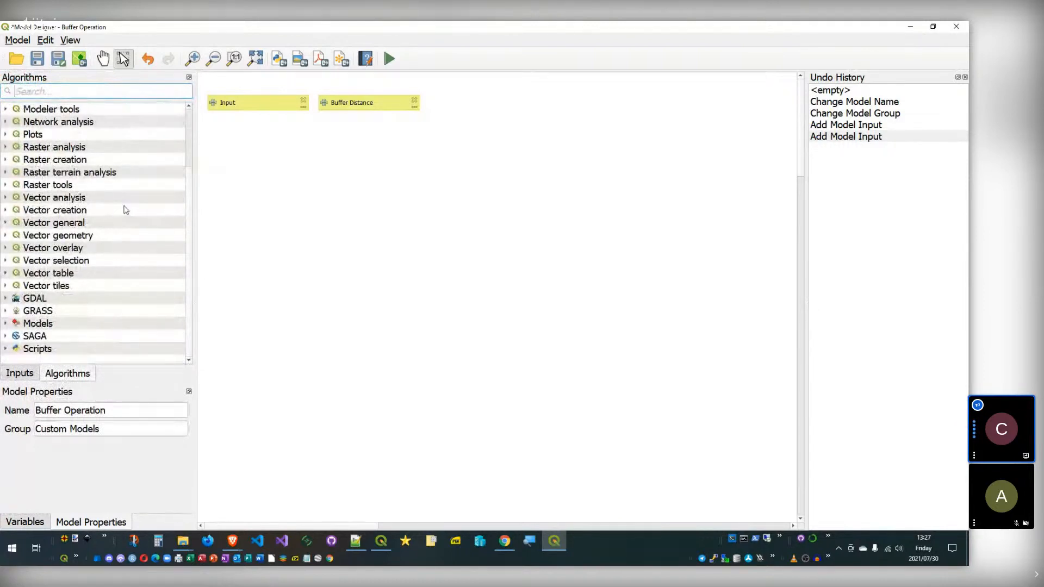
left_click_drag(195, 177, 193, 115)
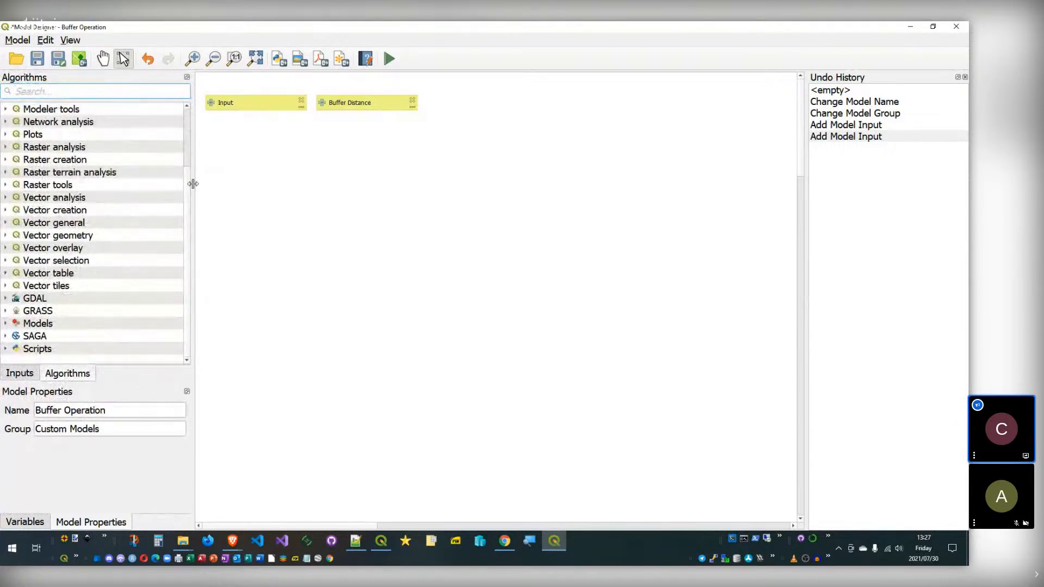
scroll(93, 184, "up", 2)
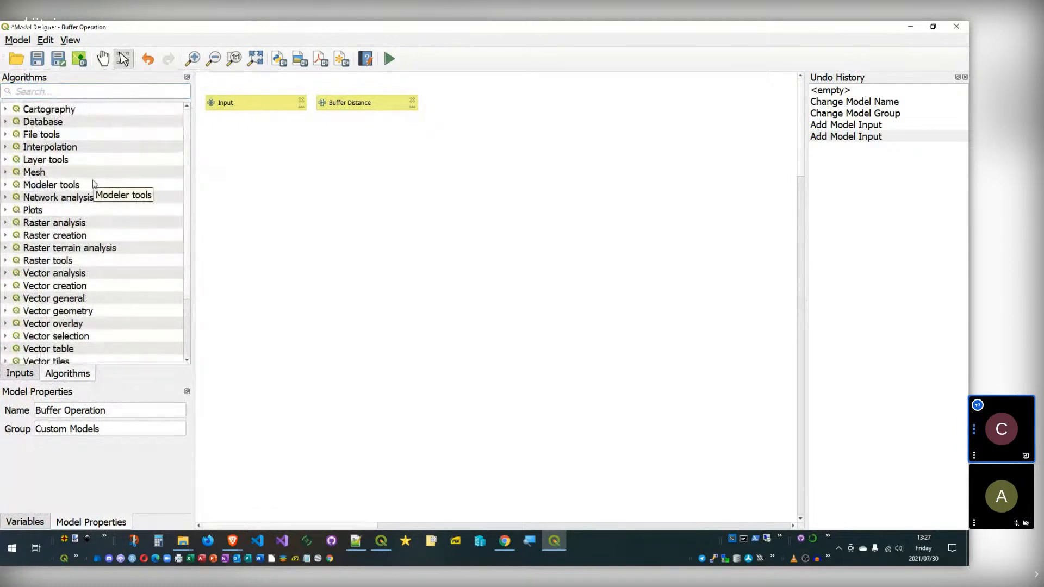
left_click(16, 211)
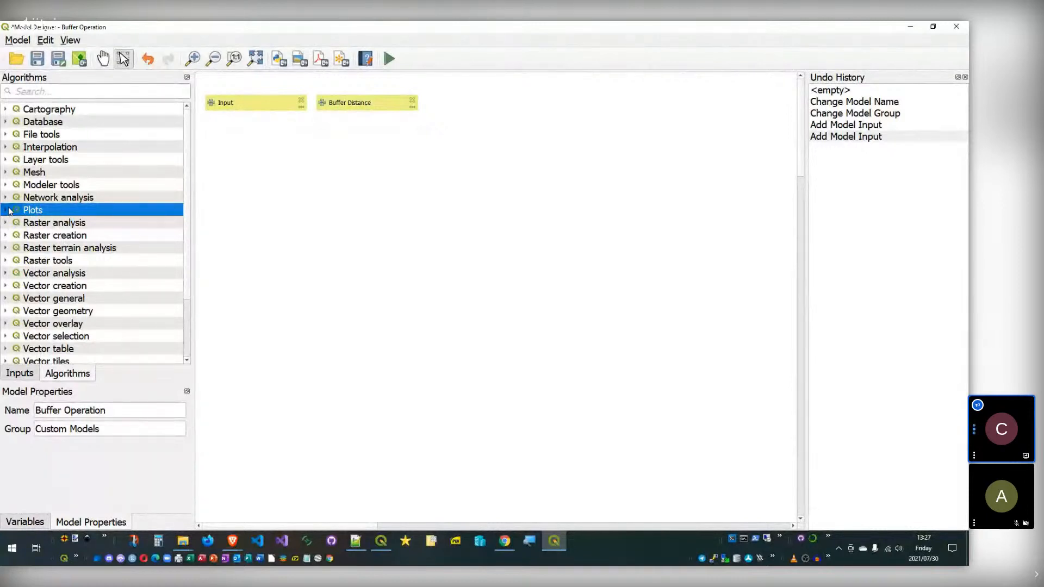
scroll(65, 229, "down", 2)
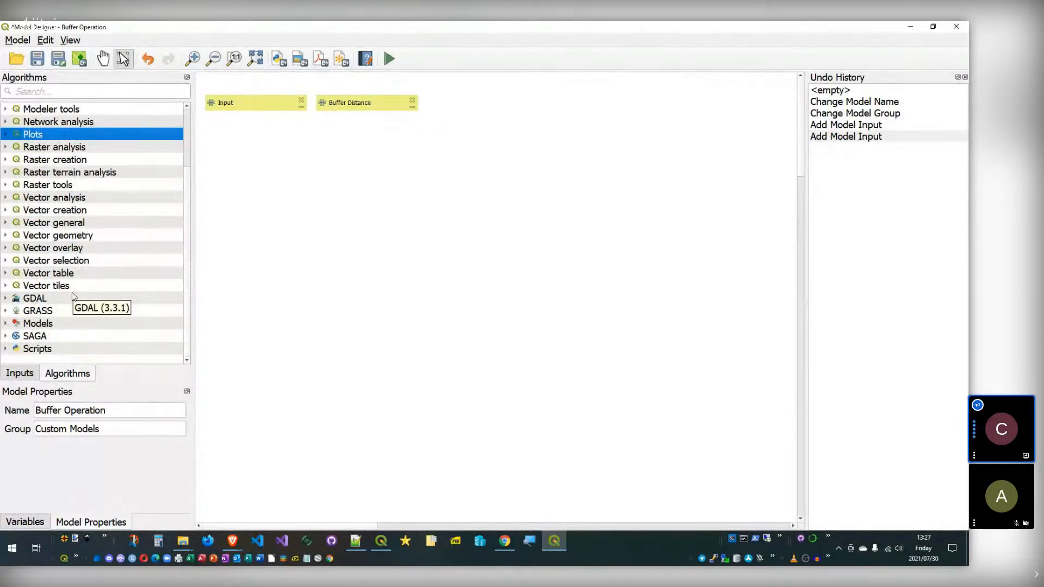
left_click_drag(184, 213, 182, 136)
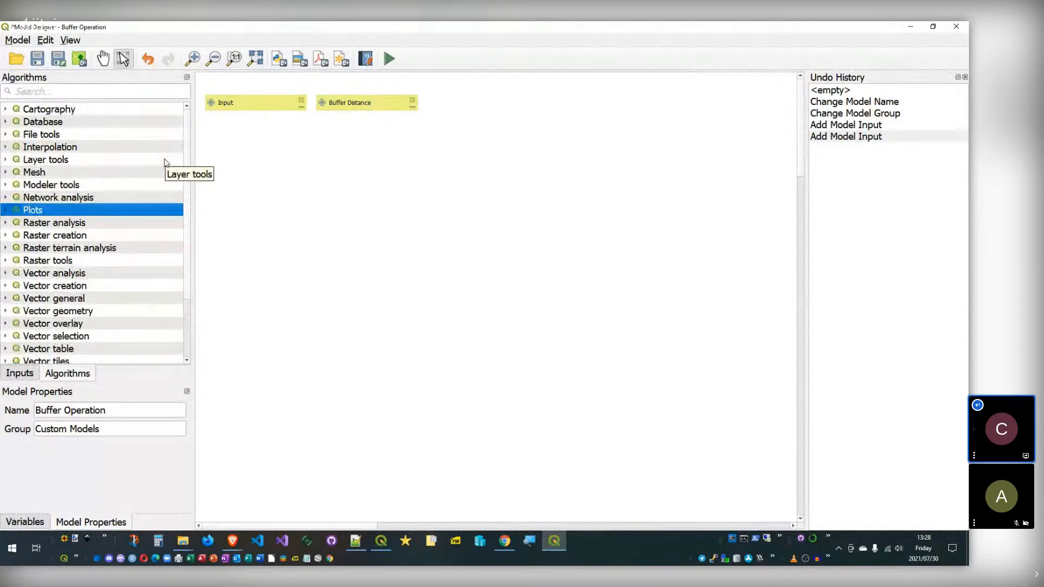
Step: Expand Modeler tools, browse its algorithms, then collapse it again
left_click(90, 186)
left_click(6, 186)
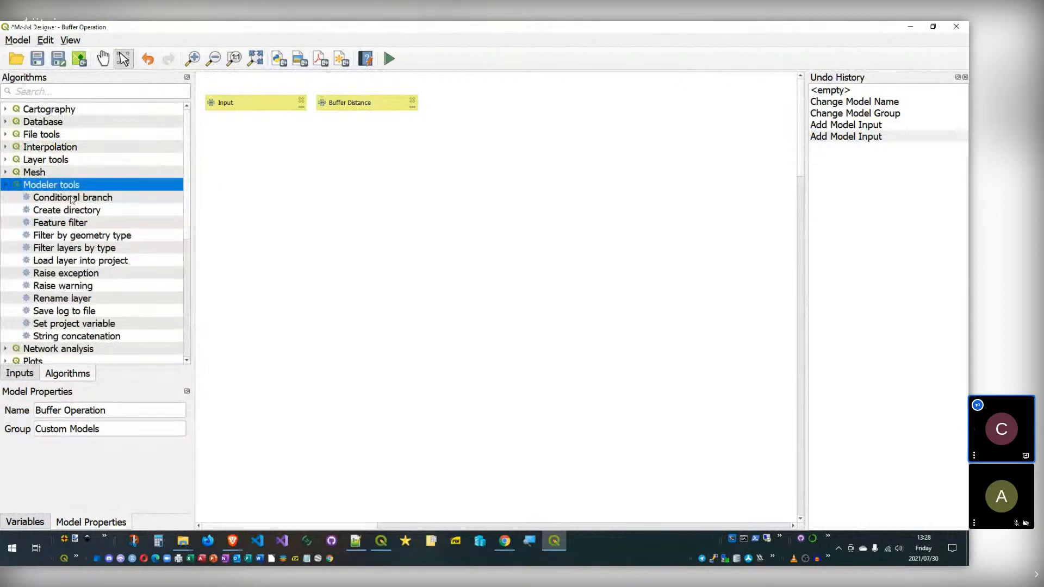
left_click(70, 198)
left_click(106, 212)
left_click(86, 249)
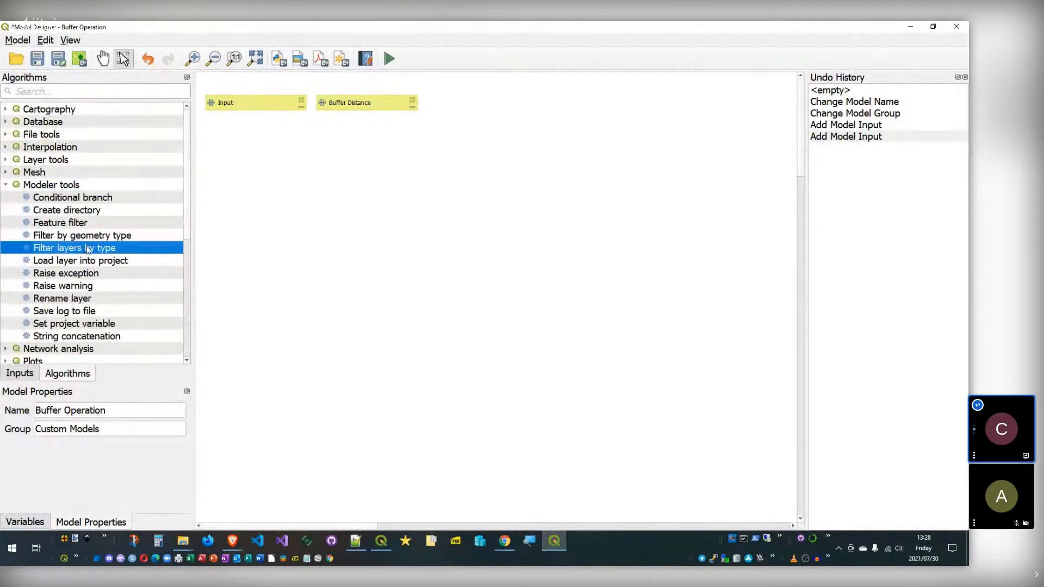
left_click(78, 200)
left_click(64, 187)
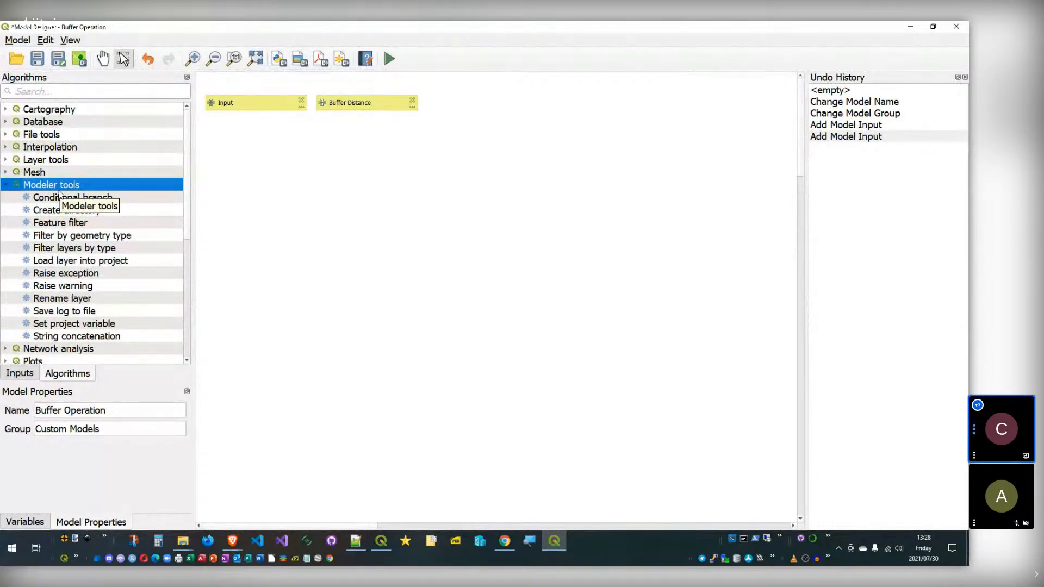
left_click(8, 186)
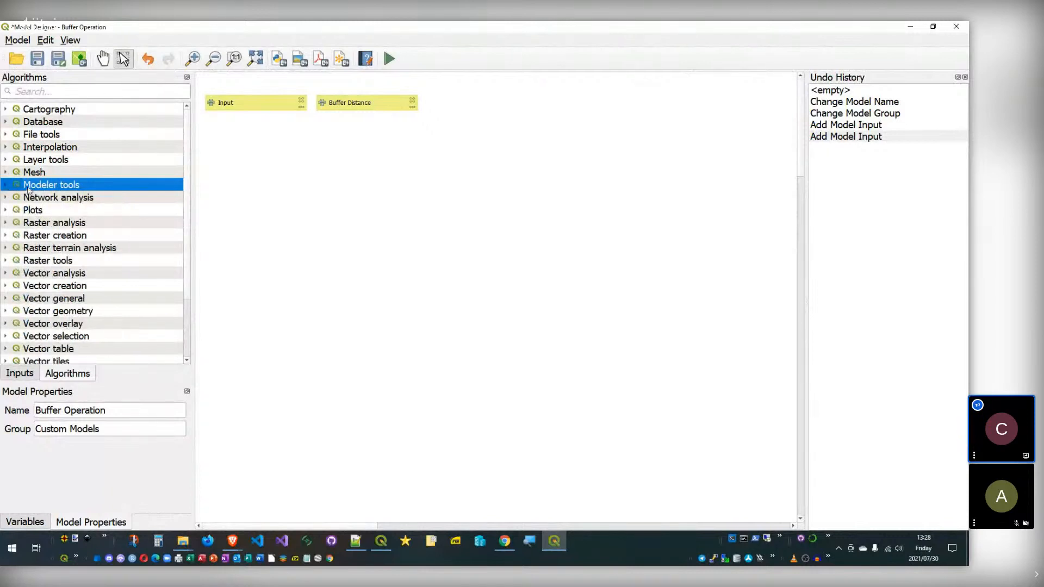
left_click(69, 212)
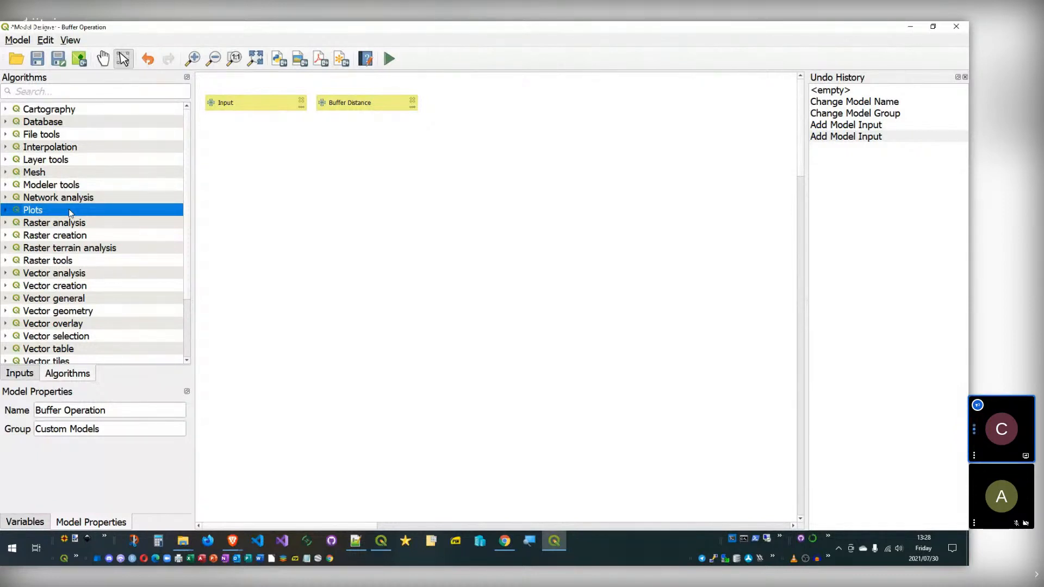
scroll(90, 187, "down", 2)
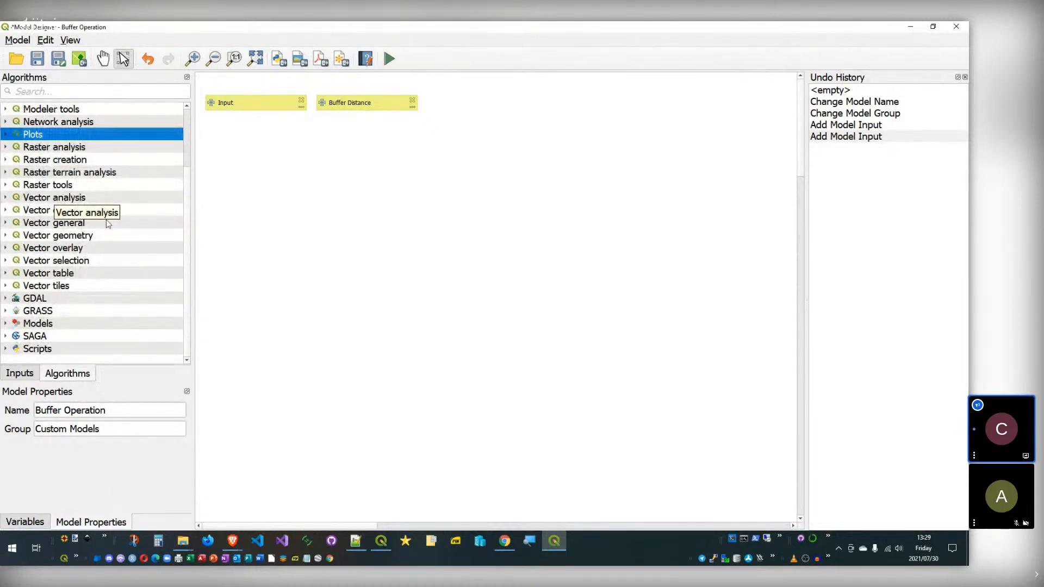
scroll(55, 200, "up", 2)
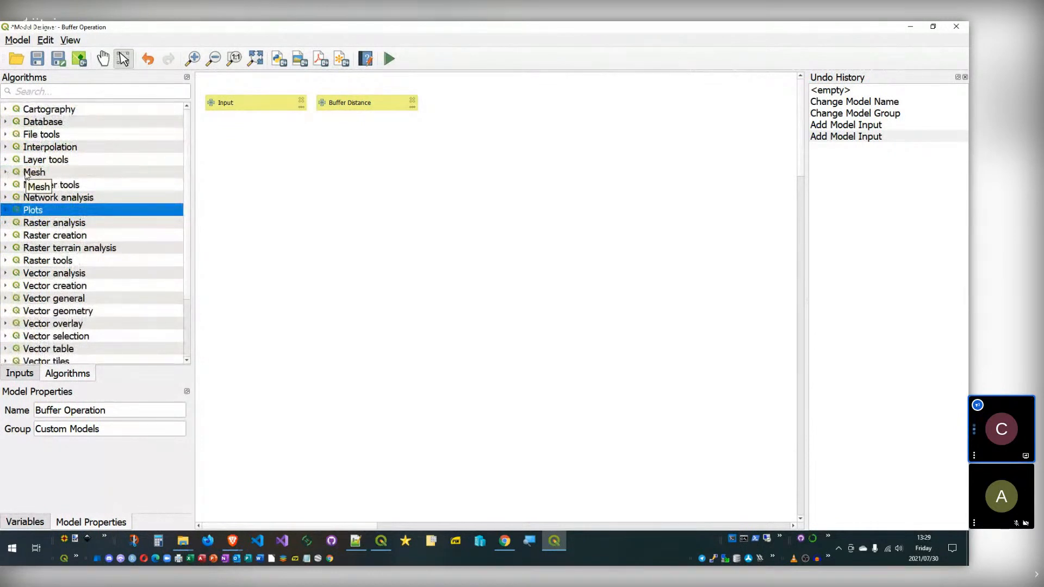
left_click(124, 148)
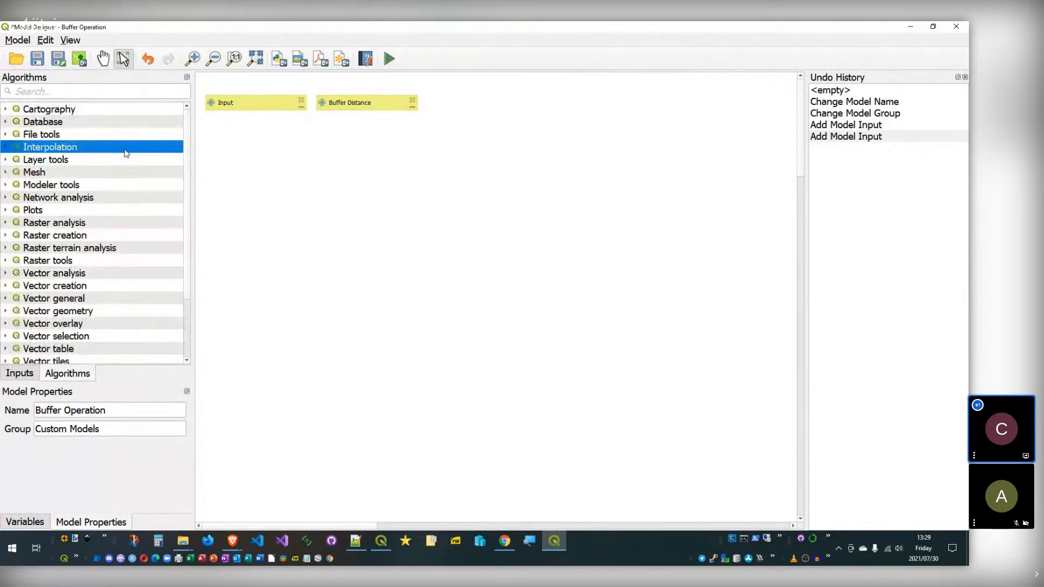
left_click(57, 93)
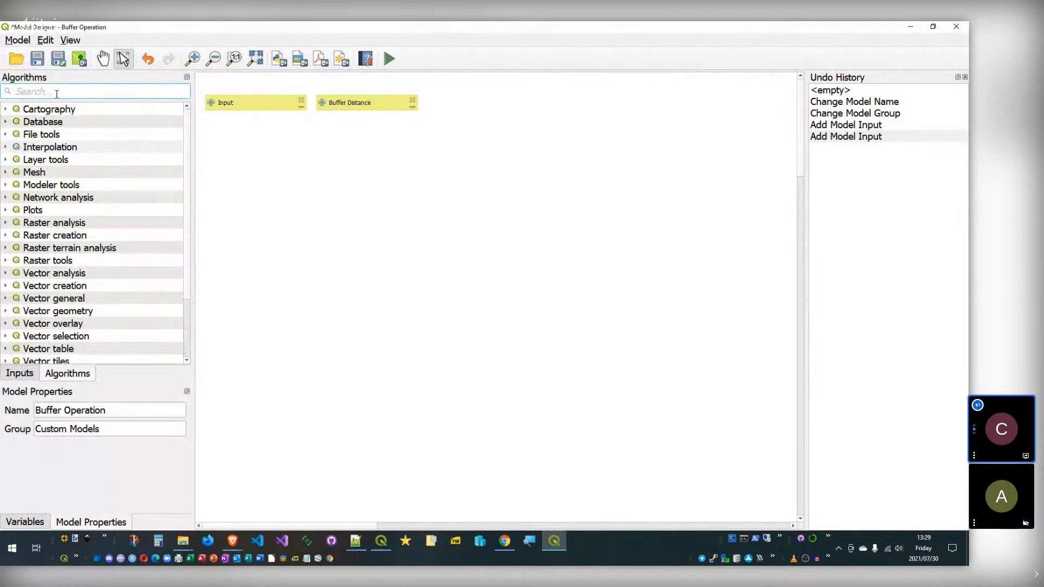
left_click(6, 109)
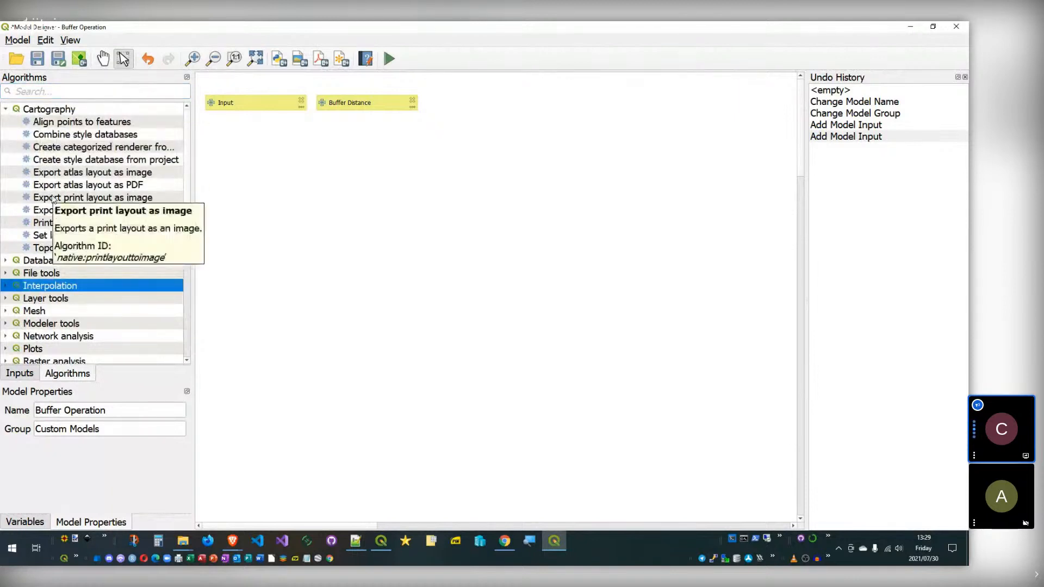
left_click(130, 185)
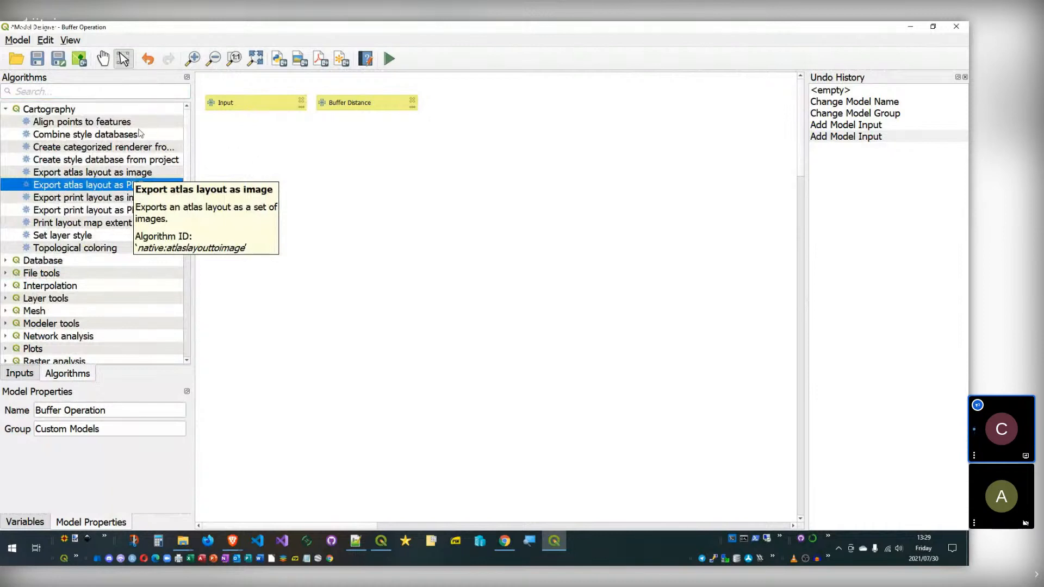
left_click(82, 135)
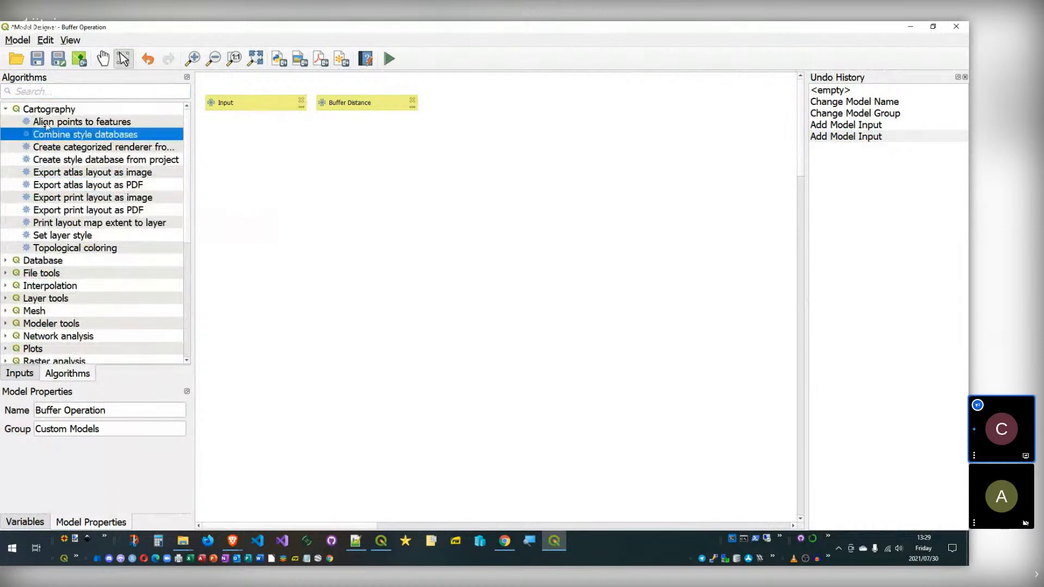
left_click(7, 111)
left_click(49, 114)
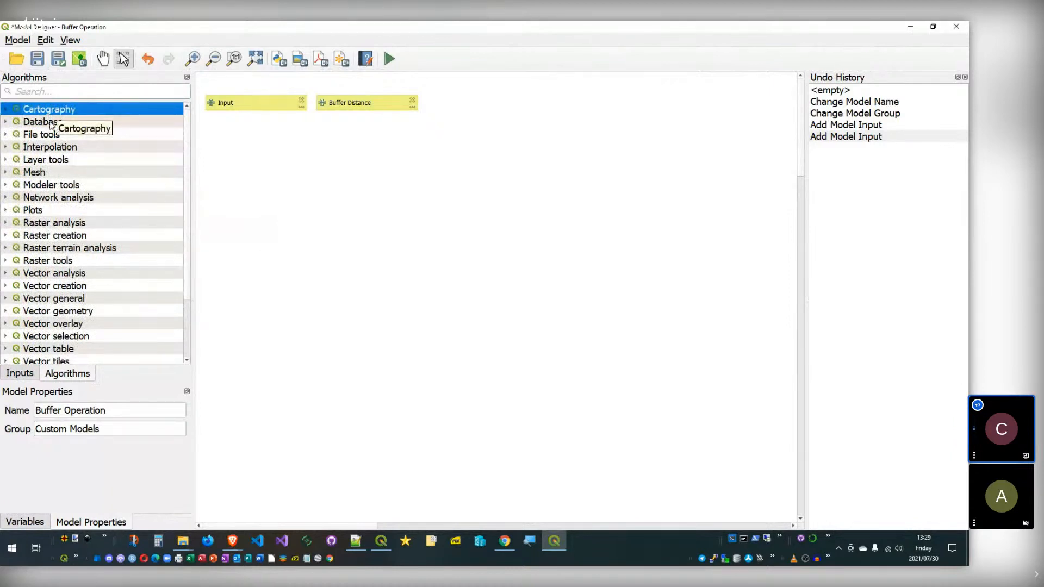
left_click(49, 123)
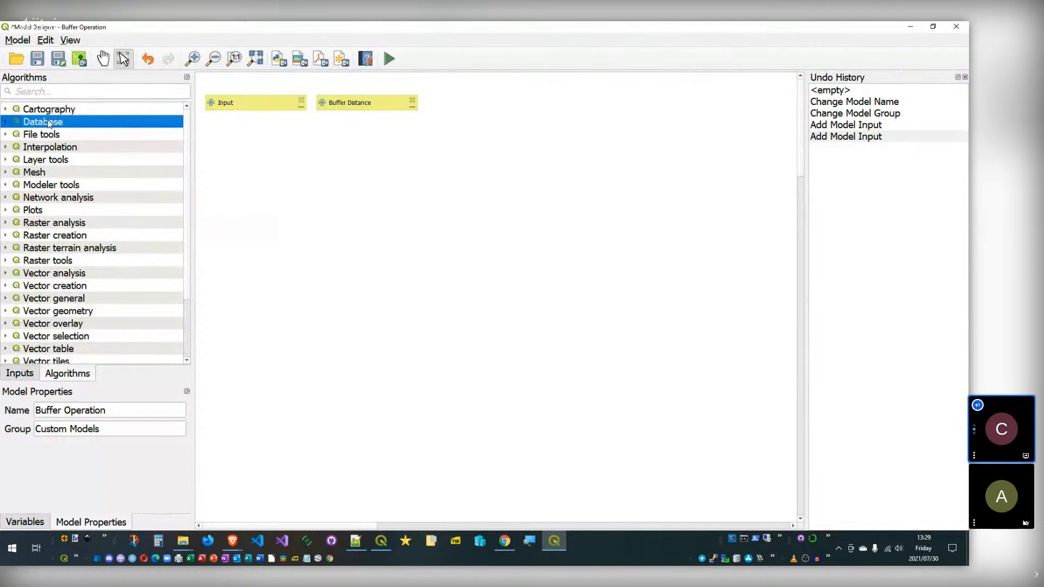
left_click(25, 108)
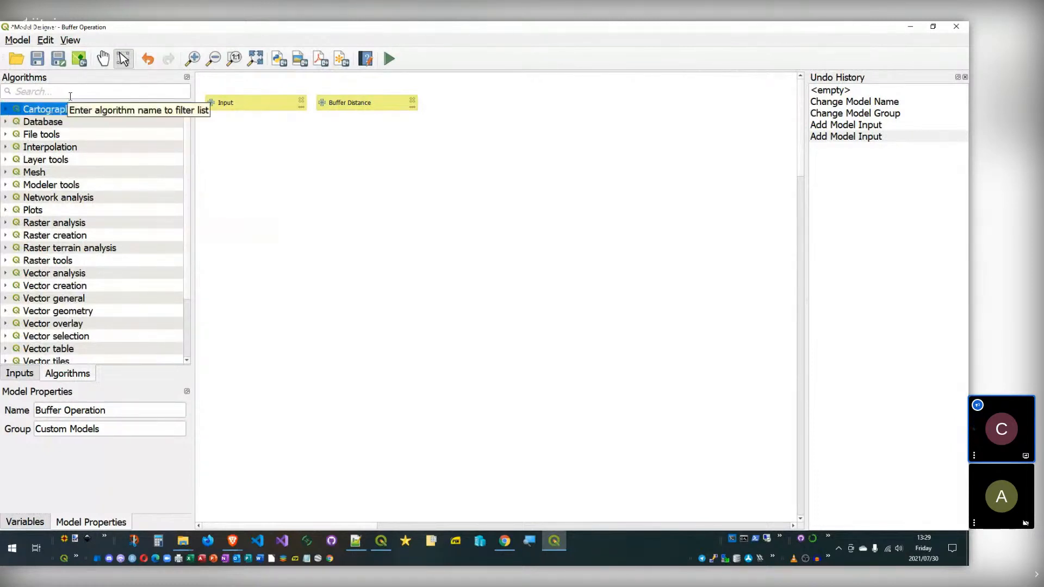
left_click(44, 95)
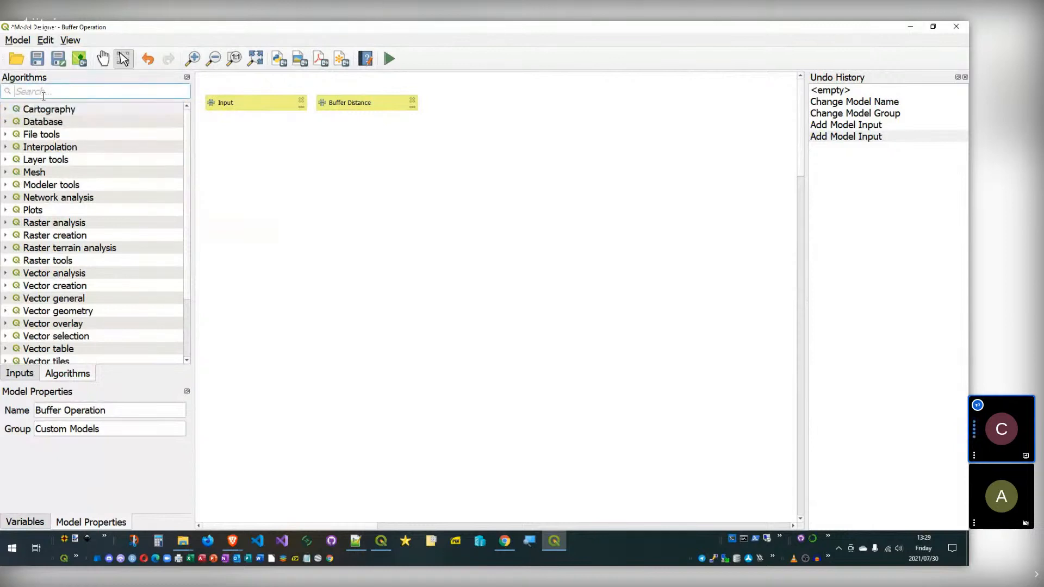
Step: Add the Buffer algorithm from a 'buffer' search and review its input layers
type("buffer")
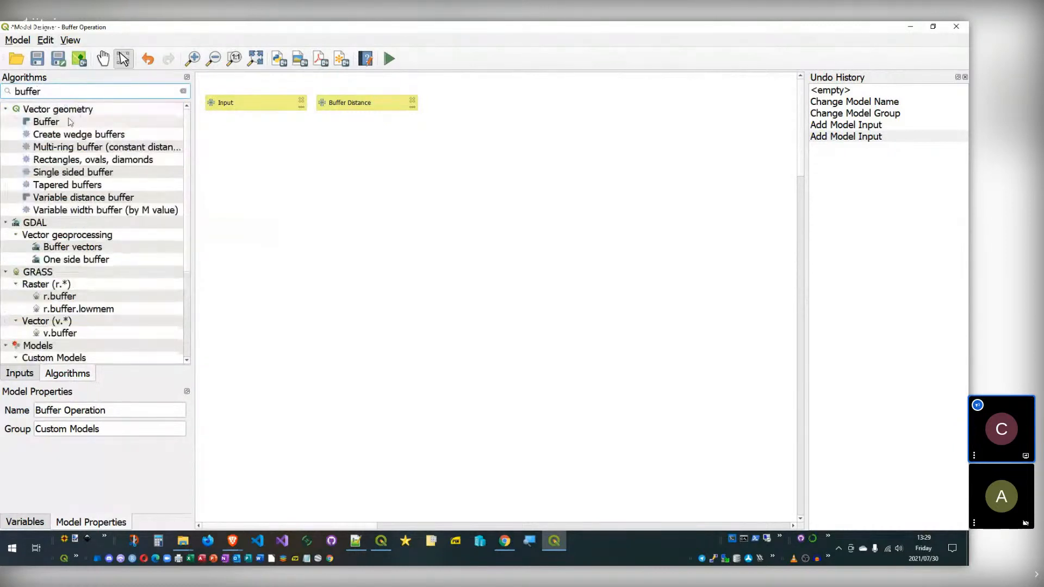
double_click(45, 121)
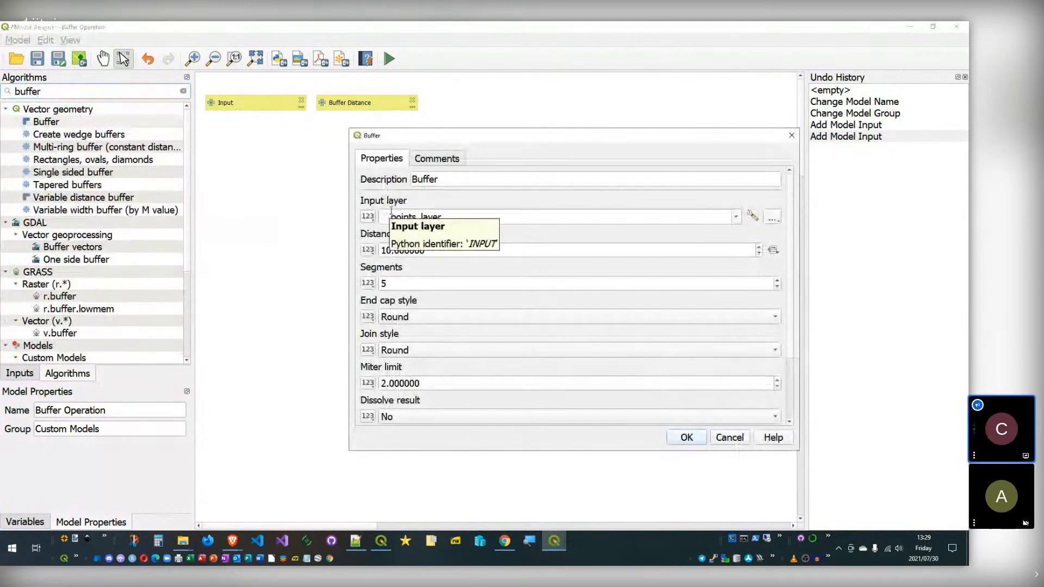
left_click_drag(398, 135, 344, 128)
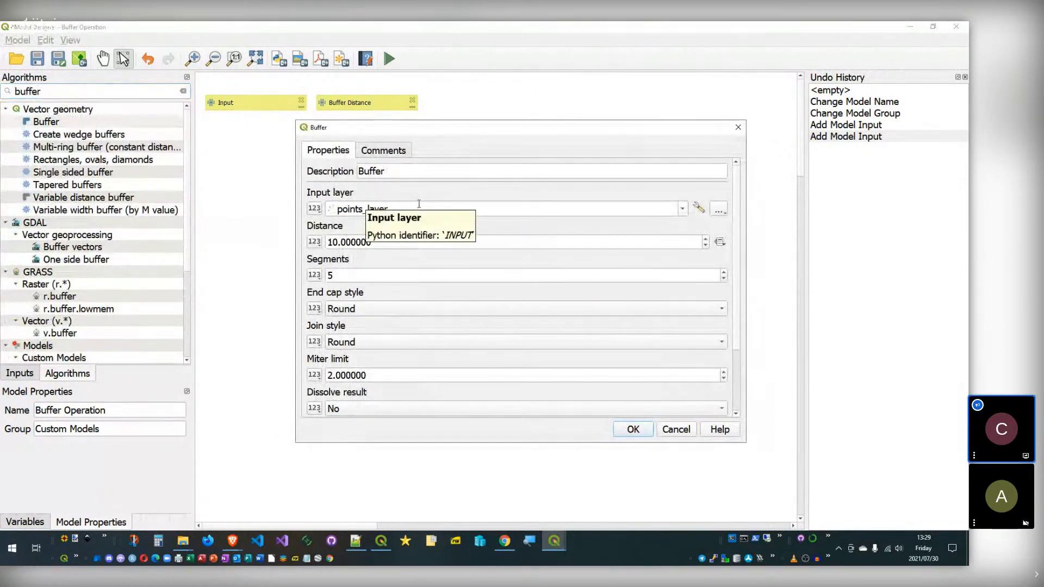
left_click(681, 210)
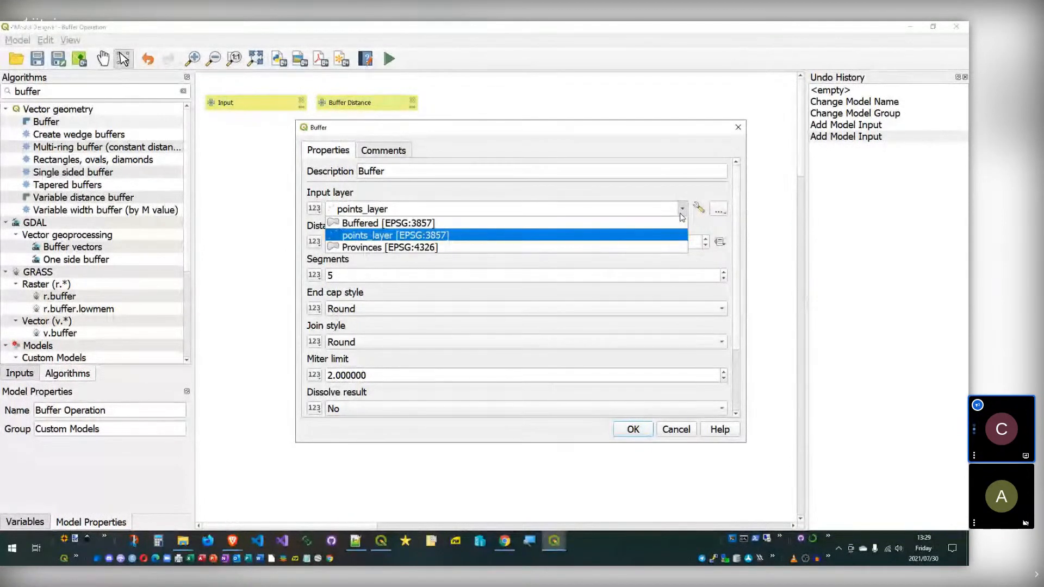
left_click(684, 211)
left_click(684, 212)
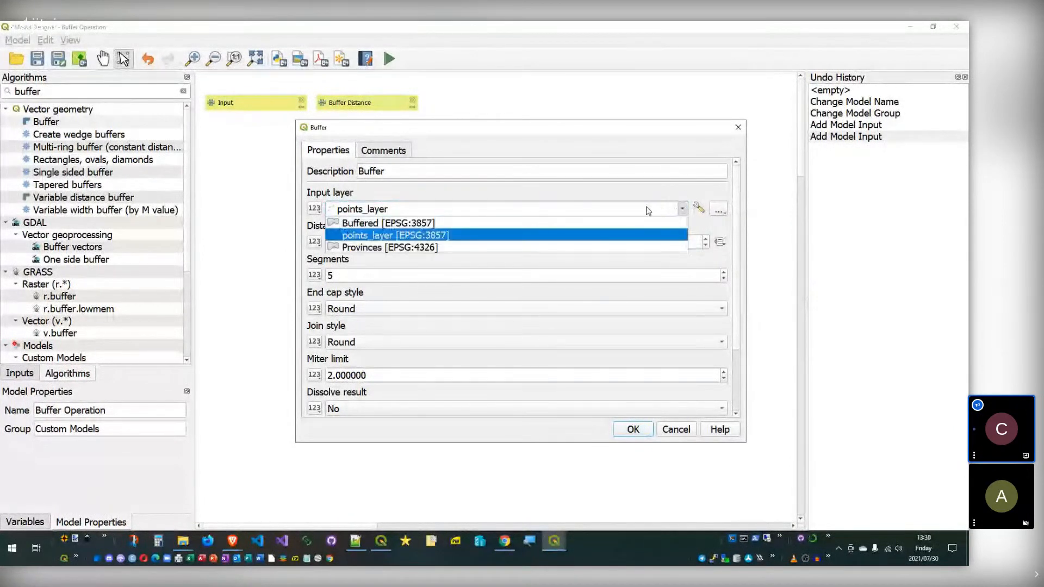
left_click(435, 236)
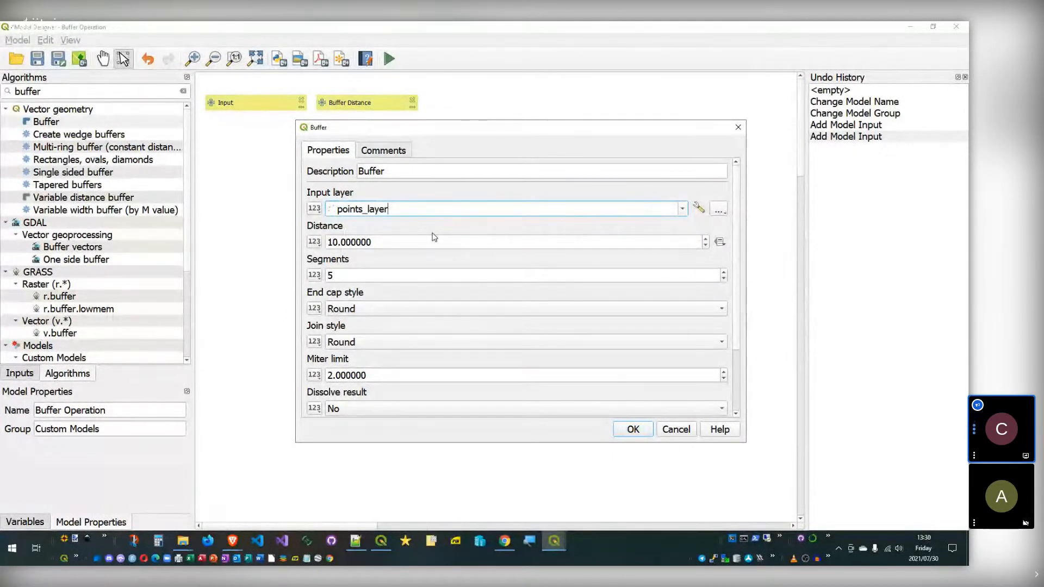
Step: Switch the Buffer input layer source to the model input 'Input'
double_click(349, 210)
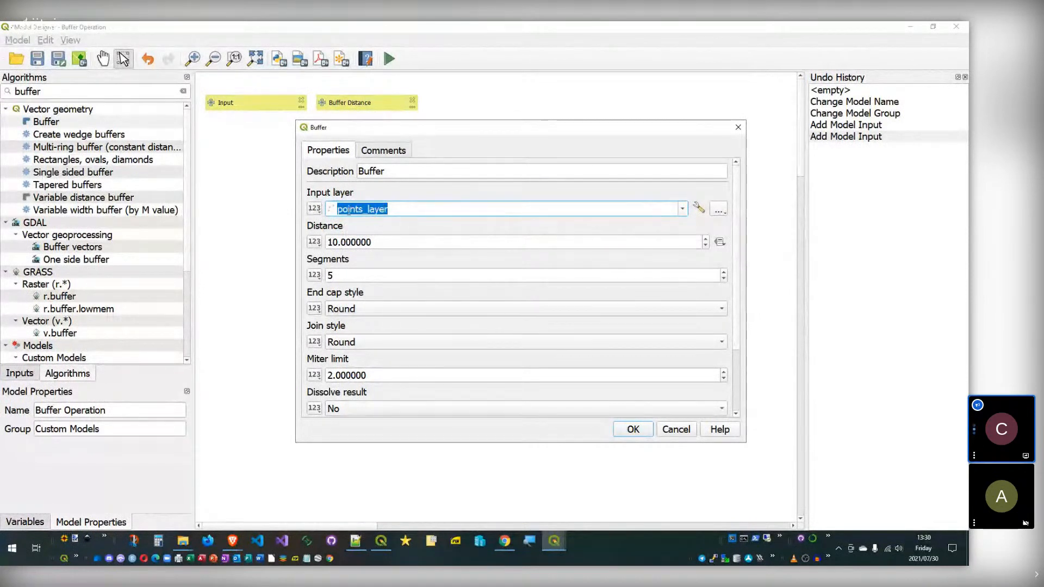
left_click(683, 209)
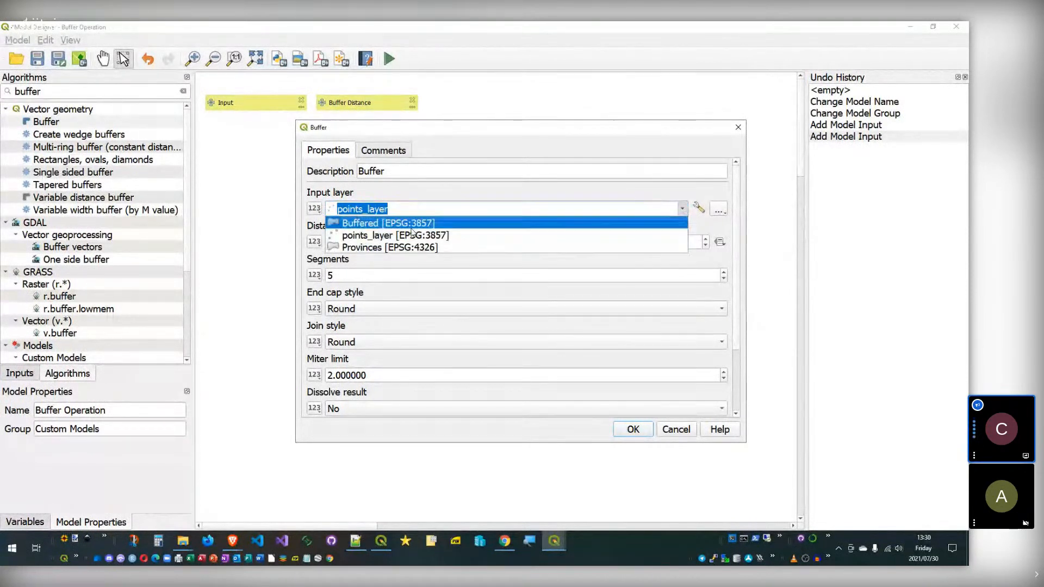
left_click(367, 236)
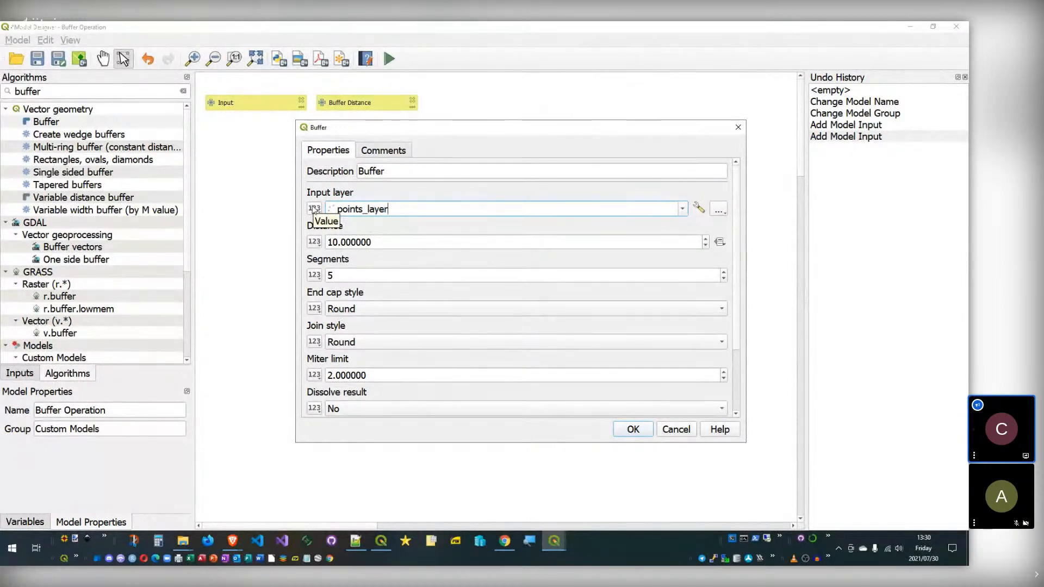
left_click(314, 209)
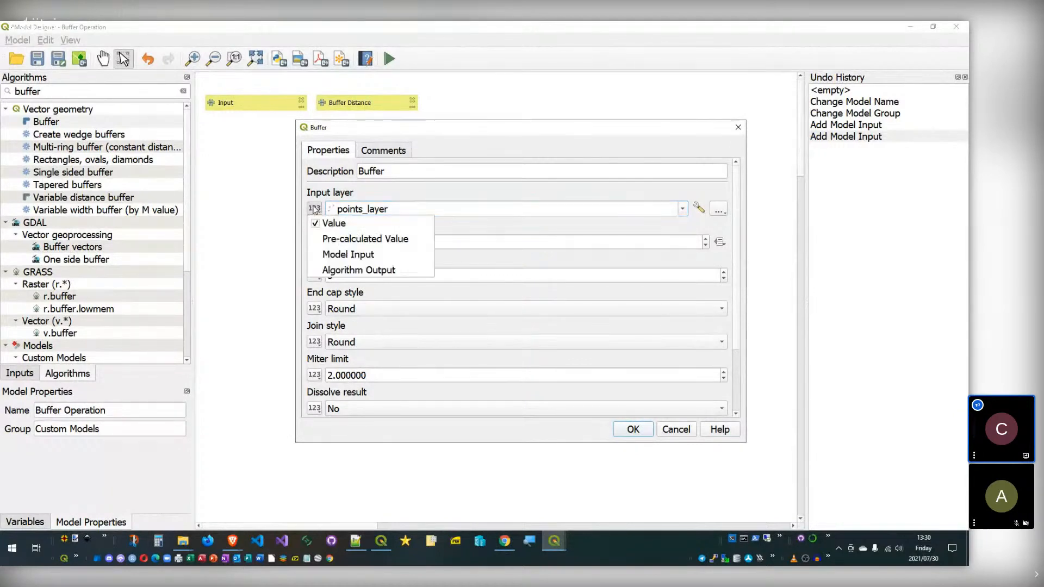
left_click(683, 215)
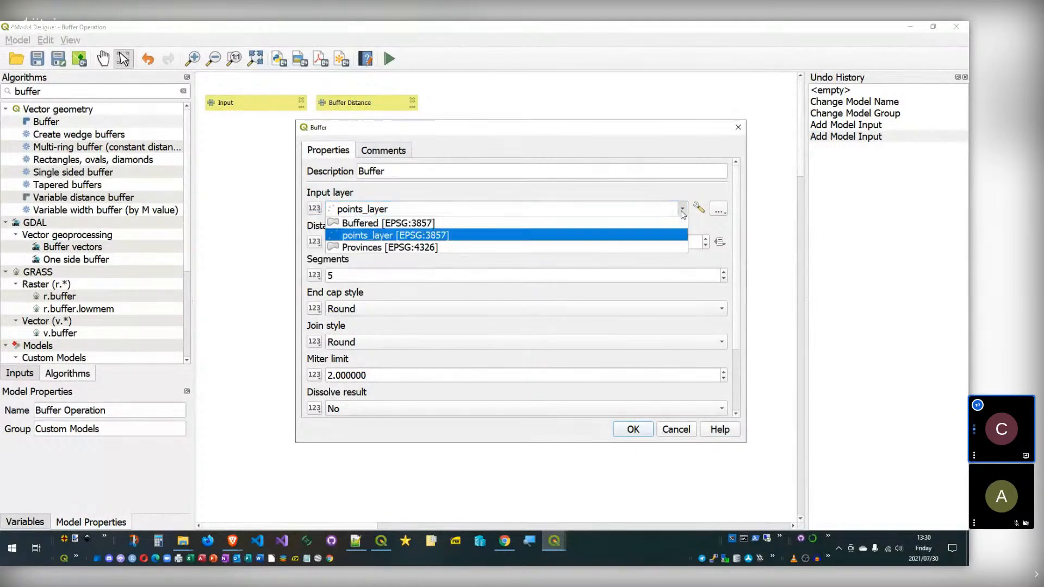
left_click(317, 210)
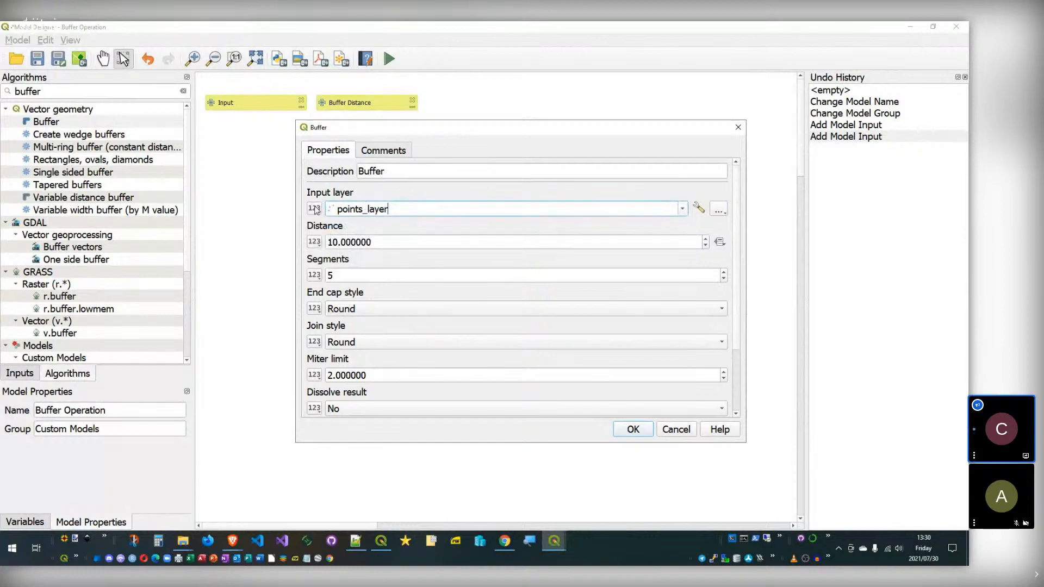
left_click(315, 210)
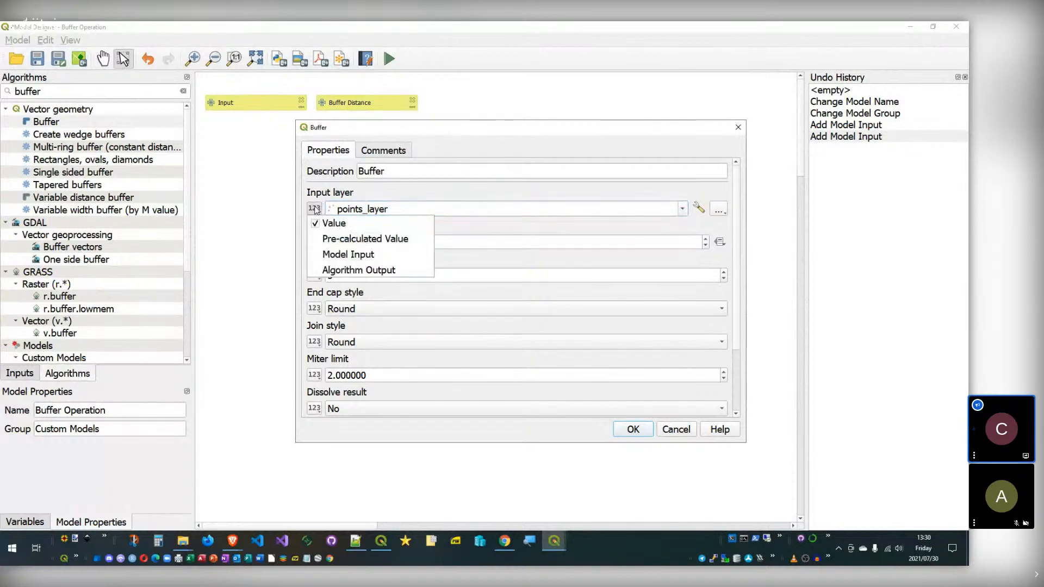
left_click(354, 256)
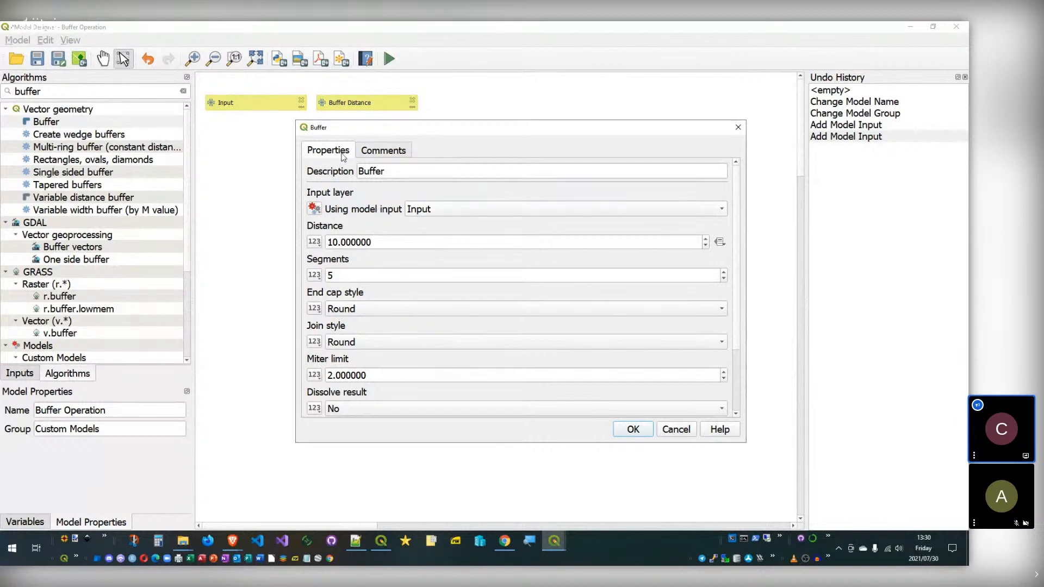
left_click(464, 210)
left_click(464, 210)
Step: Keep 'Input' as the layer source and take Distance from 'Buffer Distance'
left_click(441, 210)
left_click(442, 207)
left_click(458, 209)
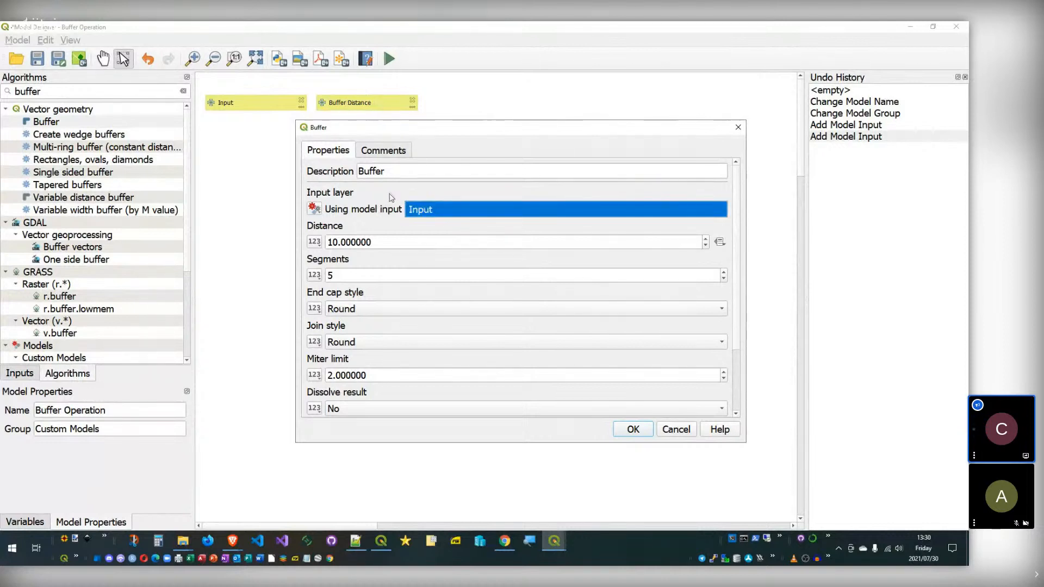
left_click(452, 212)
left_click(451, 212)
left_click(405, 210)
left_click(314, 209)
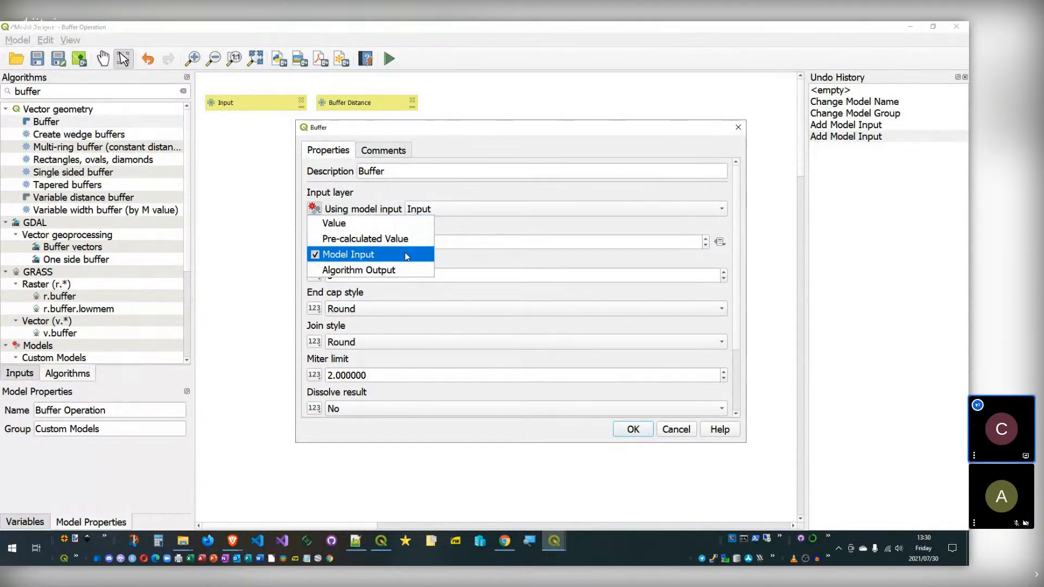
left_click(405, 254)
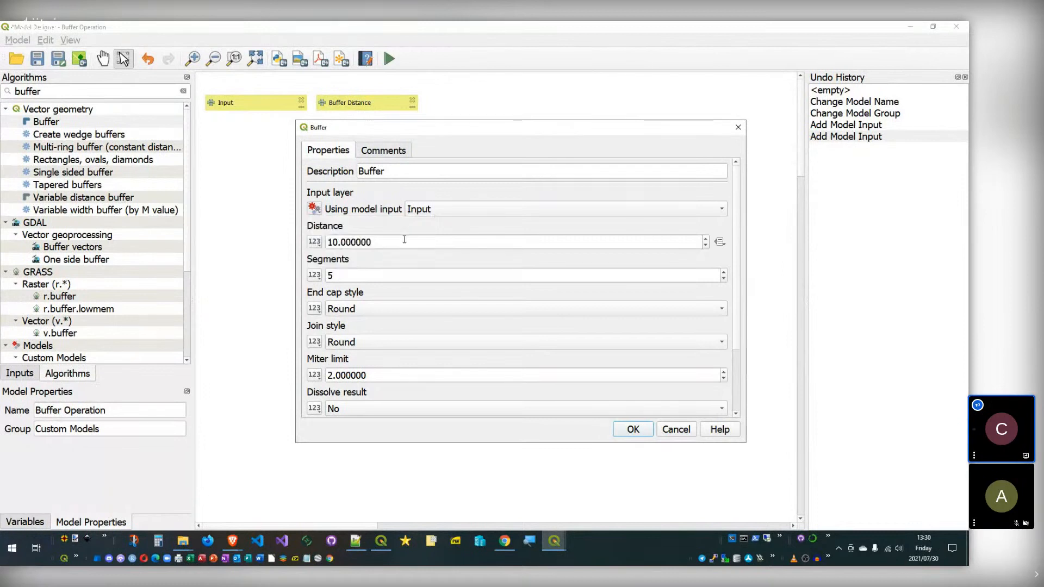
left_click(315, 242)
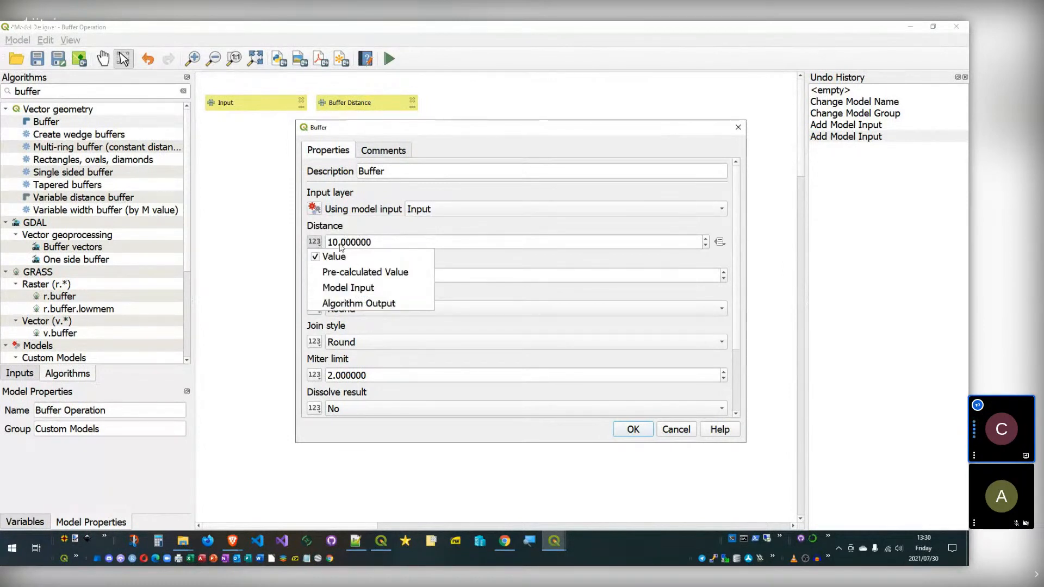
left_click(348, 287)
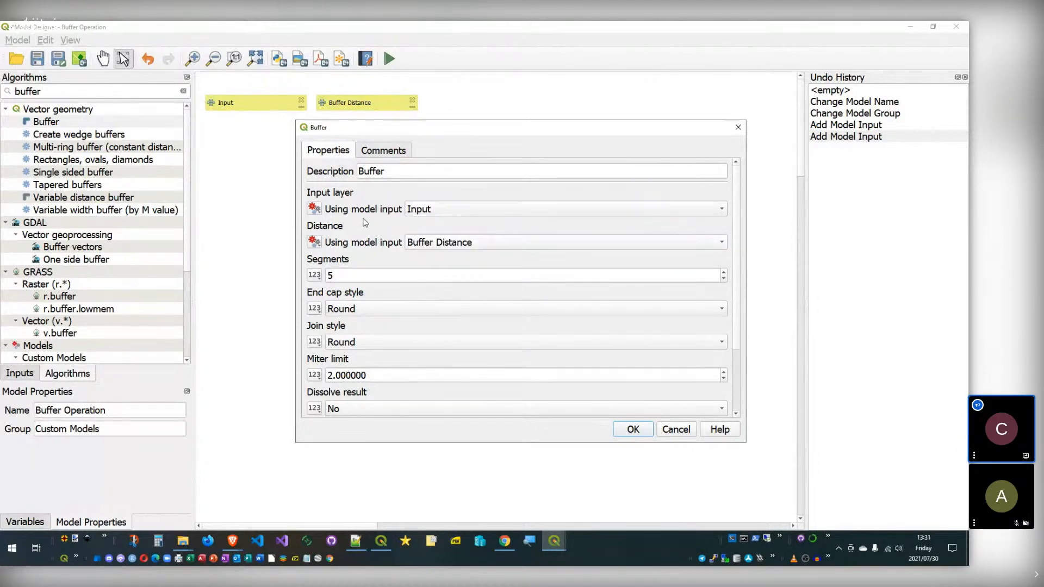
Step: Leave Join style as Round and other defaults, and add the Buffer step
left_click_drag(737, 206, 734, 231)
scroll(735, 232, "down", 1)
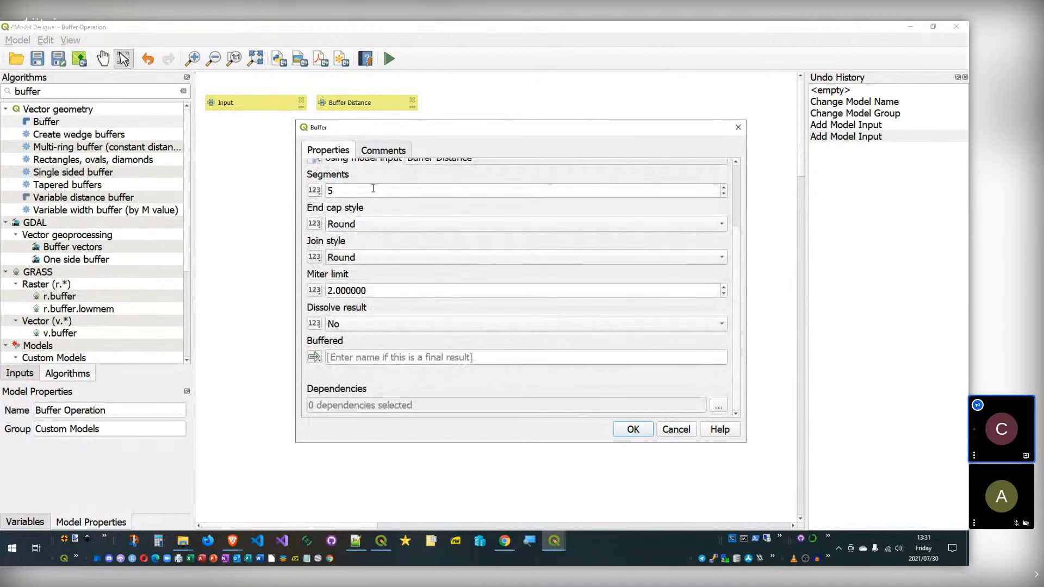
left_click(411, 251)
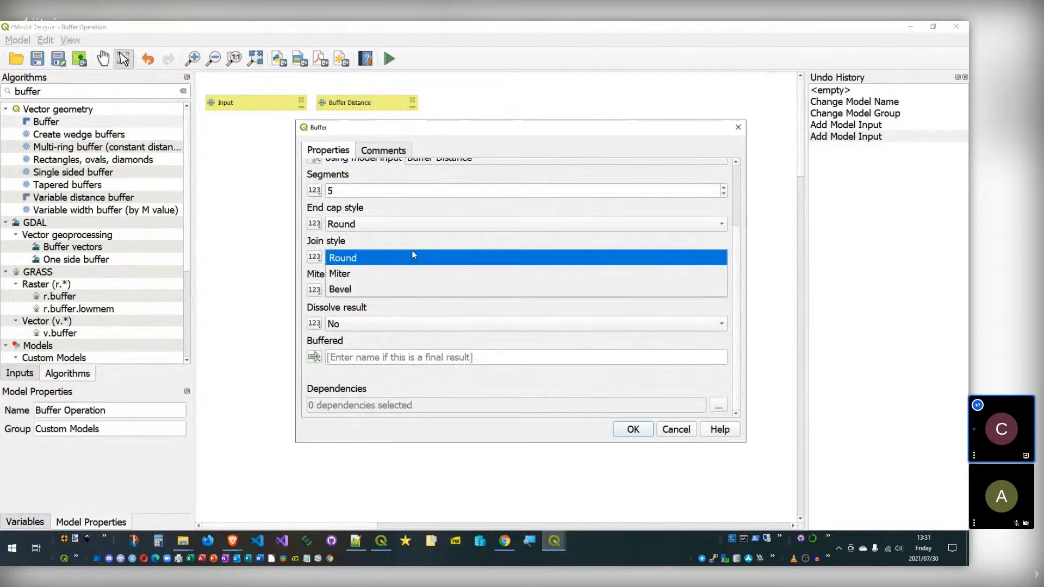
left_click(413, 251)
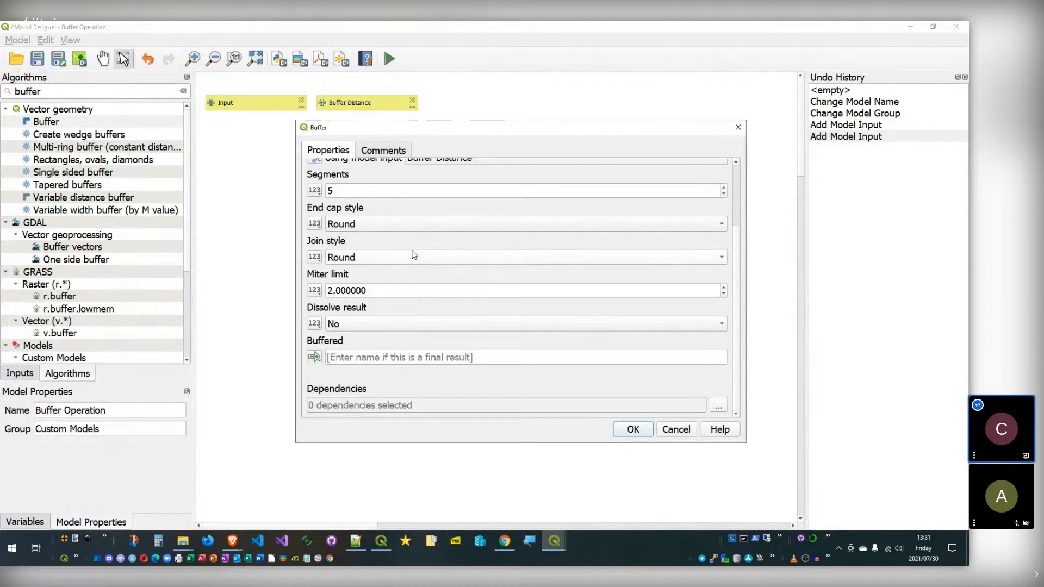
left_click(633, 430)
Step: Nudge the Buffer node right, save the model in the project, and close the designer
left_click_drag(295, 157, 318, 186)
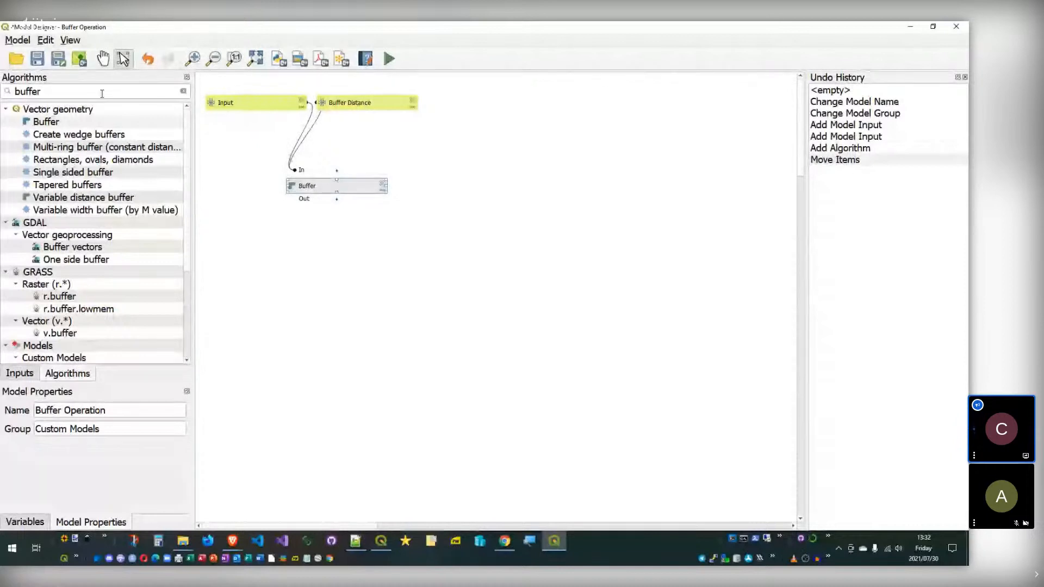
left_click(80, 59)
left_click(80, 60)
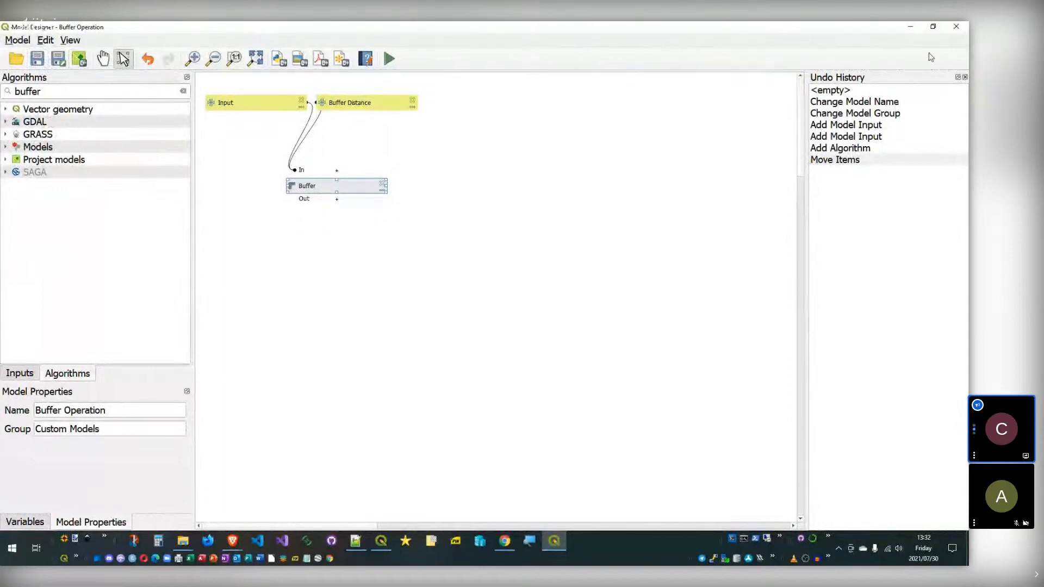
left_click(954, 27)
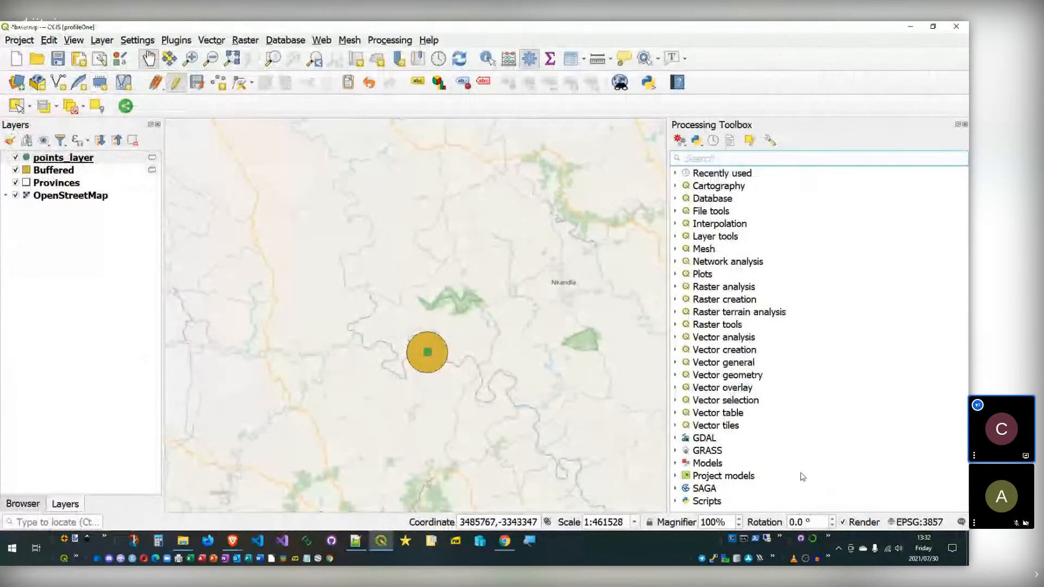
Step: Expand Project models > Custom Models in the Processing Toolbox
double_click(689, 478)
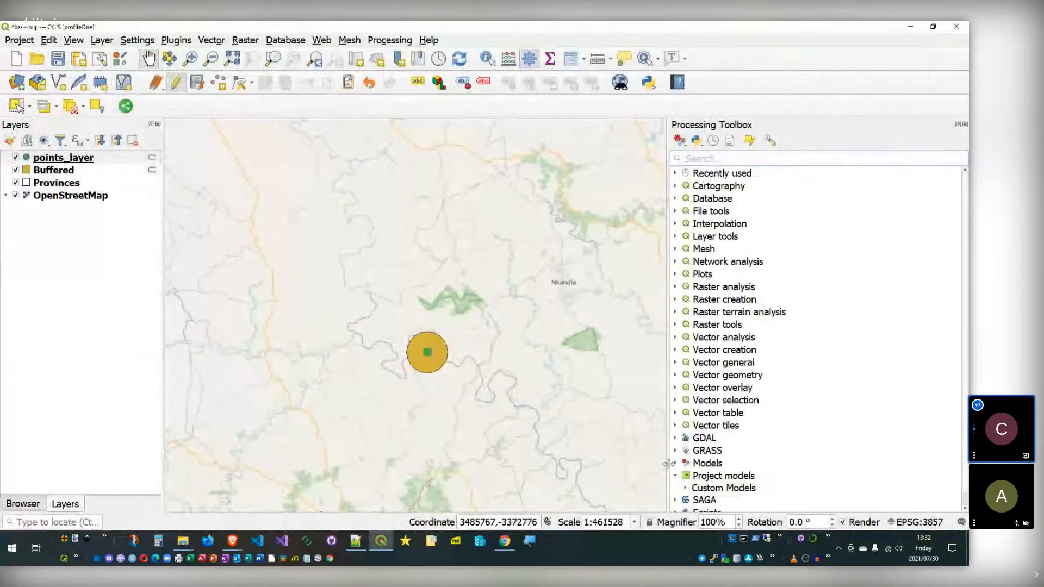
double_click(696, 488)
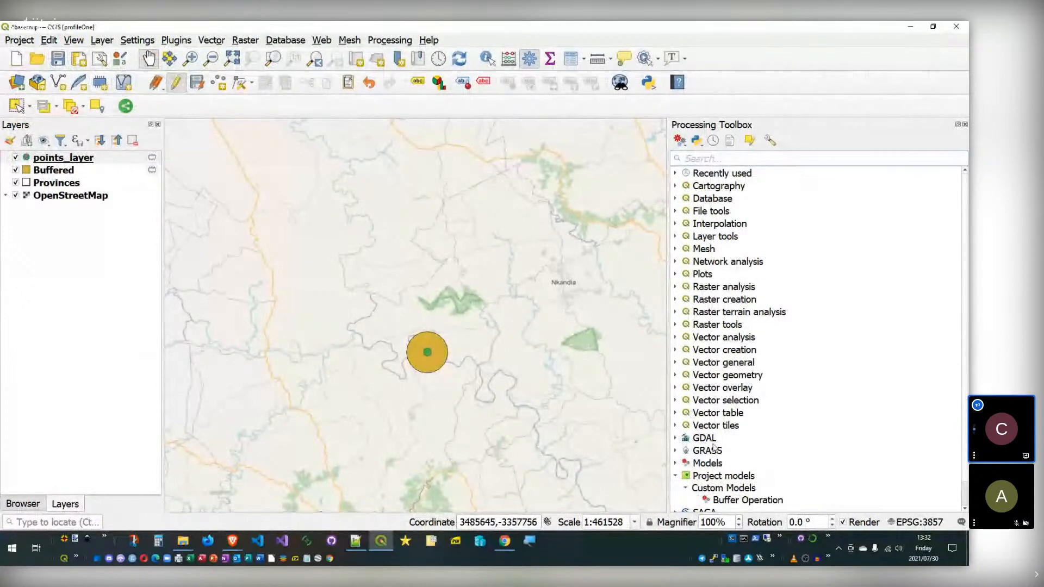
scroll(760, 399, "down", 1)
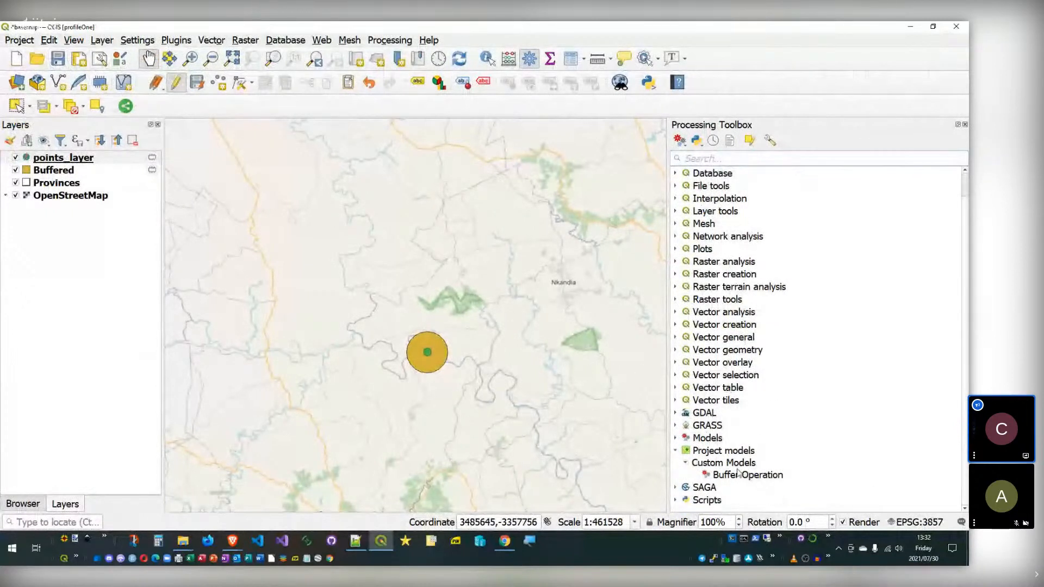
left_click(708, 451)
left_click(679, 452)
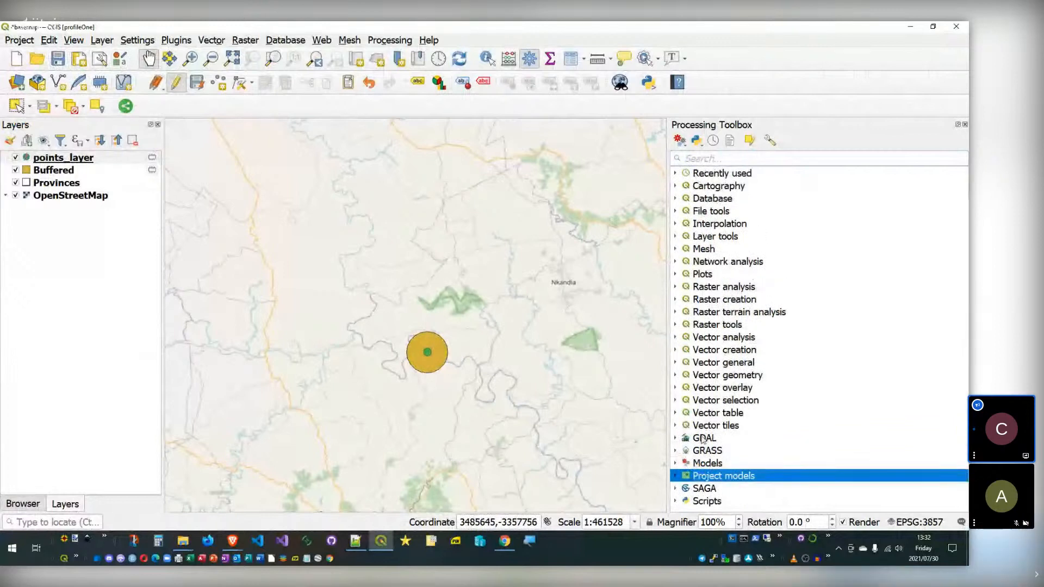
left_click(675, 476)
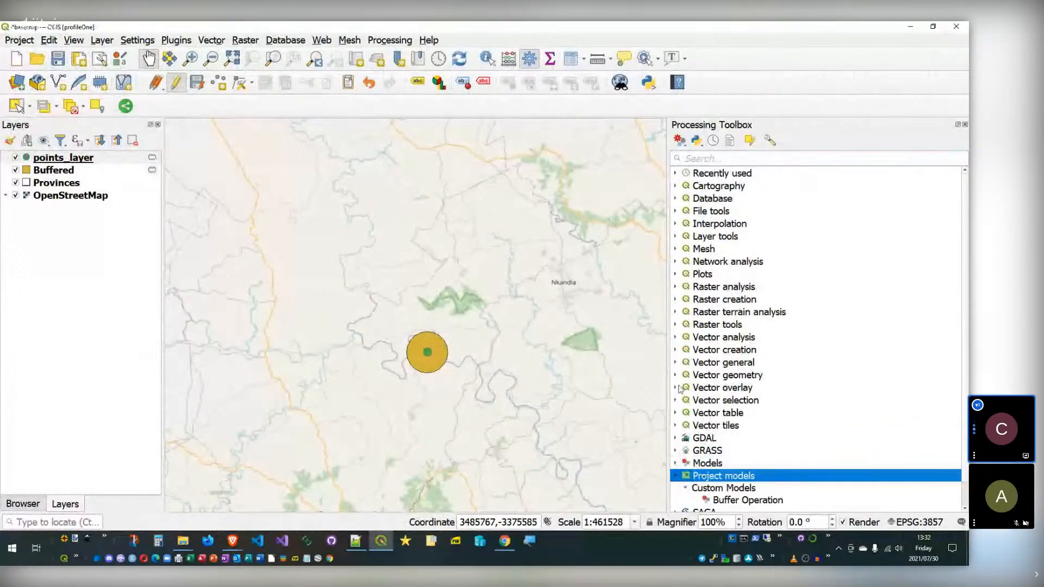
scroll(699, 383, "down", 1)
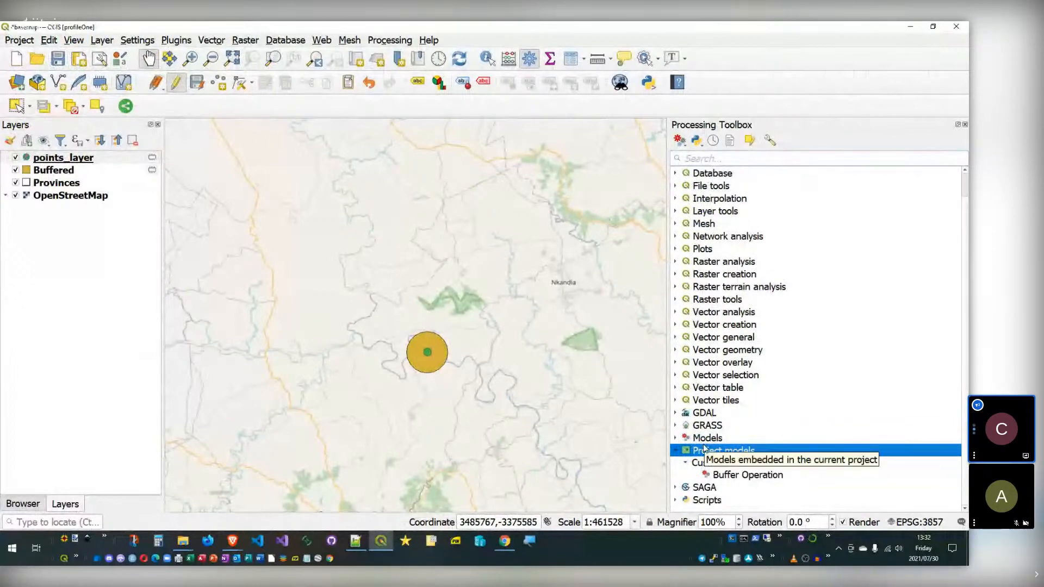
left_click(732, 475)
left_click(707, 464)
left_click(753, 476)
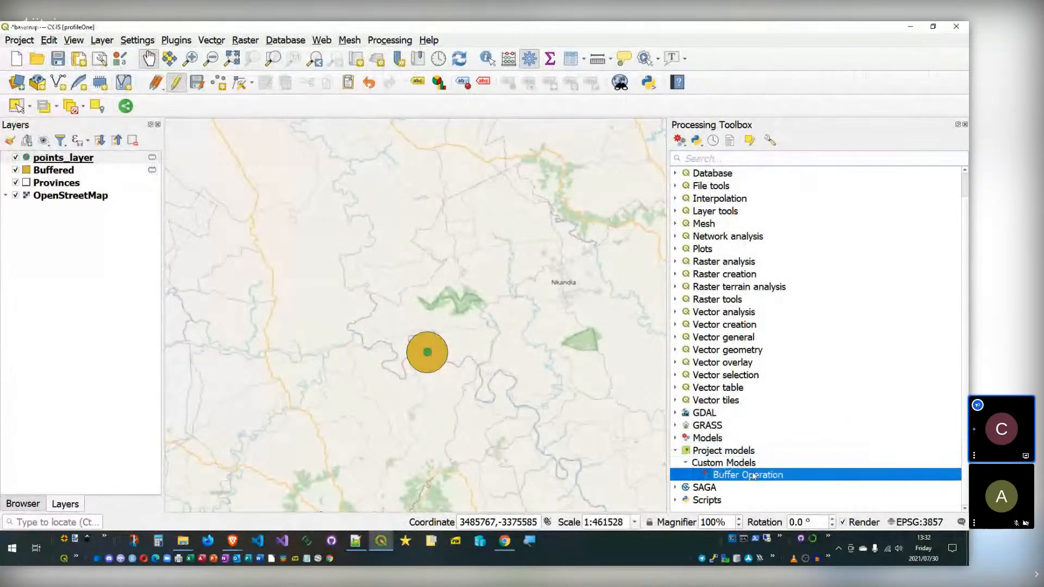
Step: Open the Buffer Operation run dialog, showing Buffer Distance 5000
left_click(676, 438)
left_click(686, 451)
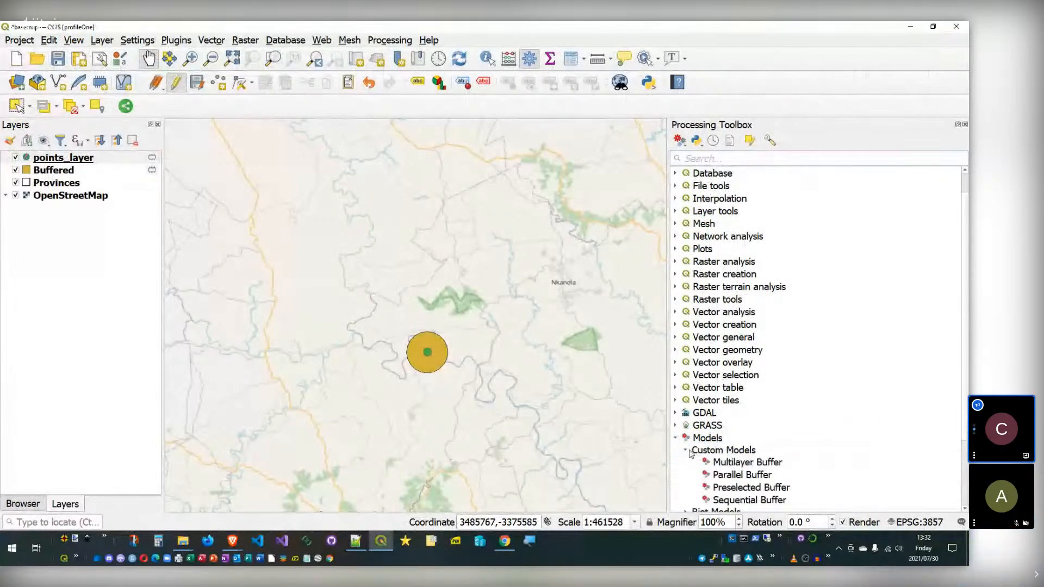
scroll(691, 454, "down", 3)
left_click(702, 362)
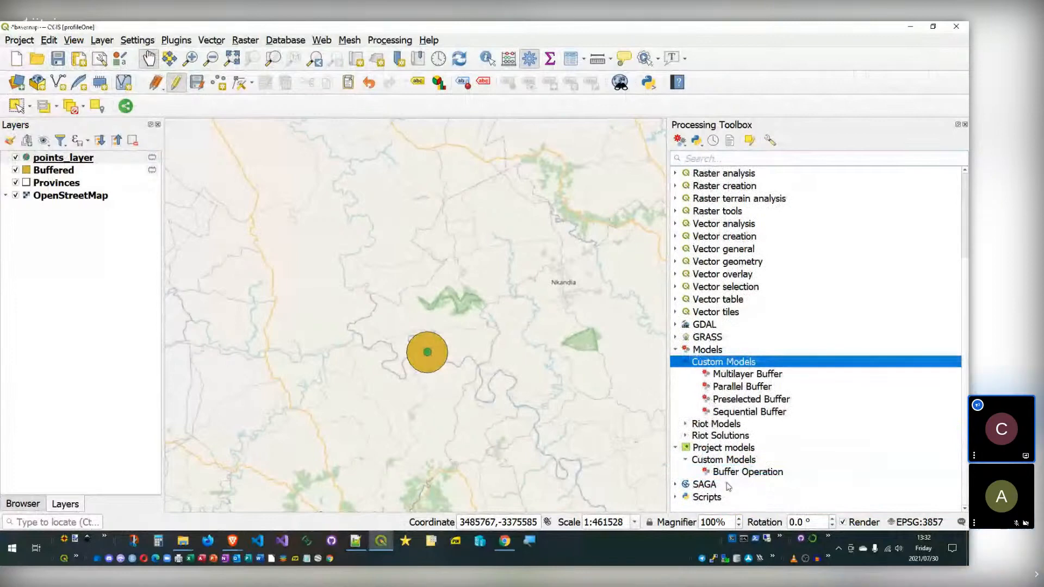
left_click(719, 461)
left_click(725, 473)
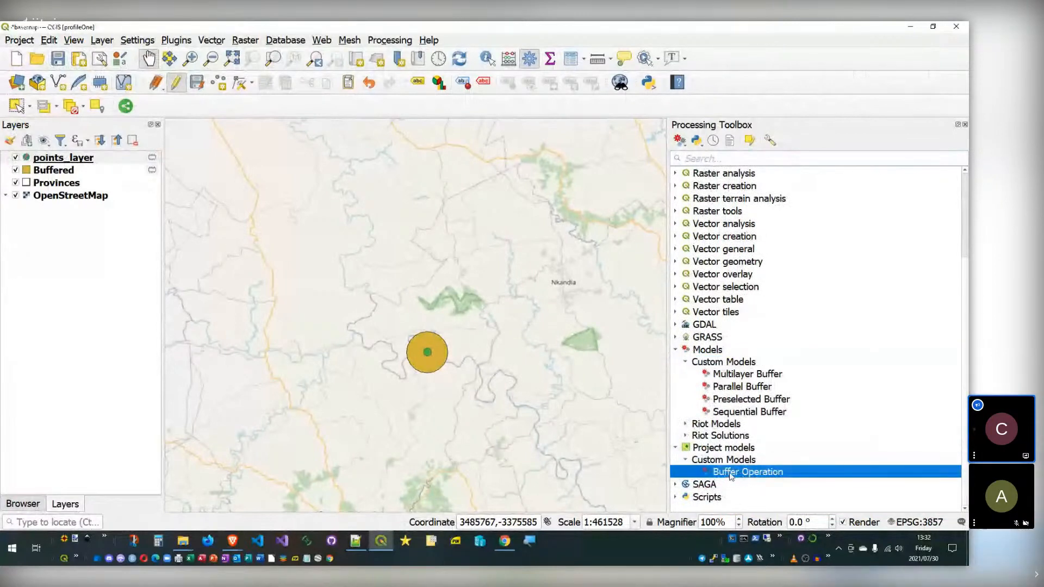
double_click(731, 473)
double_click(181, 201)
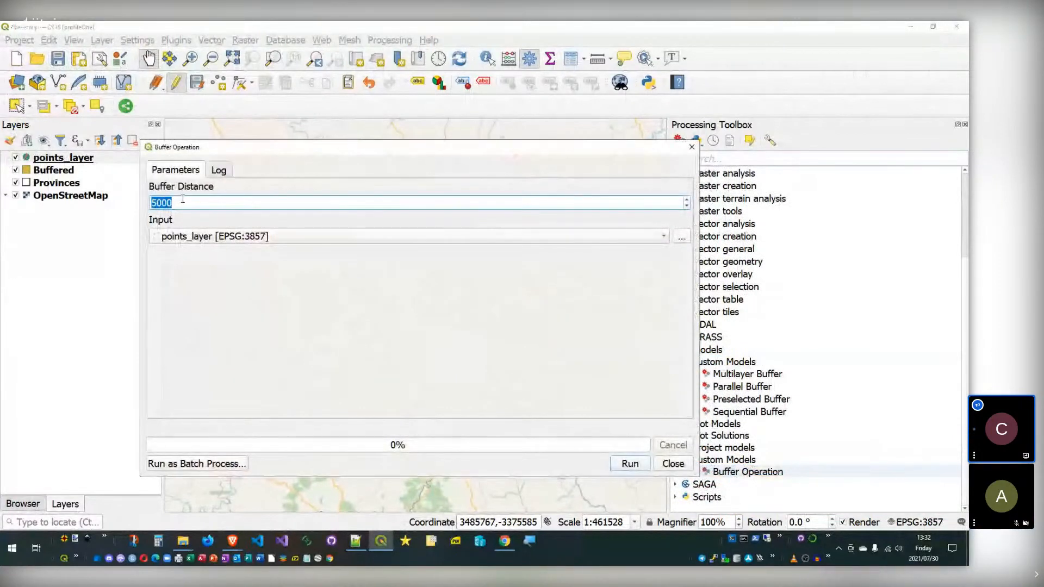
Step: Run Buffer Operation with points_layer as input
left_click(251, 236)
left_click(252, 236)
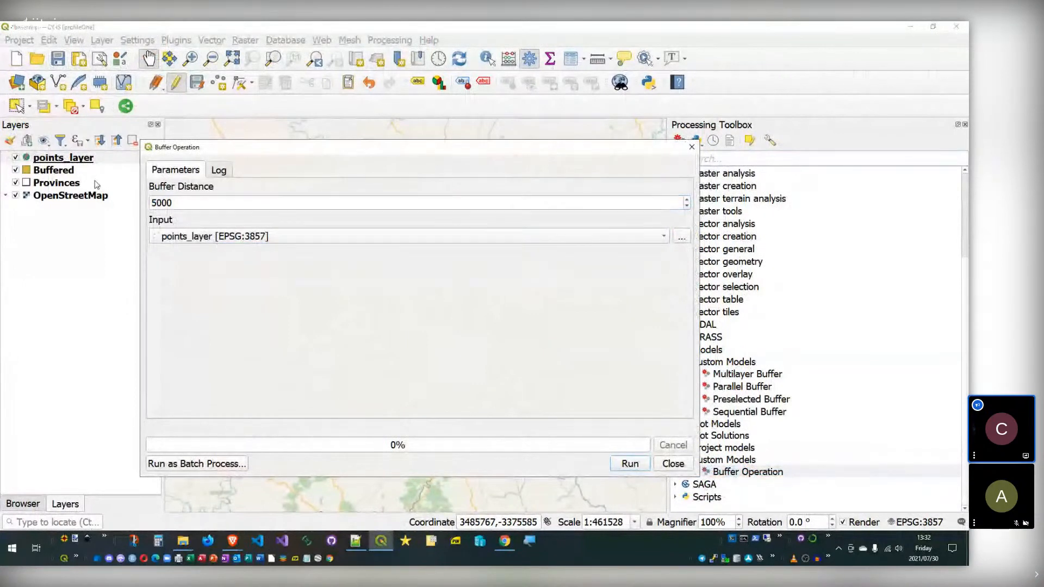
left_click_drag(57, 157, 230, 239)
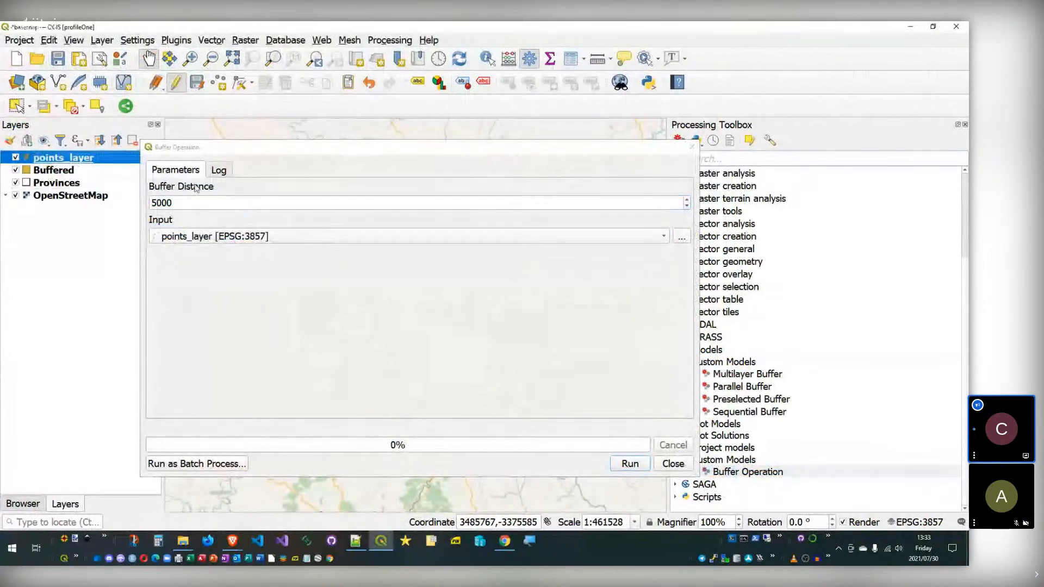
left_click(590, 466)
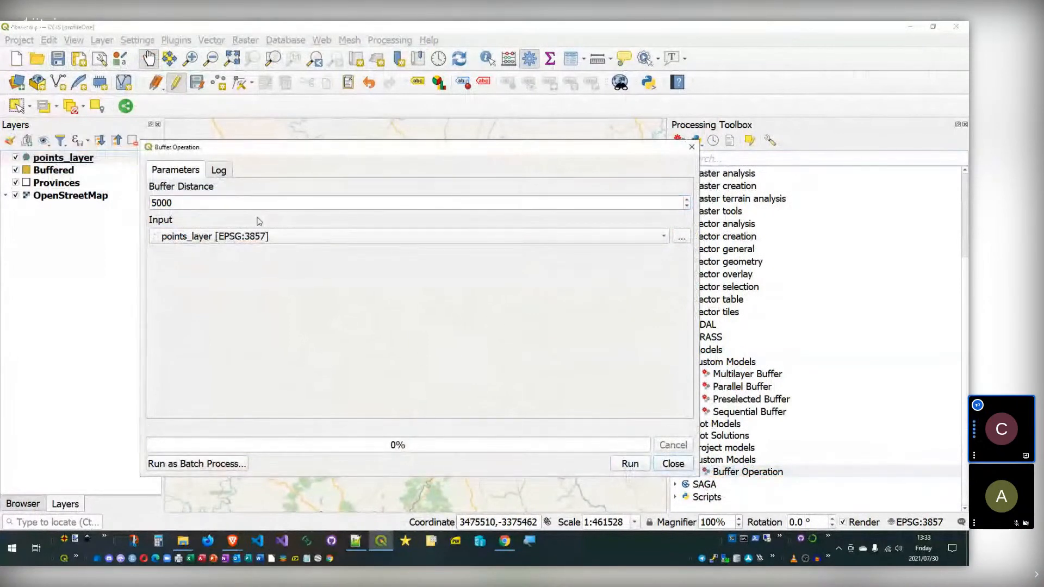
left_click_drag(249, 148, 335, 150)
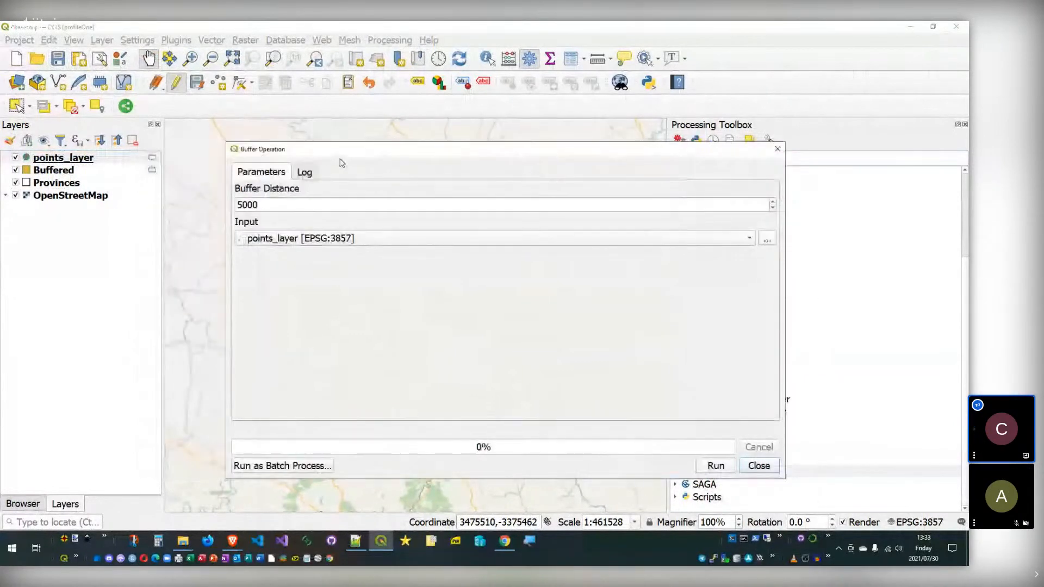
left_click(299, 175)
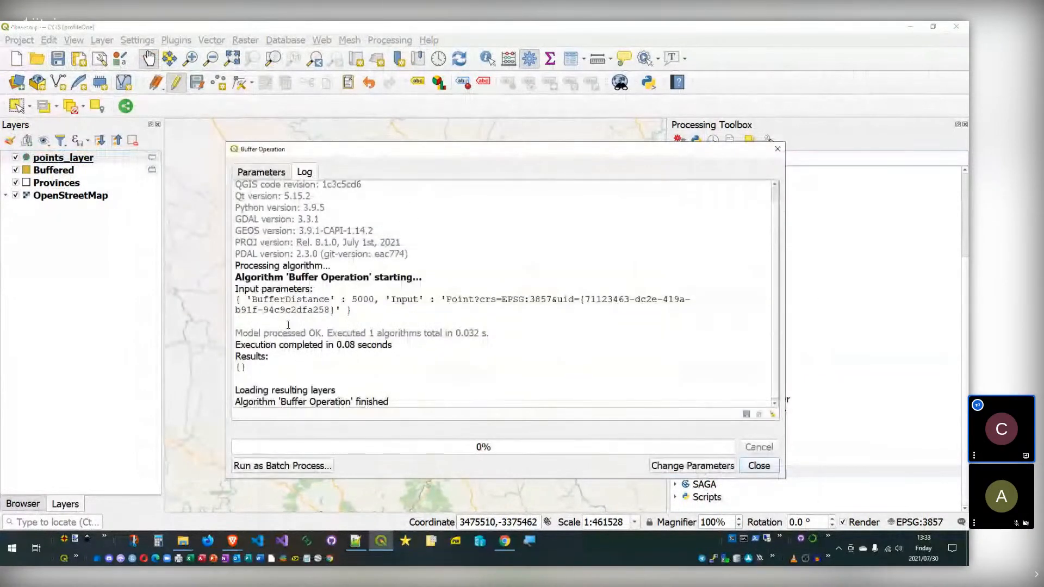
Step: Review the run log, close the dialog, and remove the Buffered layer
left_click_drag(413, 351, 239, 298)
left_click(336, 370)
left_click_drag(405, 403, 295, 348)
left_click(692, 466)
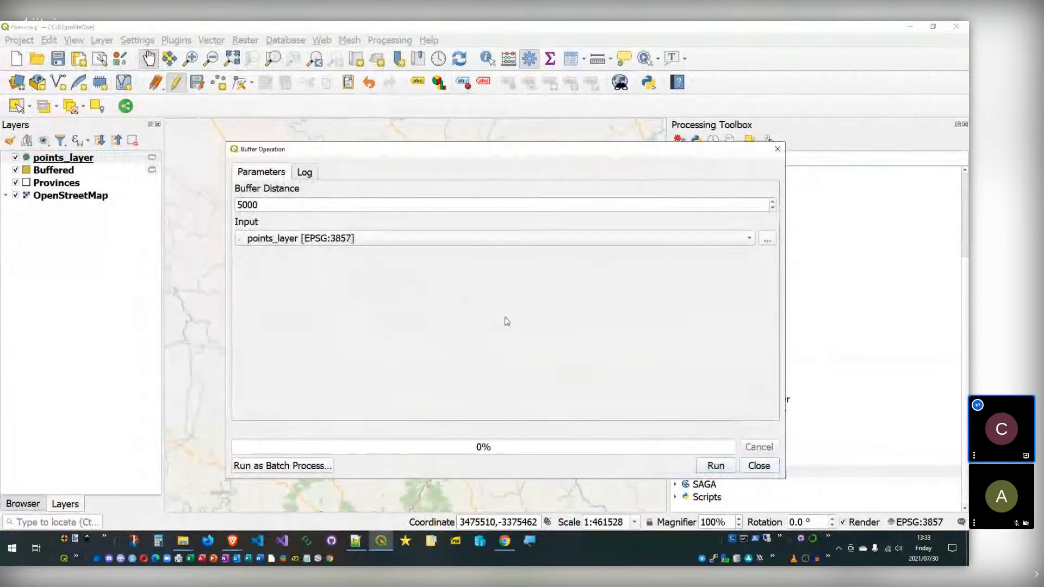
left_click(758, 468)
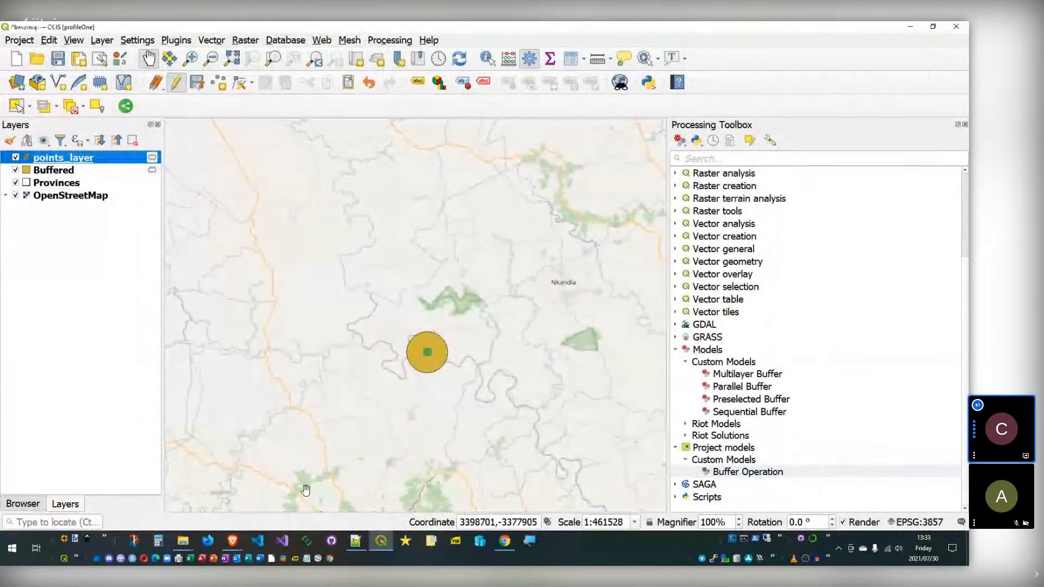
left_click(54, 169)
left_click(132, 140)
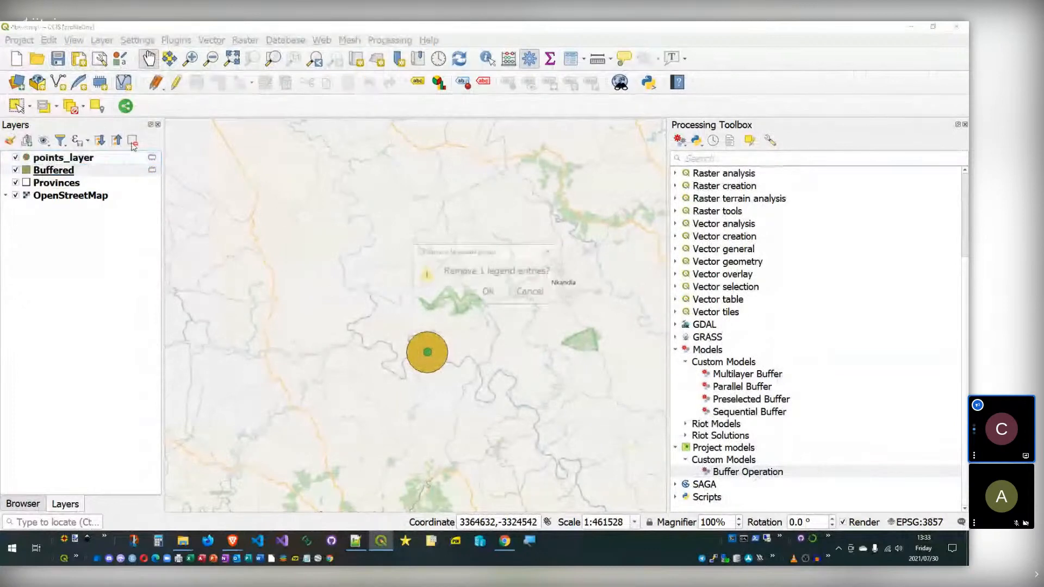
key("Return")
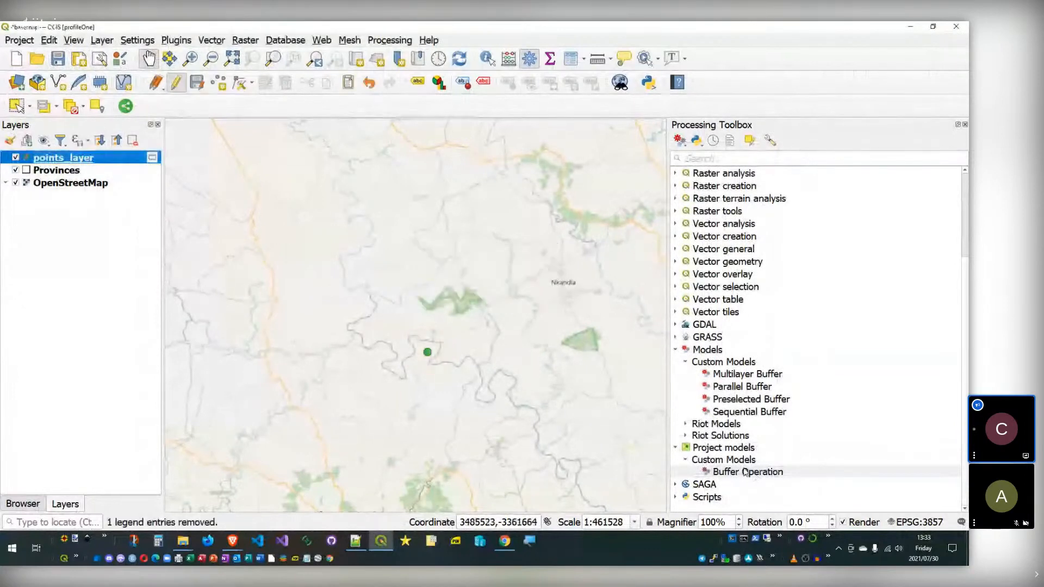
Step: Open Buffer Operation in the Model Designer via Edit Model
double_click(746, 472)
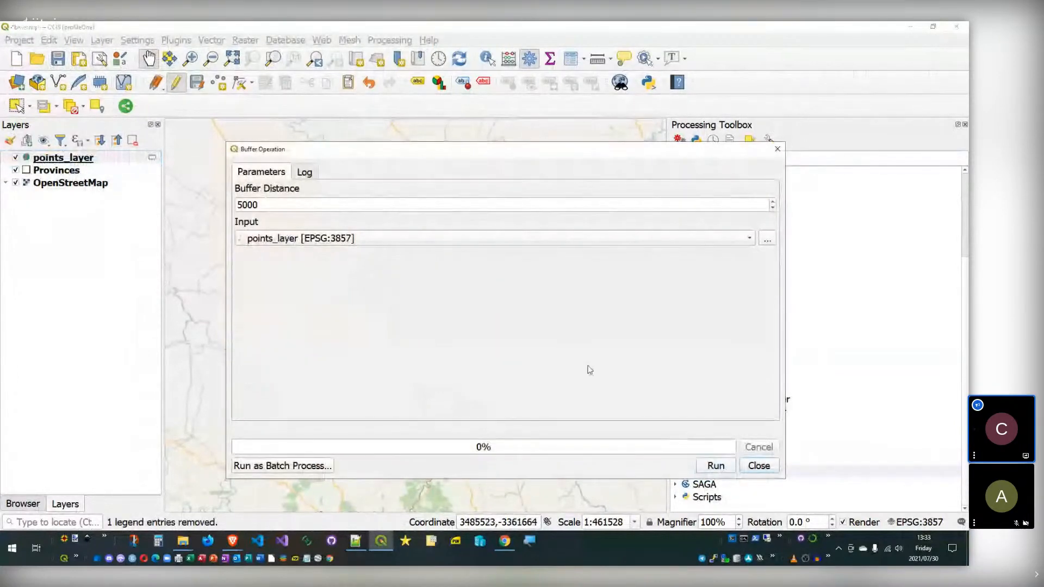
left_click(759, 466)
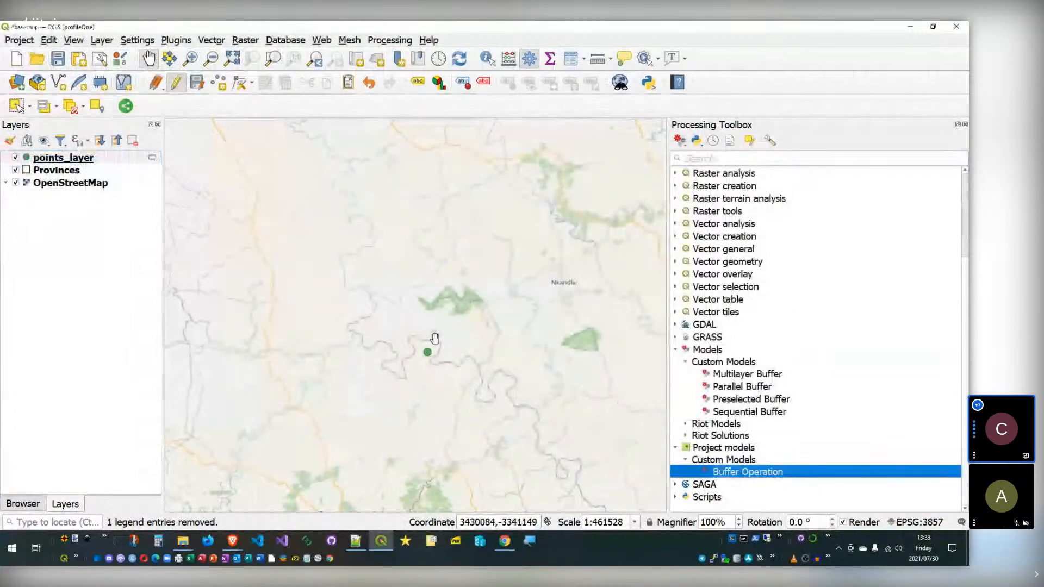
right_click(714, 472)
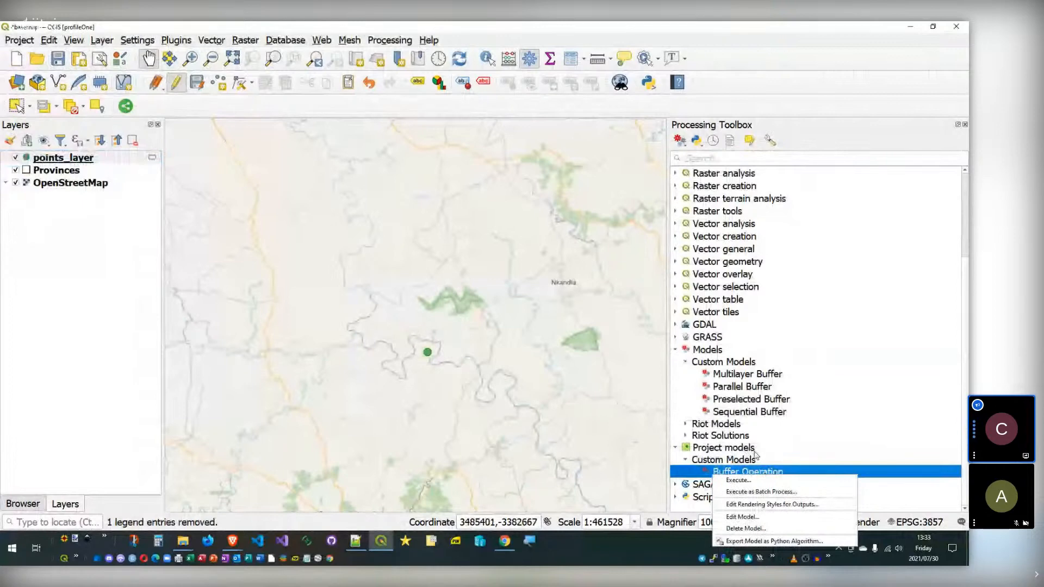
left_click(742, 517)
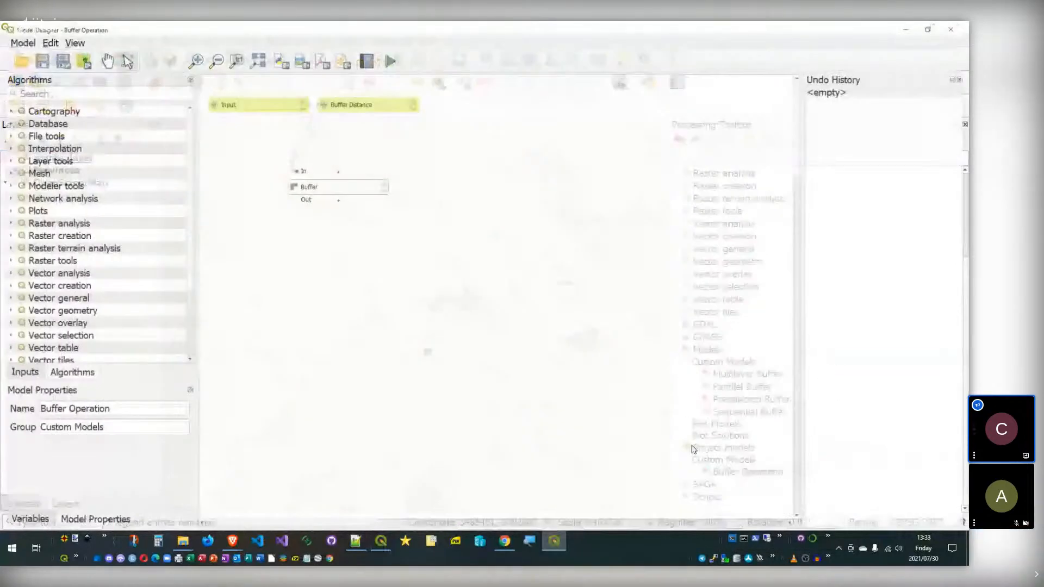
Step: Name the Buffer step's result 'Buffered Output' as a model output
double_click(337, 188)
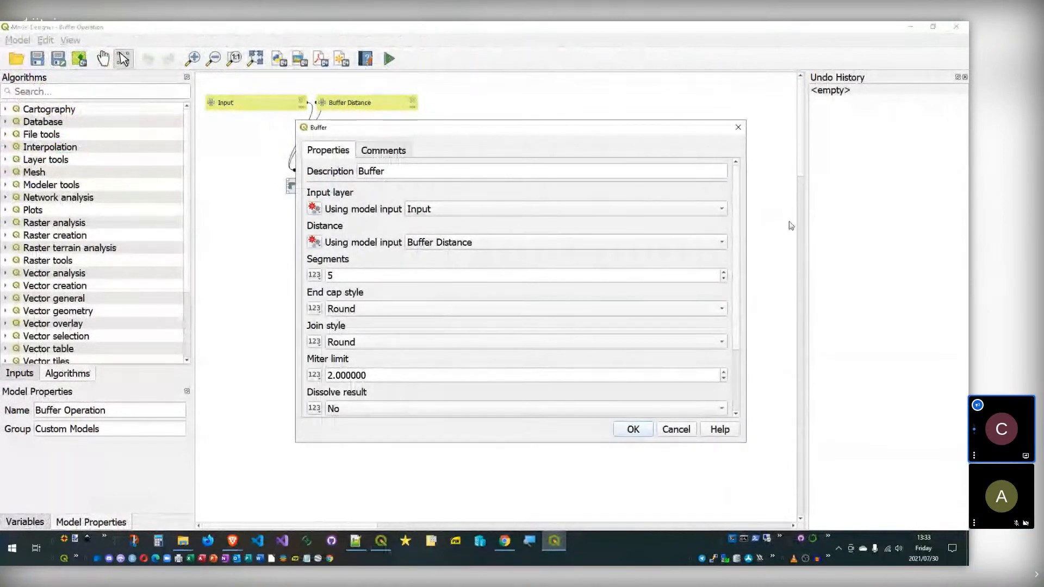
scroll(739, 206, "down", 3)
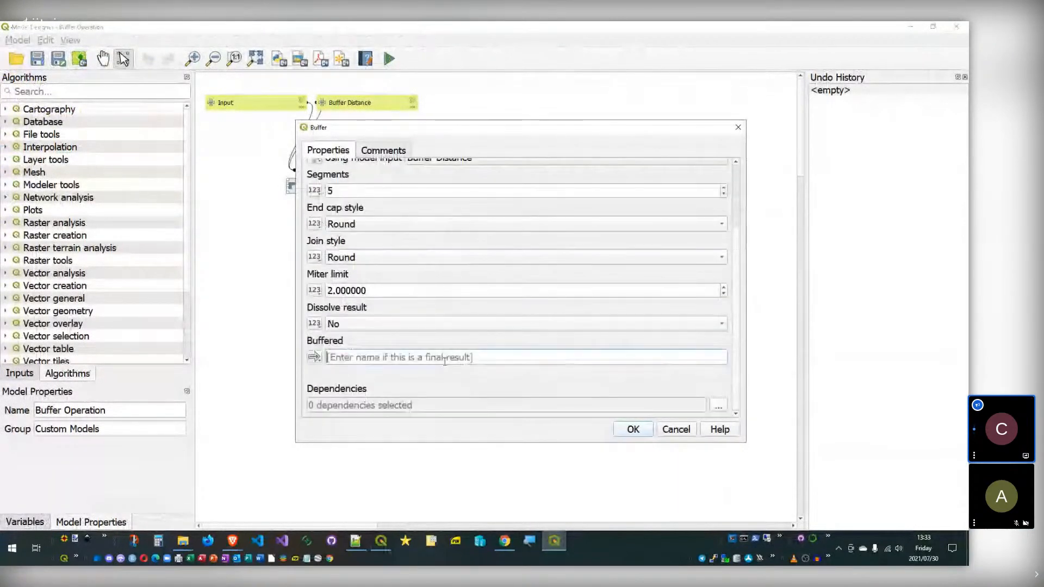
left_click(444, 357)
type("Buf")
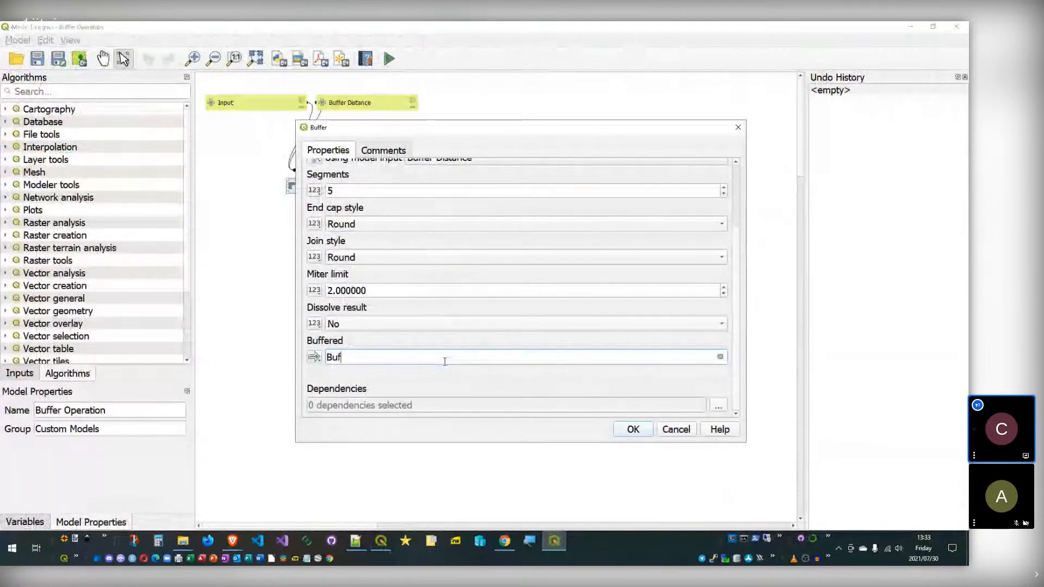
type("fered Output")
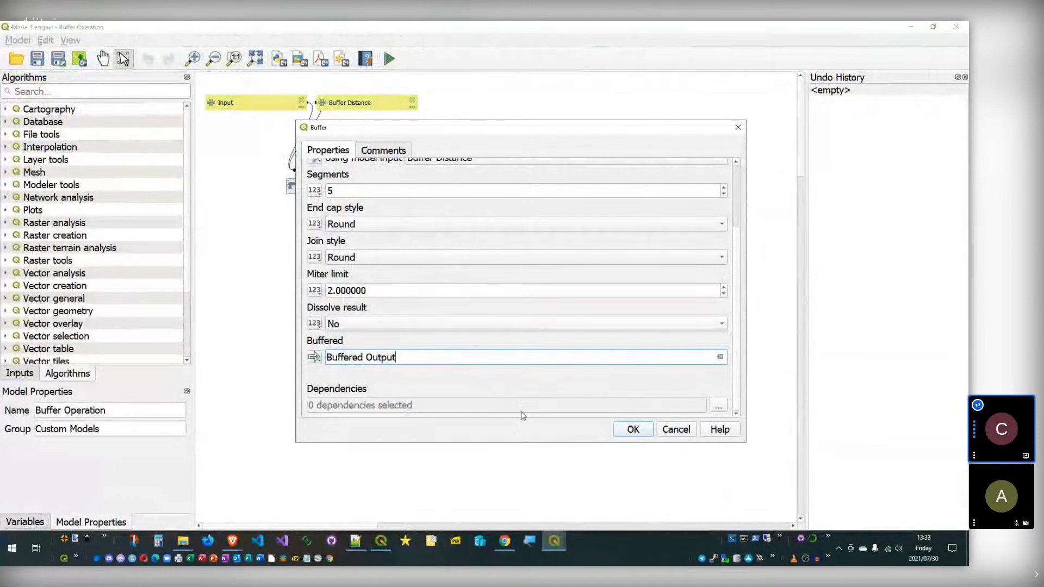
left_click(631, 435)
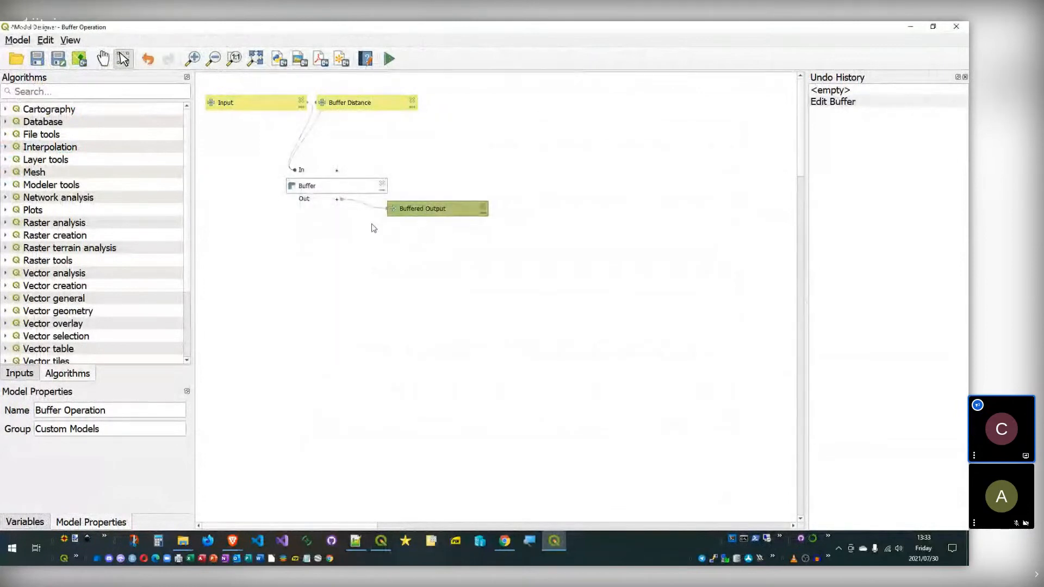
Step: Save the model in the project, close the designer, and reopen its run dialog
left_click(80, 59)
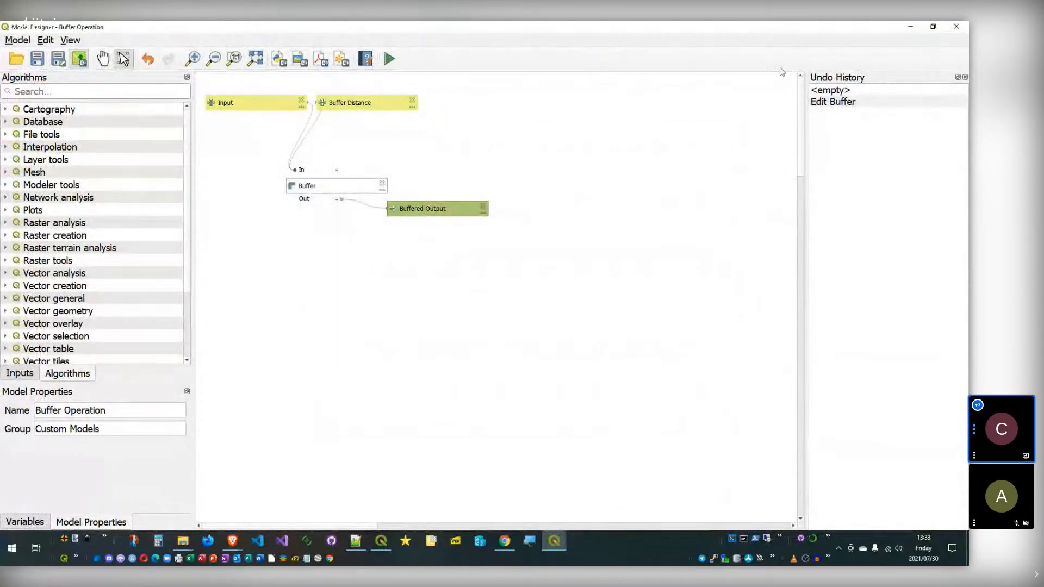
left_click(911, 26)
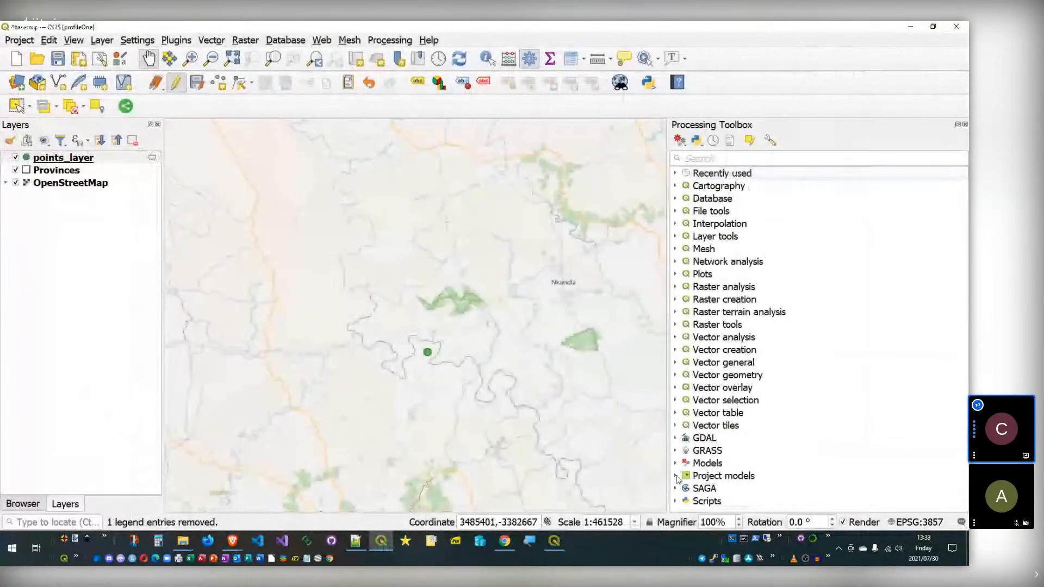
double_click(715, 475)
Step: Run Buffer Operation on points_layer and move points_layer above Buffered Output
double_click(729, 487)
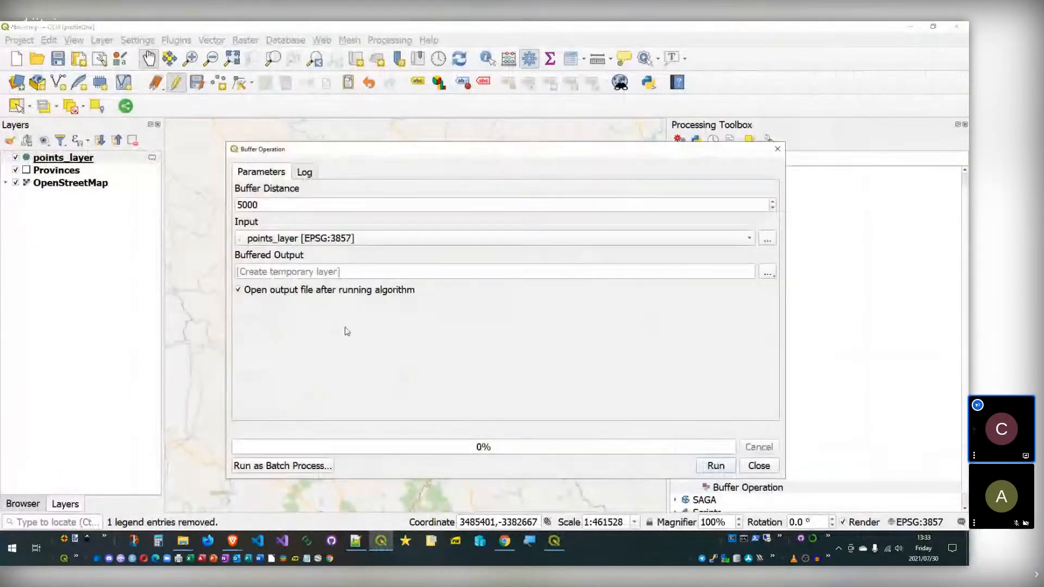
left_click(363, 271)
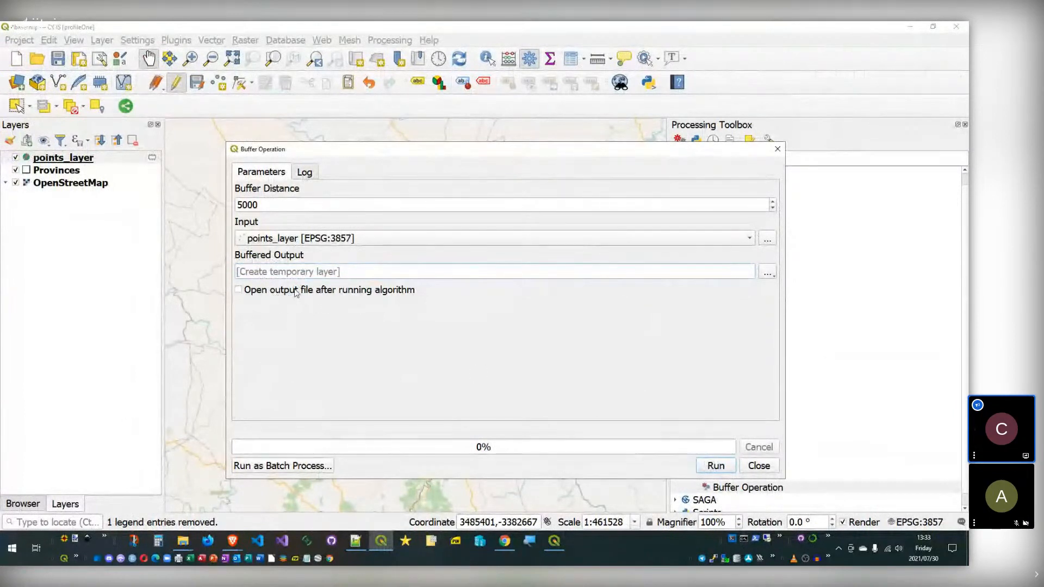
left_click(715, 465)
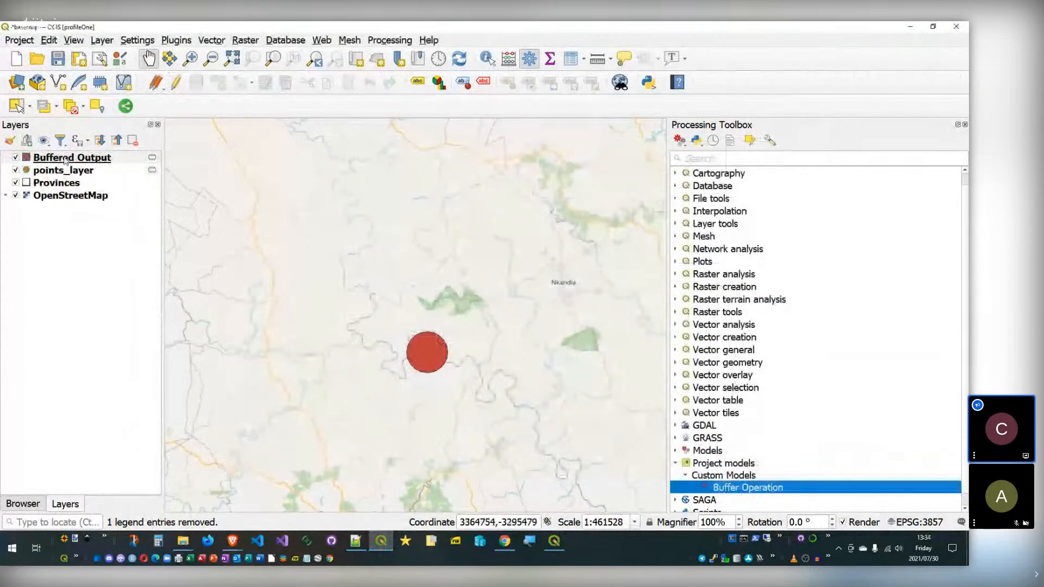
left_click_drag(63, 170, 62, 156)
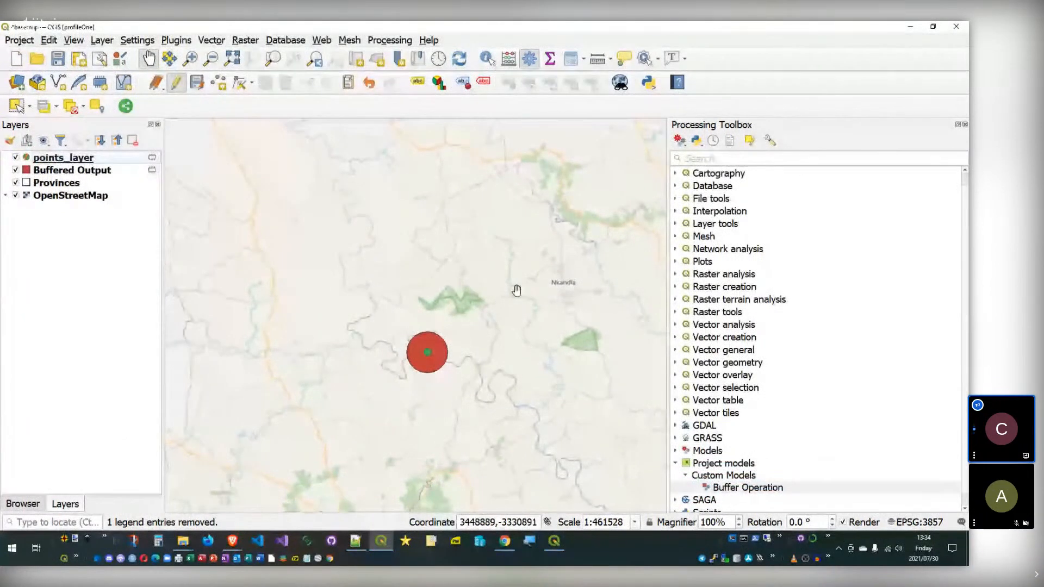
Step: Switch to the 'Model Designer - Buffer Operation' window from the taskbar
left_click(557, 541)
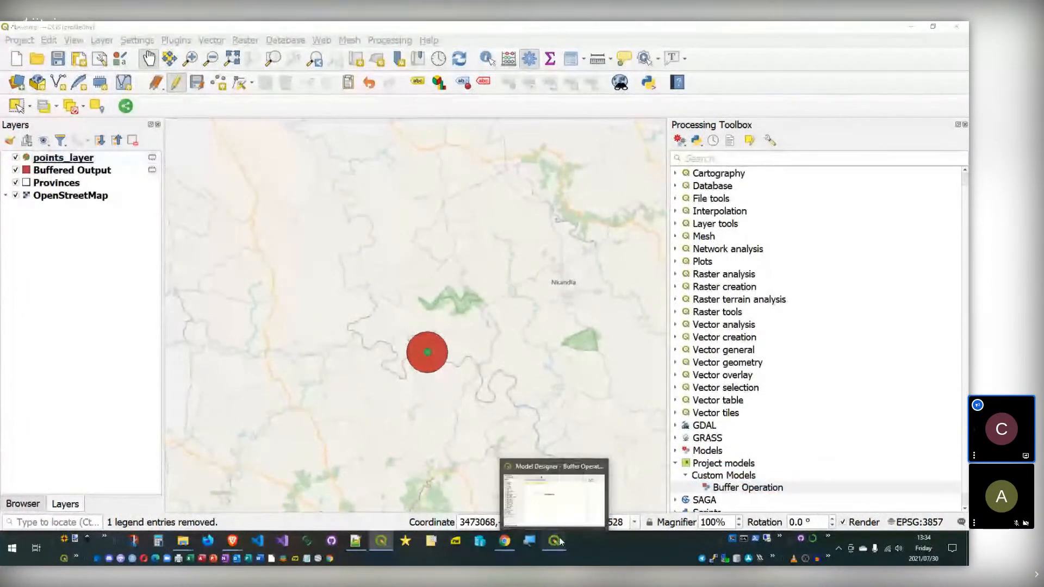
left_click(554, 495)
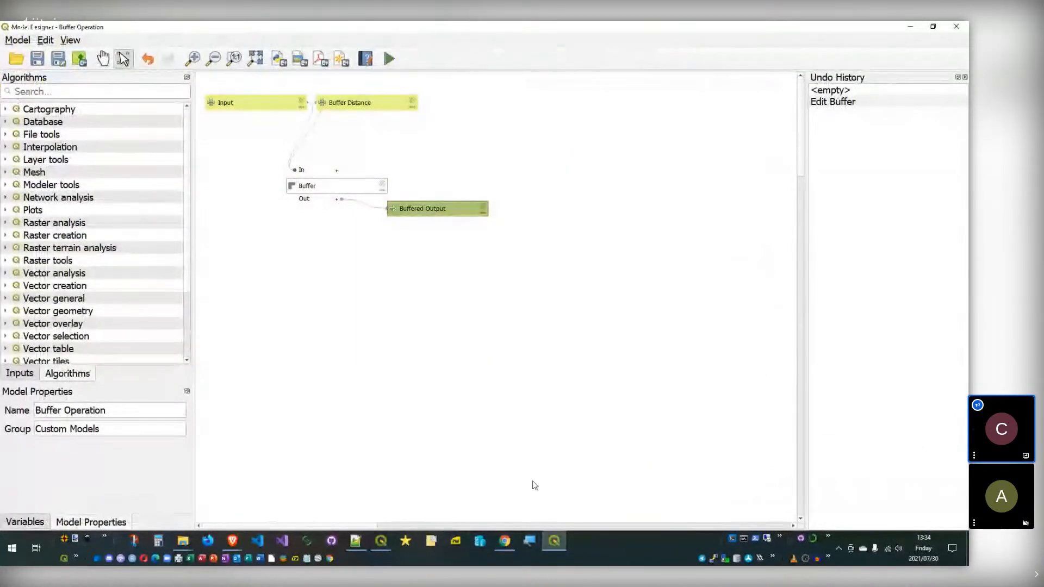
left_click(556, 541)
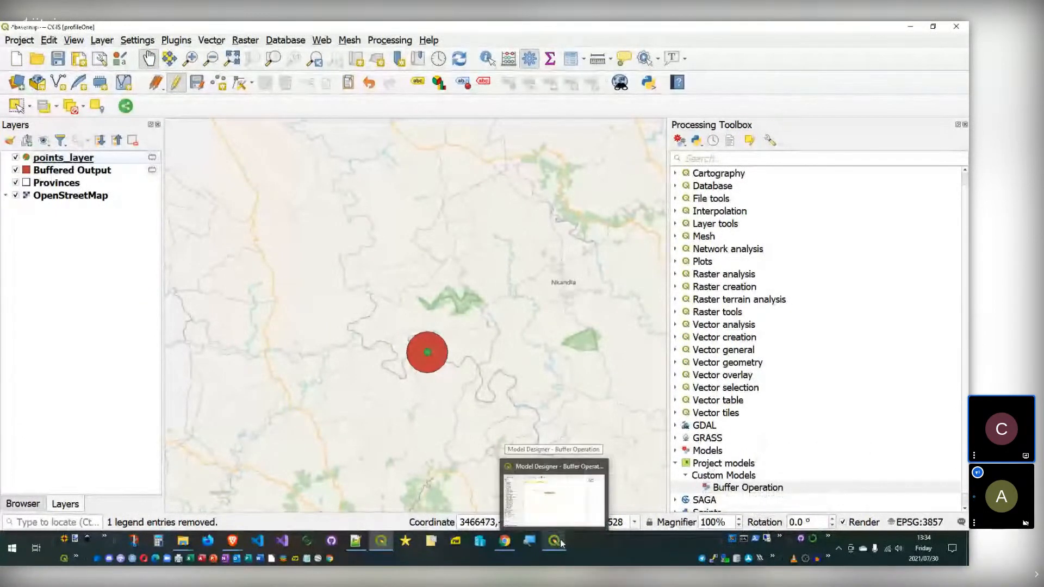
left_click(560, 542)
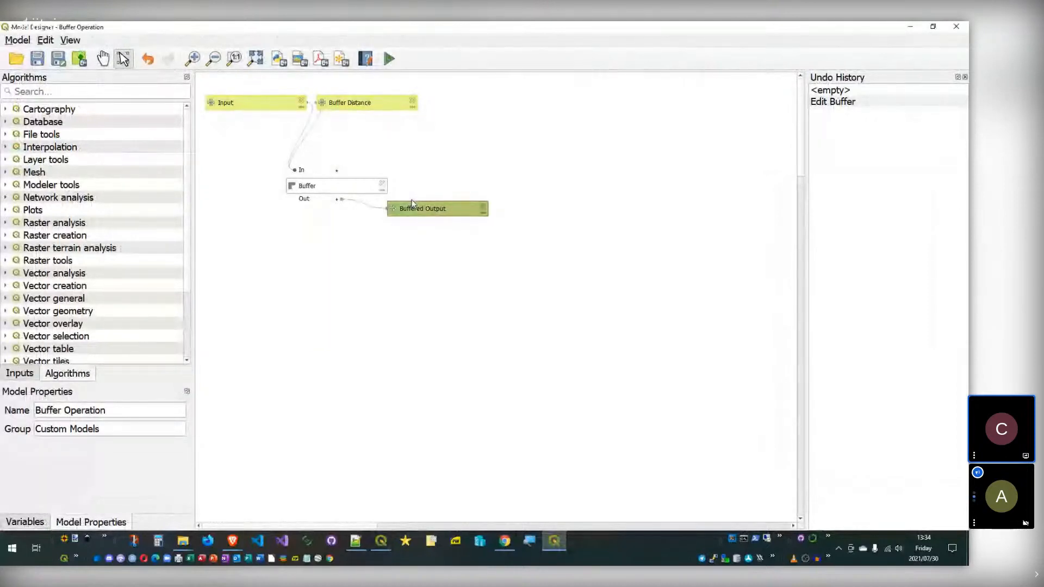
Step: Delete the Buffered Output node, then review the Buffer step's input layer (points_layer) and cancel
left_click(484, 206)
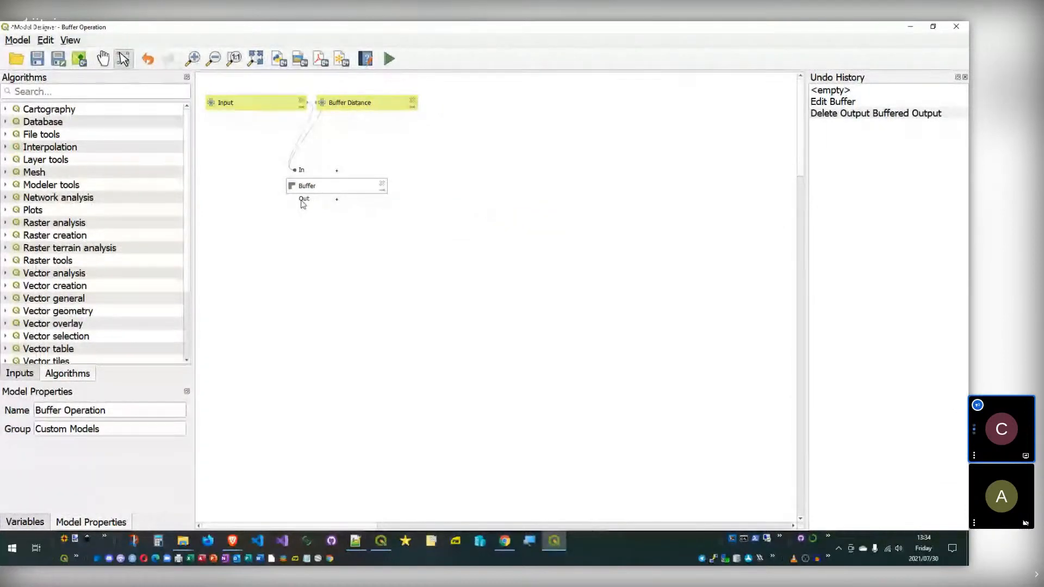
double_click(333, 186)
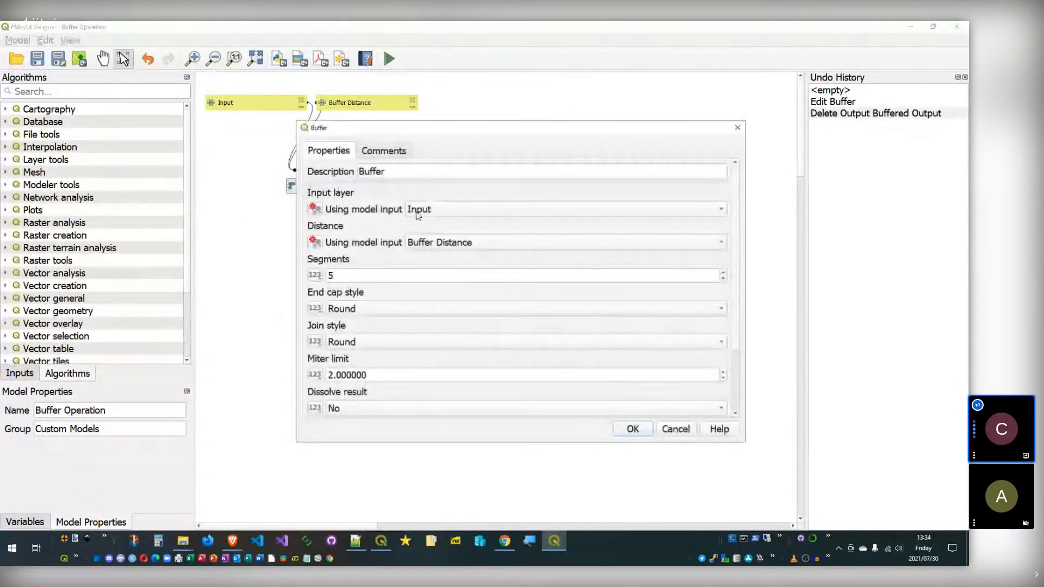
left_click(438, 210)
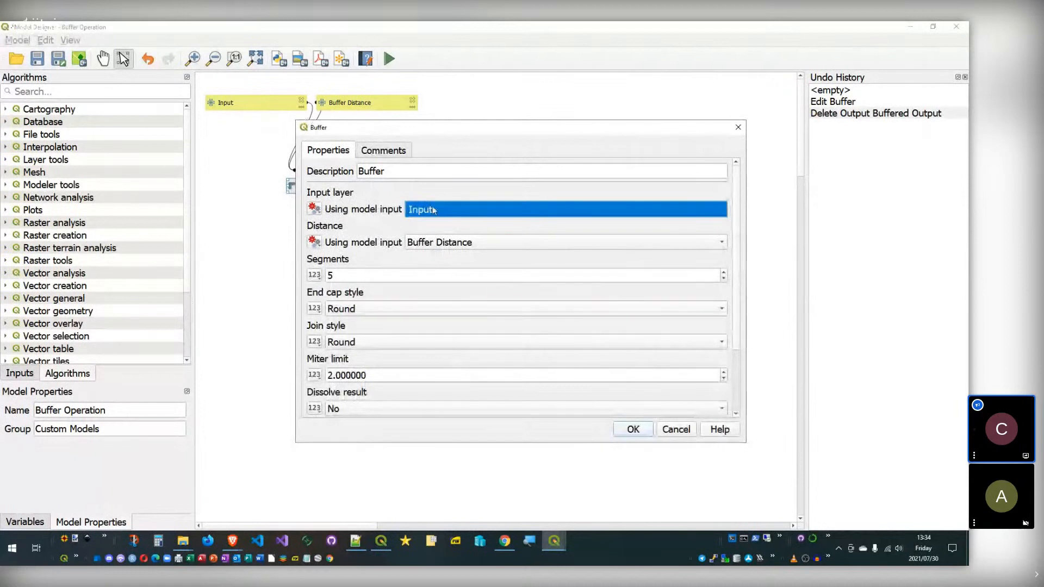
left_click(314, 209)
left_click(332, 224)
left_click(682, 209)
left_click(686, 214)
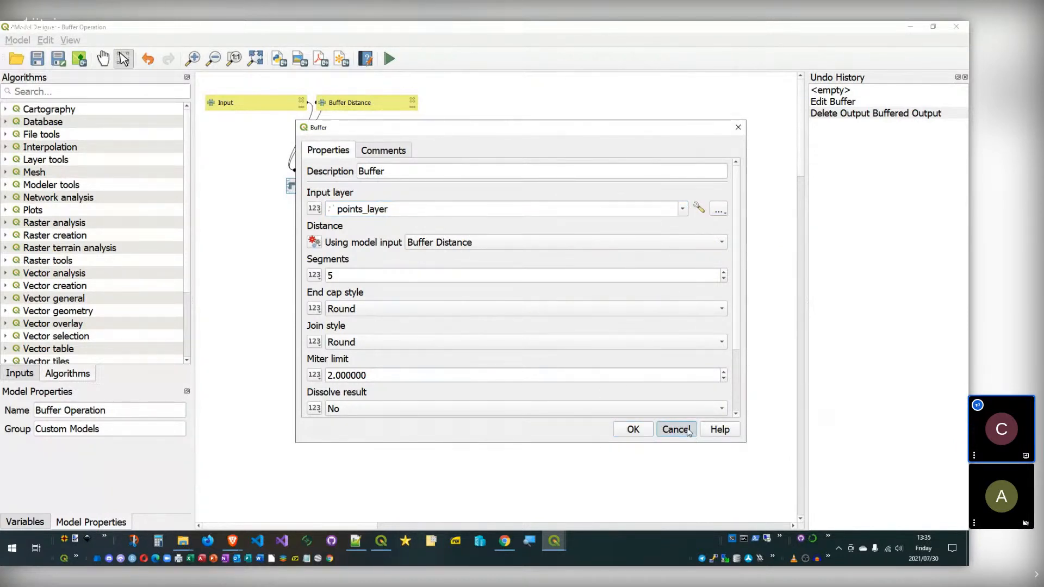
left_click(677, 430)
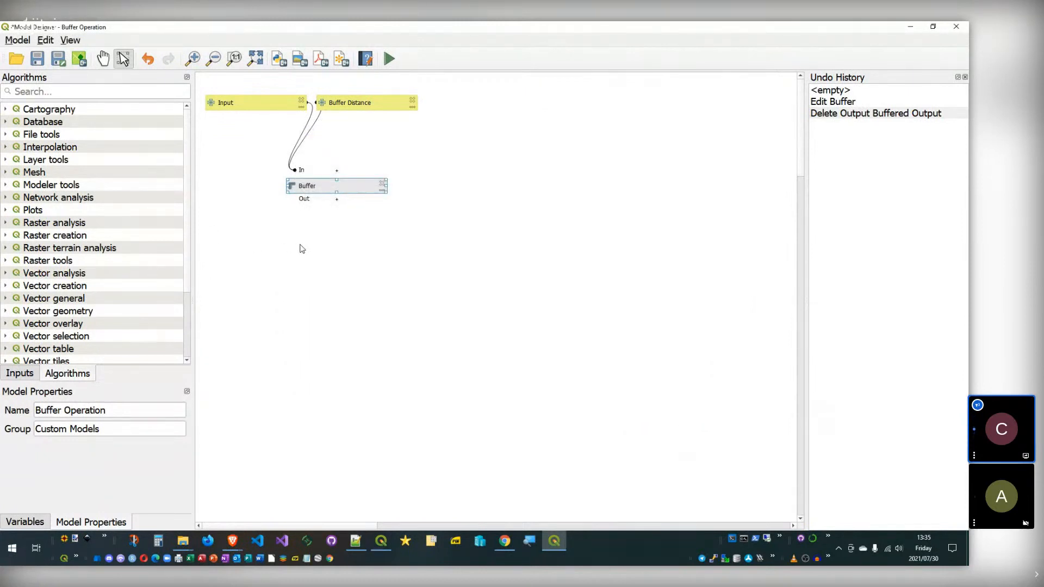
Step: Close the Model Designer and discard the unsaved model changes
left_click(320, 246)
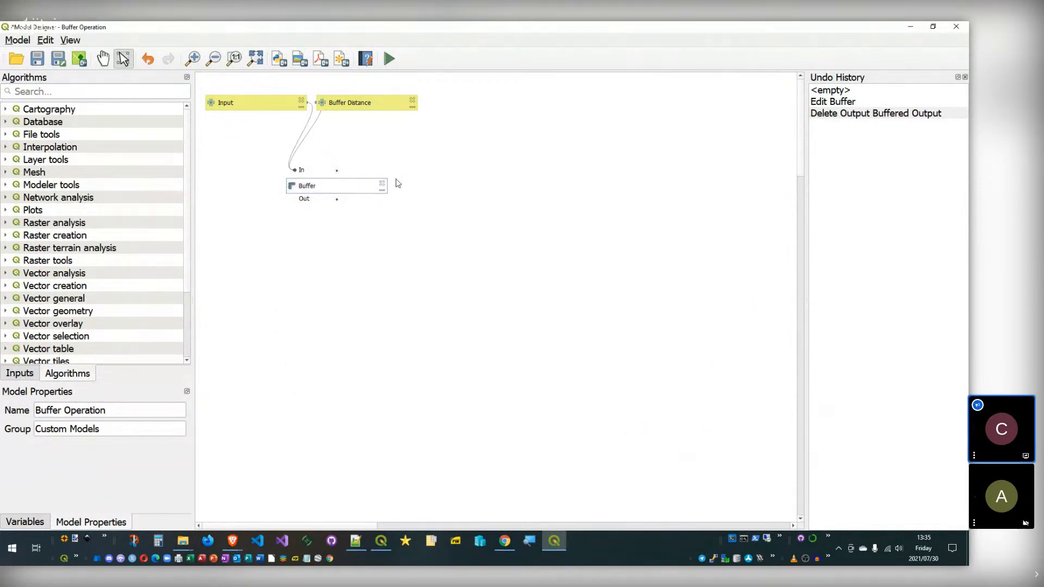
left_click(957, 28)
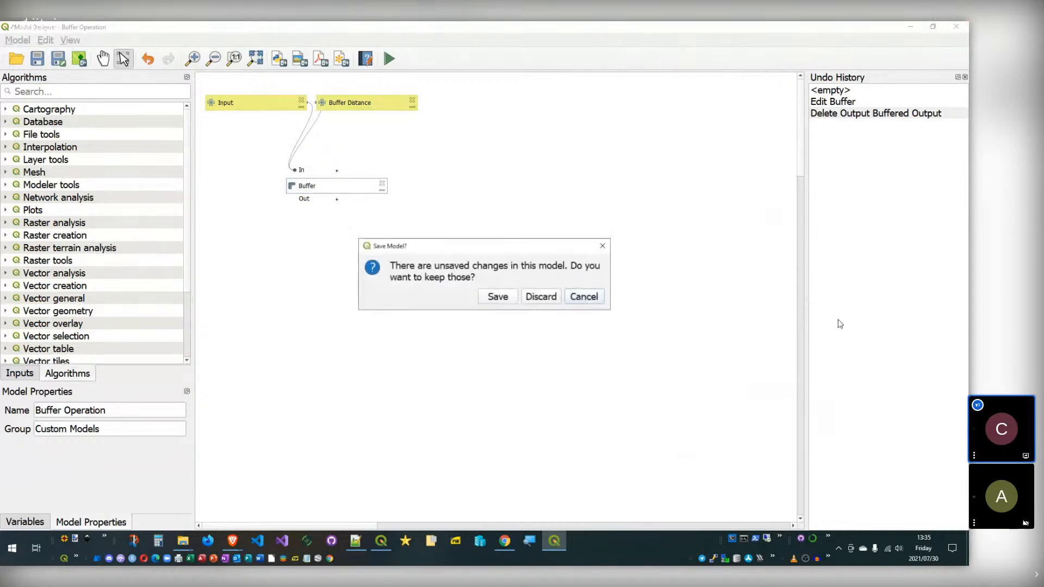
left_click(543, 300)
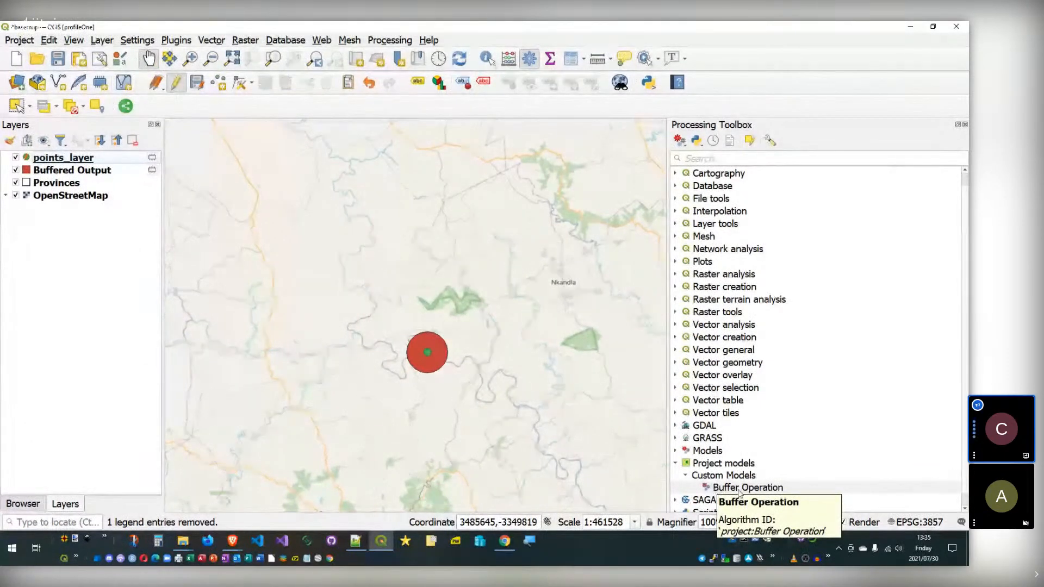
Step: Reopen Buffer Operation via Edit Model and try a Multiple Input parameter, then cancel it
right_click(739, 492)
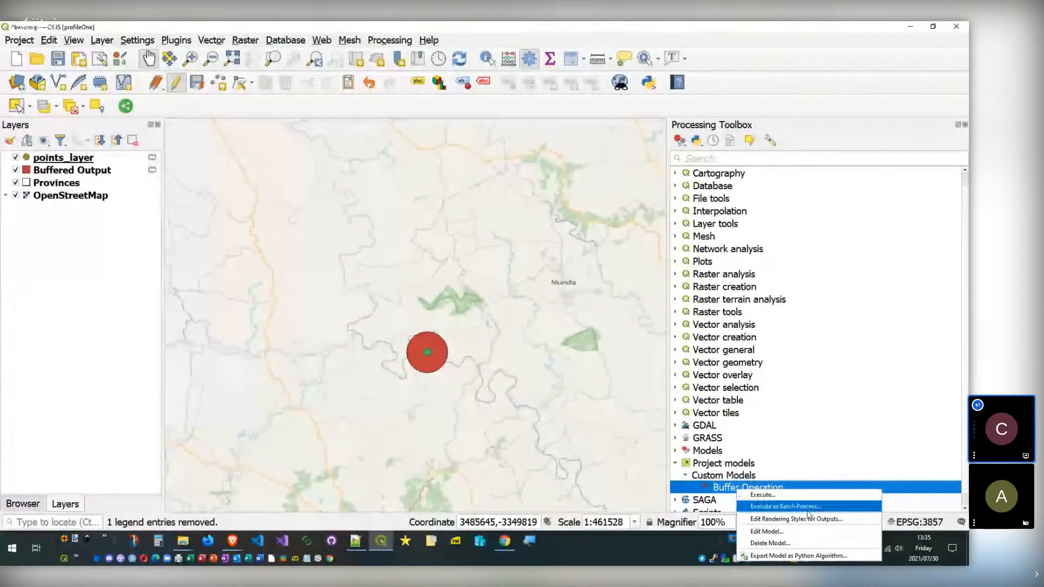
left_click(764, 533)
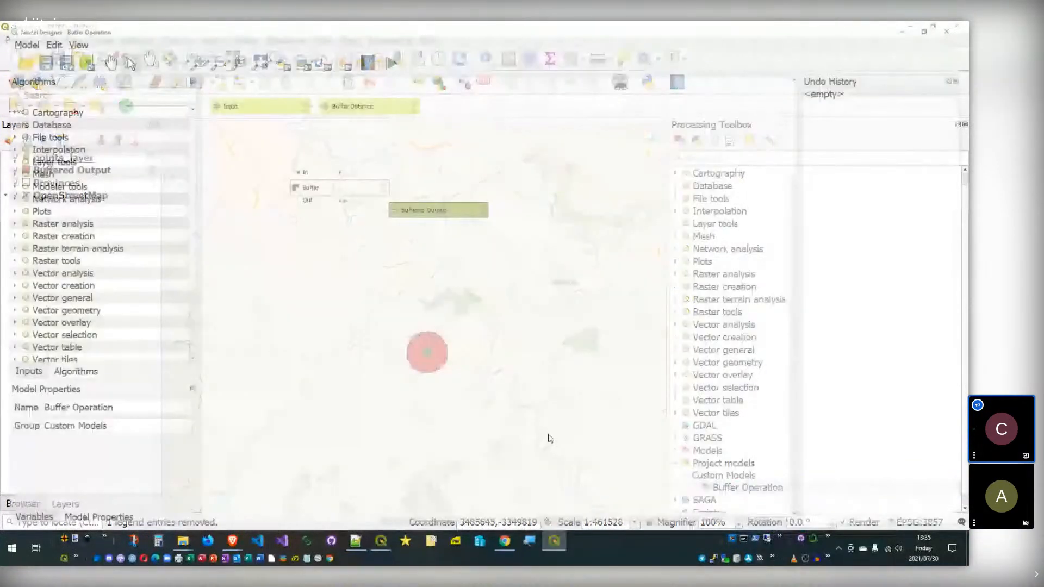
left_click(27, 374)
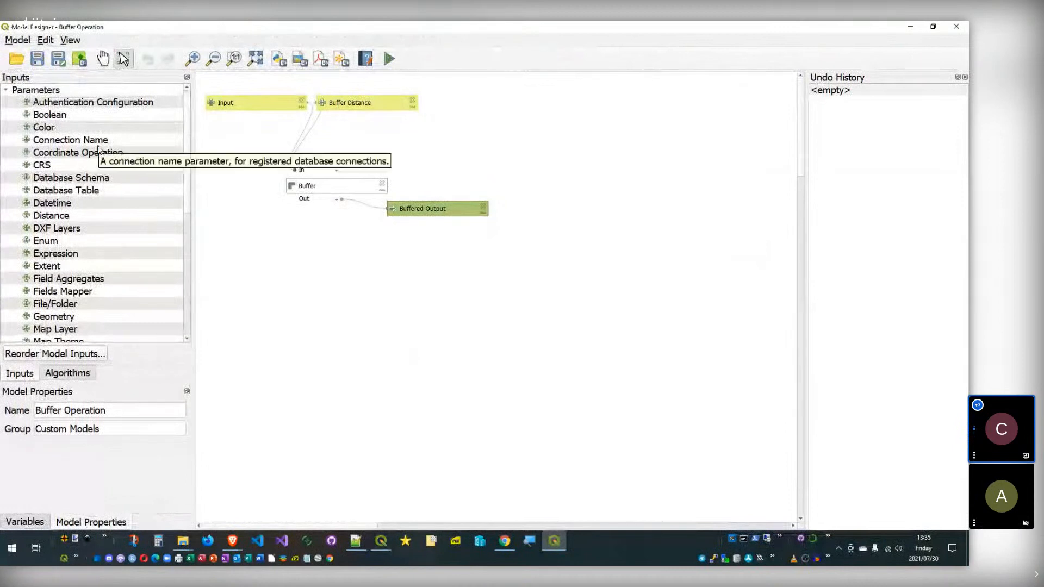
scroll(125, 163, "down", 5)
scroll(128, 166, "down", 2)
left_click(60, 155)
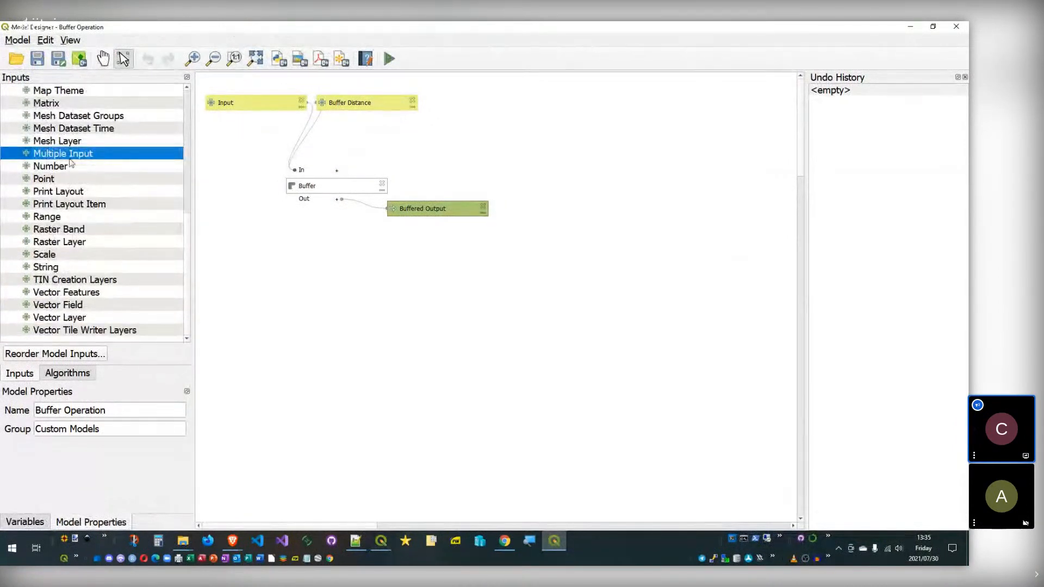
left_click_drag(71, 157, 356, 181)
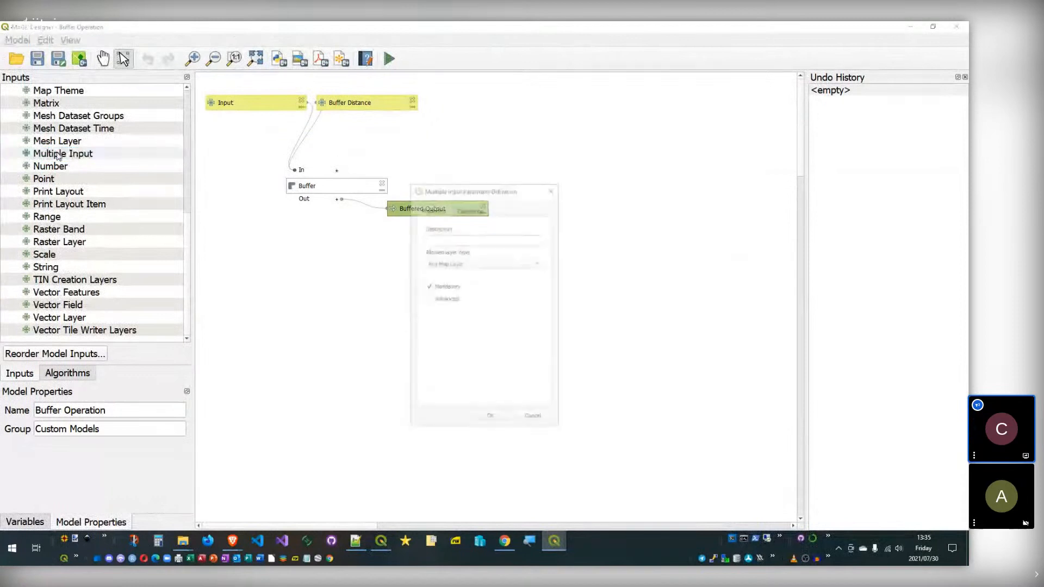
left_click(534, 419)
Step: Browse the Inputs list, looking at types such as Datetime and Connection Name
scroll(91, 234, "up", 7)
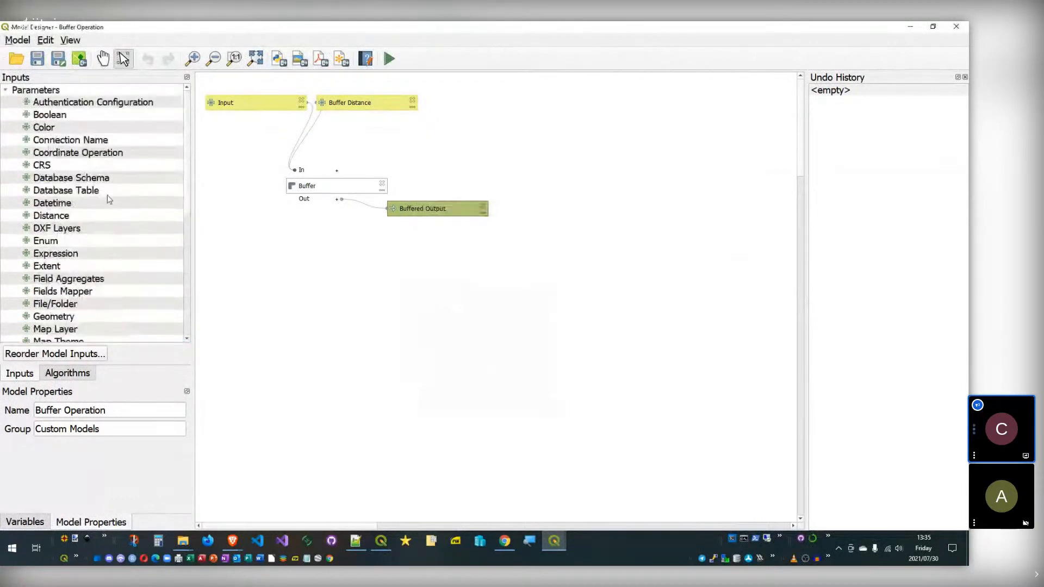
left_click(64, 202)
key("Down")
key("Down")
key("Up")
key("Up")
key("Up")
key("Up")
left_click(83, 129)
left_click(90, 112)
left_click(107, 162)
left_click(127, 140)
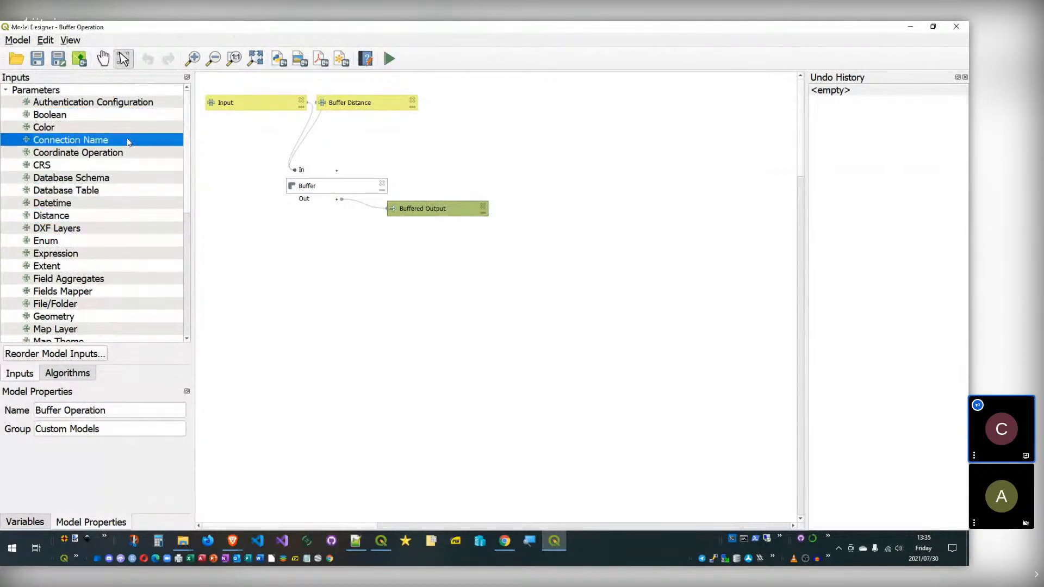
scroll(164, 190, "down", 3)
scroll(135, 163, "down", 1)
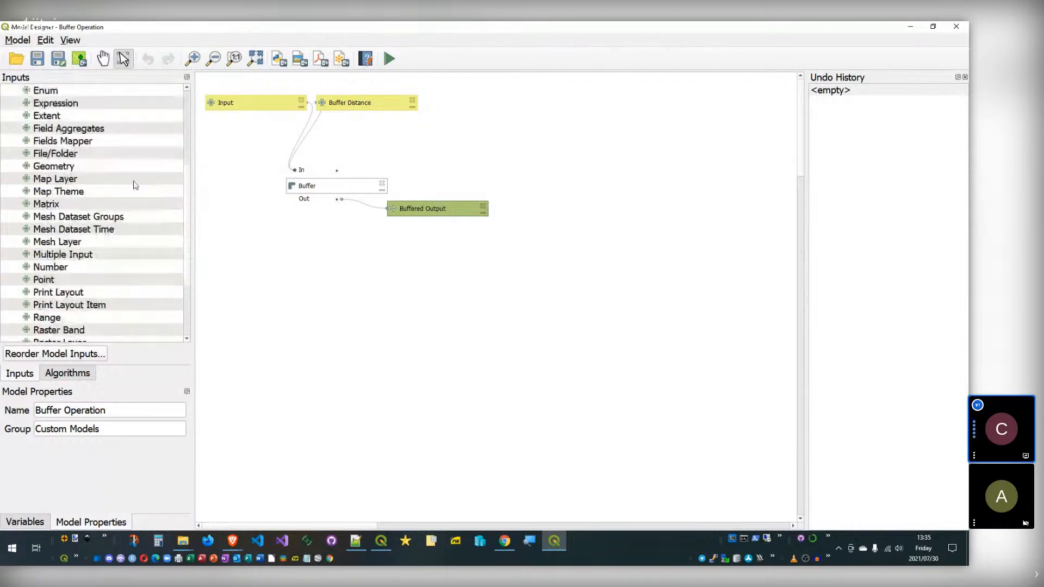
Step: Define a Multiple Input parameter with File layer type, then dismiss it without adding
left_click_drag(65, 255, 435, 249)
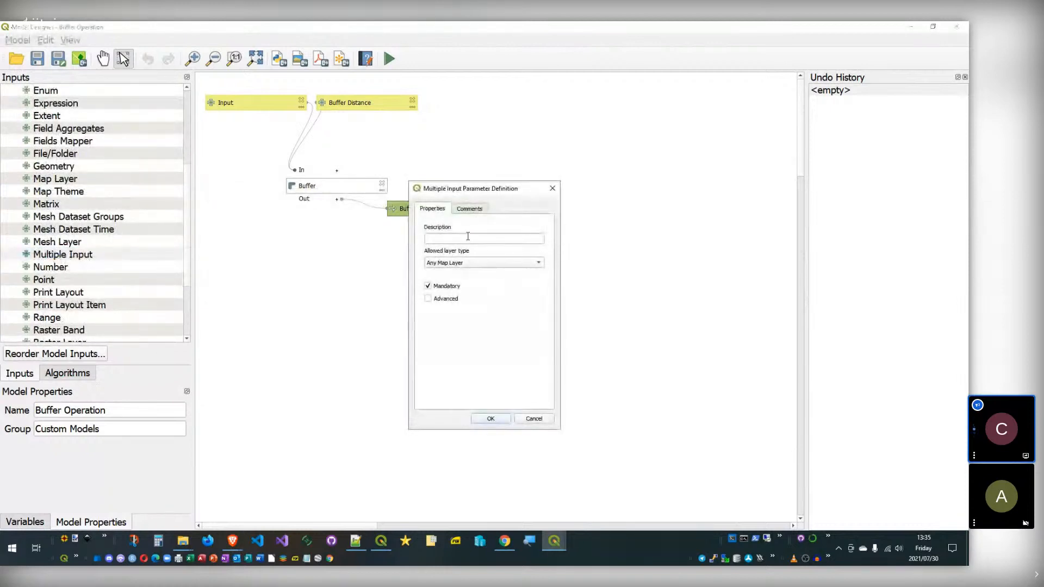
left_click(463, 260)
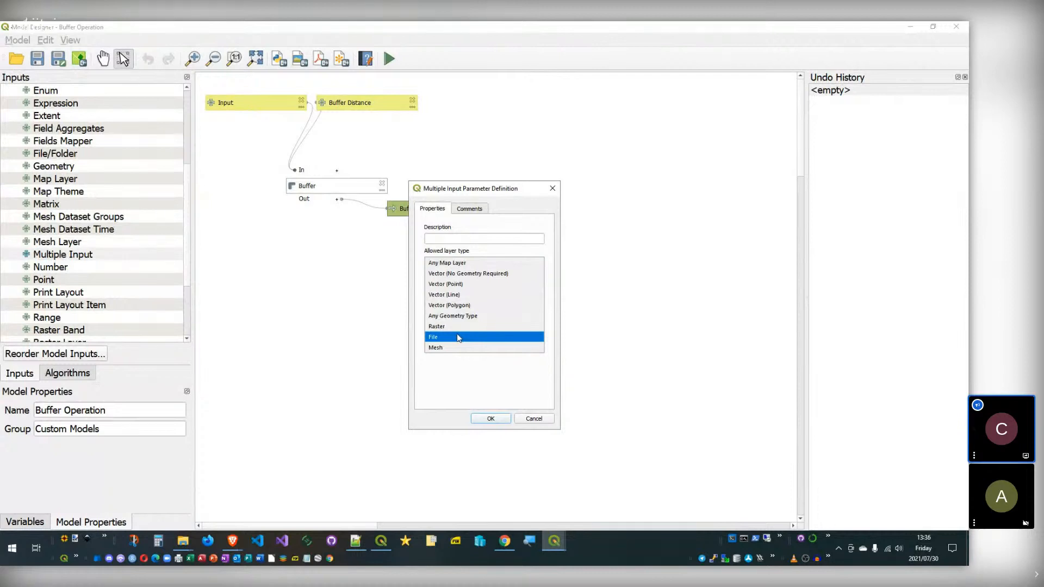
left_click(457, 336)
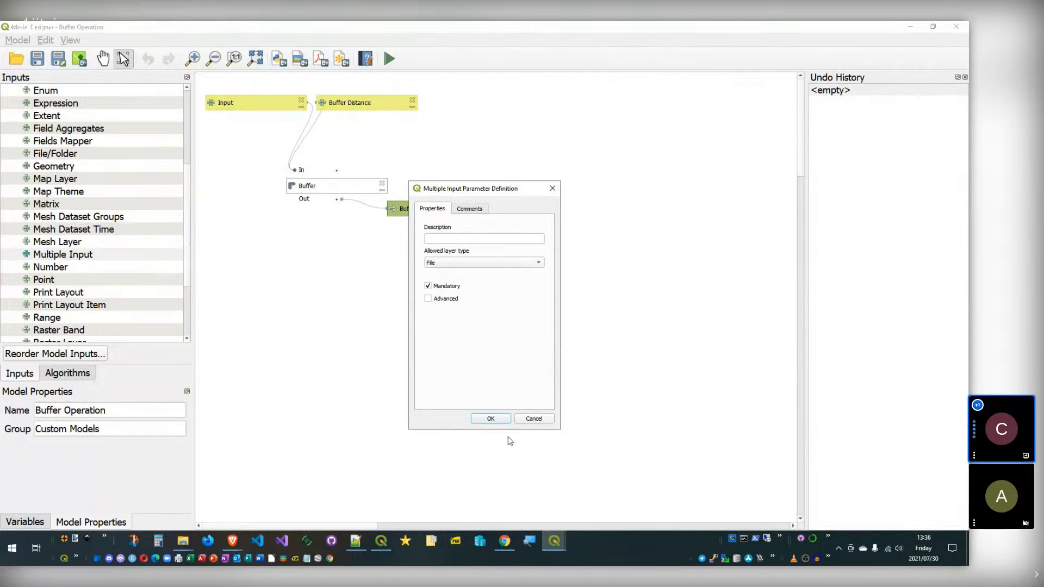
left_click(534, 418)
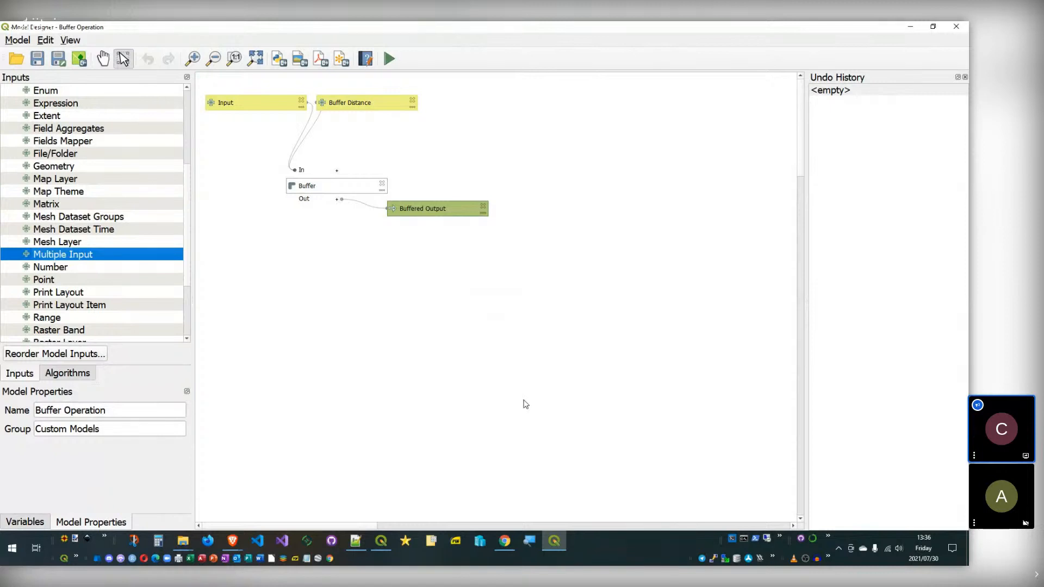
scroll(128, 196, "down", 3)
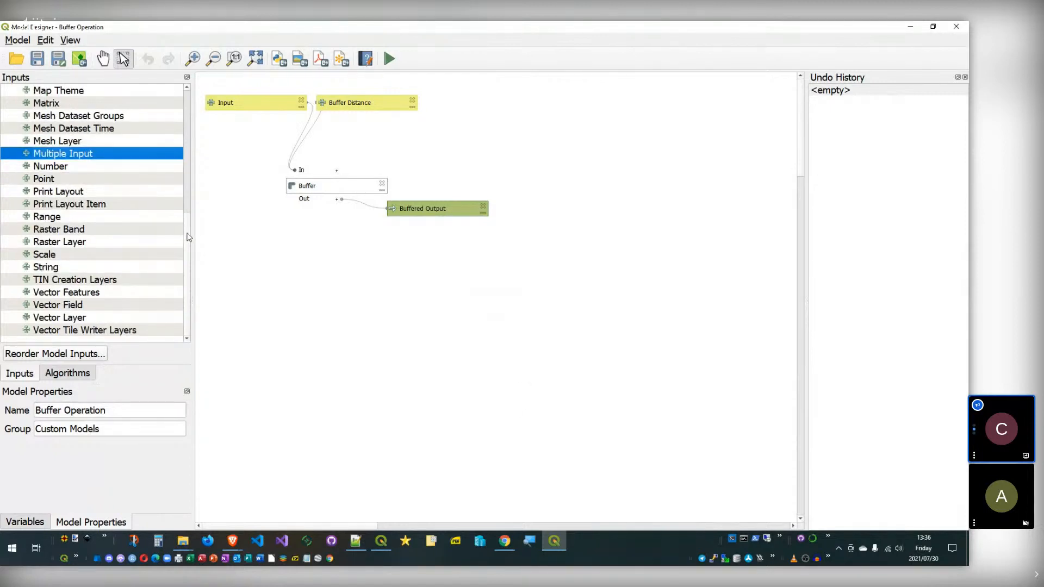
scroll(189, 238, "up", 1)
scroll(189, 241, "down", 1)
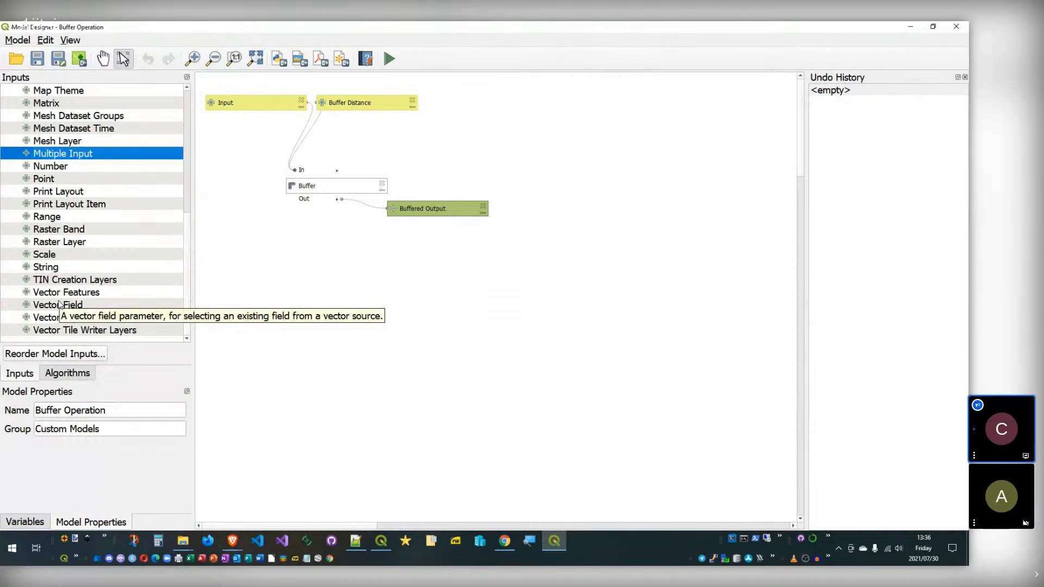
Step: Switch to the Algorithms list and expand Project models
left_click(81, 375)
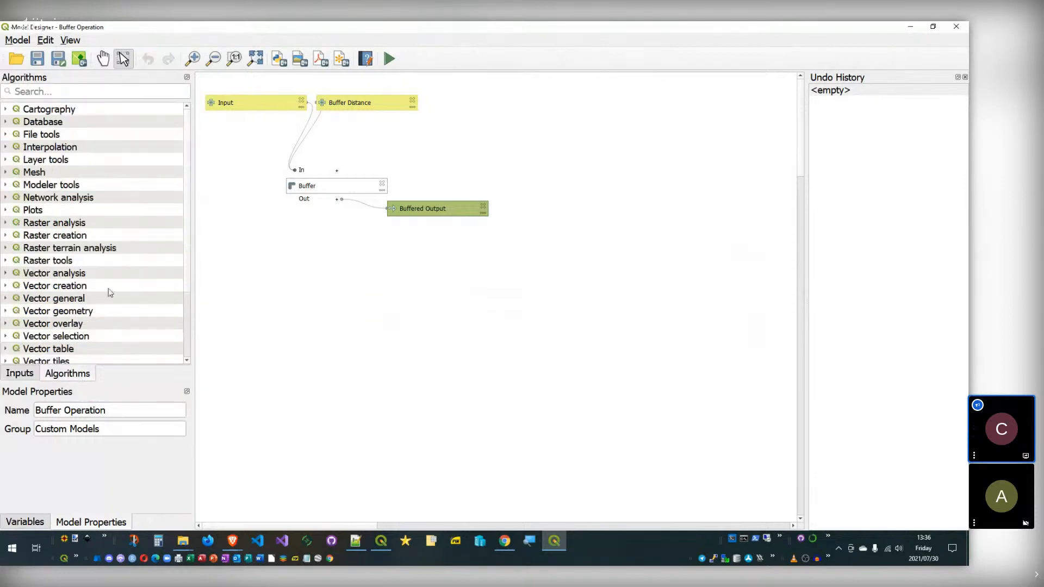
scroll(91, 326, "down", 3)
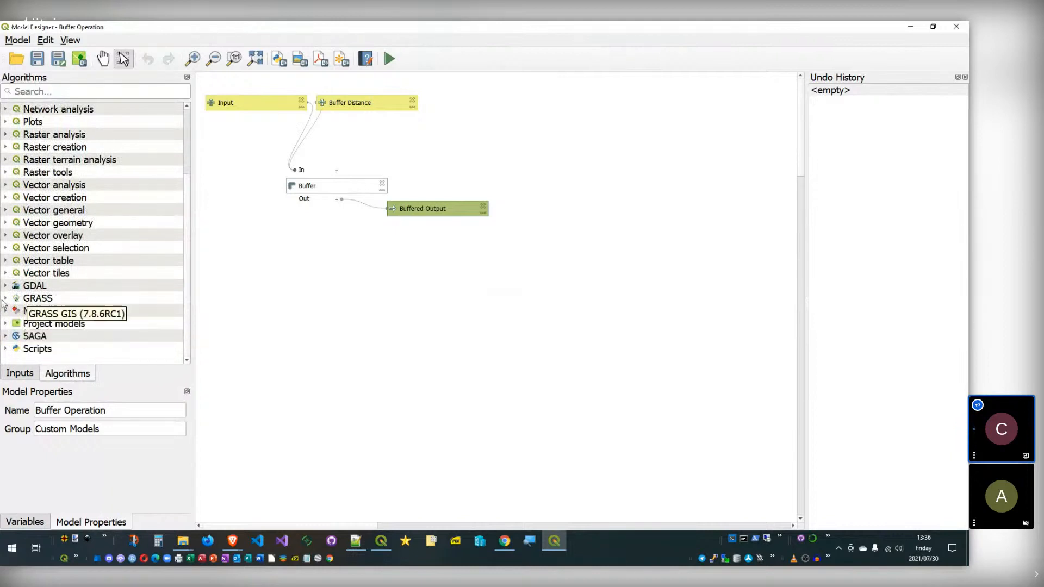
left_click(6, 323)
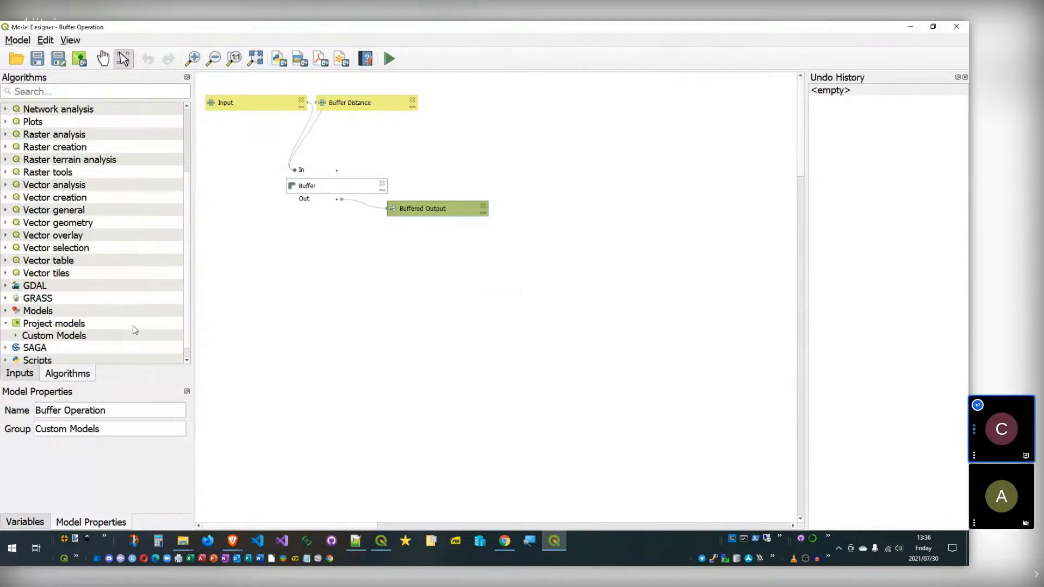
left_click(384, 542)
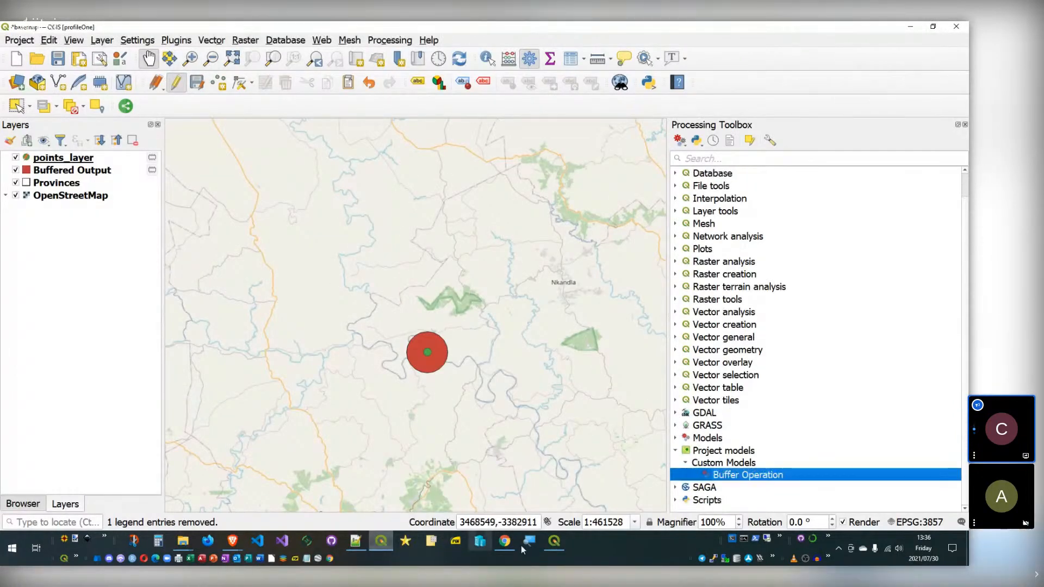
left_click(553, 541)
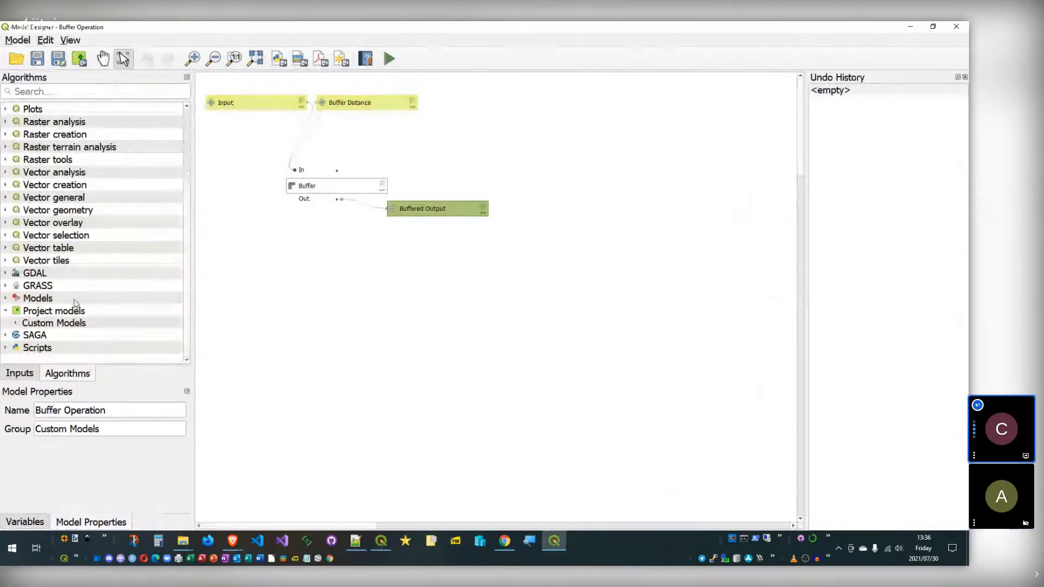
Step: Add Returns True from Scripts > Demo to the model and place it below Buffer
left_click(6, 348)
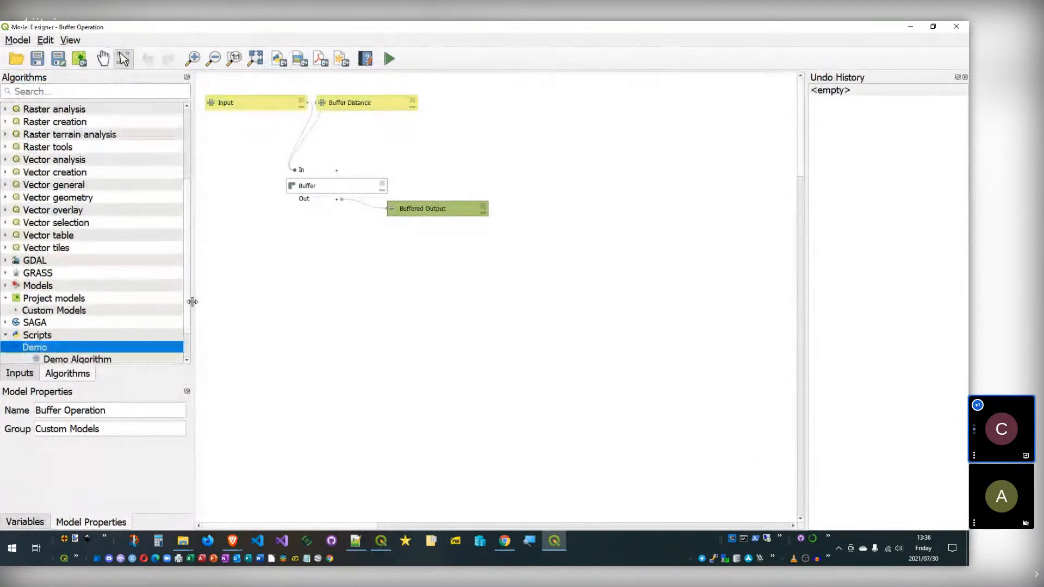
scroll(135, 305, "down", 1)
left_click(60, 335)
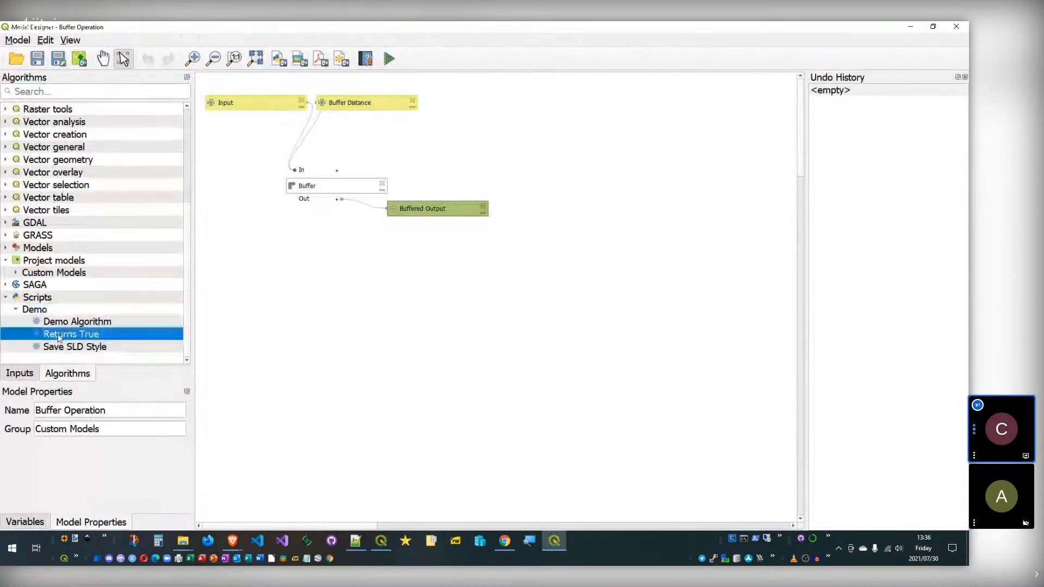
double_click(60, 336)
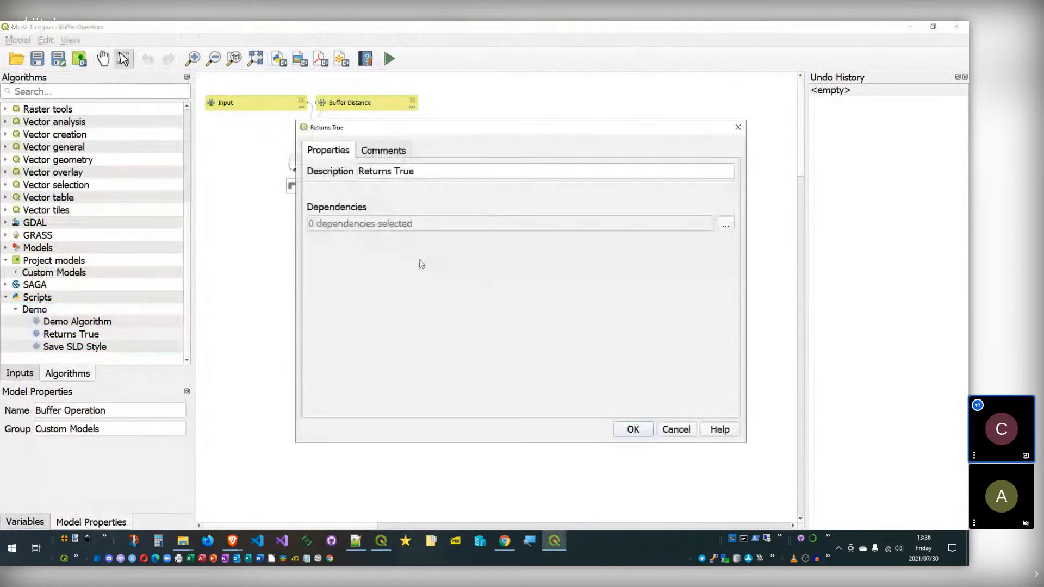
left_click(633, 429)
left_click_drag(448, 235, 321, 277)
left_click(265, 415)
left_click(82, 332)
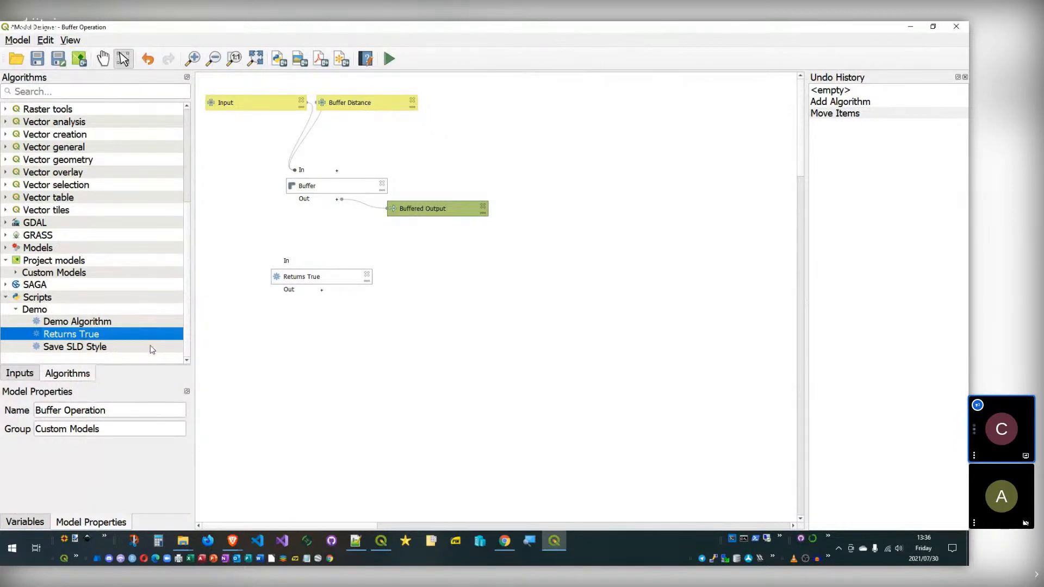
left_click(104, 321)
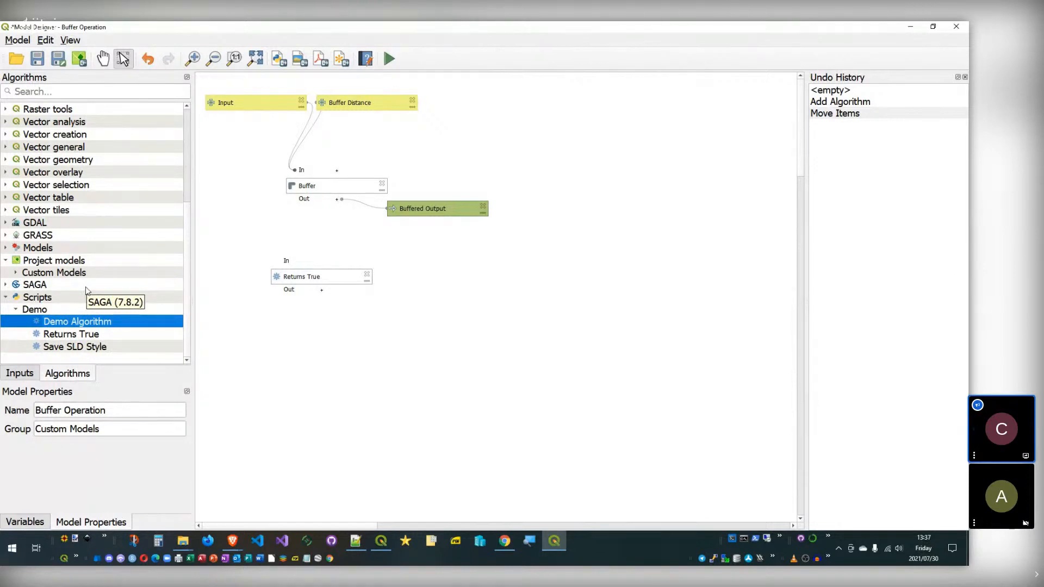
Step: Add the Multilayer Buffer model from Models > Custom Models onto the canvas
left_click(16, 271)
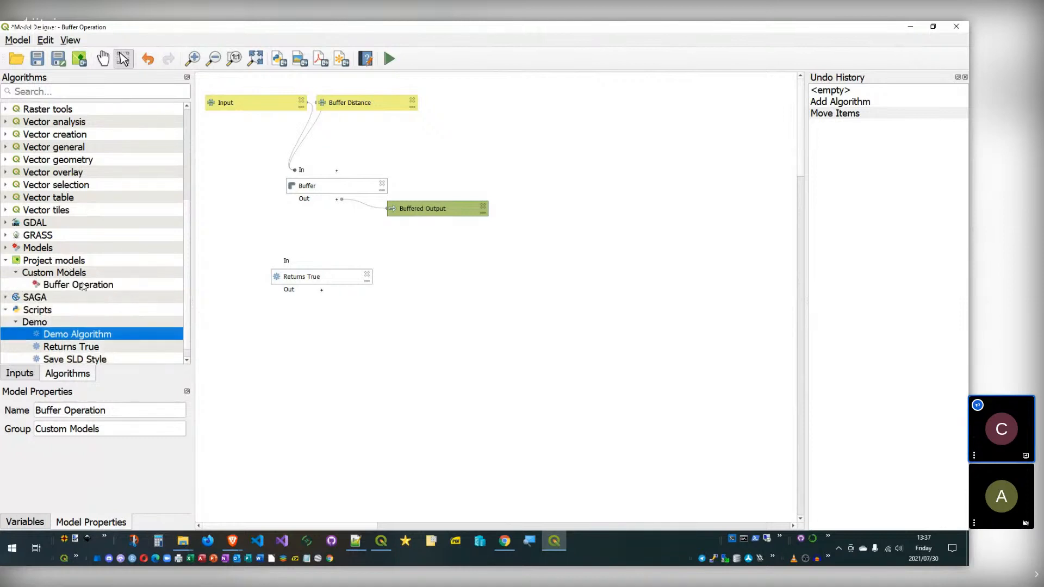
left_click(5, 247)
left_click(16, 260)
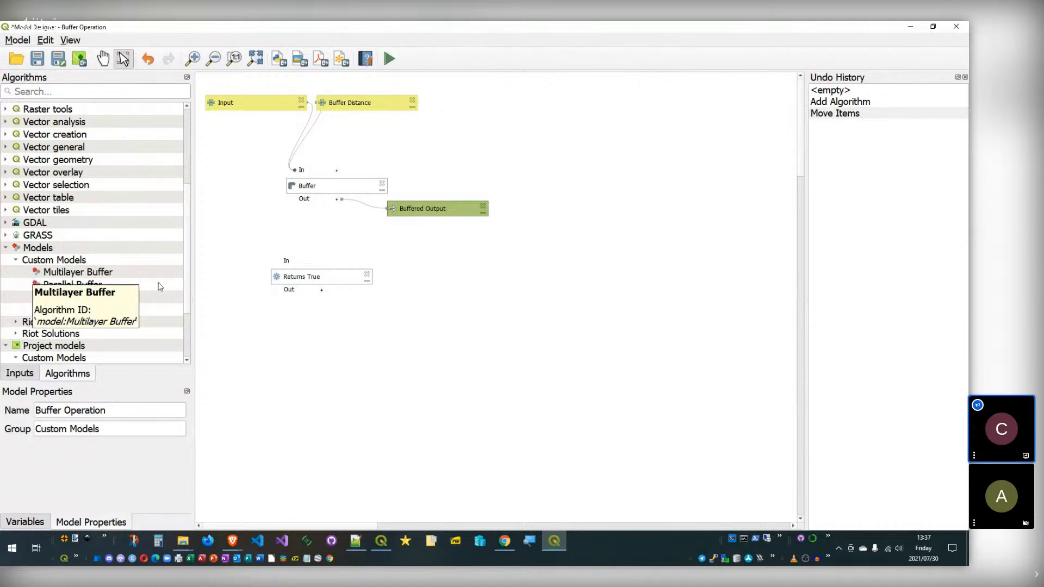
scroll(83, 270, "down", 1)
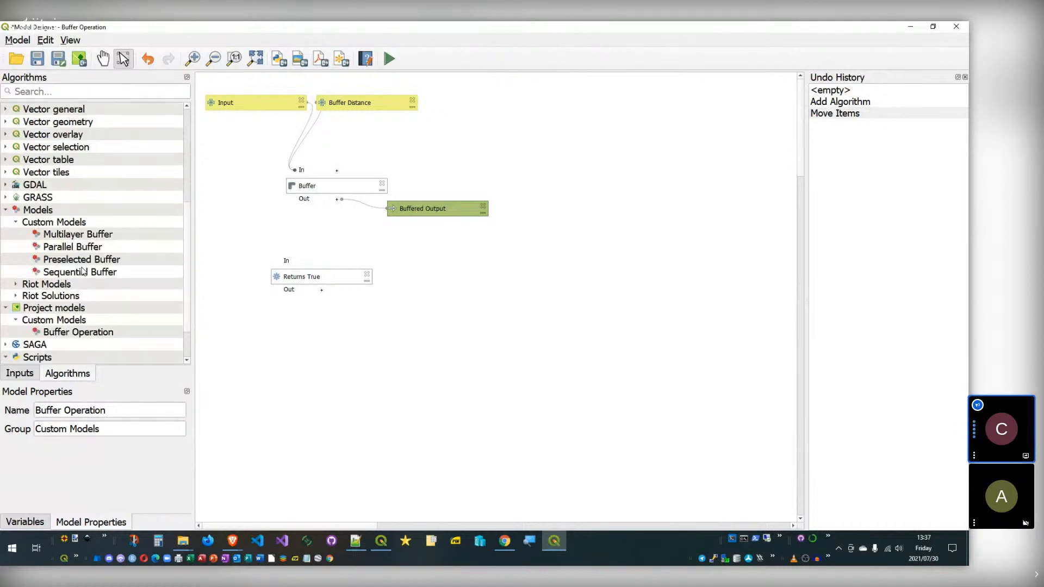
left_click(60, 238)
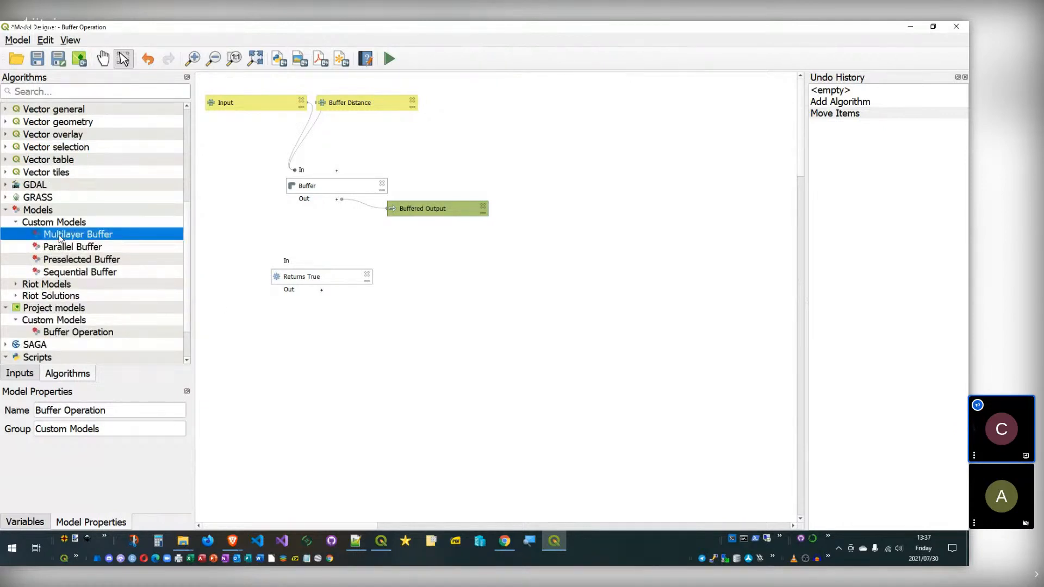
left_click_drag(60, 238, 277, 240)
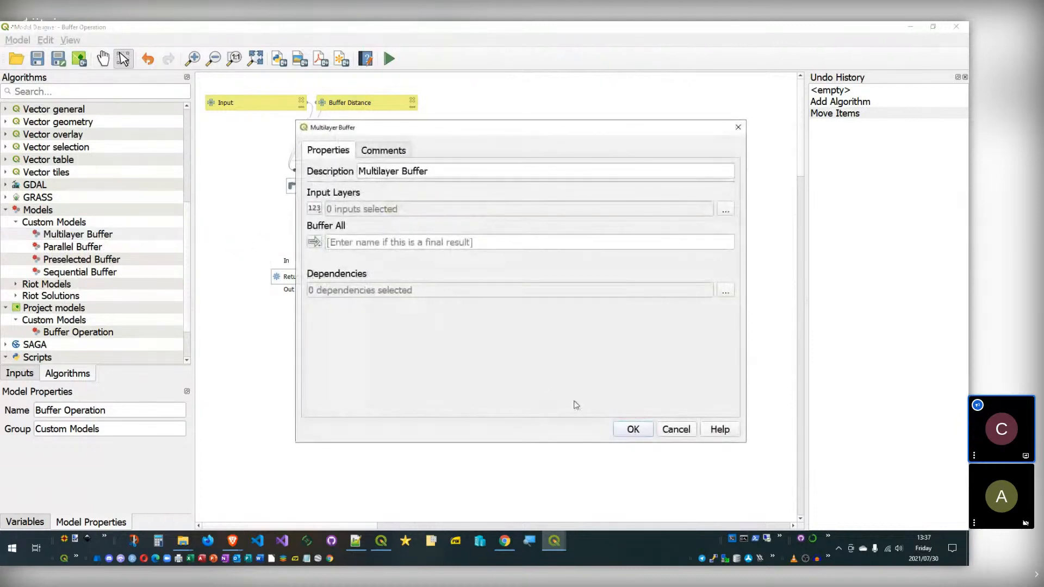
left_click(635, 429)
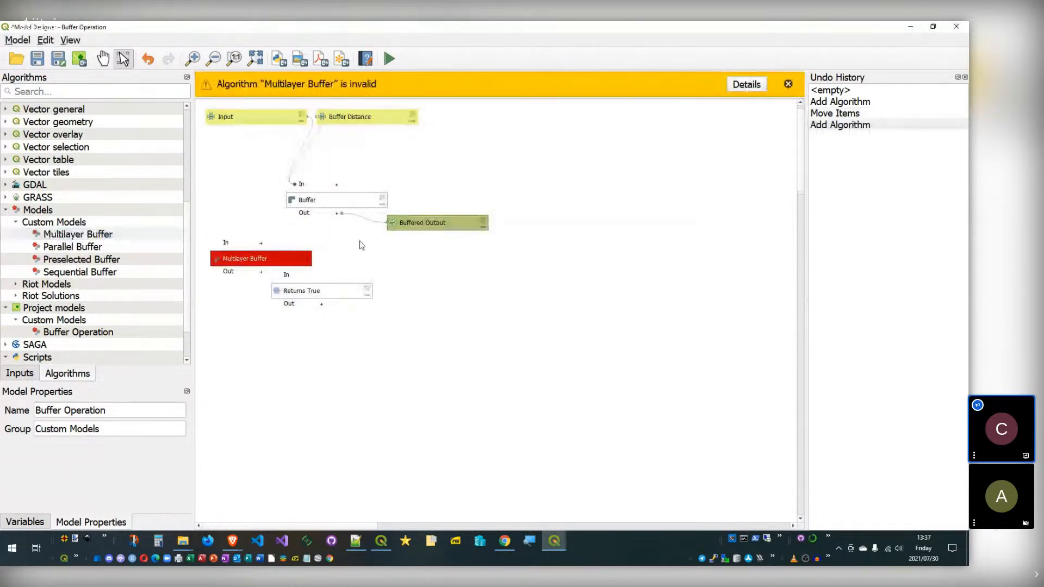
Step: Close the Model Designer discarding changes, and hide points_layer on the map
left_click(956, 26)
left_click(546, 298)
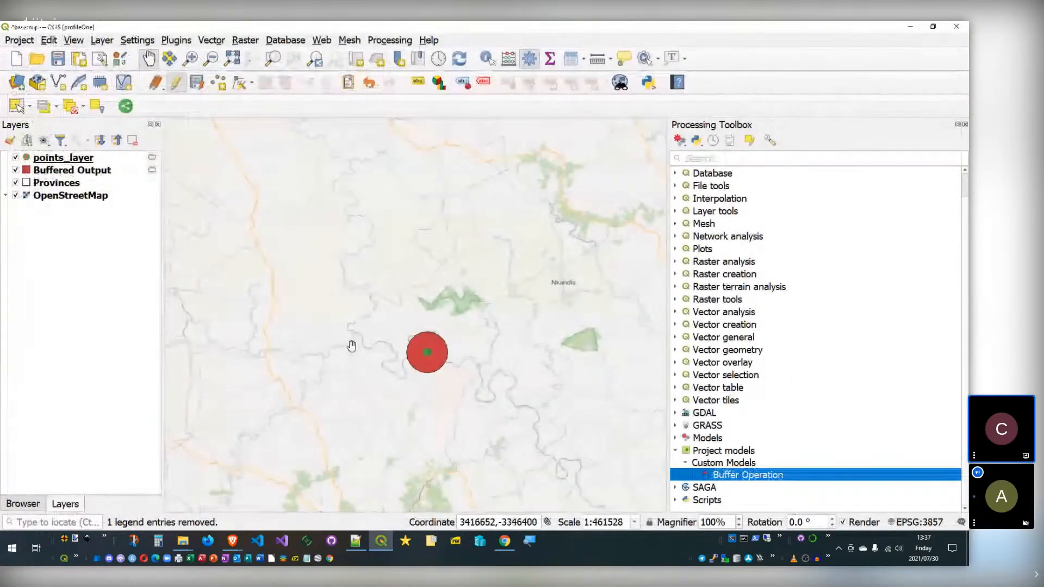
left_click(15, 159)
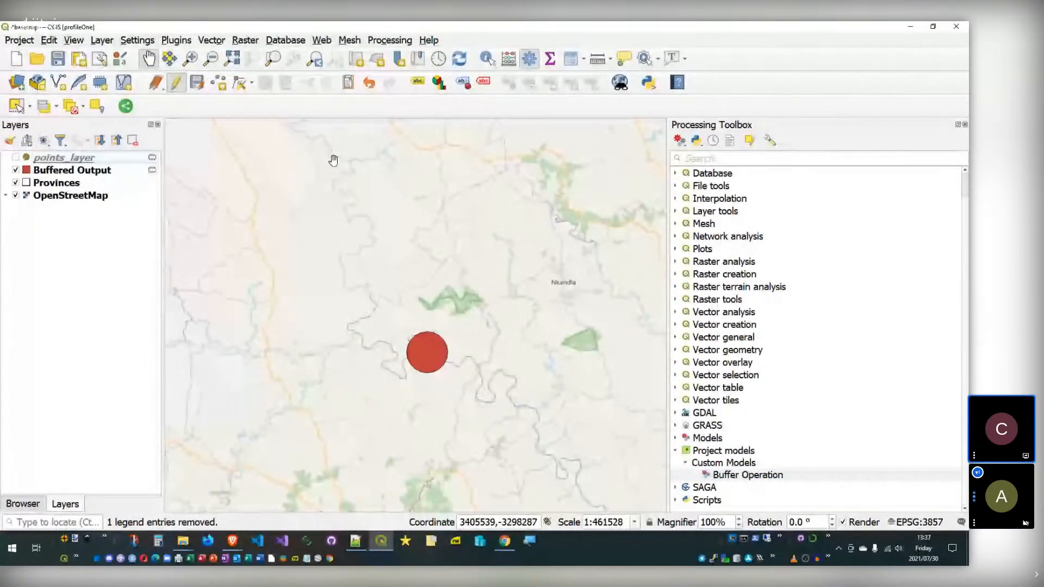
left_click(136, 41)
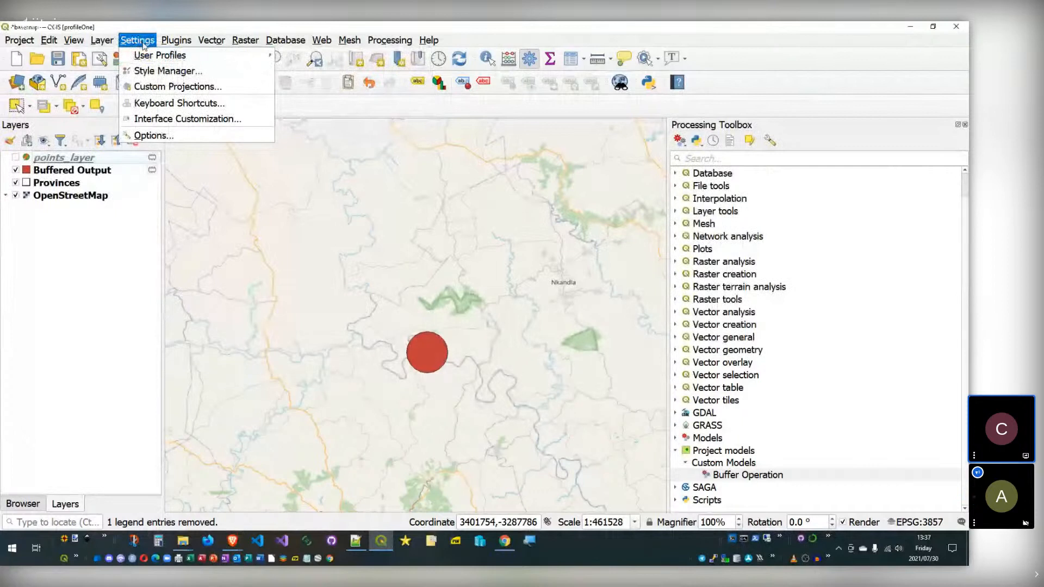
Step: Open the profileOne folder via Settings > User Profiles > Open Active Profile Folder
mouse_move(158, 55)
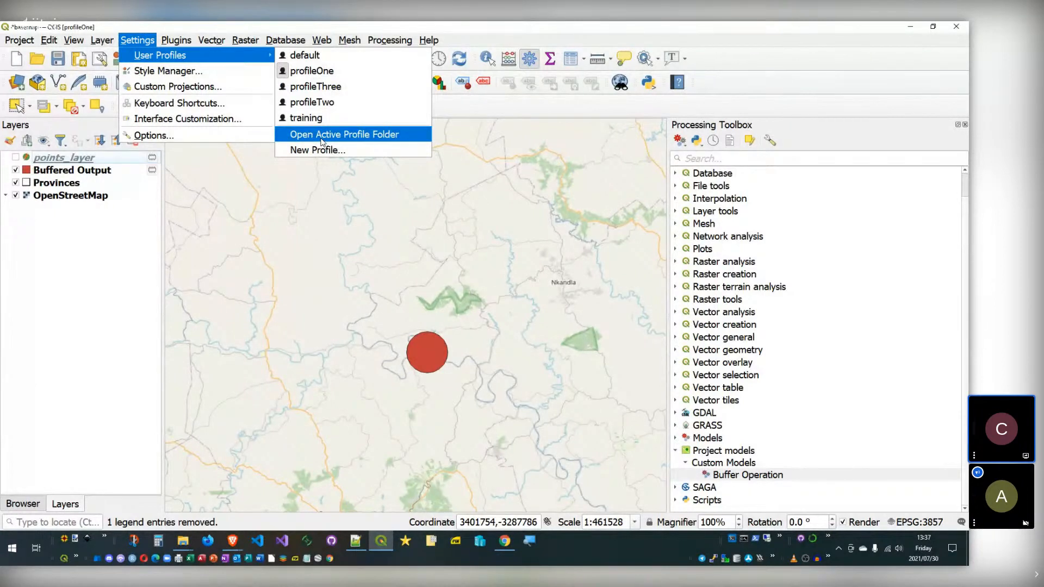
left_click(321, 134)
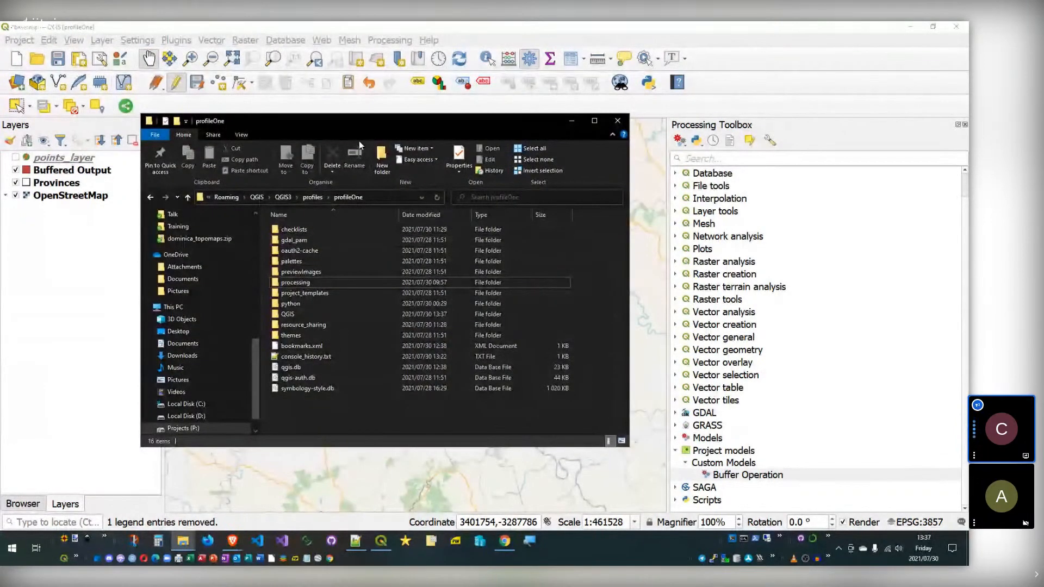
Step: Bring the profileOne File Explorer window to the front
left_click(706, 438)
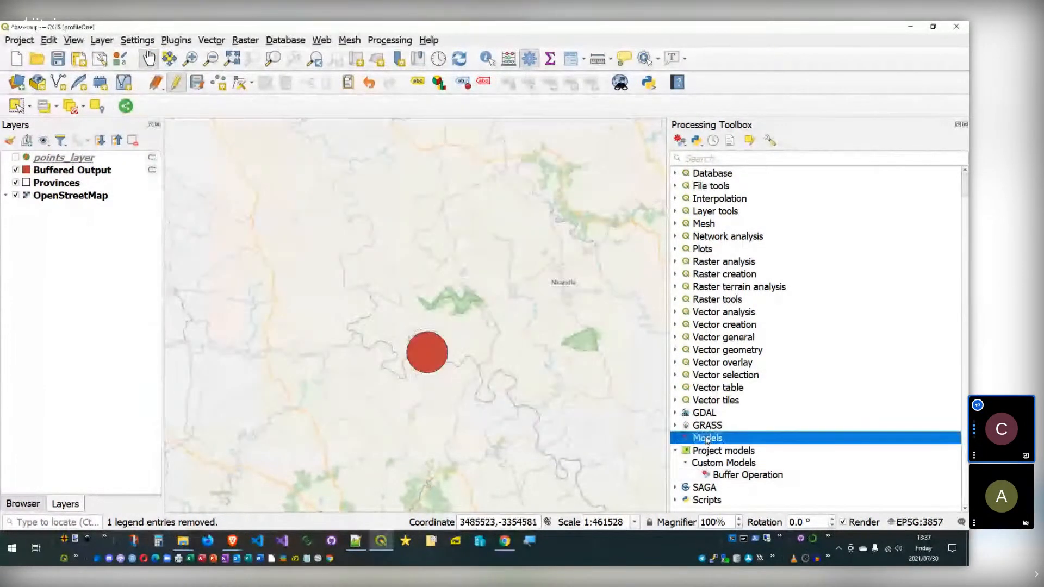
left_click(207, 541)
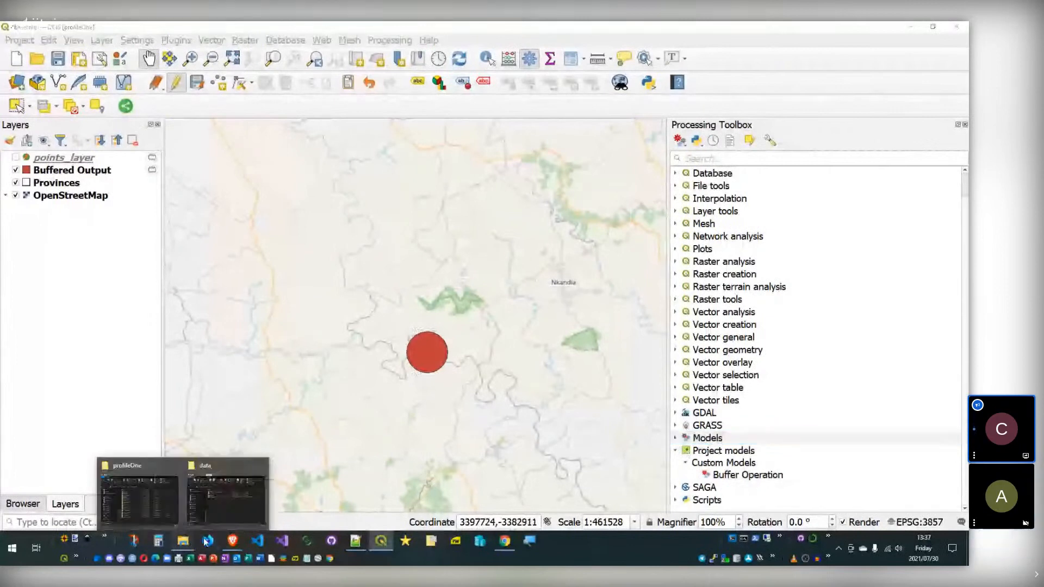
left_click(227, 492)
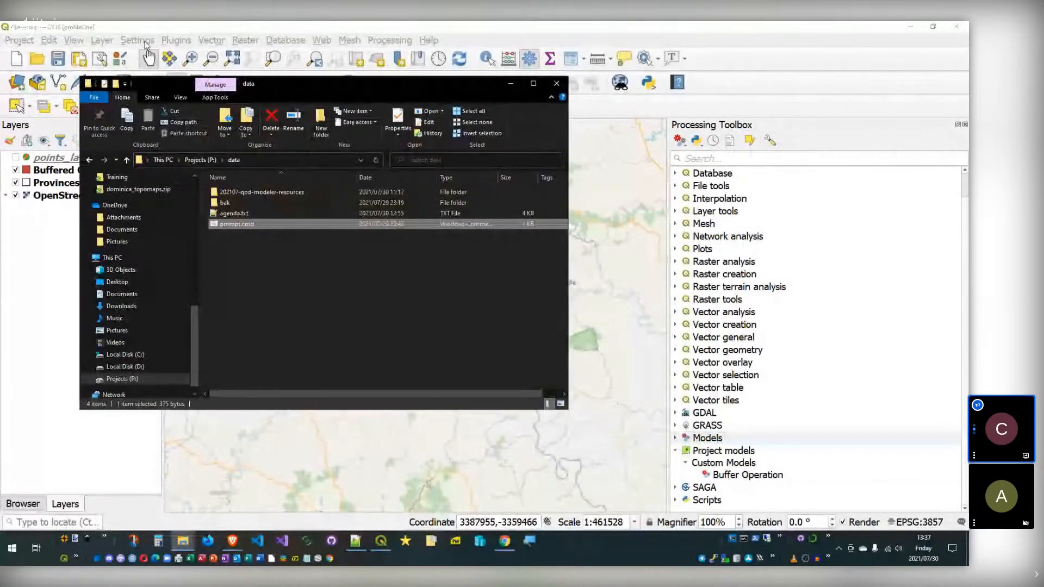
left_click(145, 41)
mouse_move(147, 54)
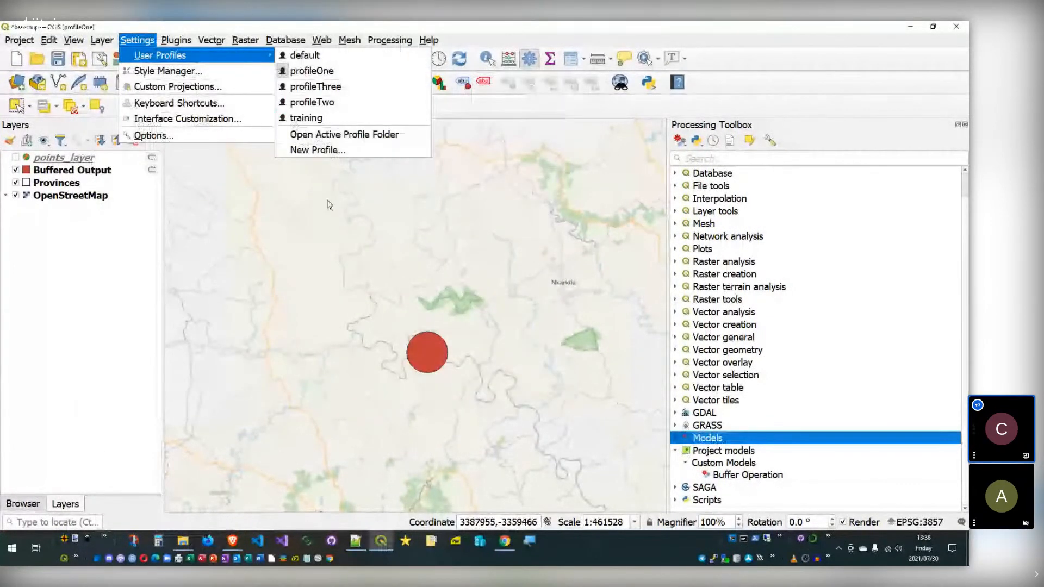
left_click(183, 541)
left_click(227, 492)
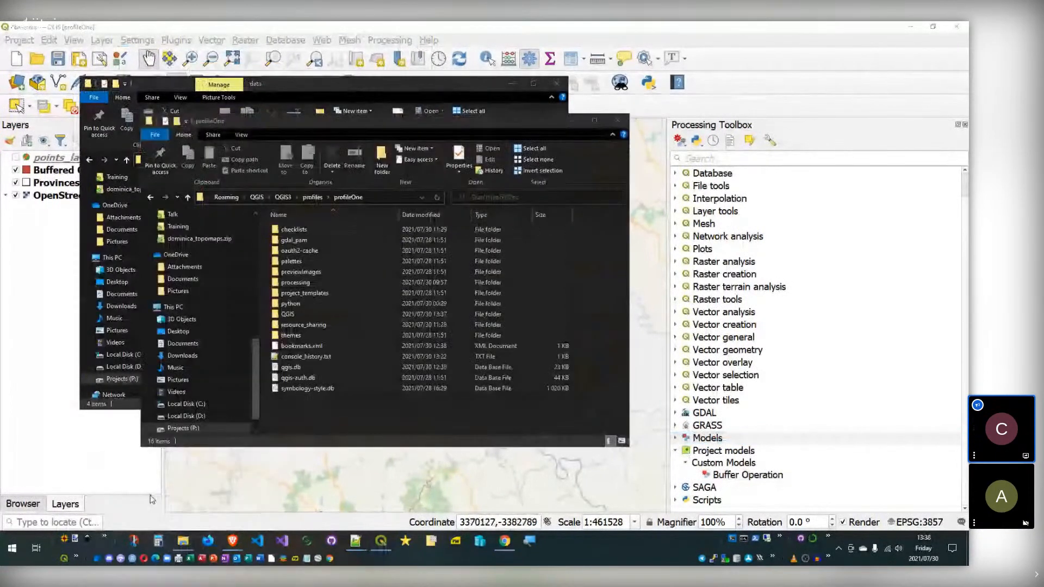
Step: Go into processing\models and open criticality.model3 with Edit with Vim
double_click(297, 282)
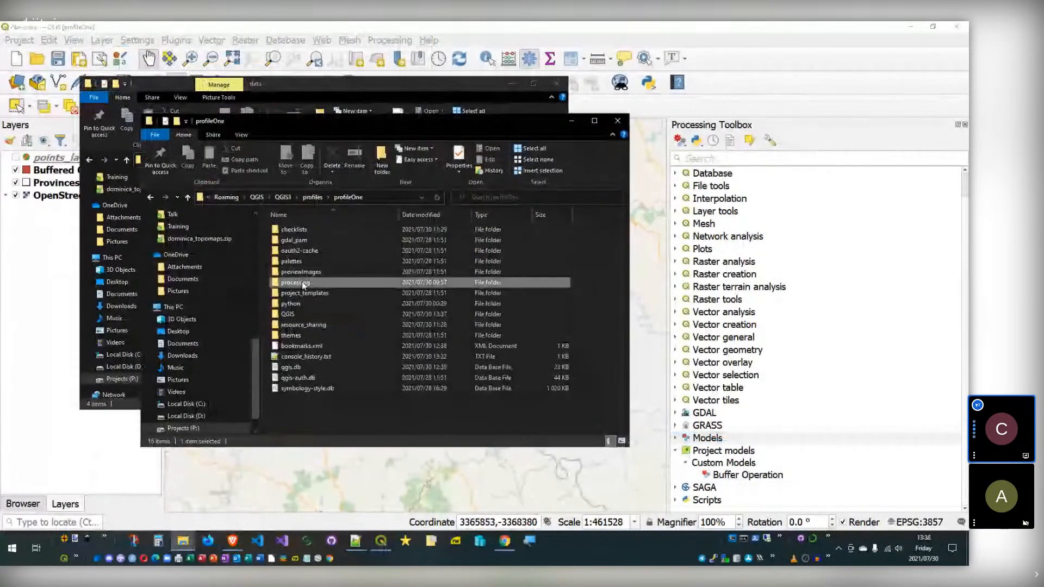
left_click(313, 196)
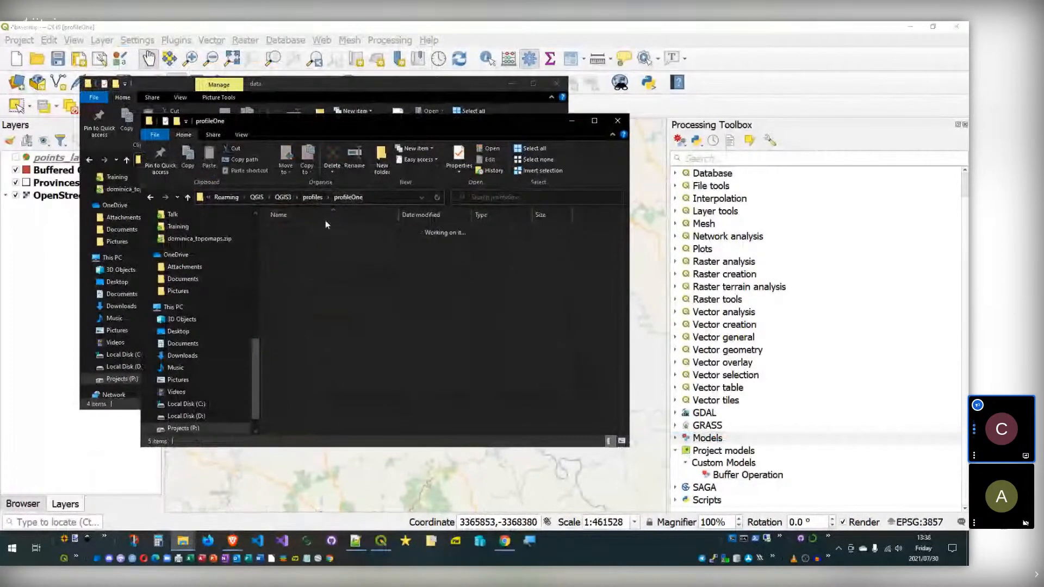
double_click(308, 283)
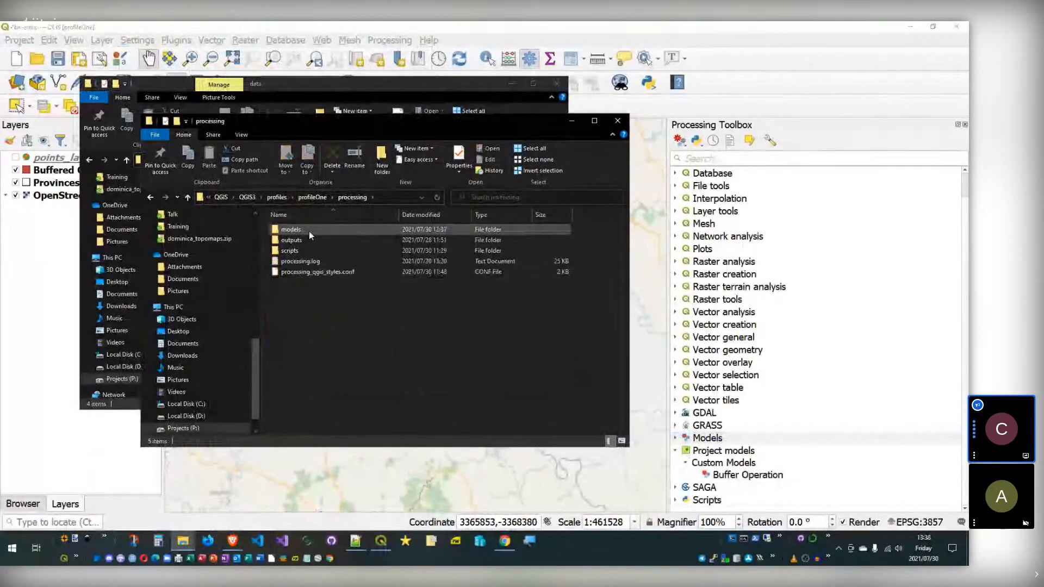
double_click(308, 230)
right_click(315, 231)
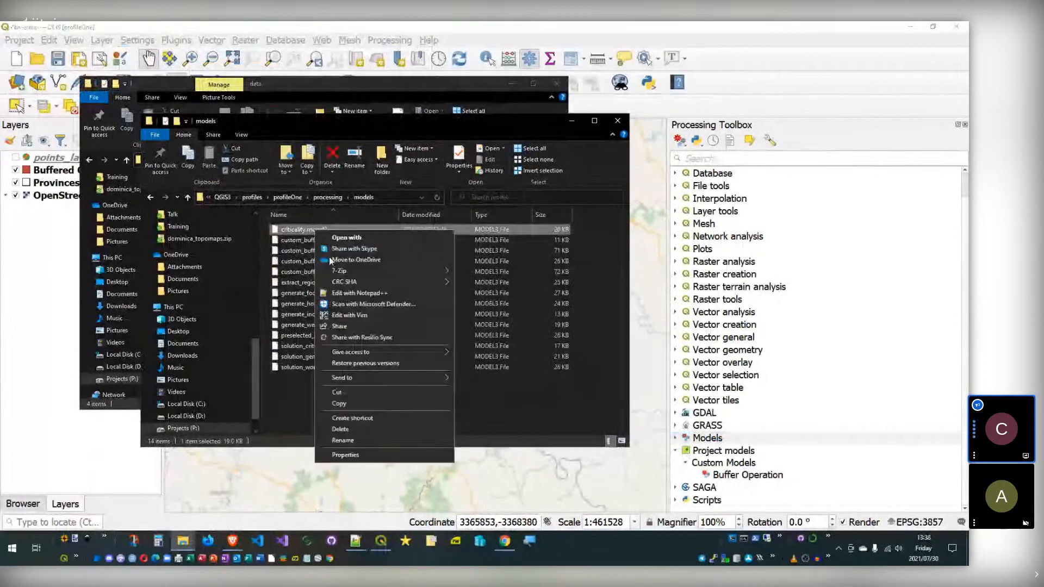
left_click(379, 314)
Step: Move and enlarge the GVIM window and scroll through the model's XML
left_click_drag(294, 136, 186, 69)
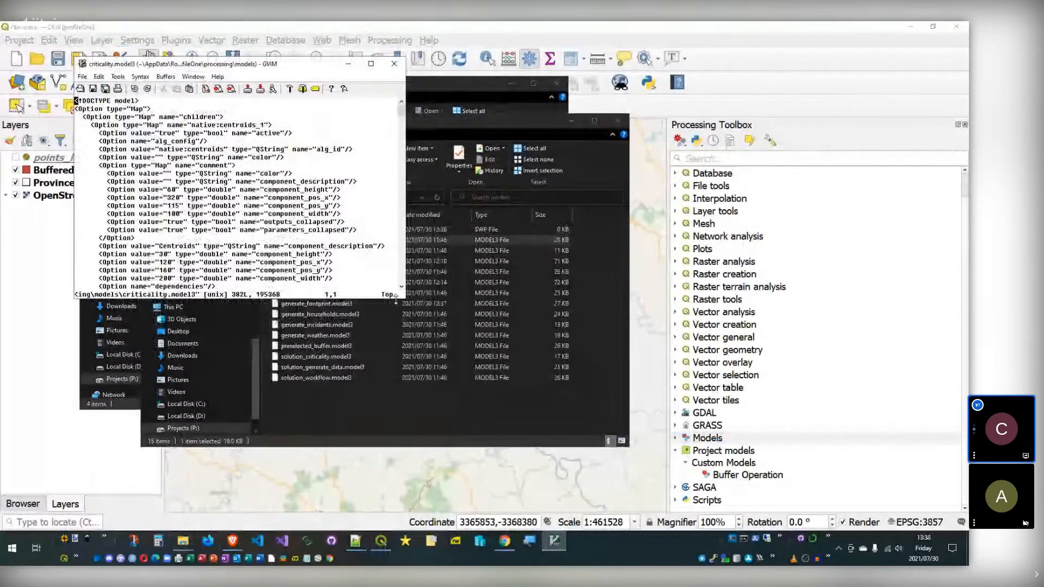
left_click_drag(396, 299, 396, 460)
left_click_drag(405, 295, 522, 288)
scroll(348, 182, "down", 1)
scroll(353, 191, "down", 9)
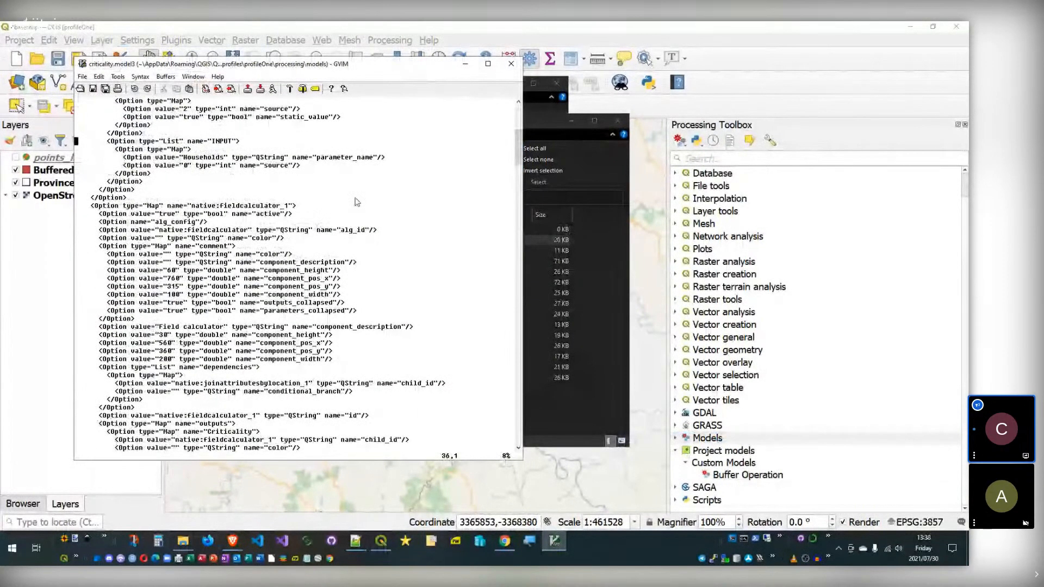
scroll(357, 202, "up", 10)
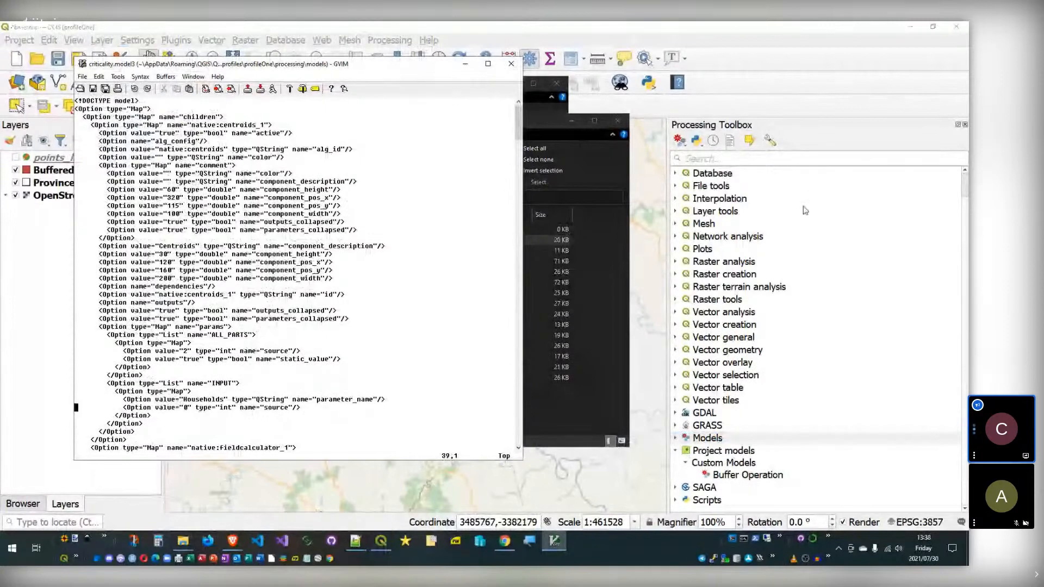
Step: Close GVIM, minimize the models folder, and bring up the browser with the GitHub repository
left_click(505, 63)
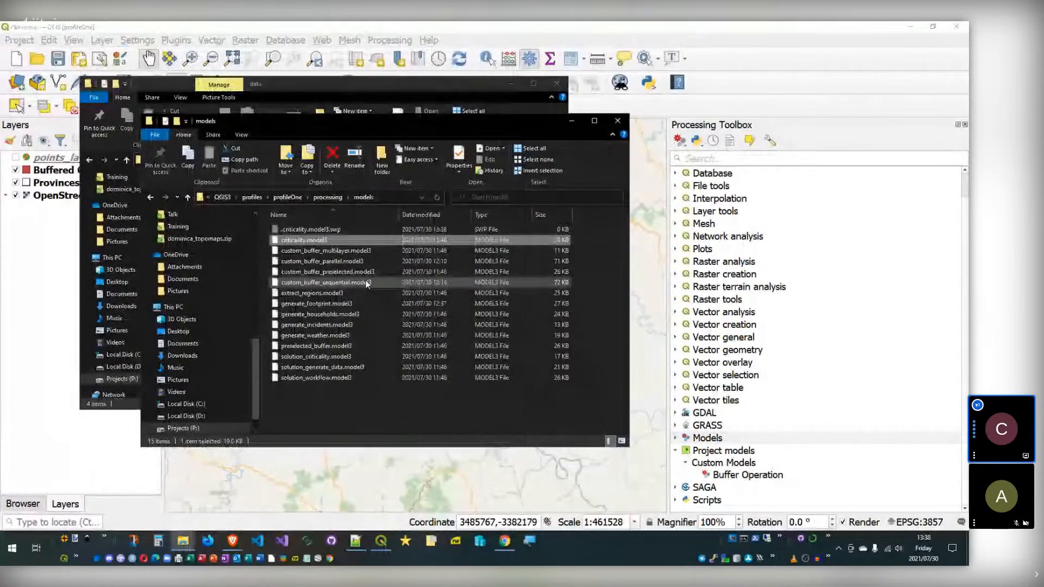
left_click(572, 121)
left_click(328, 72)
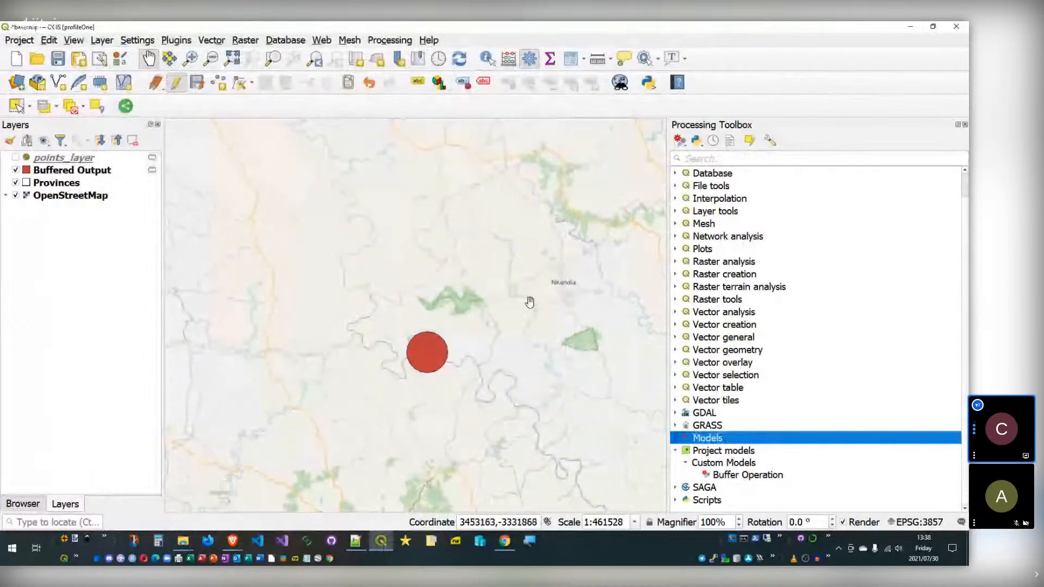
left_click(504, 543)
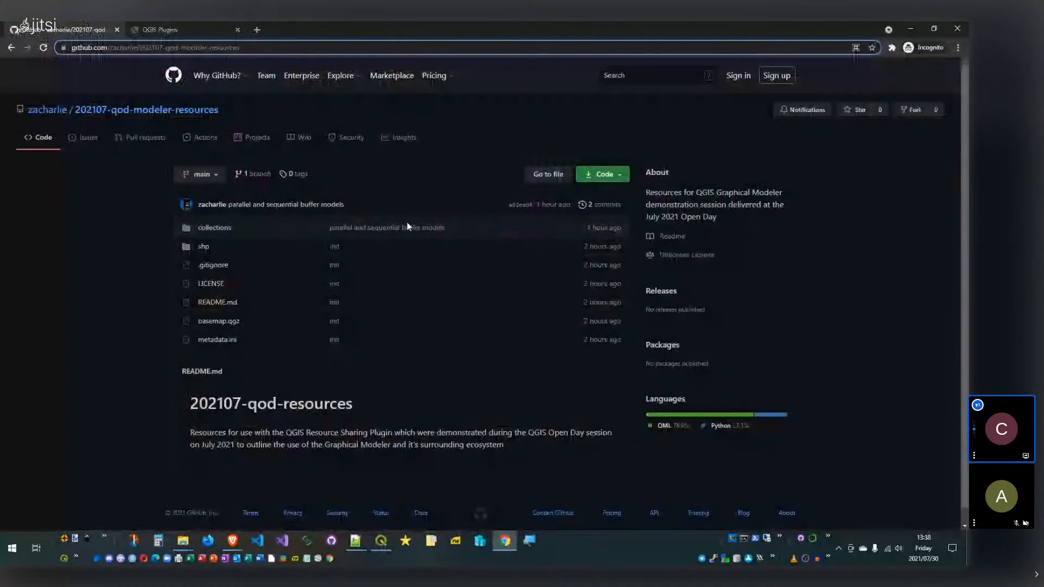
Step: Go to the QGIS Plugins tab's HUB > Styles page and browse the 91 shared styles
key("ctrl+Tab")
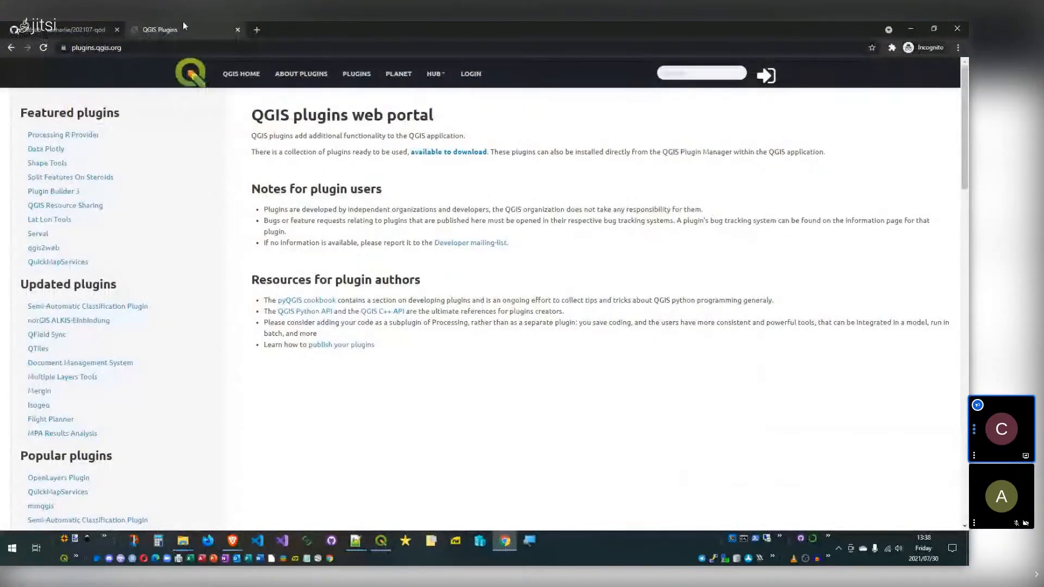
key("ctrl+l")
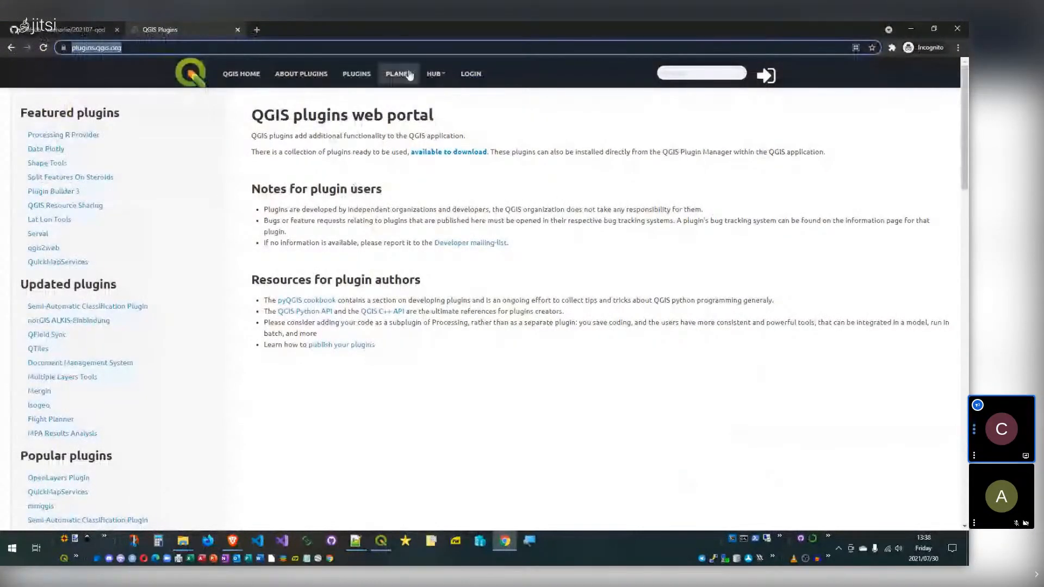
left_click(442, 78)
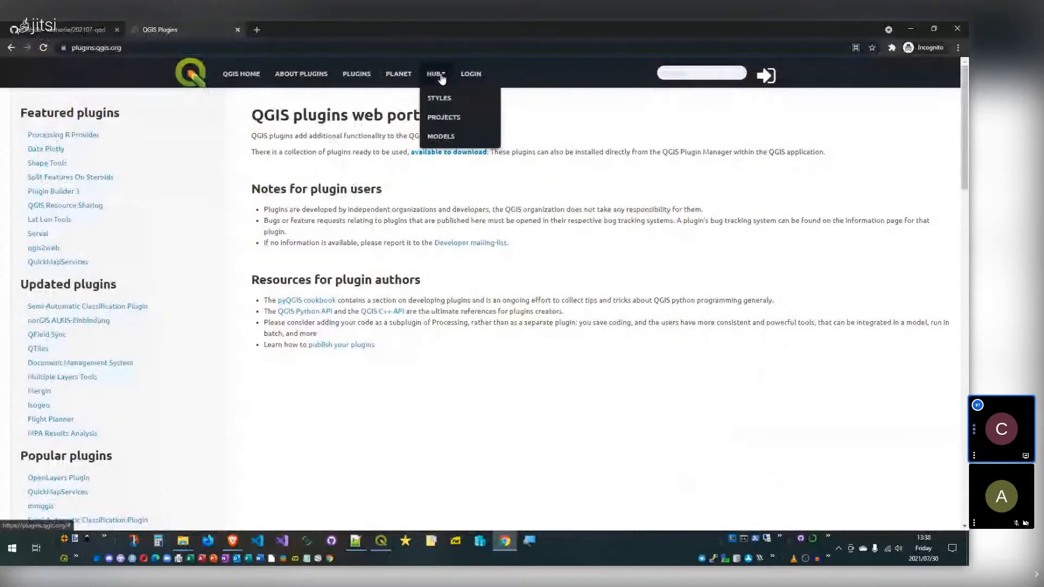
left_click(447, 101)
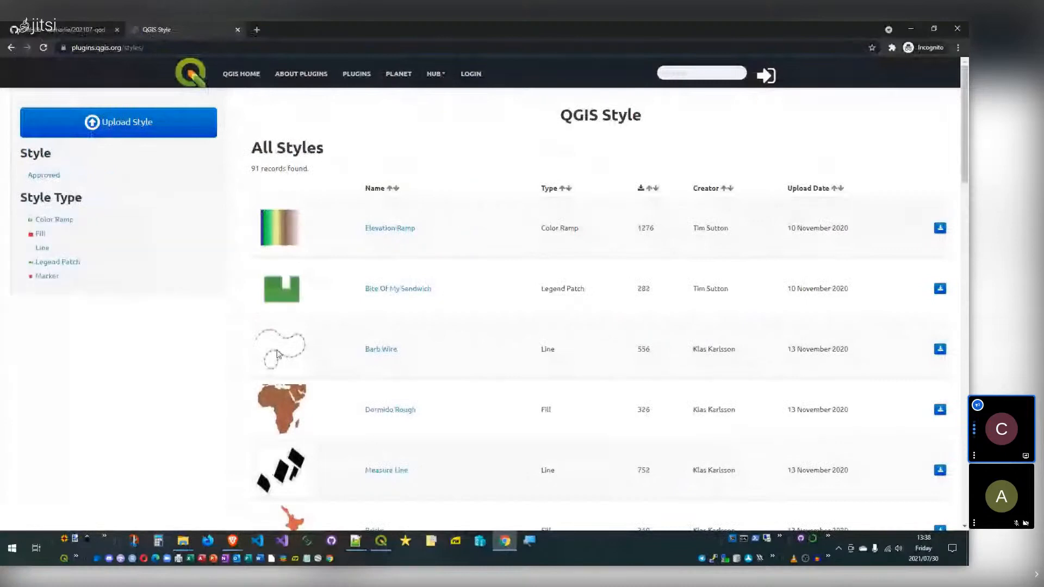
scroll(349, 292, "down", 4)
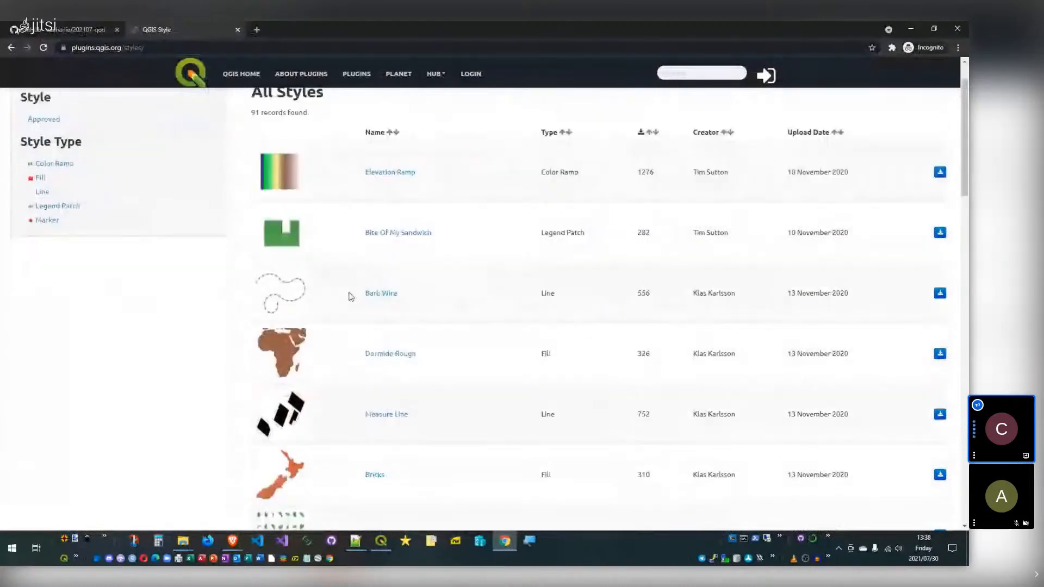
scroll(373, 295, "down", 7)
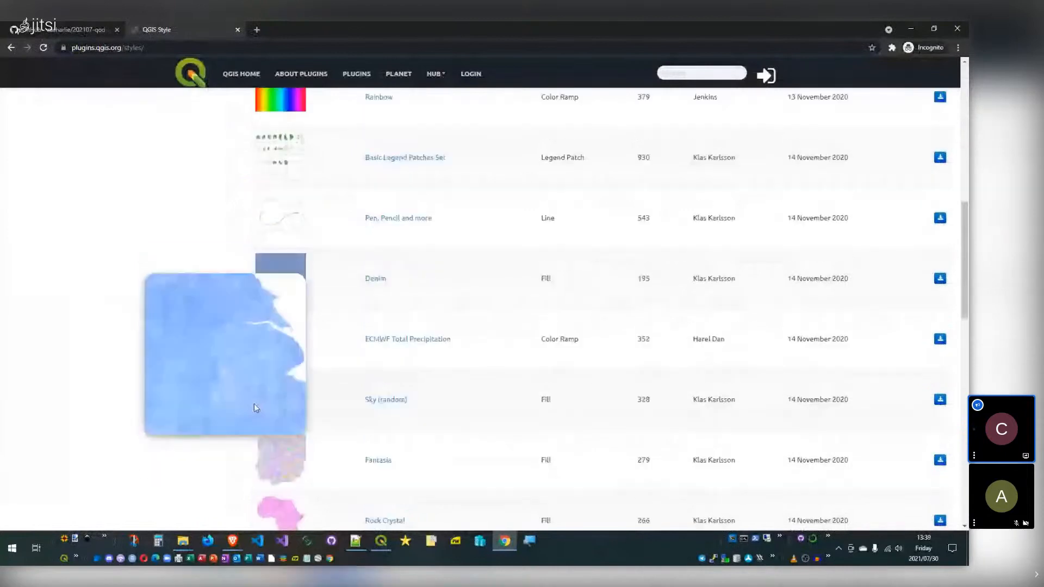
scroll(254, 403, "up", 6)
scroll(270, 249, "up", 5)
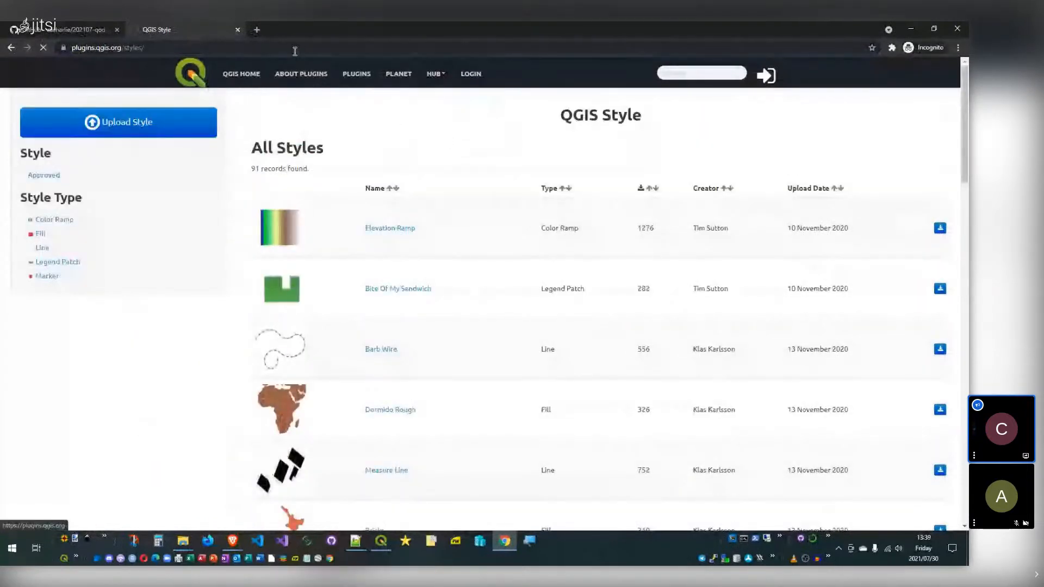
Step: Open HUB > Models, scroll All Models, and download Non-overlapping buffer from points
left_click(442, 74)
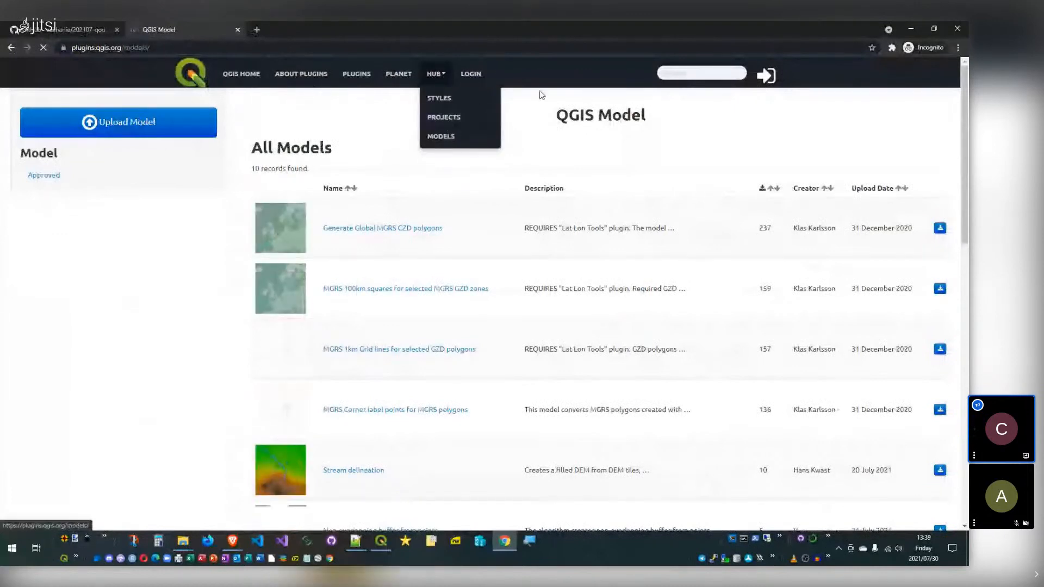
left_click(581, 159)
scroll(437, 212, "down", 5)
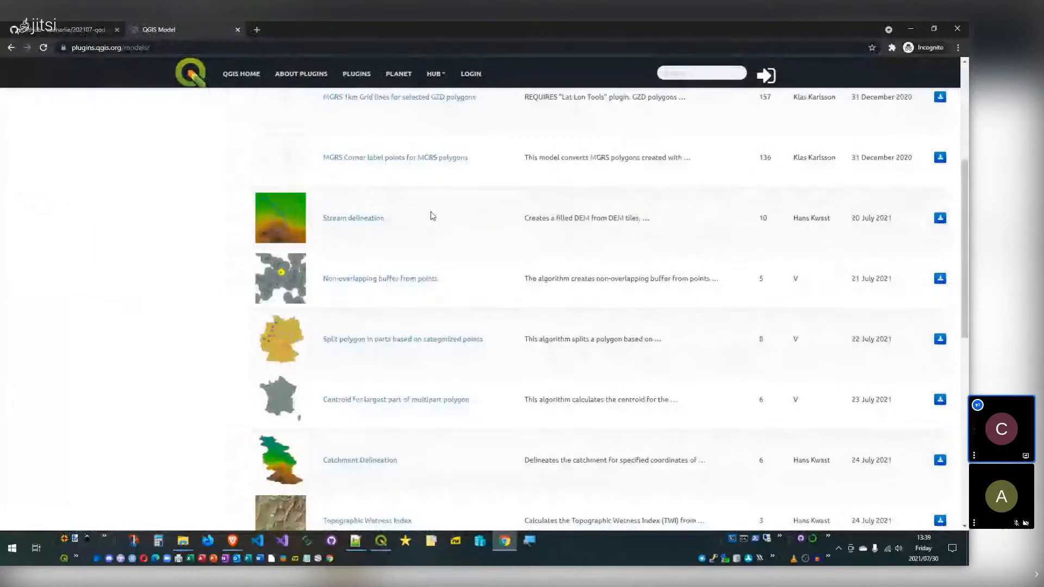
scroll(424, 226, "down", 4)
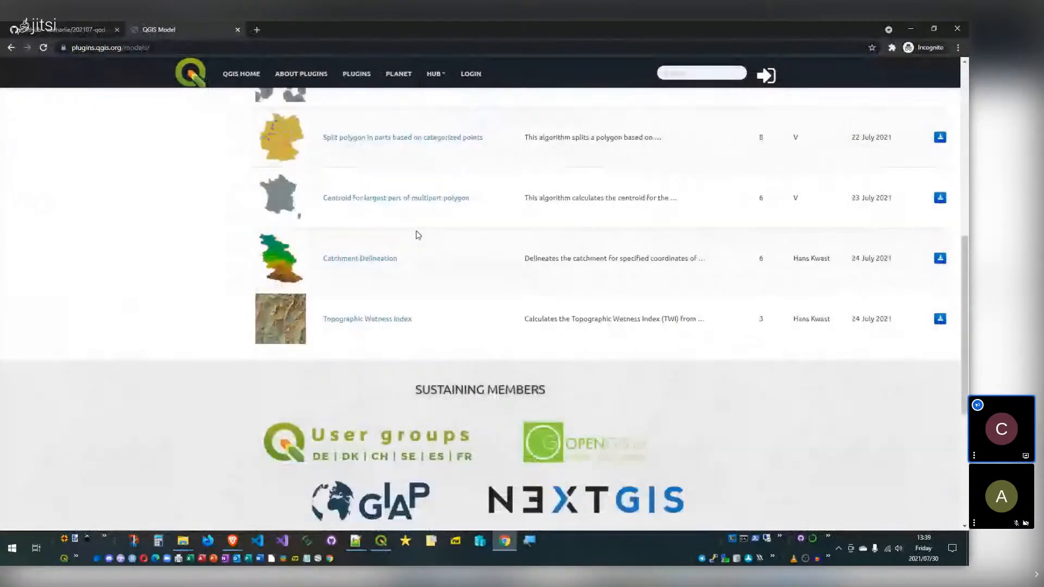
scroll(418, 235, "up", 5)
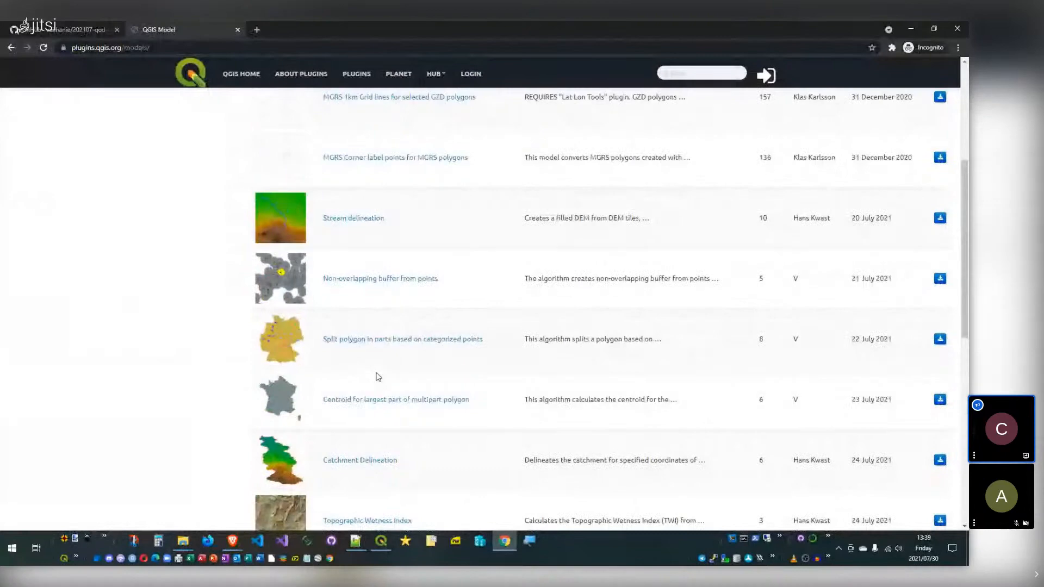
scroll(589, 354, "up", 3)
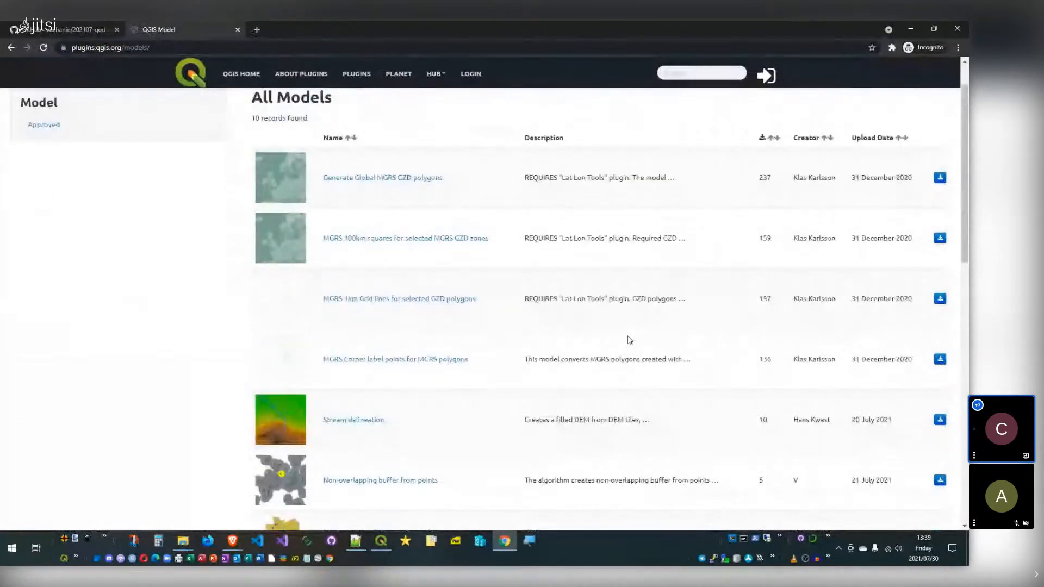
scroll(787, 234, "down", 3)
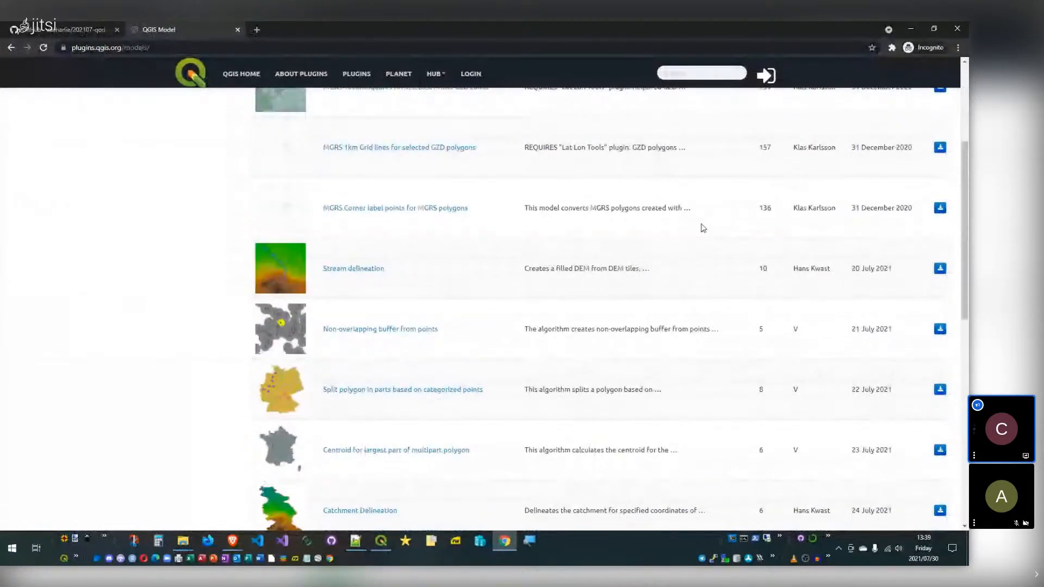
scroll(695, 231, "down", 1)
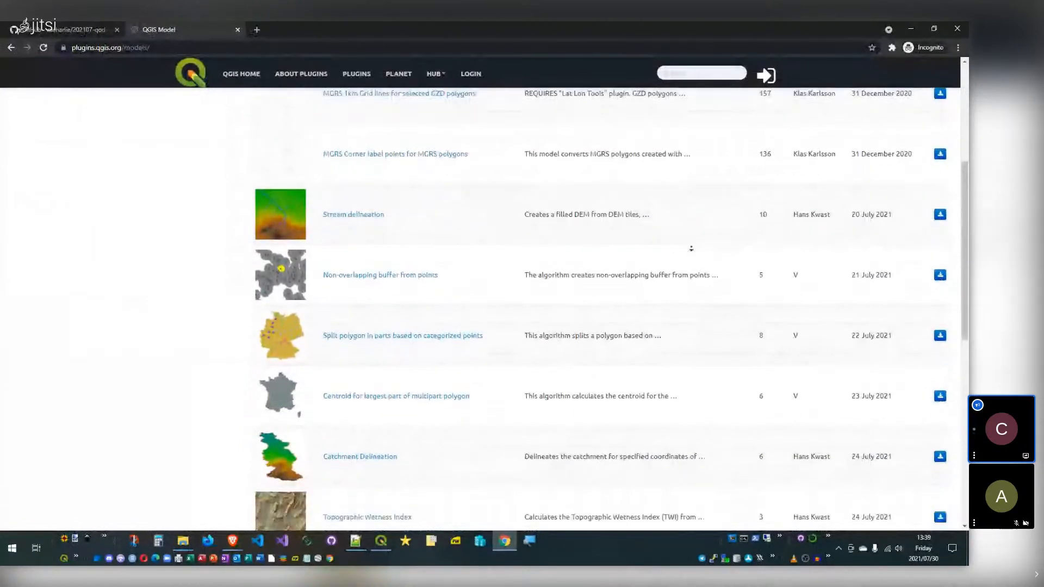
scroll(647, 294, "down", 1)
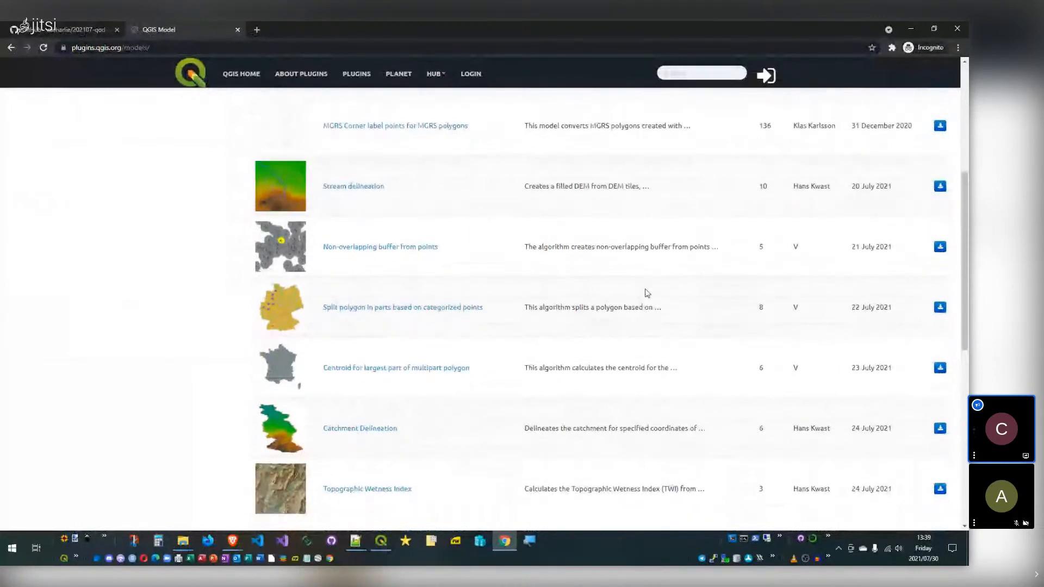
scroll(647, 294, "up", 1)
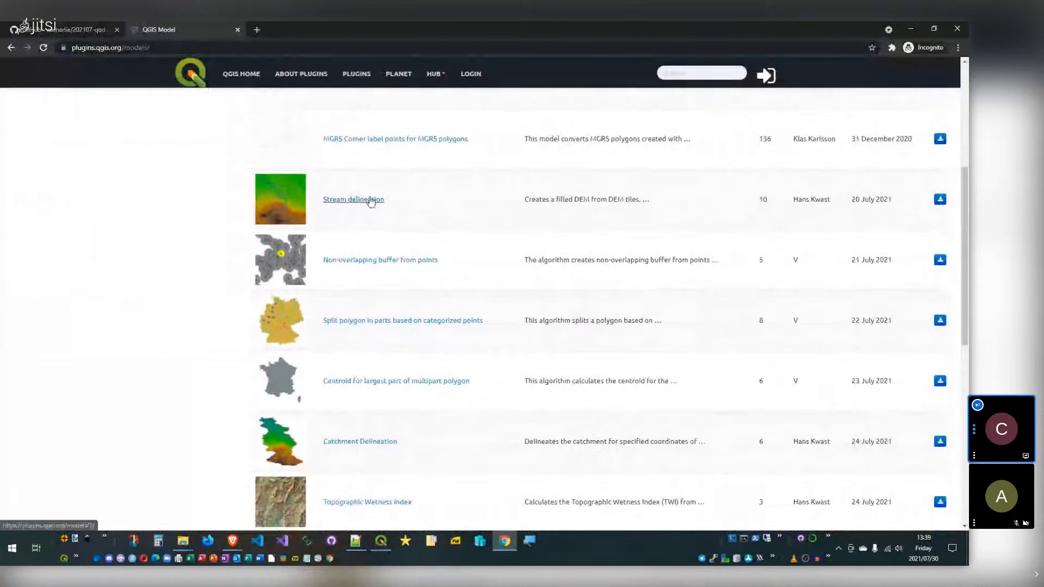
scroll(456, 236, "down", 1)
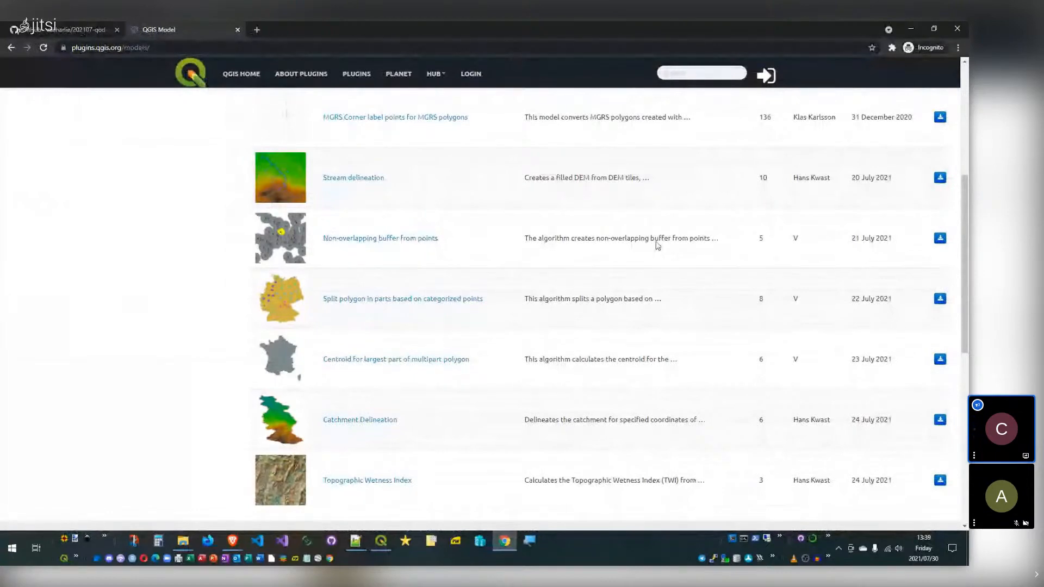
scroll(799, 250, "down", 3)
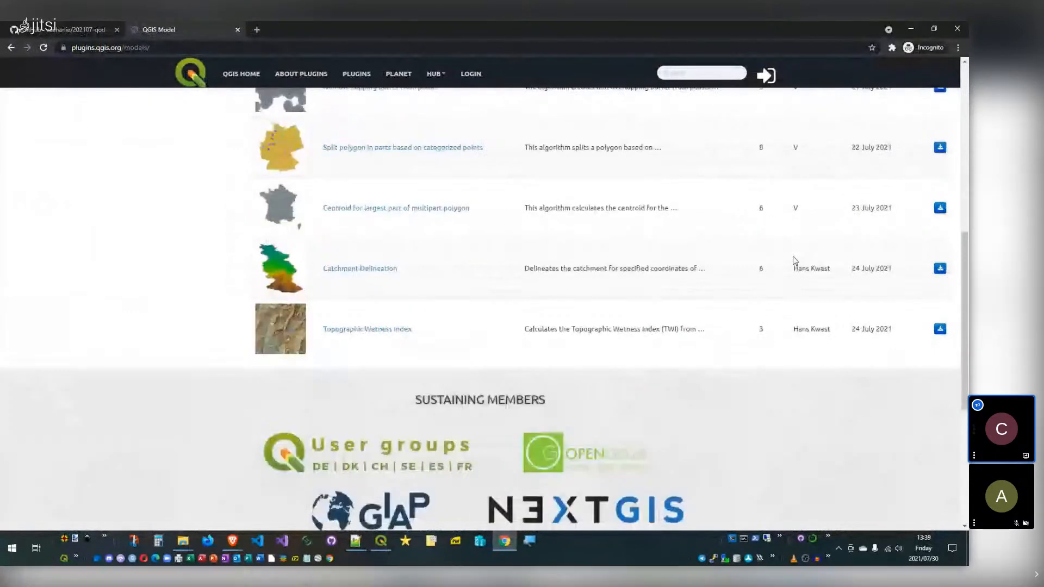
scroll(796, 272, "up", 5)
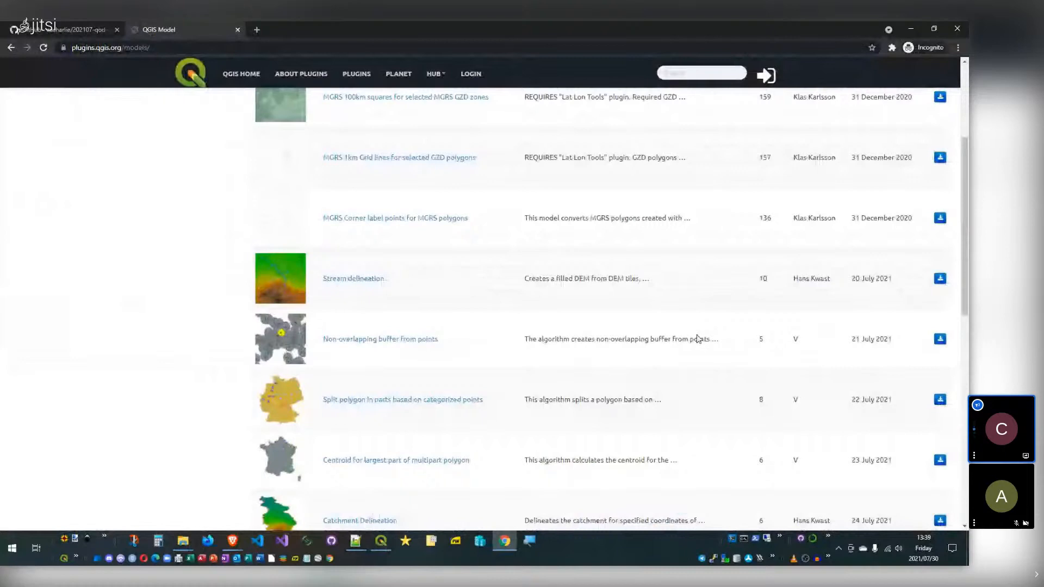
scroll(698, 338, "down", 2)
left_click(940, 237)
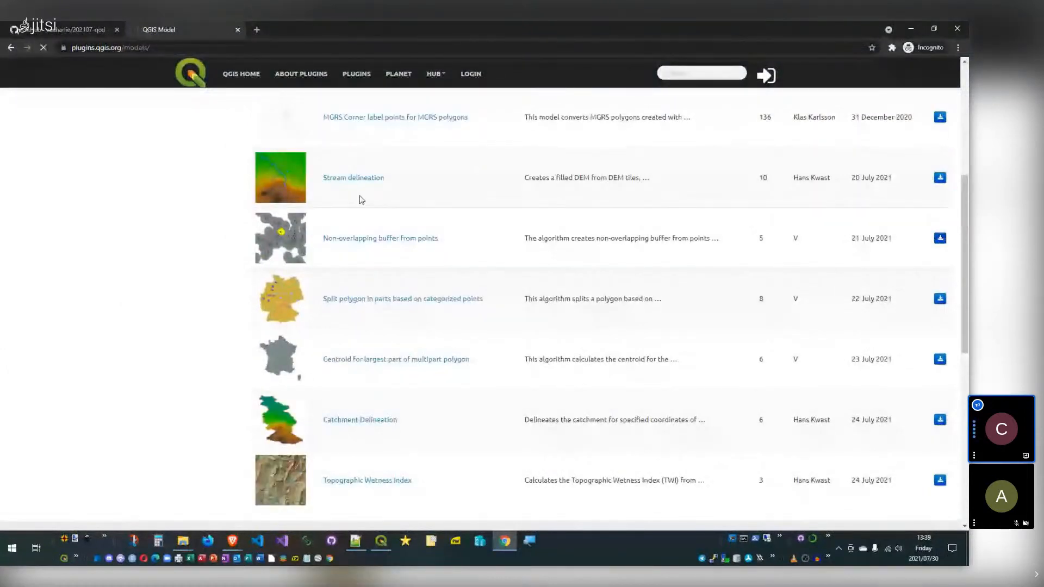
Step: Open the Downloads folder and look inside the downloaded non-overlapping buffer zip
right_click(189, 543)
left_click(170, 336)
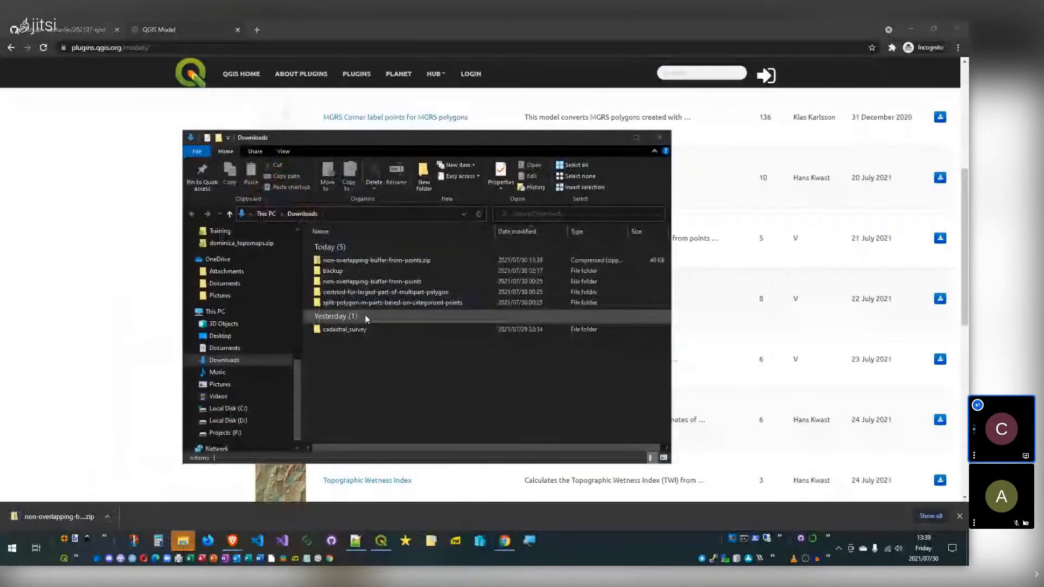
left_click(375, 261)
double_click(378, 261)
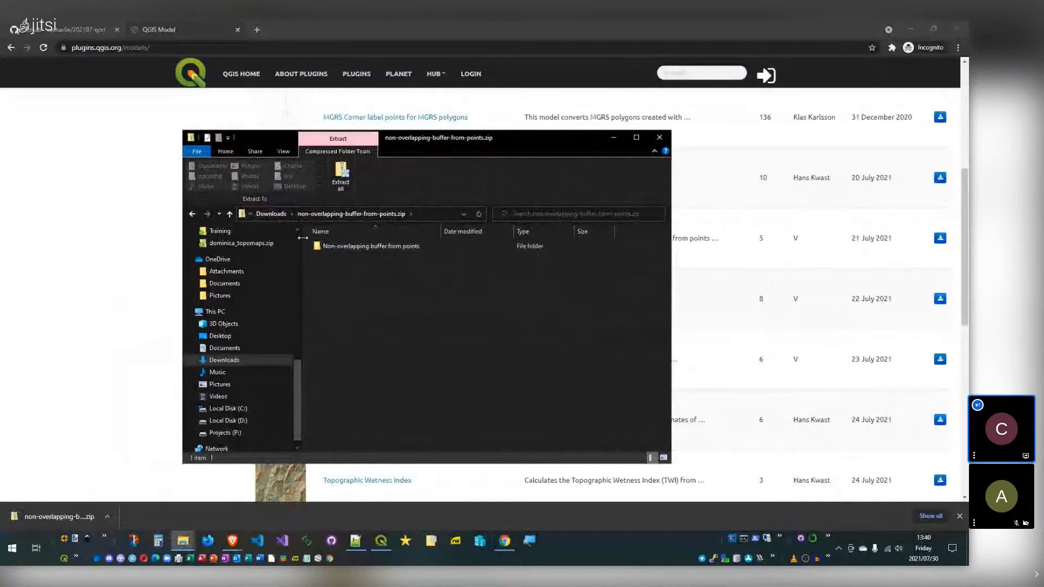
left_click(193, 215)
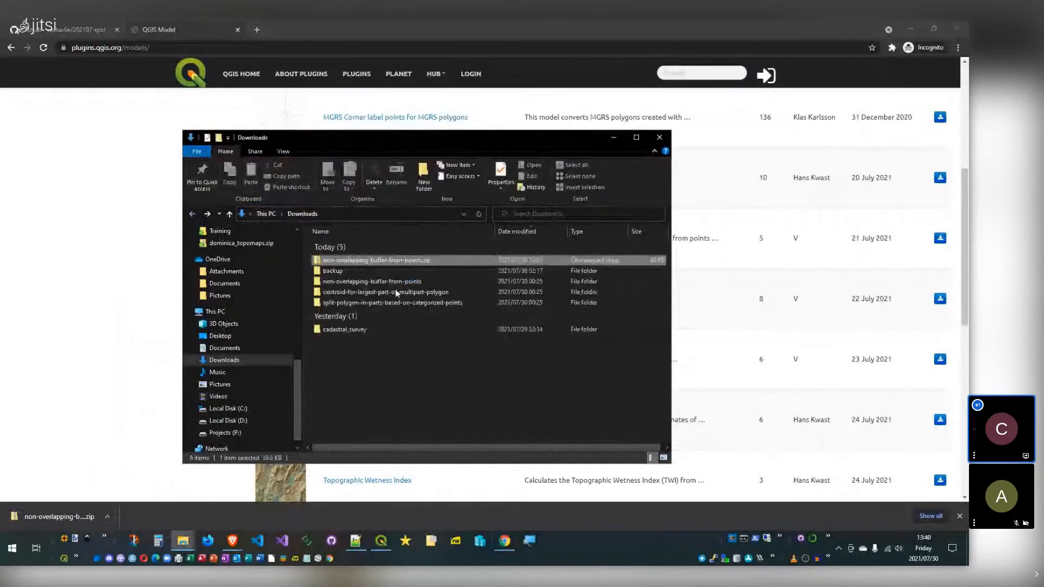
Step: Open the split-polygon-in-parts-based-on-categorized-points .model3 file as text in Vim
left_click(387, 303)
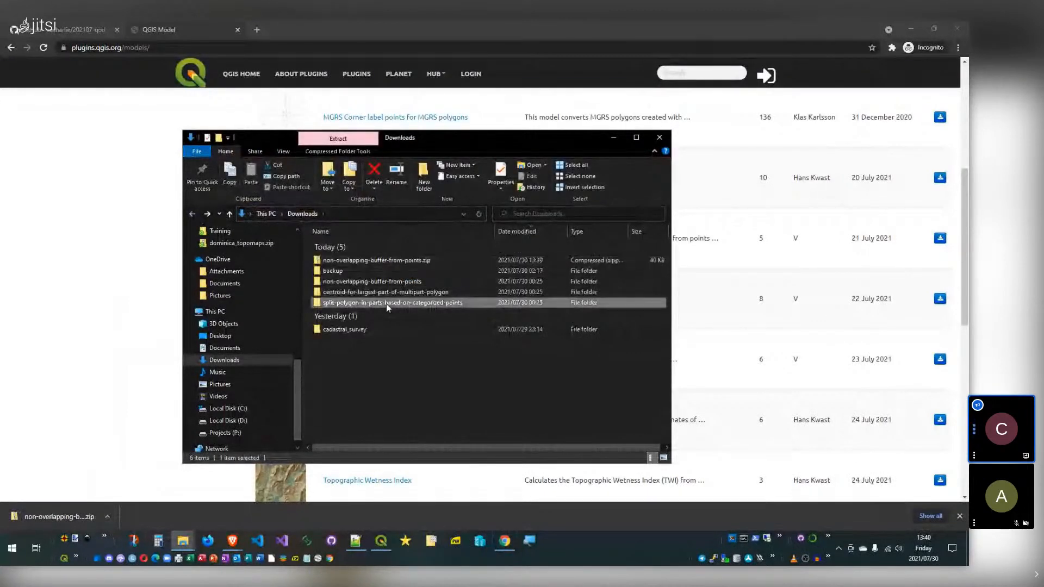
double_click(405, 305)
double_click(354, 247)
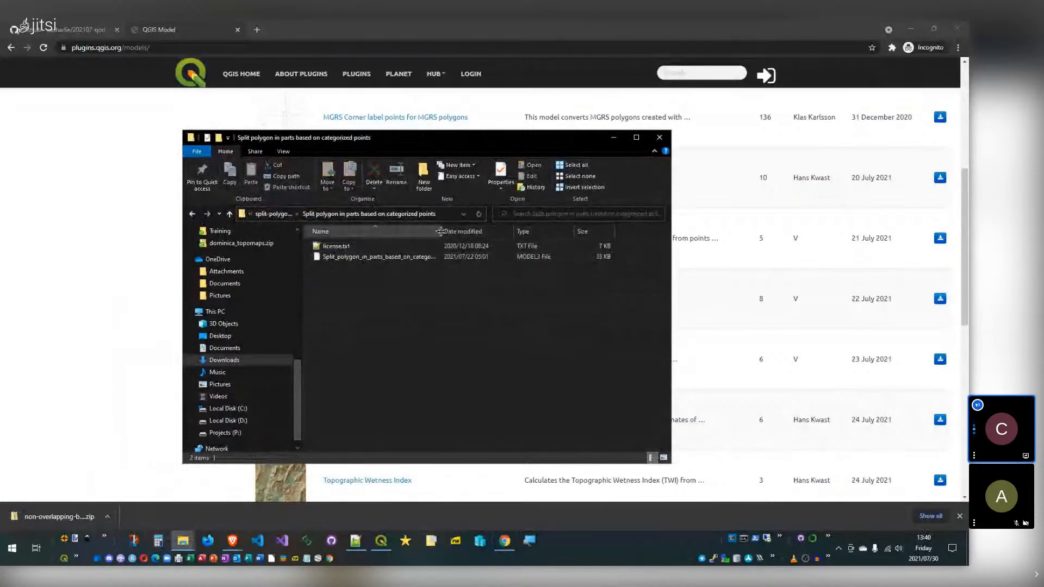
left_click_drag(441, 231, 536, 231)
double_click(369, 256)
right_click(369, 261)
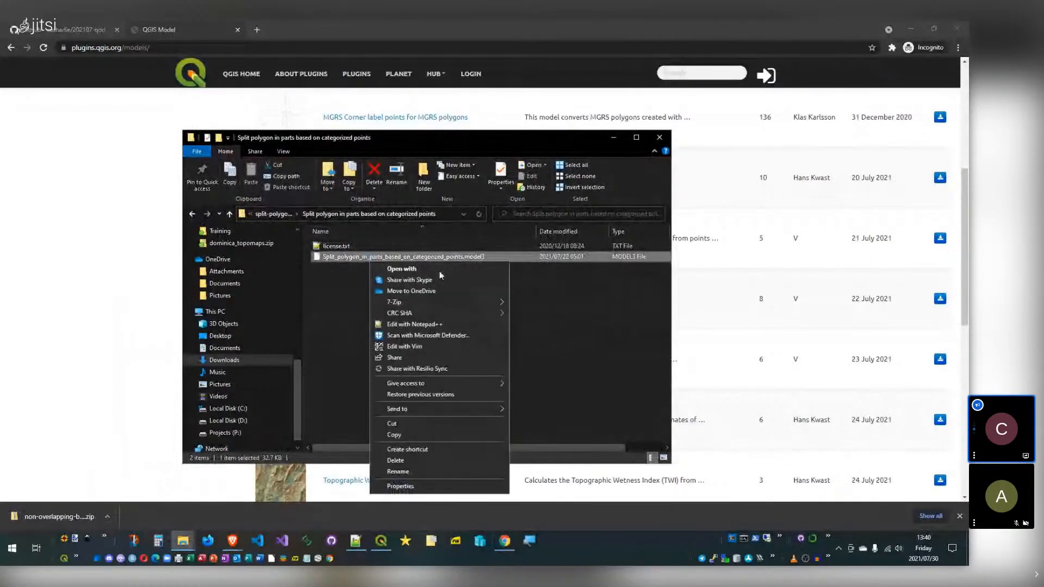
left_click(405, 347)
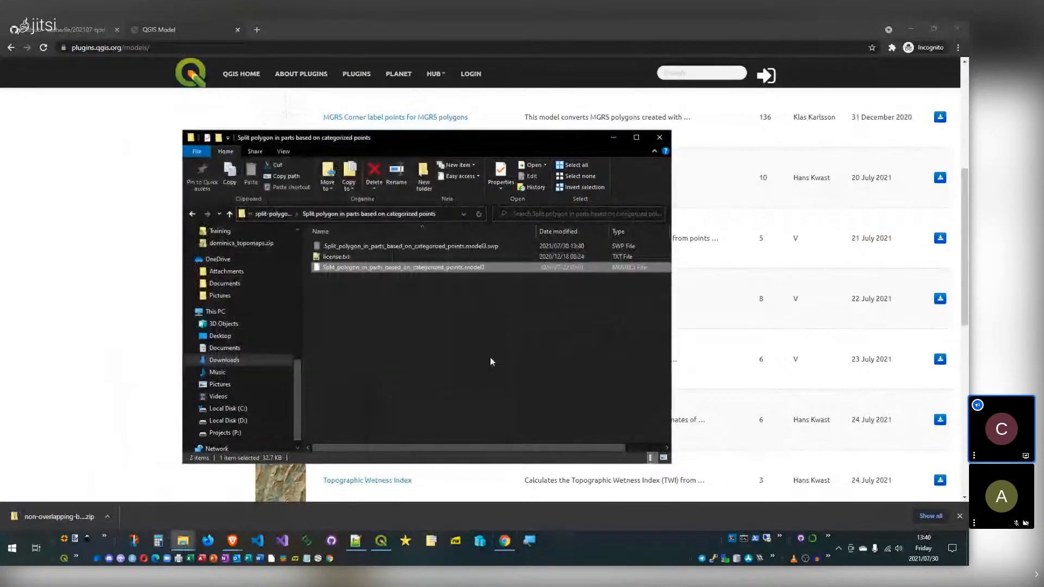
left_click(277, 214)
left_click(280, 214)
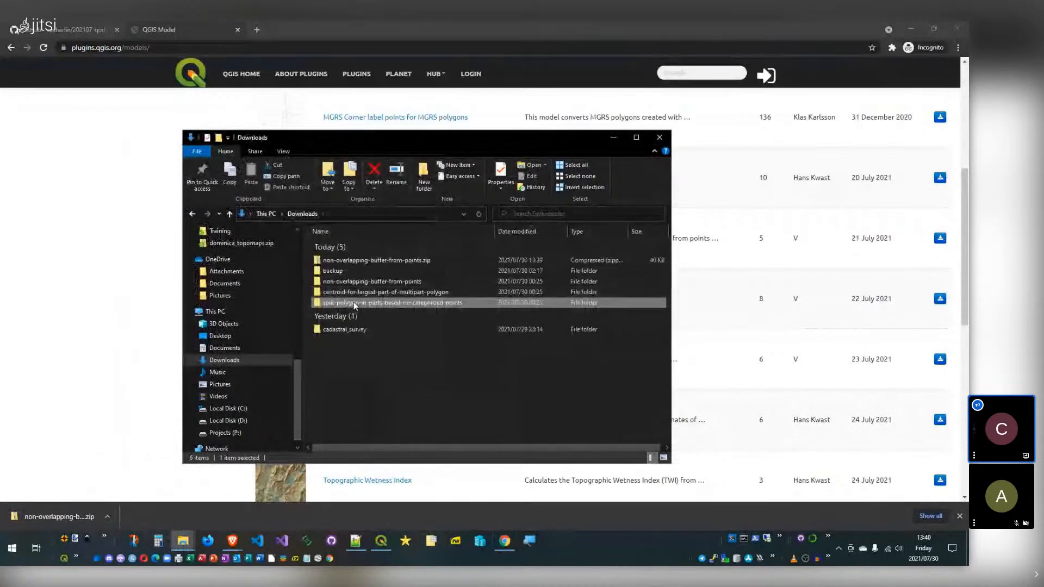
Step: Paste the Non-overlapping buffer from points .model3 file into profileOne\processing\models
left_click(361, 281)
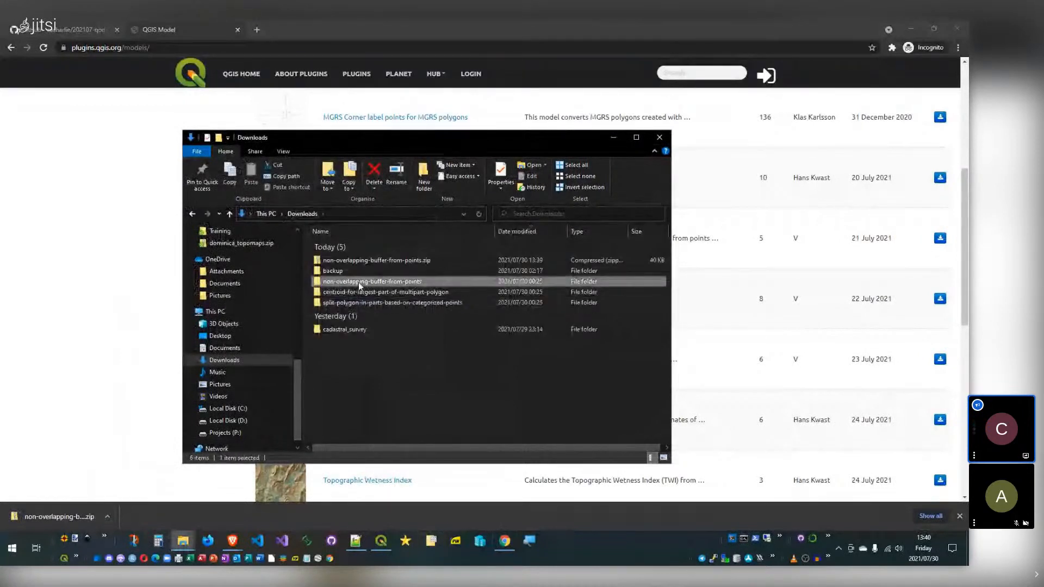
double_click(357, 282)
double_click(375, 246)
left_click(547, 257)
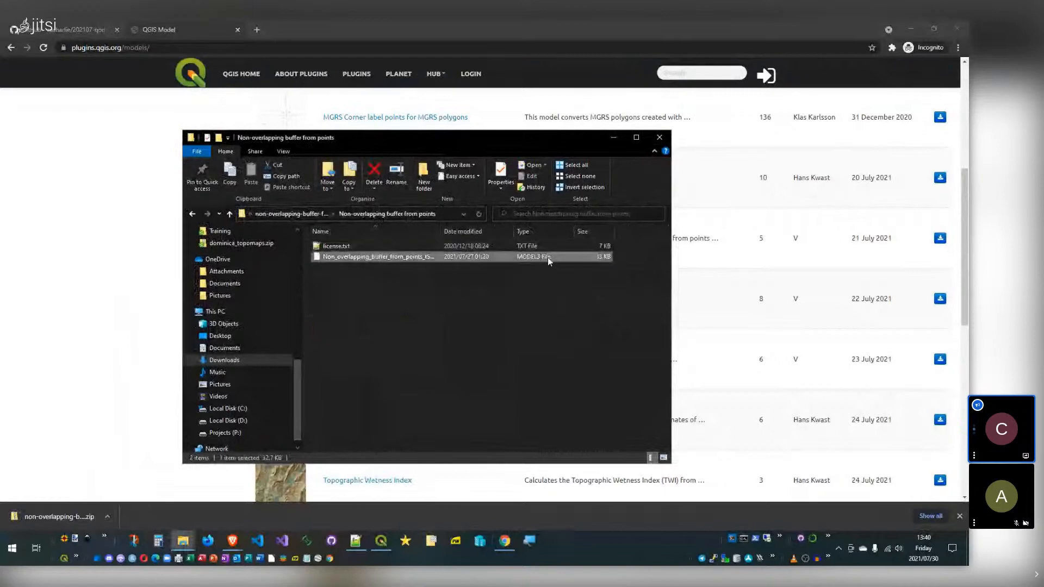
left_click(182, 542)
left_click(114, 484)
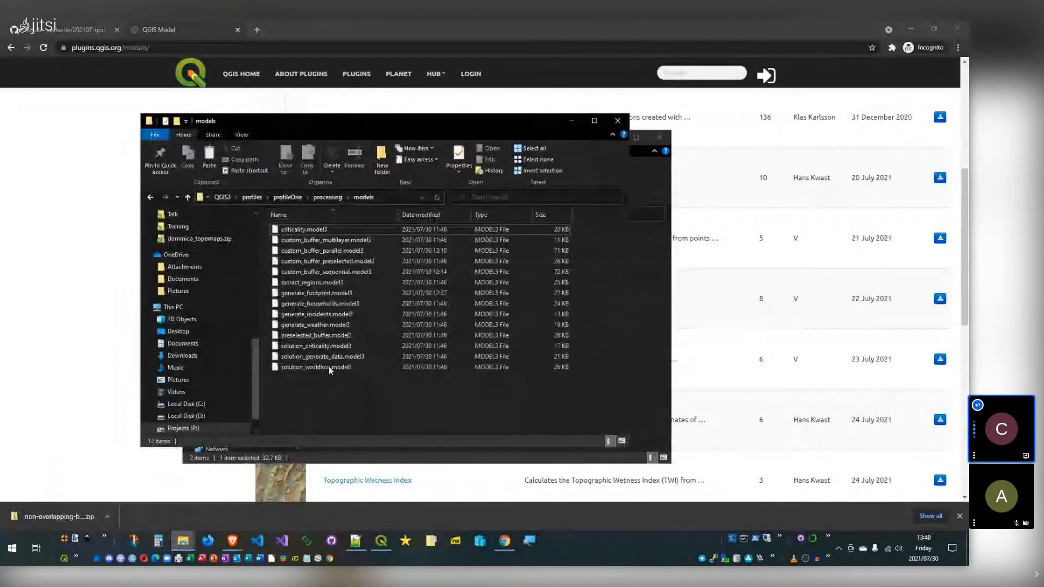
key("ctrl+v")
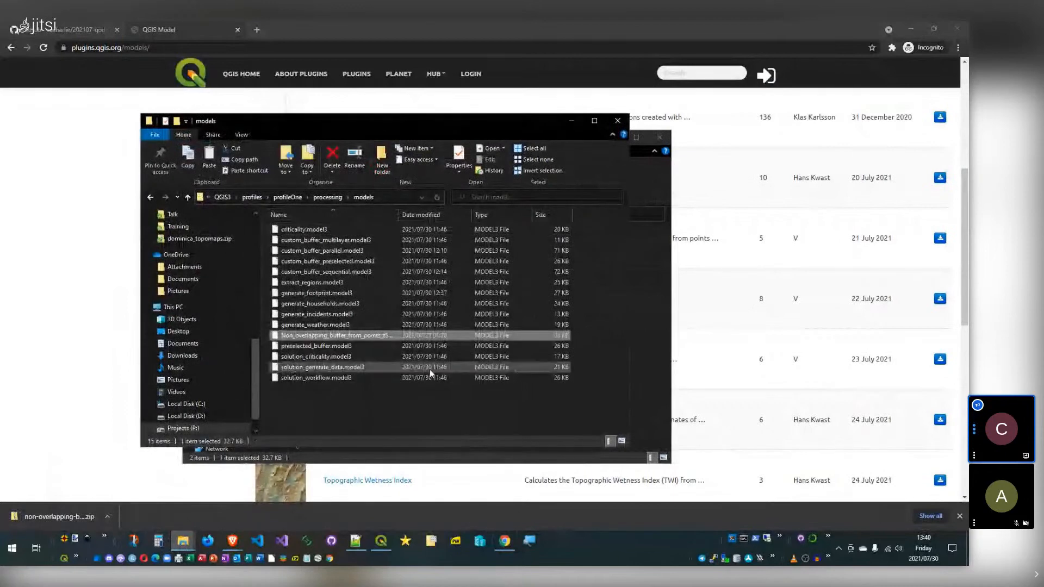
left_click(382, 541)
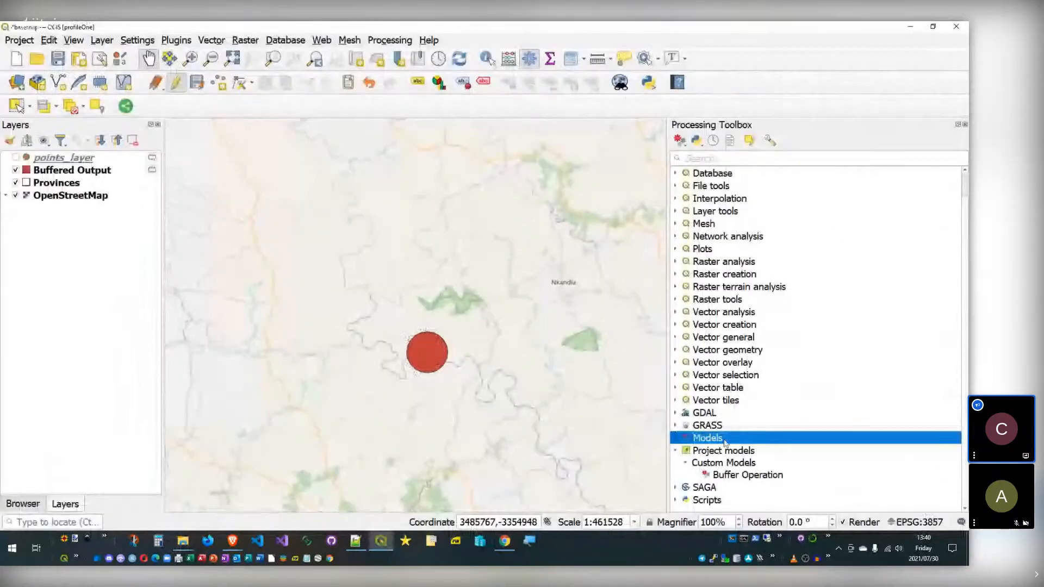
Step: Open the Multilayer Buffer custom model in the Model Designer and re-save it
left_click(677, 438)
scroll(679, 439, "down", 1)
left_click(685, 412)
right_click(737, 430)
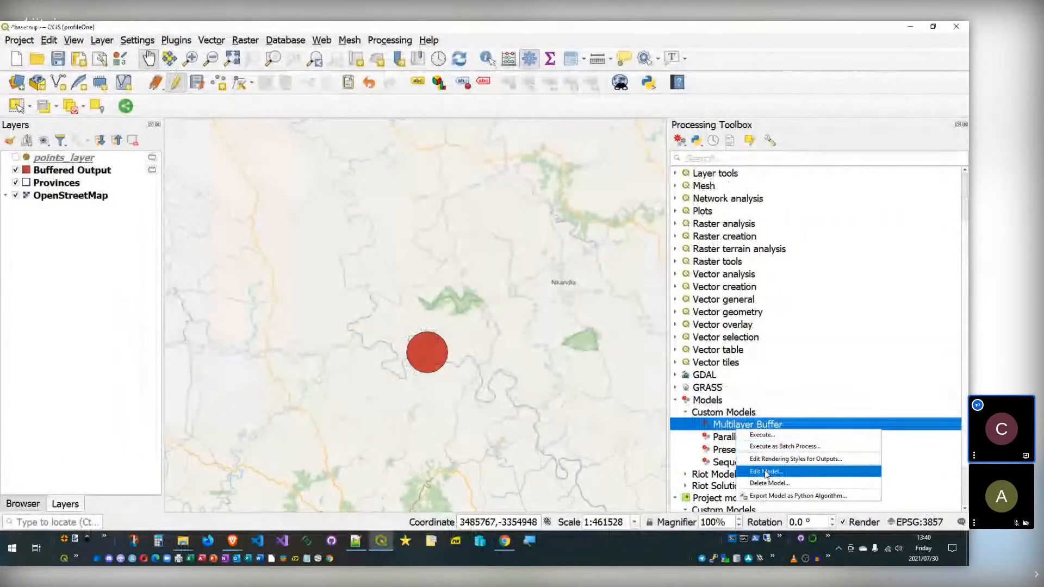
left_click(761, 468)
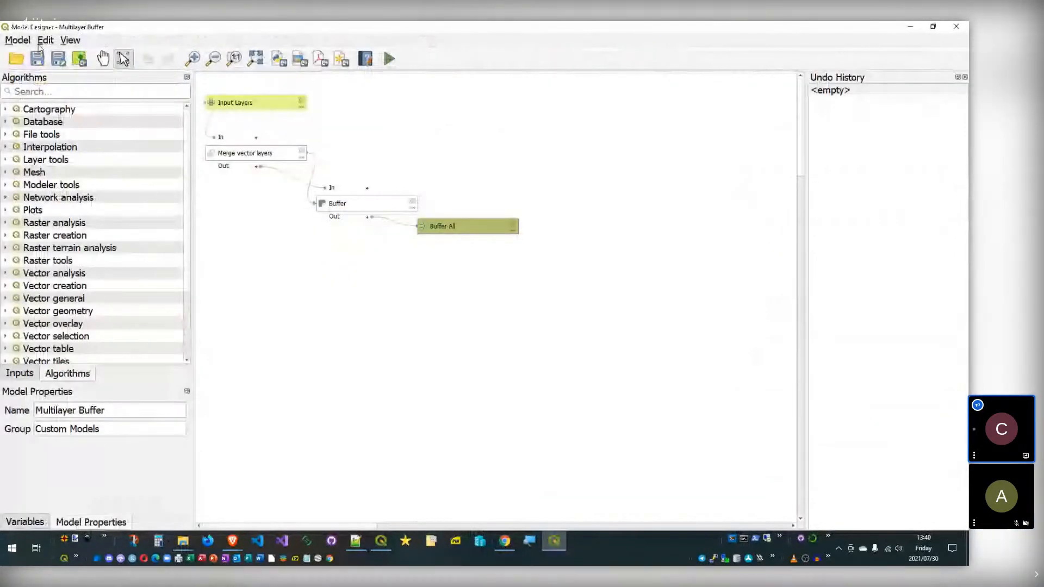
left_click(37, 59)
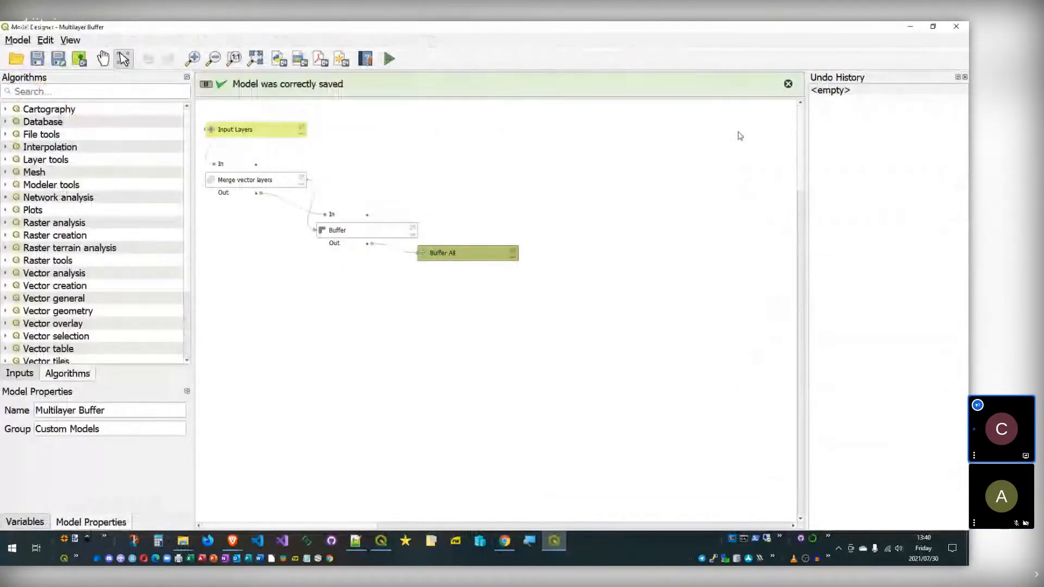
left_click(961, 28)
Step: Locate 'Non-overlapping buffer from points' under Models > Data Prep, then switch to the Explorer windows
left_click(676, 463)
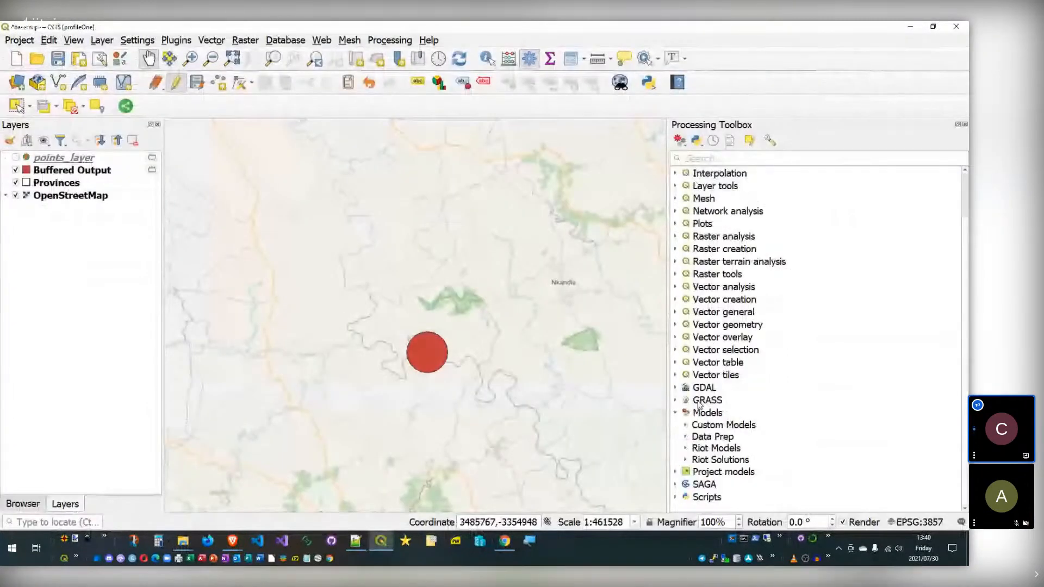
left_click(686, 437)
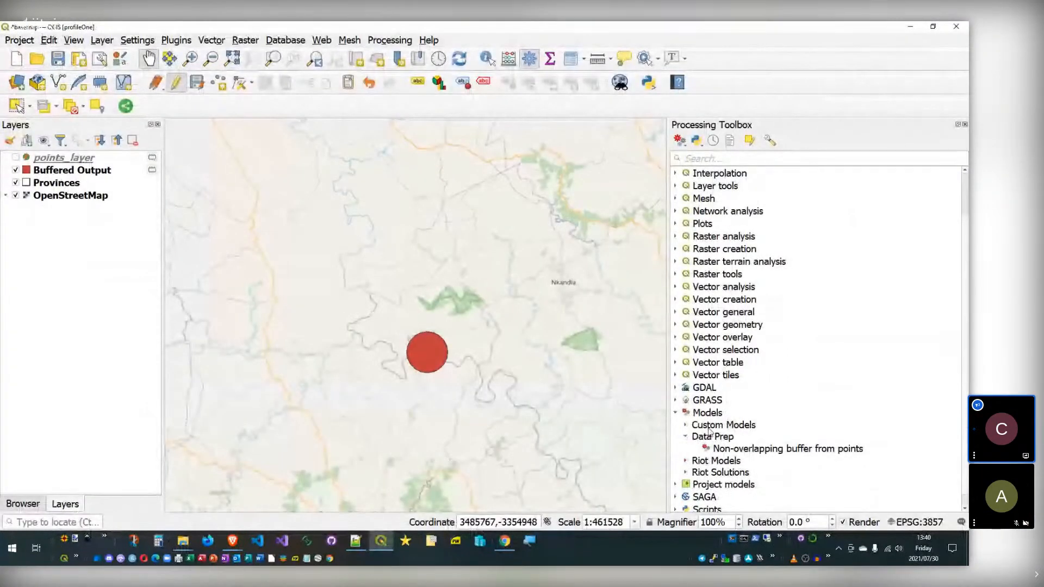
left_click(712, 436)
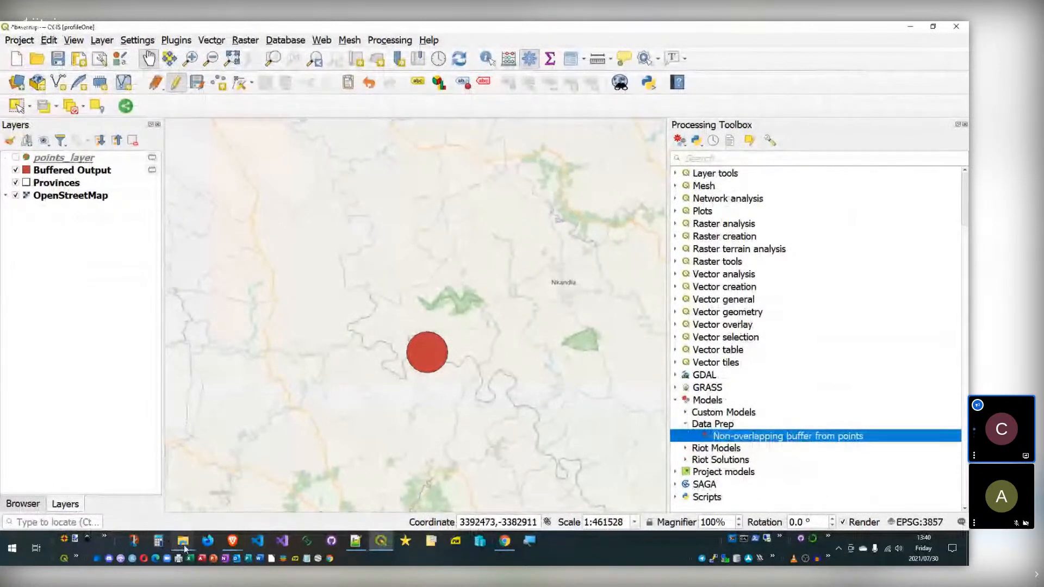
mouse_move(184, 544)
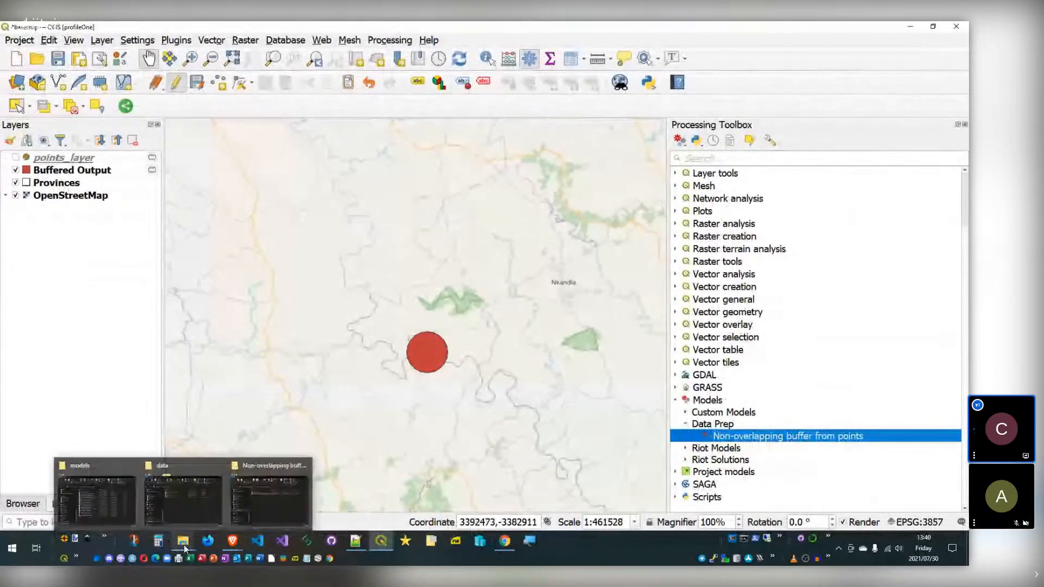
left_click(184, 544)
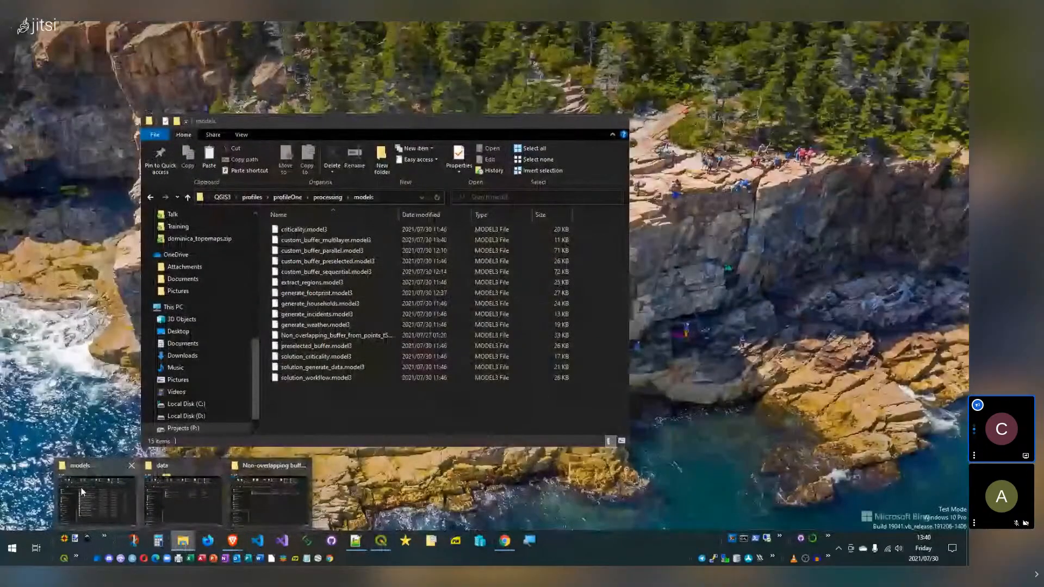
Step: Go up to the processing folder in Explorer, then check QGIS's User Profiles menu for profileOne
left_click(77, 487)
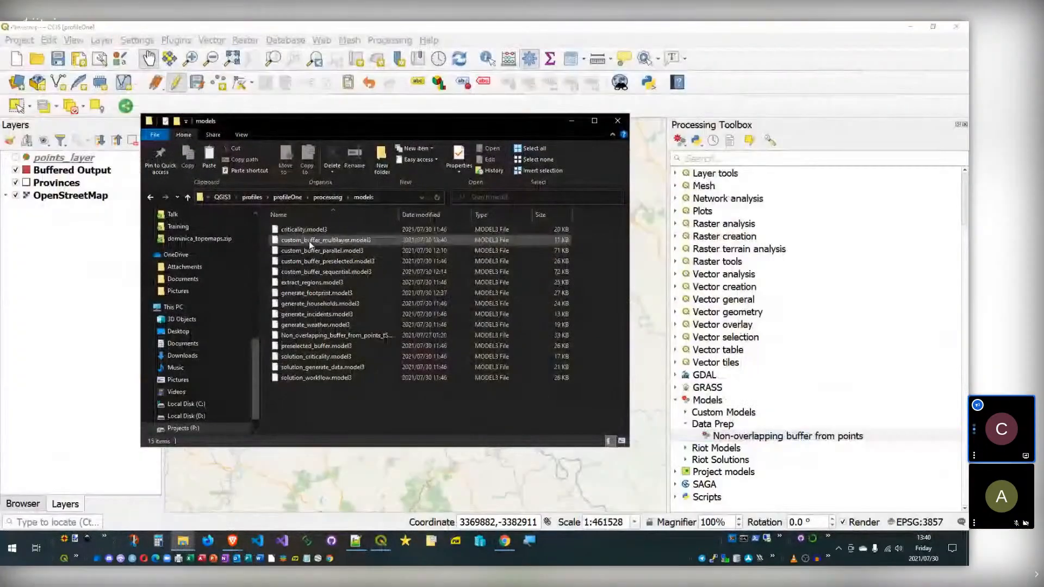
left_click(321, 197)
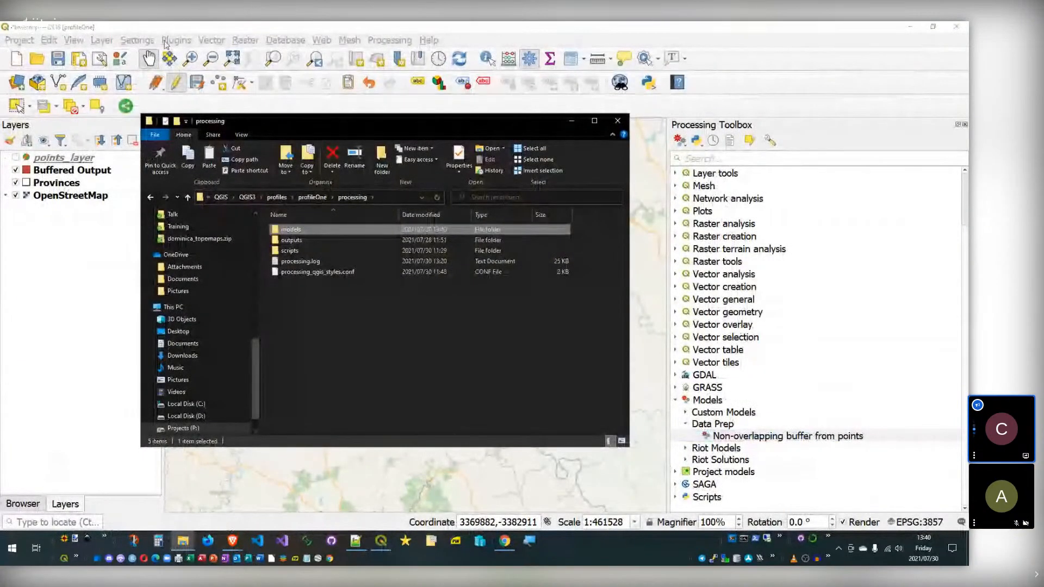
left_click(137, 39)
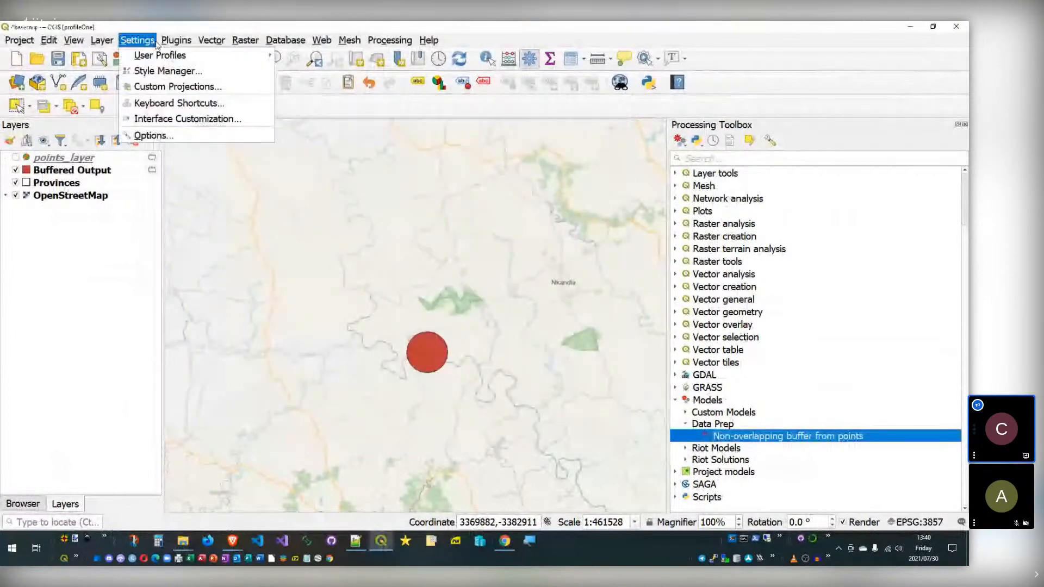
mouse_move(163, 55)
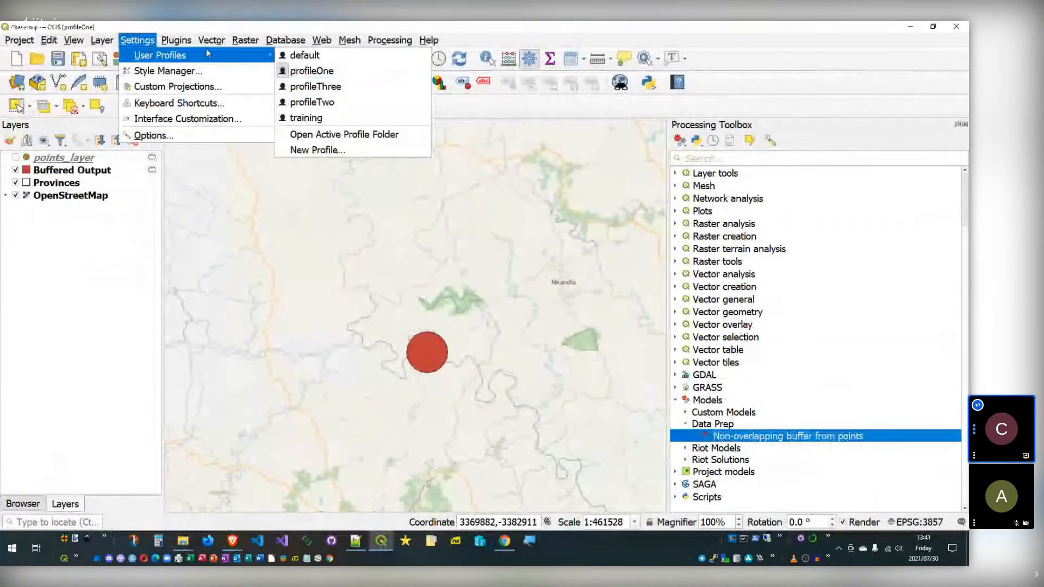
left_click(177, 26)
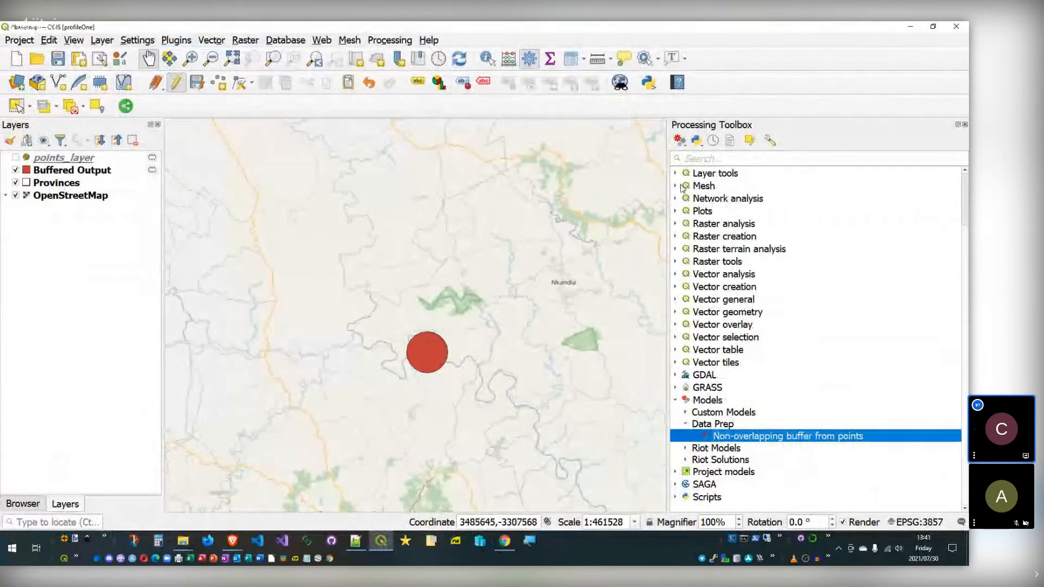
left_click(683, 144)
Step: Open the downloaded 'Centroid for largest part of multipart polygon' .model3 file from Downloads
left_click(705, 174)
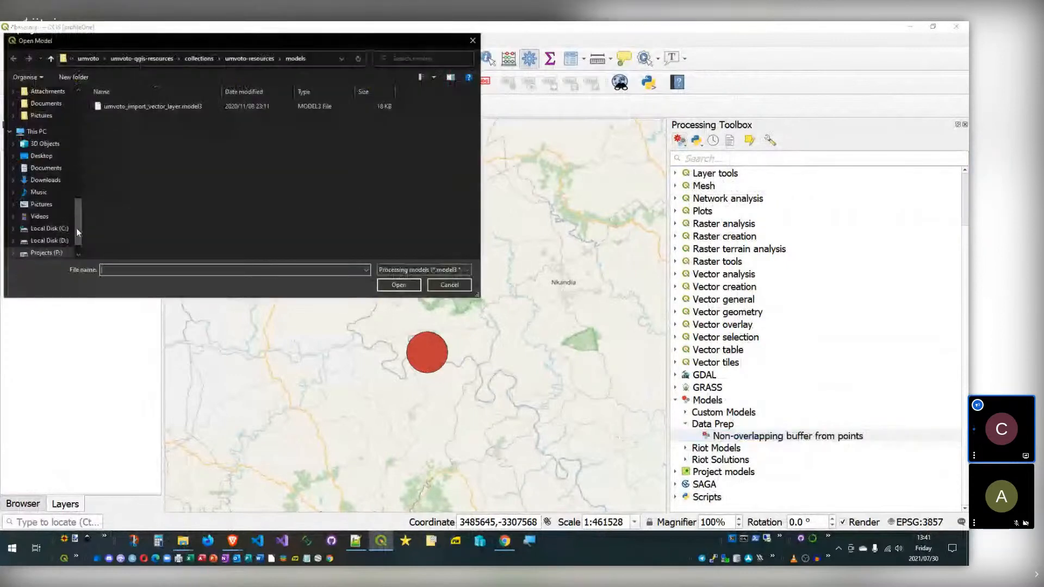
scroll(76, 227, "up", 5)
left_click(46, 123)
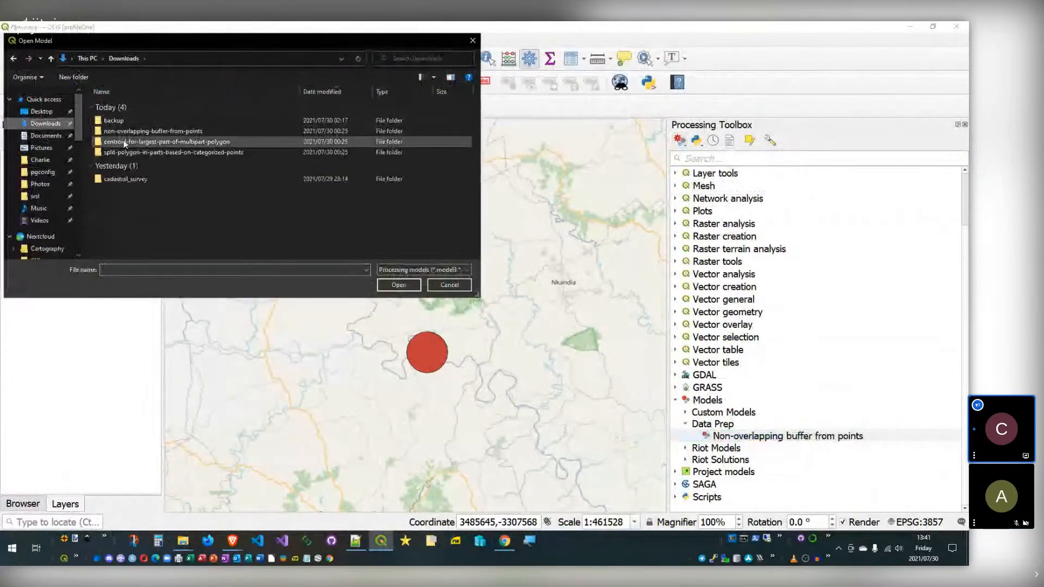
double_click(191, 142)
double_click(142, 109)
left_click(138, 112)
double_click(138, 111)
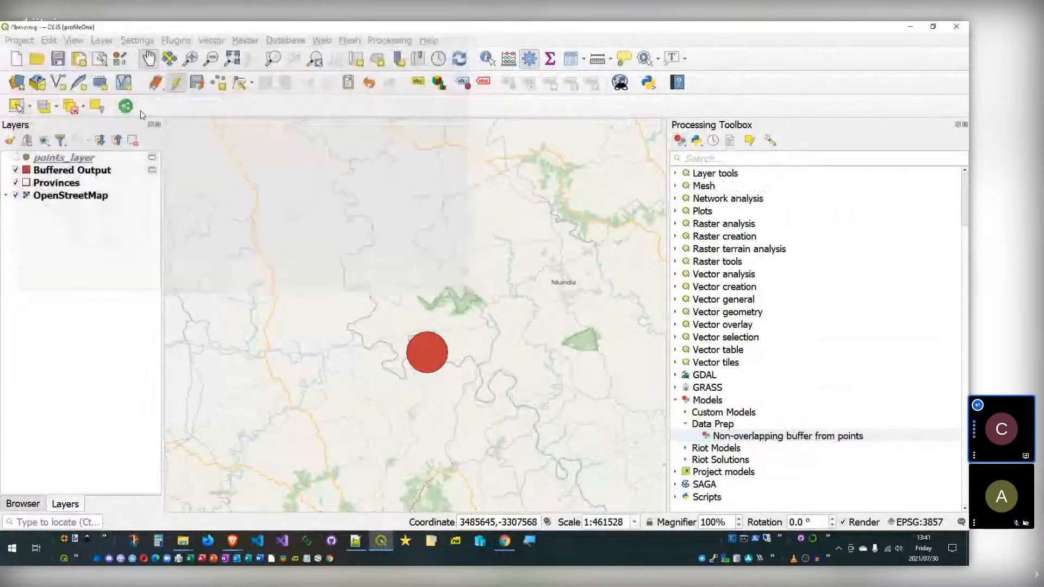
Step: Save a copy of the centroid model into profileOne's models folder and close the Model Designer
key("ctrl+shift+s")
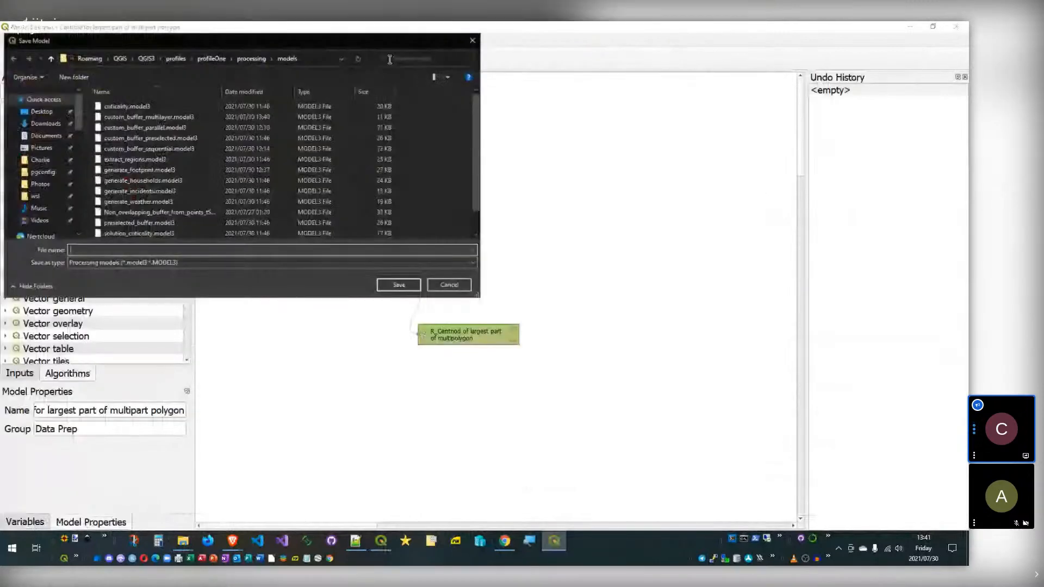
left_click(317, 58)
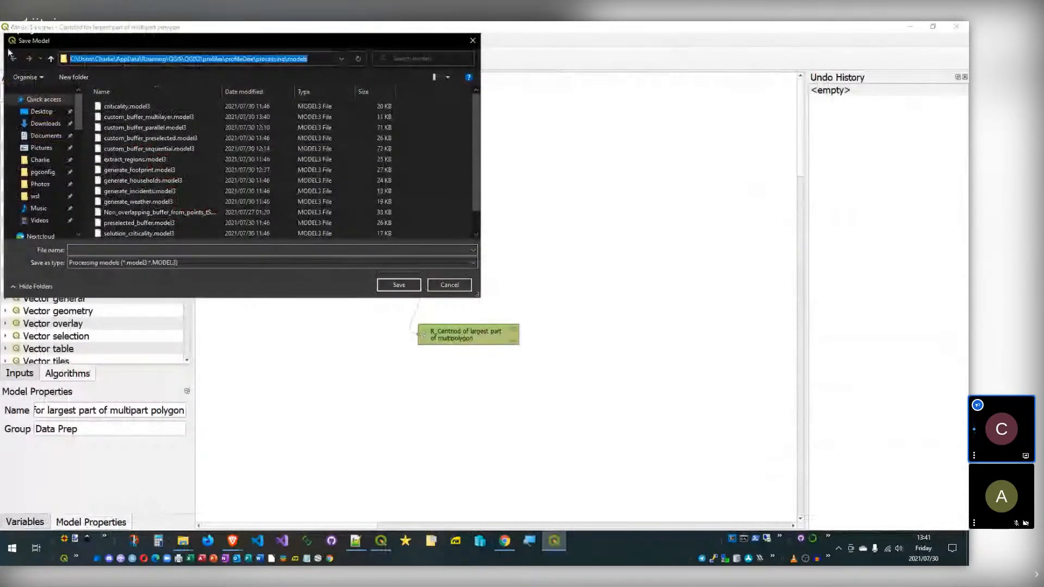
left_click(127, 248)
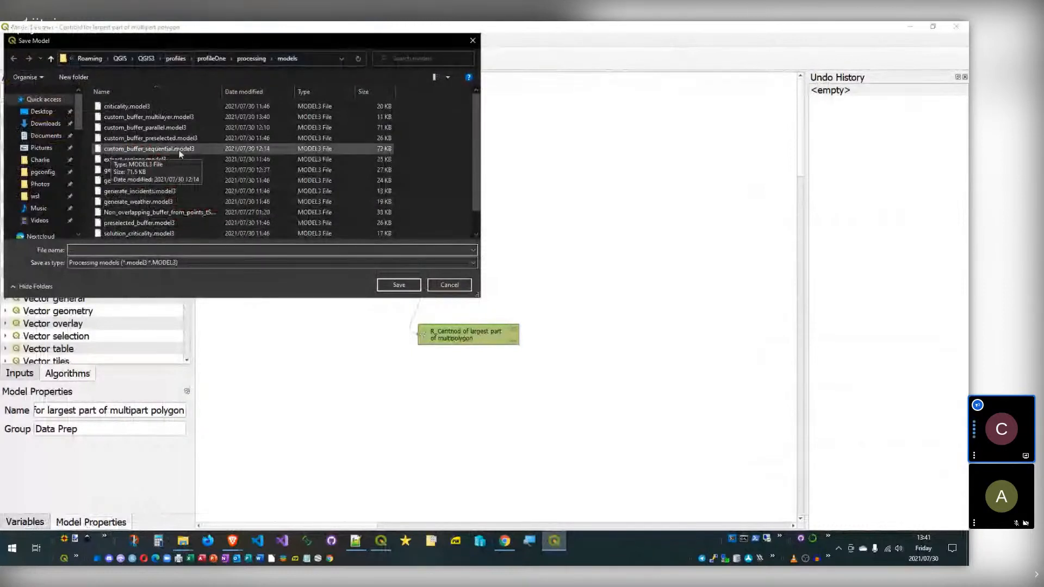
type("124kjshfkljhasolkfdj")
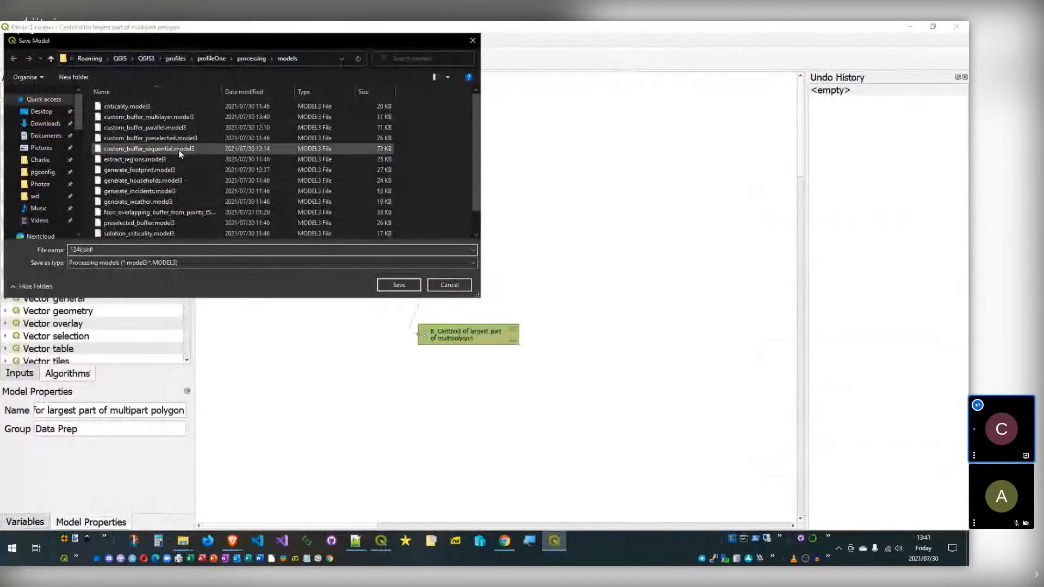
left_click(403, 290)
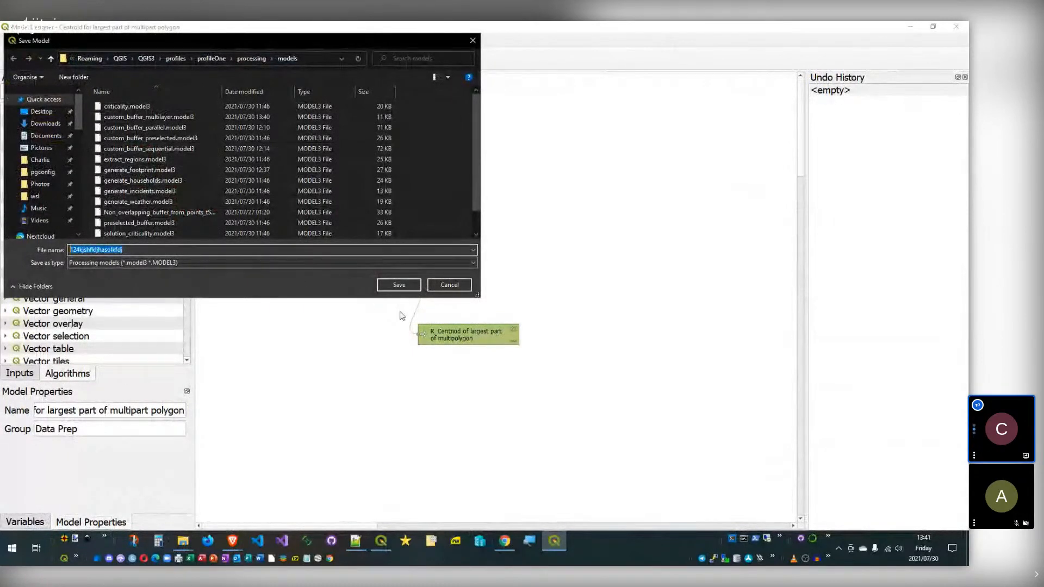
left_click(403, 284)
left_click_drag(169, 411, 203, 415)
left_click(41, 408)
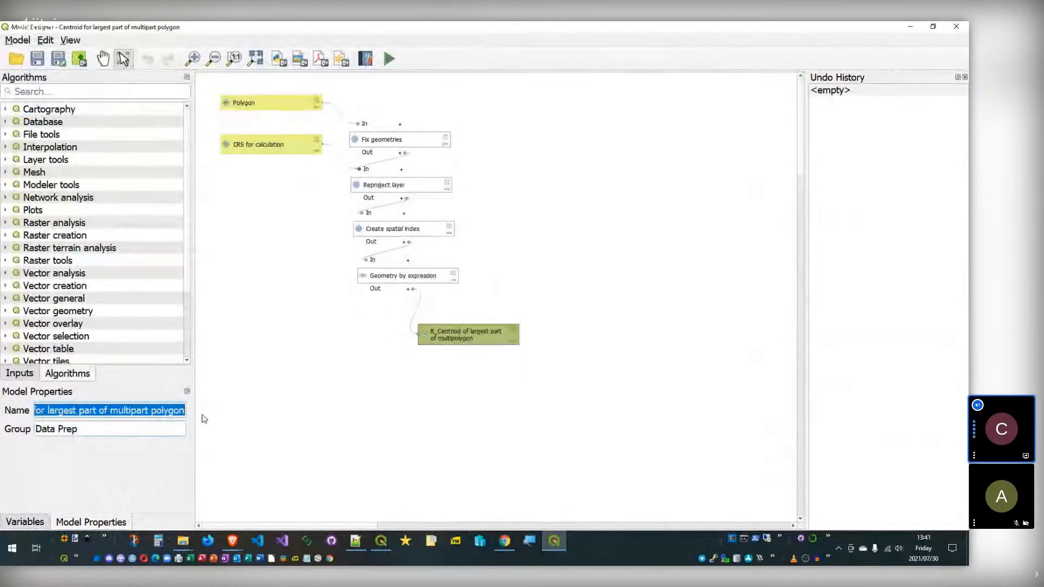
left_click(956, 26)
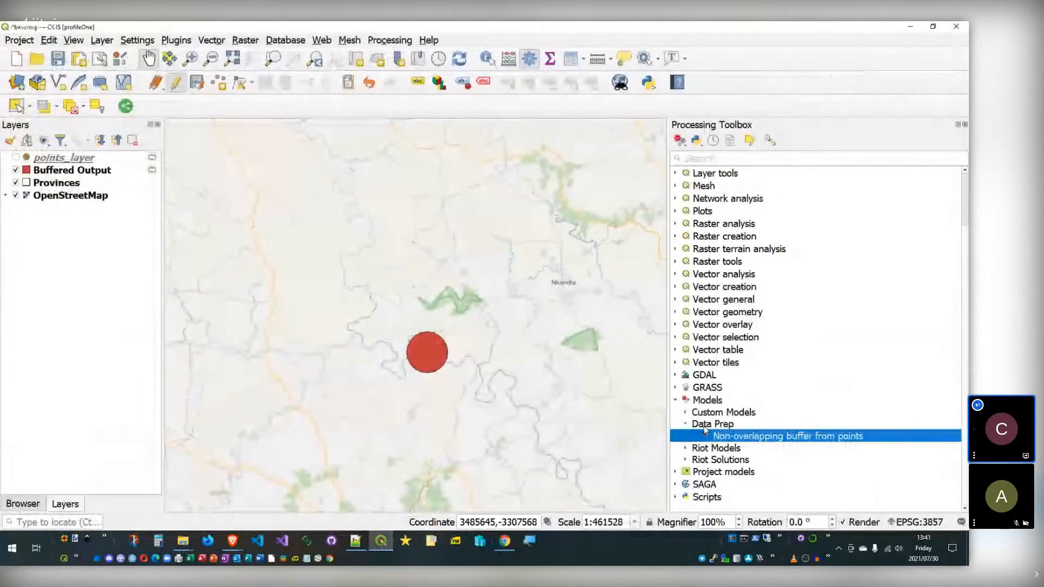
Step: Open the Non-overlapping buffer from points tool dialog, then view its workflow in the Model Designer
left_click(687, 413)
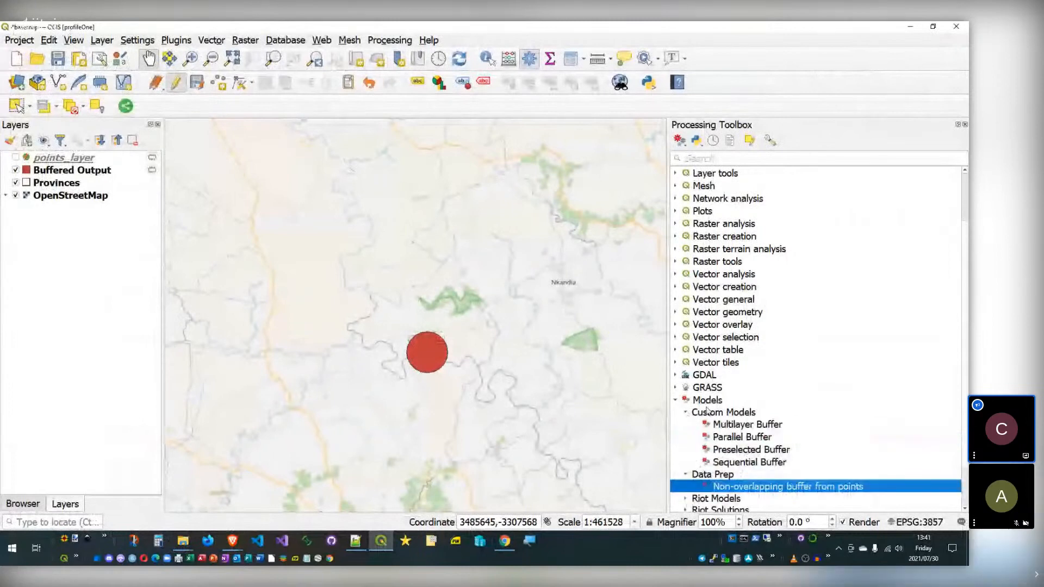
scroll(740, 441, "down", 2)
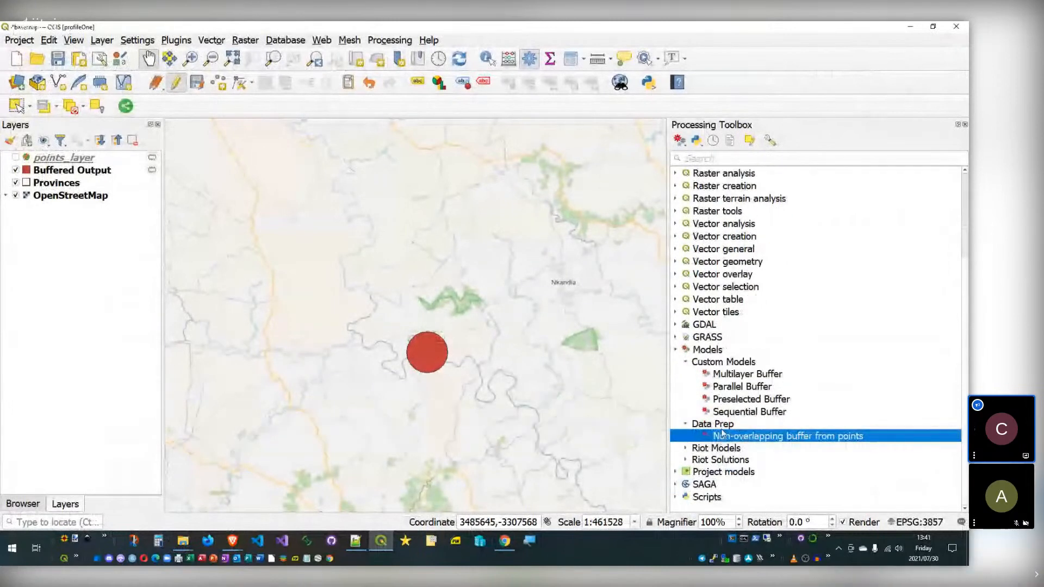
double_click(718, 436)
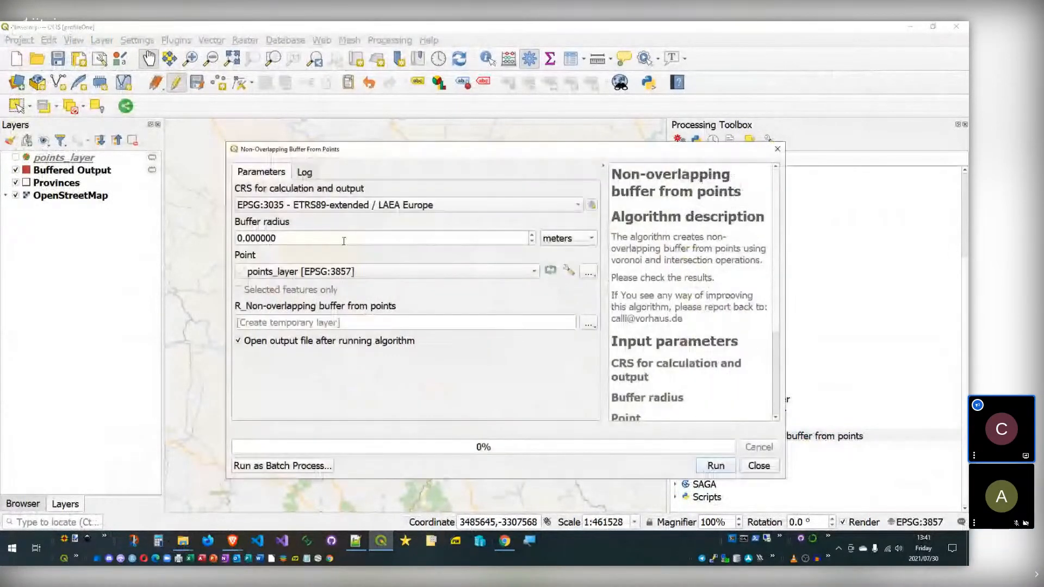
left_click(759, 466)
right_click(768, 431)
left_click(806, 474)
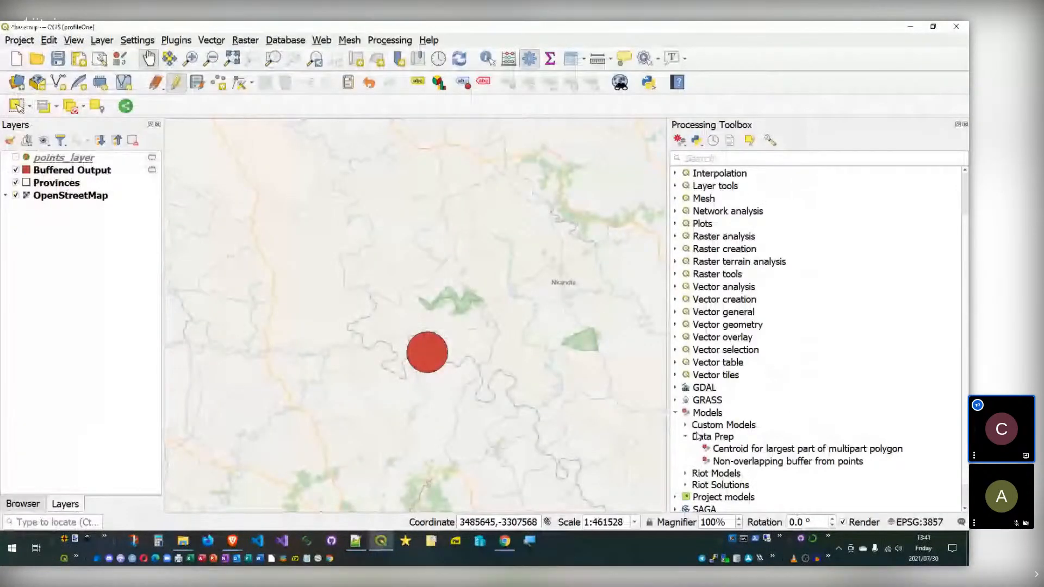
scroll(701, 432, "down", 1)
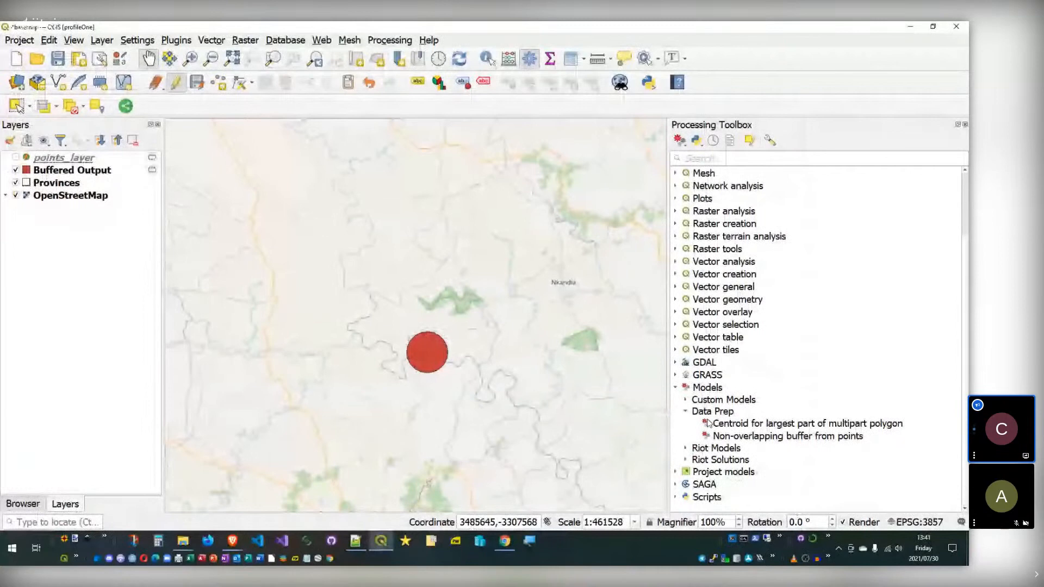
Step: Open the downloaded 'Split polygon in parts based on categorized points' model file from Downloads
left_click(708, 423)
left_click(680, 140)
left_click(707, 170)
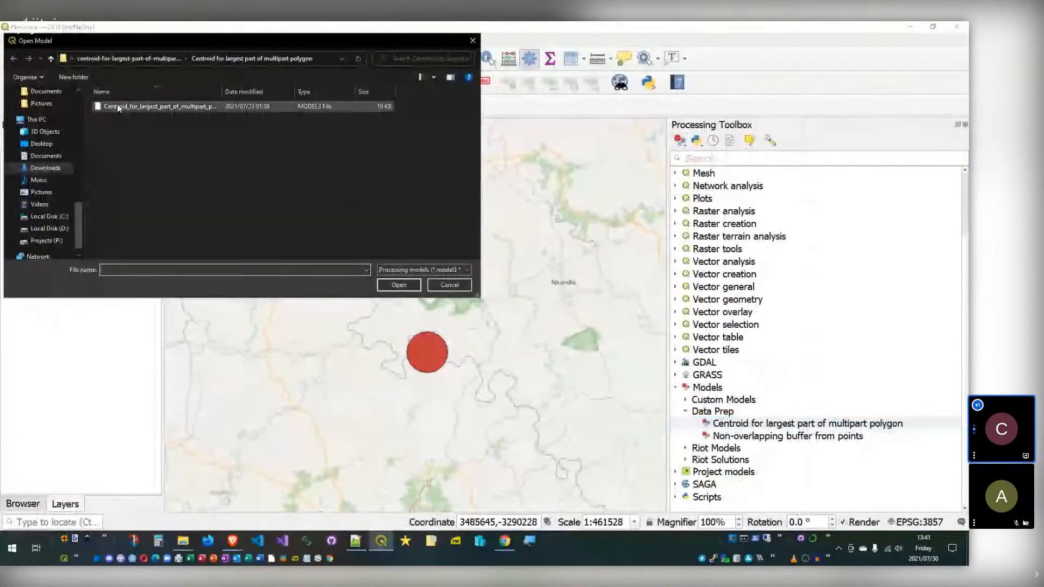
scroll(46, 142, "up", 8)
scroll(46, 141, "up", 3)
left_click(49, 123)
double_click(154, 152)
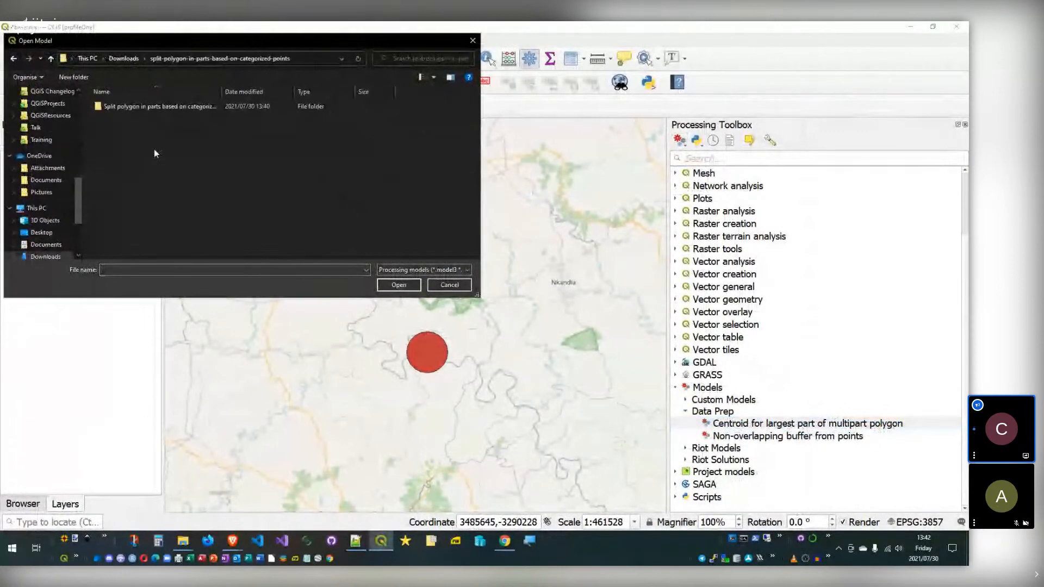
double_click(114, 106)
left_click(150, 109)
left_click(409, 284)
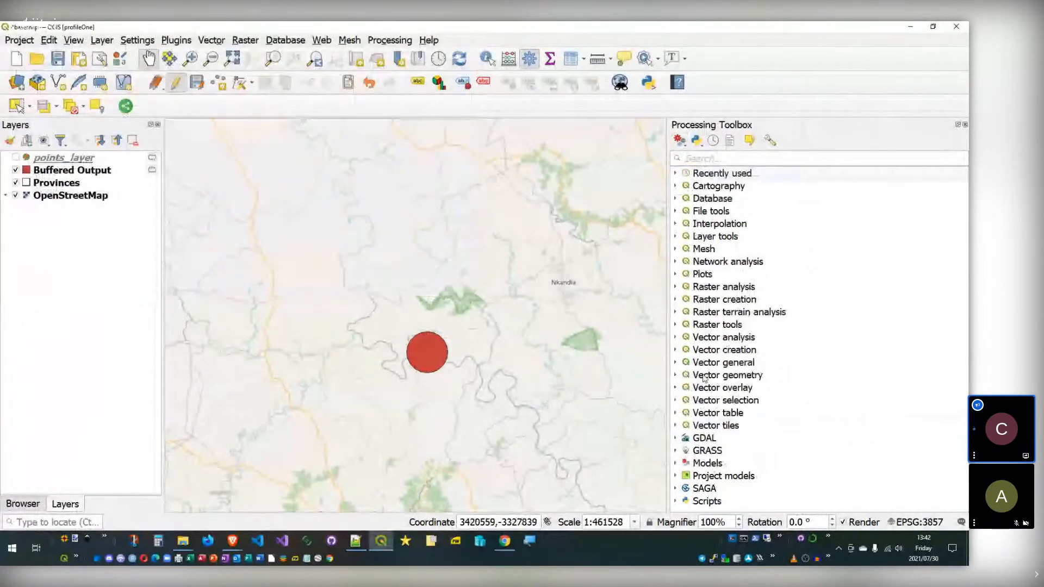
Step: Confirm the split-polygon model now appears under Models > Data Prep beside the other models
left_click(676, 463)
left_click(685, 436)
left_click(760, 437)
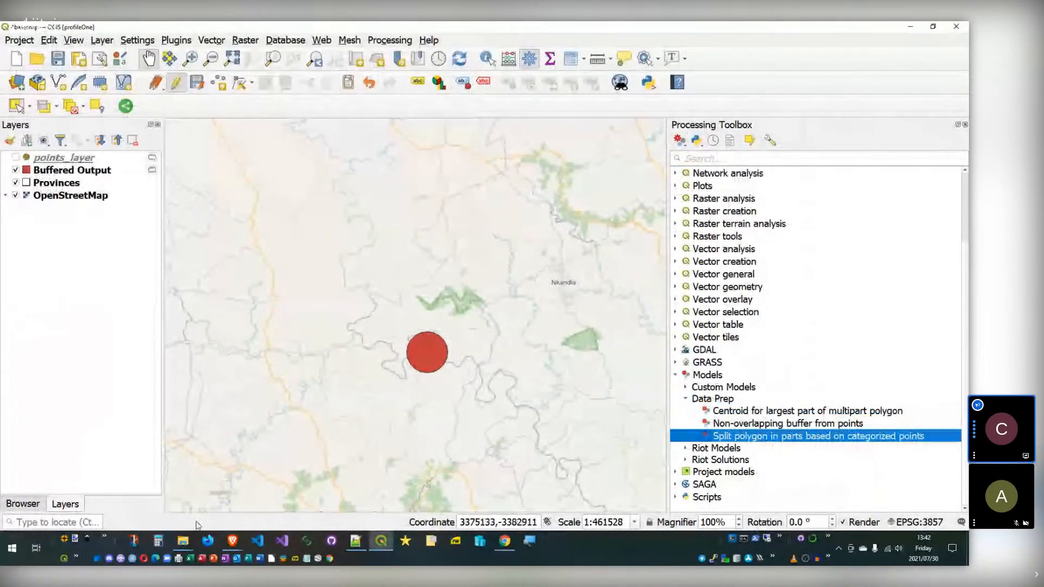
mouse_move(186, 544)
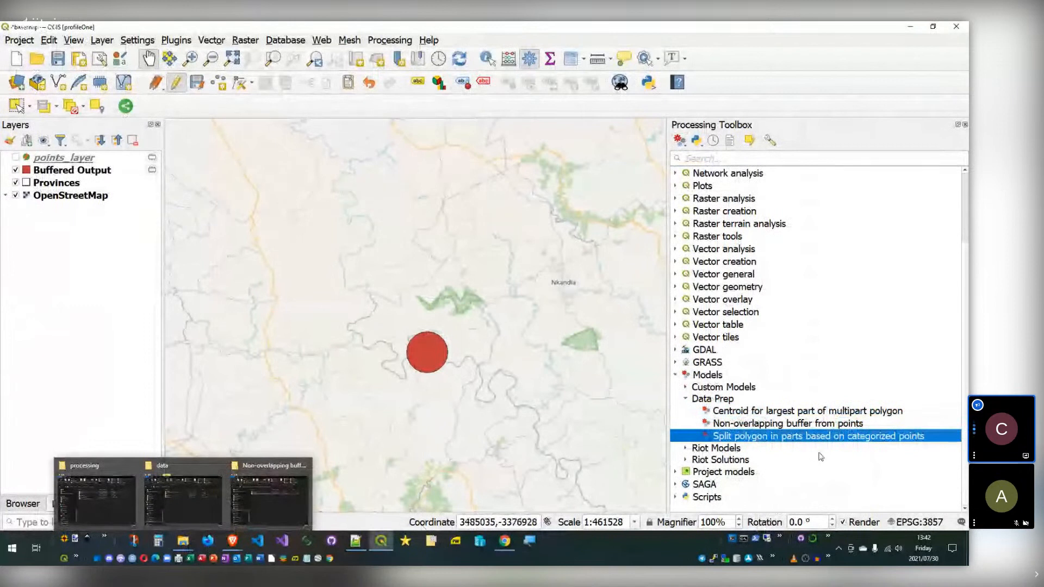
left_click(184, 542)
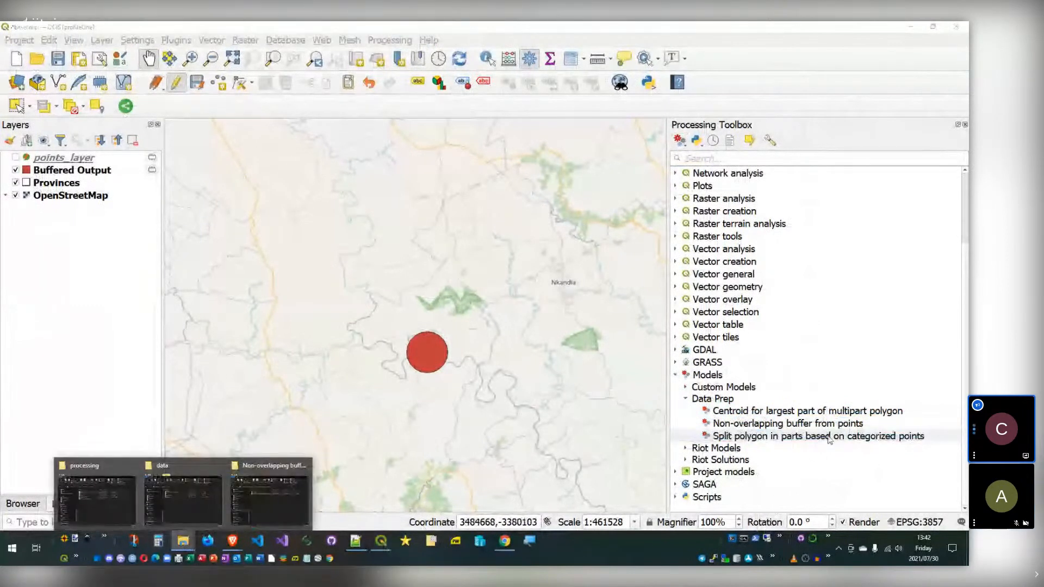
left_click(810, 436)
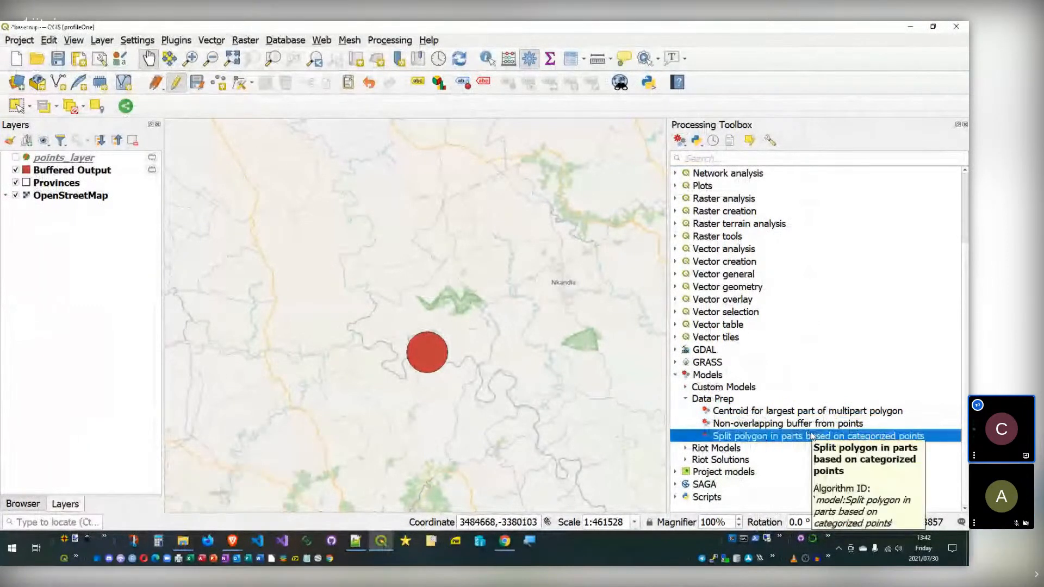
left_click(740, 424)
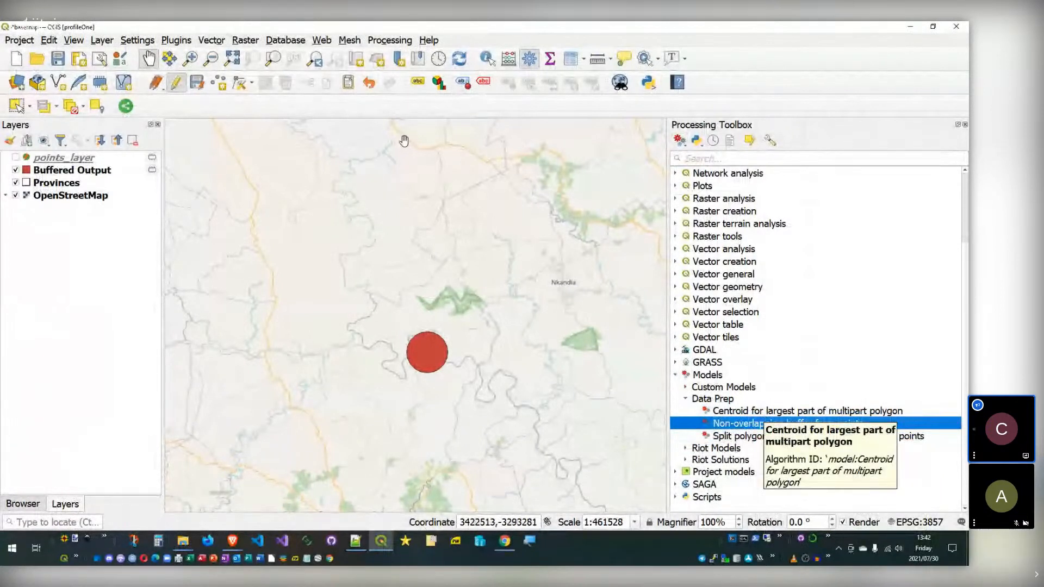
left_click(173, 40)
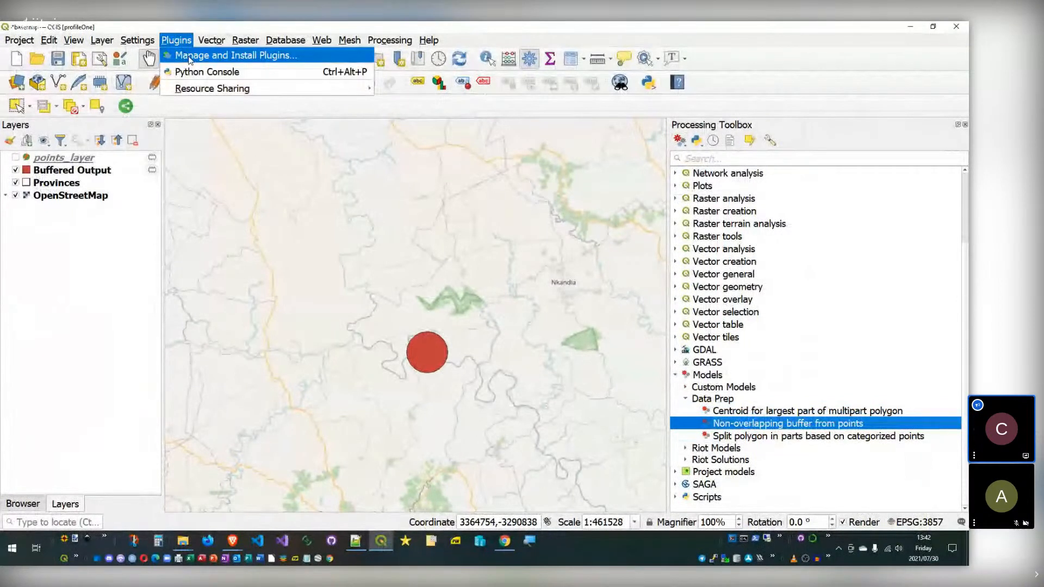
Step: Search 'share' in the plugin manager to check the QGIS Resource Sharing plugin
left_click(190, 57)
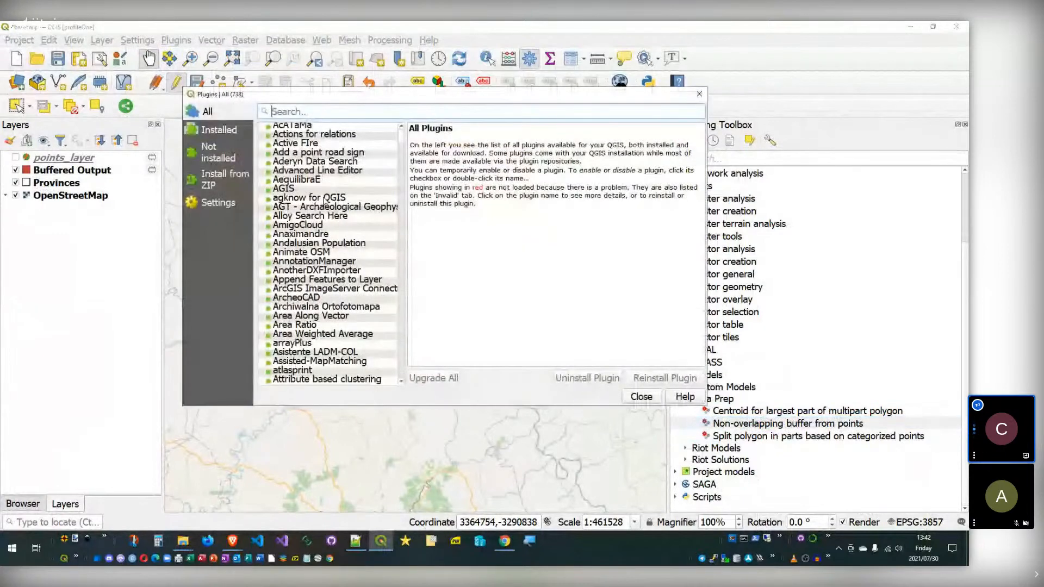
type("sh")
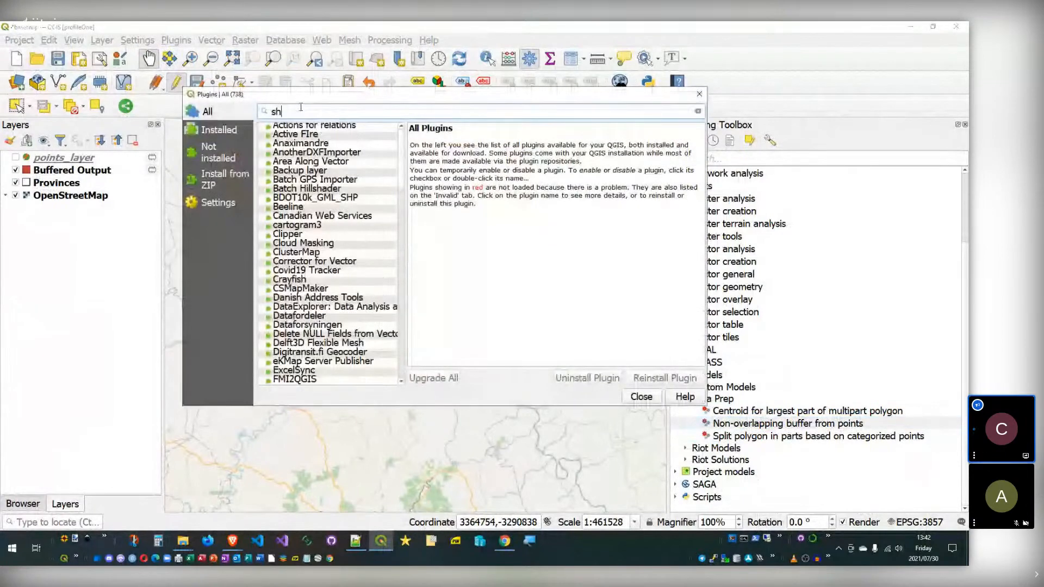
type("are")
left_click(303, 154)
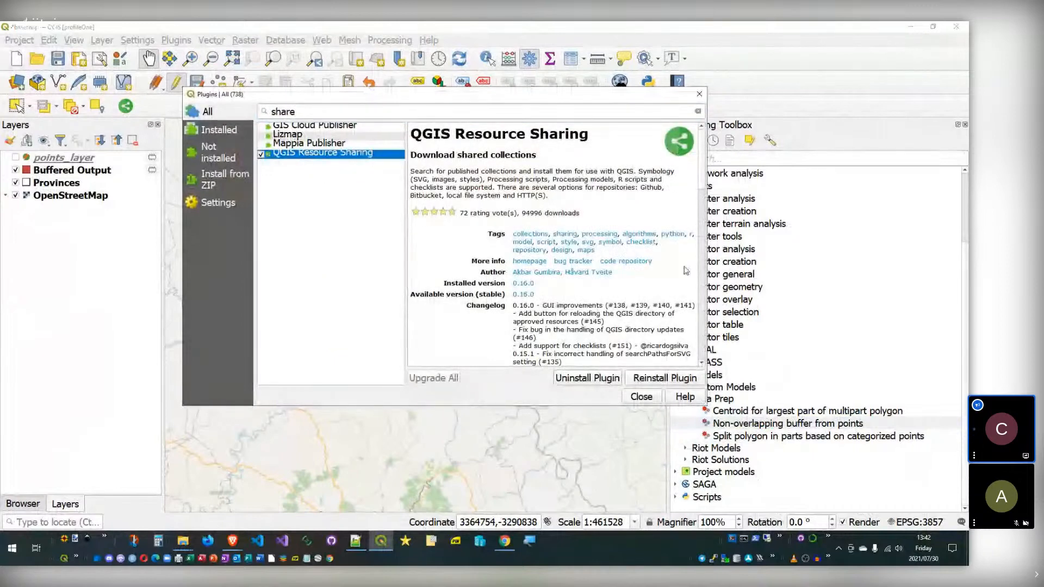
left_click(641, 396)
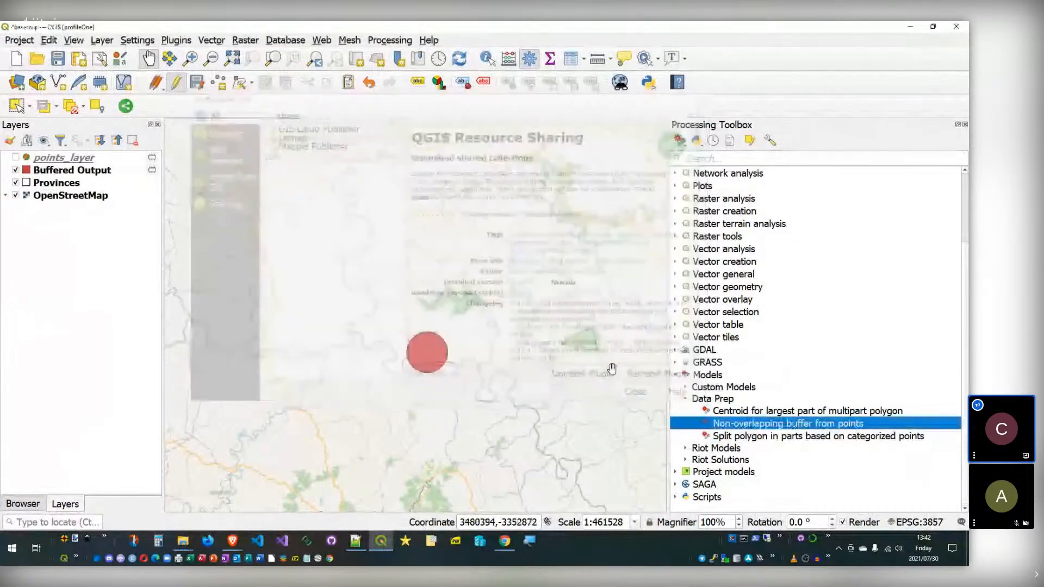
Step: Open Resource Sharing's repository settings and select 202107-qod-modeler-resources
left_click(126, 107)
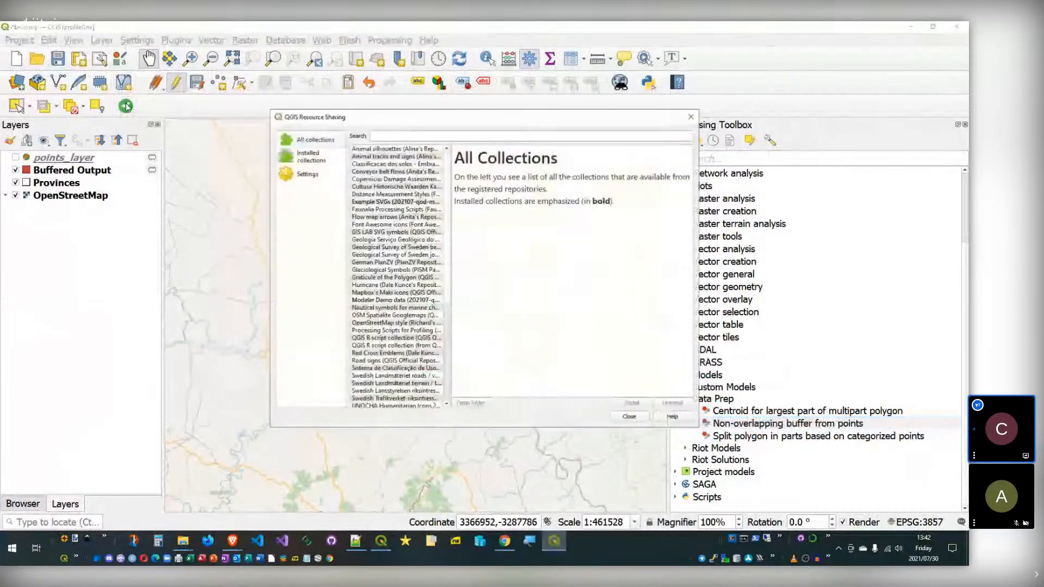
scroll(397, 163, "down", 1)
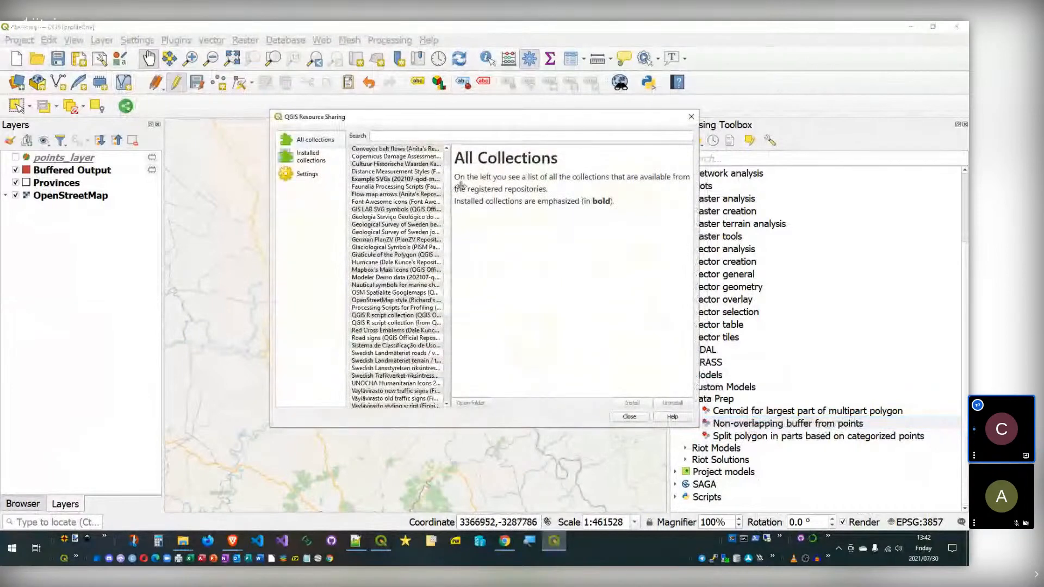
left_click_drag(451, 186, 521, 184)
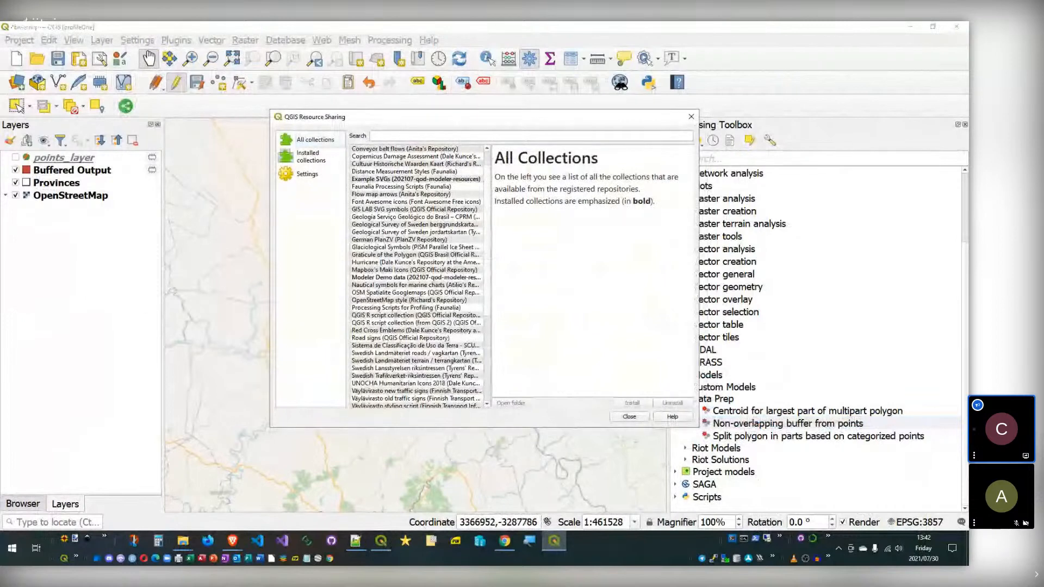
left_click(310, 175)
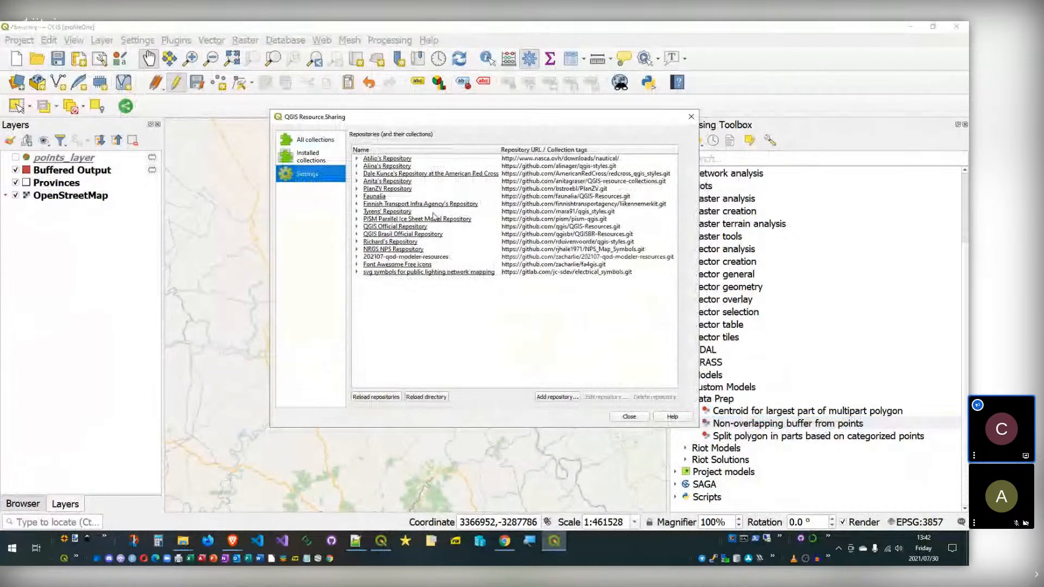
left_click(402, 257)
Step: Start a new Repository Details form and copy the demo GitHub repository's URL from the browser
left_click(563, 398)
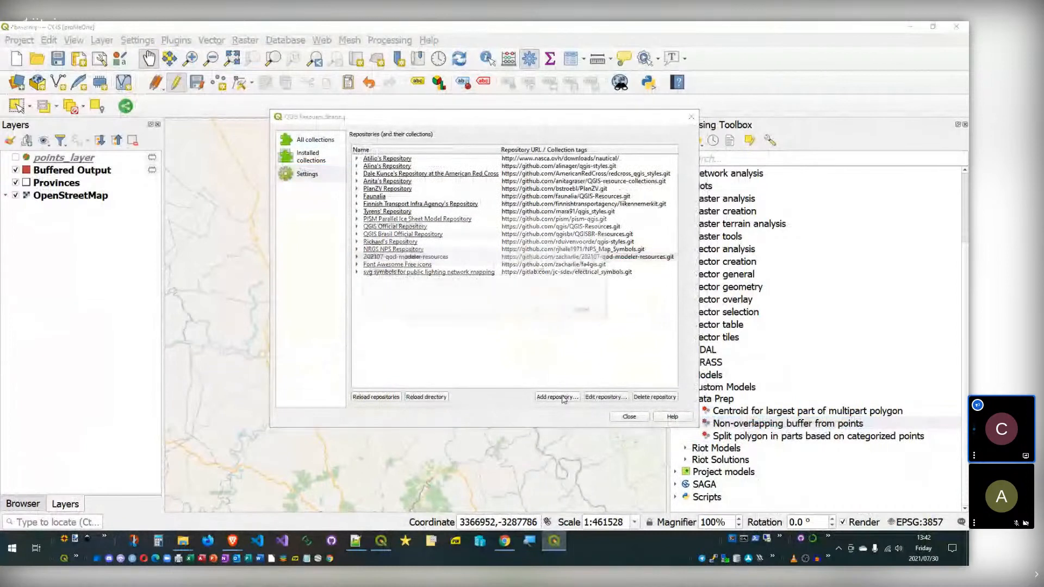
left_click_drag(435, 257, 390, 251)
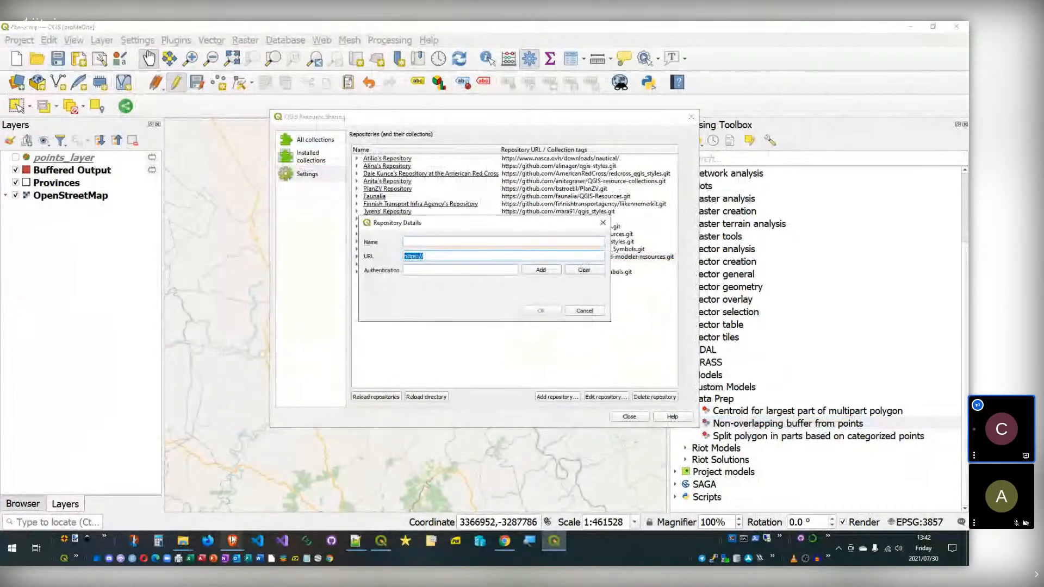
mouse_move(232, 552)
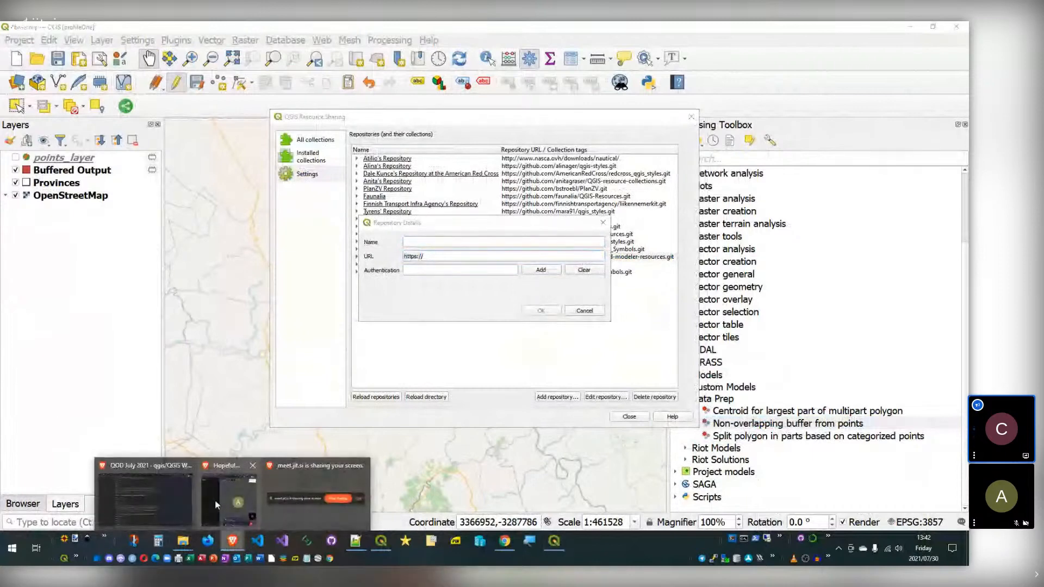
mouse_move(214, 500)
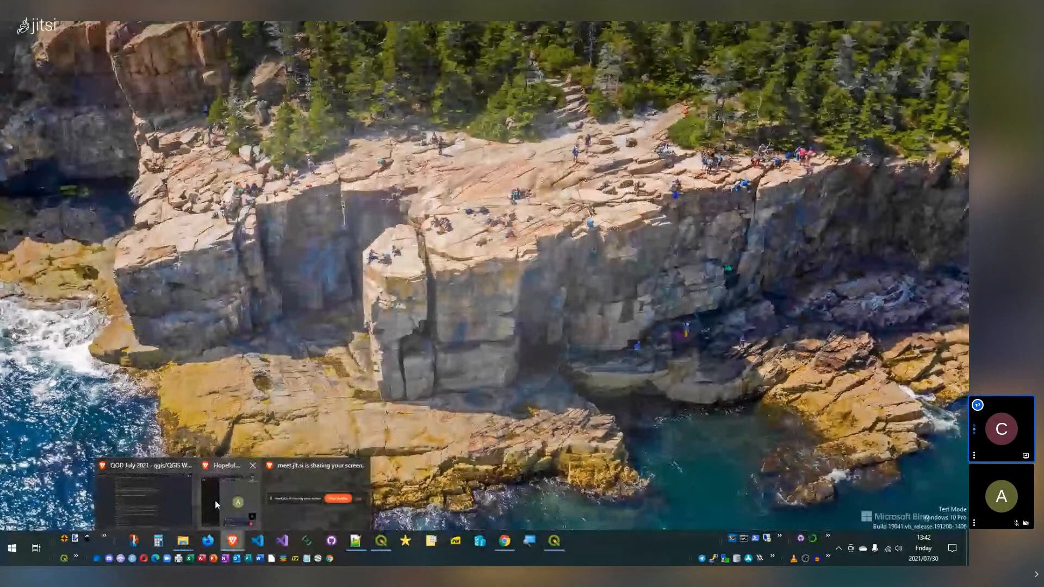
left_click(214, 500)
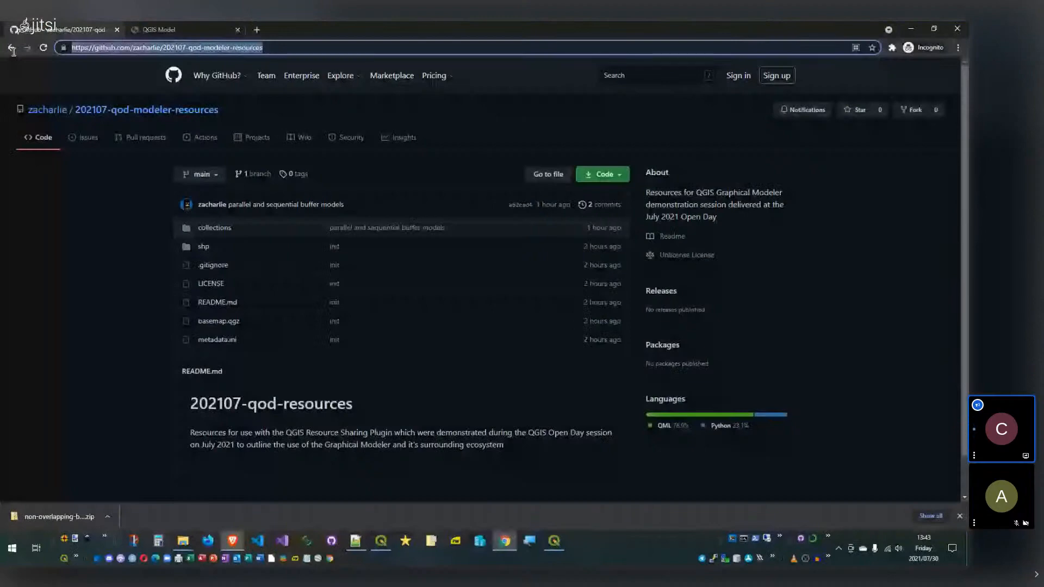
key("alt+Tab")
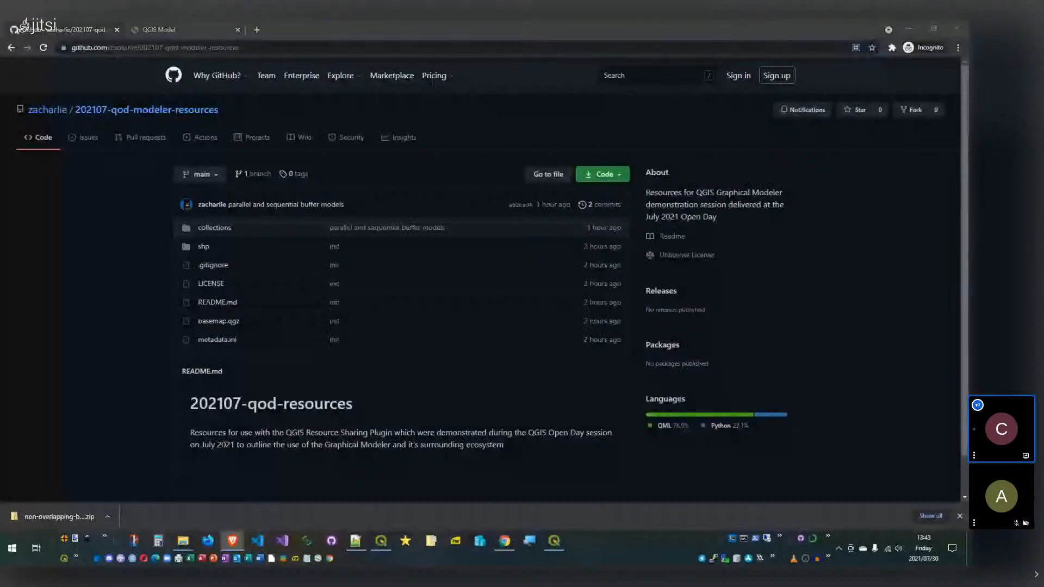
left_click(909, 27)
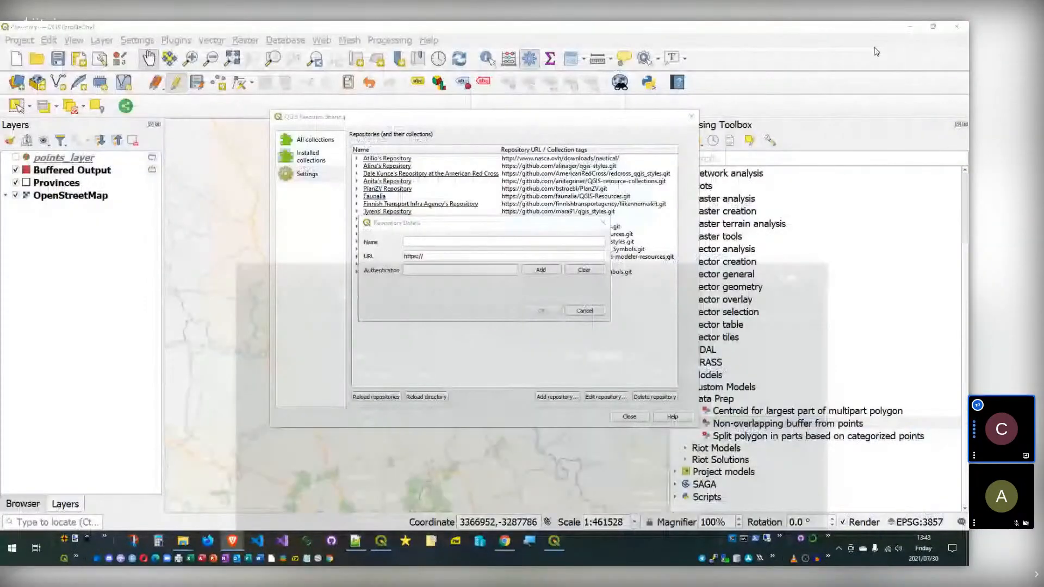
Step: Paste the GitHub address into the new repository form, then cancel it
type("https://github.com/zacharlie/202107-qod-modeler-resources")
type("git")
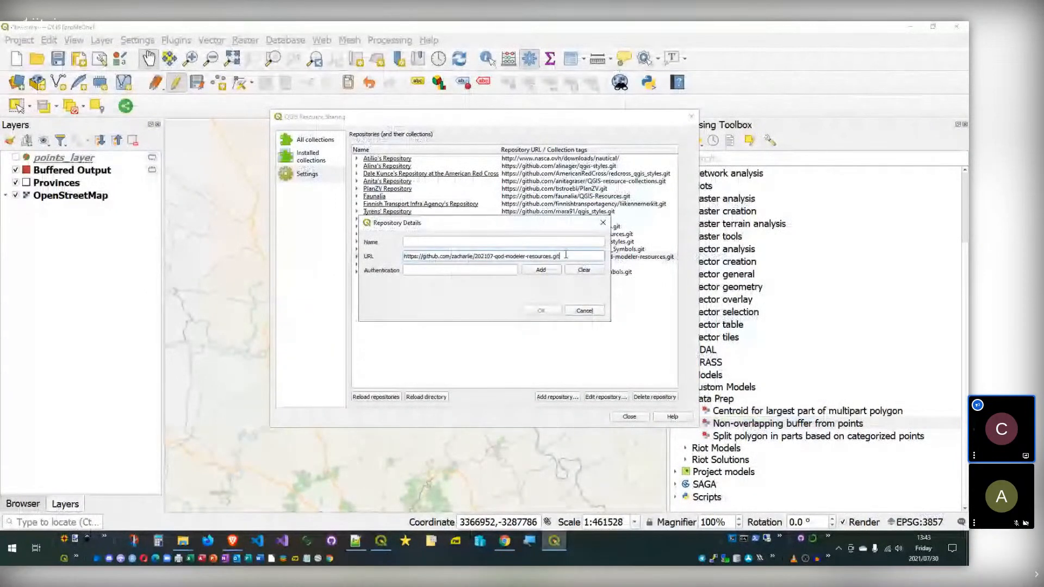
left_click(582, 244)
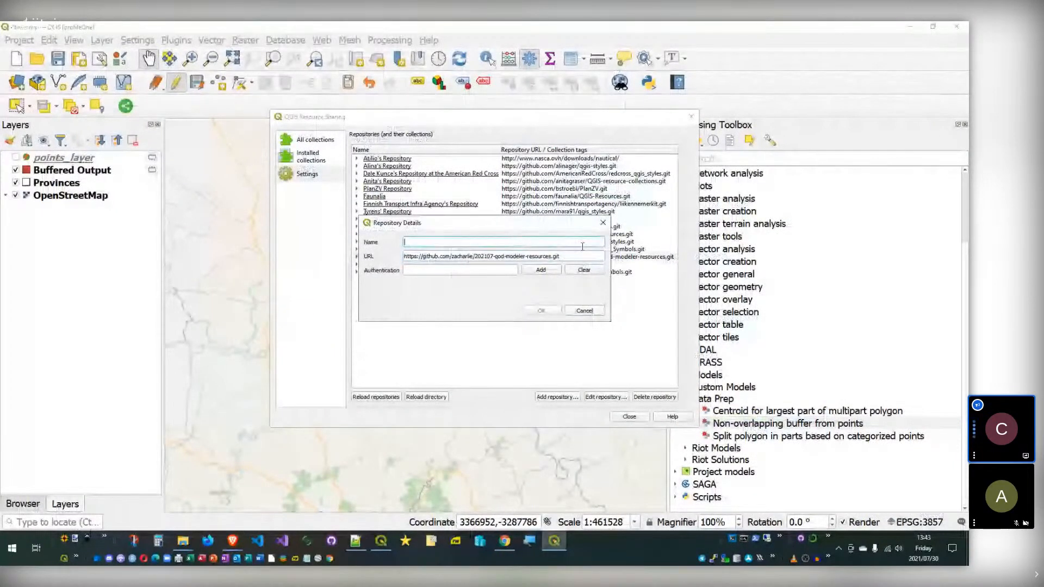
left_click(585, 312)
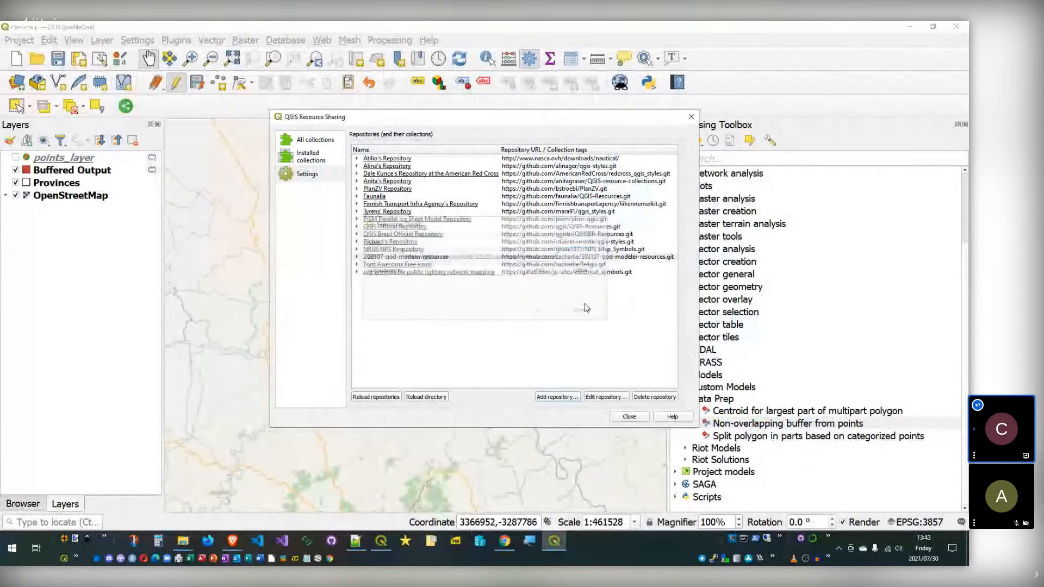
Step: Review the 202107-qod-modeler-resources repository's URL and authentication without changing anything
left_click(358, 257)
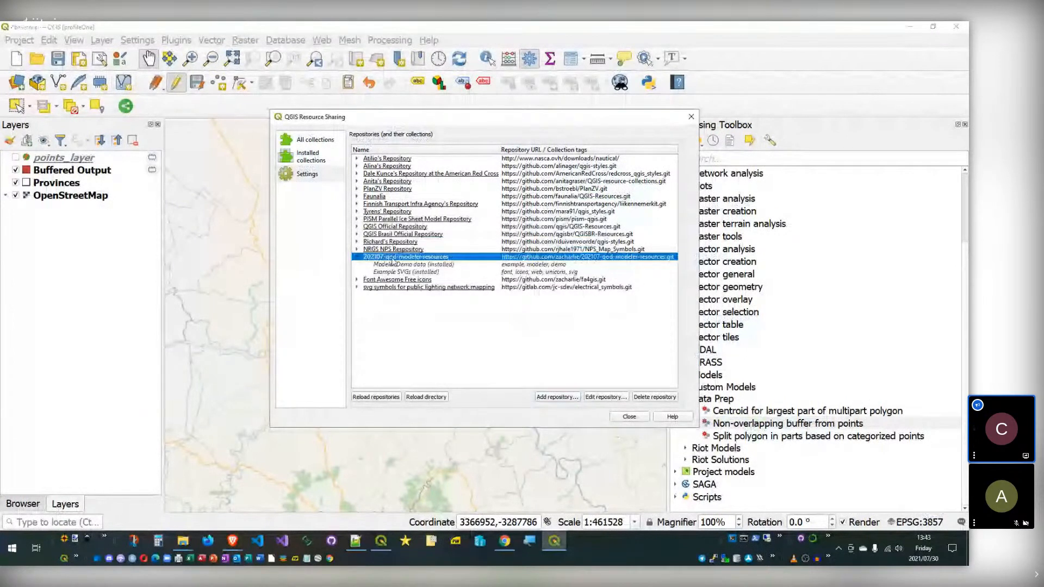
left_click(606, 397)
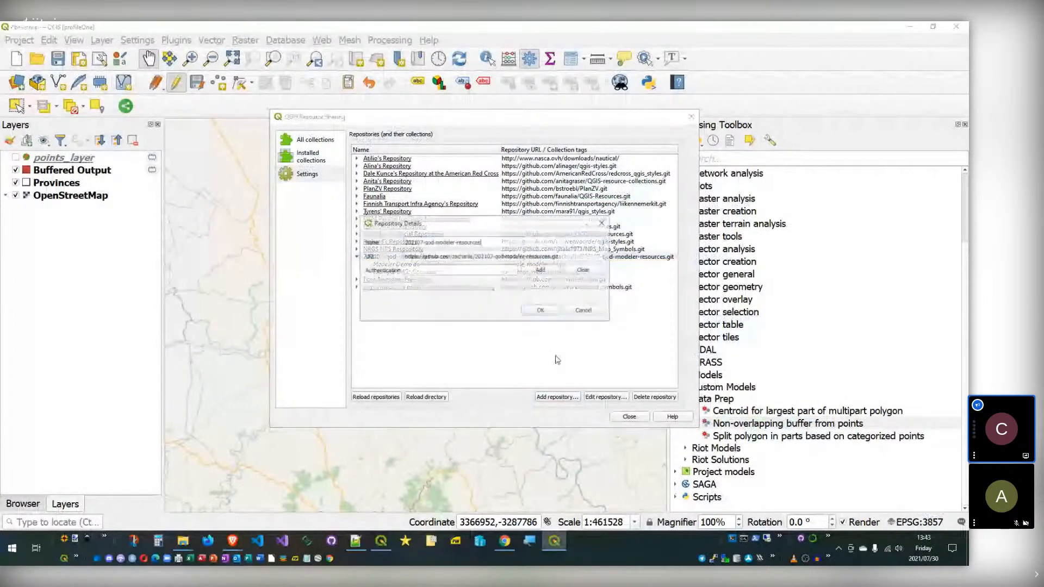
triple_click(578, 255)
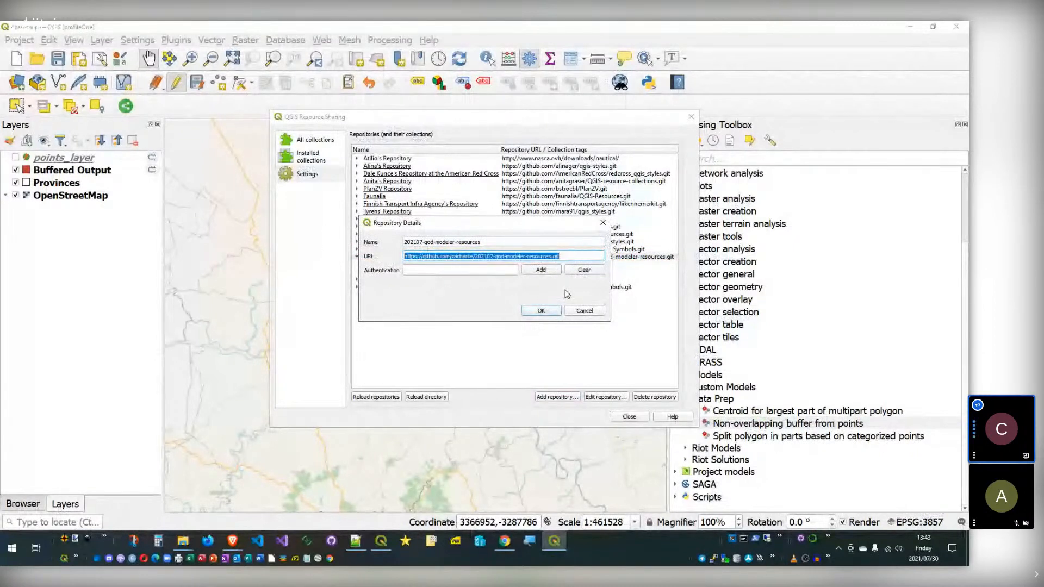
left_click(593, 310)
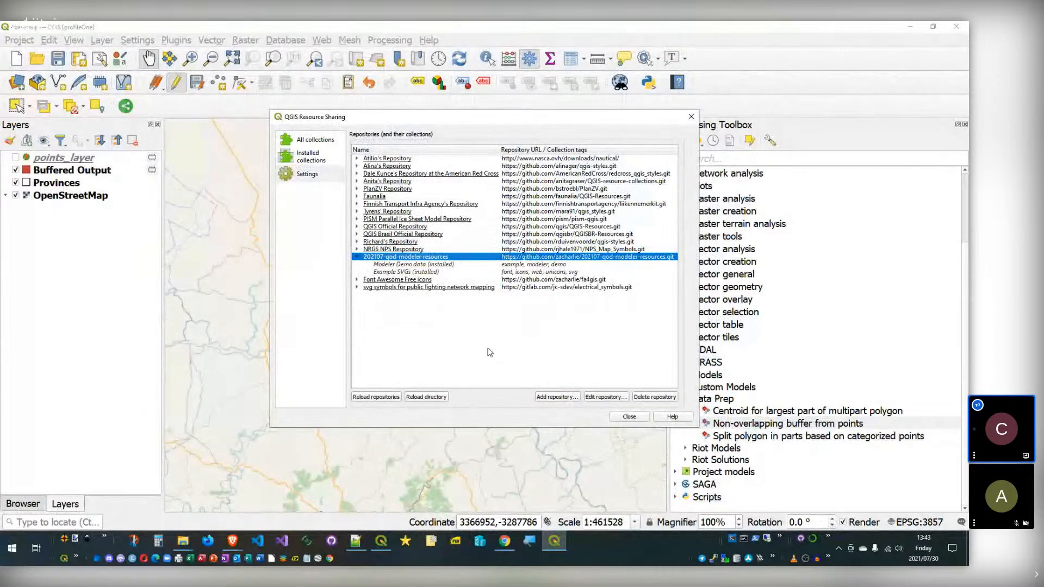
left_click(604, 397)
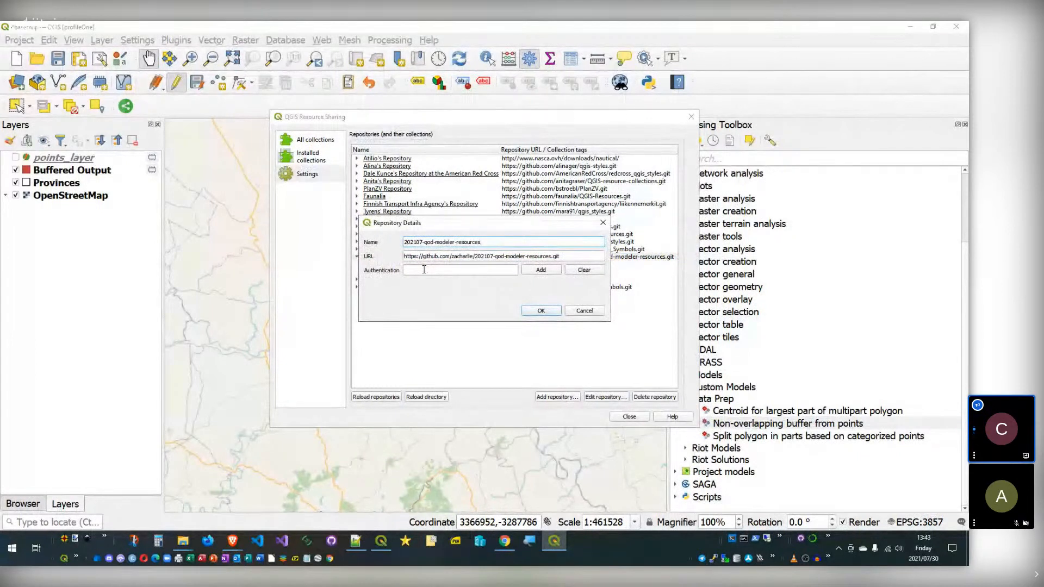
left_click(549, 271)
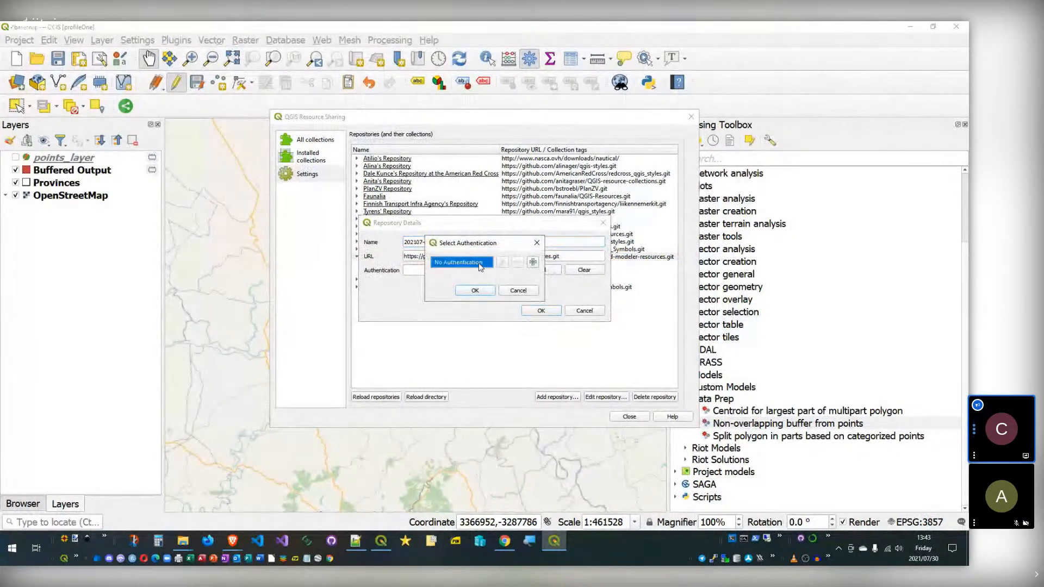
left_click(520, 291)
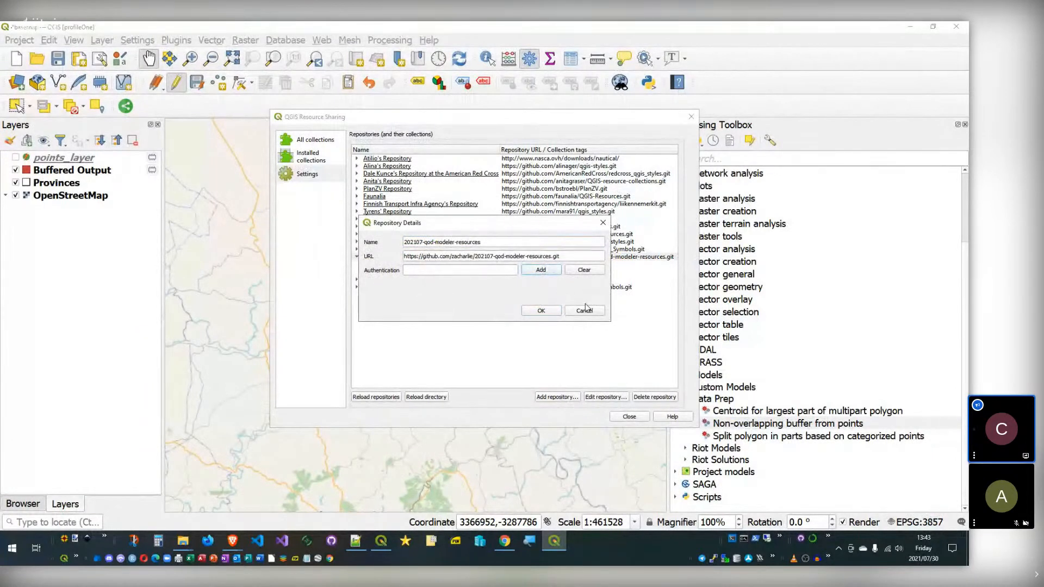
left_click(601, 312)
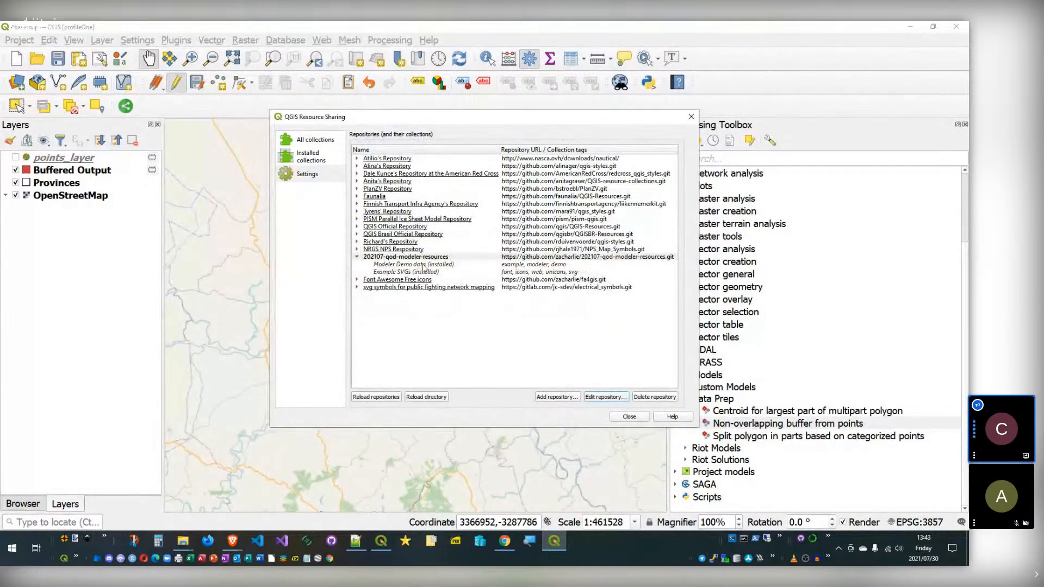
Step: Begin a new repository with a 'file' URL protocol, then cancel without adding it
left_click(555, 397)
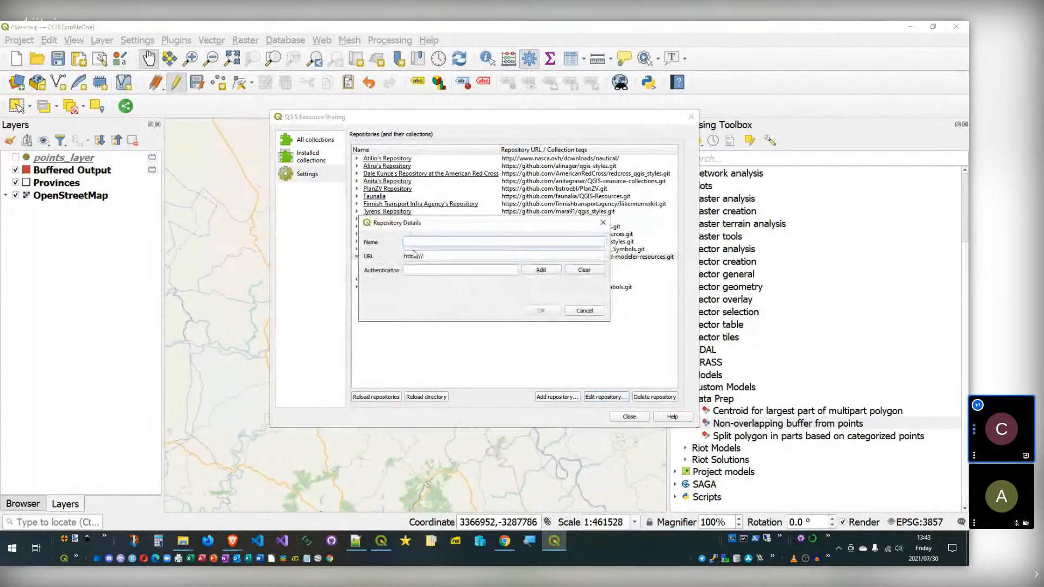
double_click(411, 257)
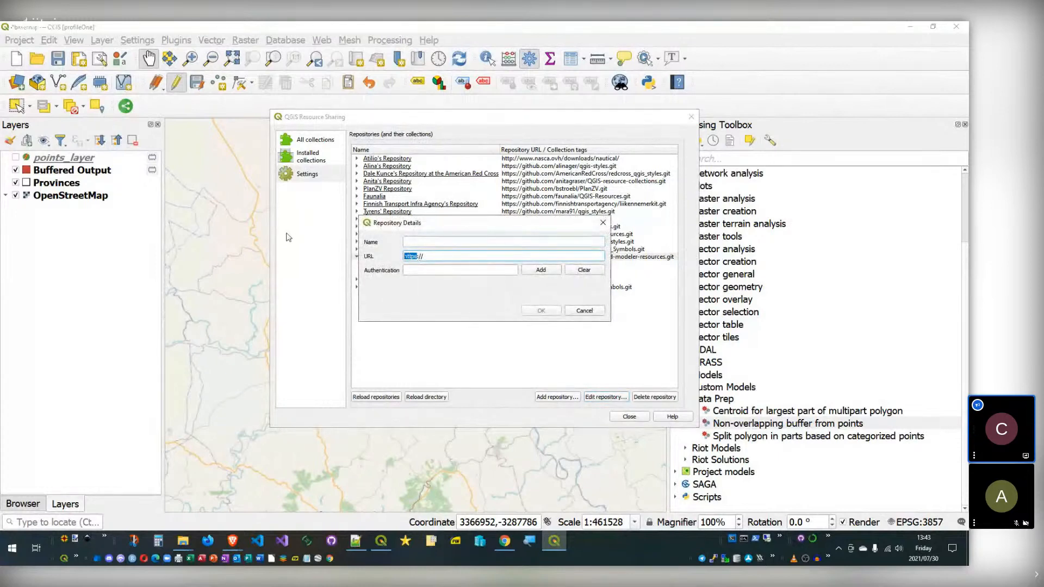
type("file")
type("ta\\repo.git")
left_click(577, 309)
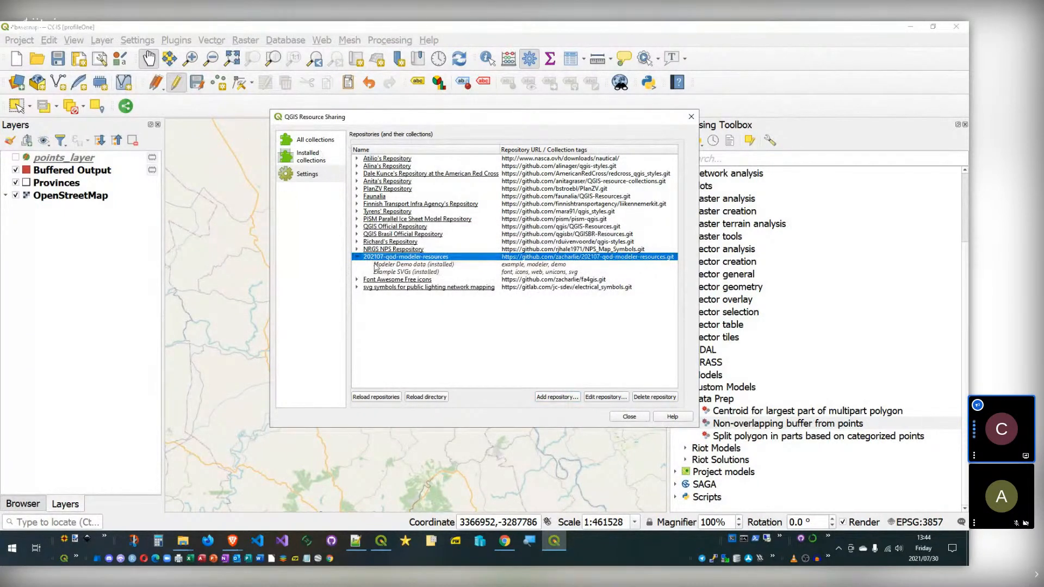
Step: Search collections for 'demo', view Modeler Demo data and Example SVGs details, then close Resource Sharing
left_click(315, 140)
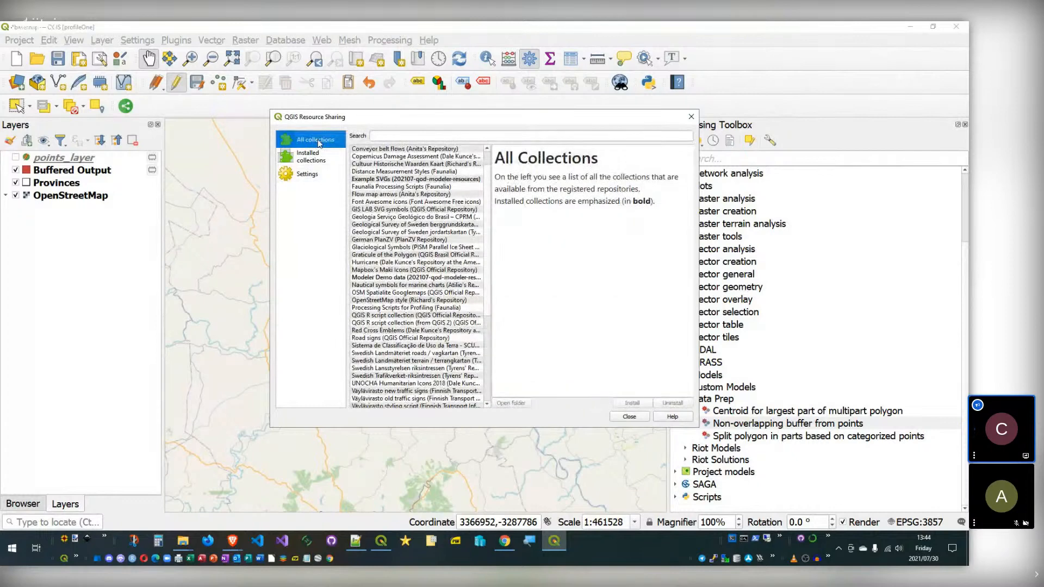
left_click(316, 154)
left_click(310, 139)
left_click(490, 135)
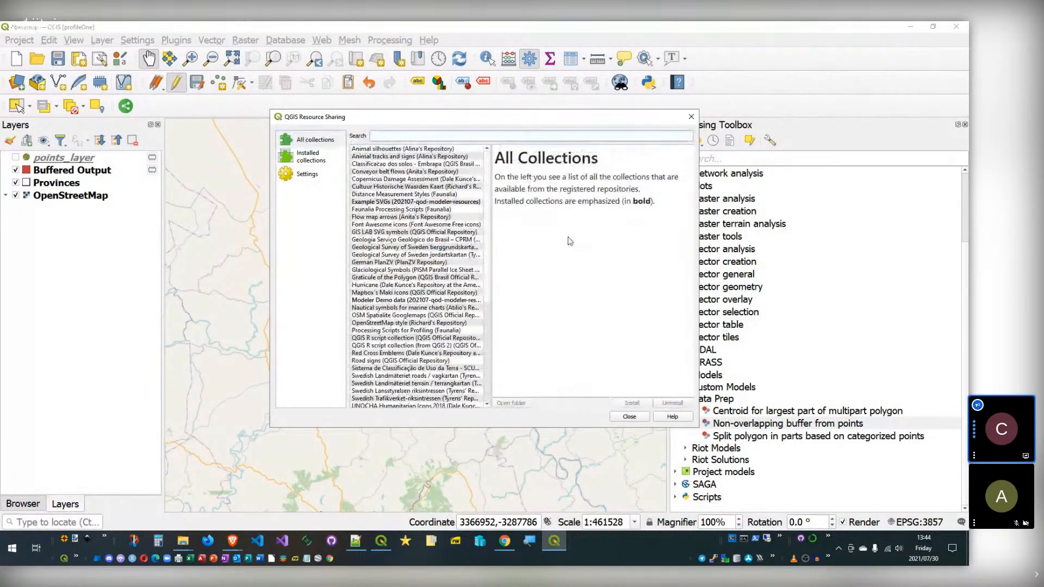
type("demo")
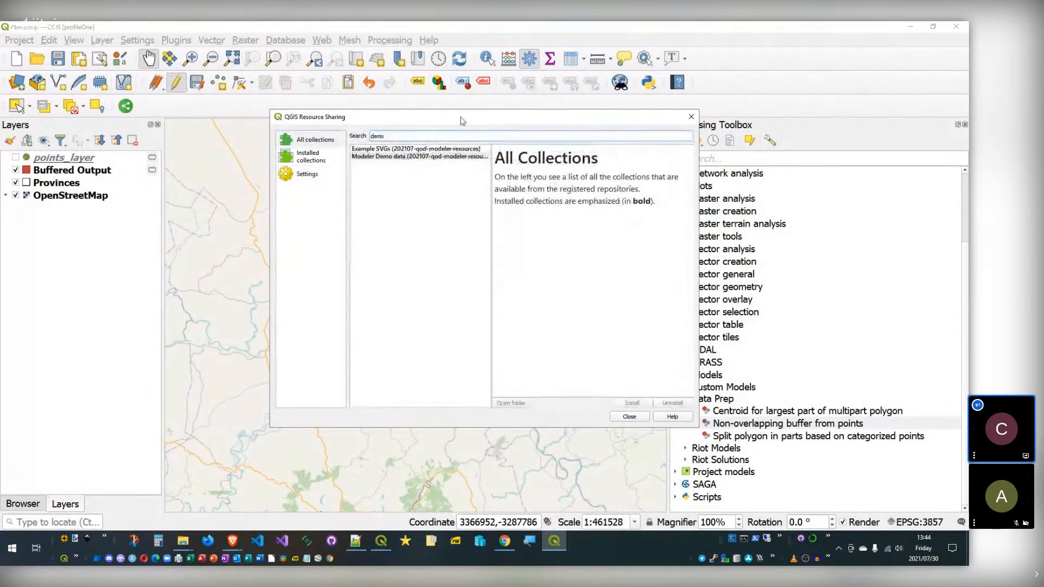
left_click(392, 150)
left_click(383, 157)
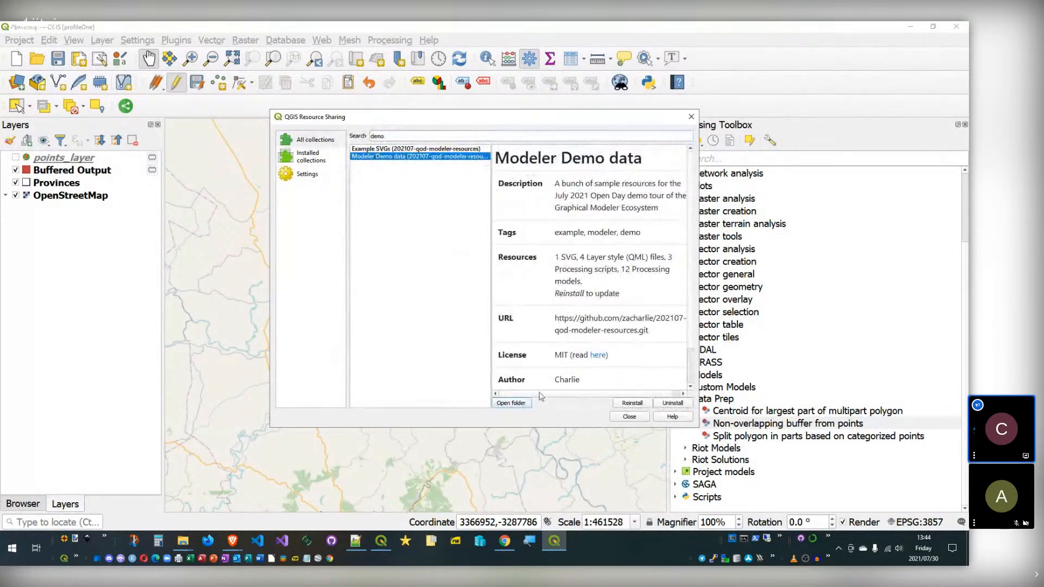
left_click(407, 150)
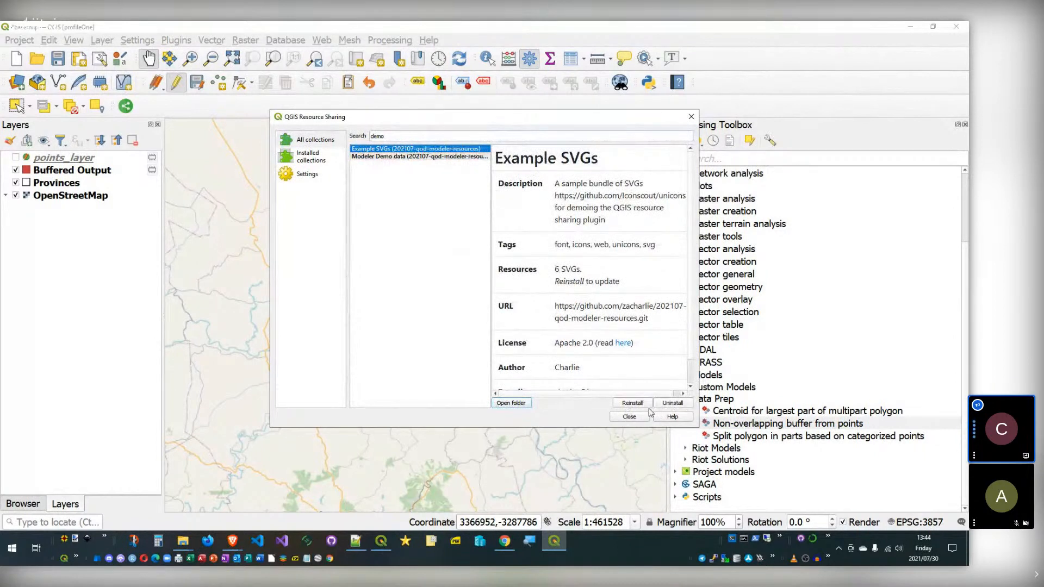
left_click(406, 158)
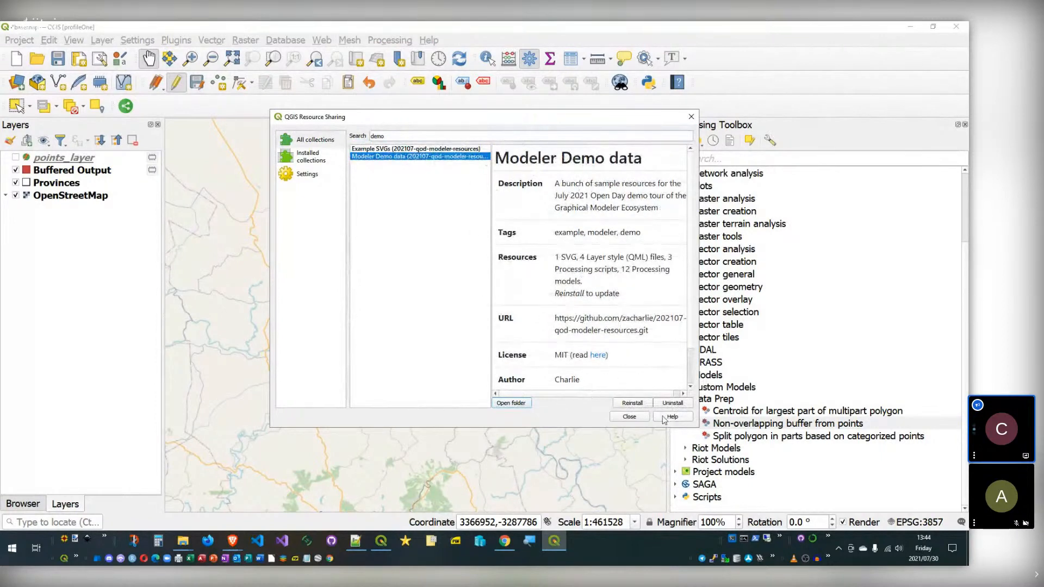
left_click(631, 417)
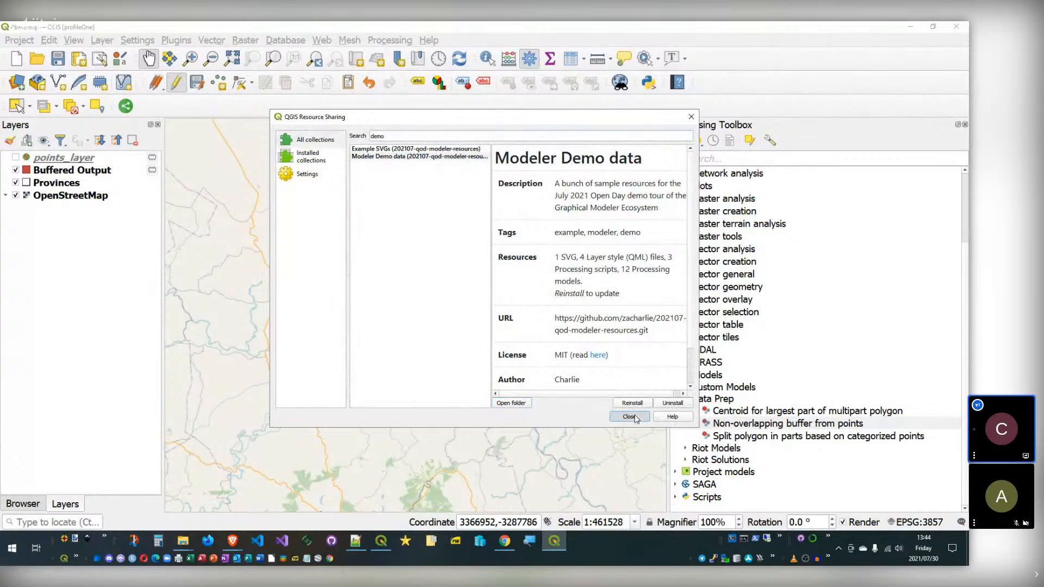
left_click(634, 417)
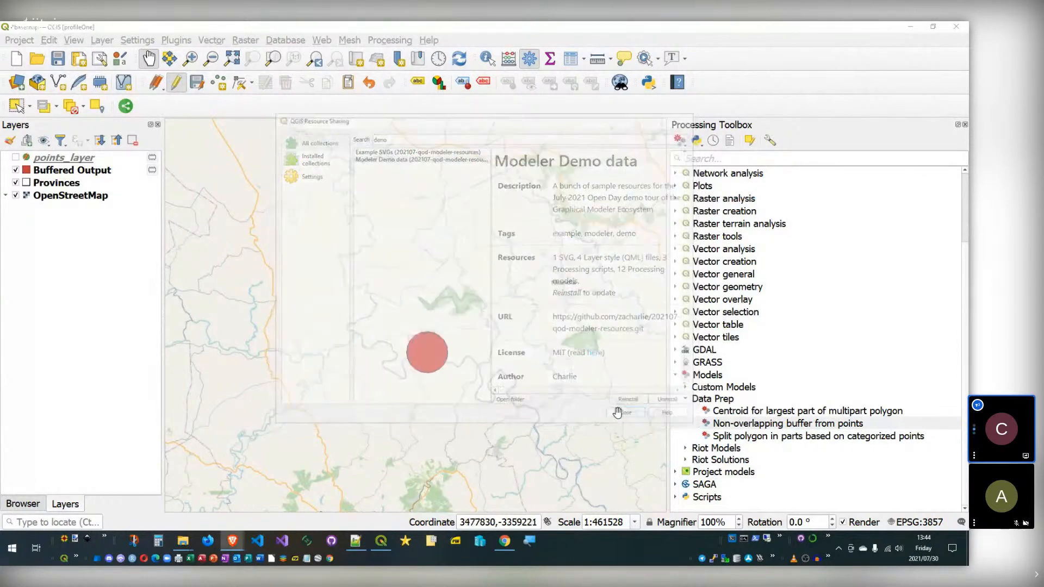
Step: Select the 17 saved model files in profileOne's processing > models folder
mouse_move(185, 549)
left_click(127, 507)
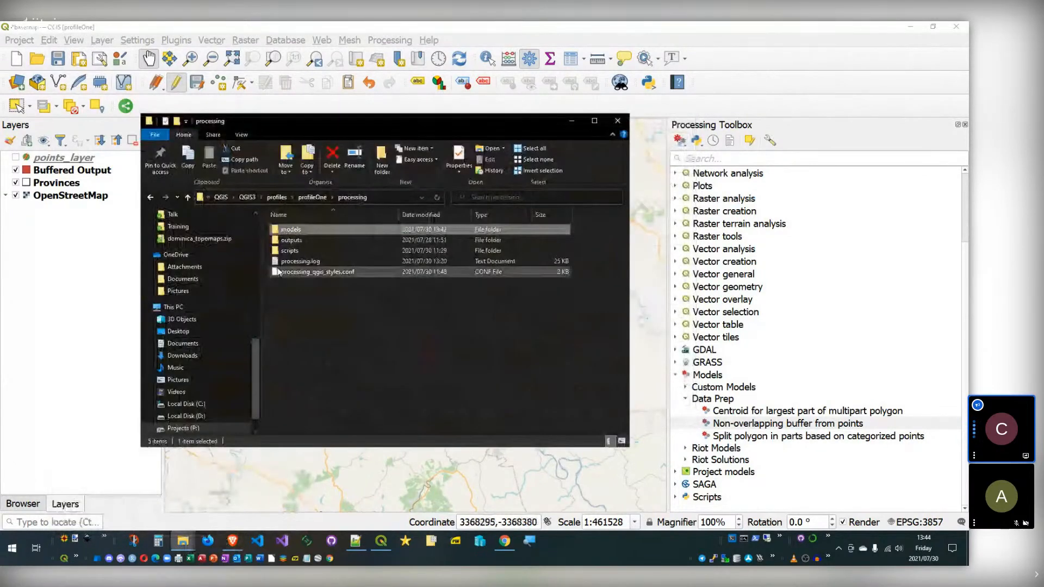
left_click(325, 197)
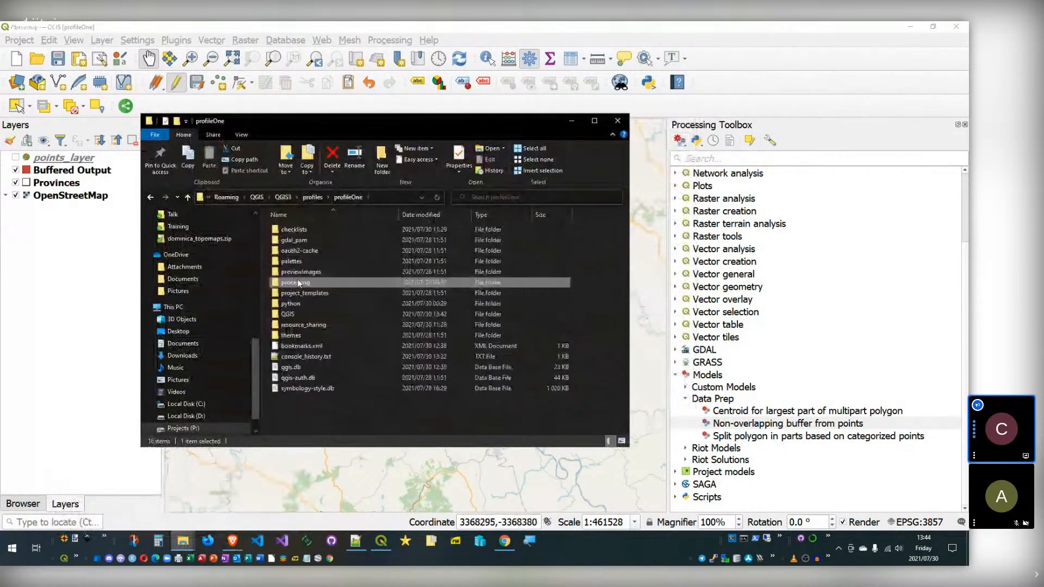
double_click(298, 276)
double_click(291, 229)
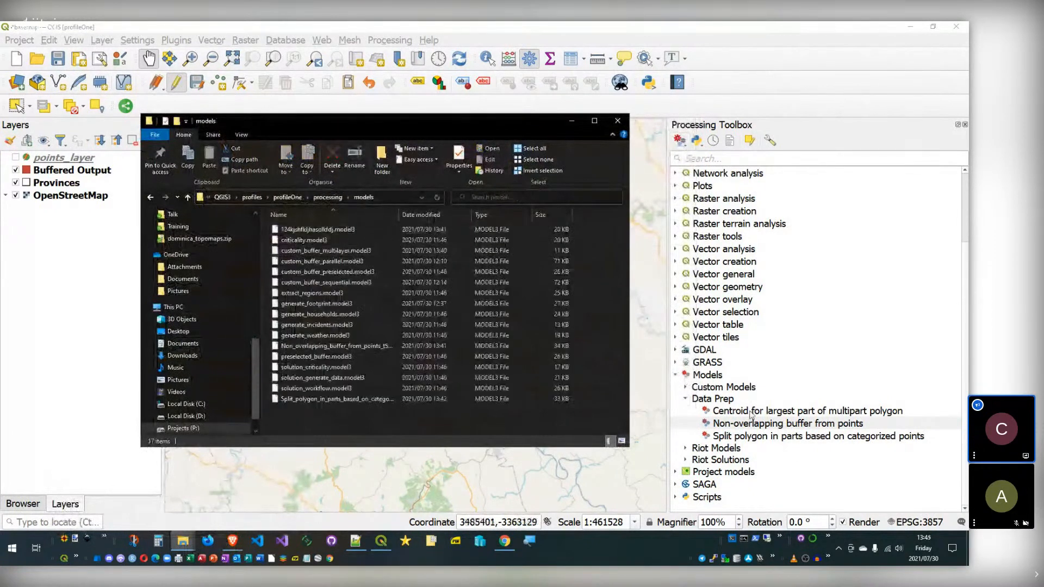
left_click_drag(348, 412, 304, 217)
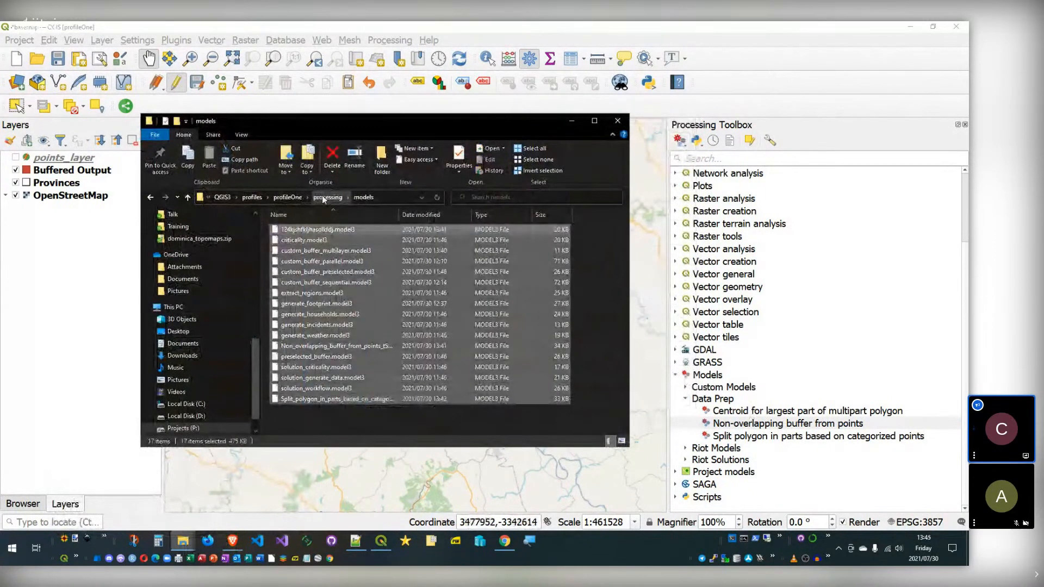
left_click(333, 196)
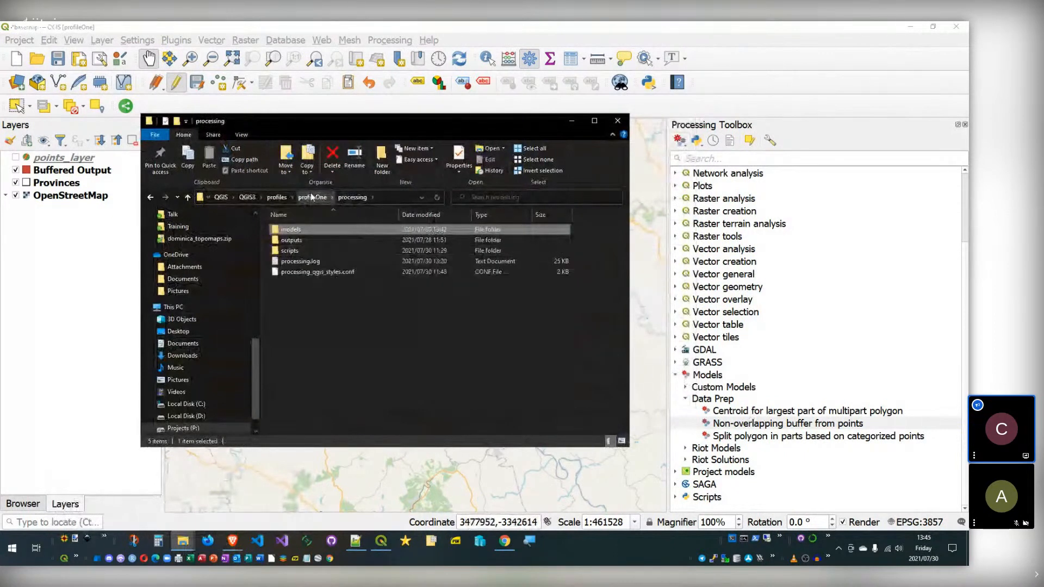
left_click(312, 197)
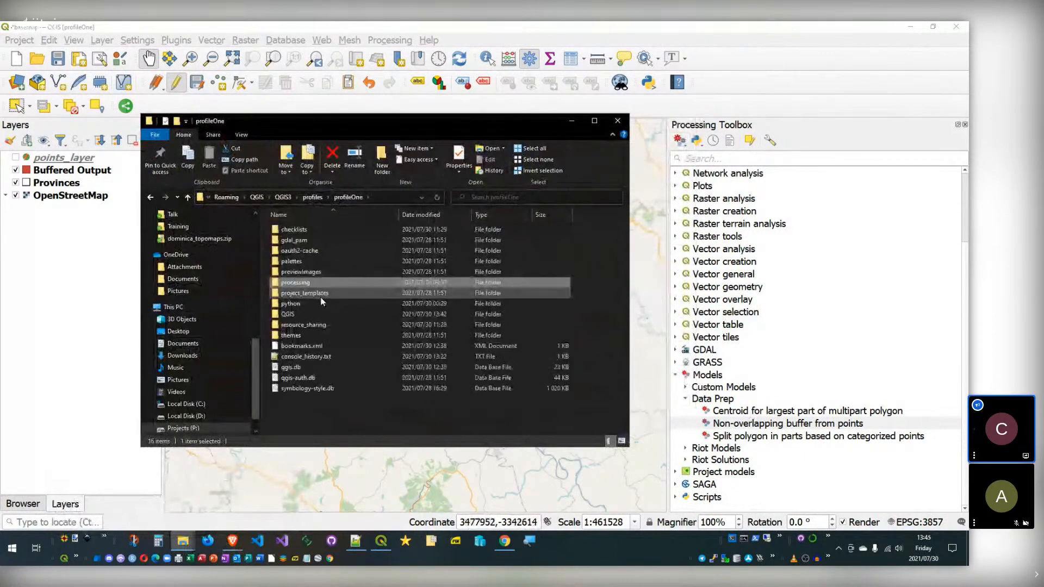
Step: Browse profileOne > resource_sharing > repositories > github.com > owner into 202107-qod-modeler-resources
double_click(308, 325)
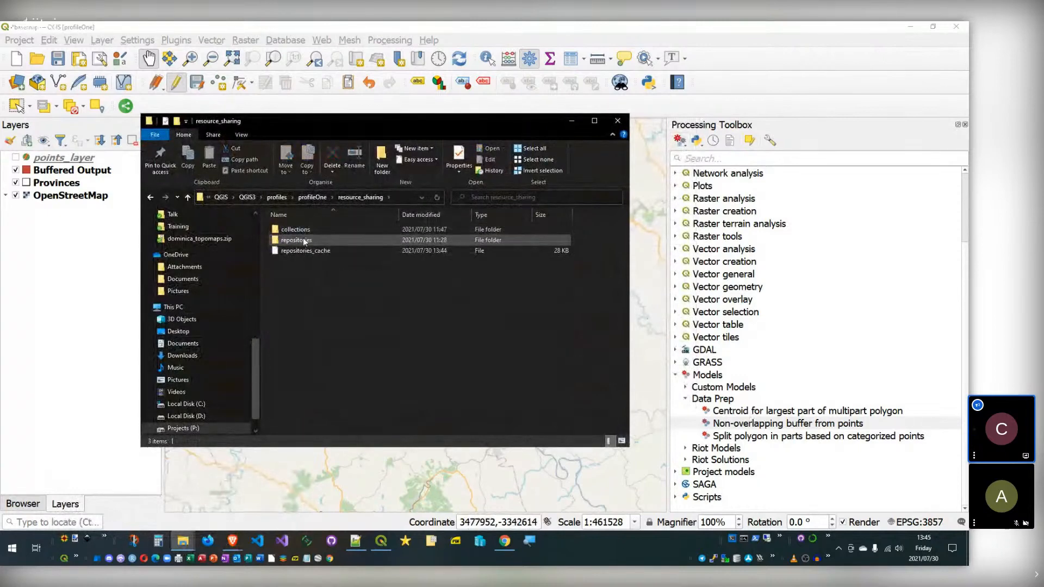
left_click(312, 197)
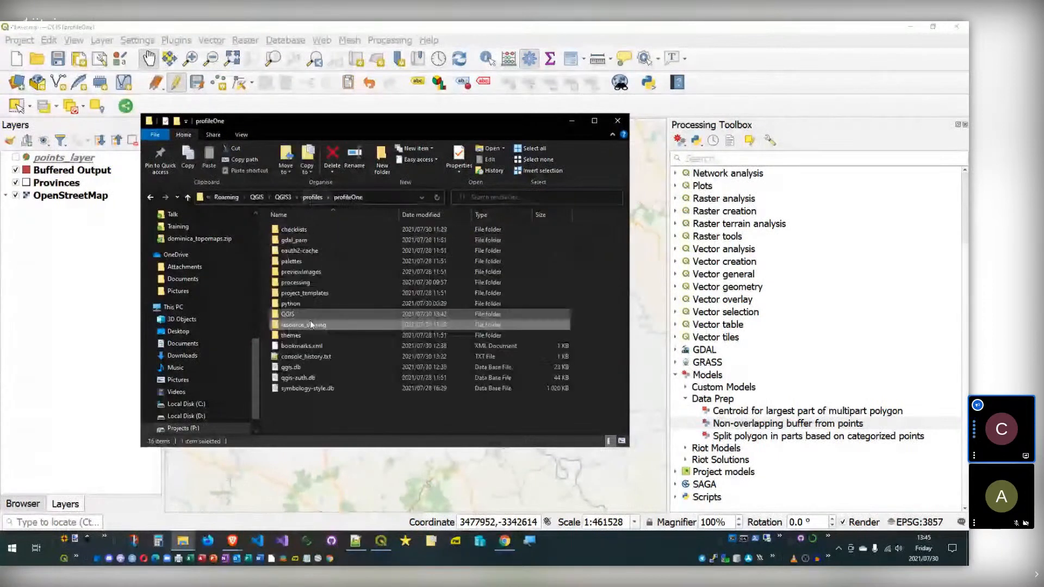
double_click(305, 327)
double_click(317, 240)
double_click(318, 232)
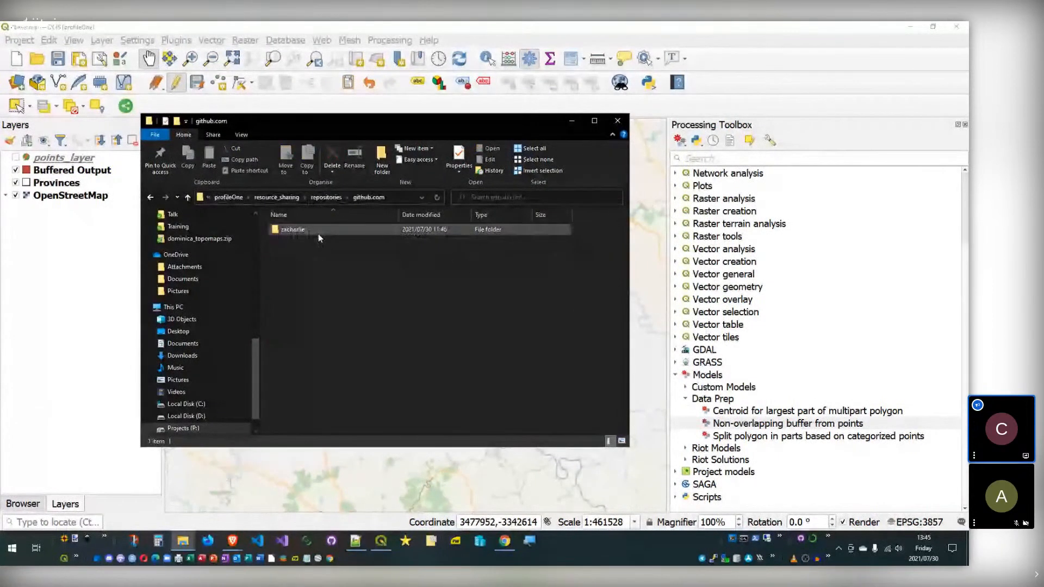
double_click(305, 229)
double_click(311, 228)
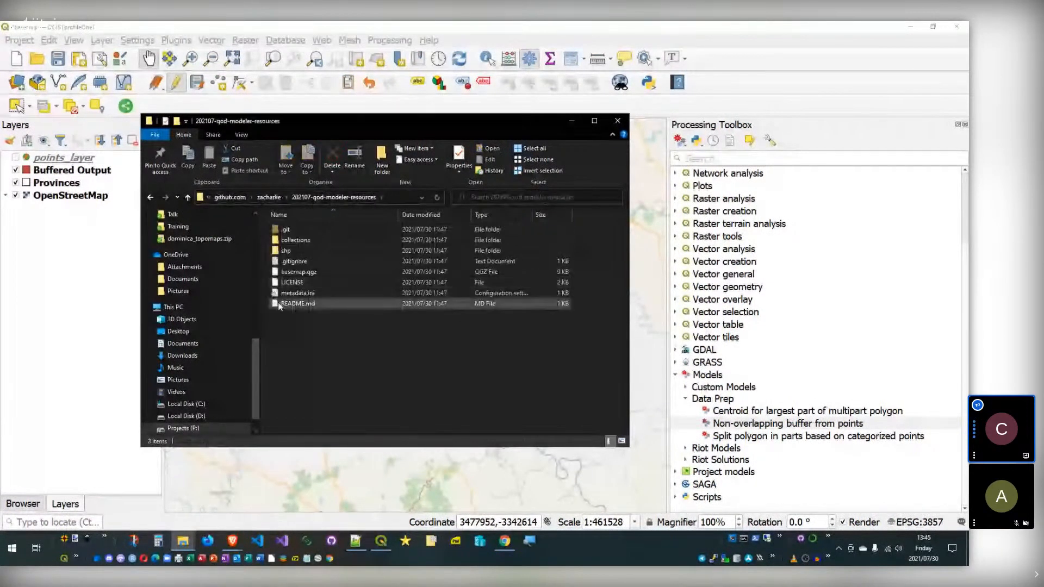
Step: Drag basemap.qgz from the repository folder onto the QGIS map canvas
left_click(286, 274)
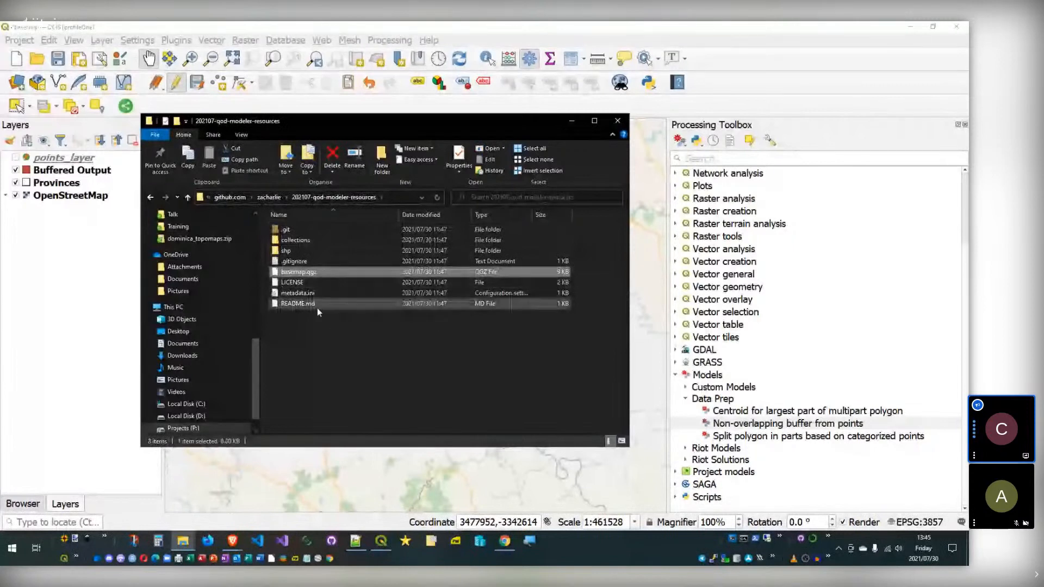
left_click(294, 250)
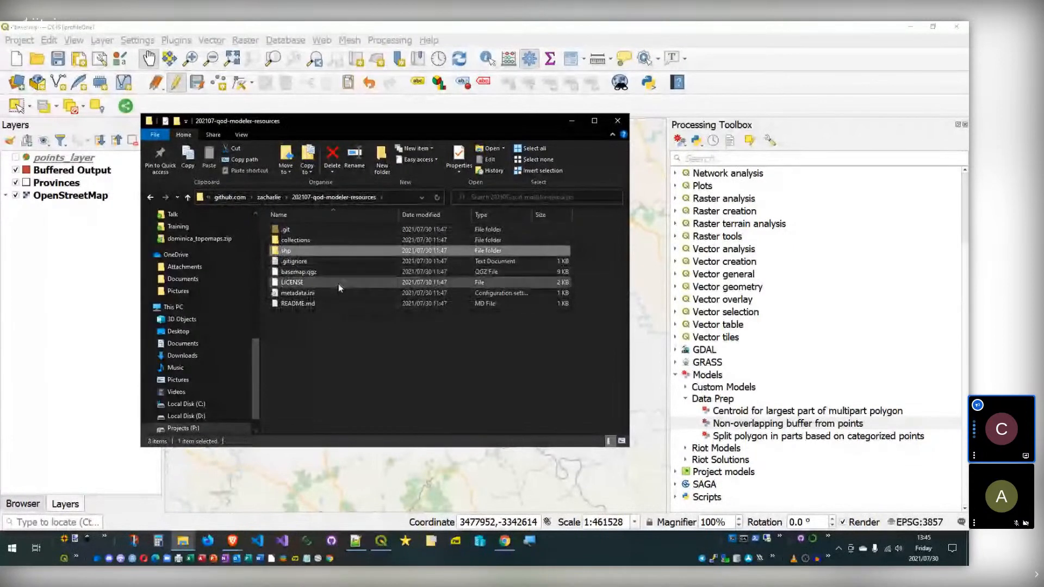
left_click(304, 271)
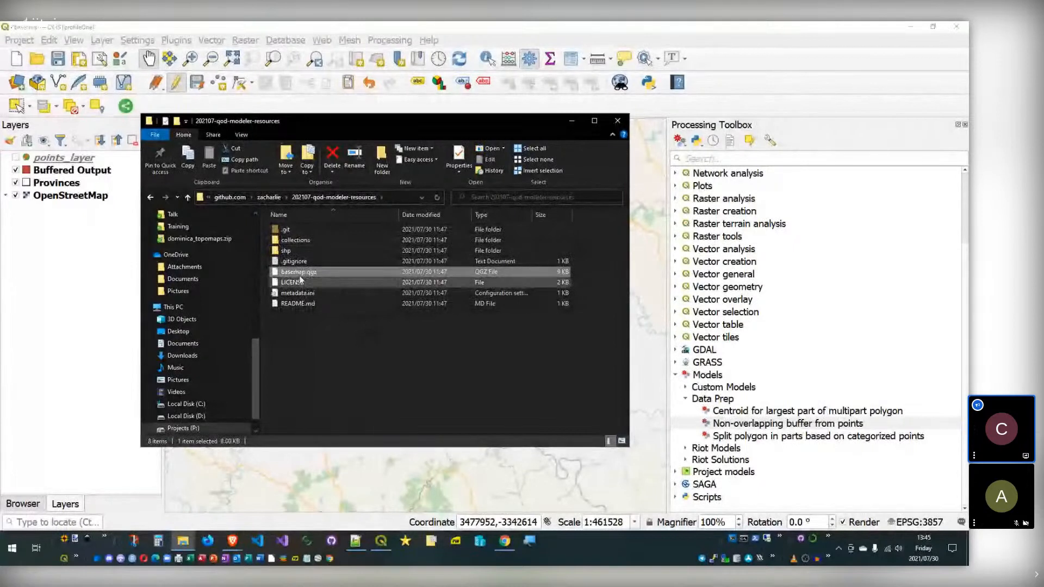
left_click_drag(296, 271, 399, 478)
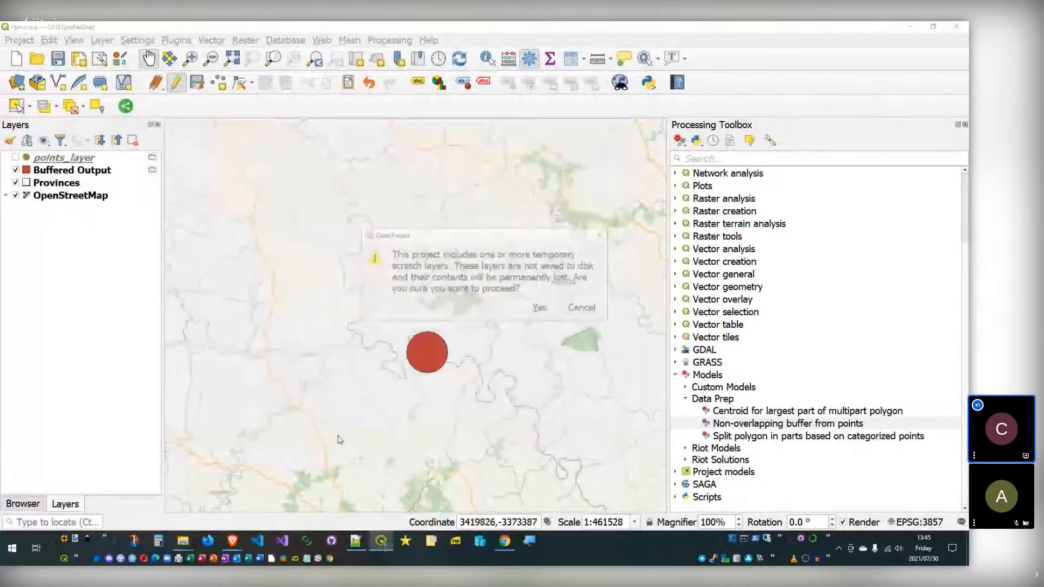
Step: Close the old project, discarding its scratch layers, so basemap.qgz opens; expand Processing Models
left_click(520, 308)
left_click(523, 292)
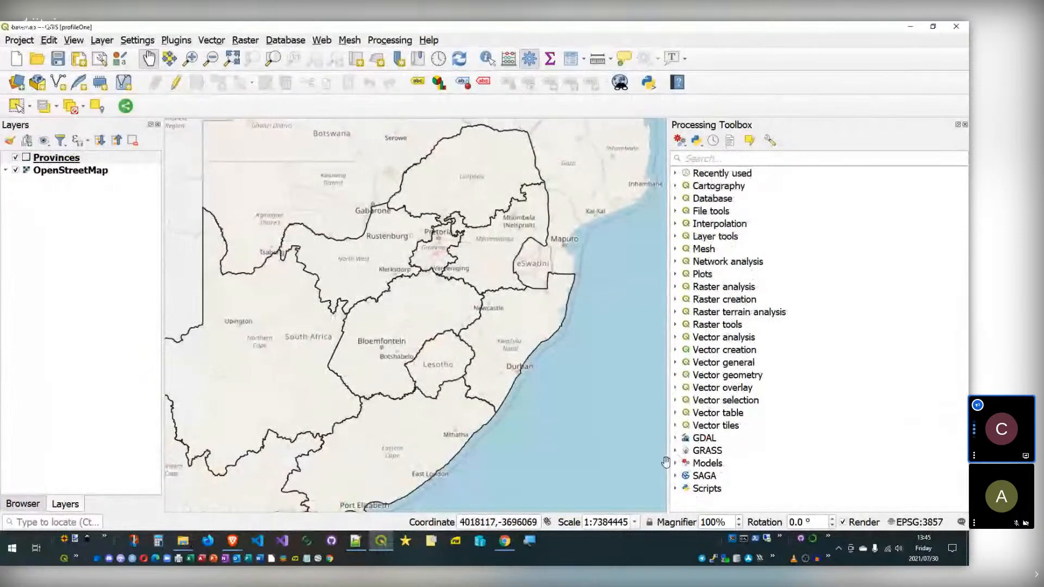
left_click(676, 464)
scroll(680, 467, "down", 1)
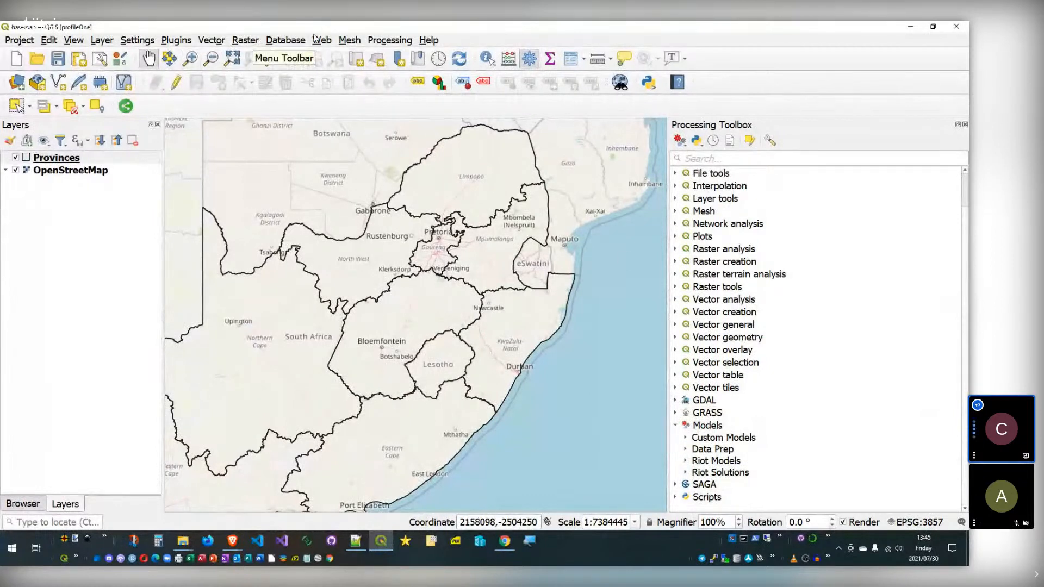
left_click(20, 40)
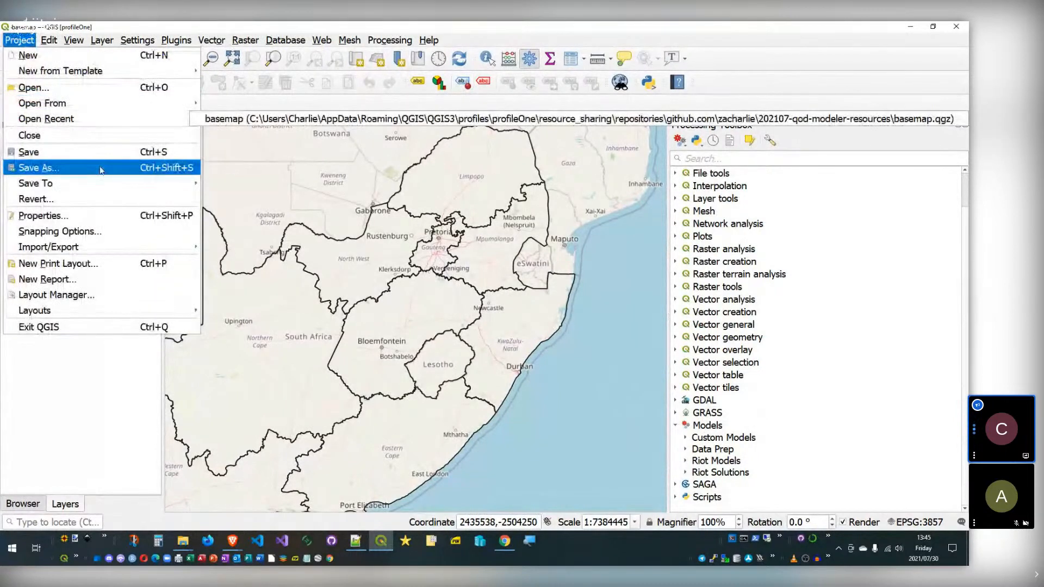
mouse_move(109, 182)
left_click(261, 199)
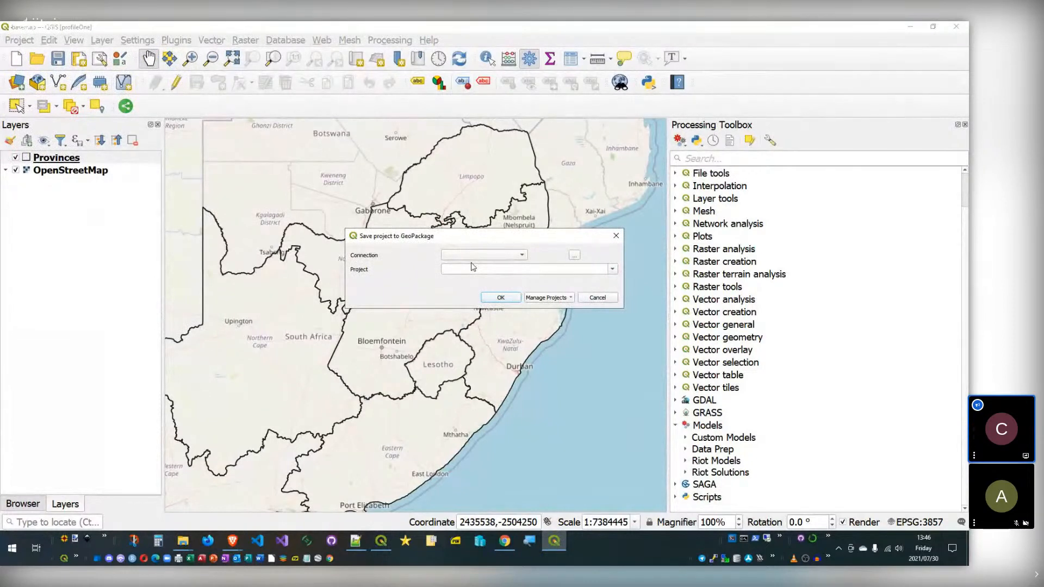
left_click(596, 299)
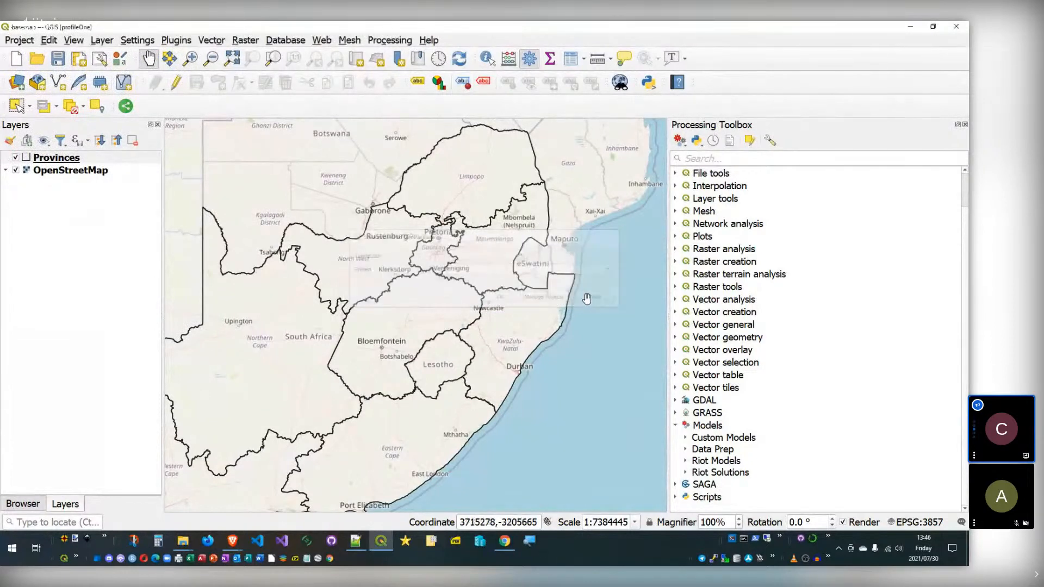
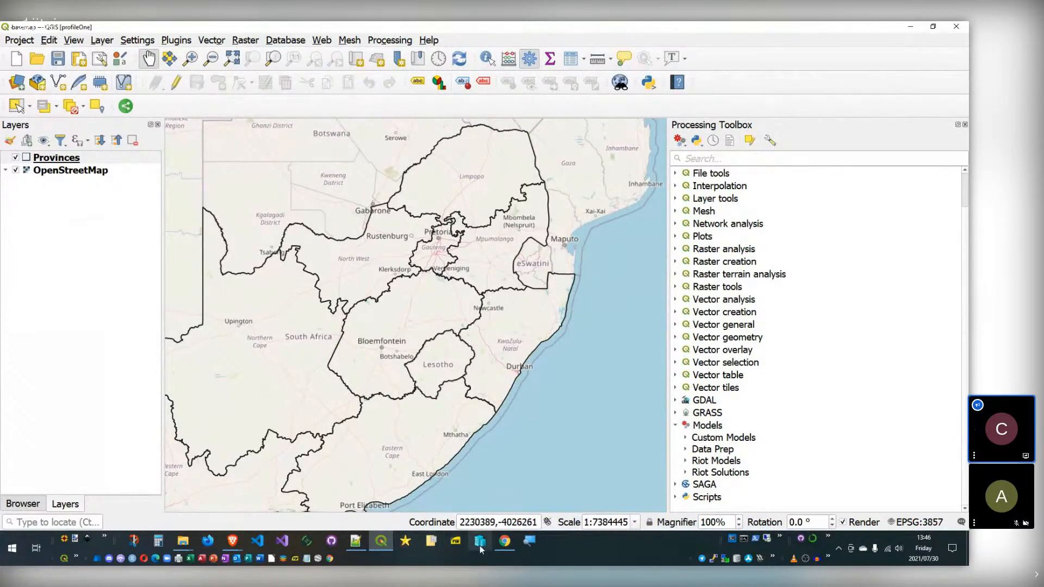
Step: Scroll through the shared models list on the QGIS Hub page in Chrome
left_click(504, 541)
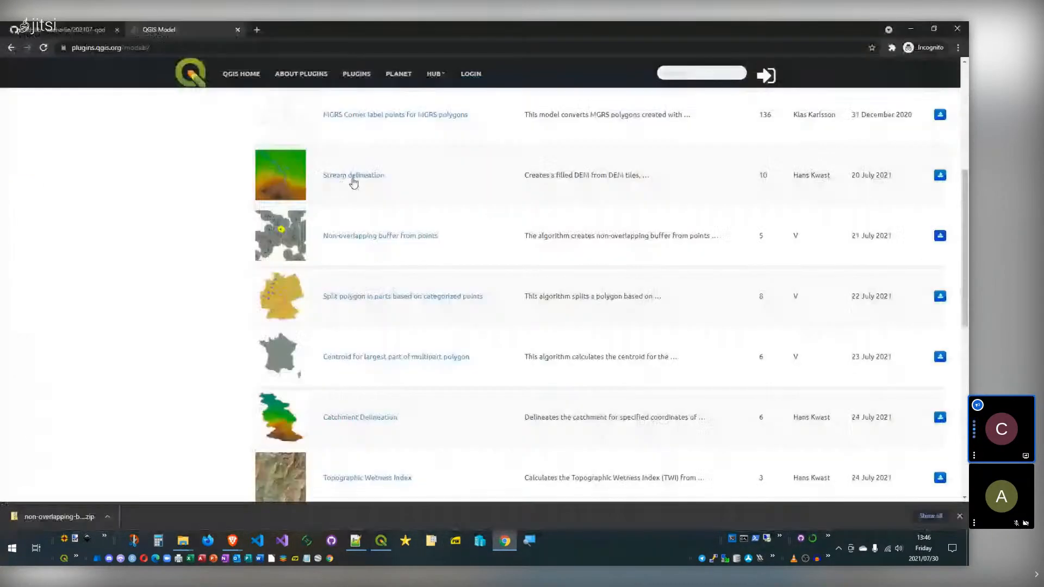
scroll(366, 271, "down", 10)
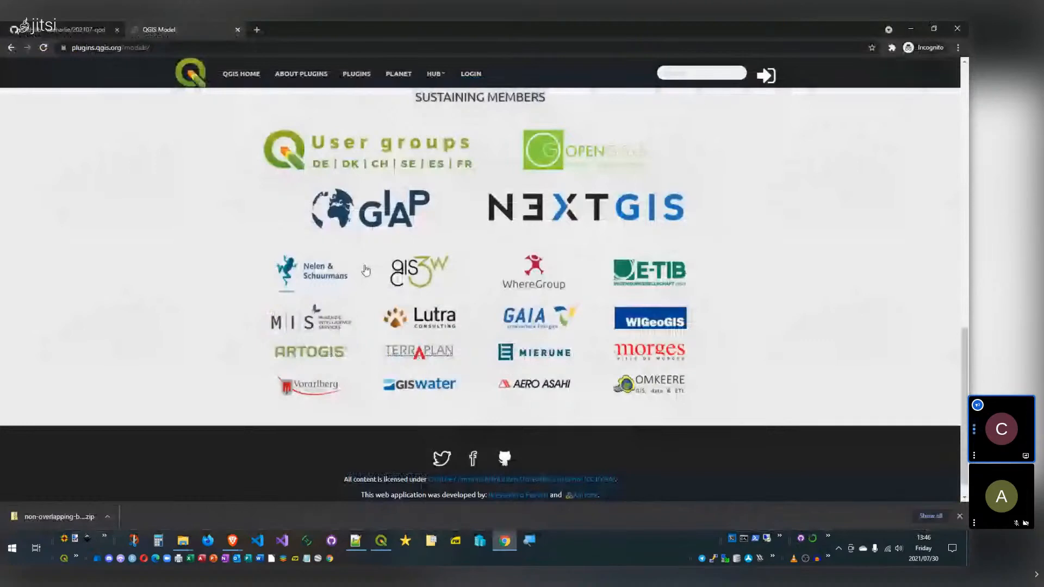
scroll(365, 270, "up", 10)
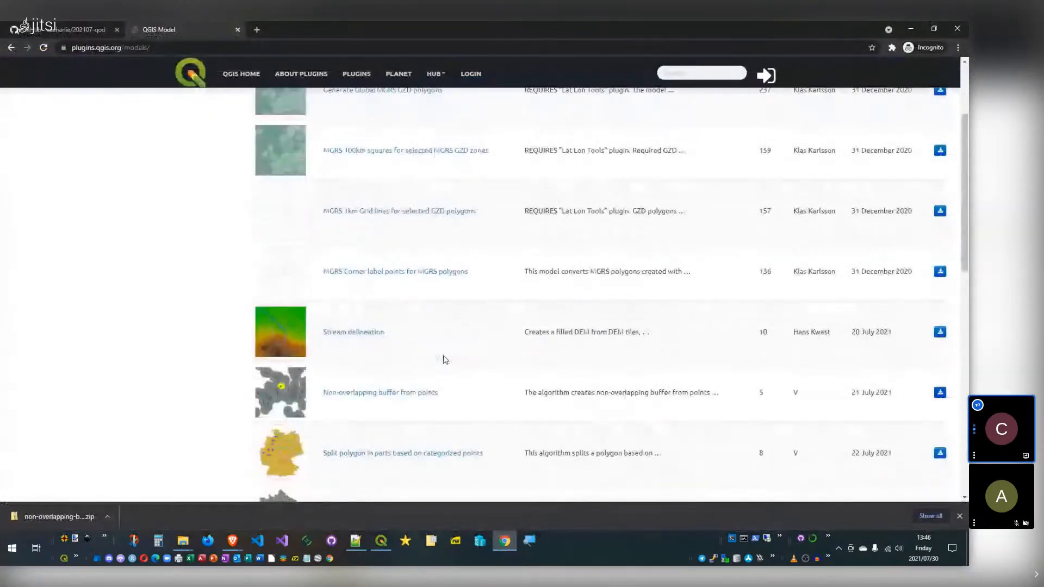
scroll(444, 358, "up", 3)
scroll(380, 319, "down", 3)
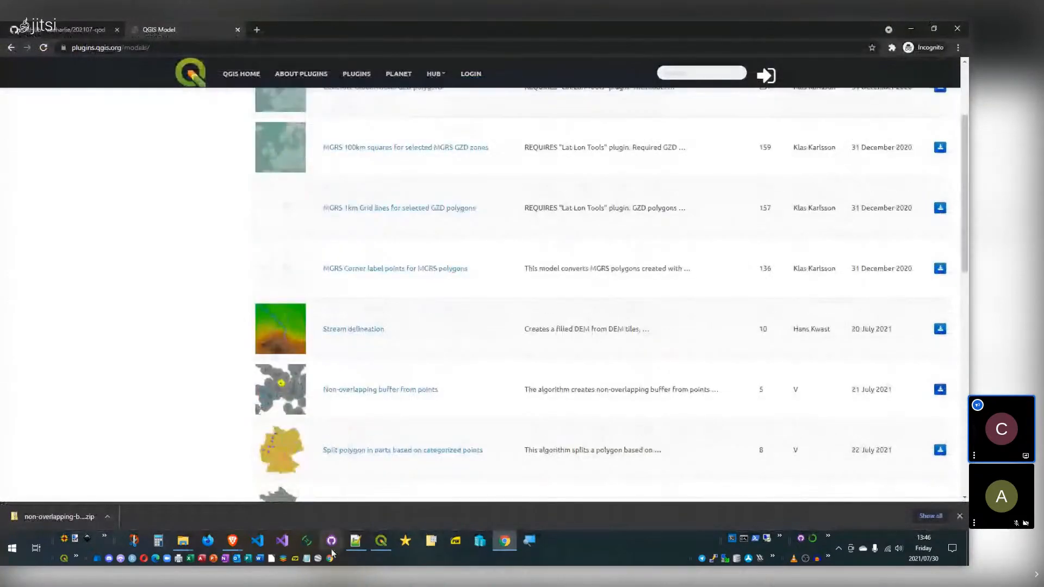
left_click(356, 540)
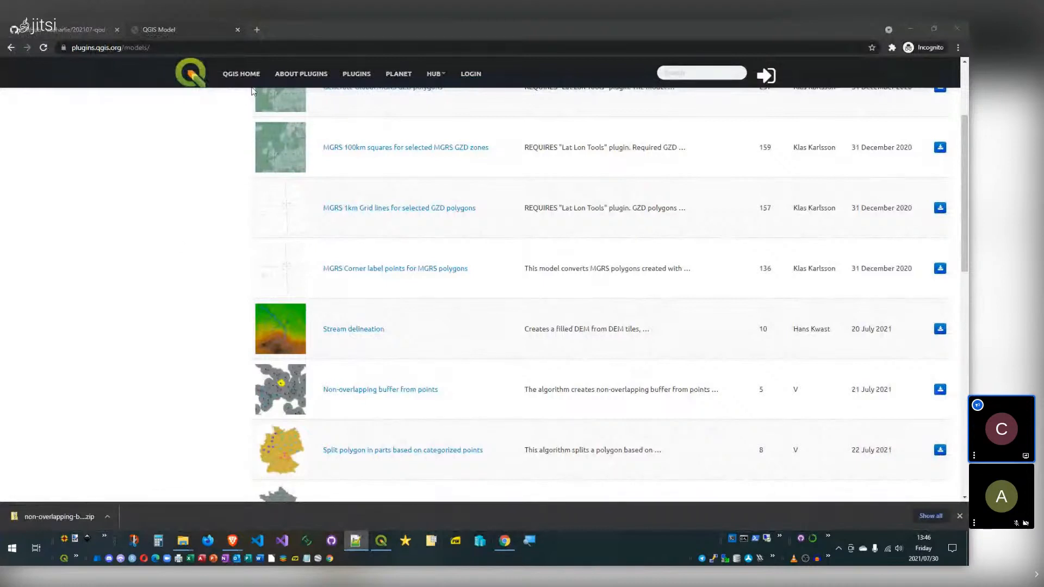
Step: Load the spatialthoughts/qgis-resource-sharing GitHub repository from its pasted URL in a new tab
left_click(263, 30)
left_click(263, 29)
type("github.com/spatialthoughts/qgis-resources-training/")
key("Return")
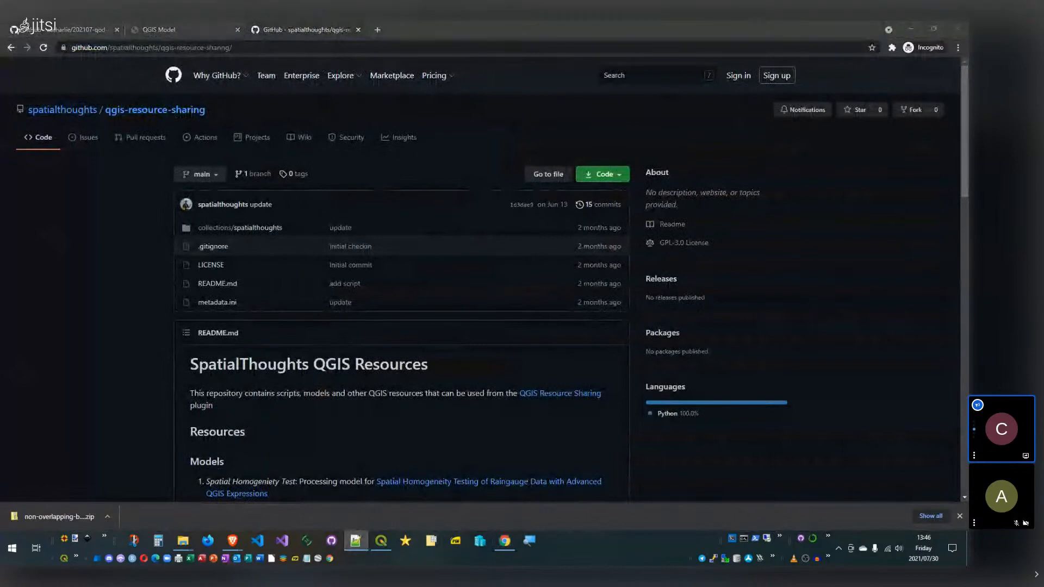
left_click(377, 30)
type("https://raw.githubusercontent.com/spatialthoughts/qgis-resource-sharing/main/collections/spatialthoughts/models/split_polygons.model3")
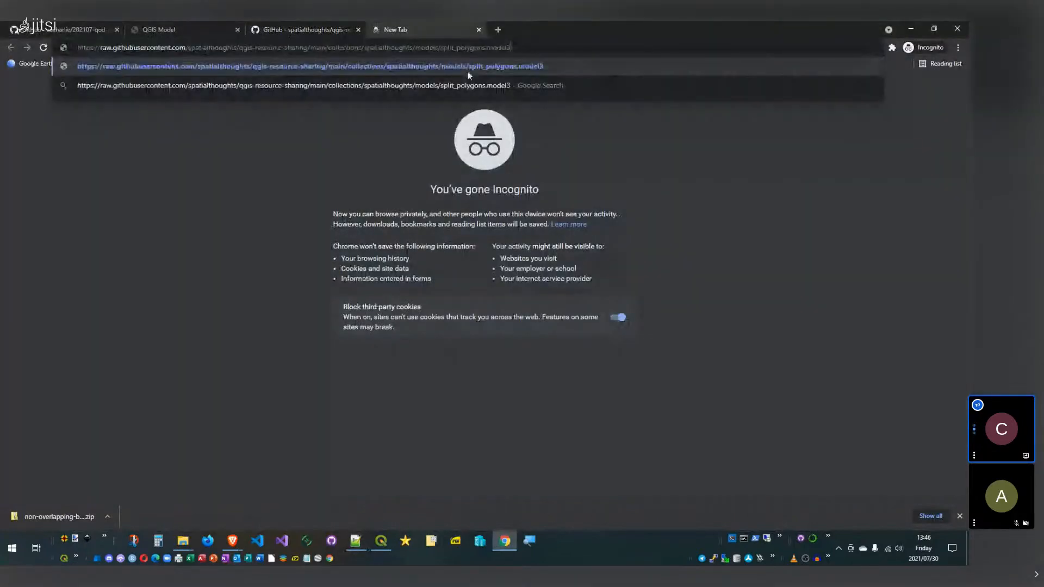
key("Return")
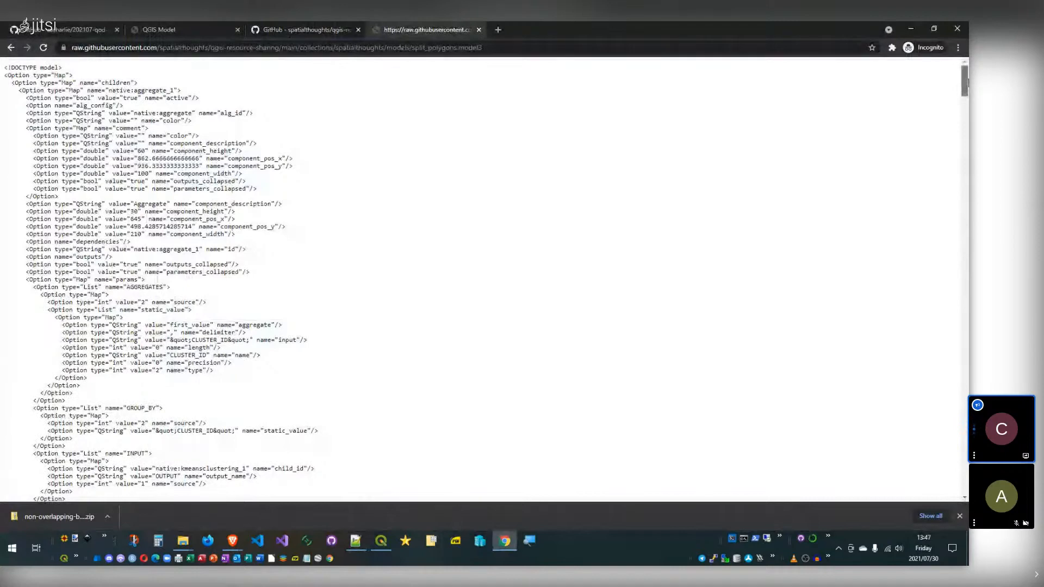
scroll(966, 86, "down", 1)
left_click_drag(966, 94, 965, 296)
left_click(478, 29)
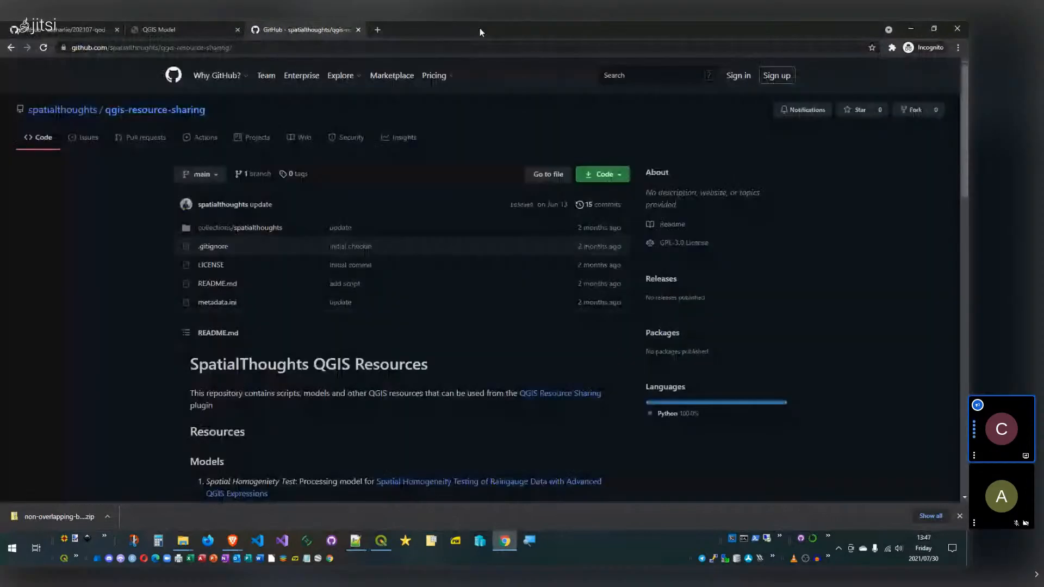
left_click(184, 22)
Step: Under Models > Custom Models, open Multilayer Buffer with Edit Model… in the Model Designer
left_click(387, 543)
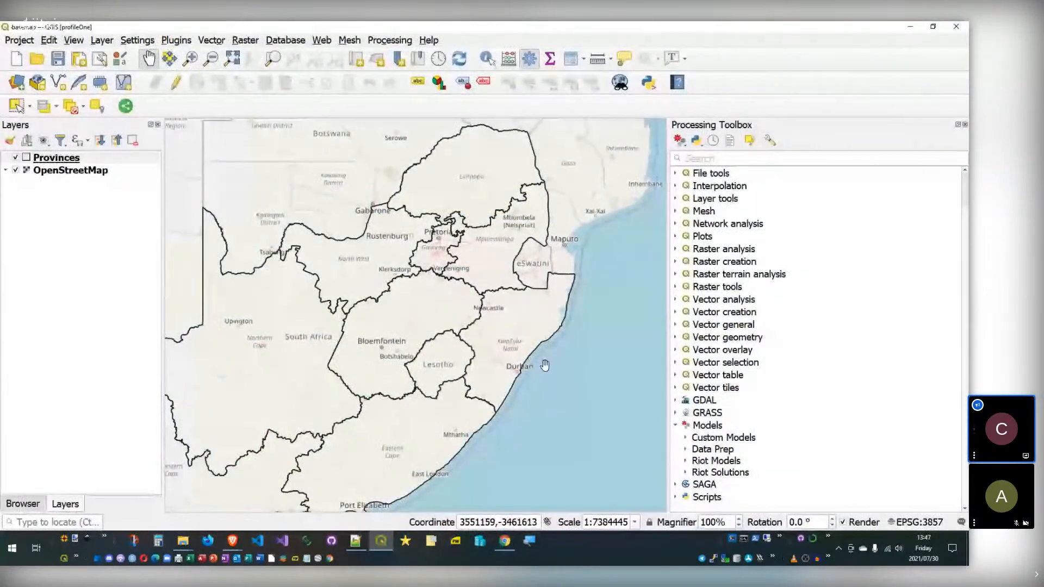
left_click(686, 438)
scroll(689, 407, "down", 2)
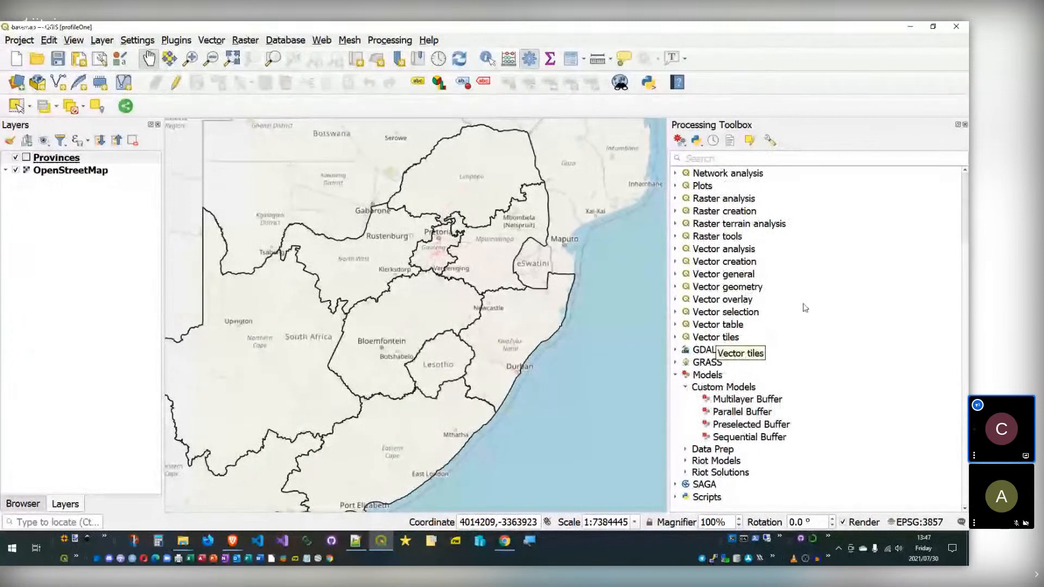
left_click(737, 399)
right_click(733, 401)
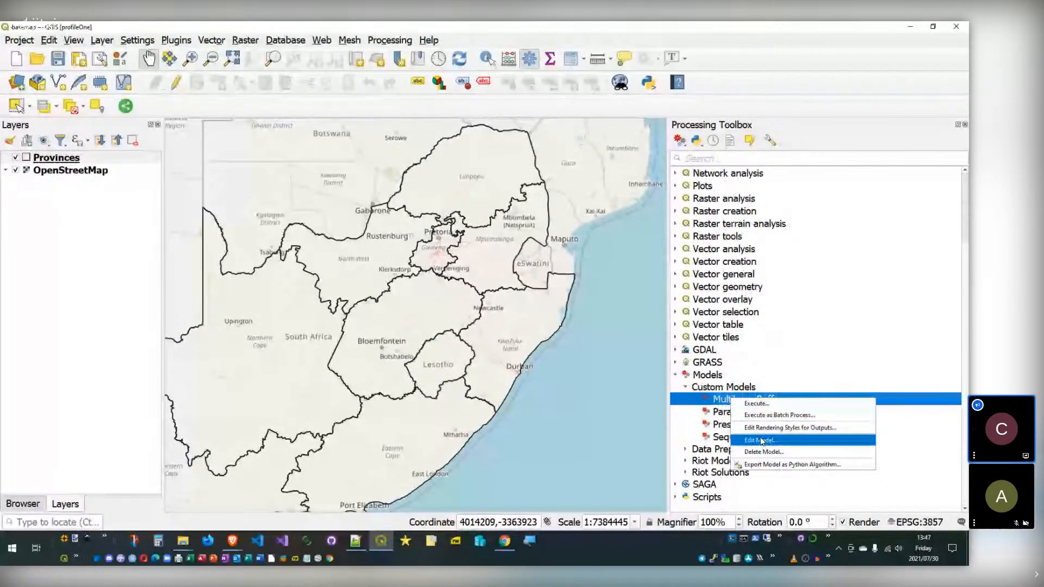
left_click(728, 400)
right_click(727, 400)
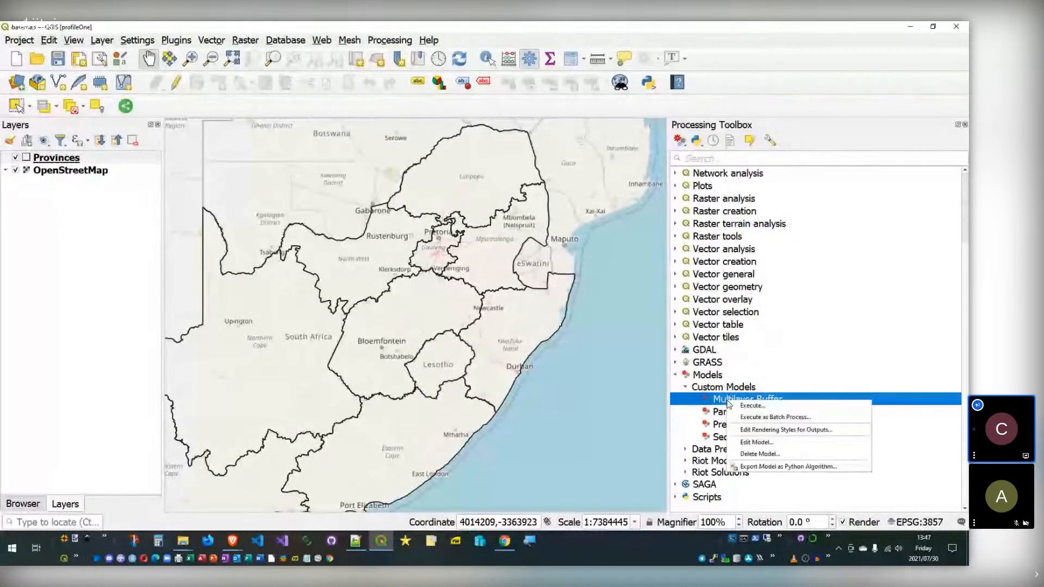
left_click(770, 443)
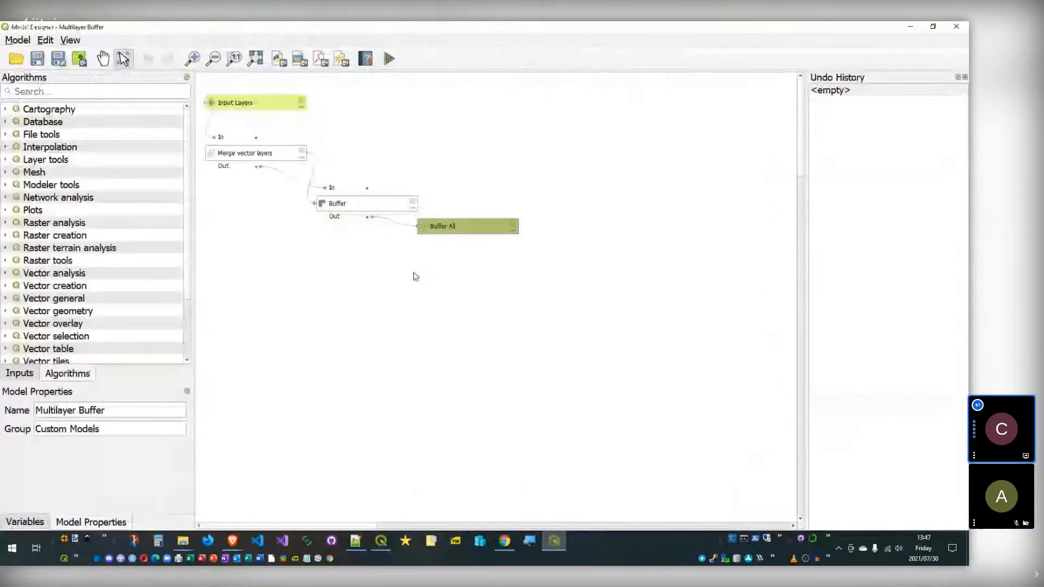
Step: Inspect the Input Layers parameter definition and its comments, closing without changes
double_click(248, 104)
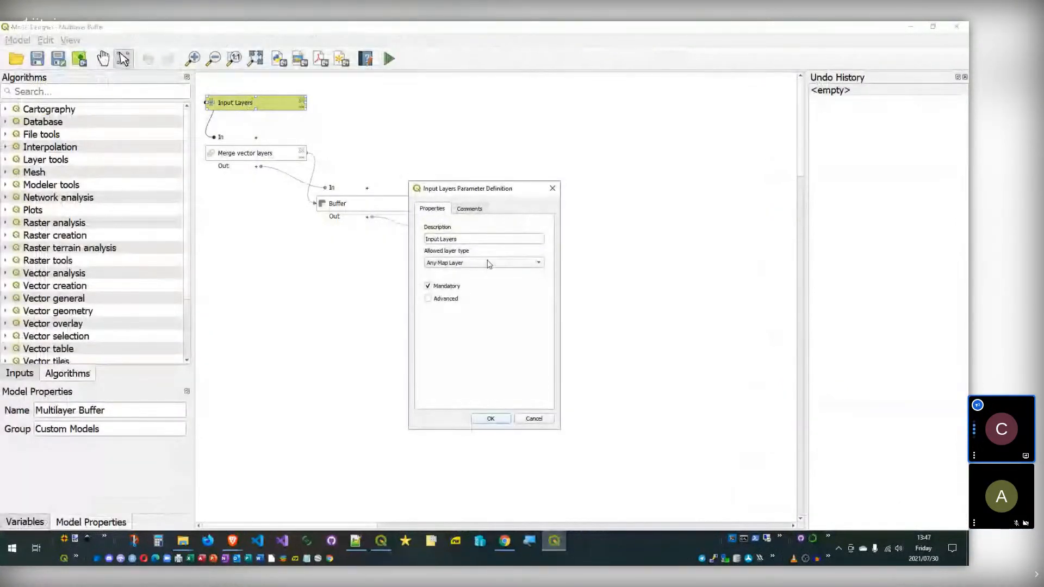
left_click(470, 209)
left_click(432, 208)
left_click(533, 419)
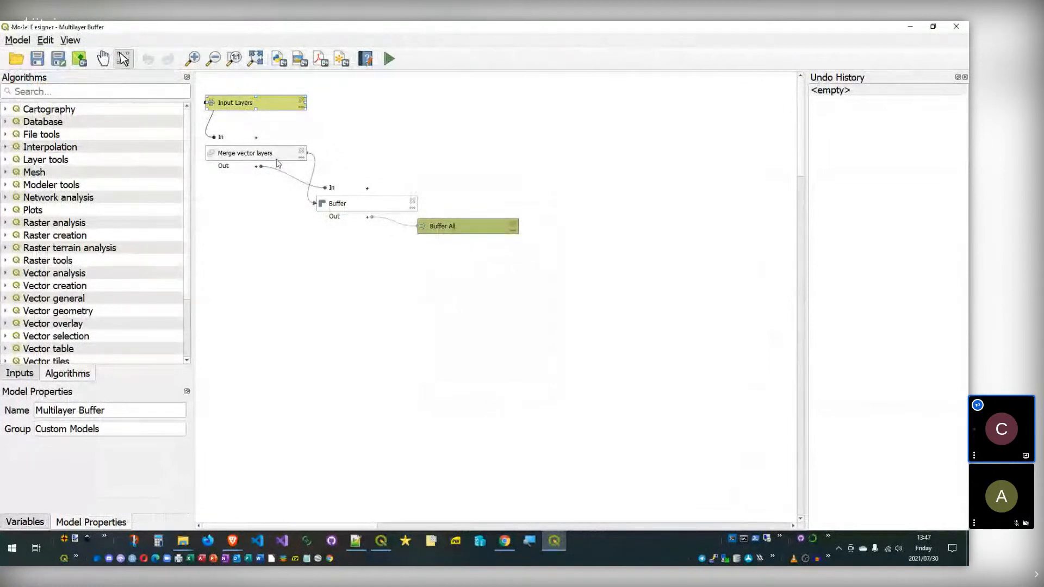
left_click(267, 229)
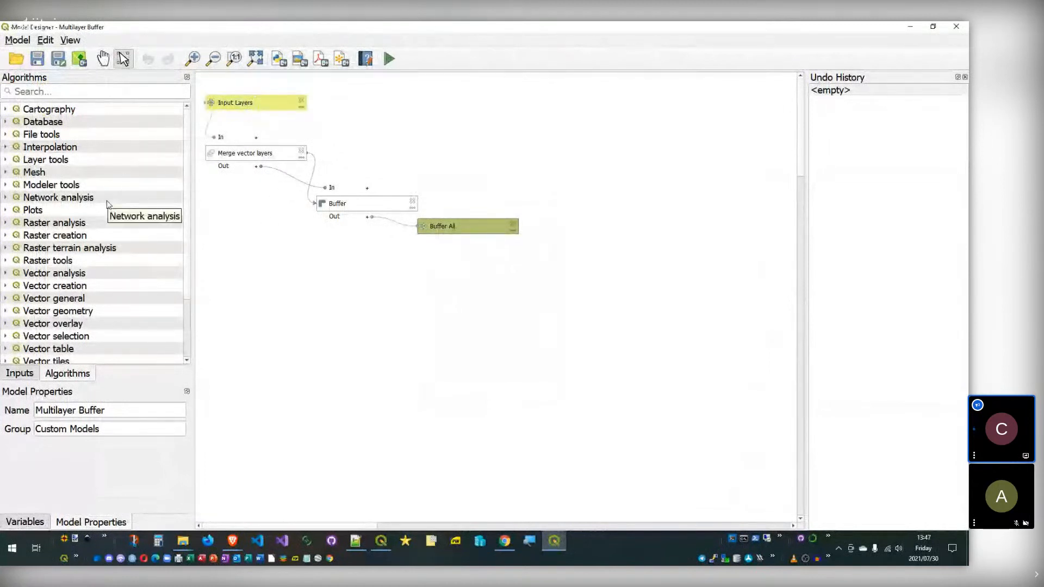
Step: Review the model input types in the Inputs panel, including Multiple Input
scroll(190, 188, "down", 2)
scroll(190, 189, "up", 2)
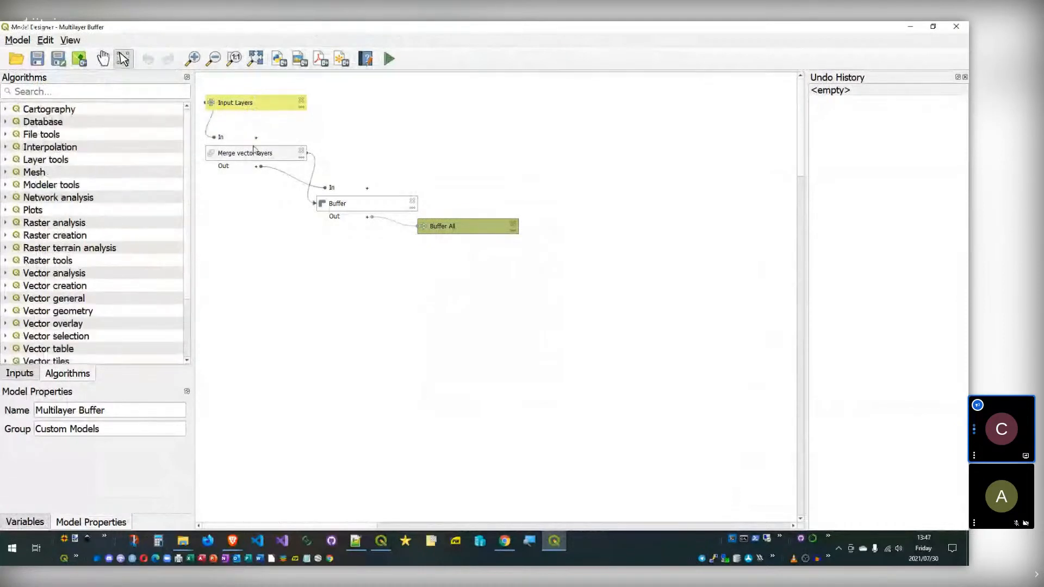
left_click(242, 106)
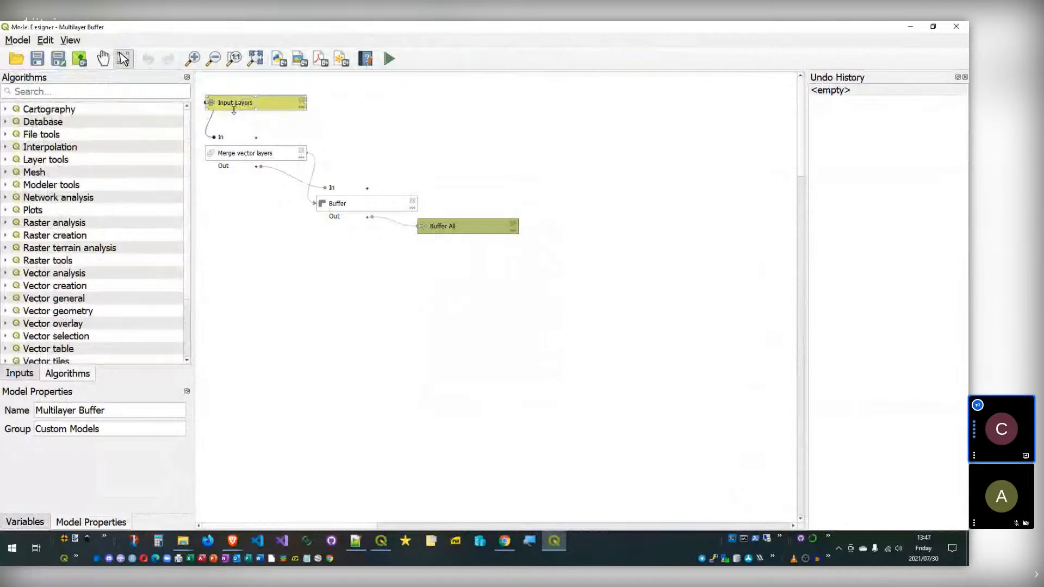
left_click(33, 379)
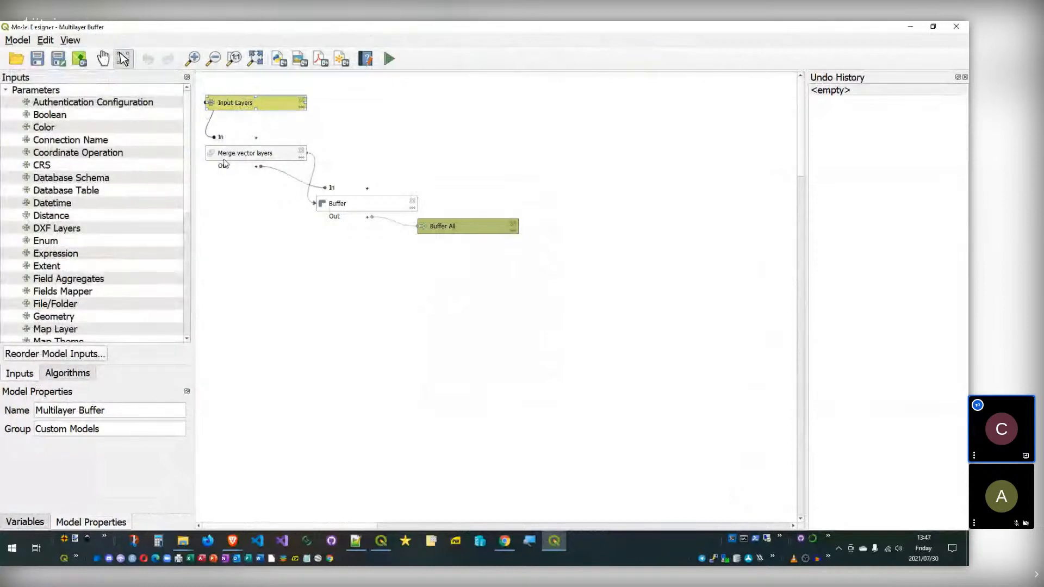
scroll(69, 253, "down", 4)
left_click(68, 255)
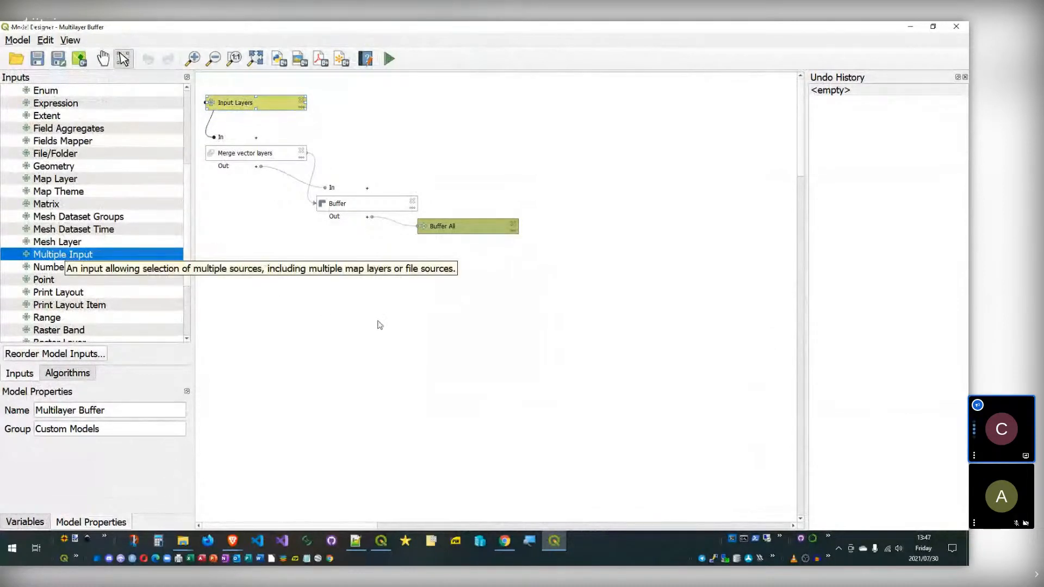
Step: Preview the Multilayer Buffer run dialog with two input layers, then cancel back to the Algorithms list
left_click(910, 26)
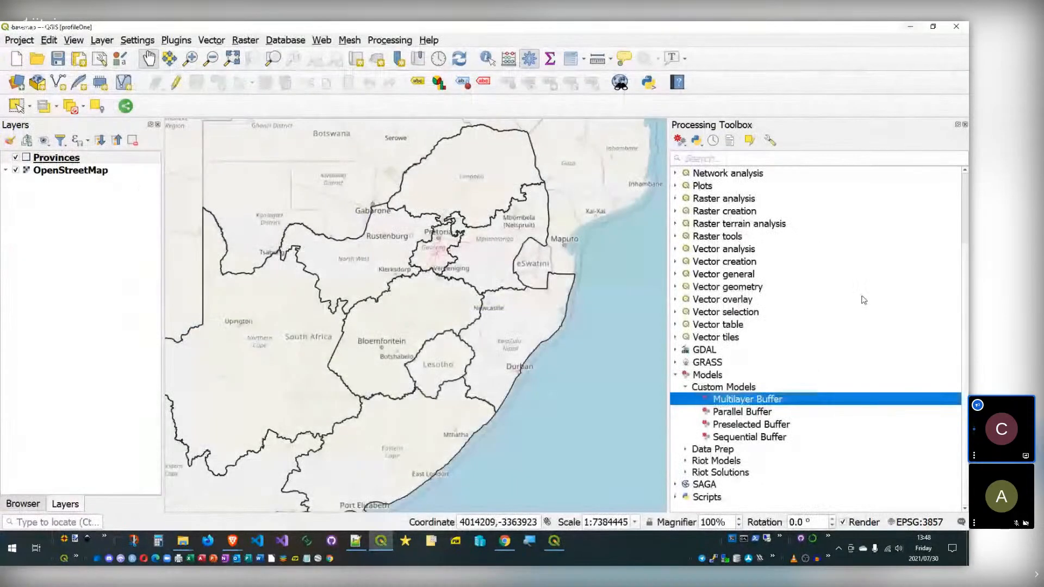
key("Return")
left_click(238, 187)
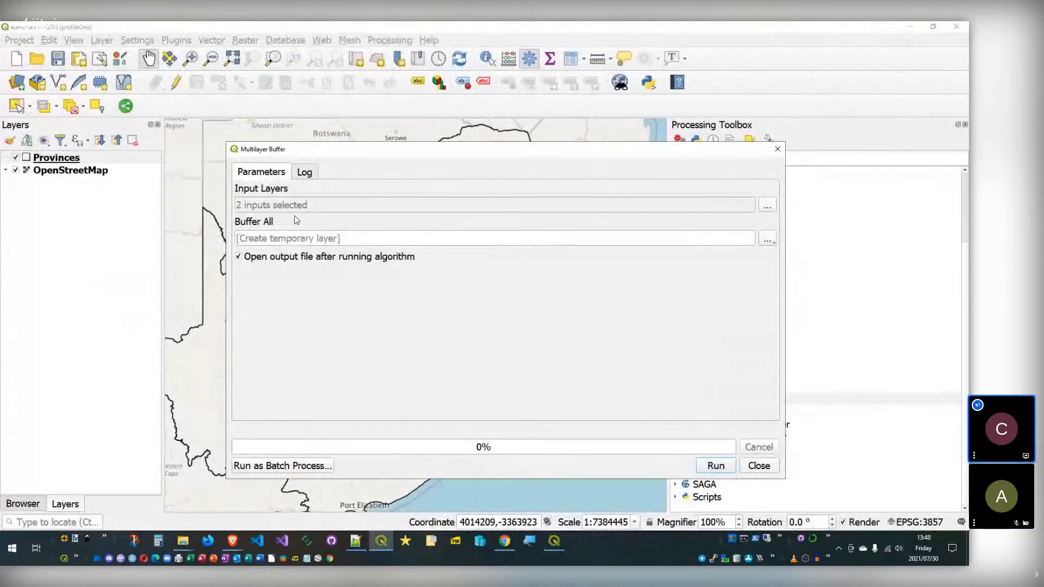
left_click(759, 466)
left_click(554, 541)
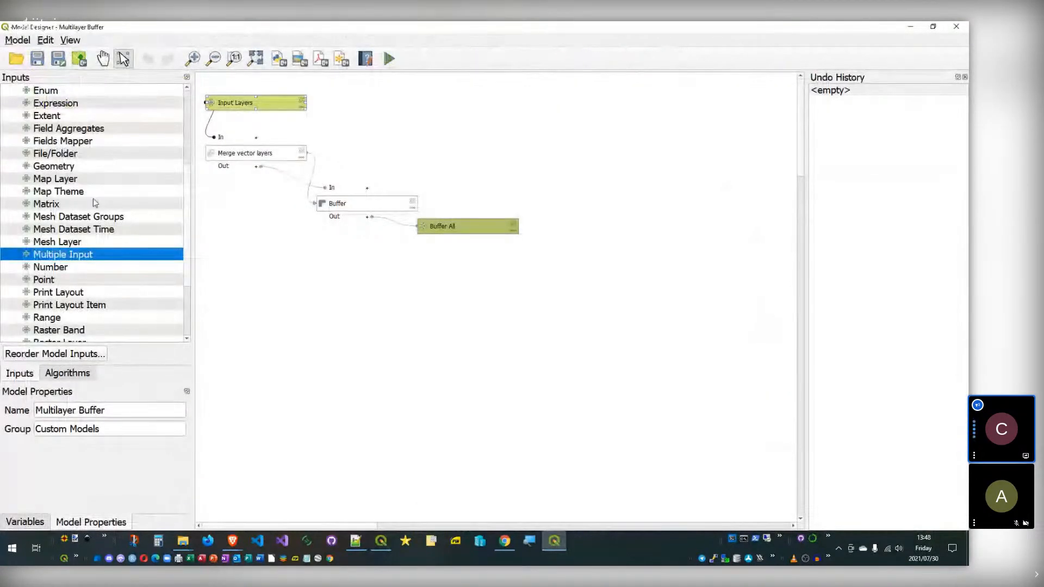
left_click(67, 373)
Step: Search algorithms for 'buffer' and preview the Buffer algorithm's settings without adding it
left_click(52, 93)
type("buf")
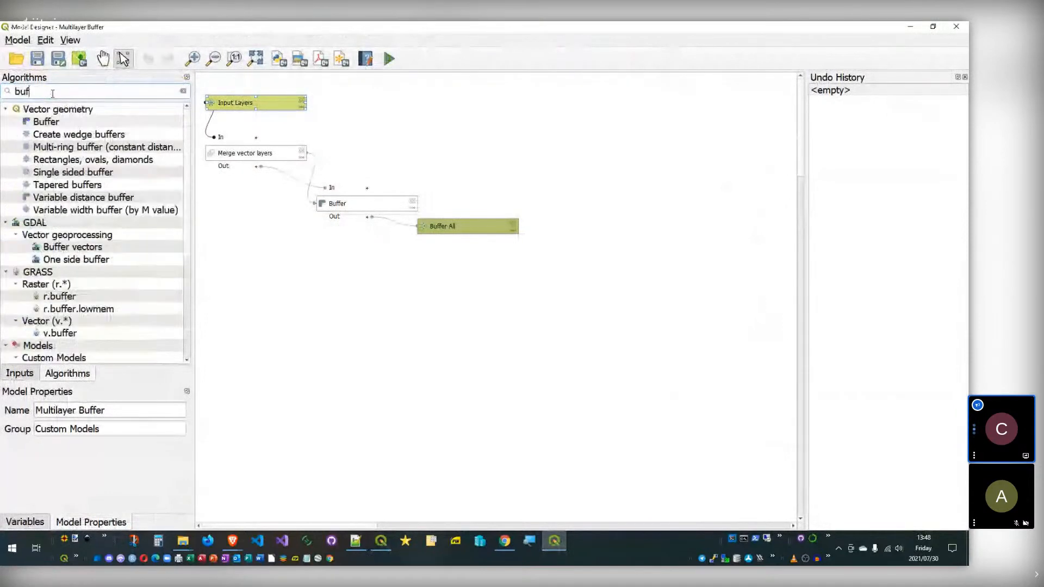
type("fer")
double_click(46, 122)
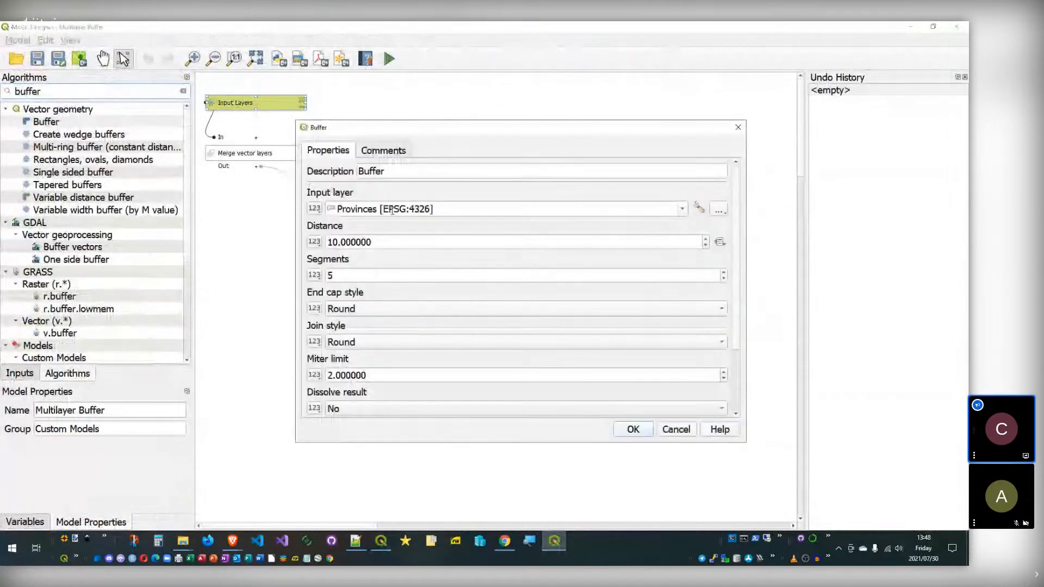
left_click(315, 208)
left_click(413, 253)
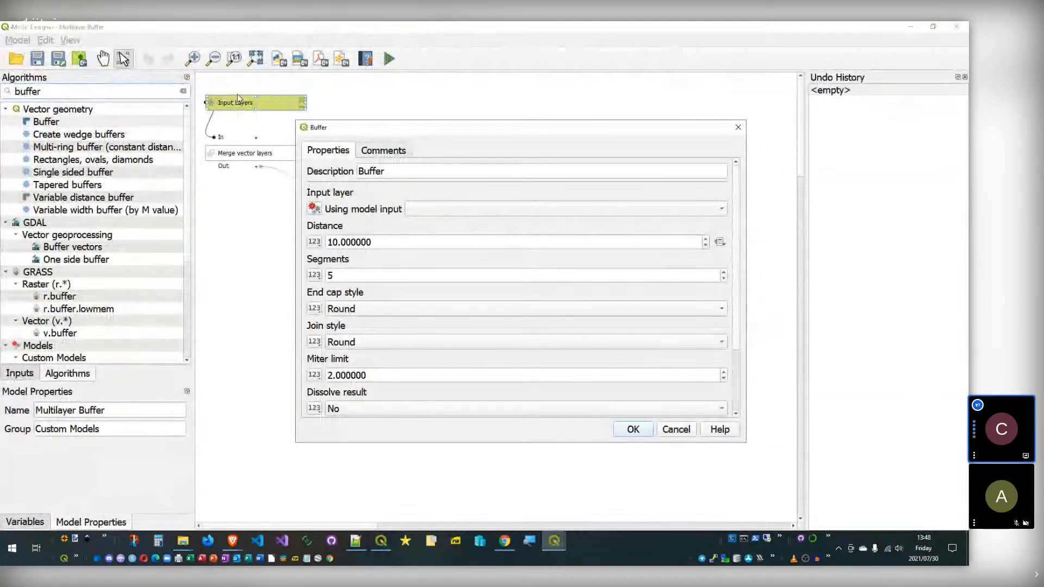
left_click(676, 429)
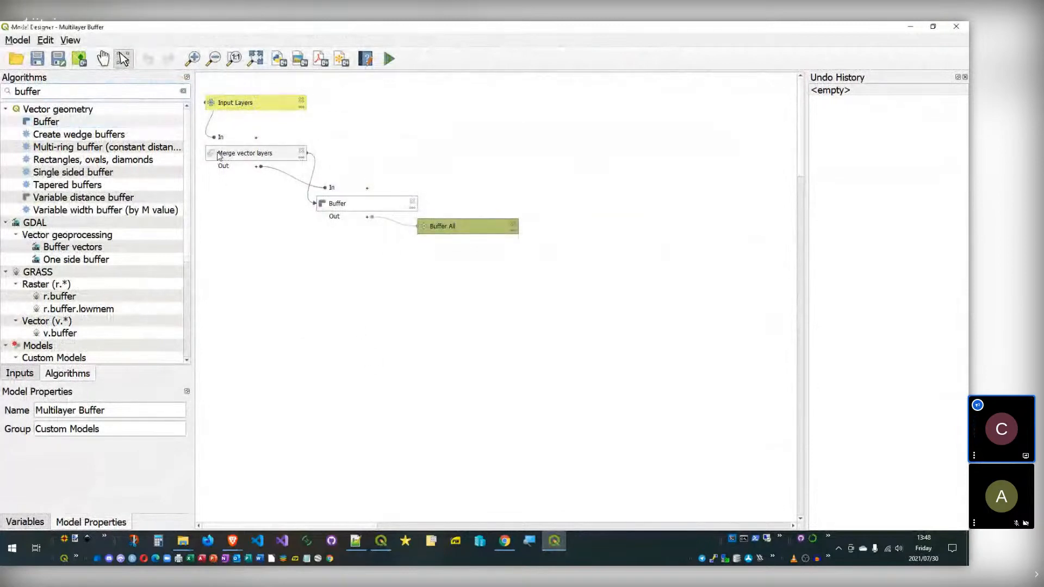
Step: Review the Merge vector layers step, keeping Input Layers as its input
double_click(220, 156)
left_click(489, 212)
left_click(490, 213)
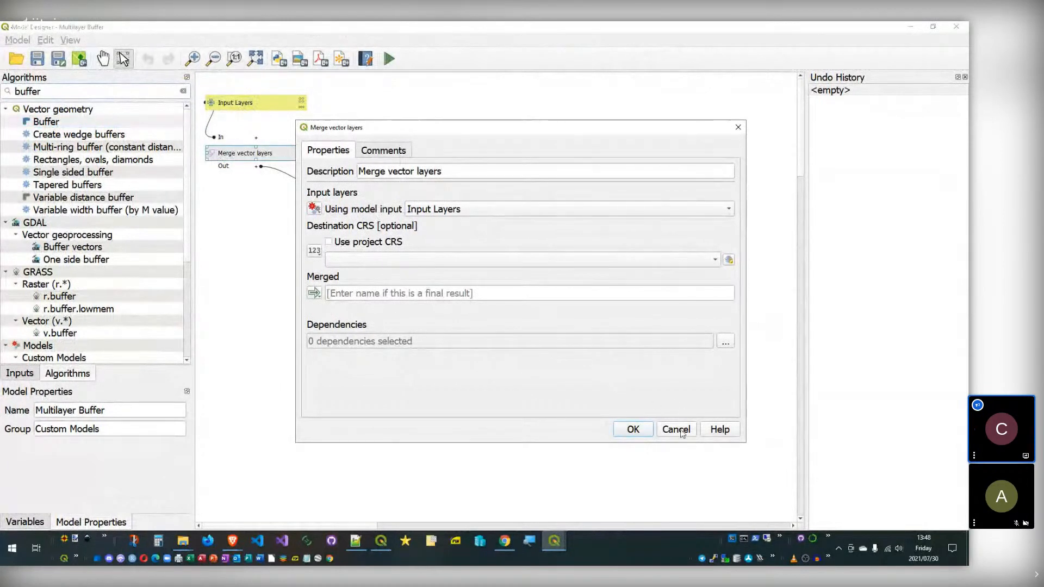
left_click(674, 430)
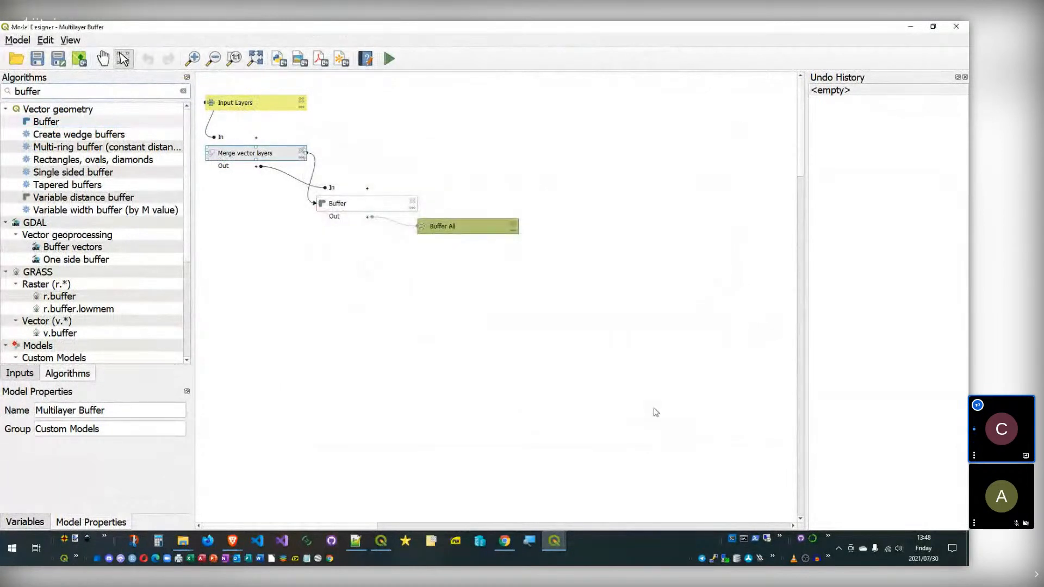
left_click(331, 263)
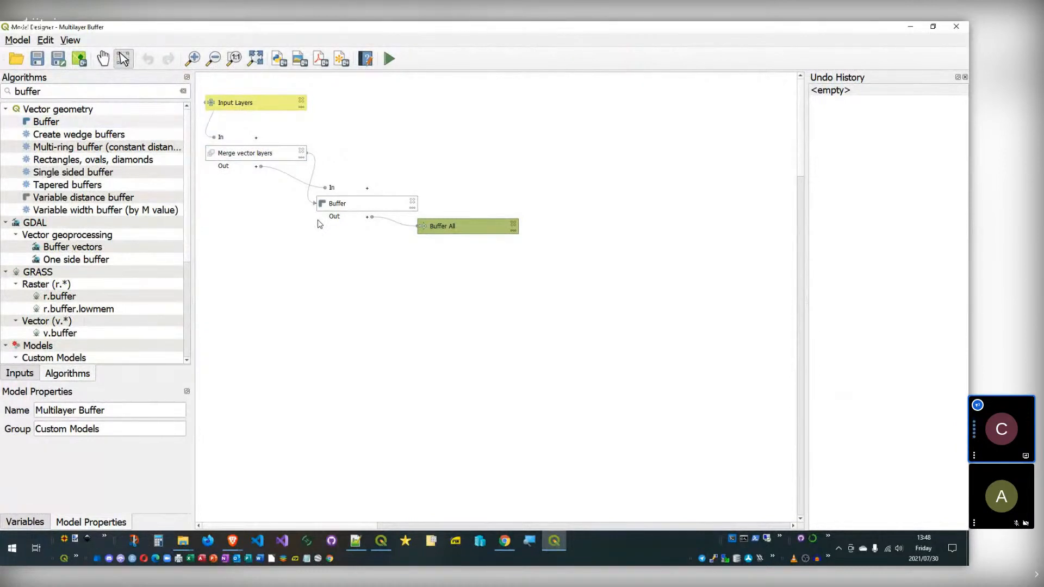
Step: Check the Buffer step's 8000 distance and its Buffer All output
double_click(368, 210)
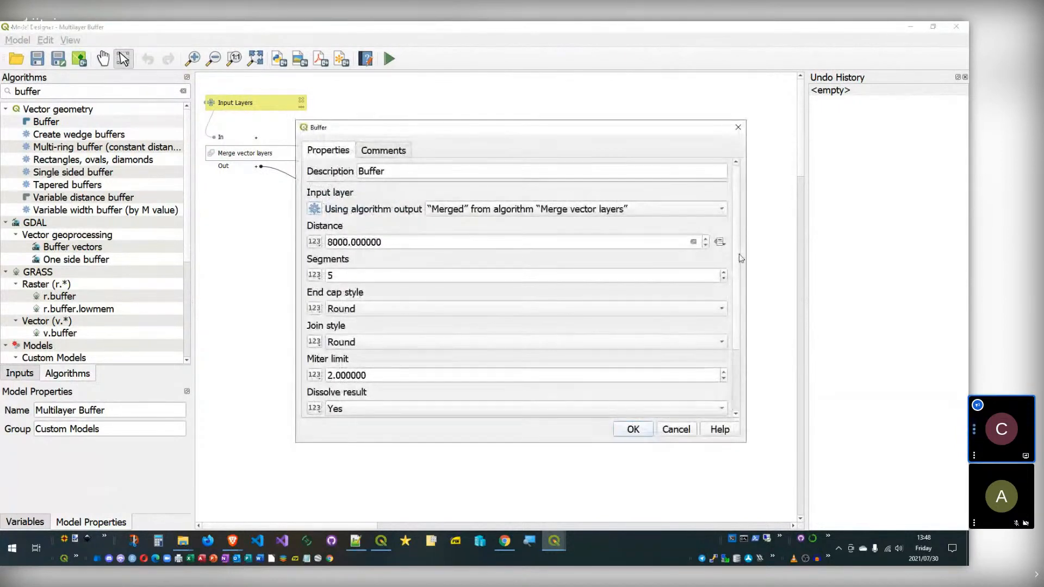
scroll(739, 253, "down", 3)
left_click(499, 356)
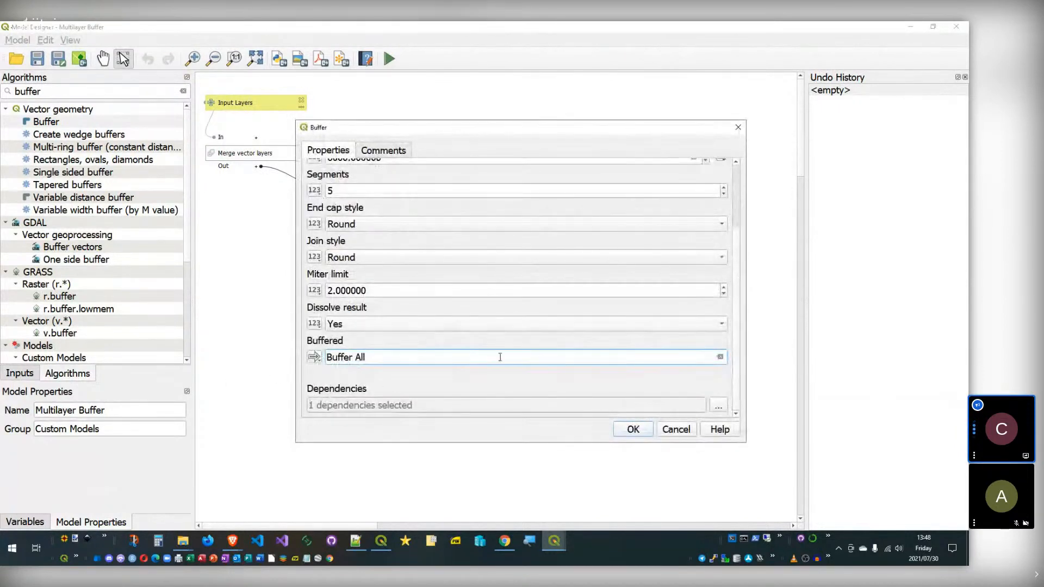
left_click(686, 430)
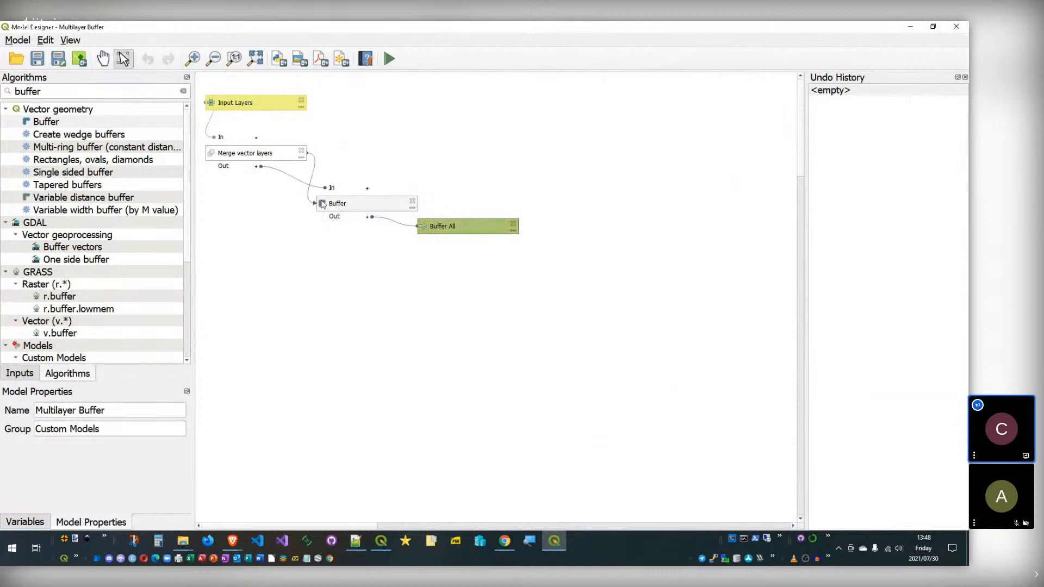
Step: Shift the Buffer and Buffer All nodes slightly right, keeping the designer open
left_click_drag(592, 198, 329, 272)
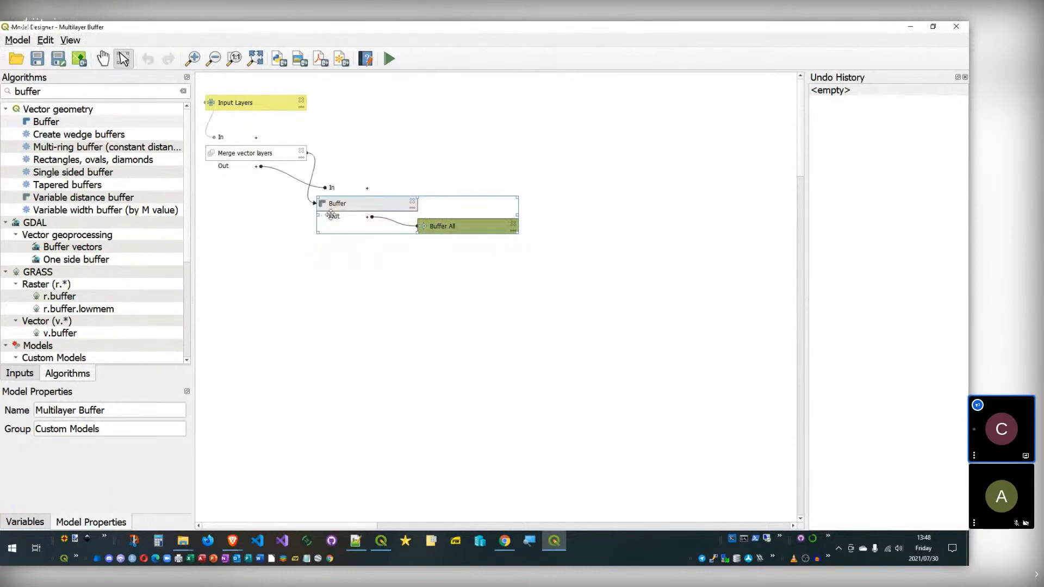
left_click_drag(339, 215, 353, 212)
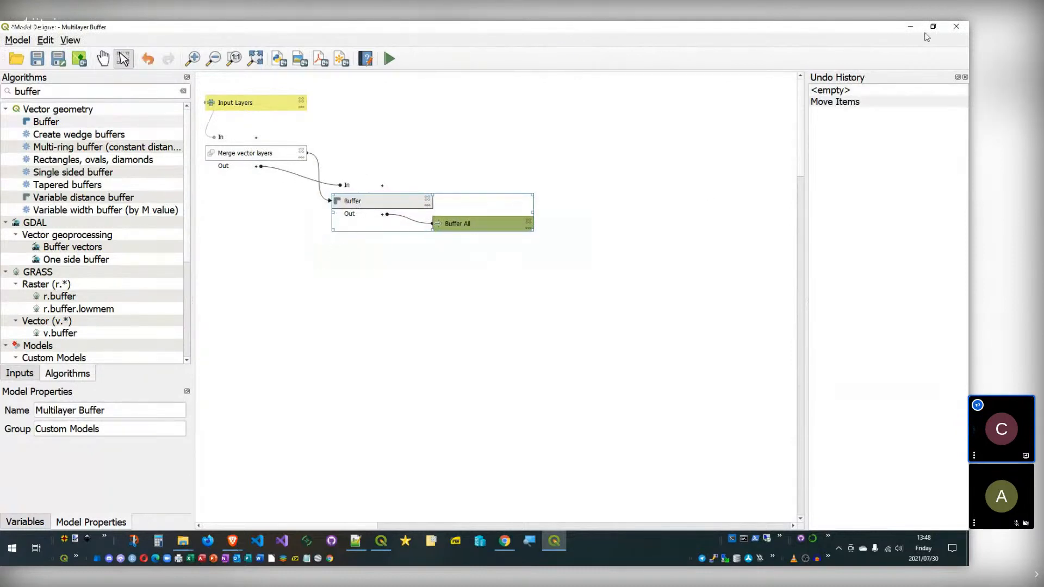
left_click(956, 27)
left_click(568, 296)
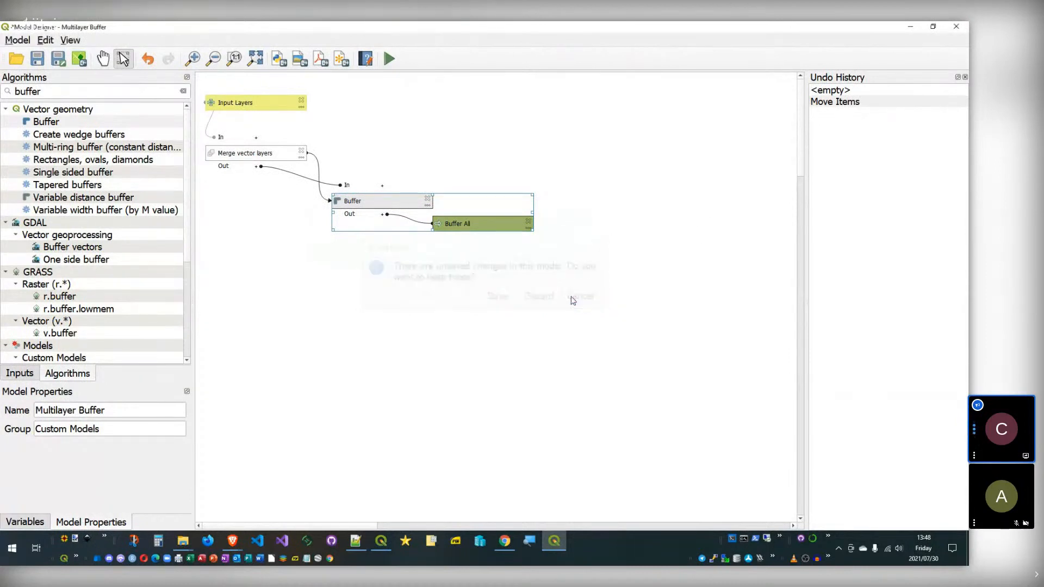
Step: Expand Merge vector layers to show Merged and check the Buffer step's dependency on it
left_click(256, 167)
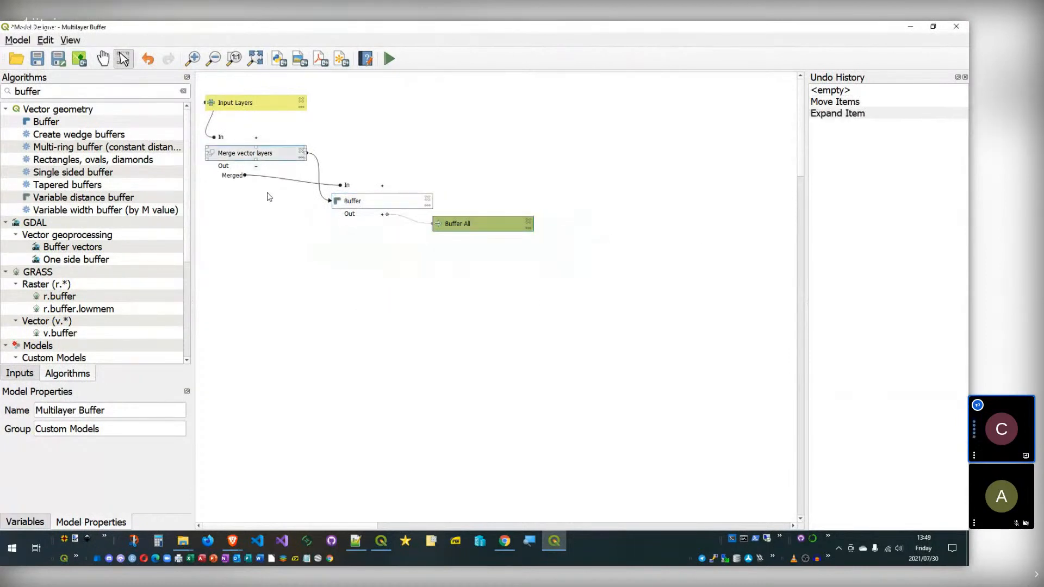
double_click(353, 202)
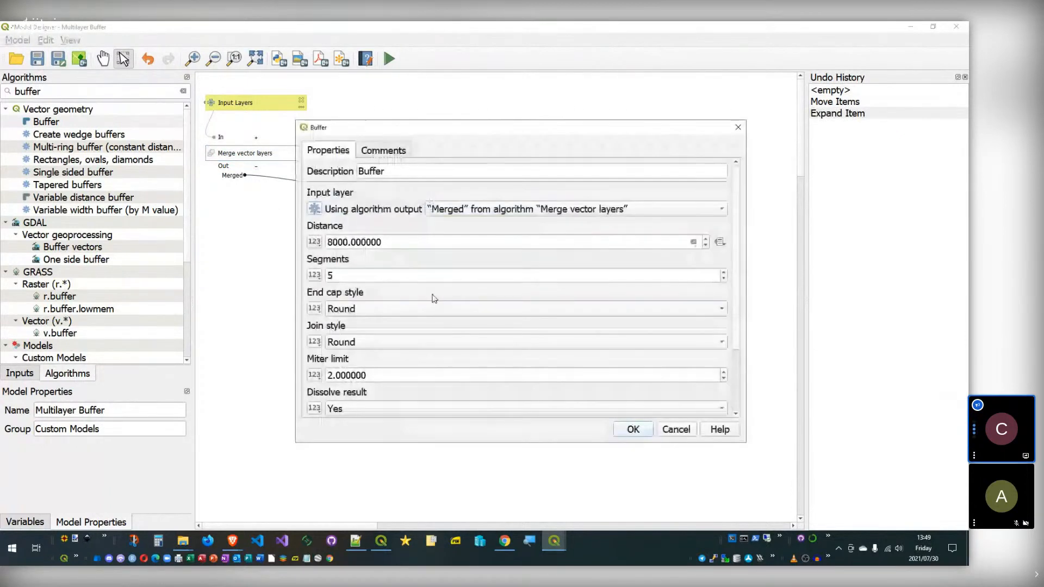
scroll(653, 353, "down", 3)
left_click(709, 402)
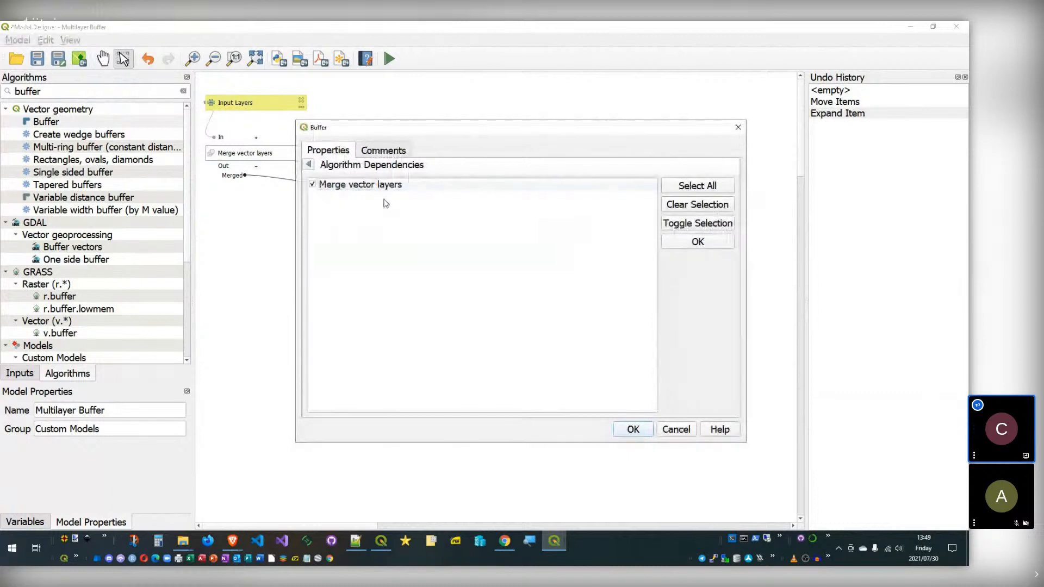
left_click(326, 183)
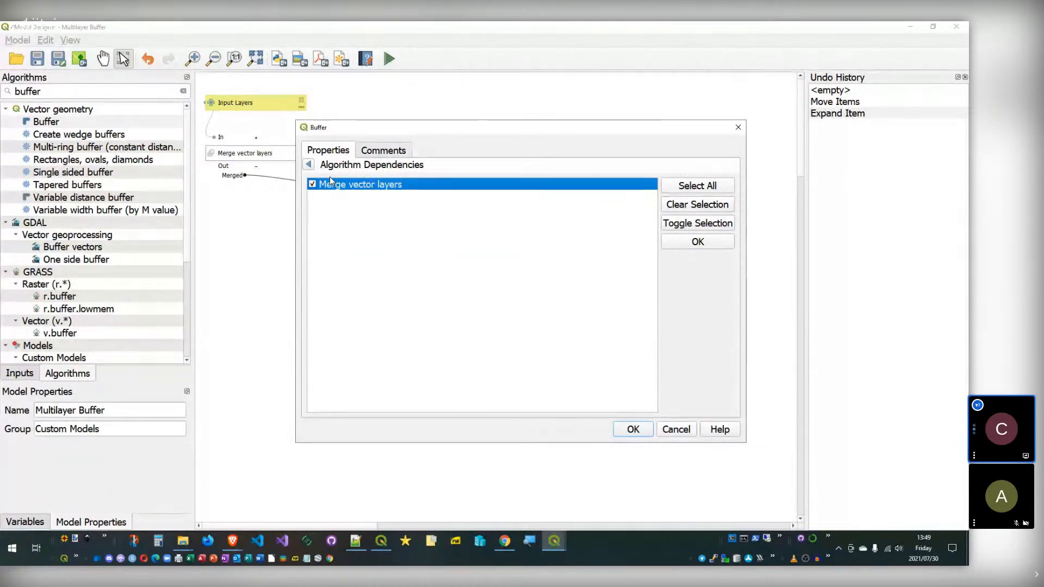
left_click(676, 429)
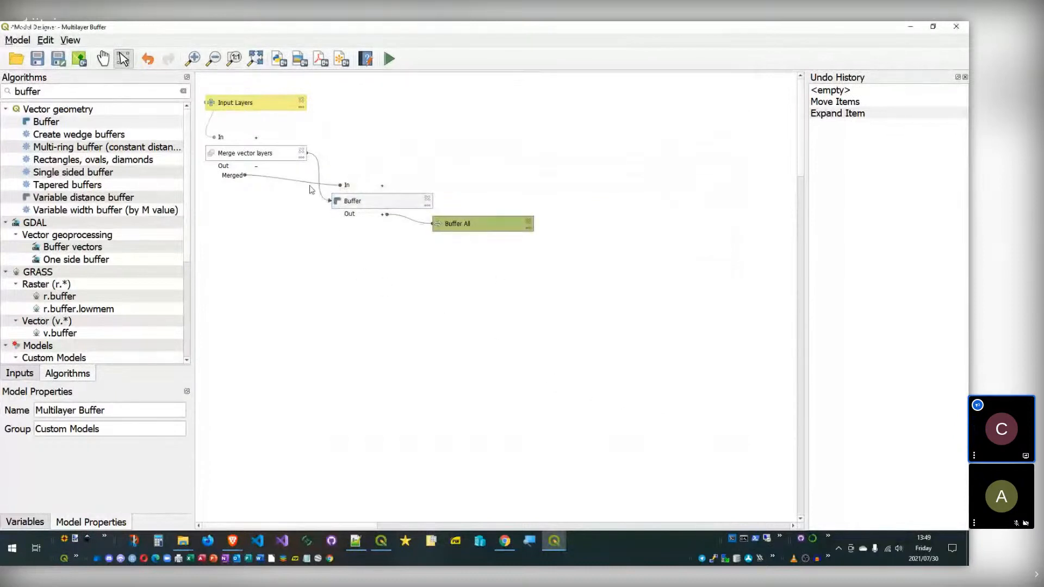
Step: Deactivate the Merge vector layers step and move the downstream steps right and up
right_click(254, 157)
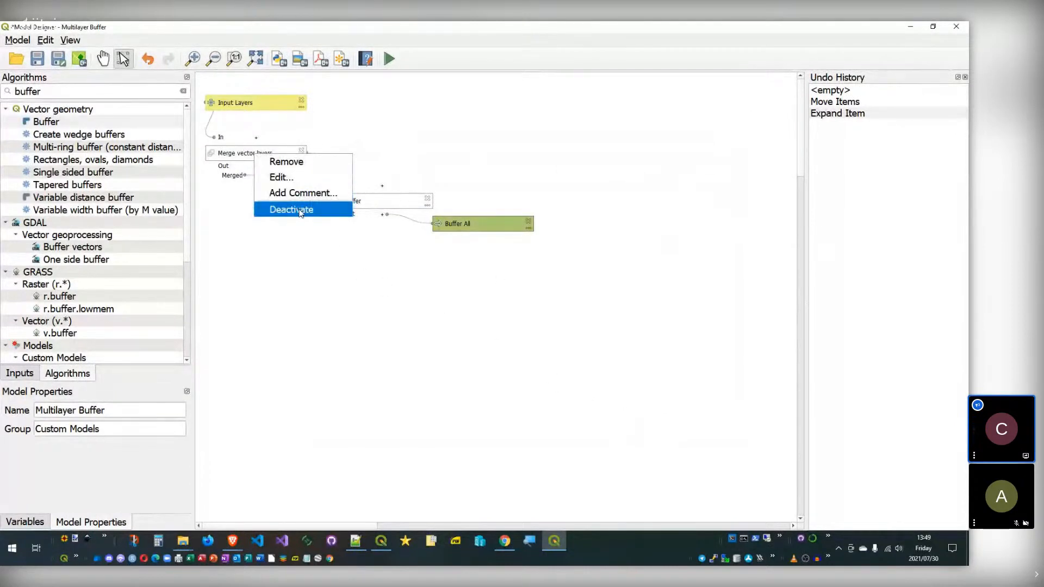
left_click(337, 210)
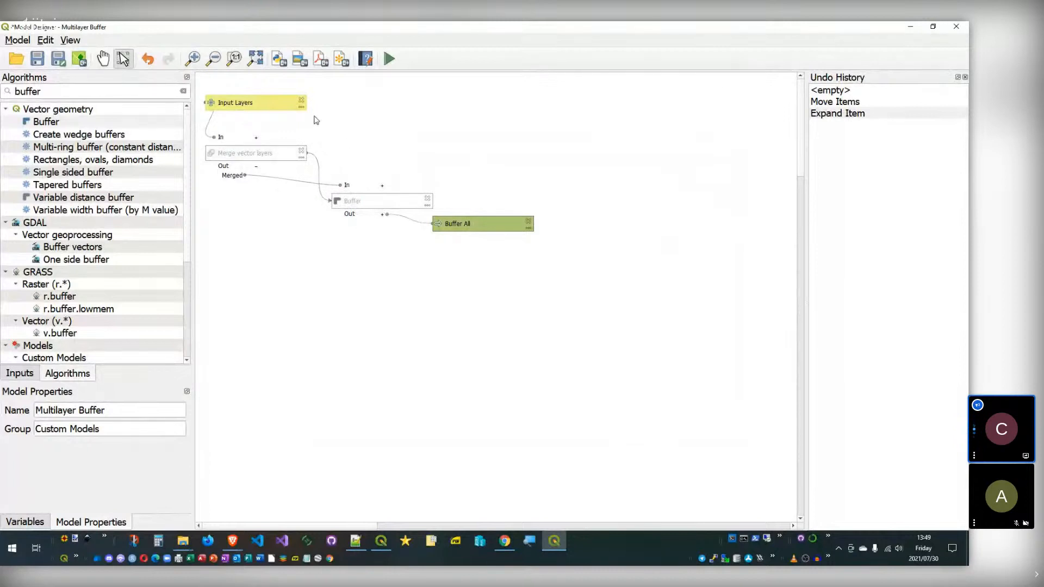
left_click_drag(578, 147, 175, 302)
left_click_drag(253, 152, 365, 139)
right_click(364, 140)
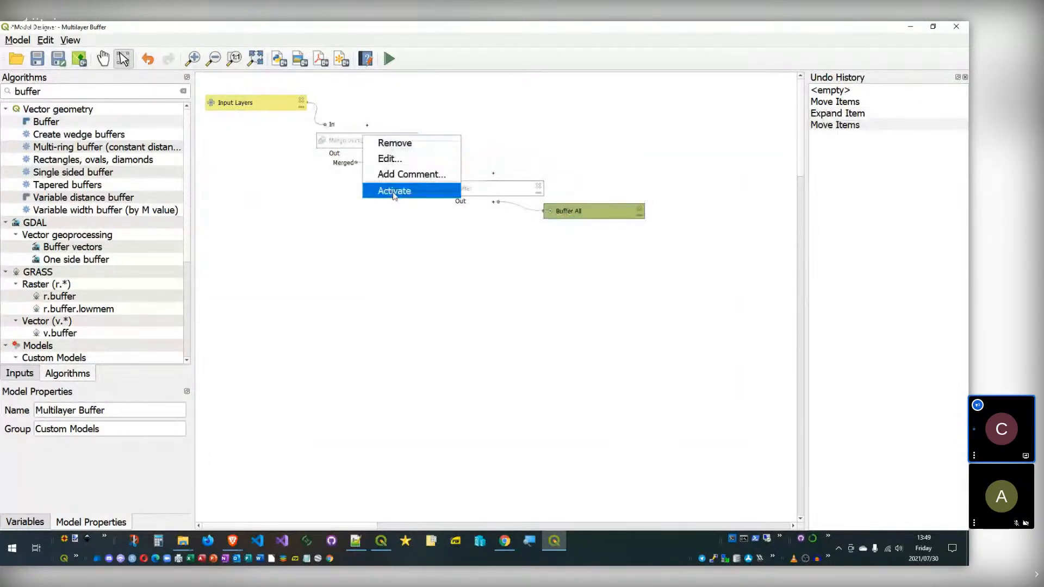
left_click(344, 250)
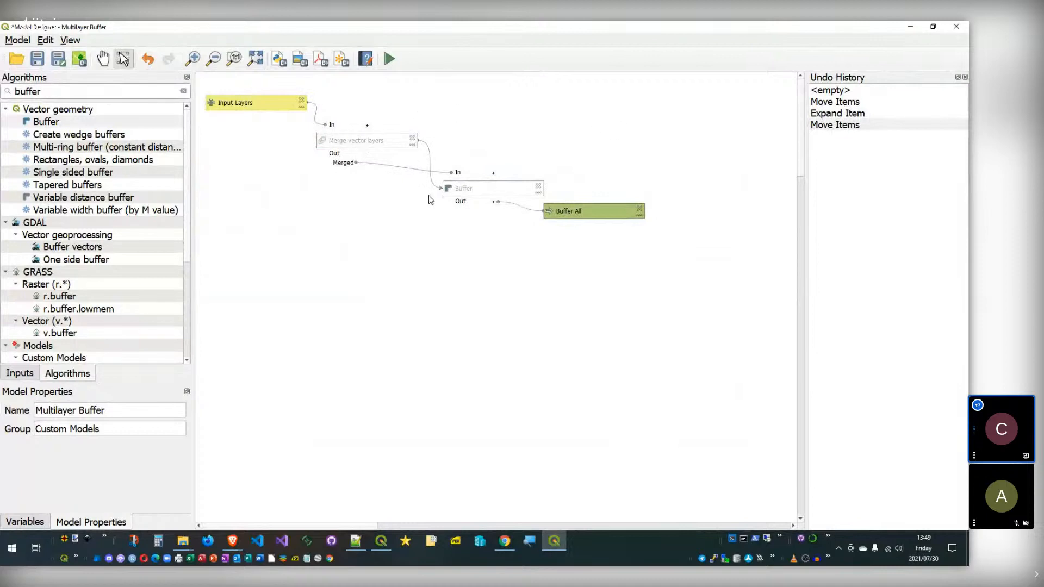
Step: Reactivate the Merge vector layers step and clear the canvas selection
right_click(380, 142)
left_click(402, 200)
left_click(458, 187)
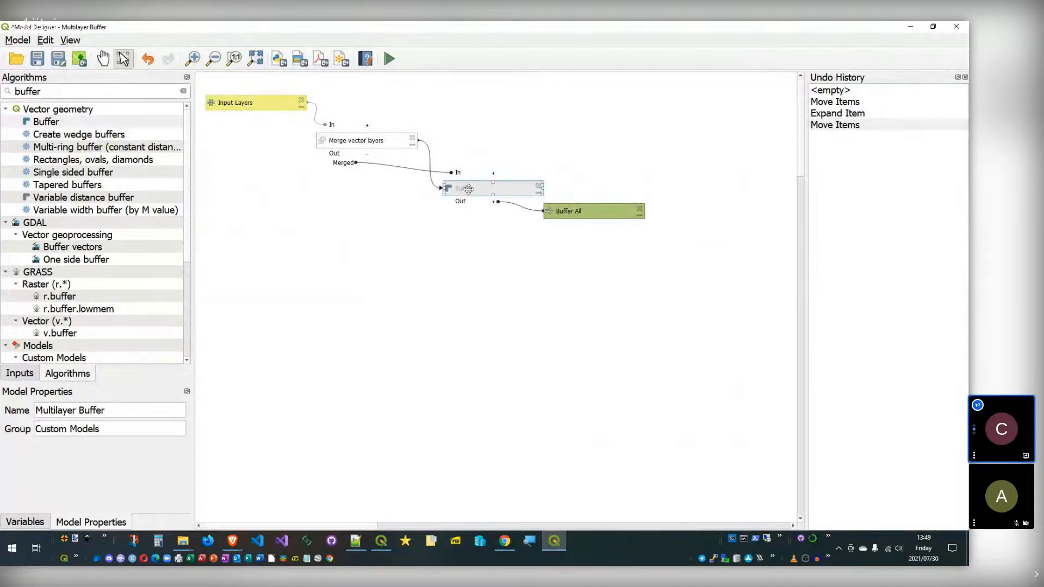
left_click(264, 179)
left_click(70, 40)
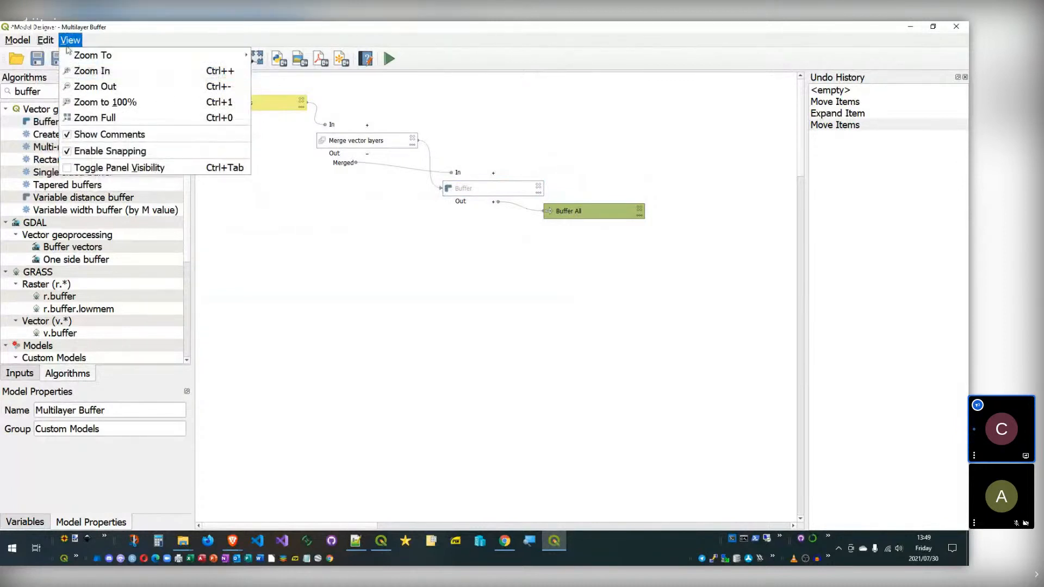
mouse_move(45, 41)
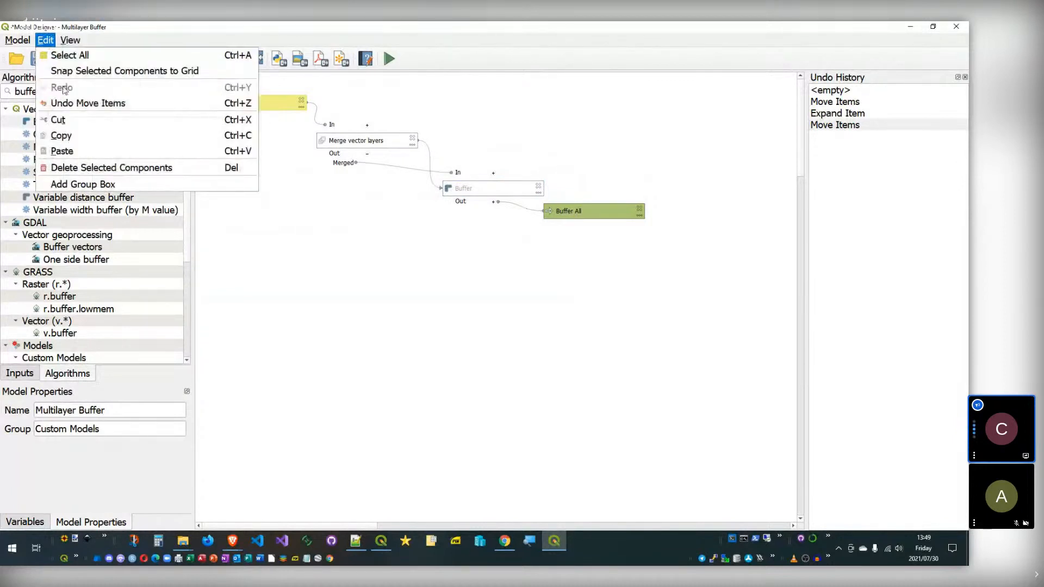
Step: Add a New Group box, then position and resize it around Input Layers through Buffer All
left_click(92, 185)
left_click_drag(475, 275, 270, 140)
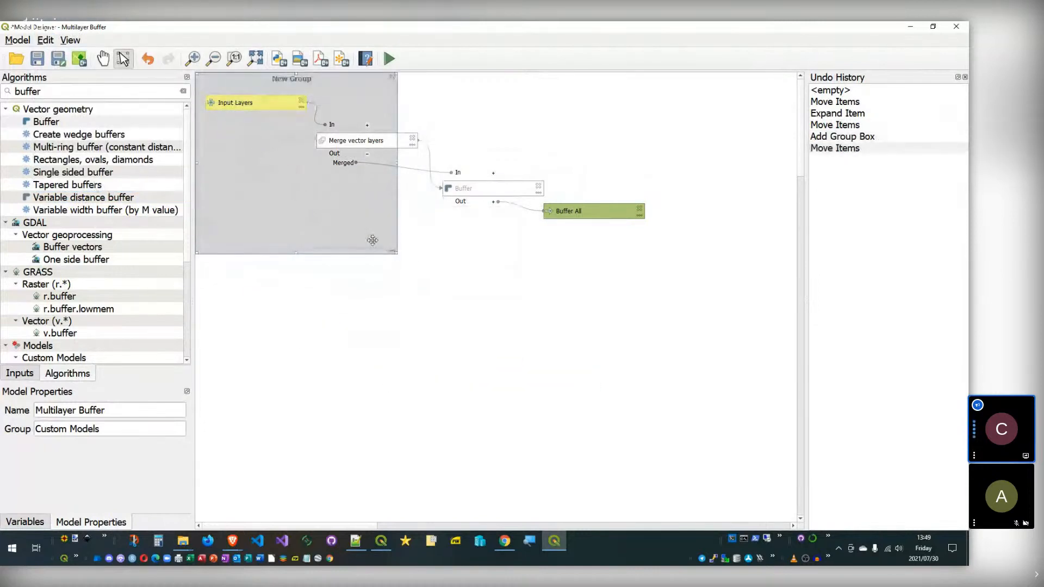
left_click_drag(395, 251, 679, 389)
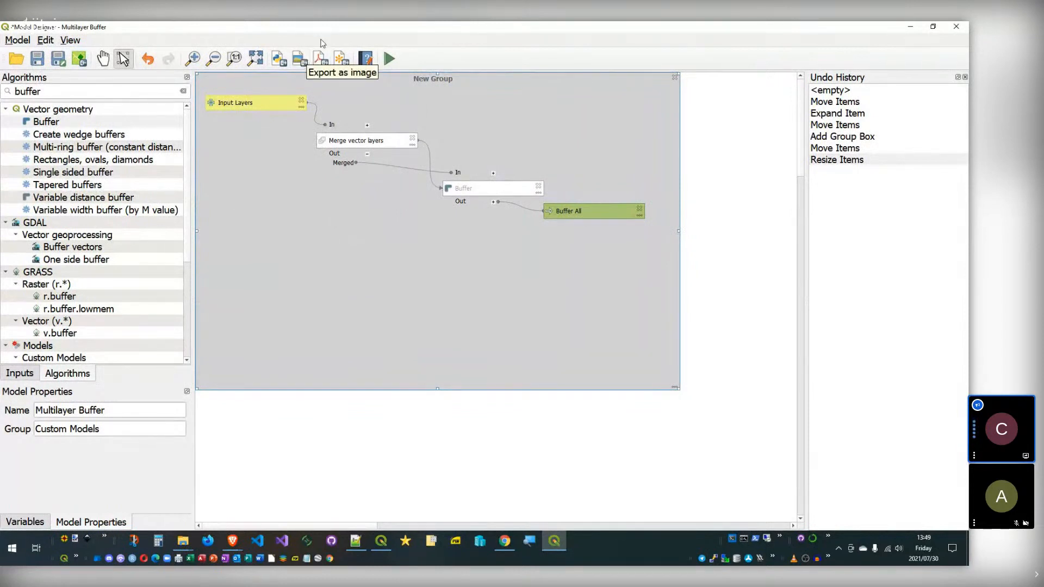
left_click_drag(438, 390, 441, 283)
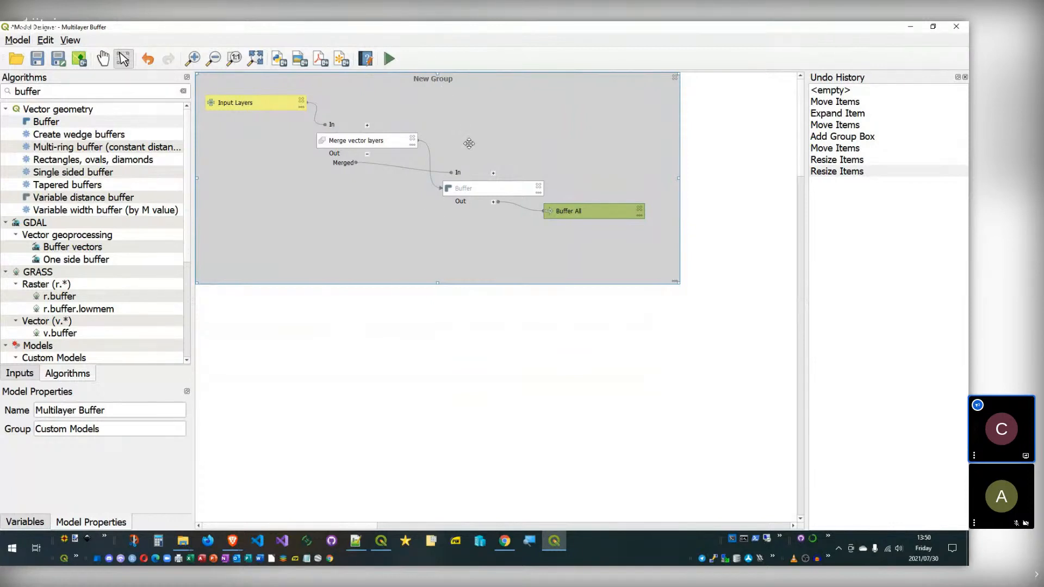
mouse_move(429, 217)
left_mouse_down()
mouse_move(439, 217)
mouse_move(413, 226)
left_mouse_up()
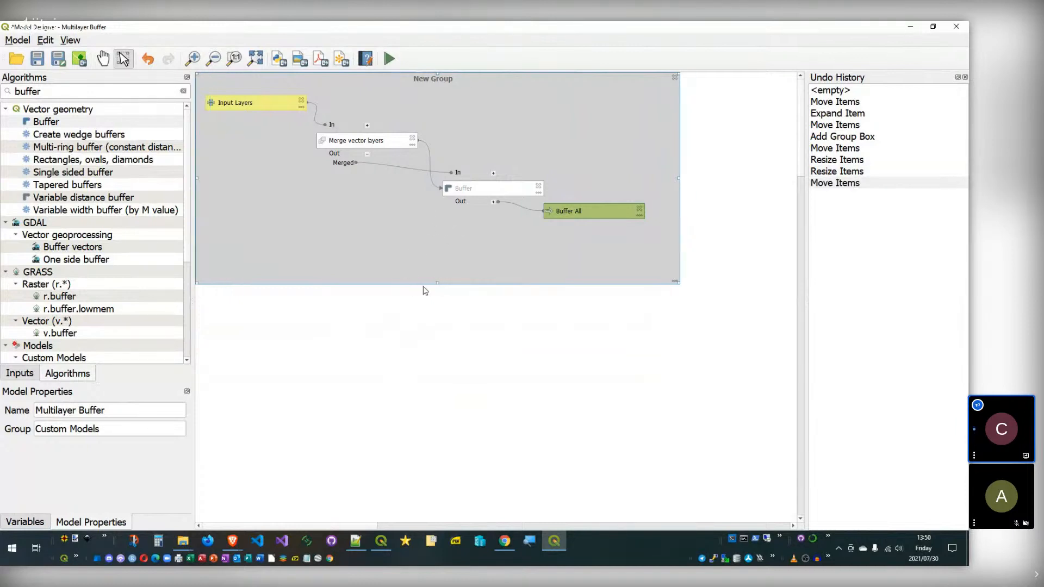
left_click(328, 358)
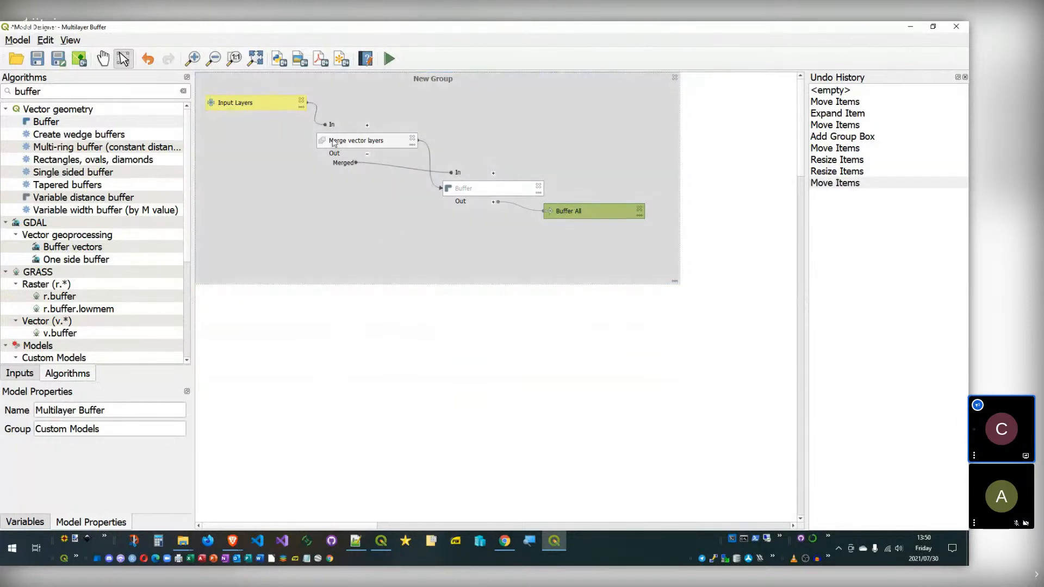
Step: Review the Input Layers parameter's comments, closing without changes
double_click(269, 106)
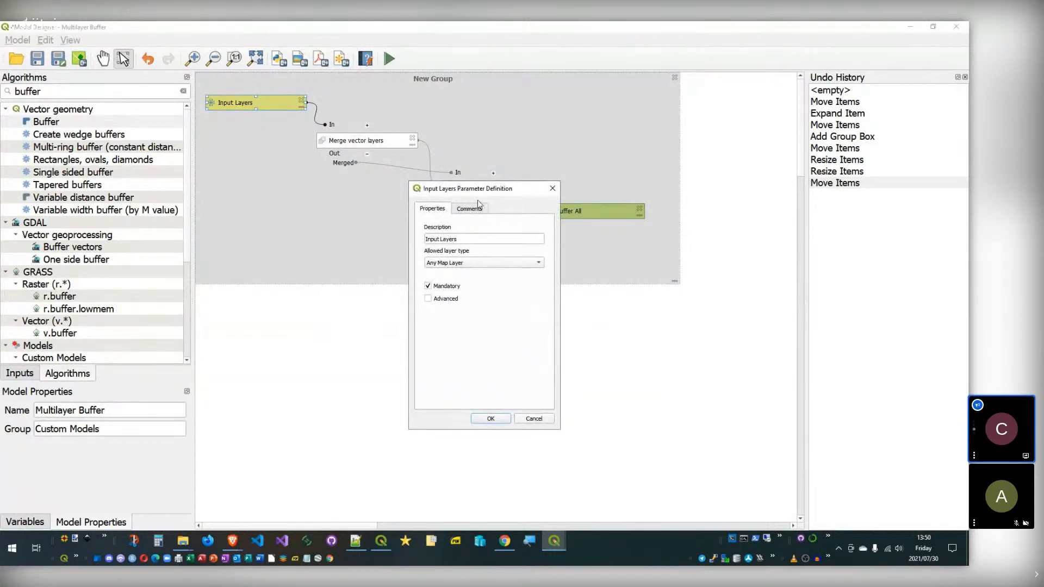
left_click(482, 210)
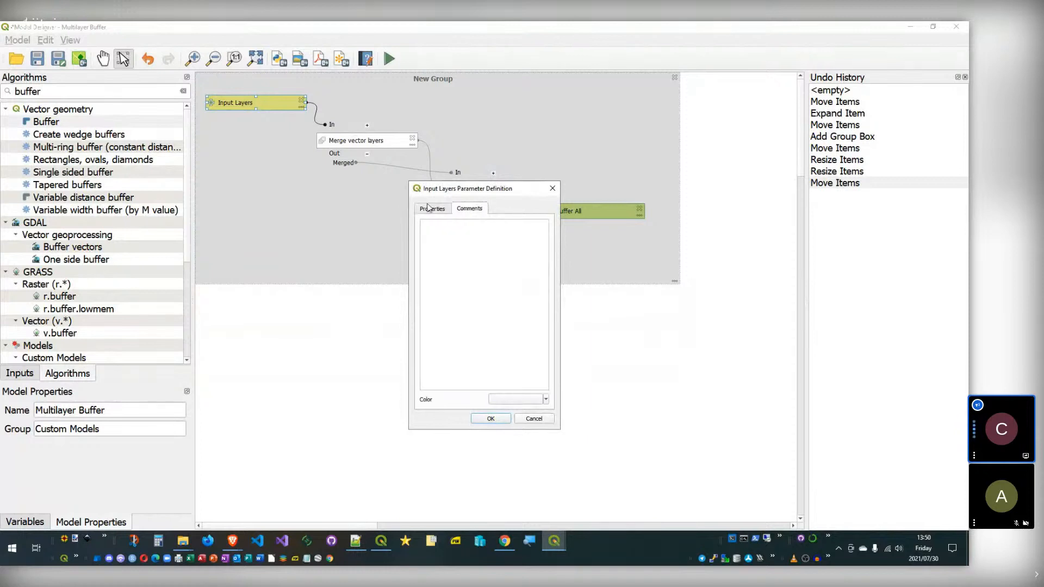
left_click(532, 416)
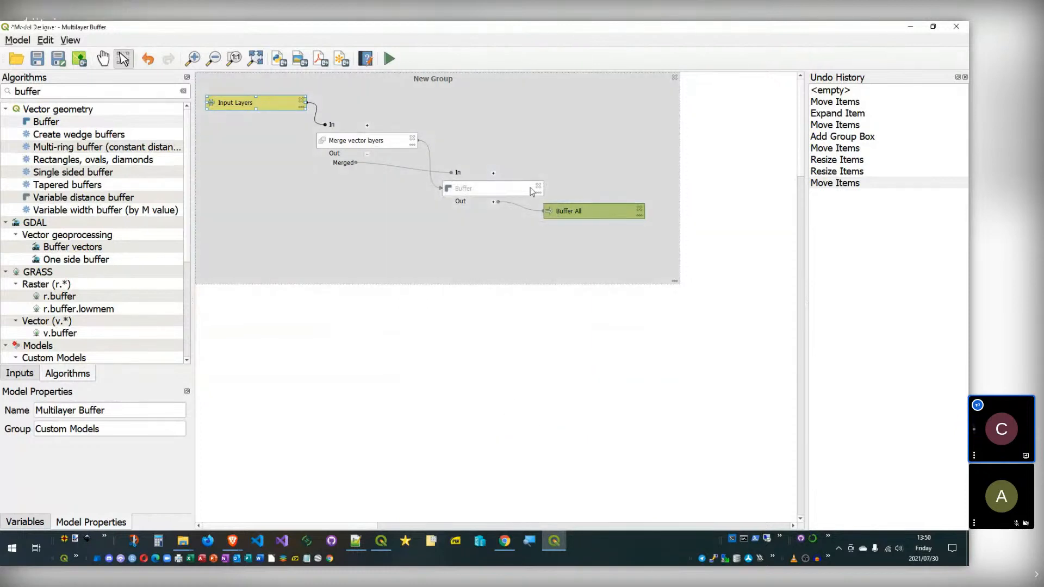
Step: Start a Buffer step comment with opening and closing <h1> tags
right_click(574, 215)
right_click(480, 186)
right_click(479, 185)
left_click(502, 224)
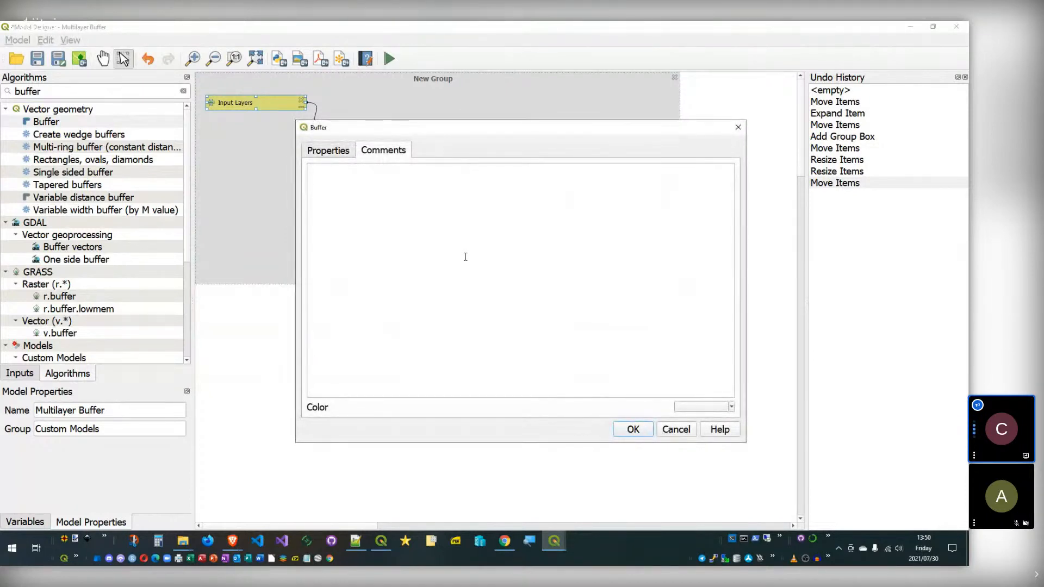
type("<>")
key("Left")
type("H1")
key("shift+Left")
key("shift+Left")
type("h1")
key("ctrl+a")
key("Right")
key("ctrl+a")
key("ctrl+c")
key("ctrl+v")
key("ctrl+v")
type("/")
Step: Write 'Comment Information' between the h1 tags, confirm, and place the comment above Buffer
key("Left")
key("Left")
type("Comme")
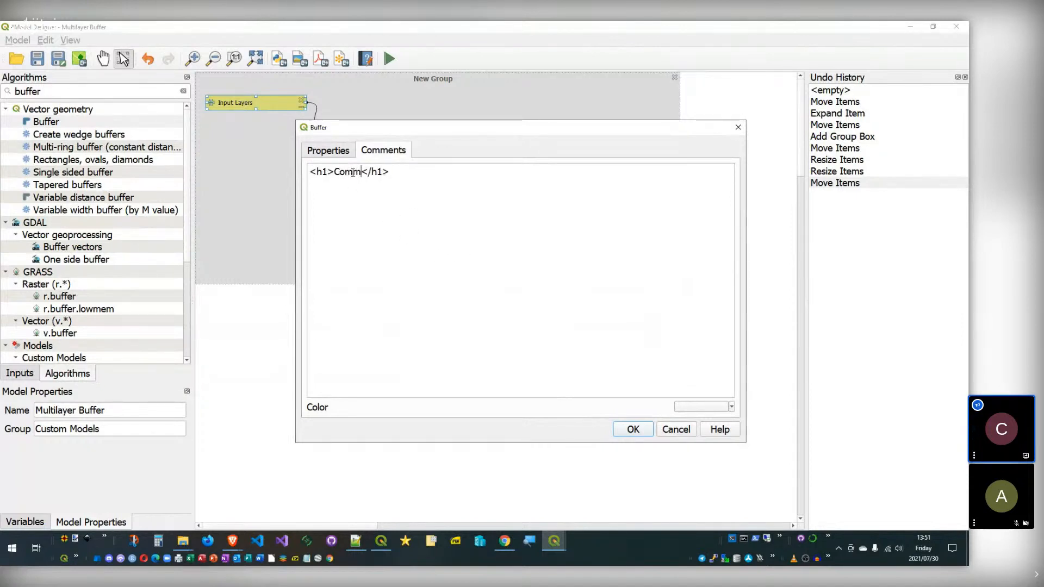
type("nt Infomr")
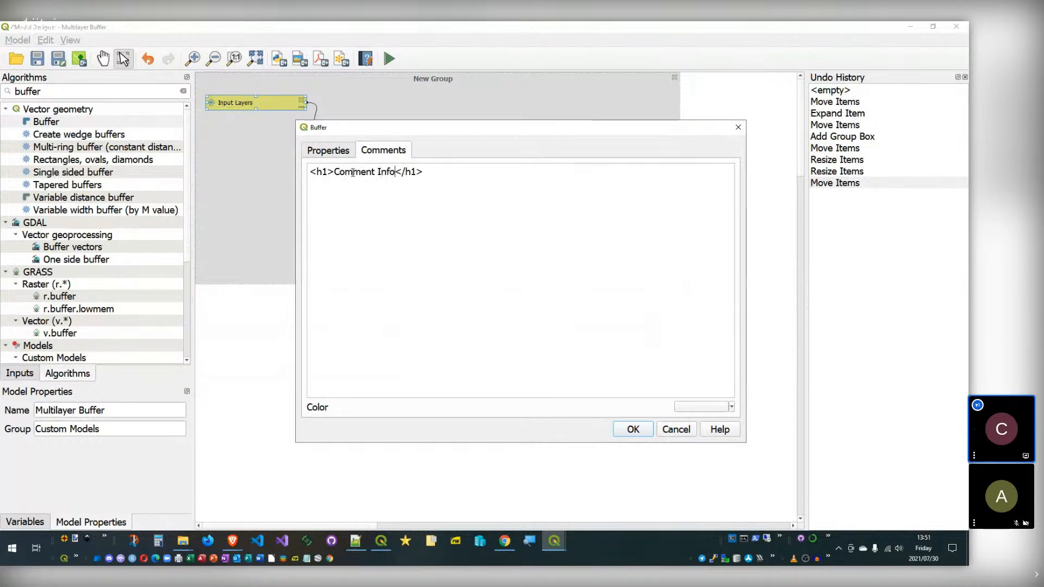
key("BackSpace")
key("BackSpace")
type("rmatuion")
key("Left")
key("Left")
key("Left")
key("BackSpace")
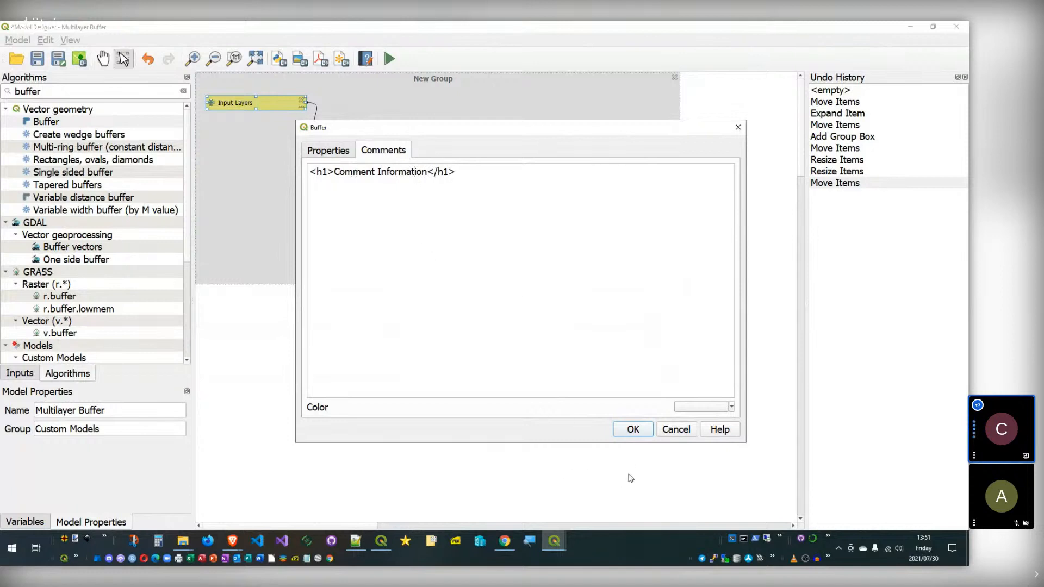
left_click(631, 429)
left_click_drag(450, 177, 527, 145)
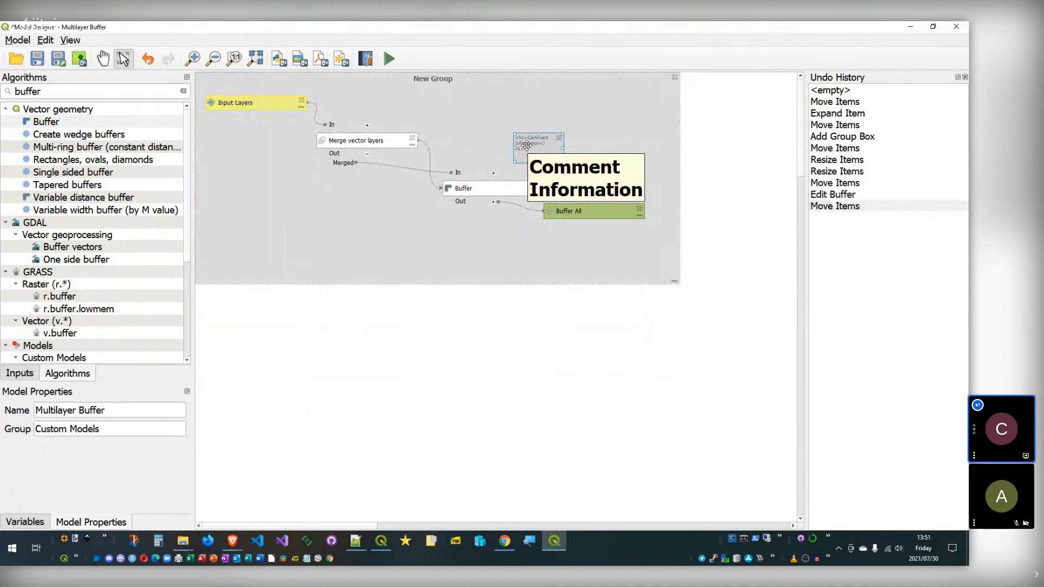
Step: Drag the Buffer comment to the New Group's top, enlarge it, and close the Model Designer
left_click(544, 313)
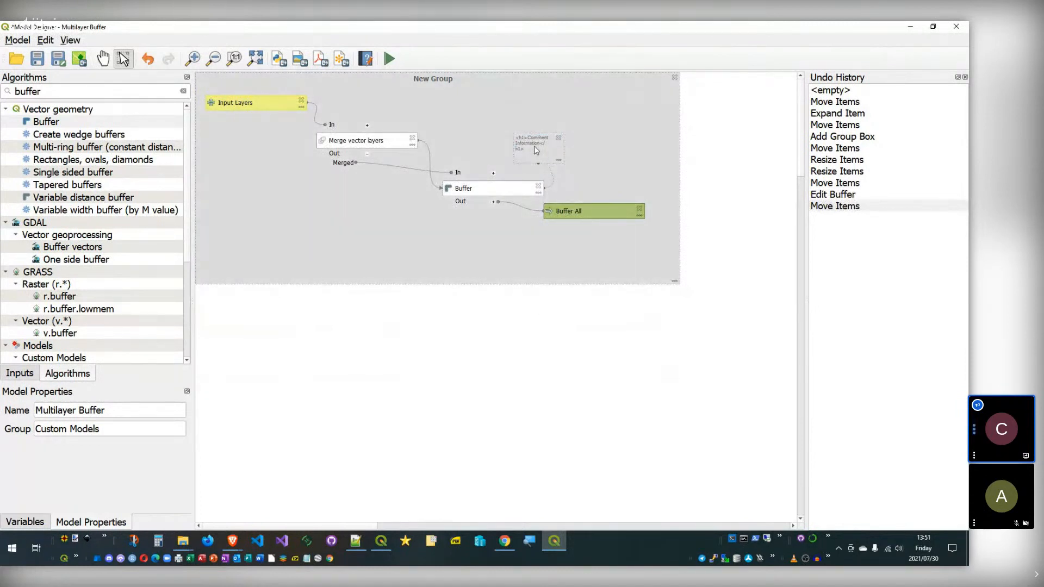
left_click_drag(534, 145, 603, 163)
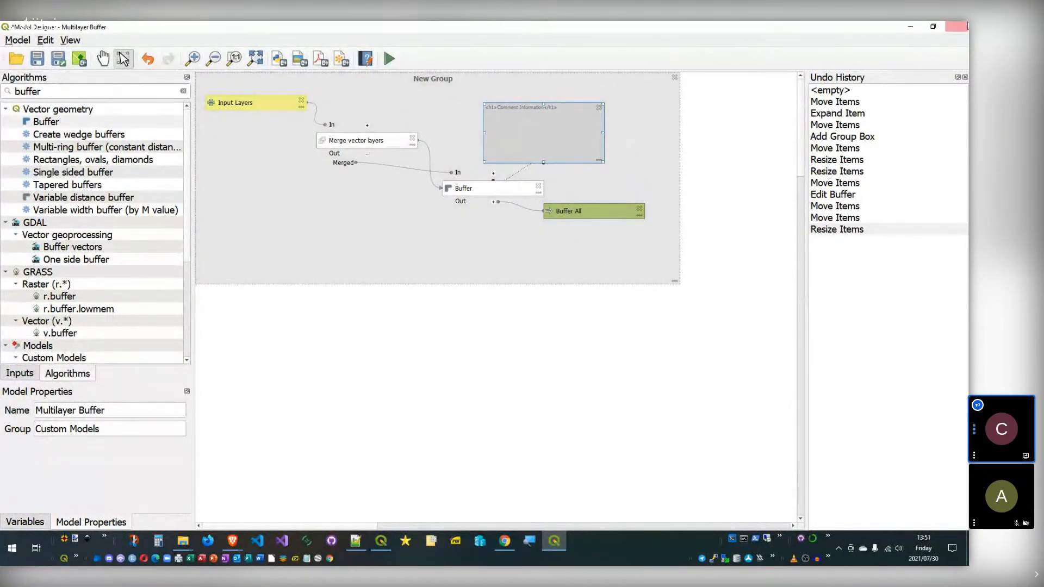
left_click(964, 26)
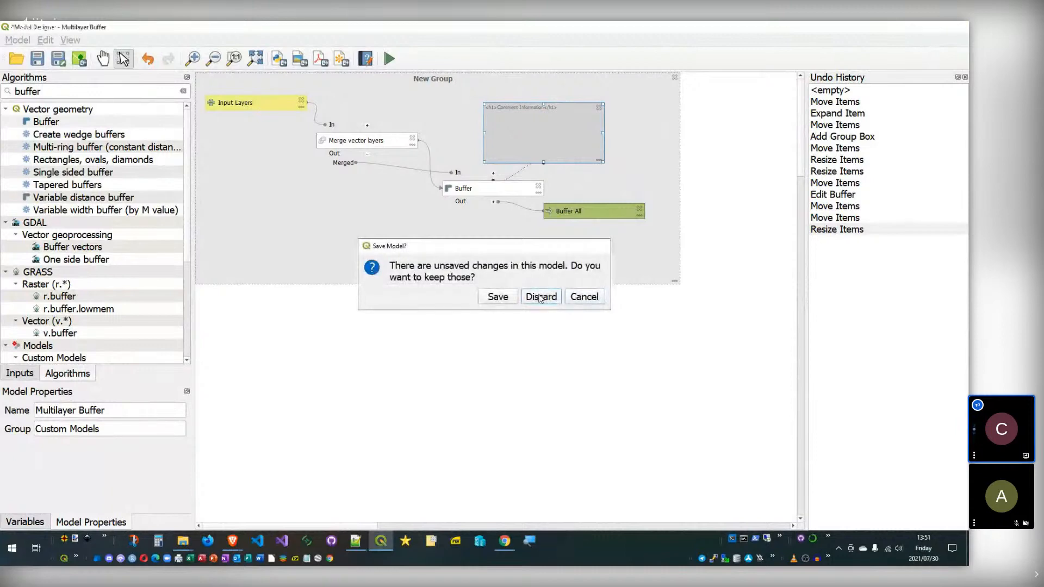
Step: Discard the unsaved Multilayer Buffer model changes
left_click(556, 298)
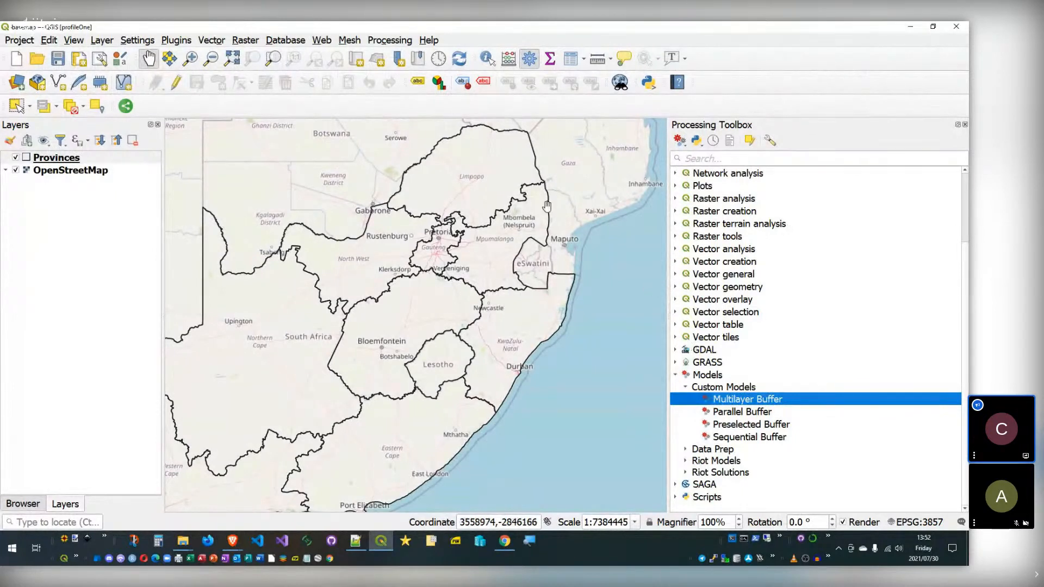
left_click(712, 140)
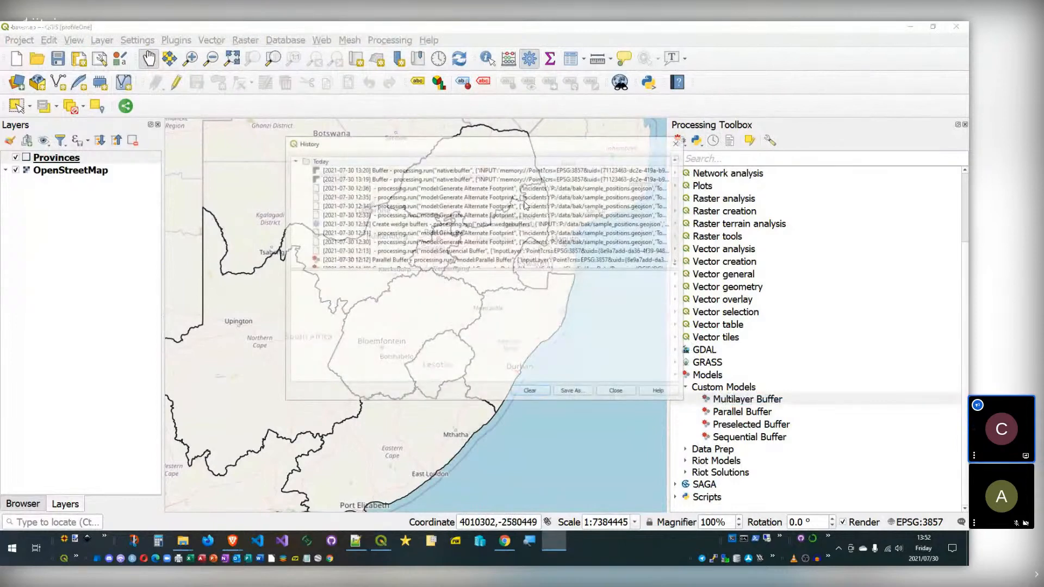
scroll(383, 243, "down", 1)
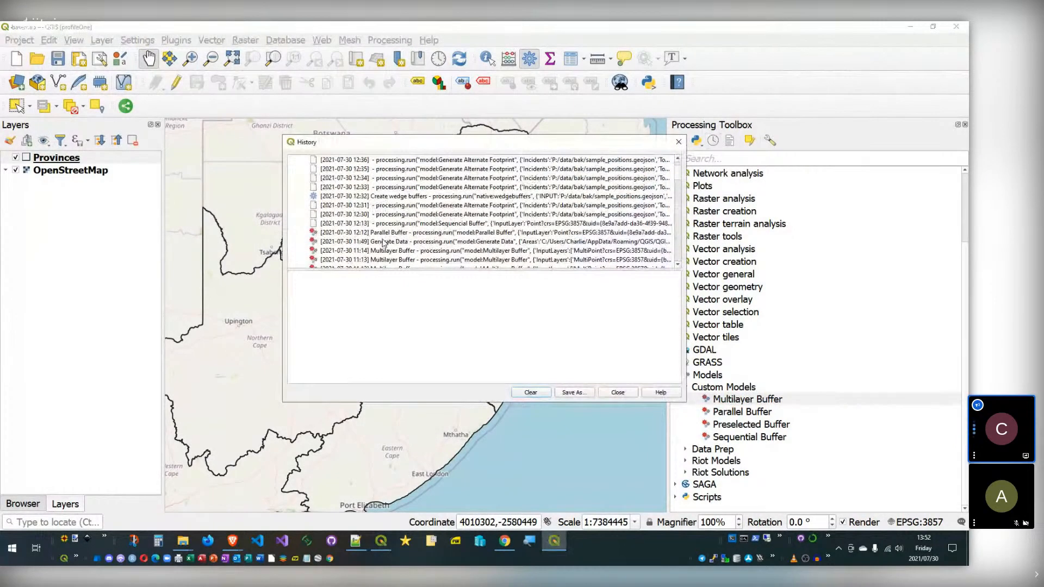
left_click(384, 234)
left_click(370, 197)
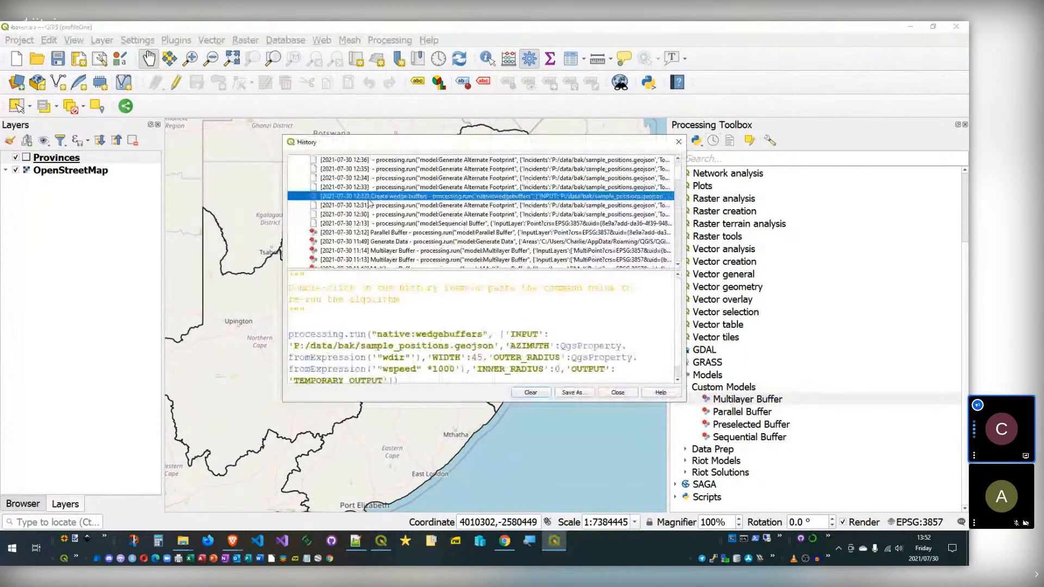
left_click(622, 397)
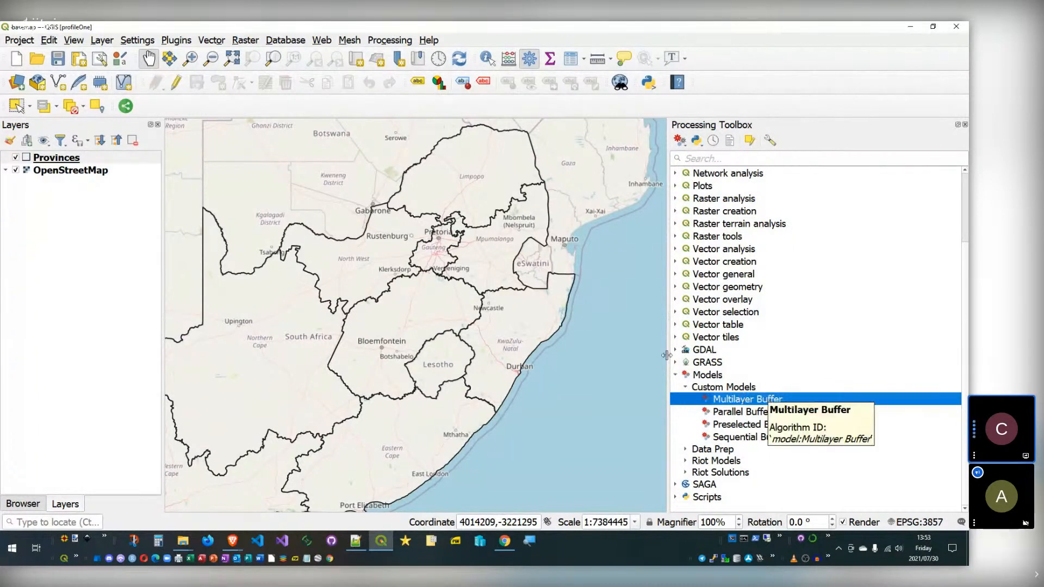
Step: Go to the Variables page of Settings > Options
left_click(137, 40)
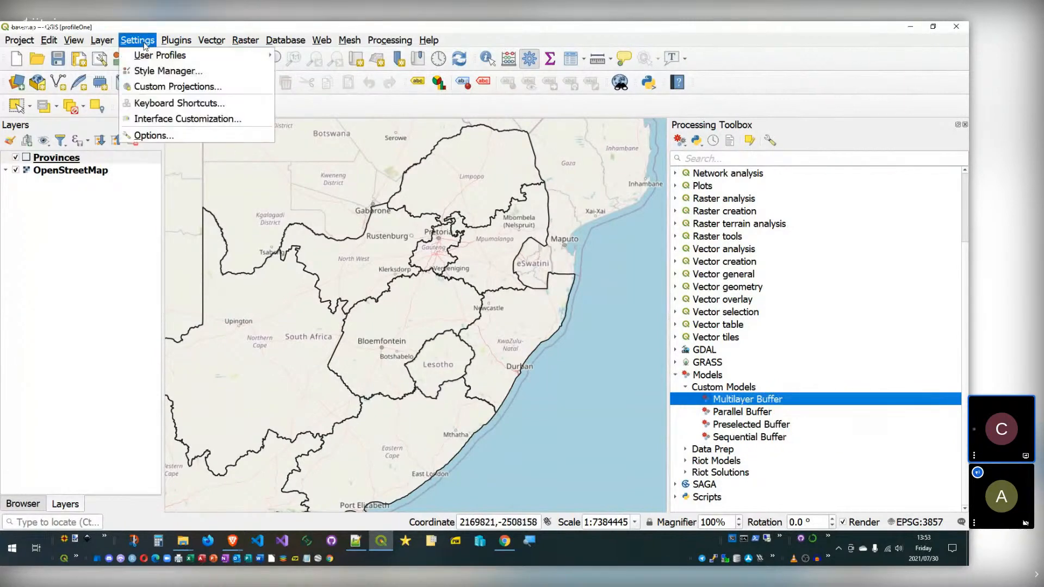
mouse_move(171, 40)
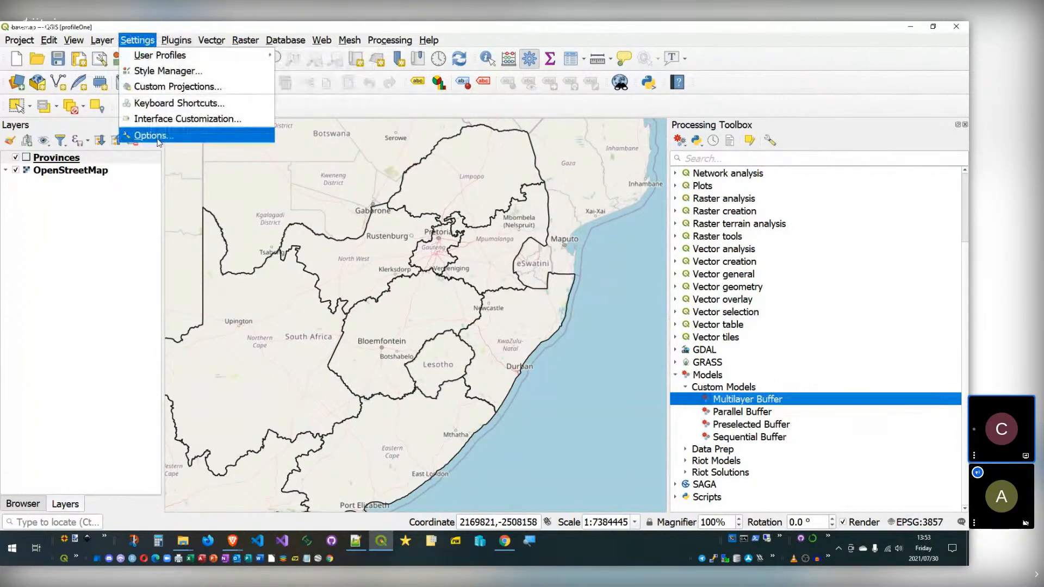
left_click(161, 136)
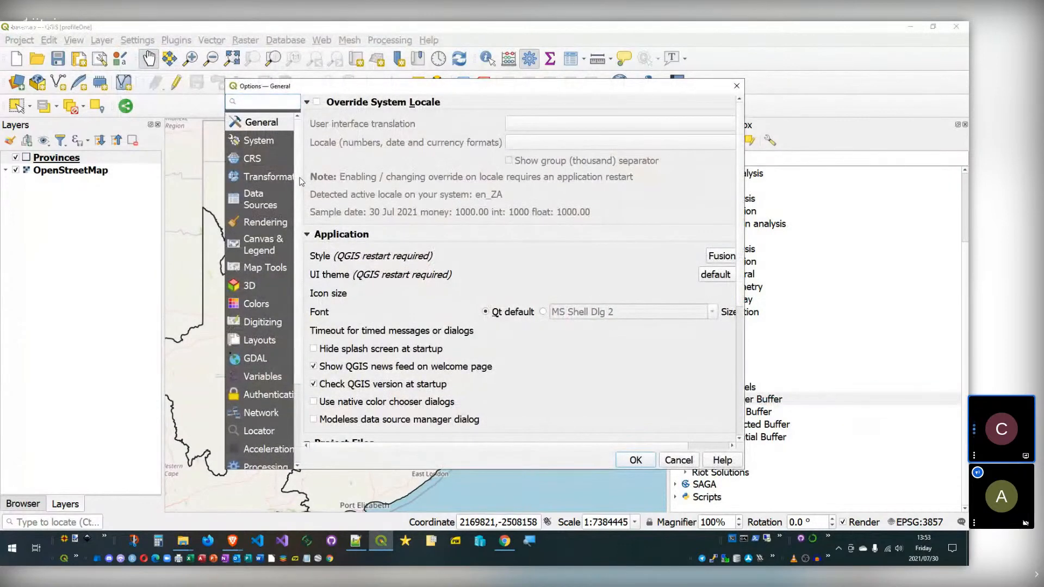
scroll(298, 179, "down", 2)
left_click_drag(305, 194, 417, 194)
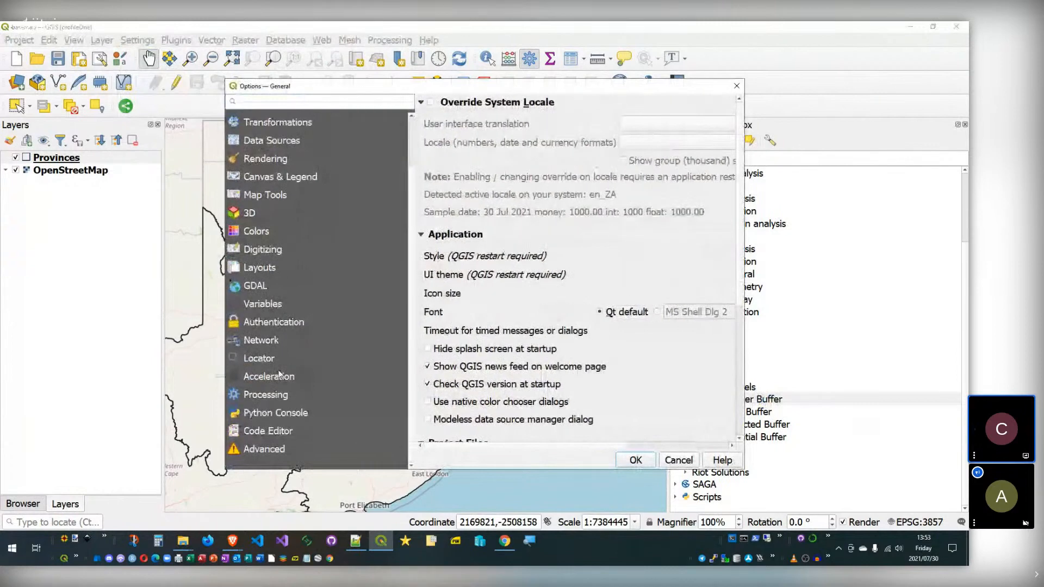
scroll(281, 380, "up", 1)
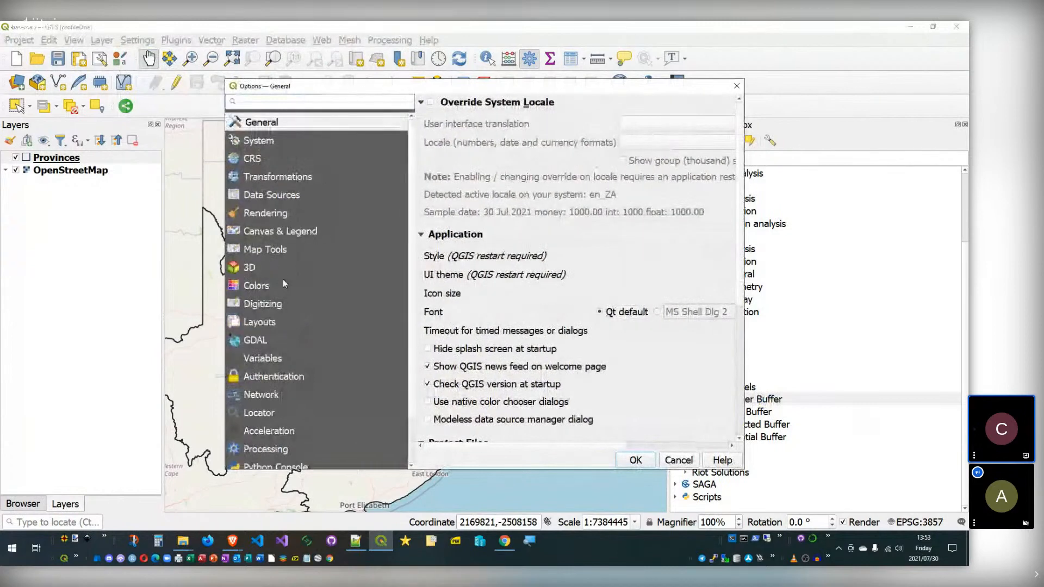
scroll(288, 311, "down", 1)
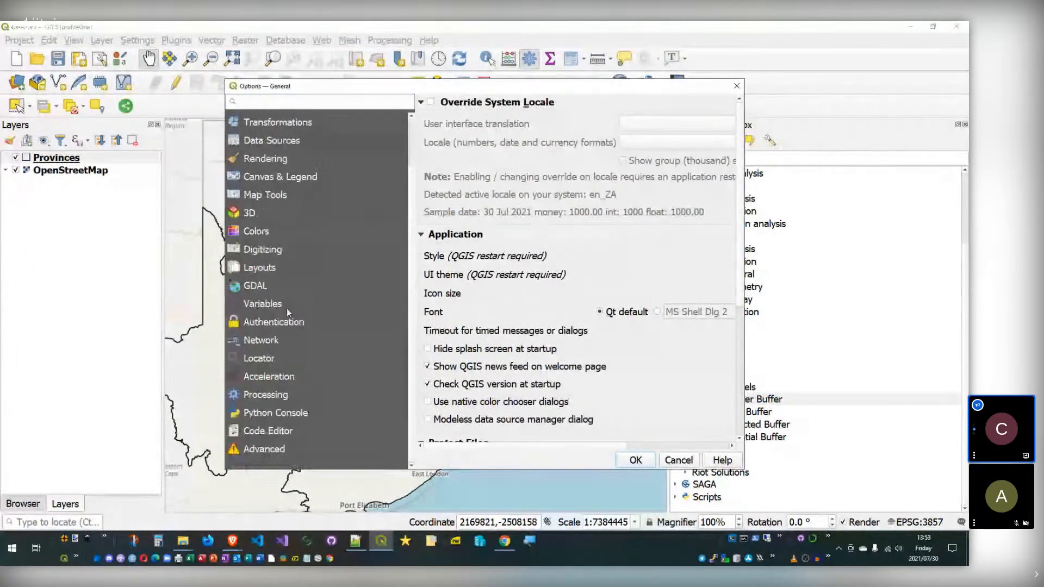
left_click(280, 306)
Step: Add global variable my_name with a made-up name as its value and save the options
left_click(710, 435)
type("my)")
key("BackSpace")
type("_name")
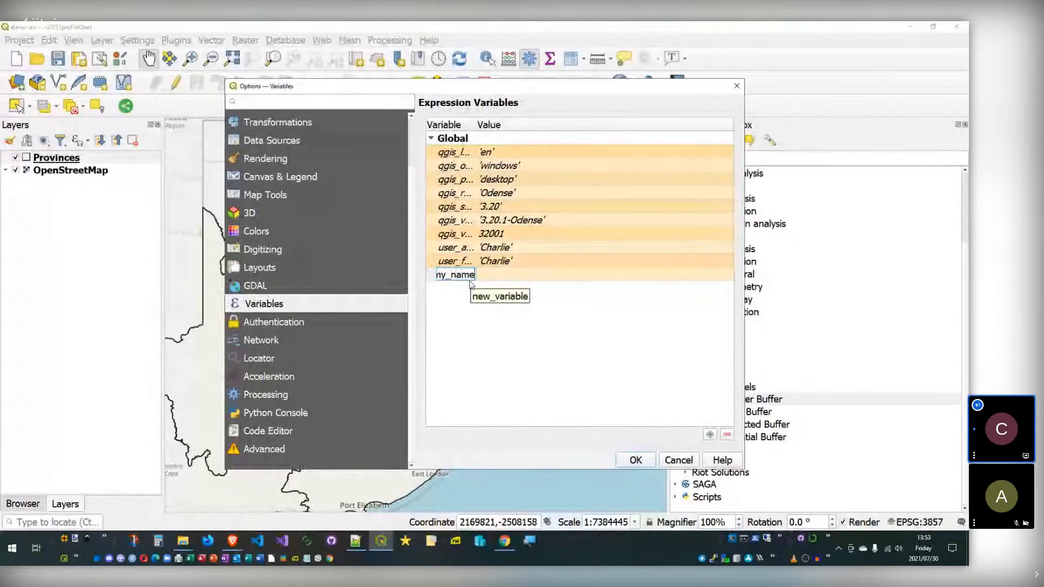
key("Return")
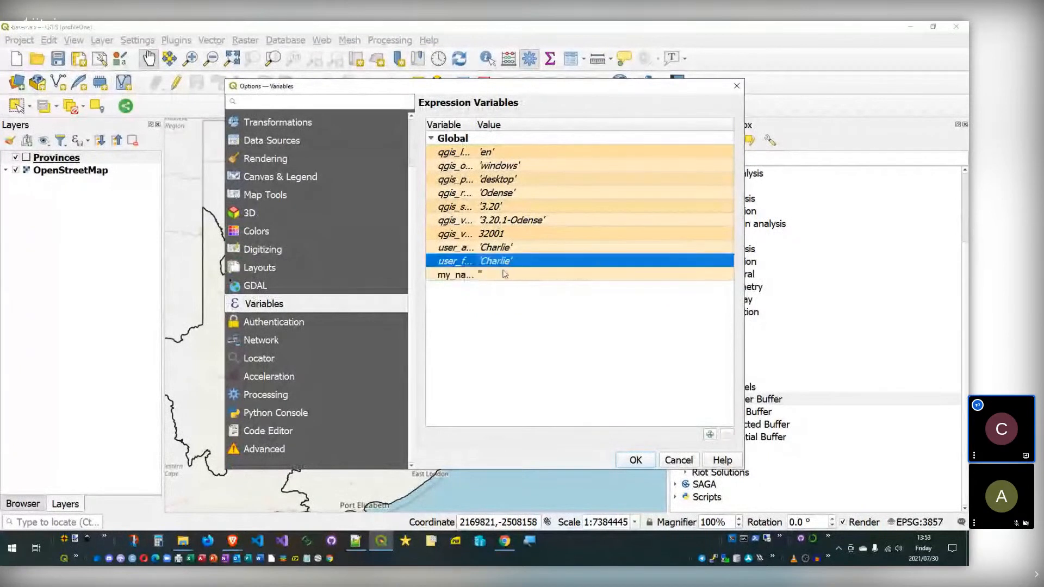
type("Magical Yet")
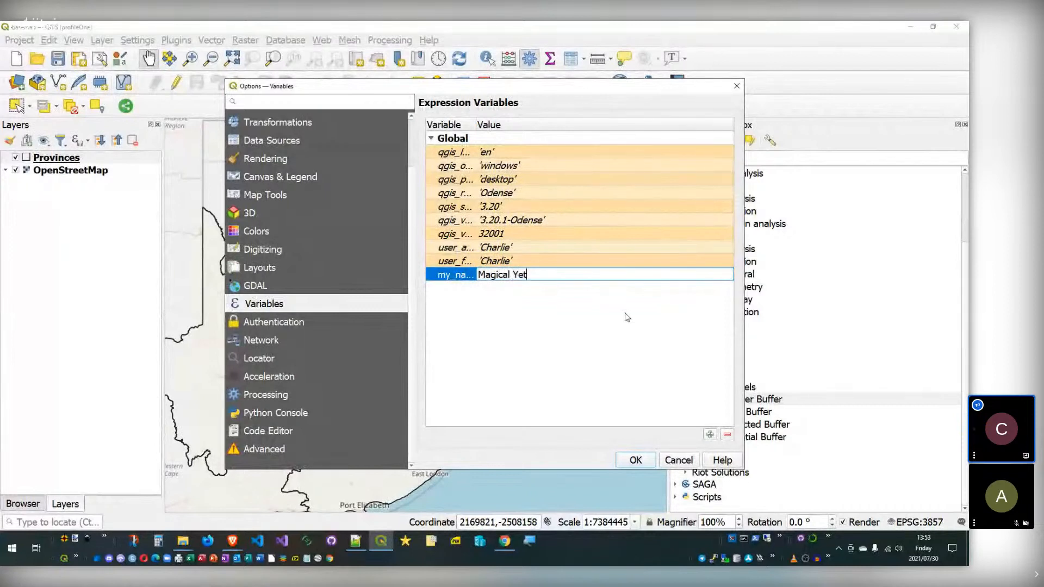
type("iman")
key("Return")
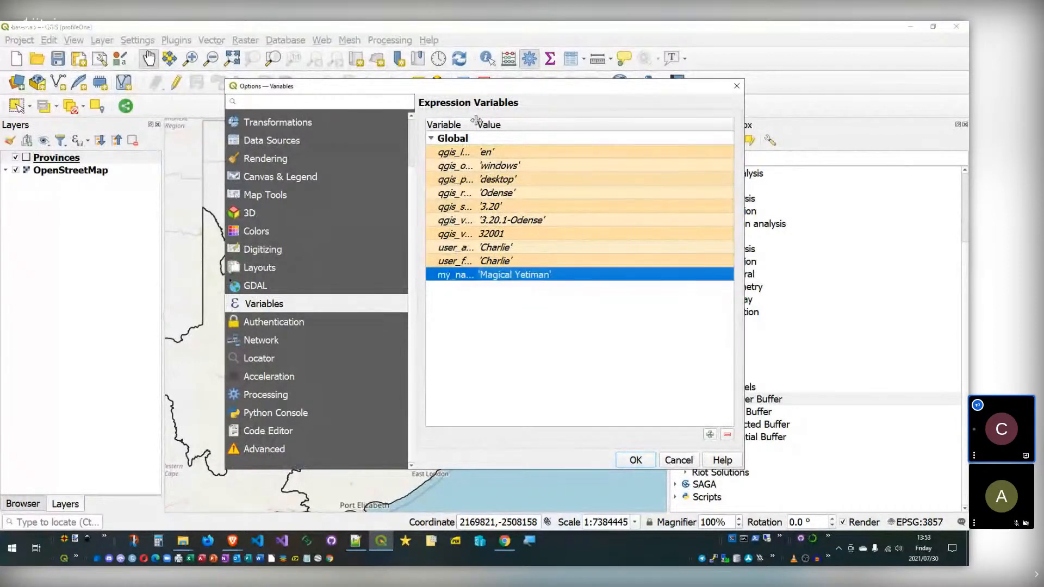
left_click_drag(478, 122, 532, 122)
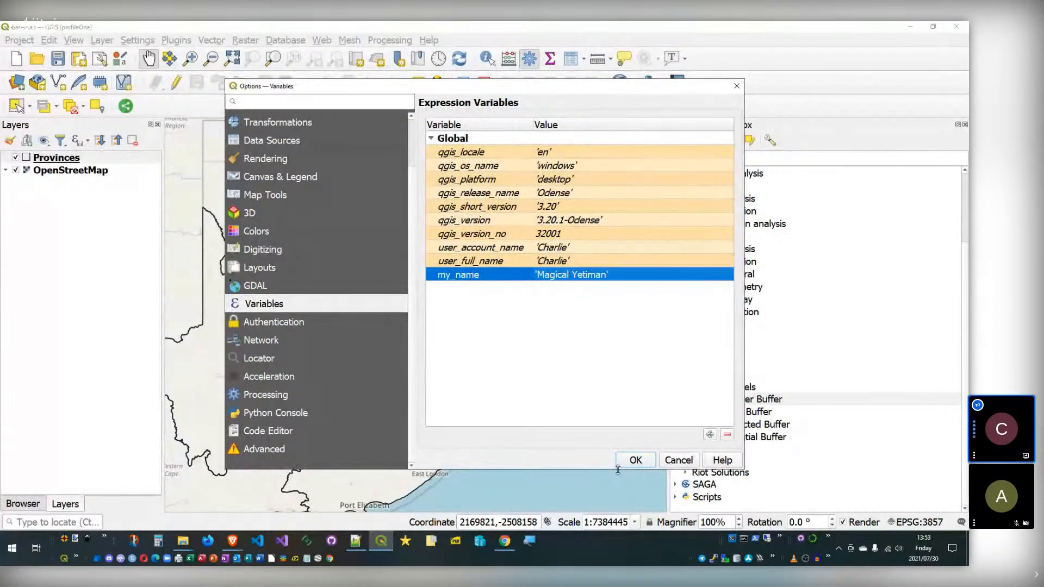
double_click(497, 275)
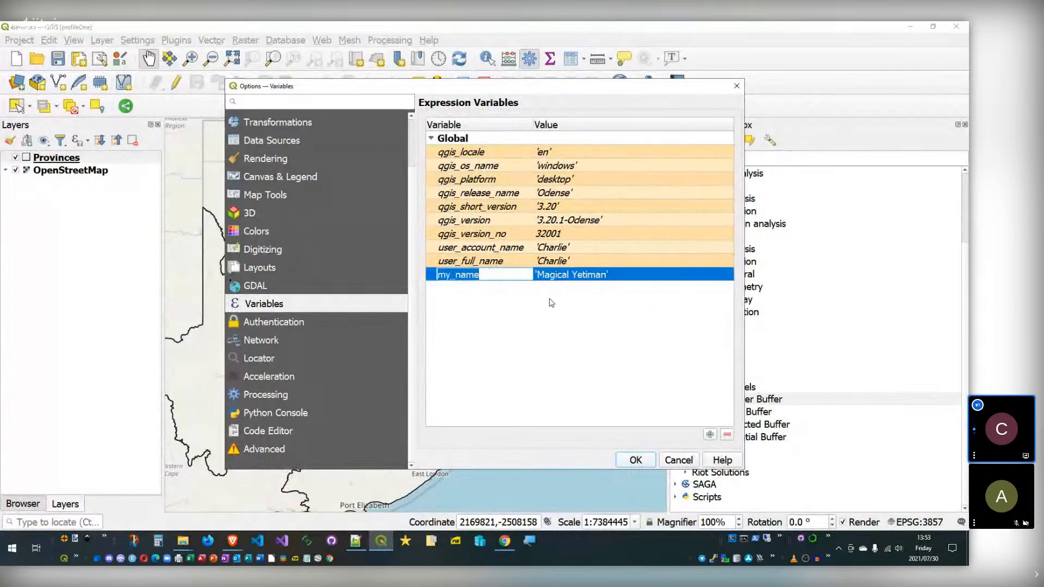
left_click(645, 464)
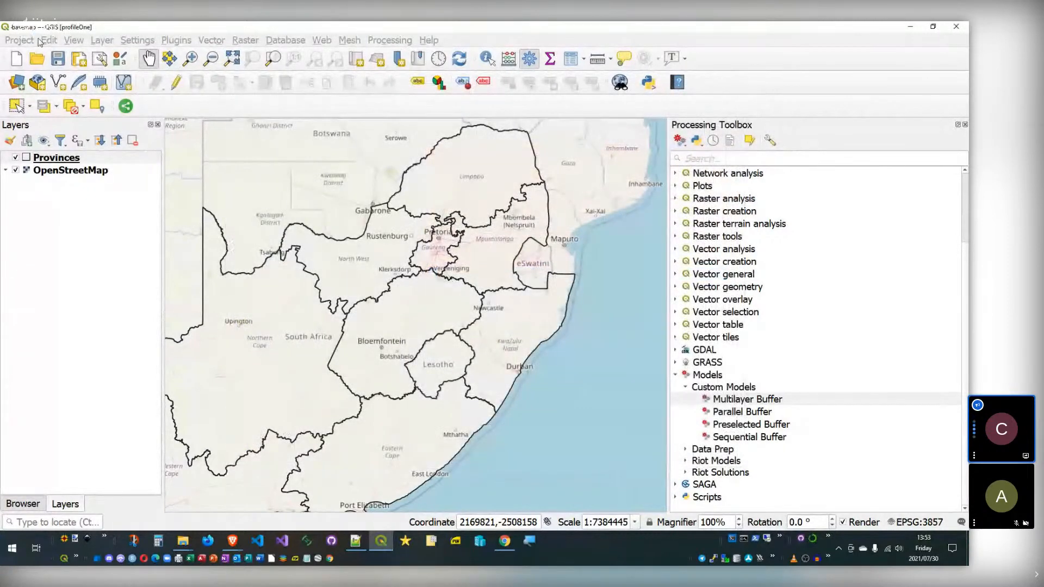
Step: In Project Properties > Variables, create variable your_name with value 'Flower Power' and apply
key("ctrl+shift+p")
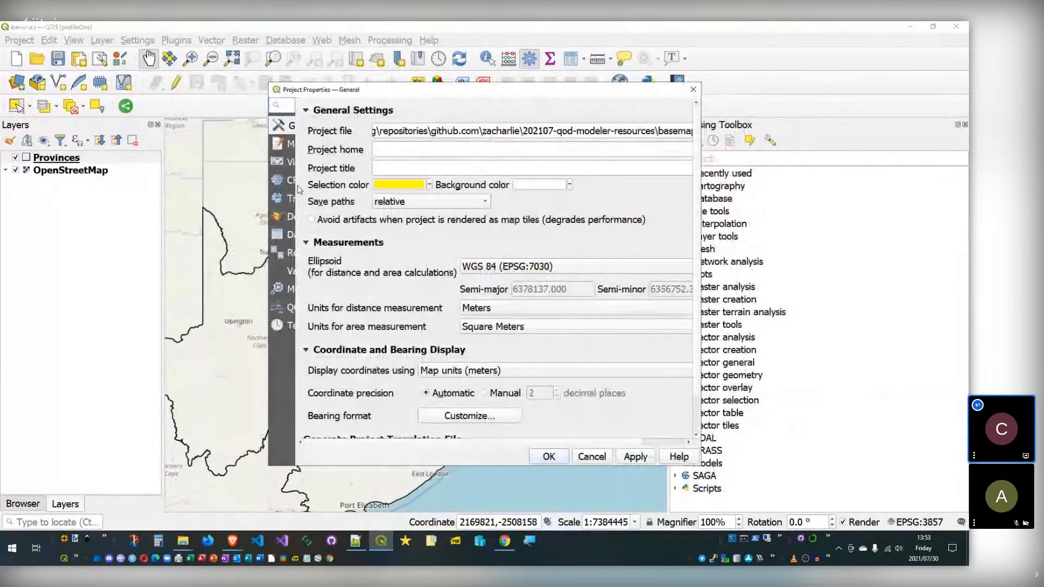
left_click_drag(269, 332, 145, 322)
left_click_drag(174, 283, 249, 279)
left_click(186, 271)
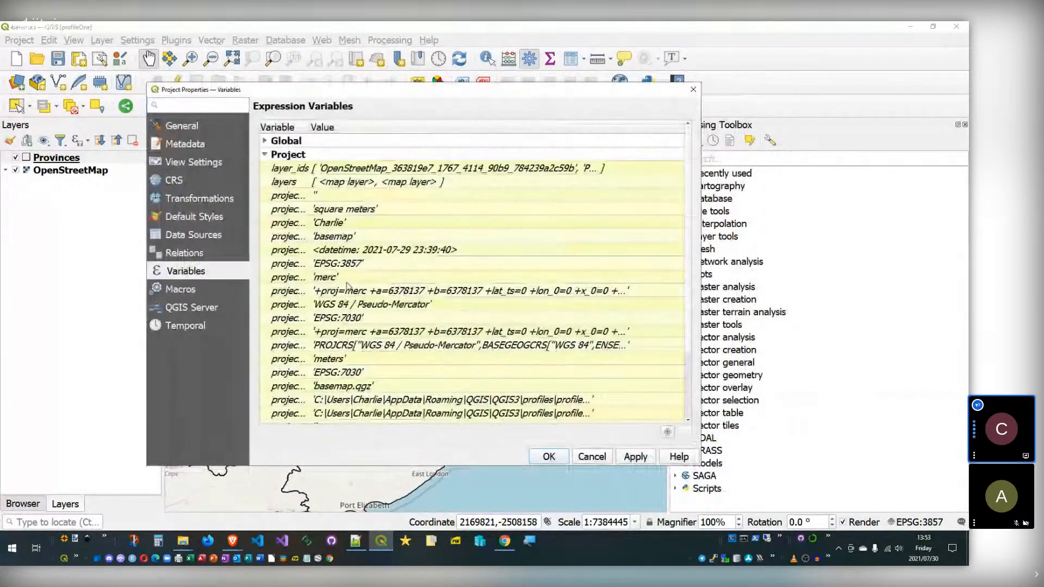
left_click(667, 432)
type("your_name")
key("Return")
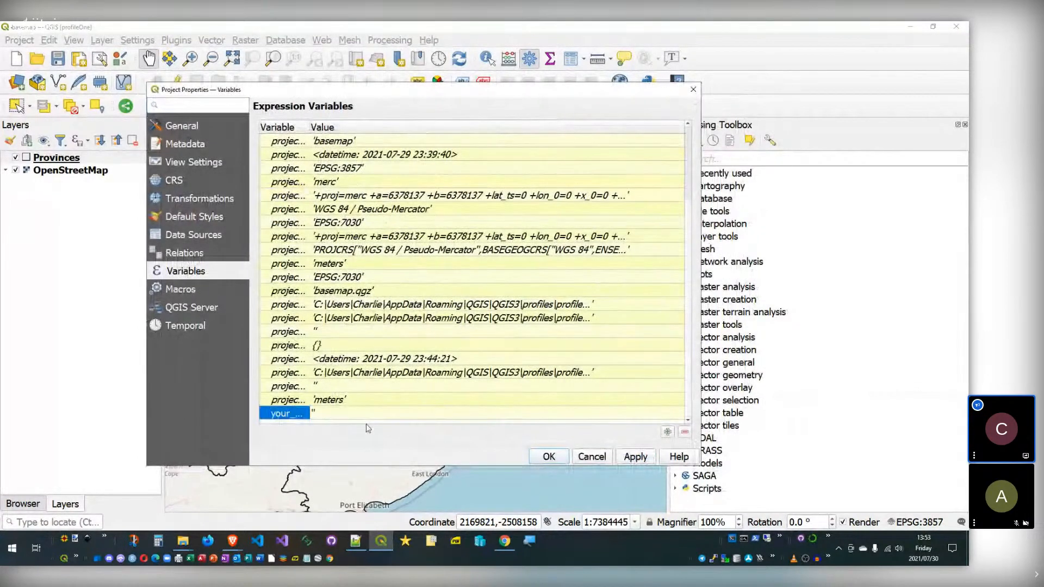
double_click(374, 414)
type("Flower ")
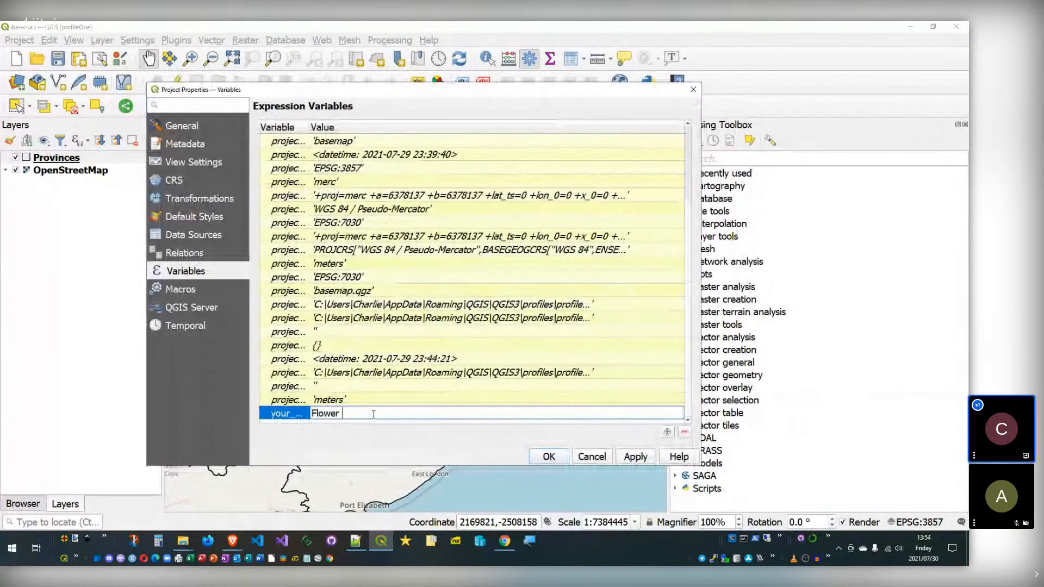
type("Power")
left_click(550, 456)
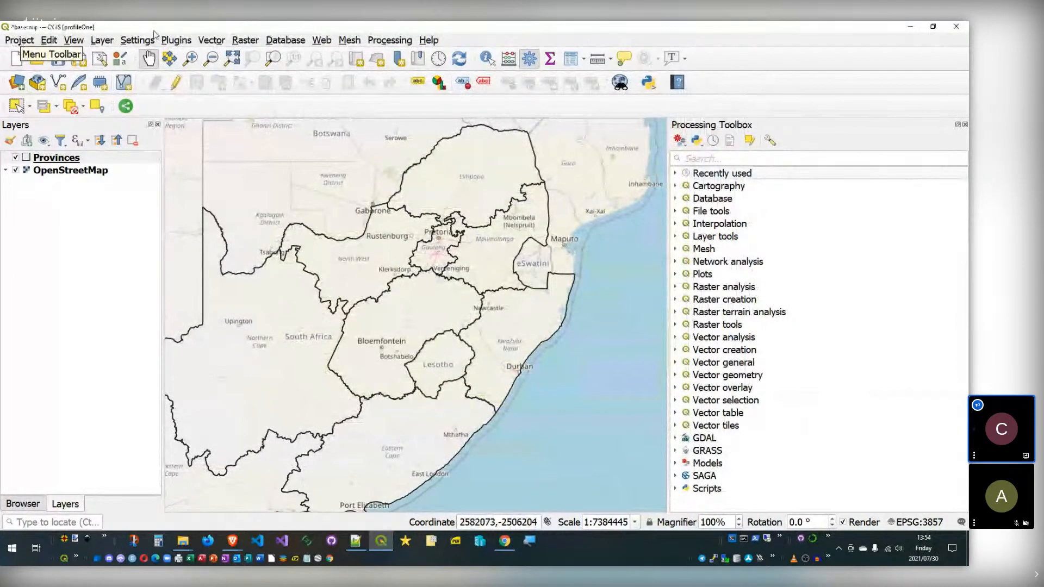
Step: Expand Models > Custom Models and open Parallel Buffer in Model Designer, showing its variables panel
left_click(676, 463)
scroll(685, 468, "down", 1)
left_click(685, 446)
scroll(707, 429, "down", 2)
left_click(736, 402)
right_click(732, 401)
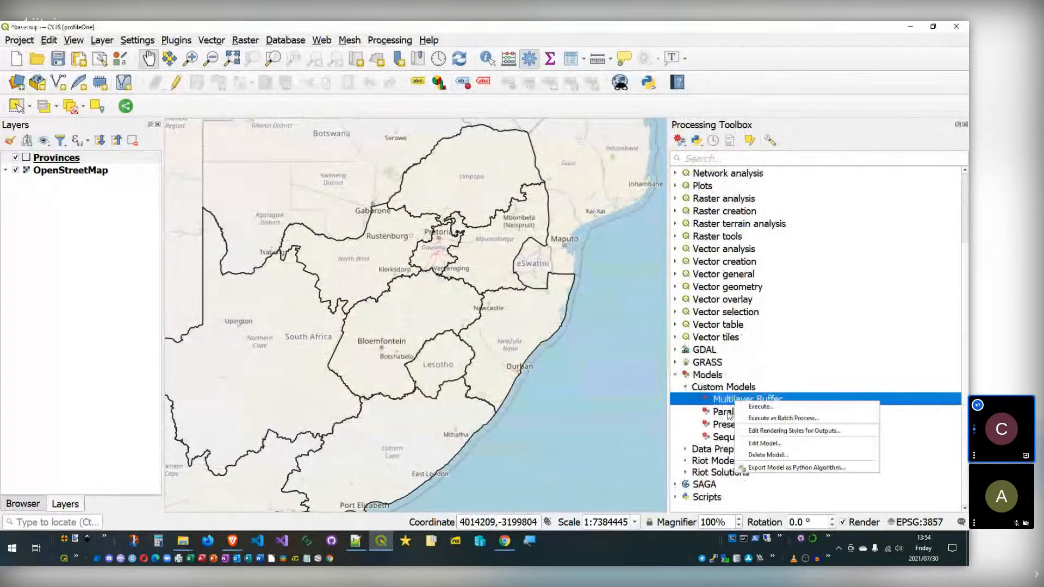
right_click(727, 412)
left_click(757, 453)
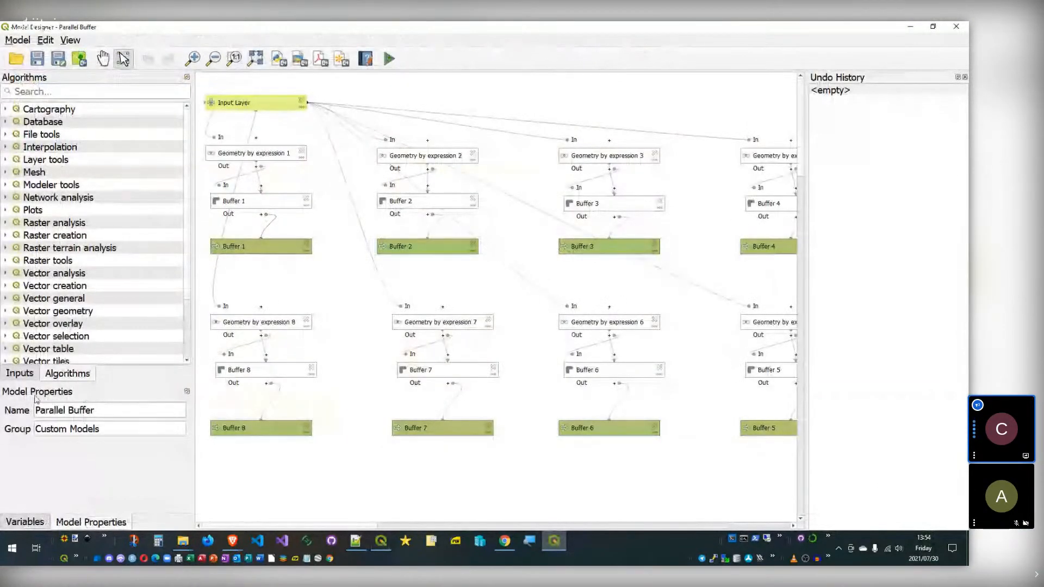
left_click(43, 524)
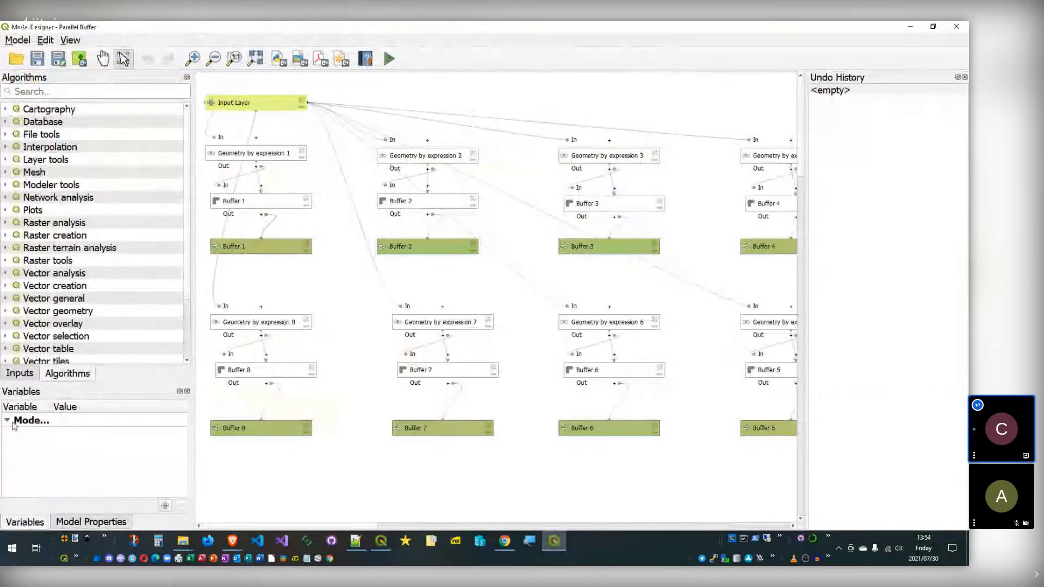
Step: Switch Buffer 1's distance to a pre-calculated value and open its expression builder
double_click(260, 201)
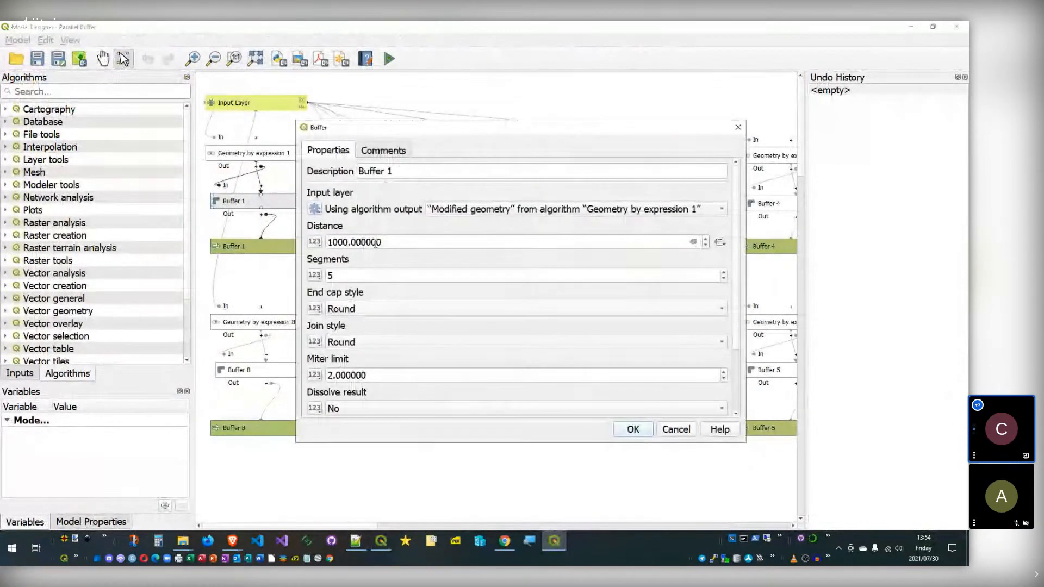
left_click(314, 243)
left_click(359, 272)
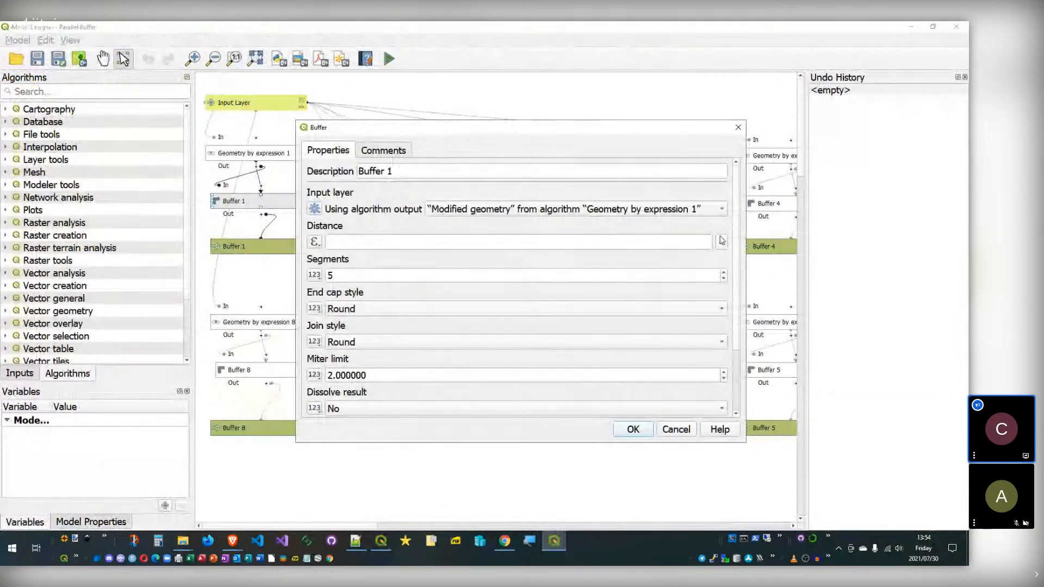
left_click(720, 243)
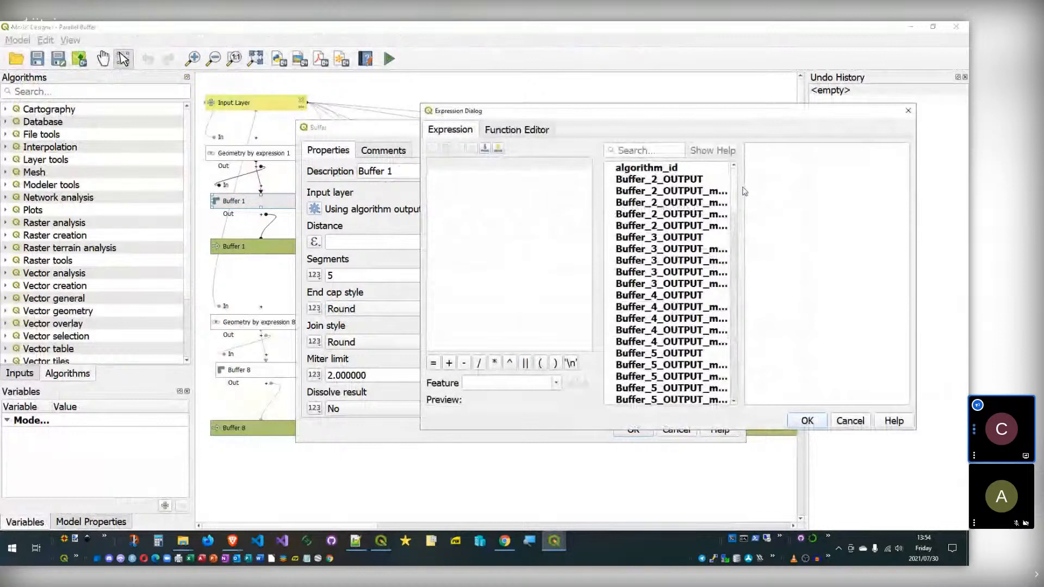
Step: Widen the expression builder, read the parameter function help, and expand the Variables group
left_click_drag(738, 191, 805, 189)
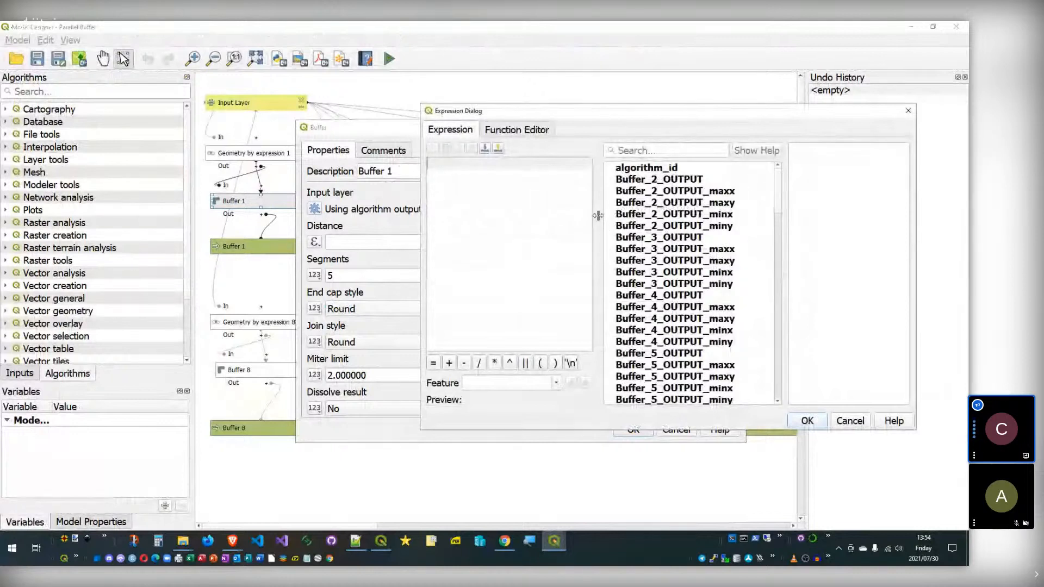
left_click_drag(600, 219, 587, 217)
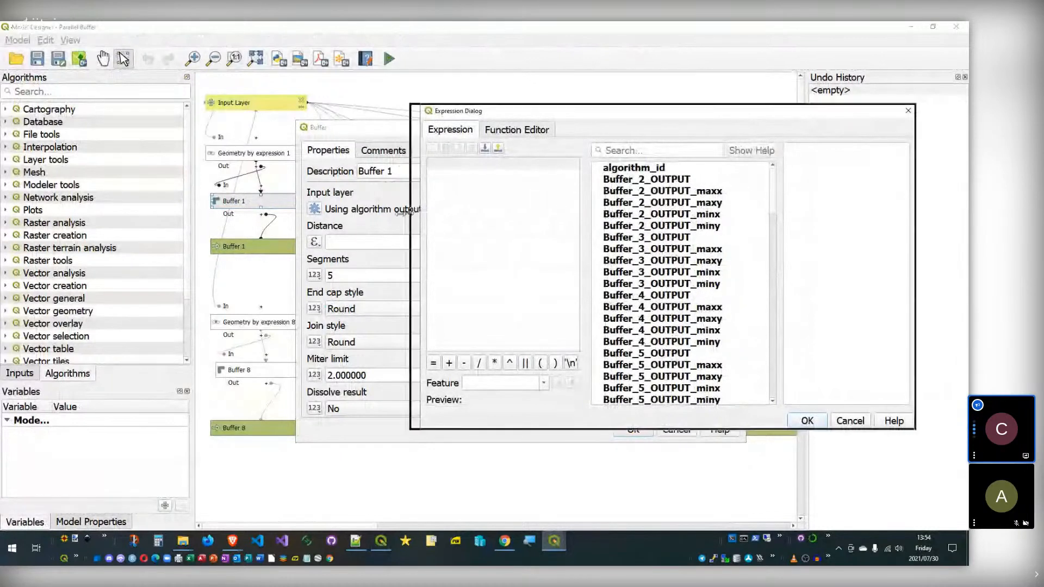
left_click_drag(422, 215, 369, 214)
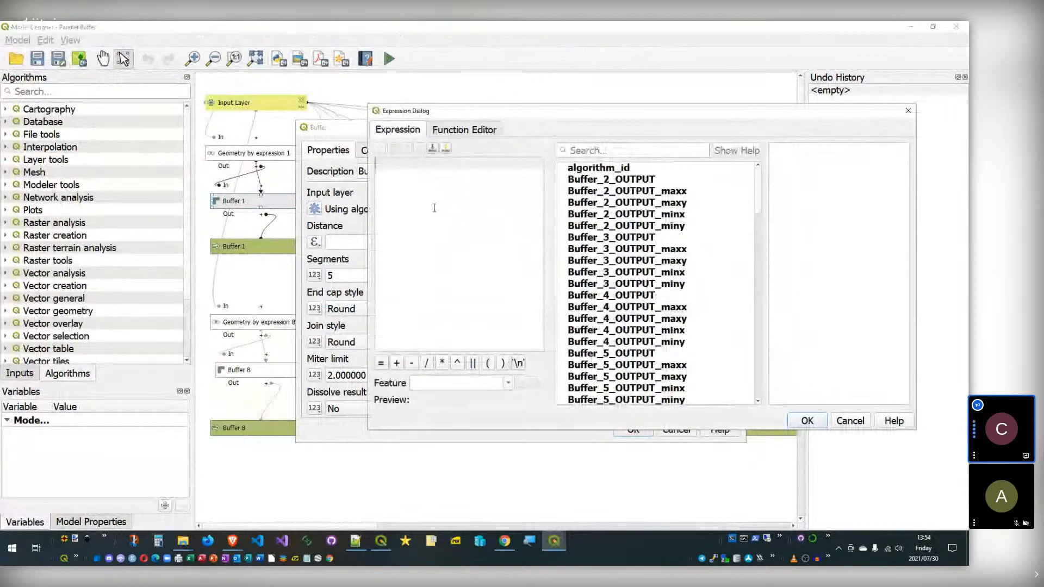
scroll(629, 248, "down", 8)
scroll(629, 248, "up", 8)
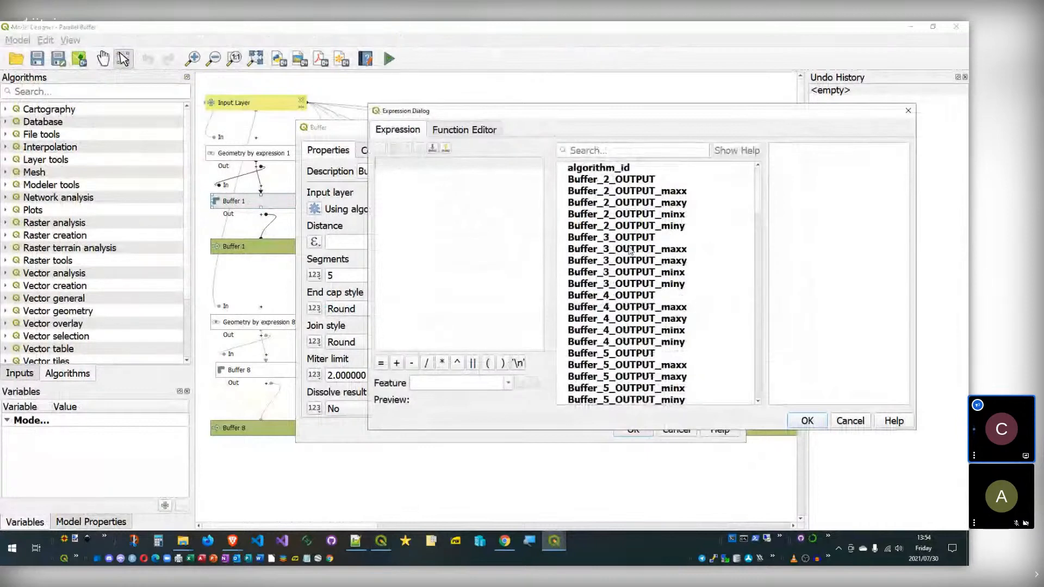
scroll(631, 248, "down", 20)
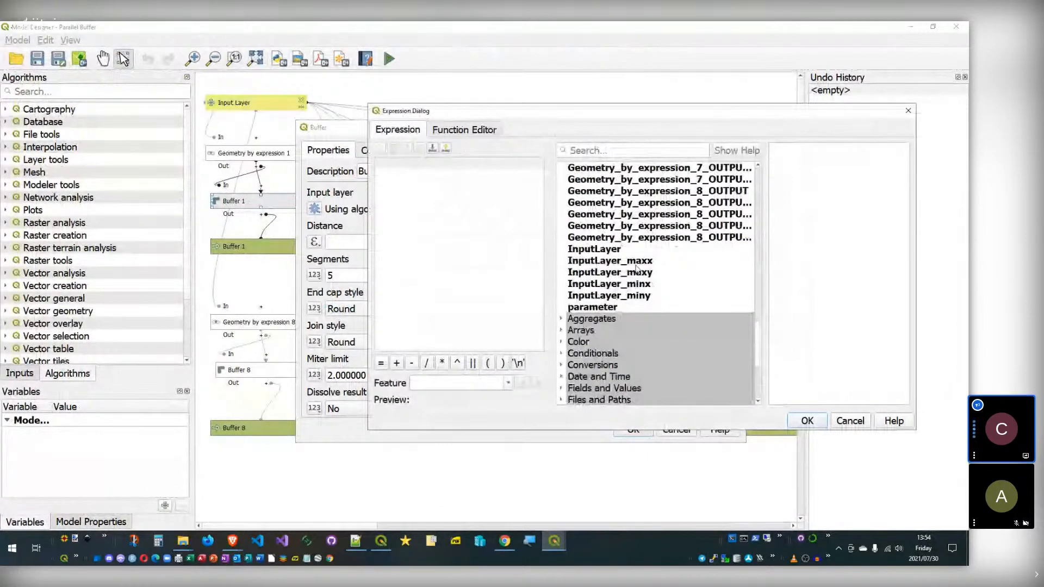
left_click(633, 307)
scroll(637, 293, "up", 5)
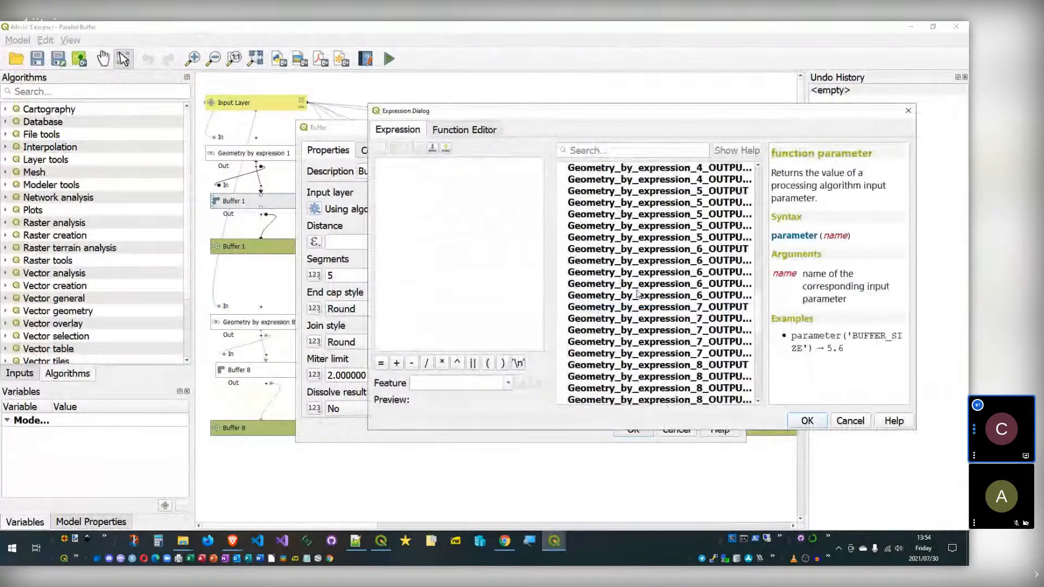
scroll(638, 294, "down", 10)
left_click(562, 377)
scroll(597, 351, "down", 3)
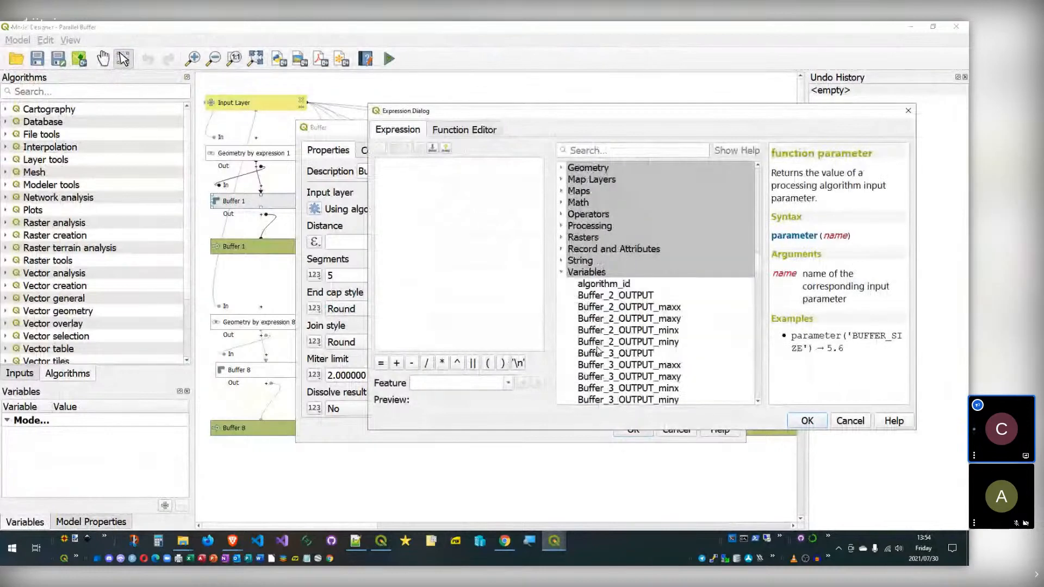
scroll(597, 349, "down", 14)
scroll(758, 262, "up", 15)
left_click_drag(759, 265, 763, 366)
left_click(599, 308)
scroll(657, 296, "down", 7)
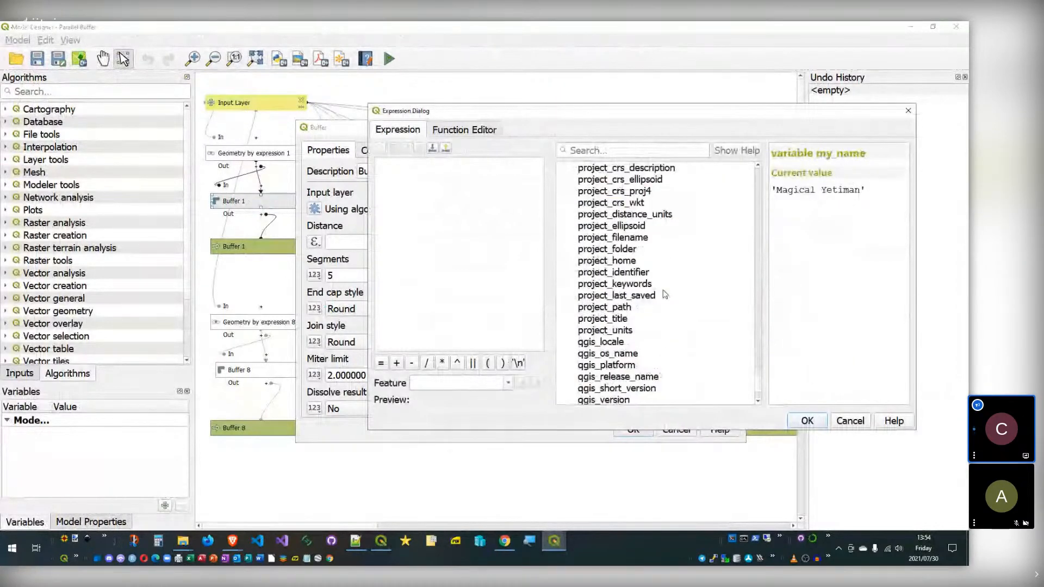
scroll(663, 295, "down", 2)
scroll(659, 296, "up", 5)
left_click_drag(759, 374, 763, 181)
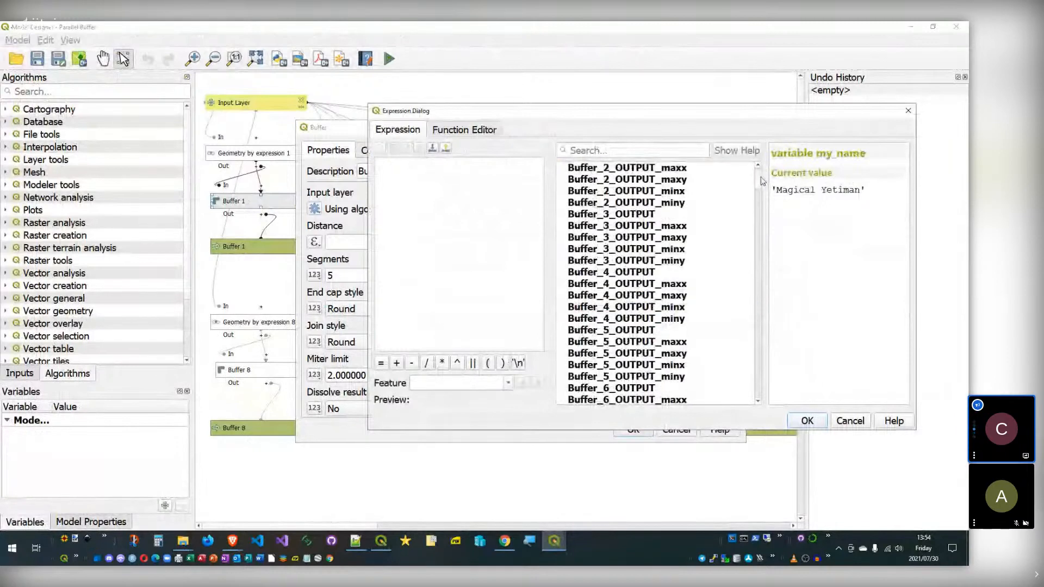
scroll(763, 181, "up", 1)
left_click(604, 179)
double_click(598, 167)
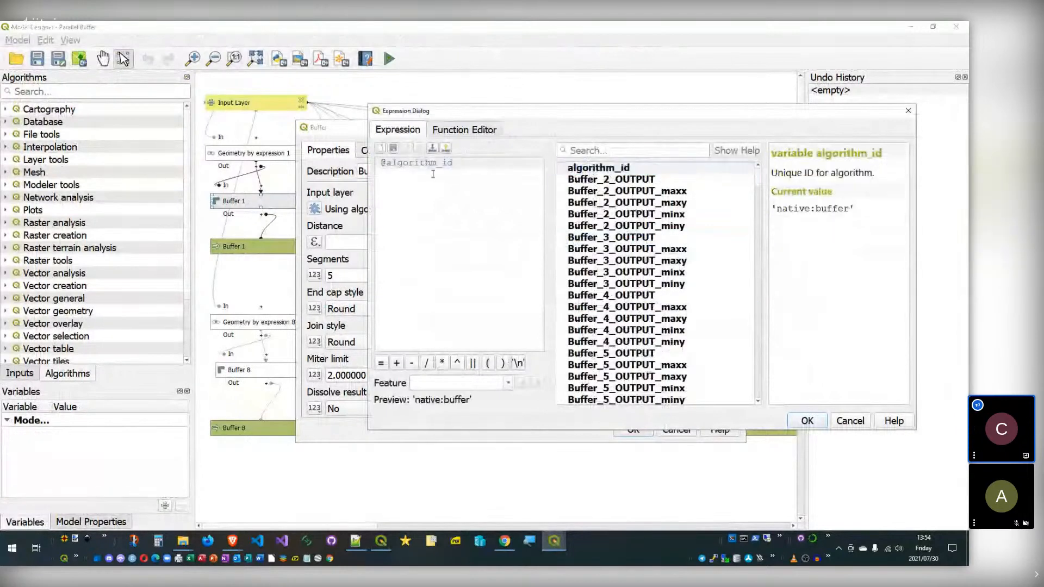
key("ctrl+a")
key("BackSpace")
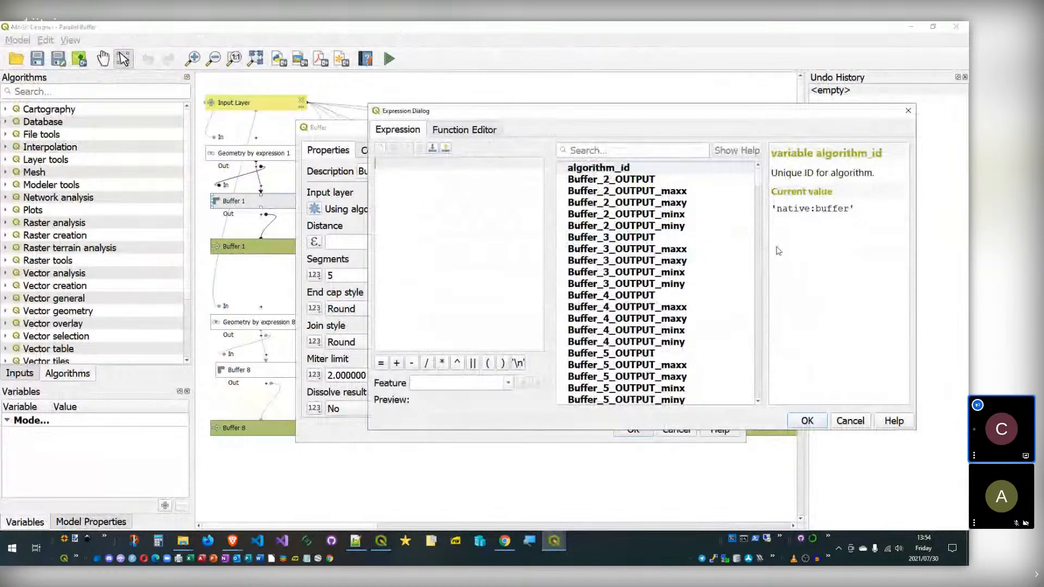
left_click(759, 180)
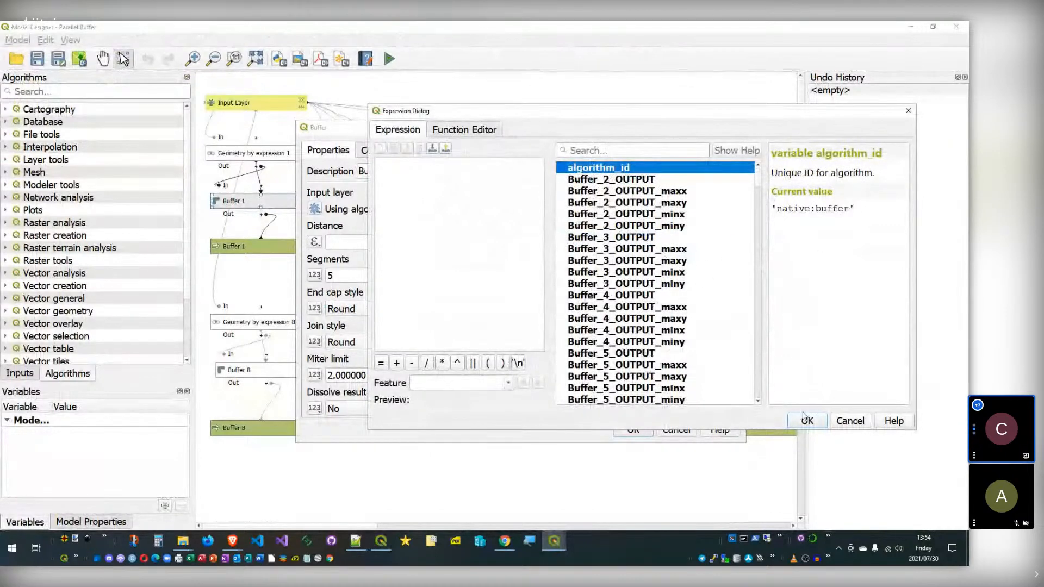
left_click_drag(759, 180, 755, 402)
double_click(603, 376)
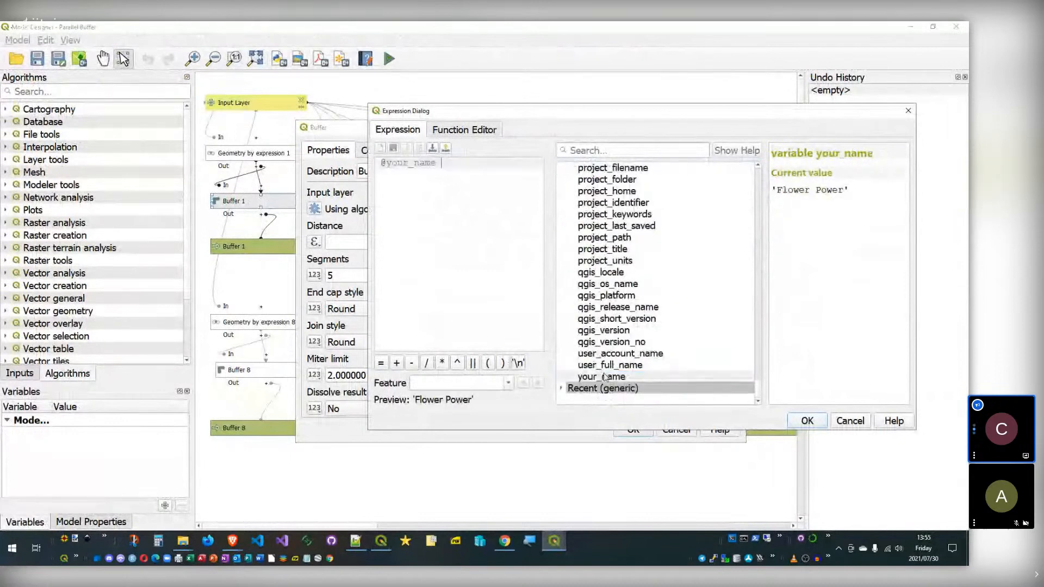
left_click_drag(459, 172, 331, 162)
left_click(458, 169)
left_click_drag(458, 170, 321, 145)
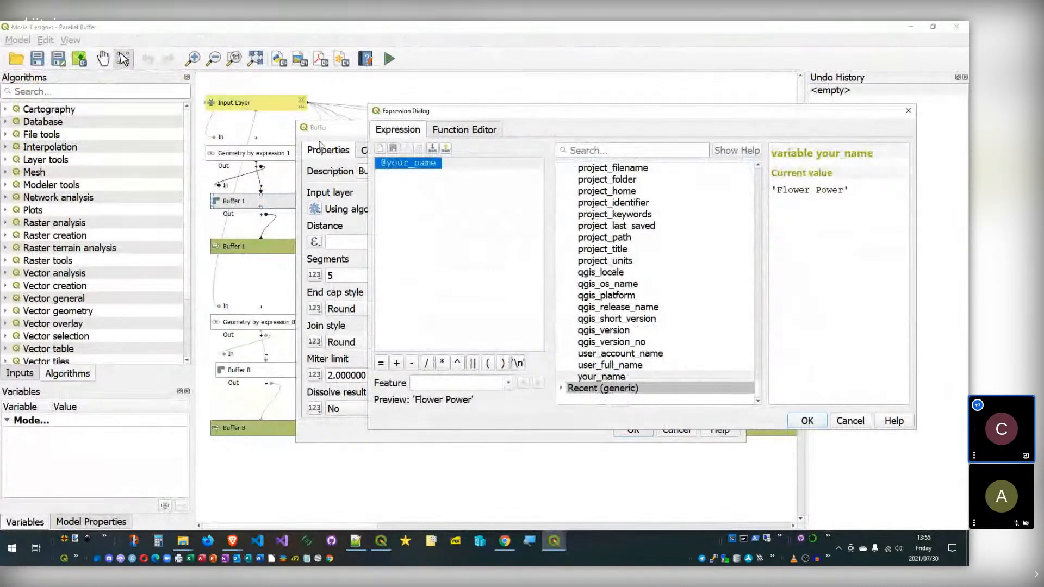
left_click(467, 177)
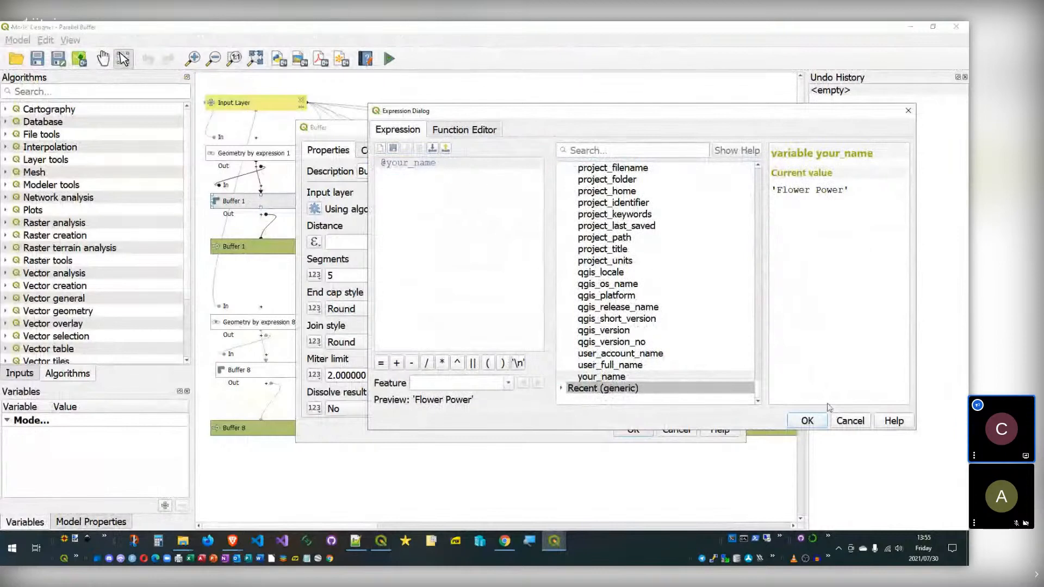
left_click(853, 423)
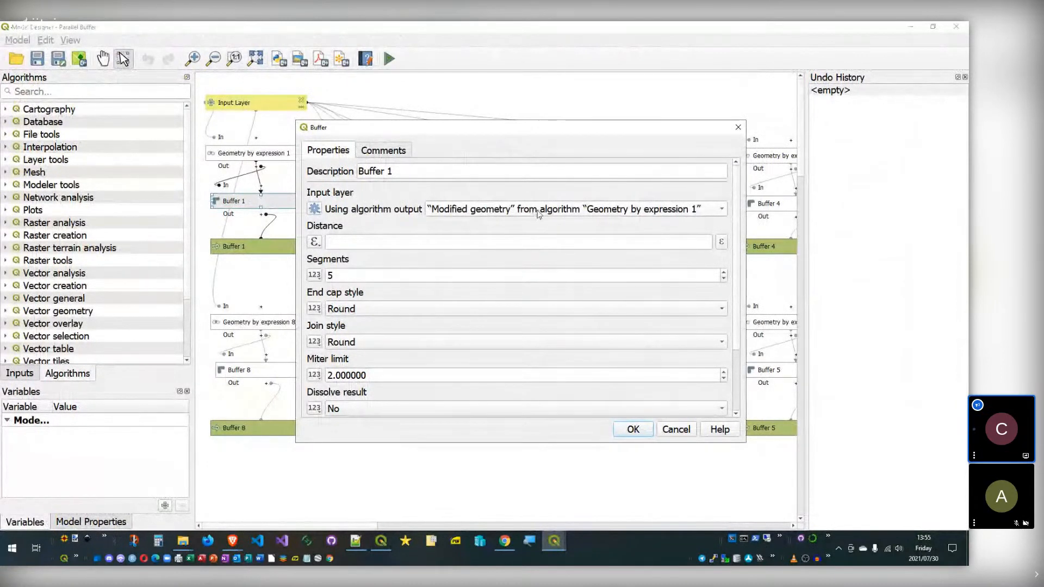
Step: Paste copies of Geometry by expression 1 and the geometry/Buffer 2 group at the model's top
left_click(676, 429)
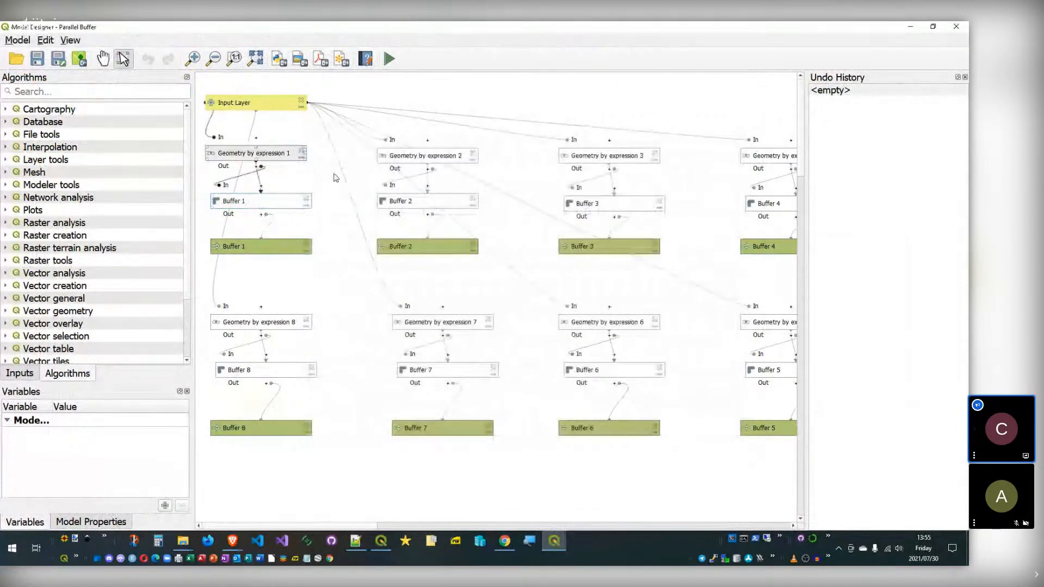
key("ctrl+v")
left_click_drag(391, 191, 408, 75)
scroll(428, 179, "right", 2)
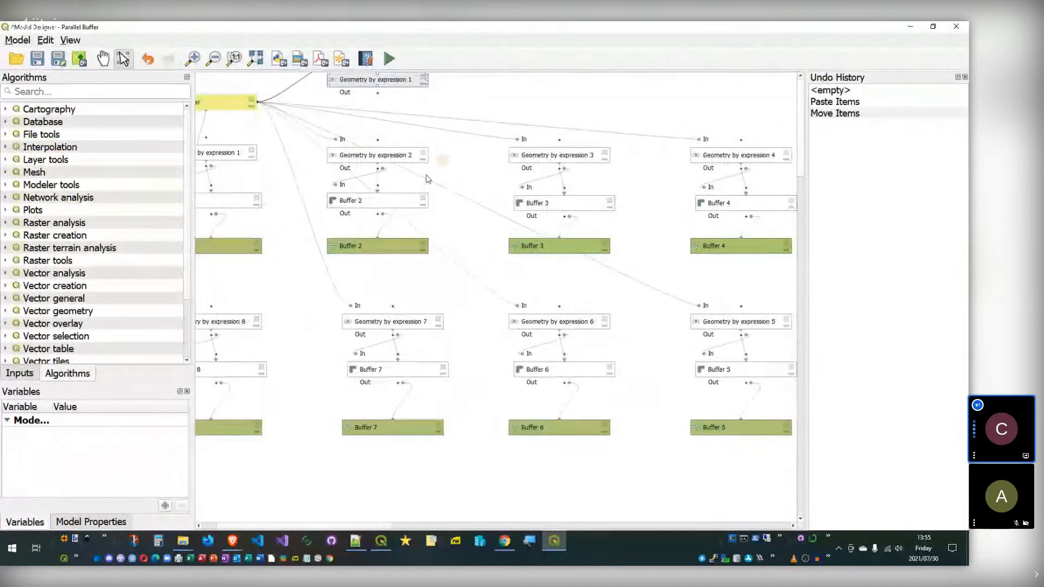
key("ctrl+v")
left_click_drag(487, 289, 476, 112)
Step: Clear Geometry by expression 2's expression and browse the Geometry_by_expression_1_OUTPUT variables
double_click(393, 158)
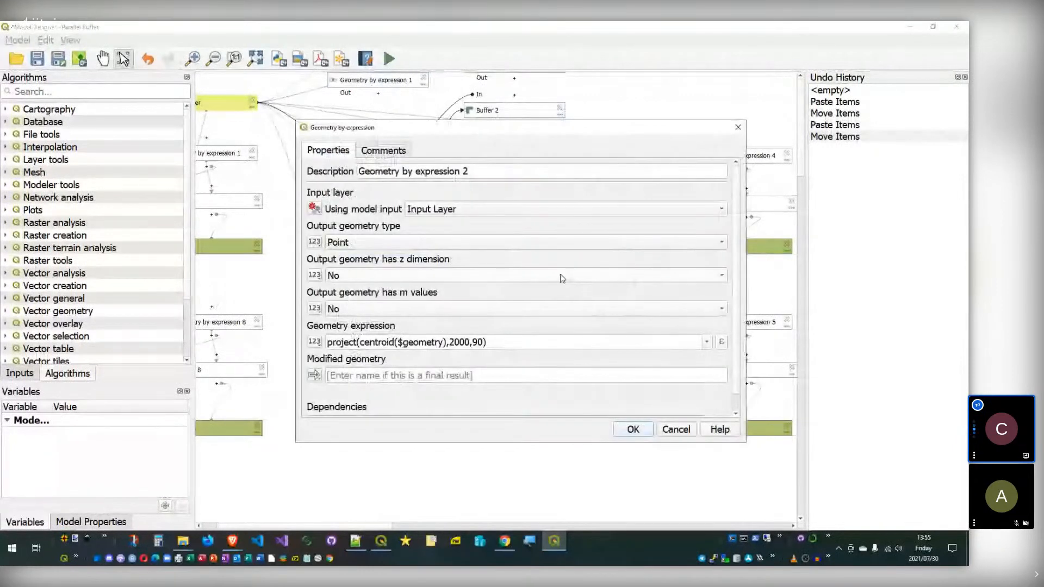
left_click(721, 341)
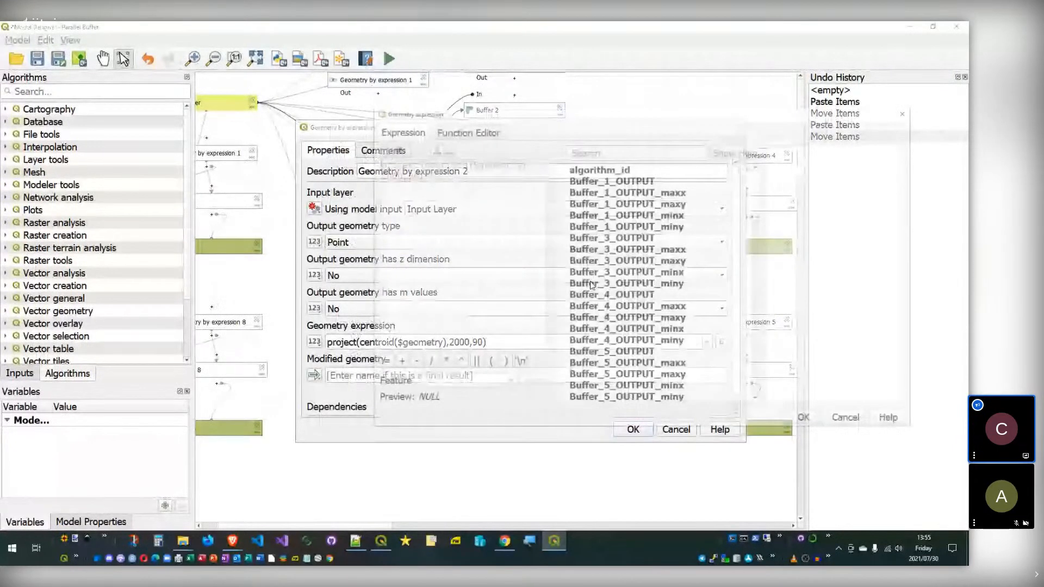
key("Delete")
left_click_drag(758, 201, 760, 279)
scroll(760, 279, "up", 4)
left_click(663, 296)
left_click(663, 342)
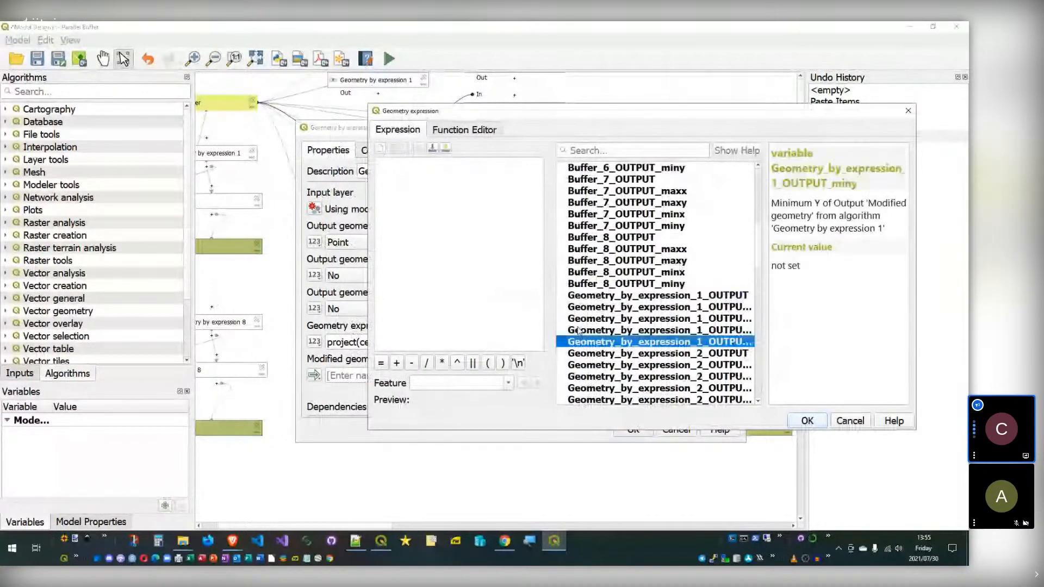
scroll(579, 330, "down", 2)
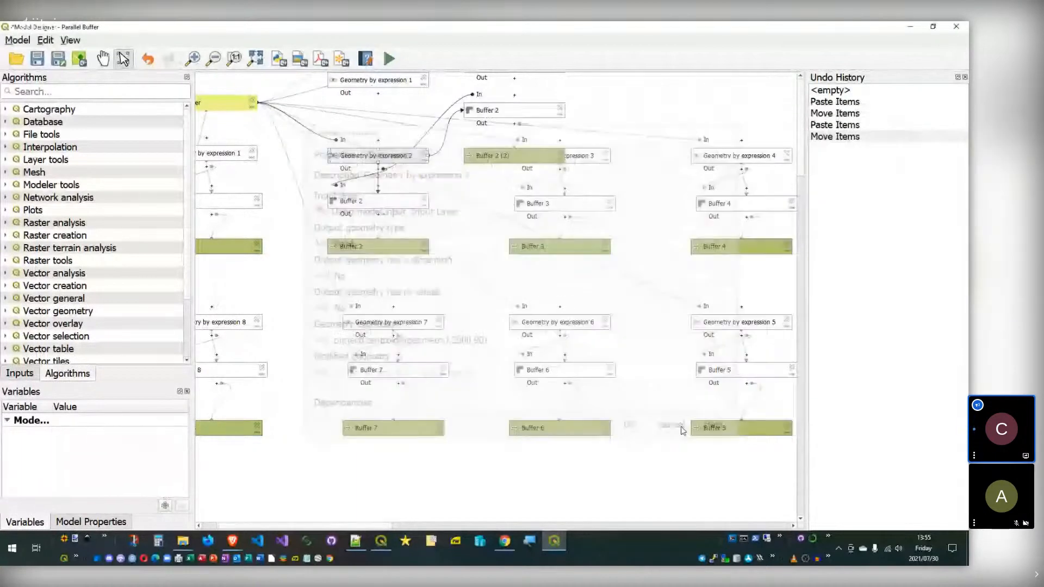
scroll(368, 176, "up", 3)
Step: Rename the step to 'Geometry by expression 2333' and close the designer
double_click(368, 175)
type("333")
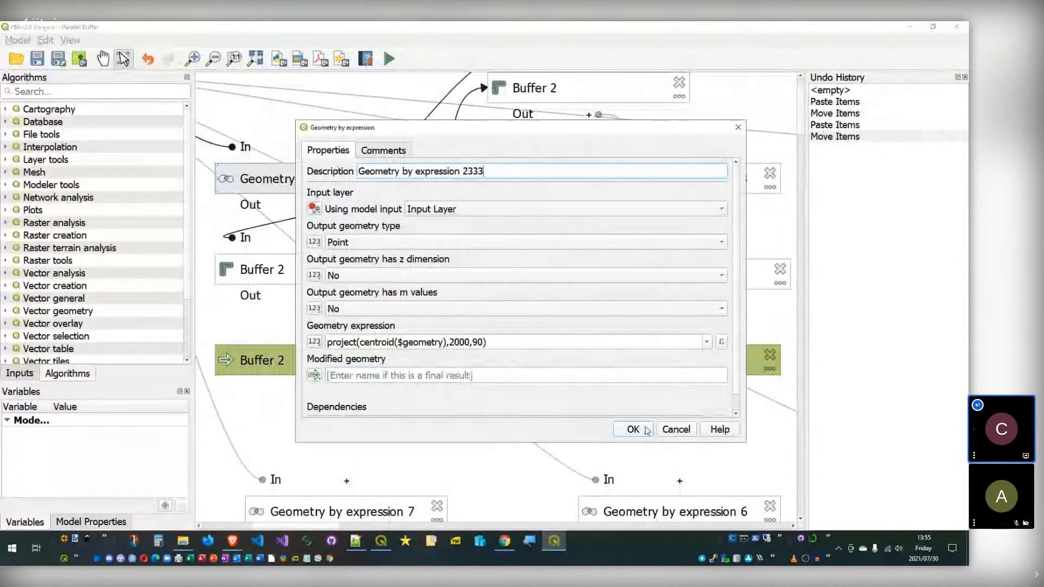
left_click(649, 430)
scroll(471, 413, "down", 2)
left_click_drag(471, 413, 464, 296)
scroll(333, 154, "up", 1)
left_click_drag(364, 234, 461, 318)
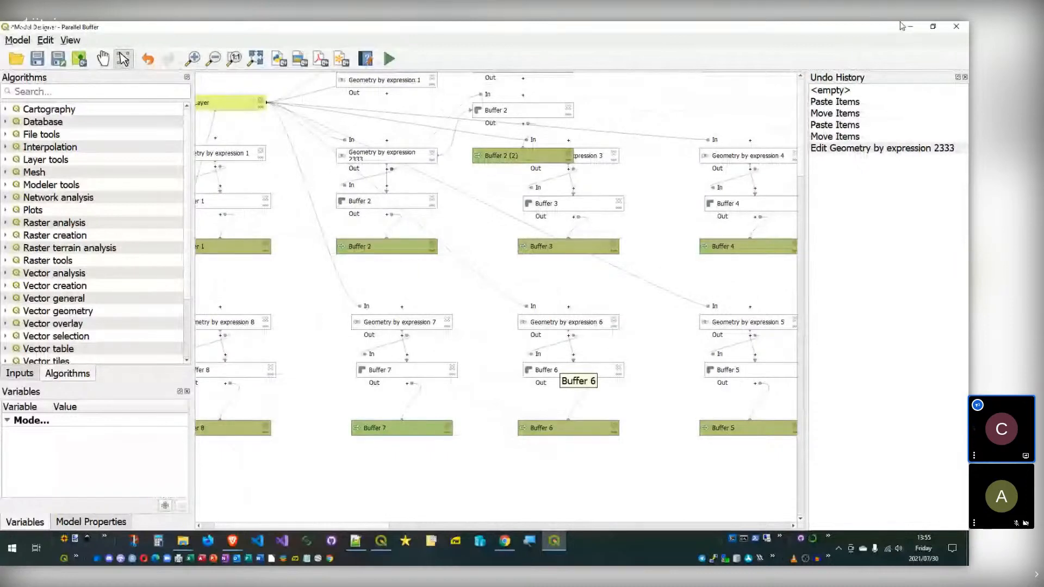
left_click(956, 27)
Step: Discard the unsaved changes and reopen Parallel Buffer in Model Designer
left_click(540, 299)
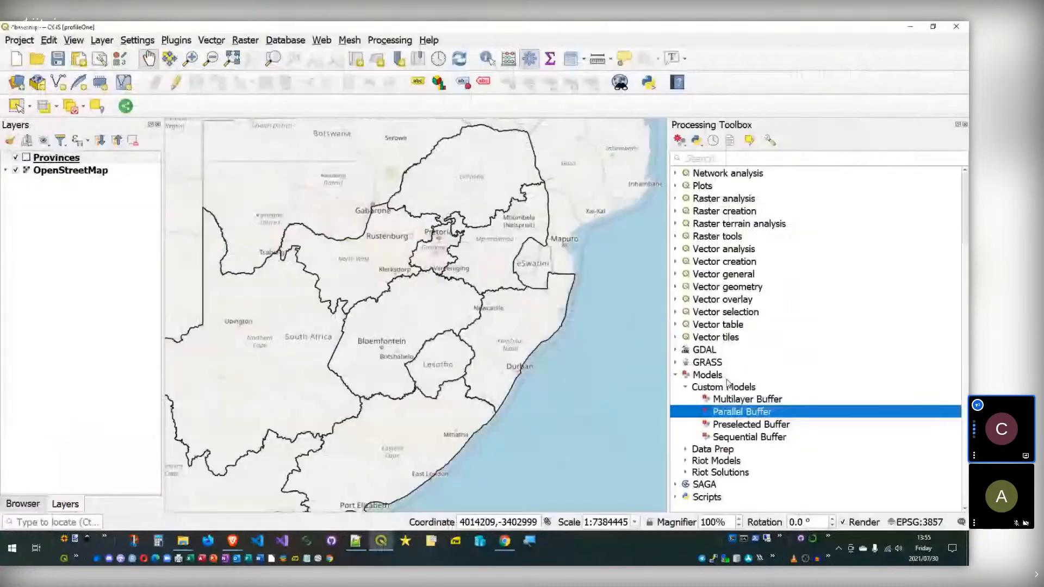
right_click(714, 417)
left_click(761, 455)
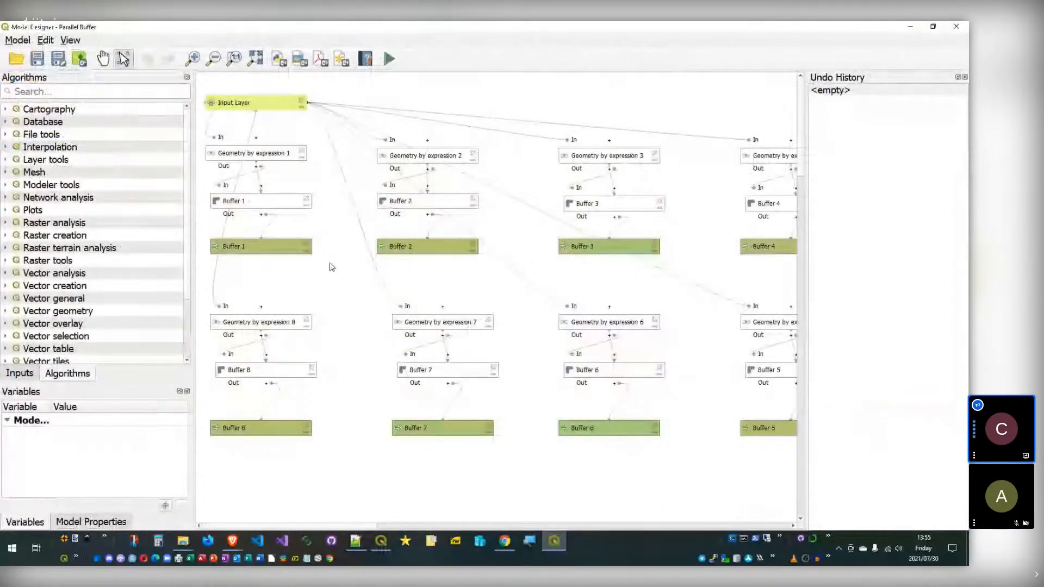
Step: Nudge the Input Layer box and select several boxes, then close, discarding the layout changes
left_click(240, 112)
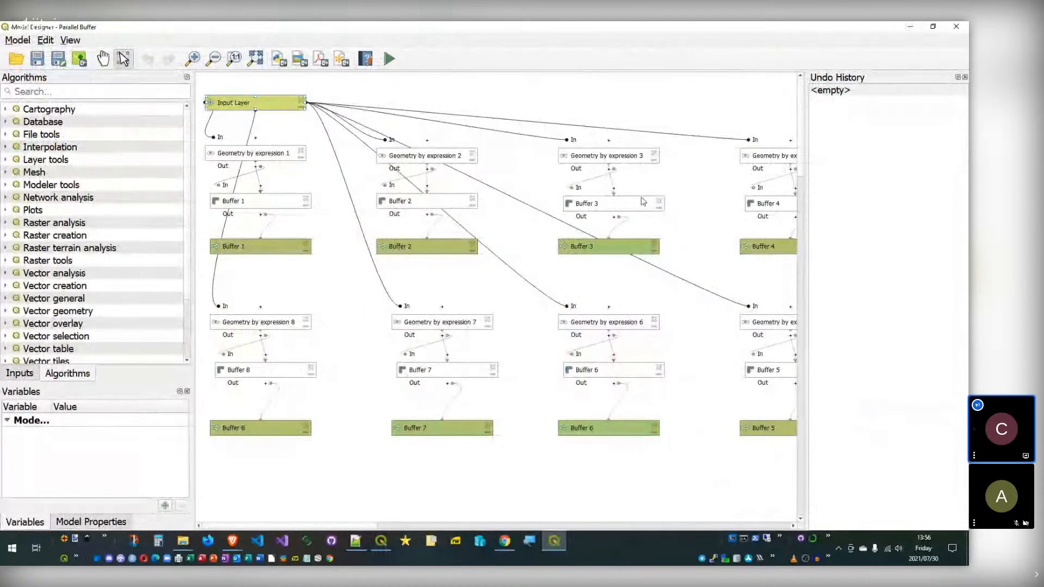
left_click(293, 149)
mouse_move(263, 101)
left_mouse_down()
mouse_move(268, 109)
mouse_move(264, 96)
left_mouse_up()
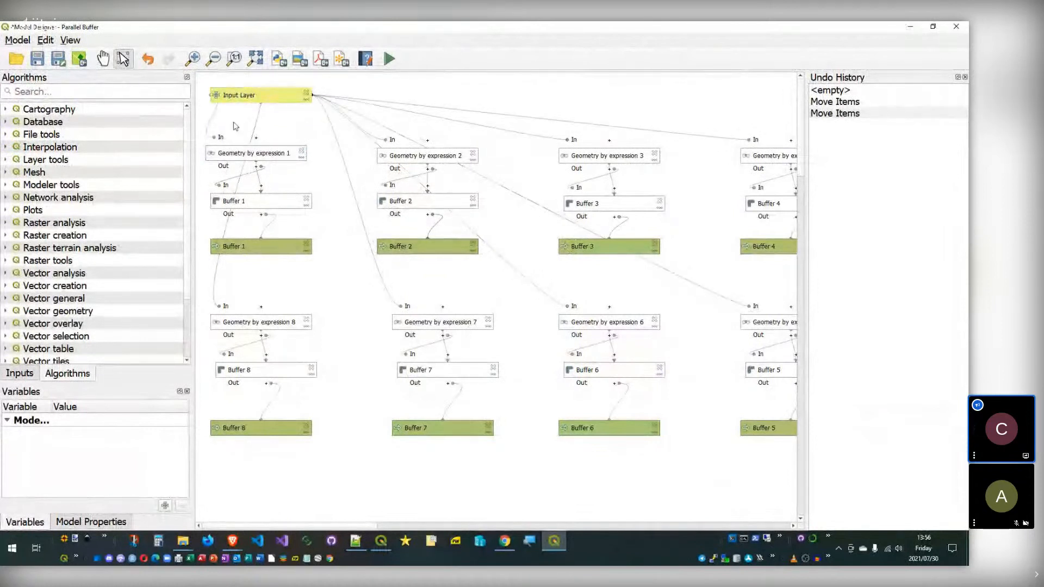
left_click_drag(200, 131, 842, 475)
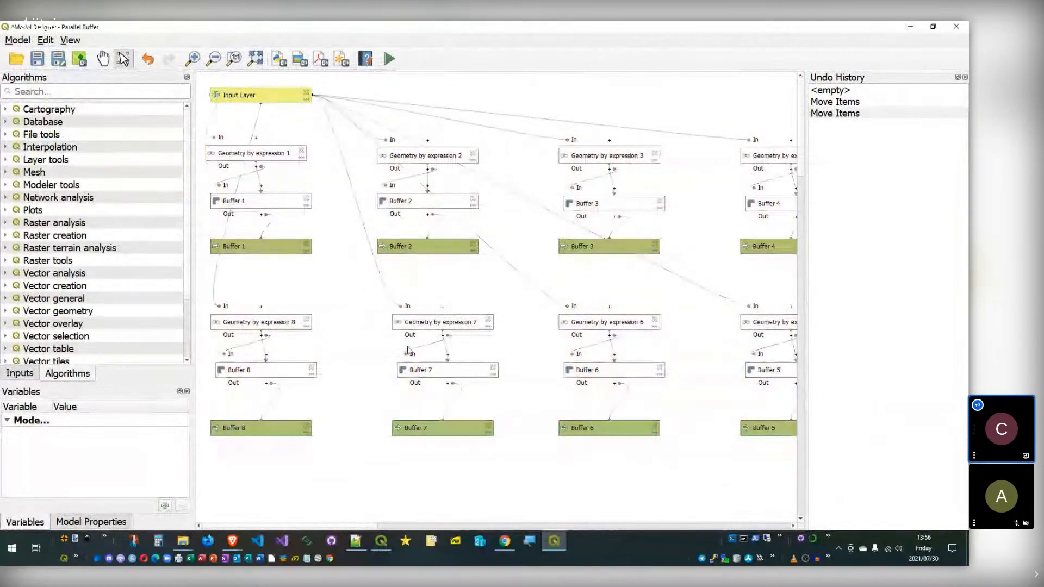
left_click(955, 27)
left_click(550, 295)
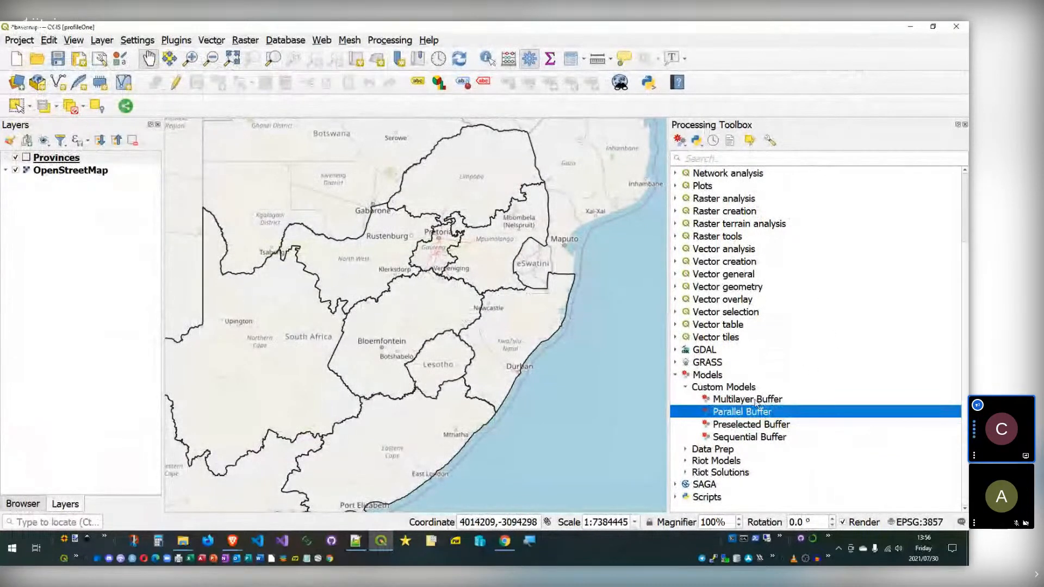
Step: Open the Sequential Buffer custom model with Edit Model… from its context menu
right_click(758, 437)
left_click(821, 476)
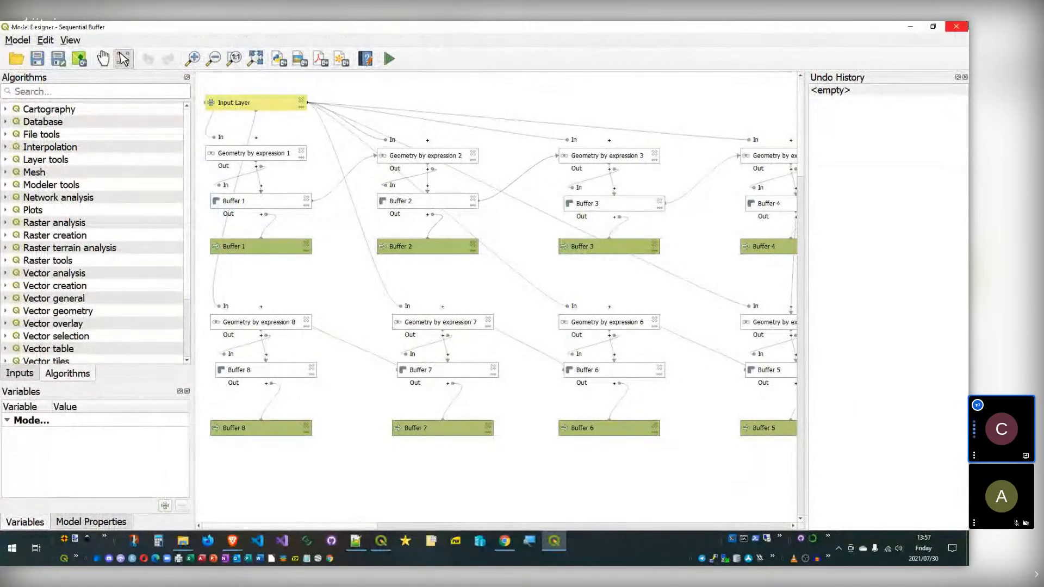
Step: Create a Point temporary scratch layer in project CRS EPSG:3857
left_click(957, 31)
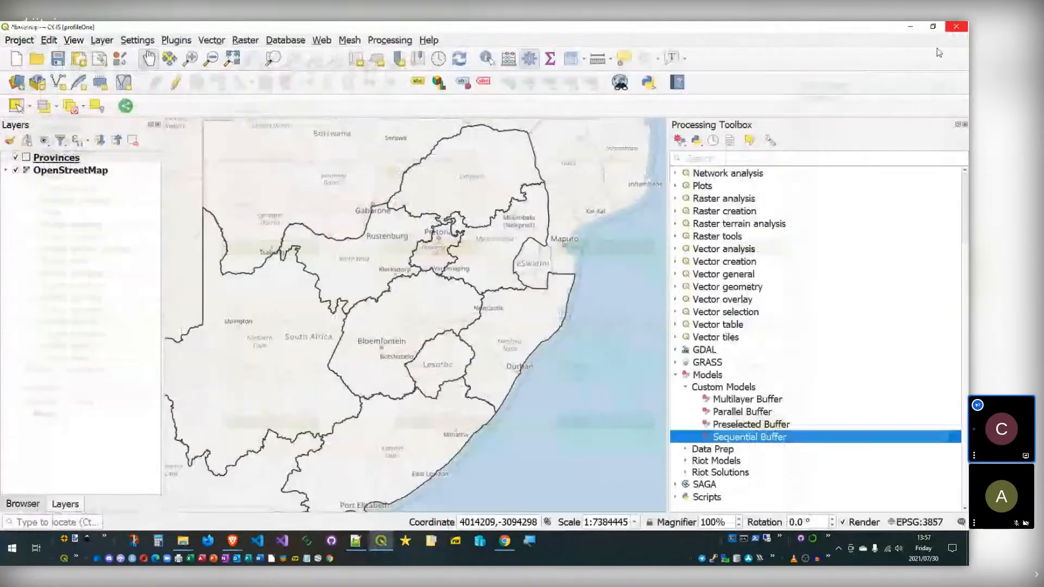
double_click(741, 411)
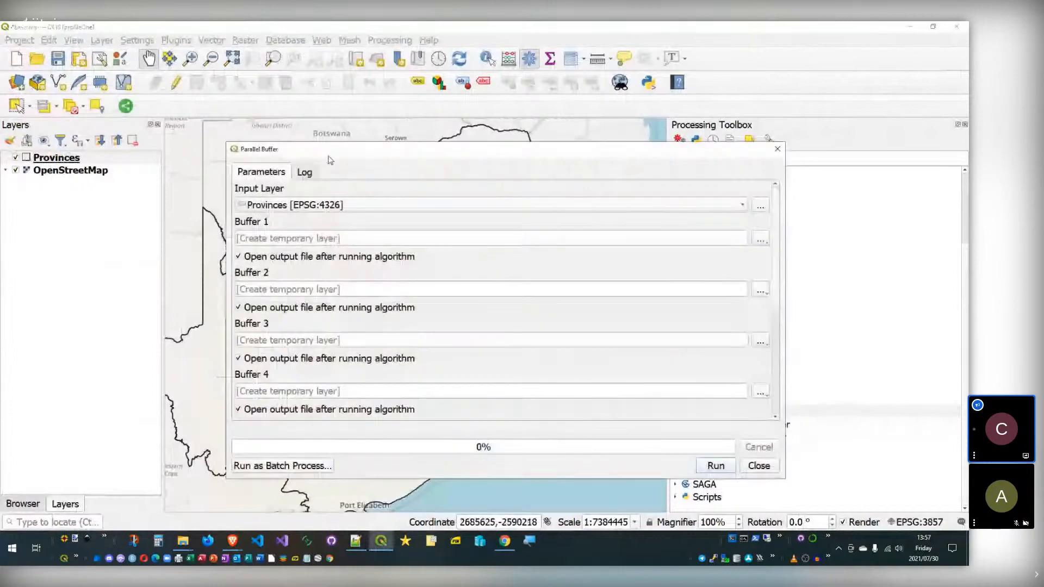
left_click(697, 429)
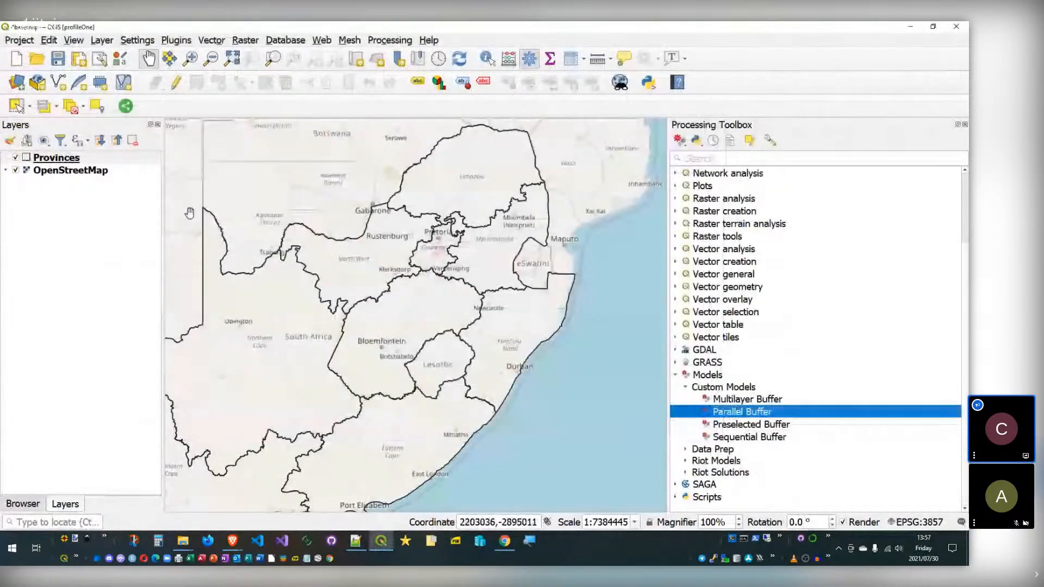
left_click(101, 89)
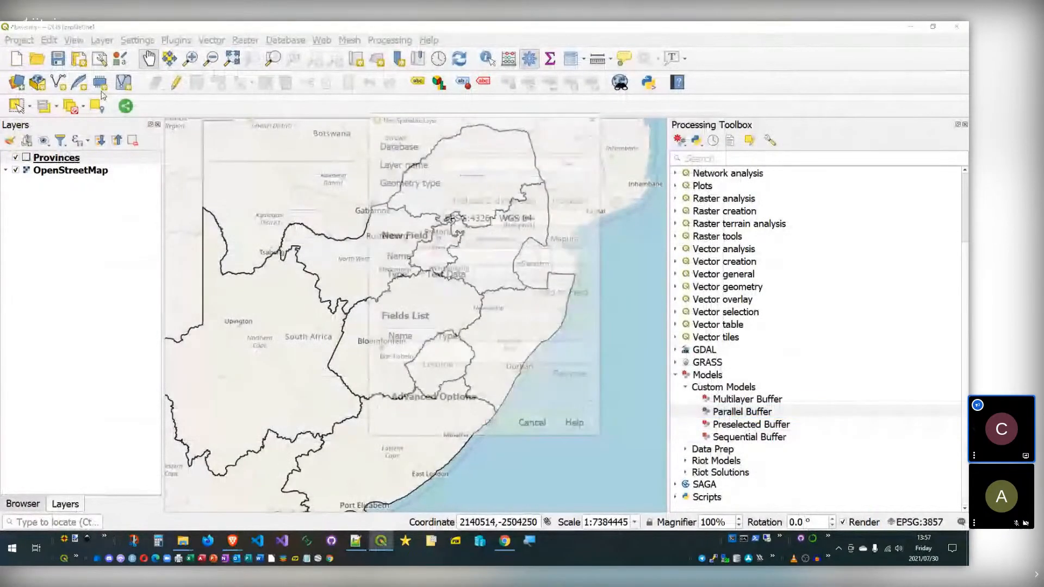
left_click(478, 164)
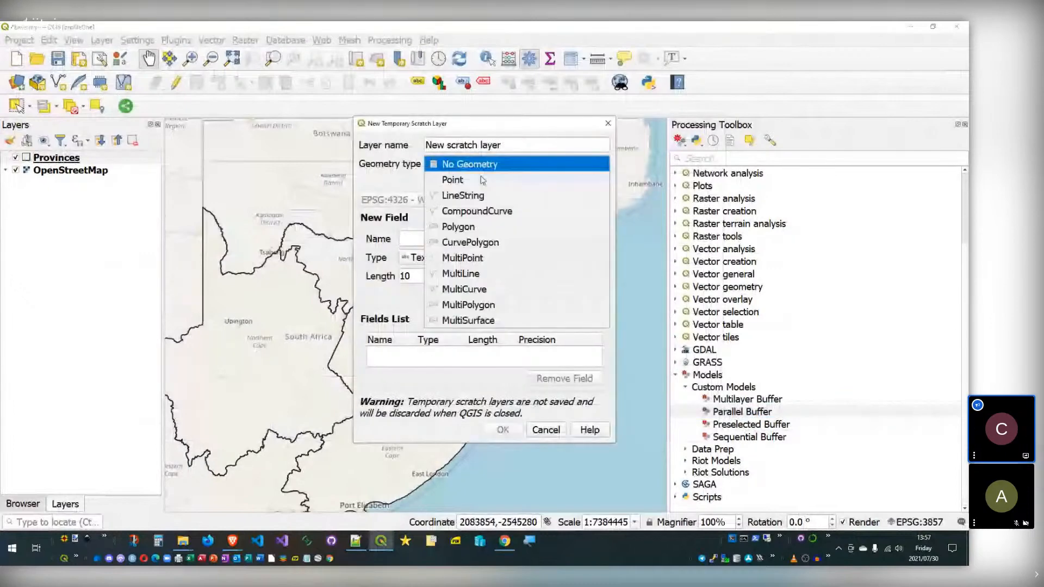
left_click(482, 181)
left_click(506, 202)
left_click(467, 215)
left_click(503, 430)
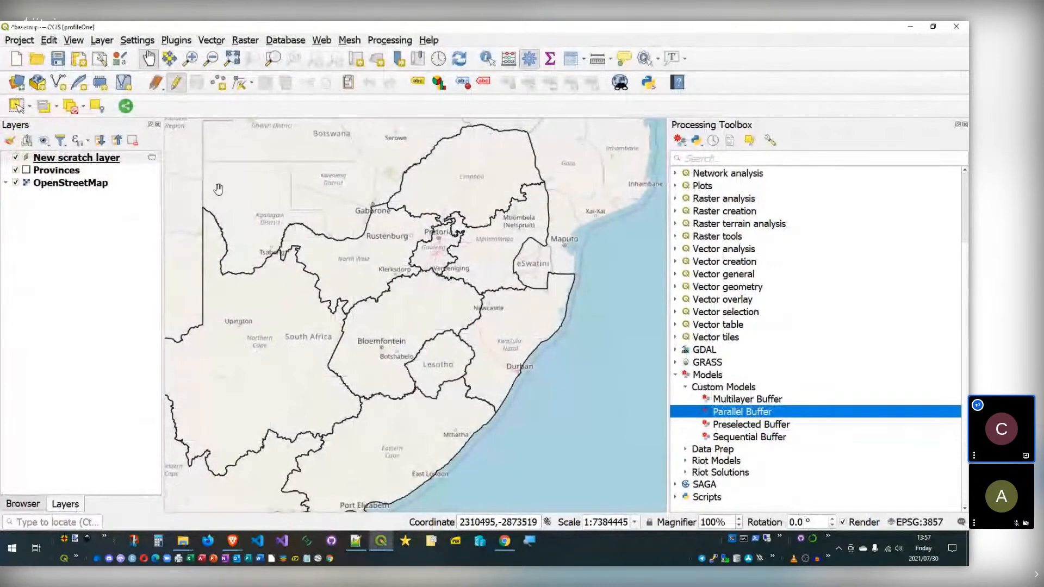
Step: Run Parallel Buffer with New scratch layer as input and centre the buffer circles
double_click(756, 413)
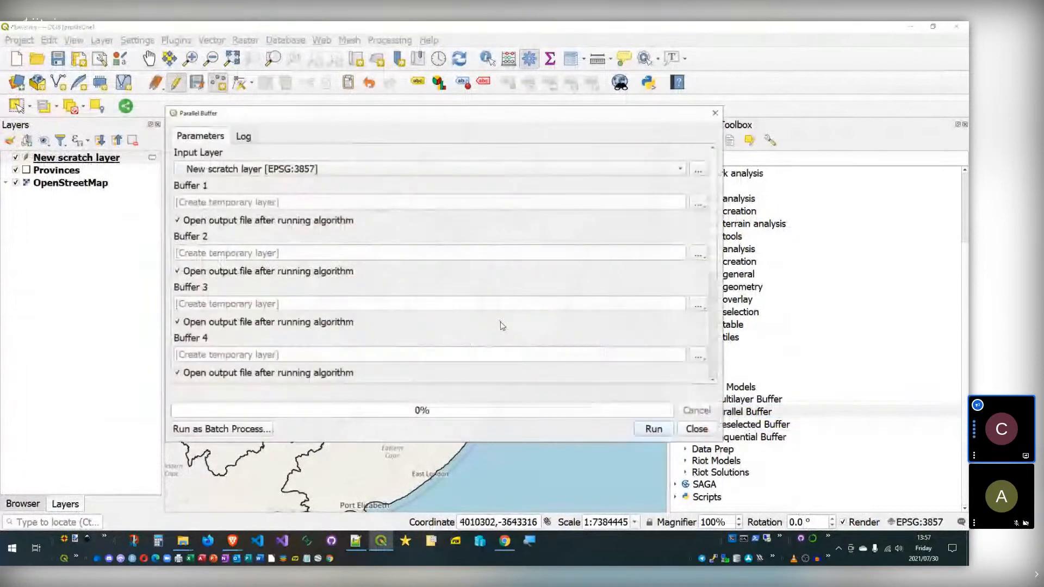
left_click(429, 168)
left_click(429, 169)
left_click(654, 428)
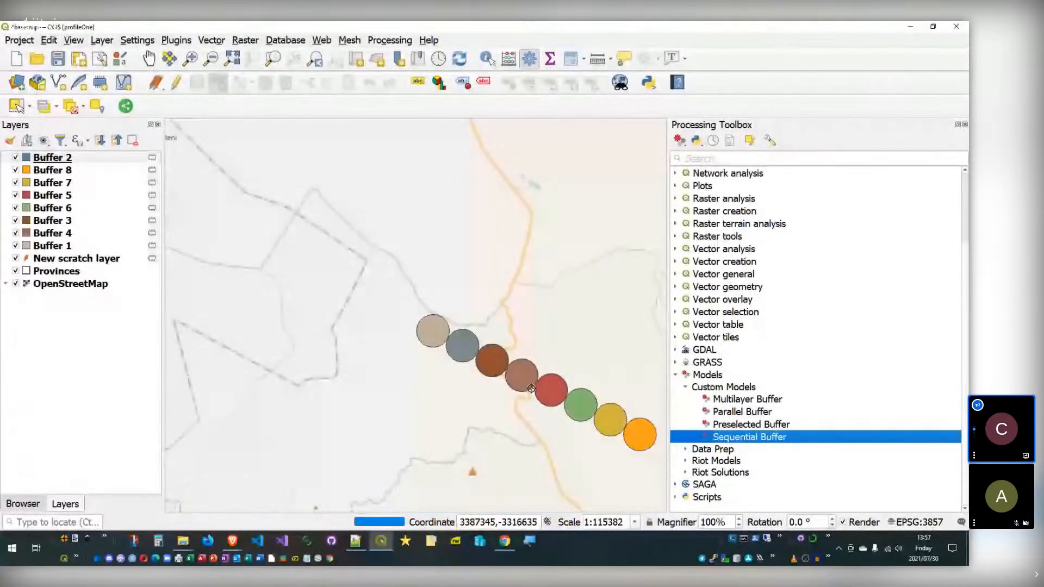
left_click_drag(532, 388, 390, 297)
Step: Group the eight Buffer layers into group1, then hide and collapse it
left_click(63, 246, "shift")
key("ctrl+g")
left_click(15, 158)
left_click(6, 158)
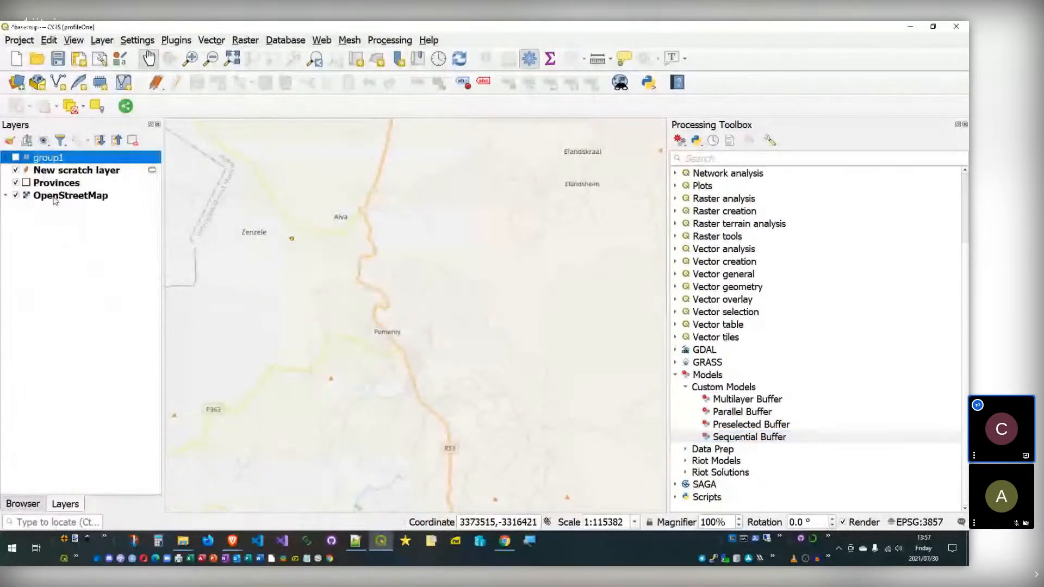
left_click(76, 171)
Step: Run the Sequential Buffer model
left_click(751, 438)
double_click(753, 441)
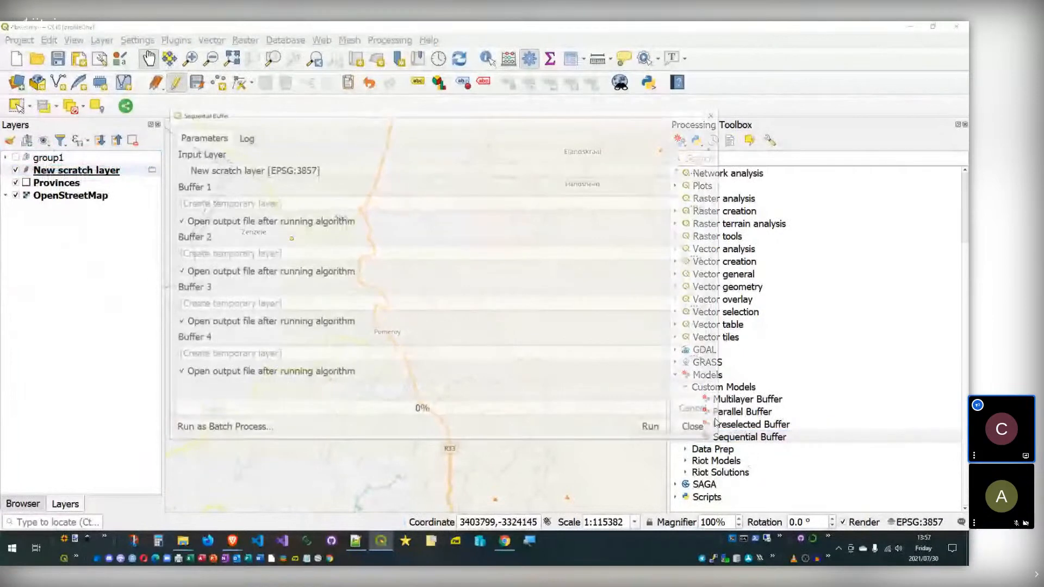
left_click(654, 429)
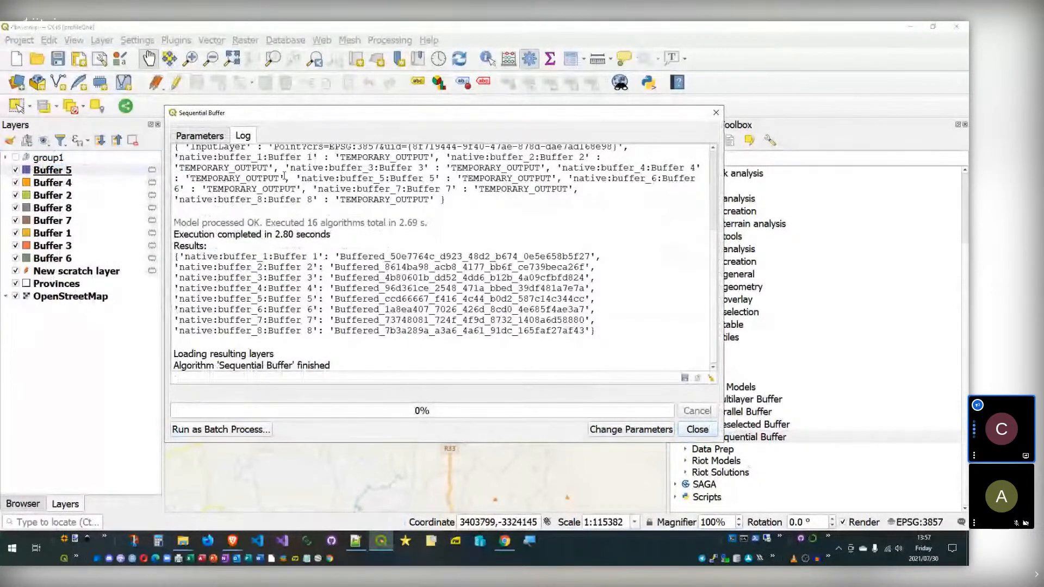
Step: After the 2.80 s run, group the eight new Buffer layers into group2 and hide it
left_click_drag(391, 246, 285, 237)
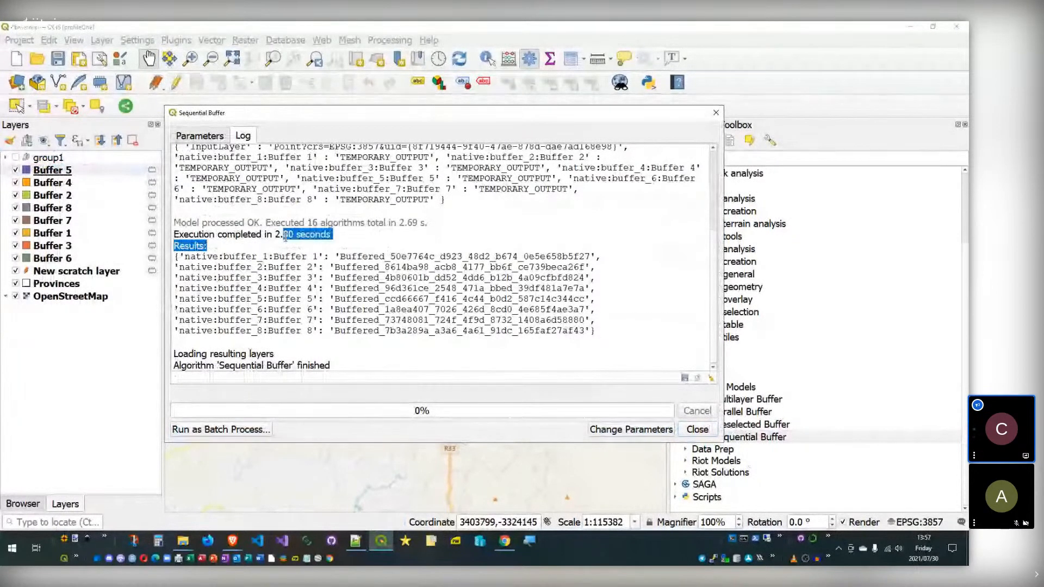
left_click(697, 429)
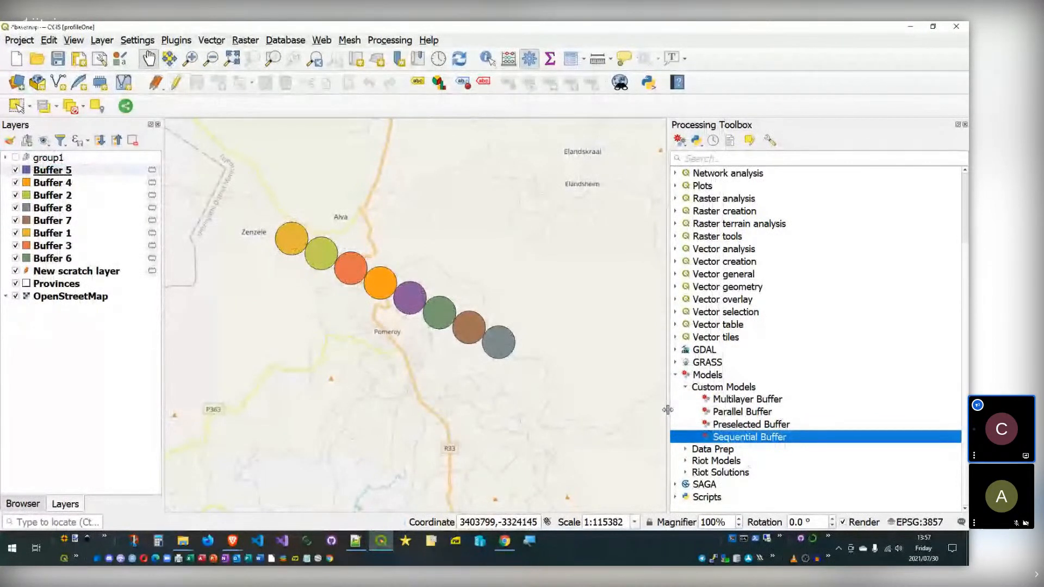
left_click(71, 259, "shift")
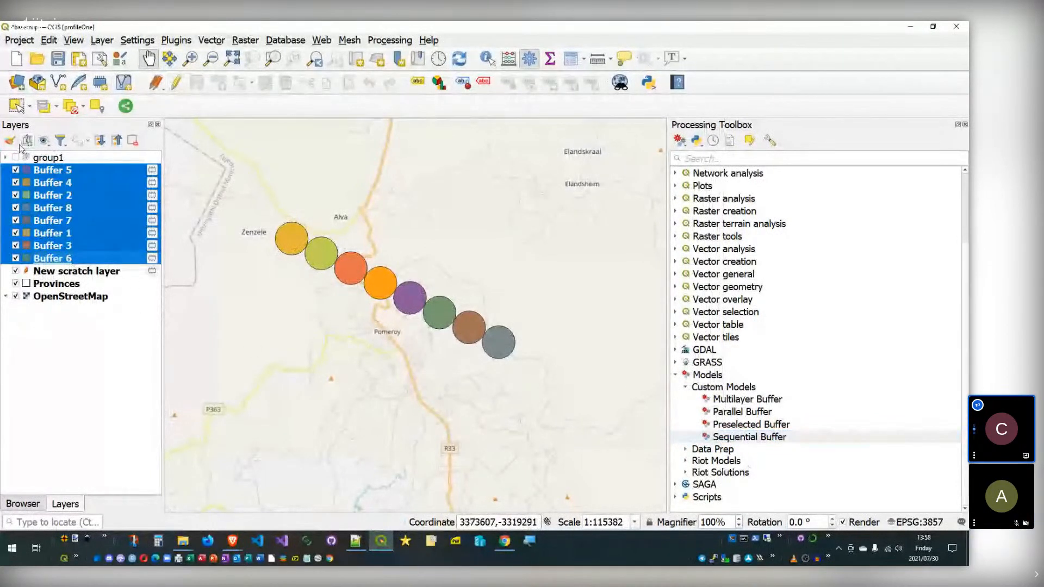
key("ctrl+g")
left_click(16, 170)
Step: Collapse group2 and Custom Models, expand Riot Models, and select Generate Households, then Criticality
left_click(6, 170)
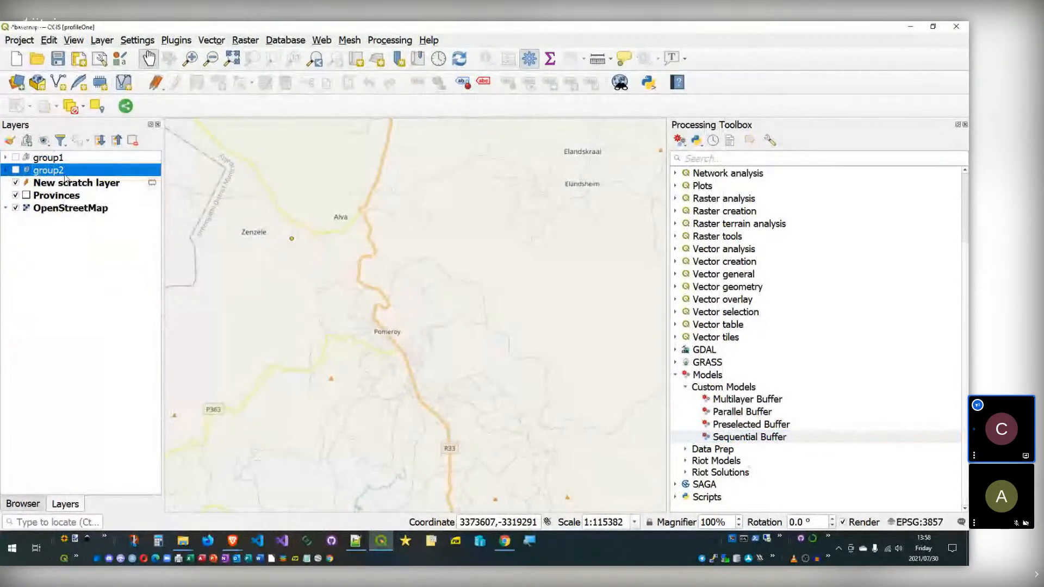
left_click(97, 184)
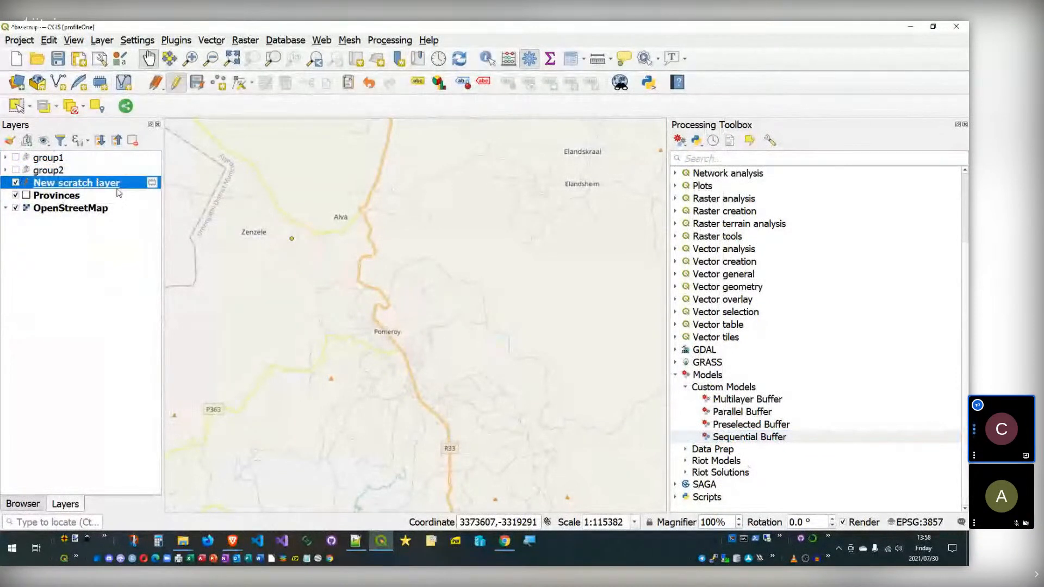
left_click(687, 388)
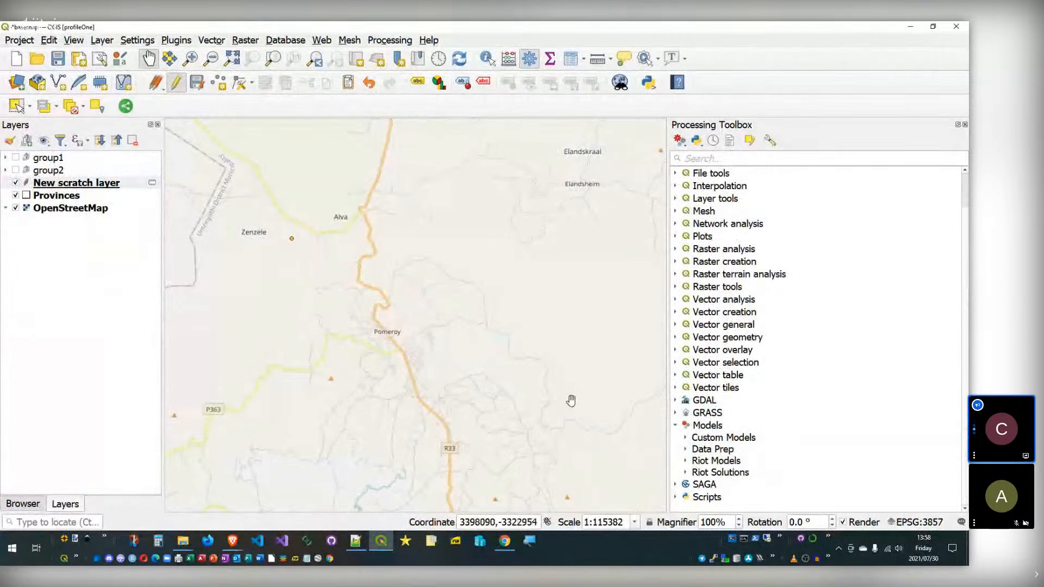
left_click(685, 461)
scroll(736, 401, "down", 2)
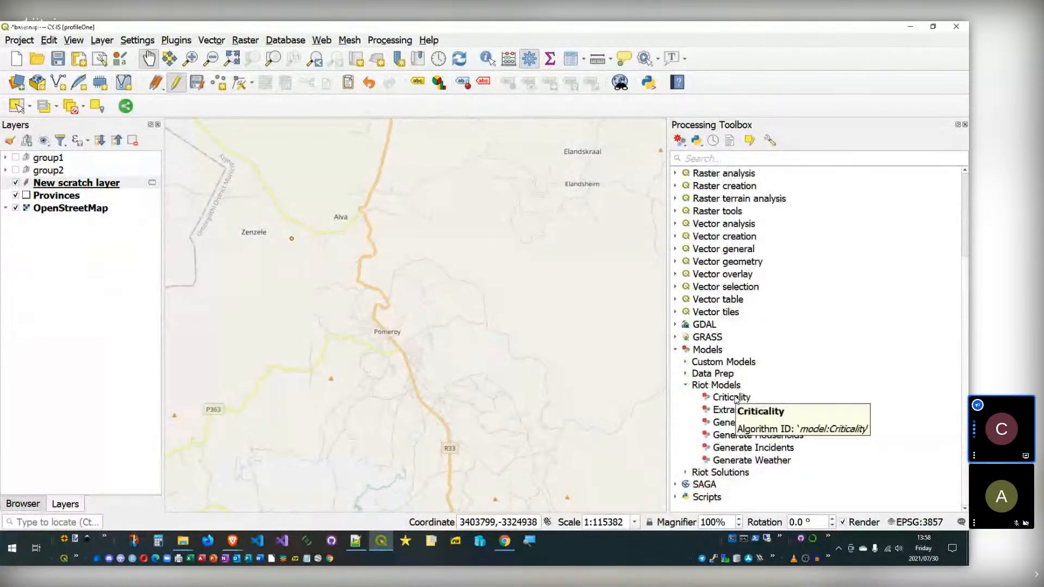
left_click(751, 435)
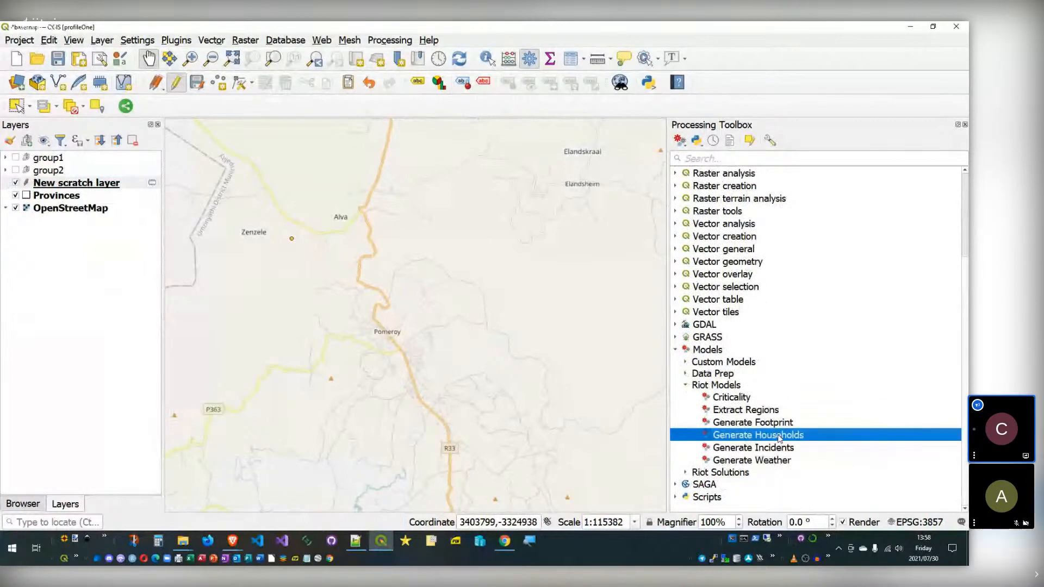
left_click(726, 397)
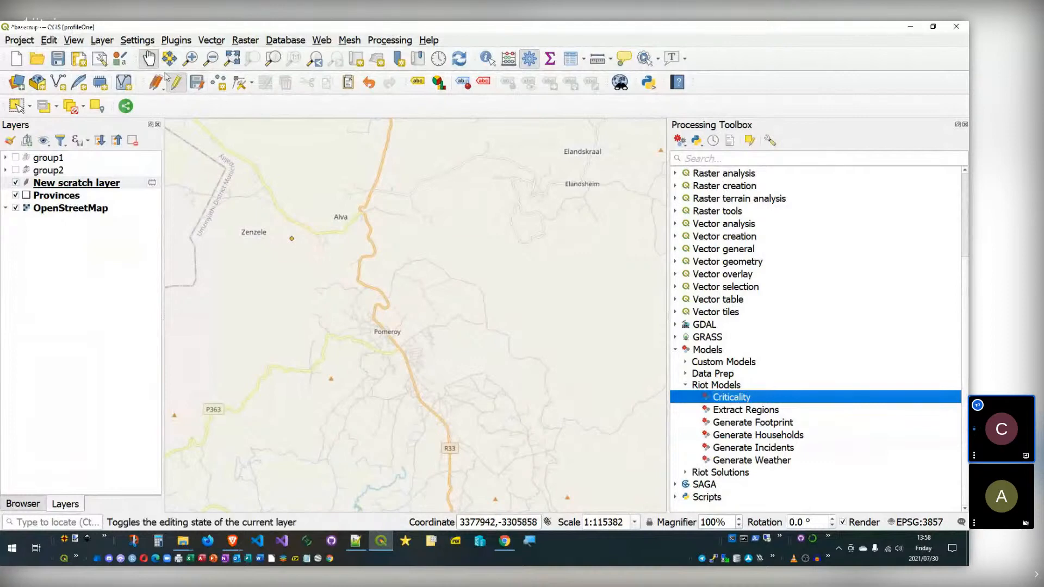
mouse_move(232, 552)
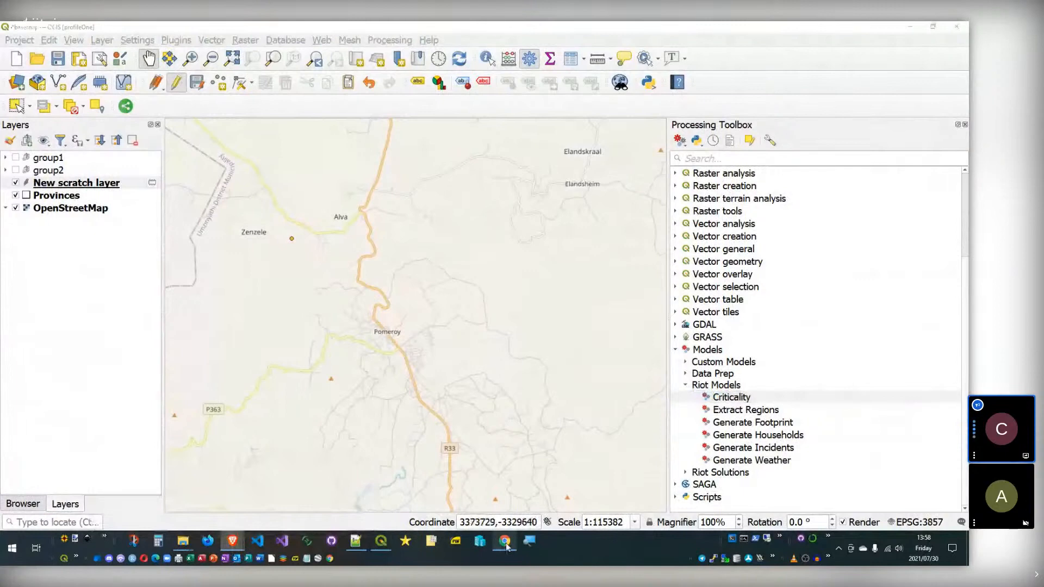
Step: Bring up the 202107-qod-modeler-resources GitHub page, select its URL, then minimise Chrome
left_click(505, 541)
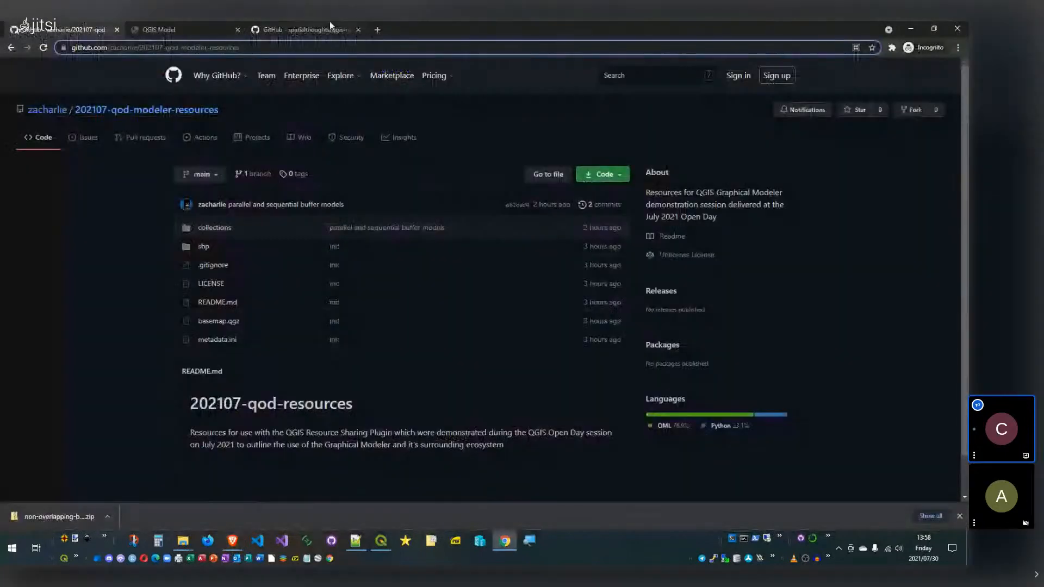
left_click(329, 47)
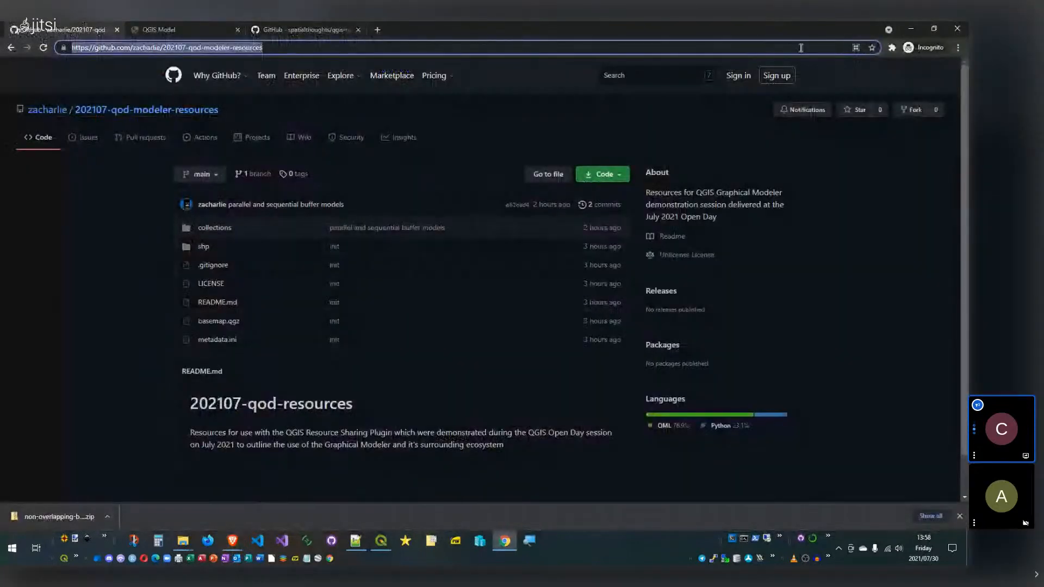
left_click(911, 26)
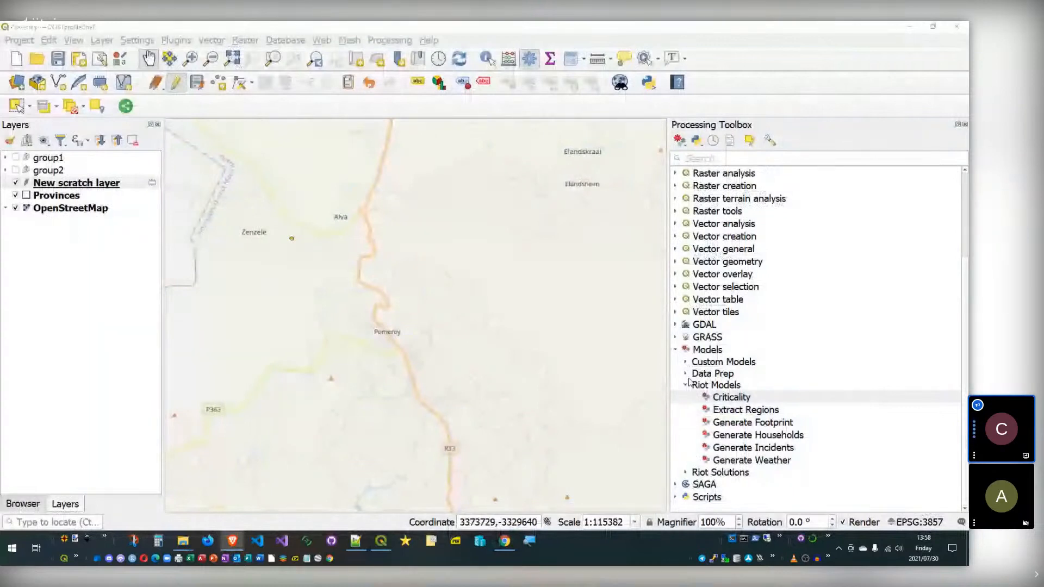
Step: Expand Riot Solutions and Custom Models to list the Multilayer, Parallel, Preselected and Sequential Buffer models
left_click(128, 398)
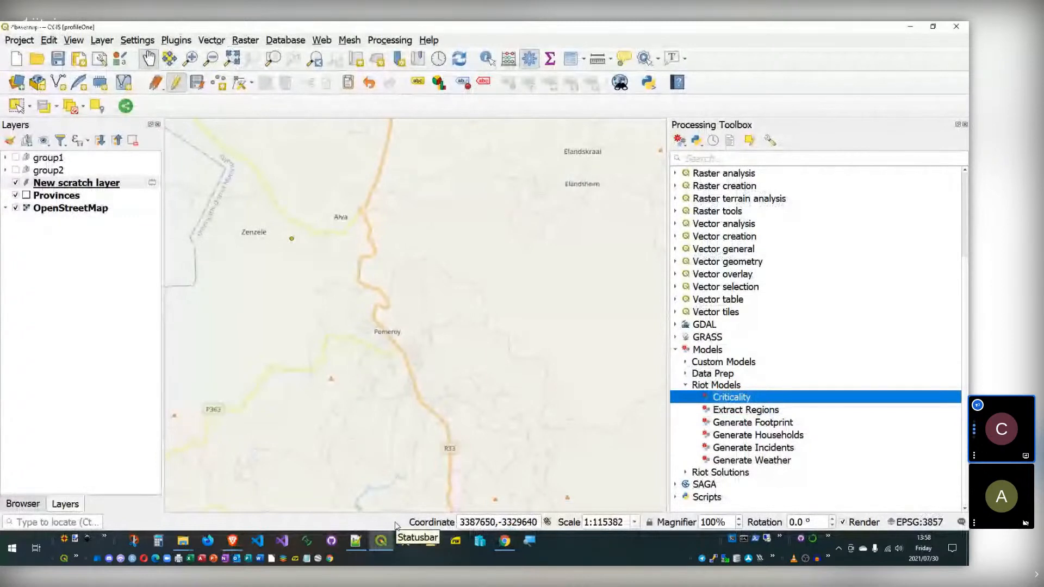
left_click(685, 472)
scroll(700, 383, "down", 1)
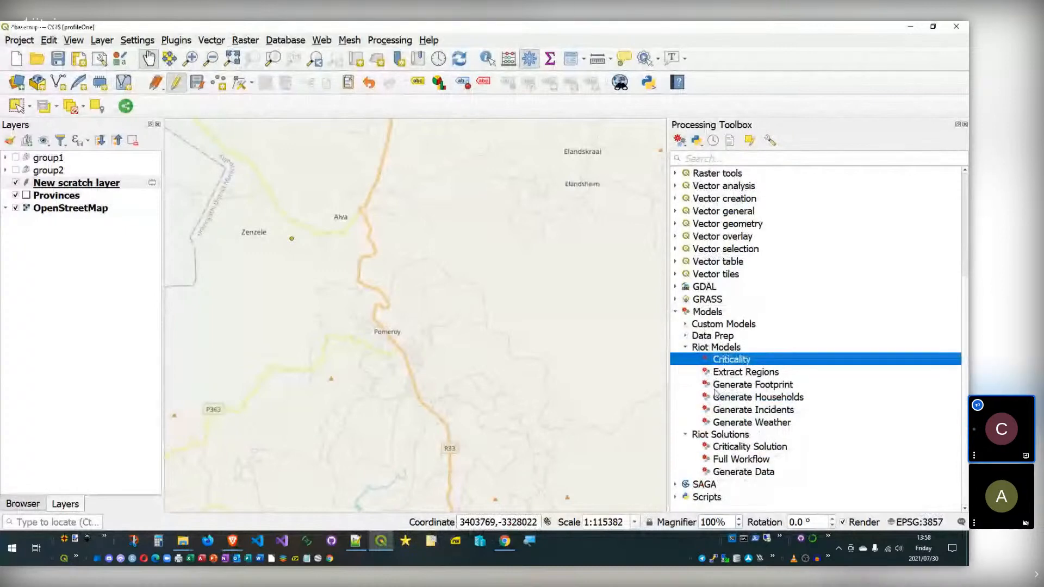
left_click(686, 324)
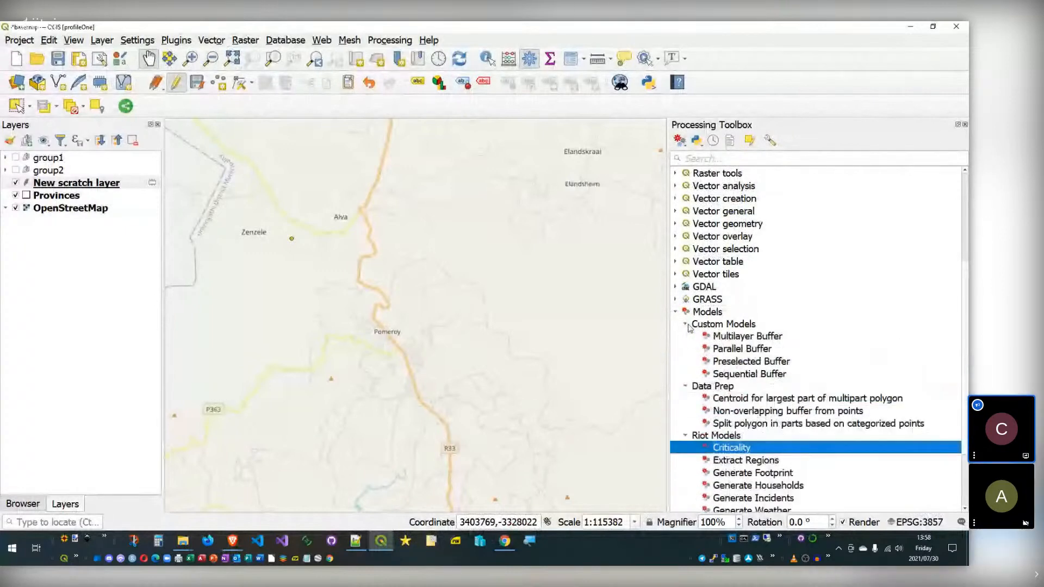
scroll(747, 325, "down", 2)
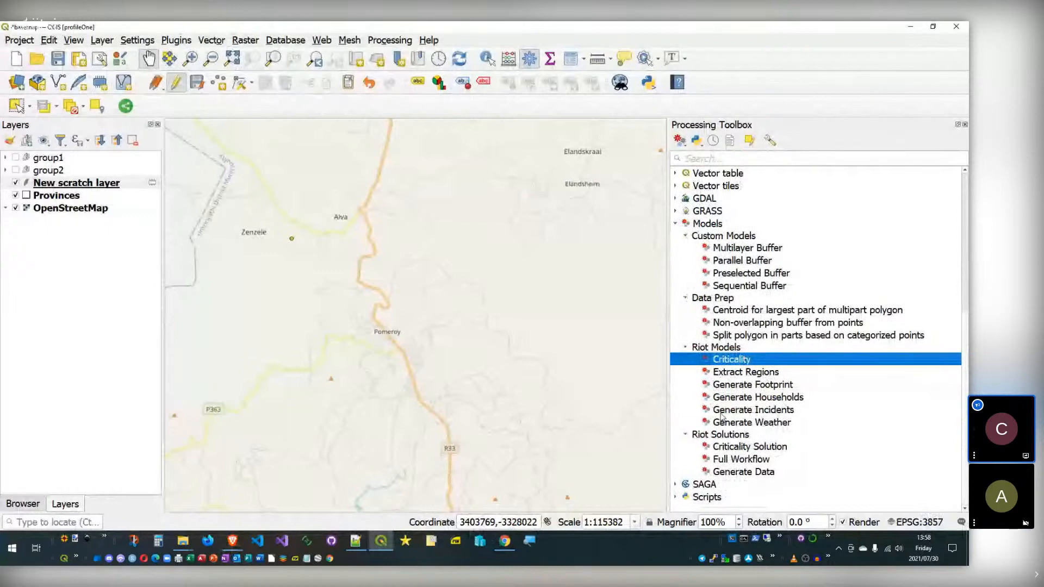
right_click(729, 372)
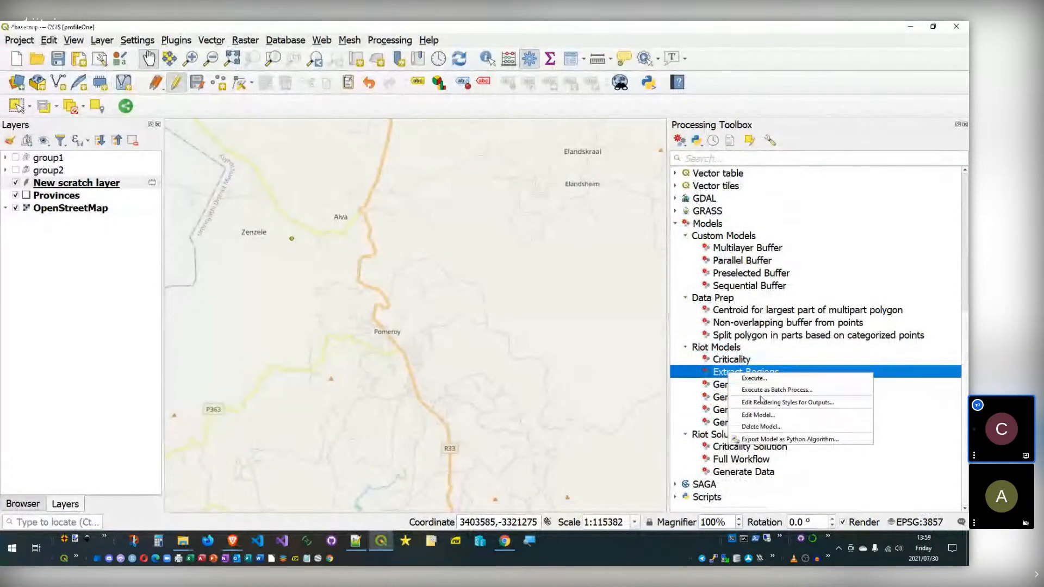
left_click(758, 415)
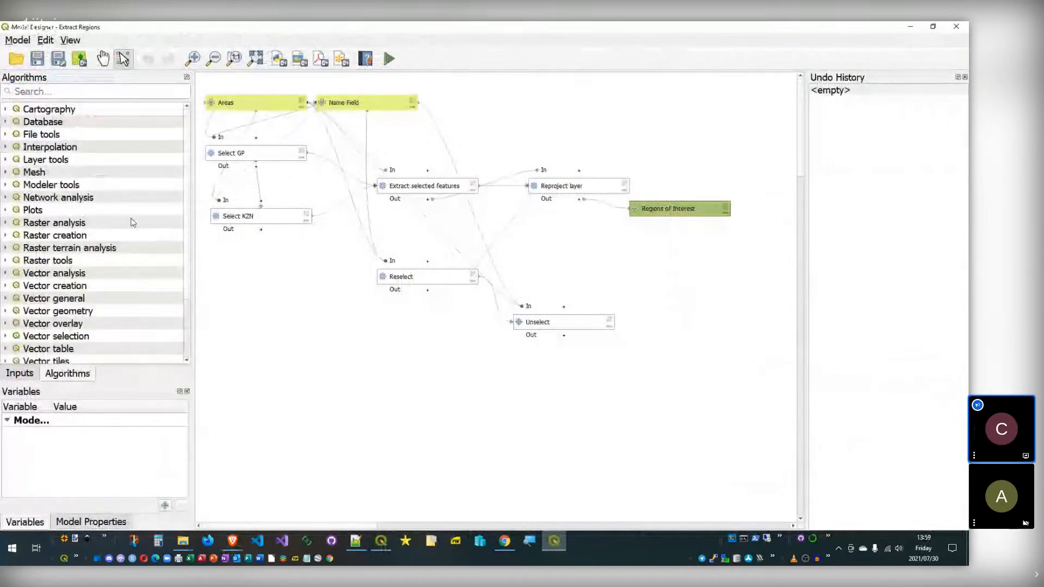
left_click(6, 185)
double_click(73, 198)
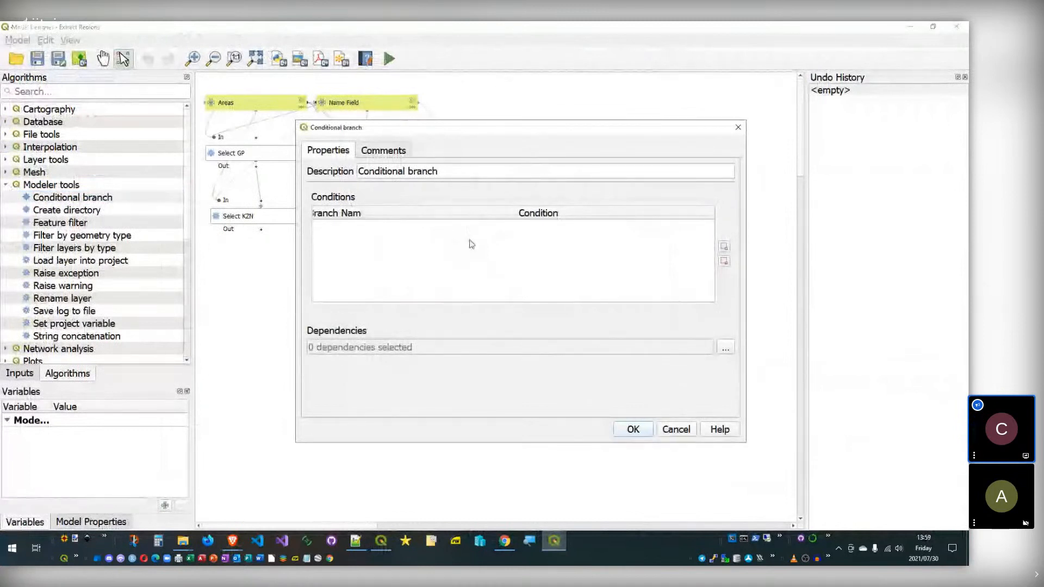
left_click(677, 430)
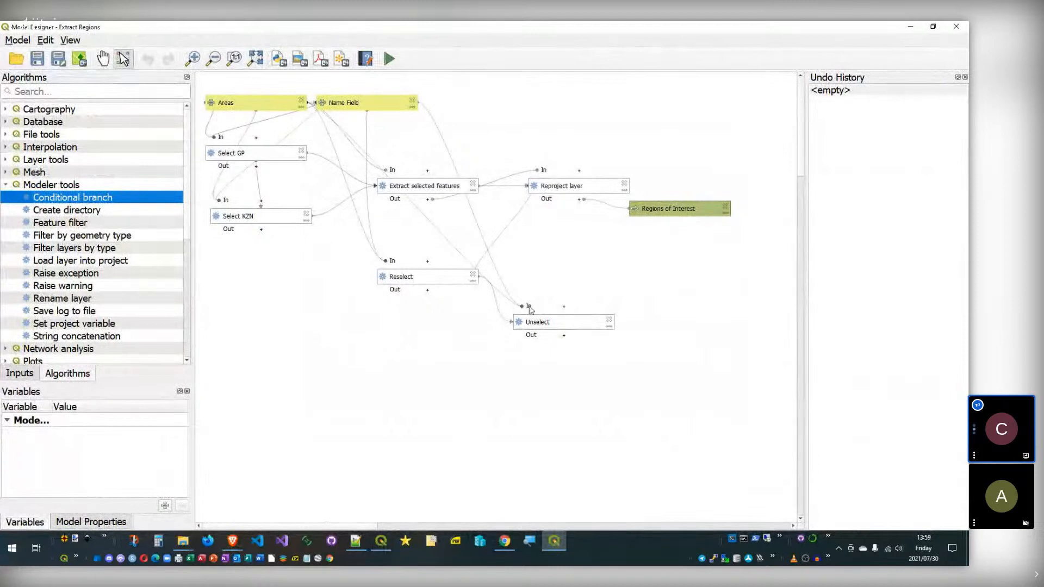
double_click(400, 184)
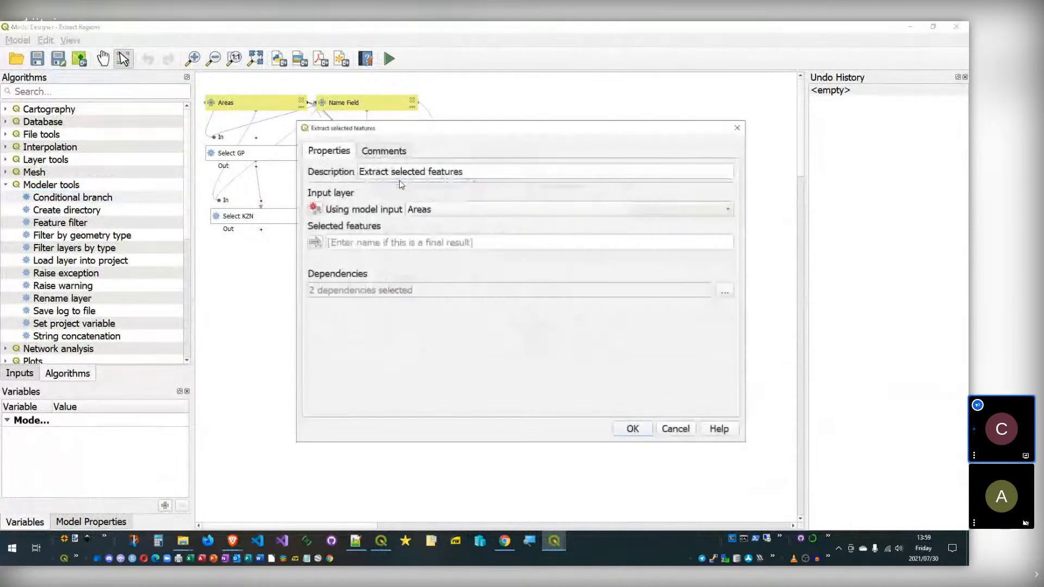
left_click(726, 290)
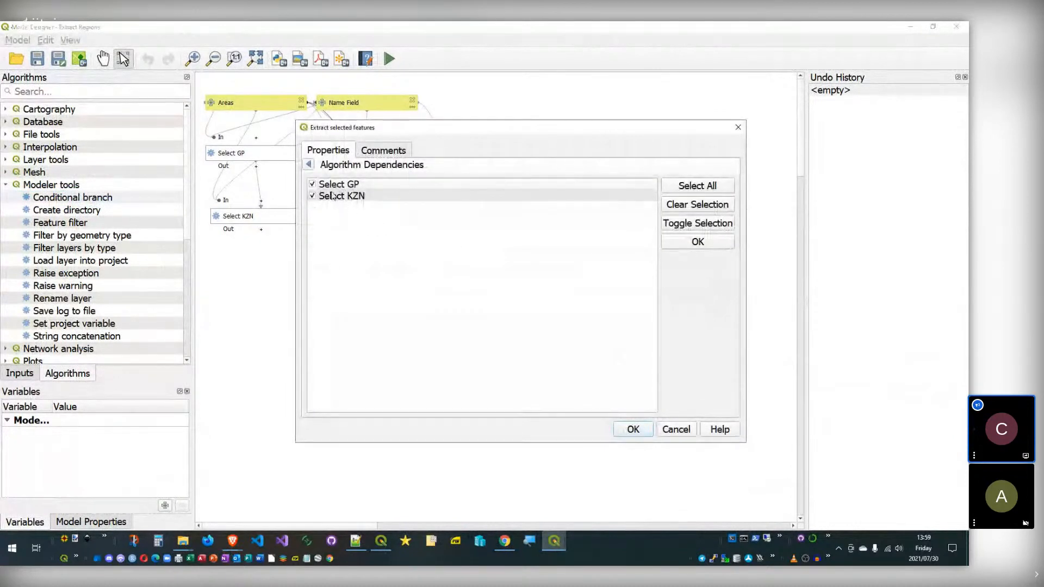
left_click(668, 434)
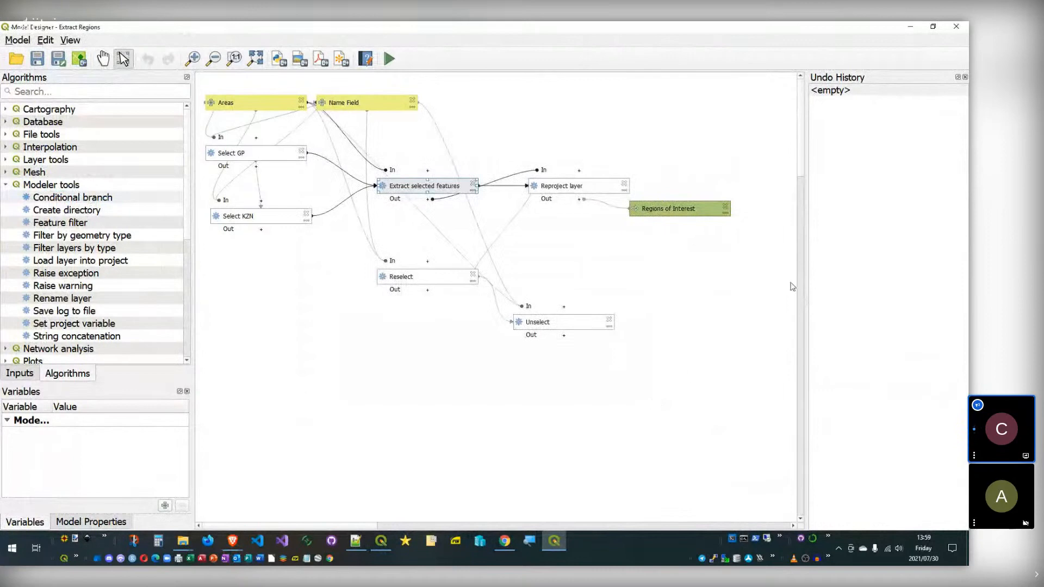
left_click(956, 25)
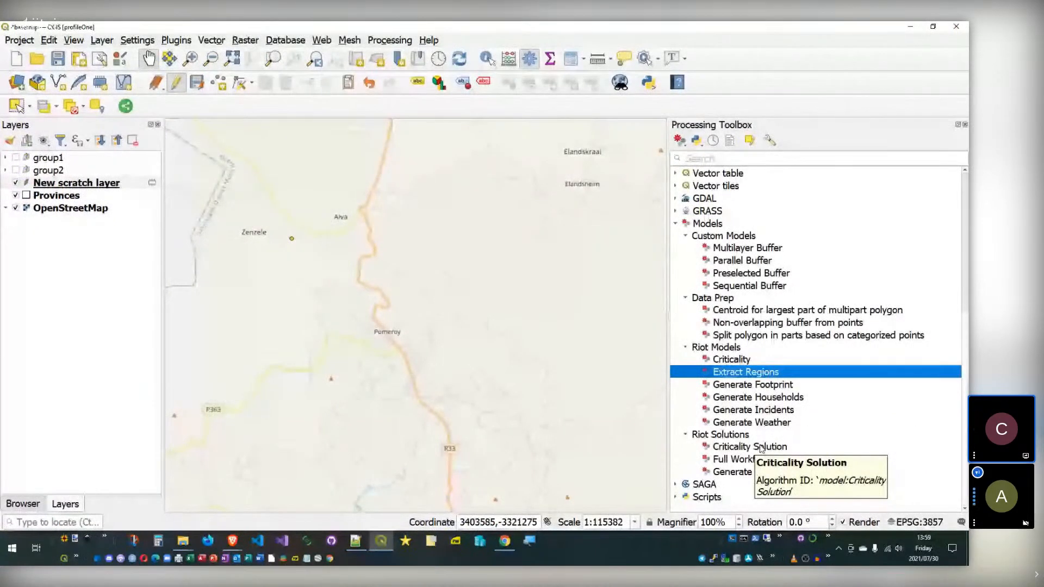
double_click(742, 249)
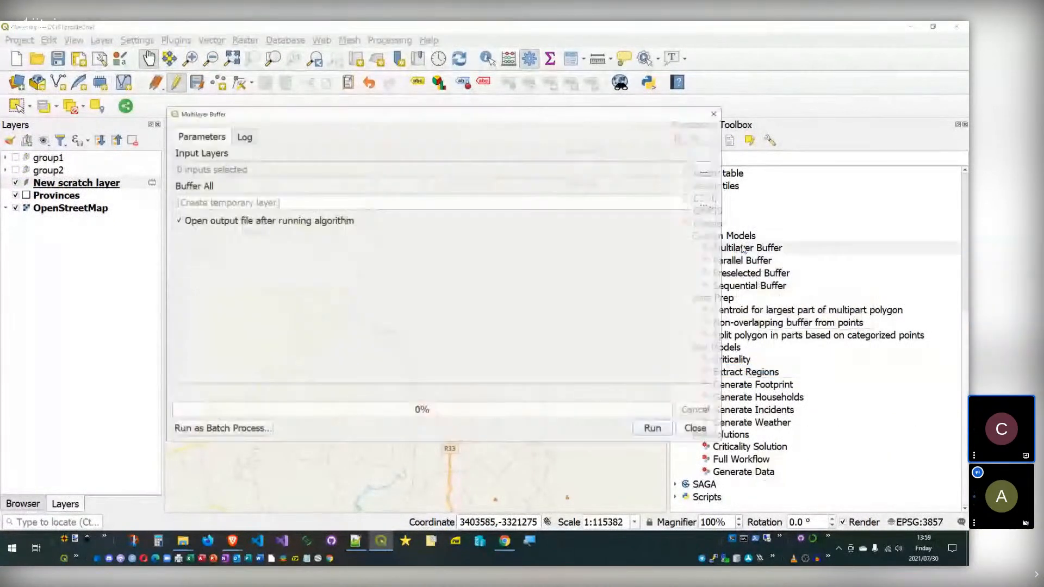
key("Escape")
double_click(752, 273)
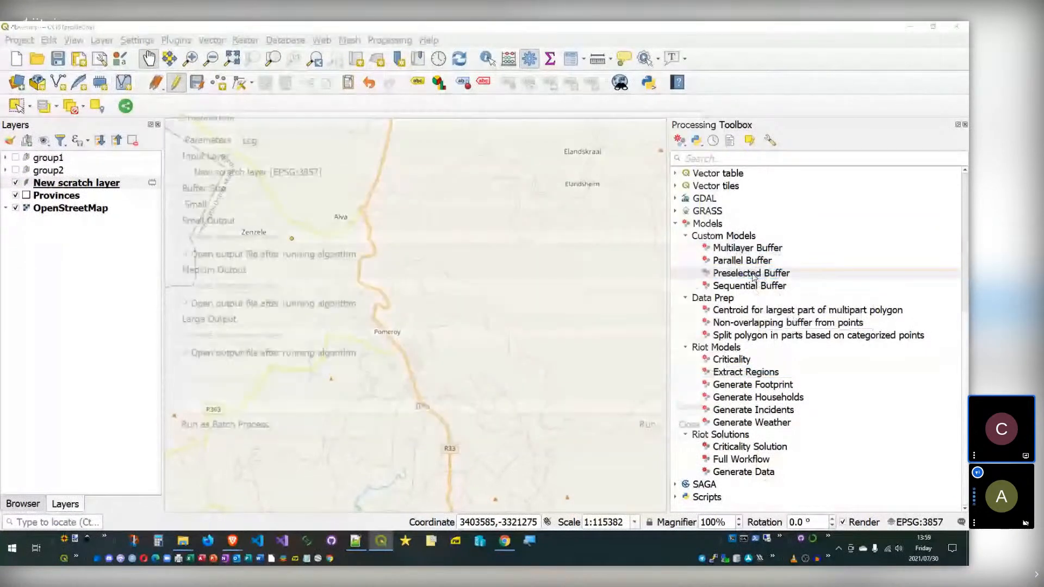
left_click(698, 429)
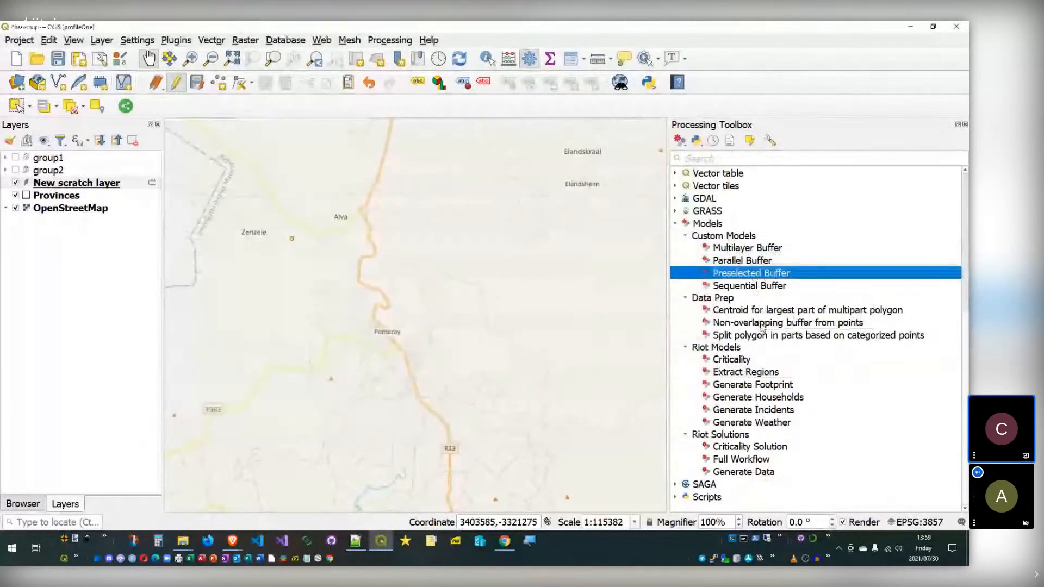
right_click(746, 273)
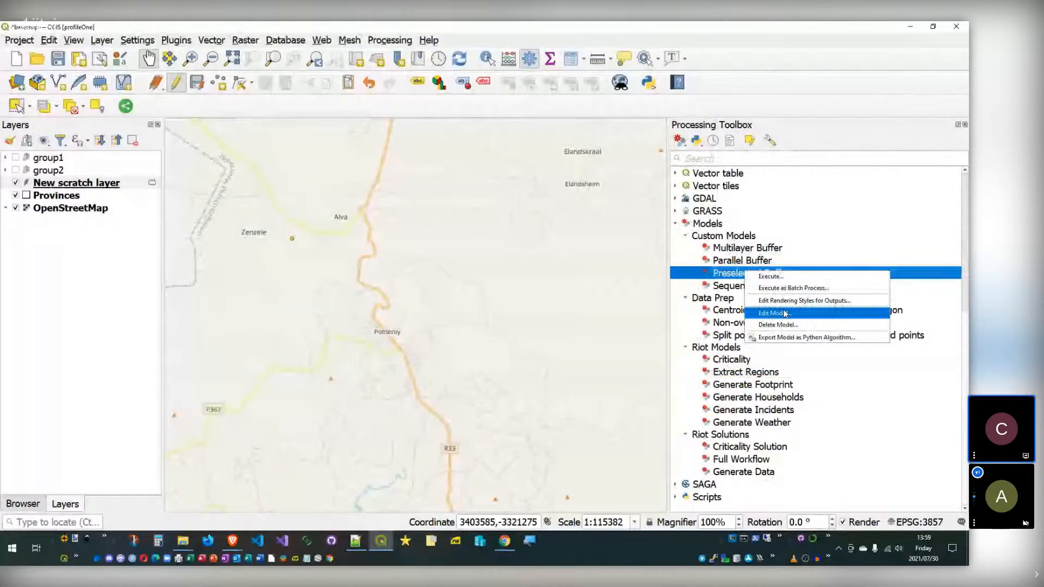
left_click(785, 313)
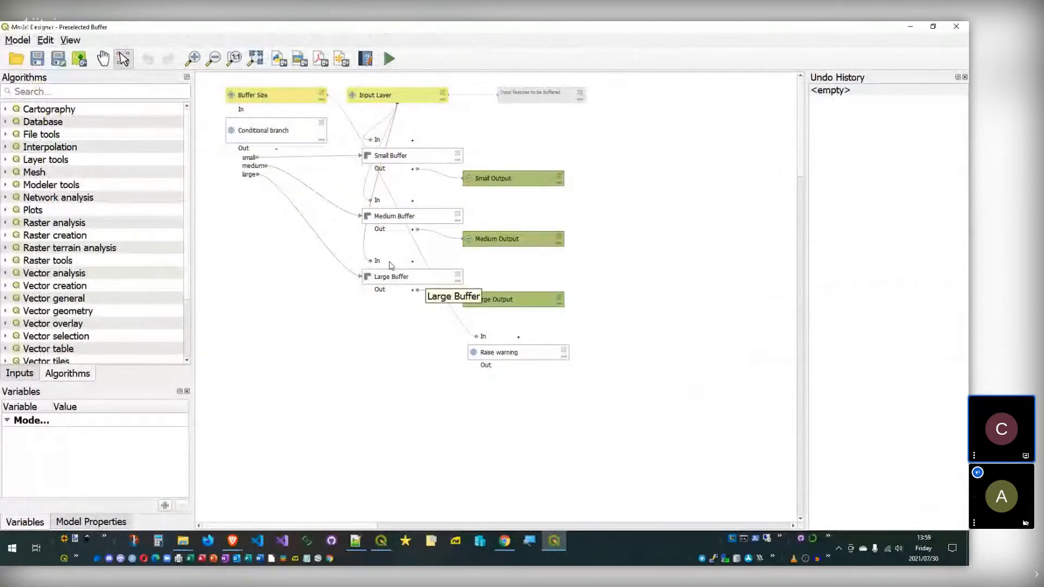
left_click(956, 26)
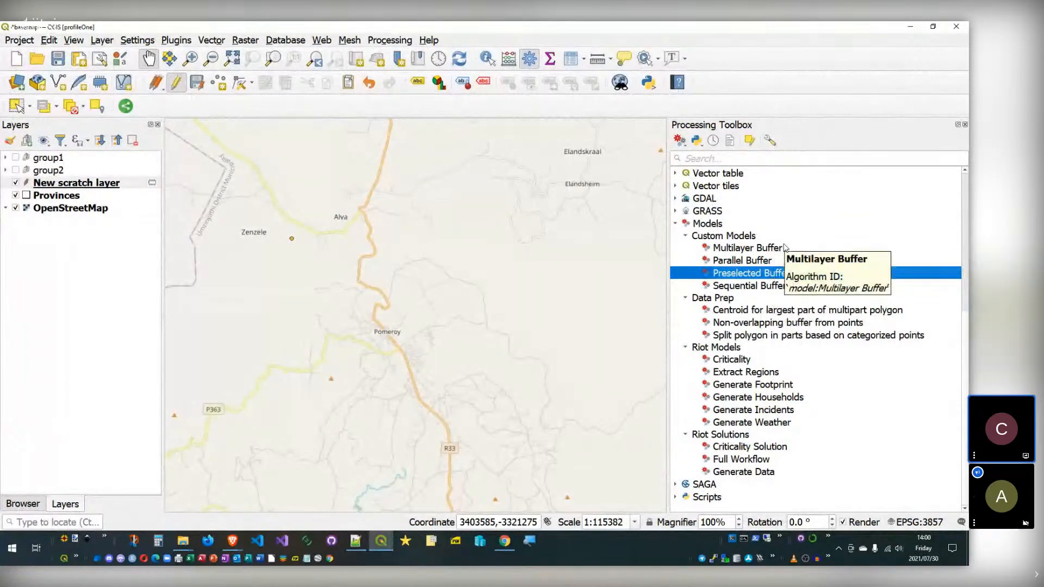
Step: Check the Preselected Buffer model's actions without choosing one, then select the Criticality Solution model
right_click(769, 279)
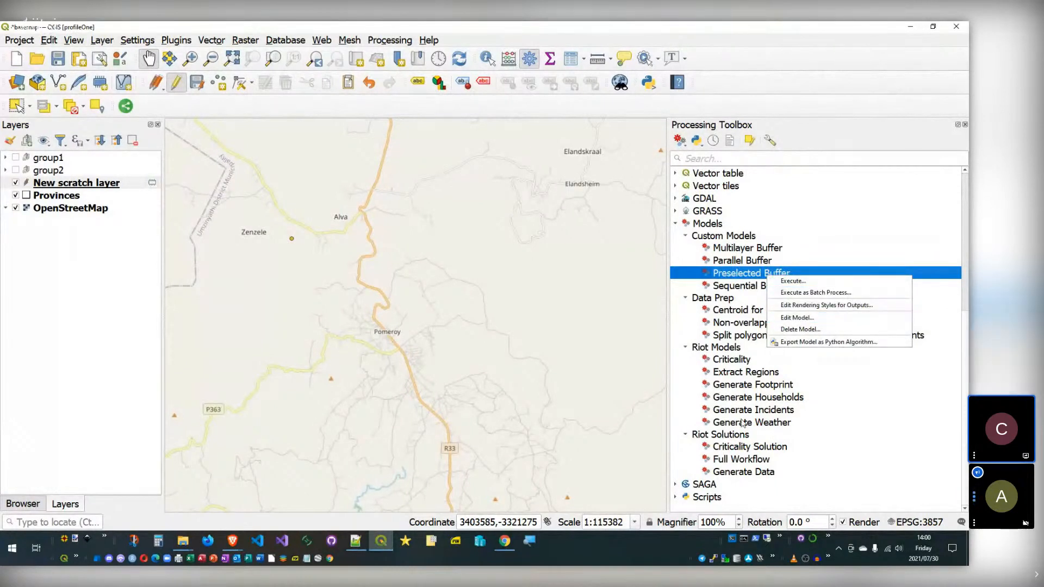
left_click(740, 447)
left_click(740, 446)
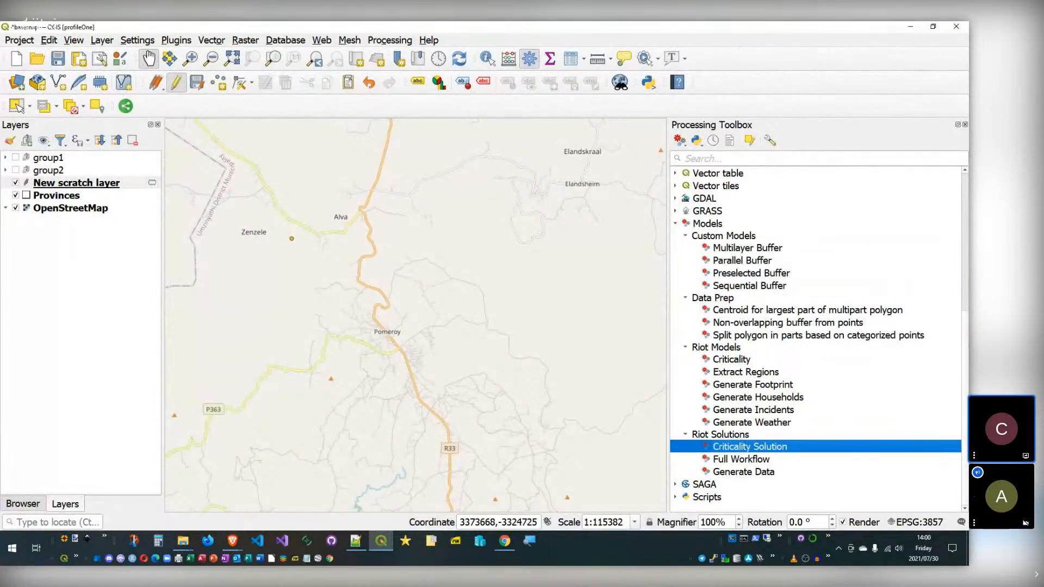
key("alt+Tab")
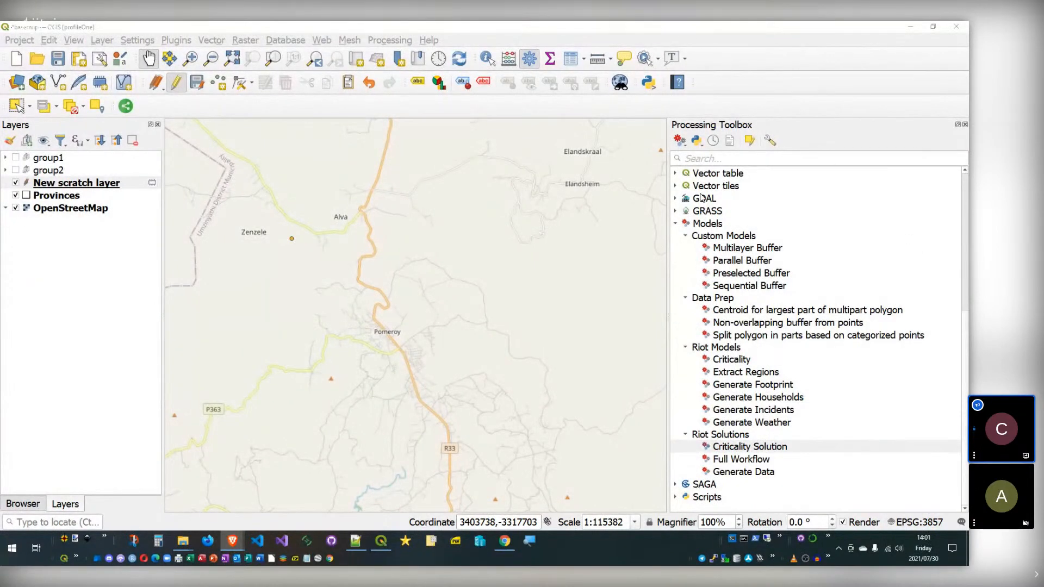
Step: Collapse the Models group and select the GDAL provider in the toolbox
scroll(695, 275, "up", 4)
left_click(675, 387)
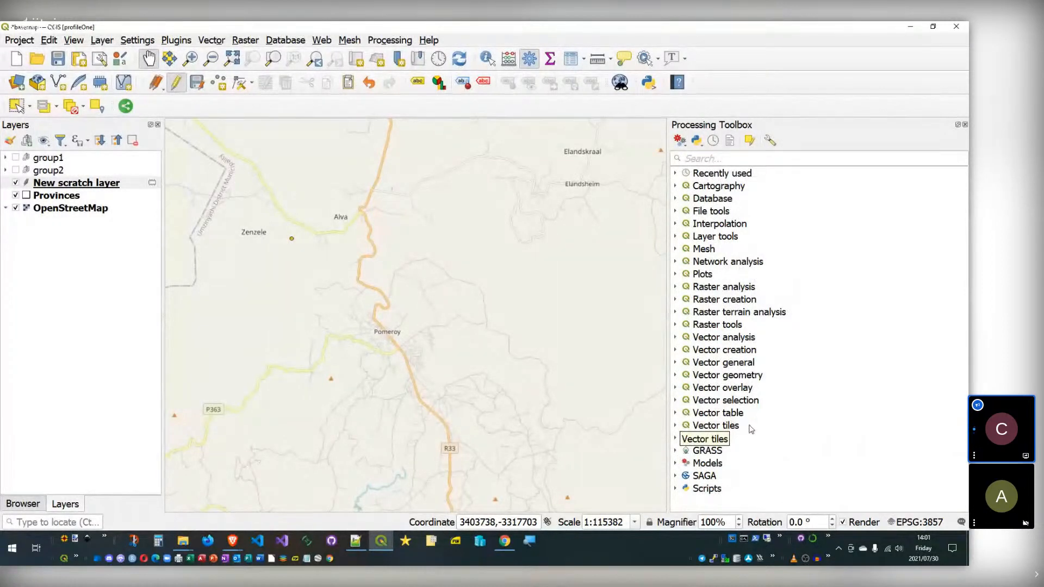
left_click(718, 442)
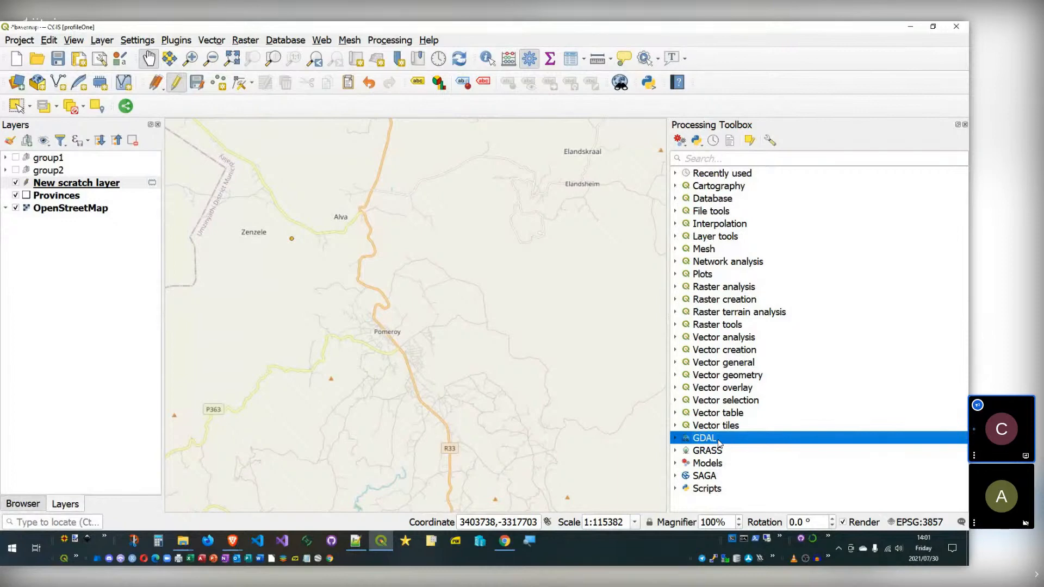
Step: Expand the GRASS and SAGA providers to show their tool groups
left_click(676, 451)
scroll(655, 416, "down", 5)
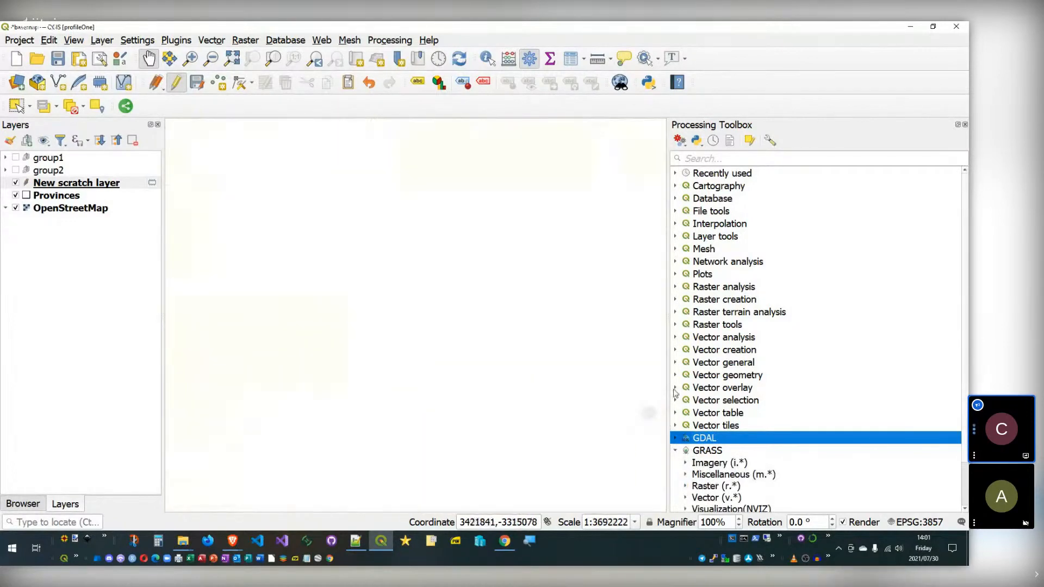
left_click_drag(583, 401, 386, 350)
scroll(737, 446, "down", 3)
left_click(675, 483)
scroll(737, 435, "down", 7)
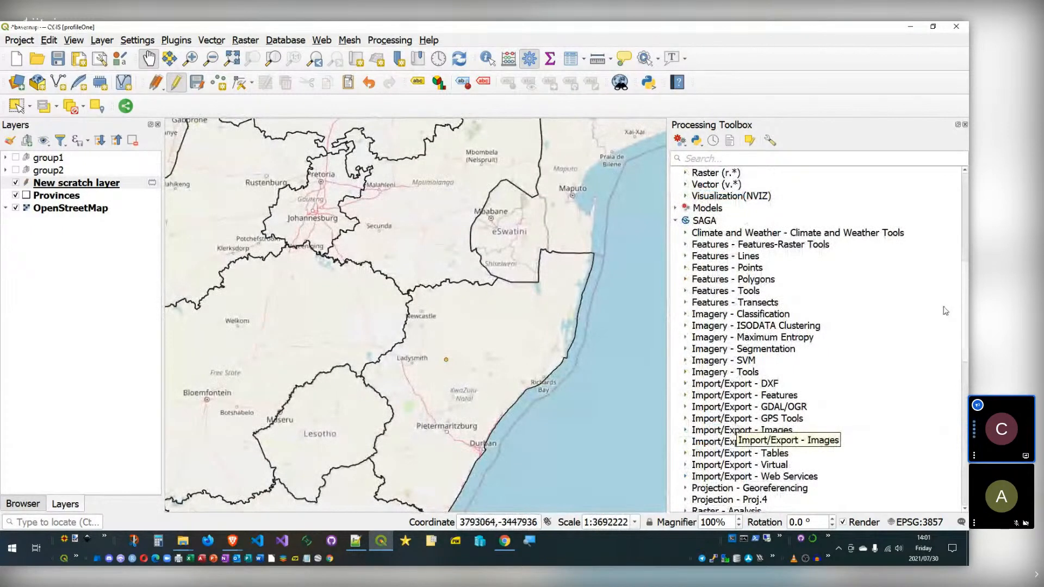
Step: Browse the GRASS Vector (v.*) tools, then collapse that group and the GRASS provider
scroll(718, 392, "up", 5)
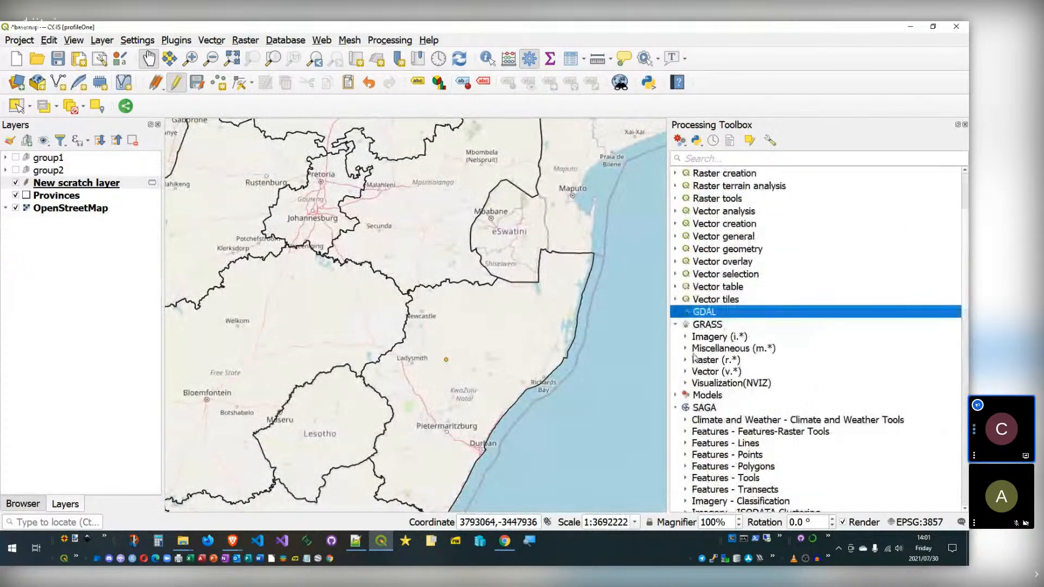
left_click(686, 371)
scroll(749, 393, "down", 5)
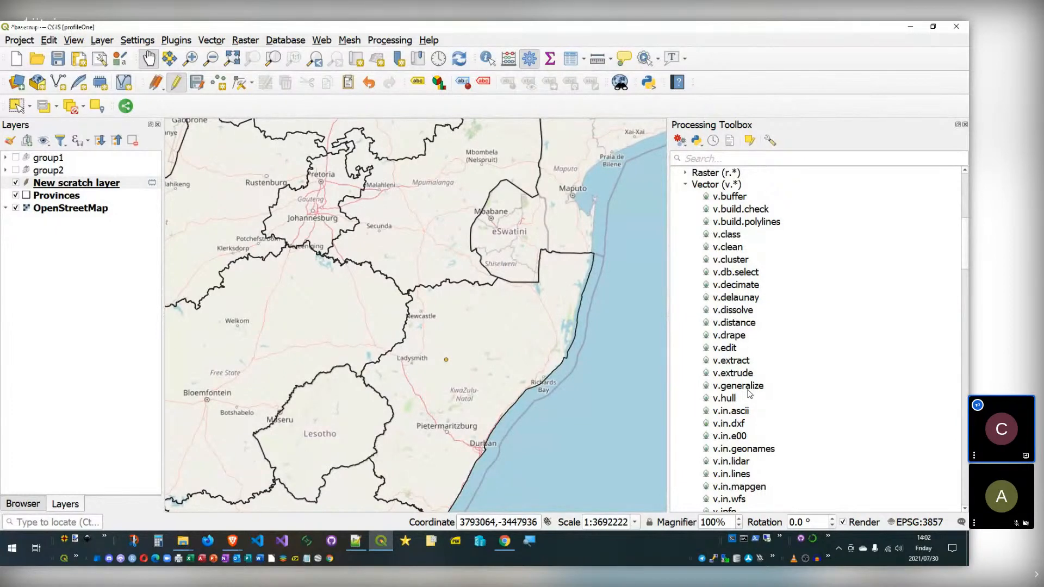
scroll(723, 327, "up", 3)
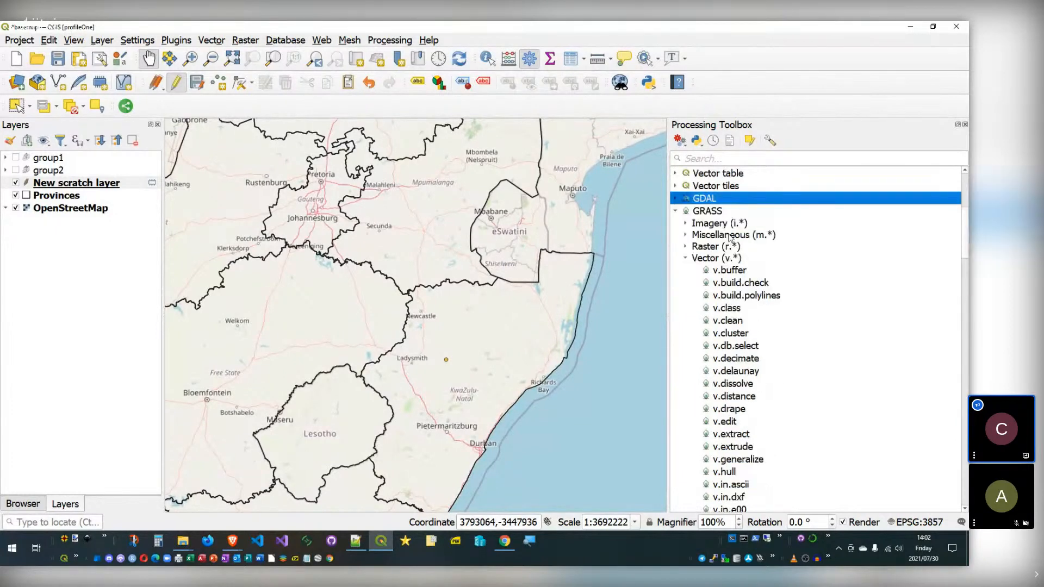
left_click(686, 297)
left_click(676, 249)
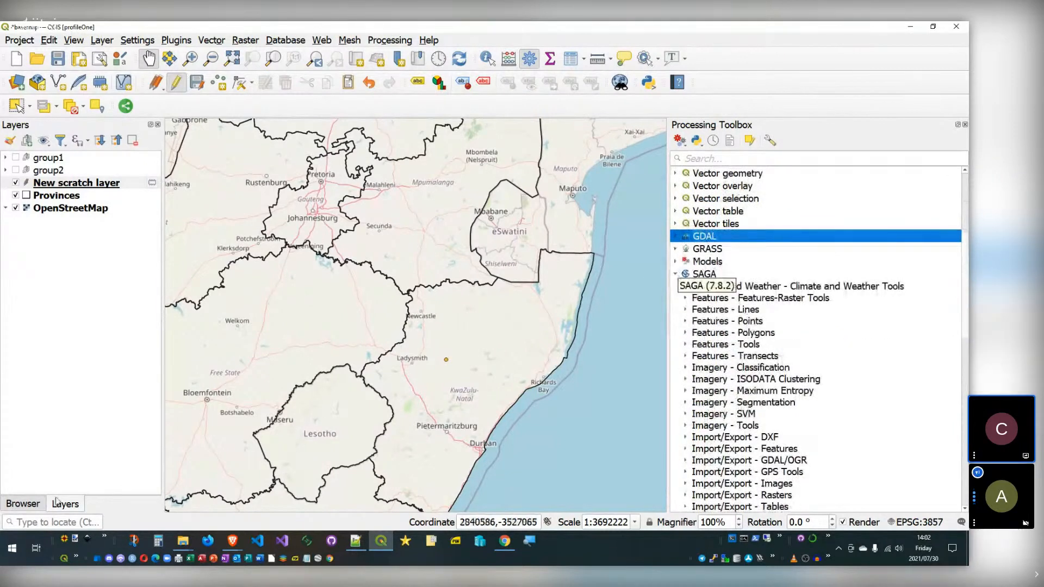
key("alt+Tab")
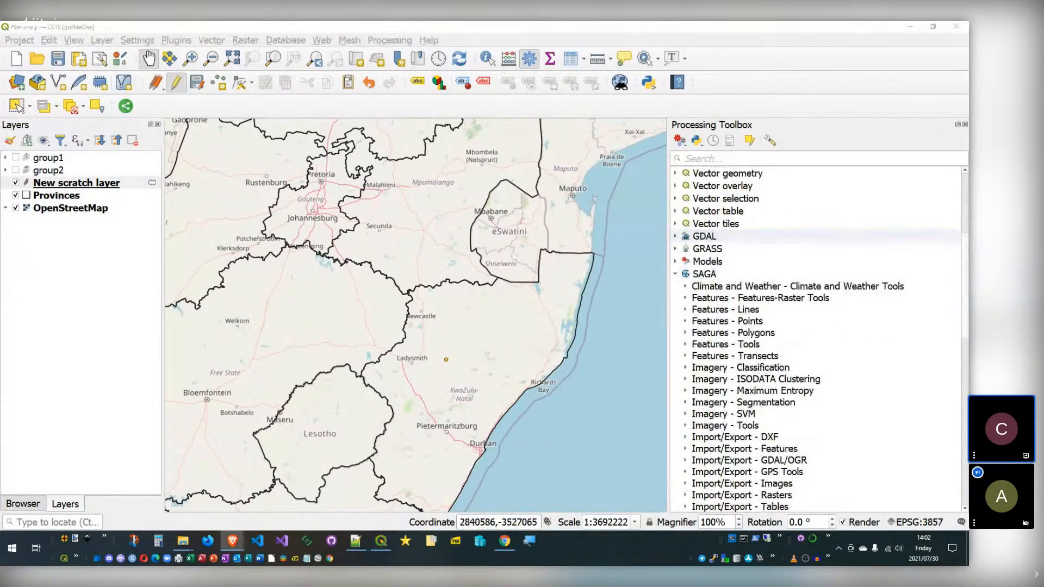